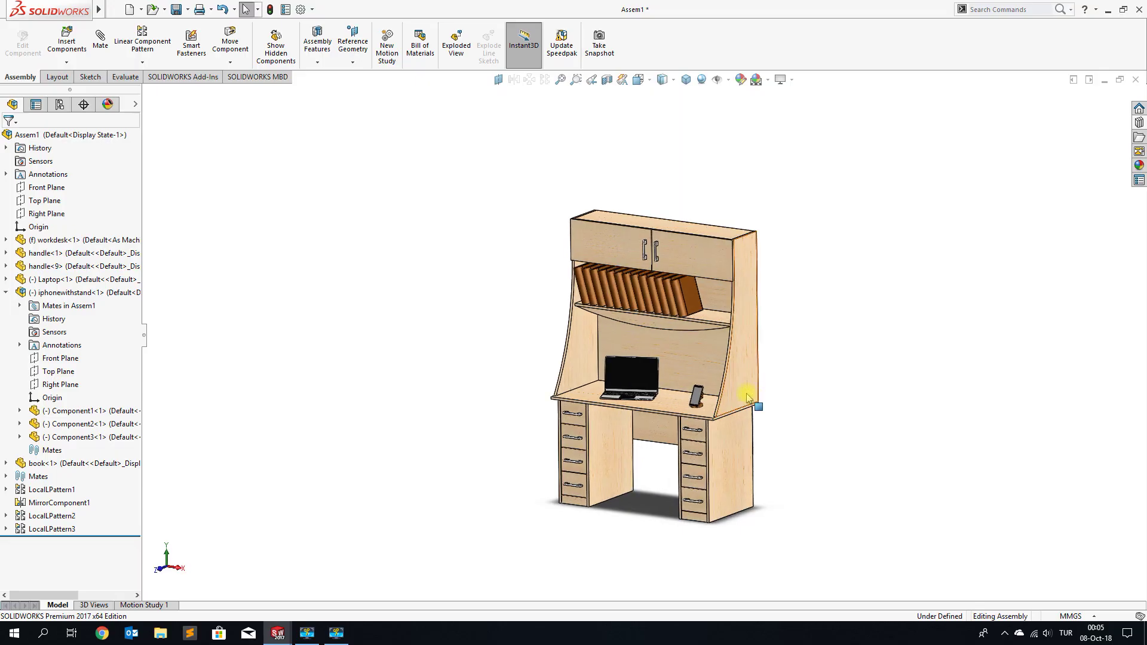
Turn on RealView shading and floor shadows for the finished desk assembly.
scroll(746, 388, "down", 2)
scroll(723, 373, "down", 2)
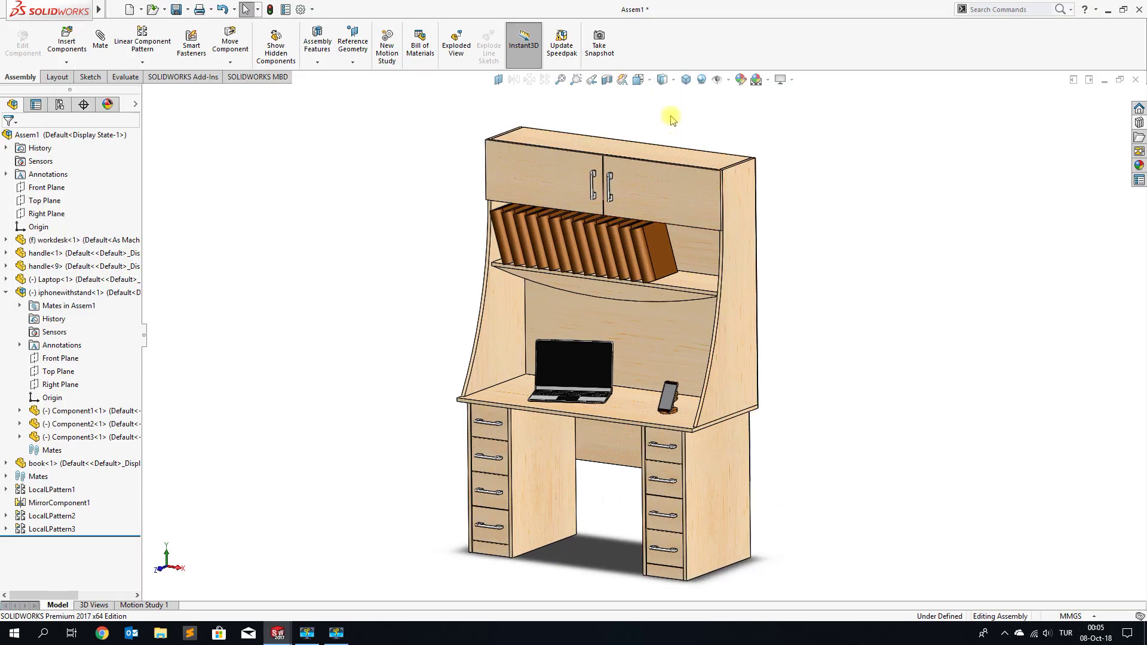
left_click(700, 81)
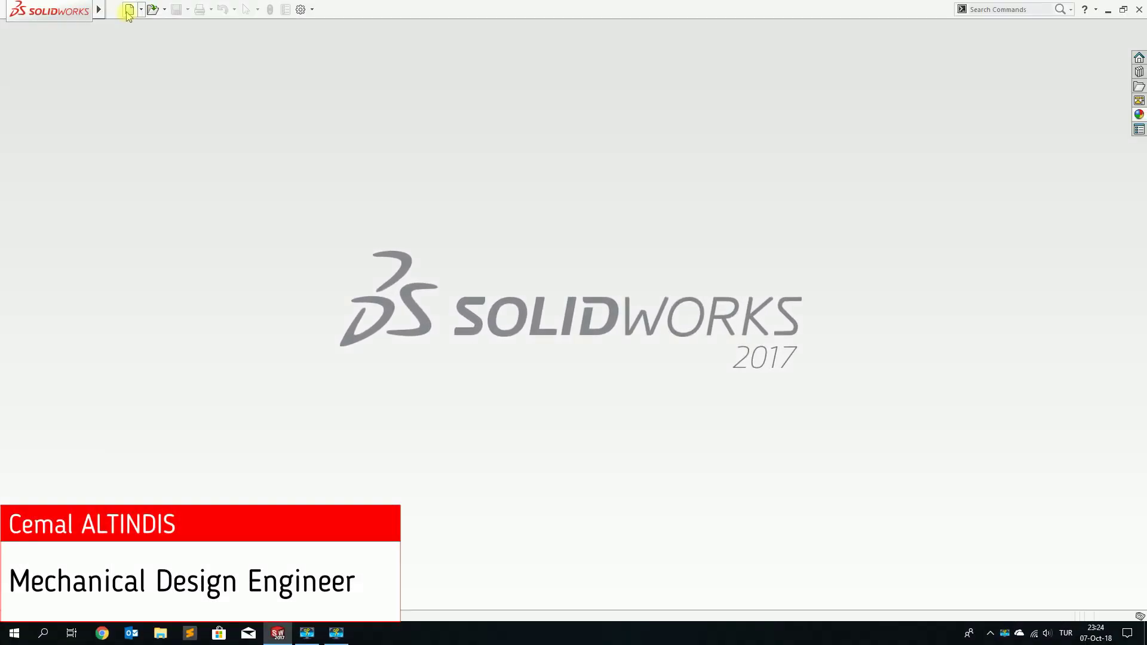
Create a new part with a Plain White scene background, ready for sketching.
left_click(128, 11)
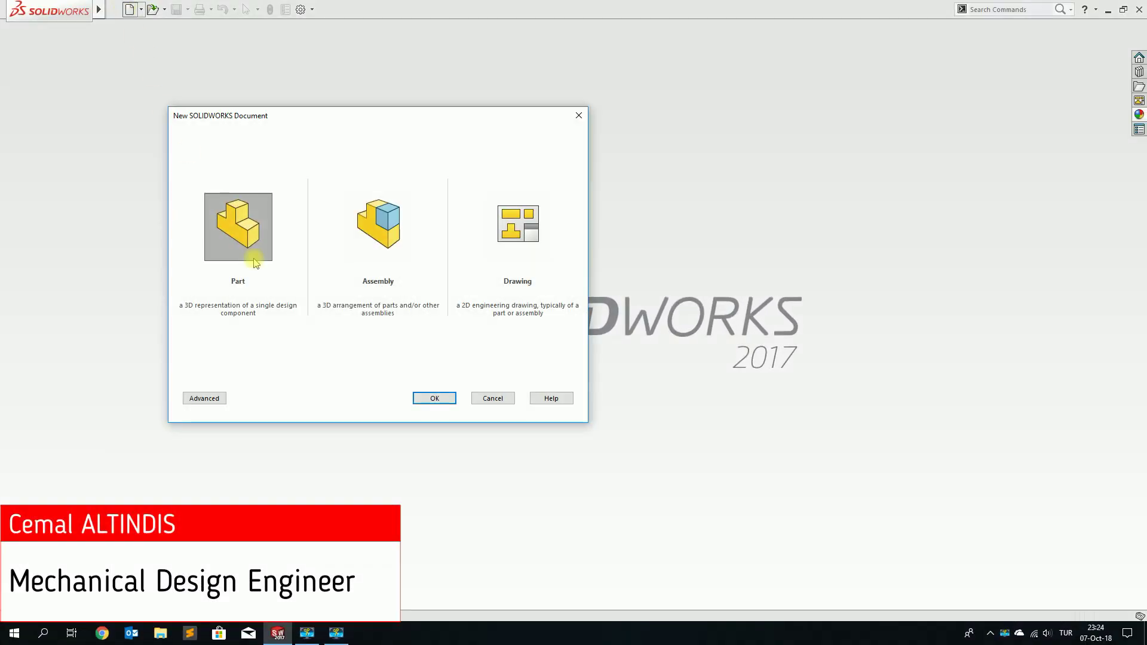
left_click(440, 396)
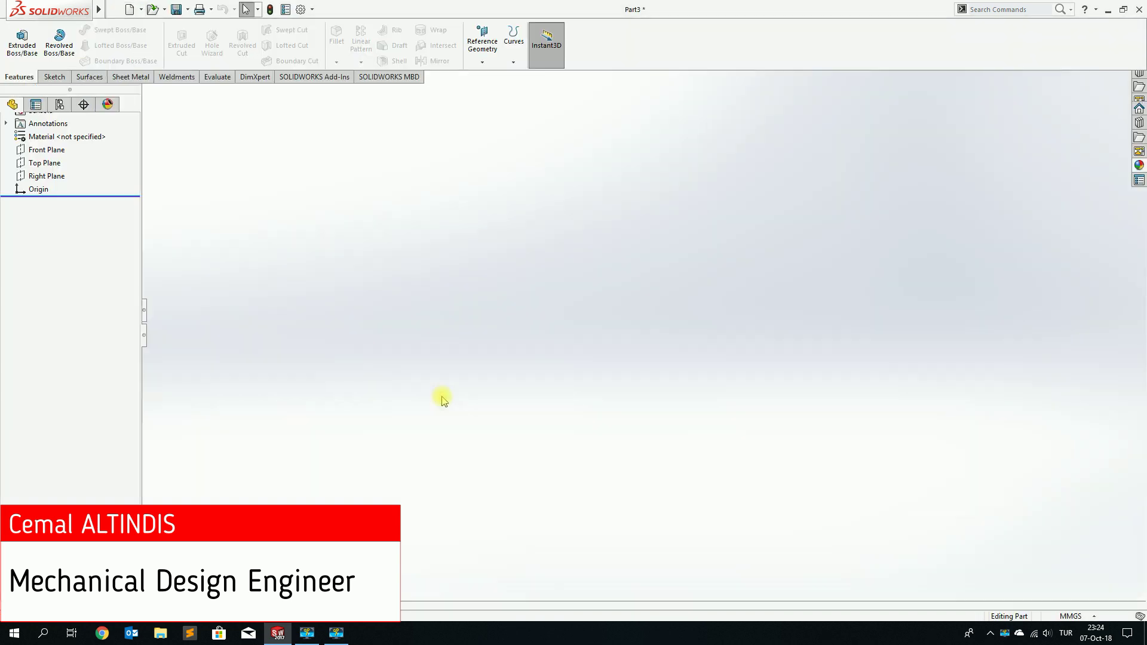
left_click(767, 79)
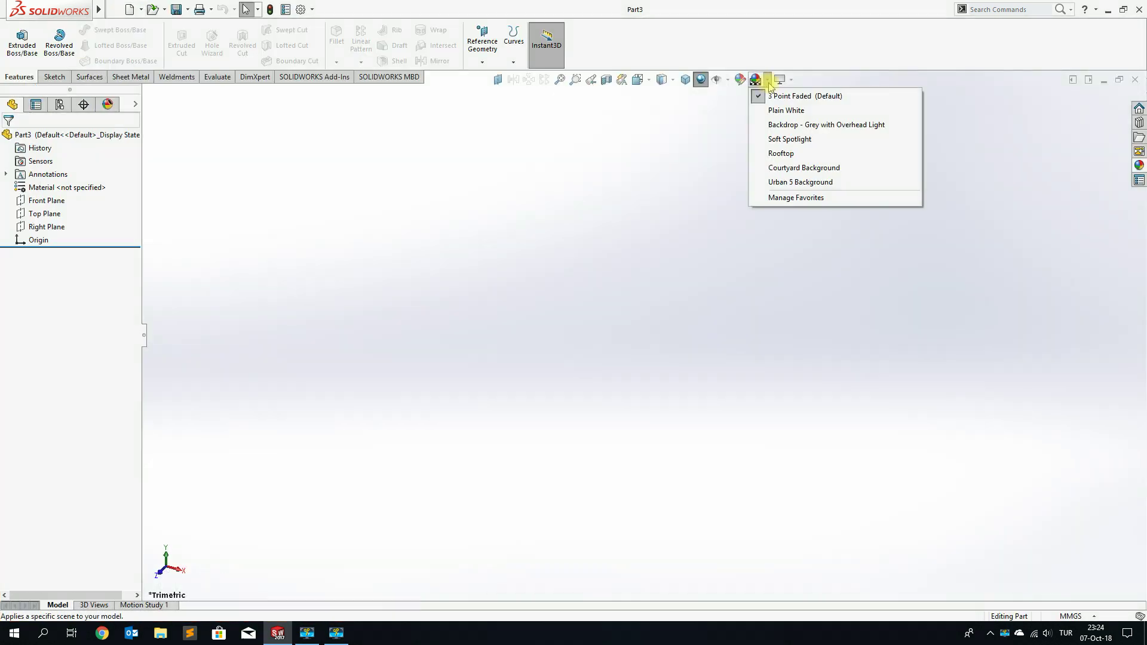
left_click(772, 110)
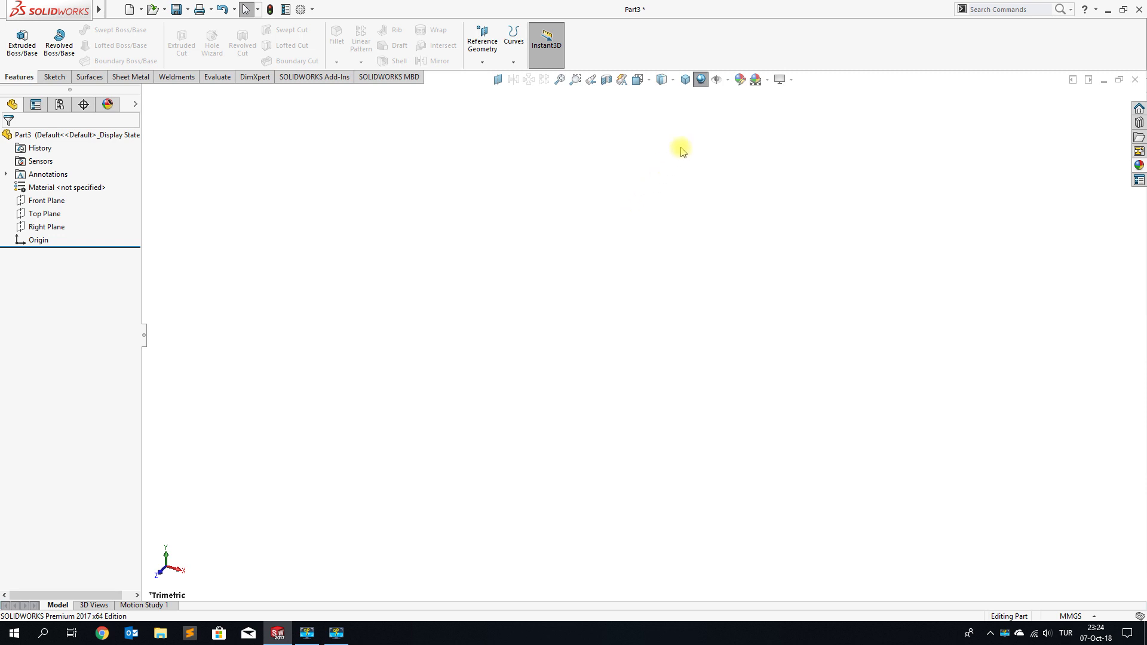
left_click(55, 78)
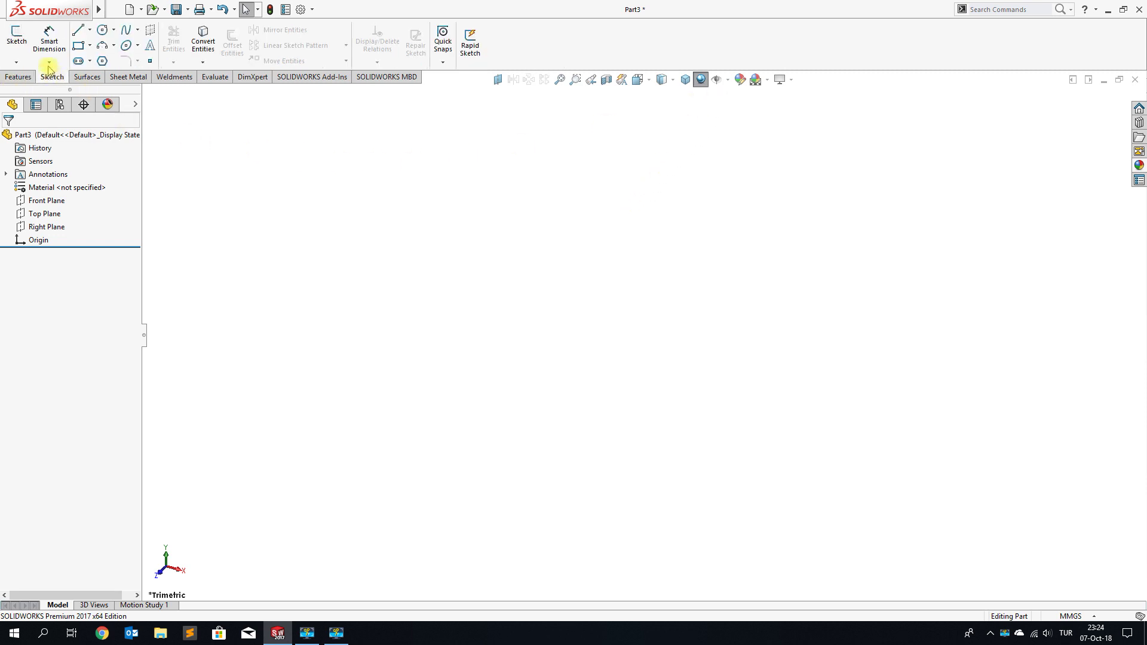
Draw a centerline across the origin in a new Front Plane sketch.
left_click(18, 41)
left_click(487, 194)
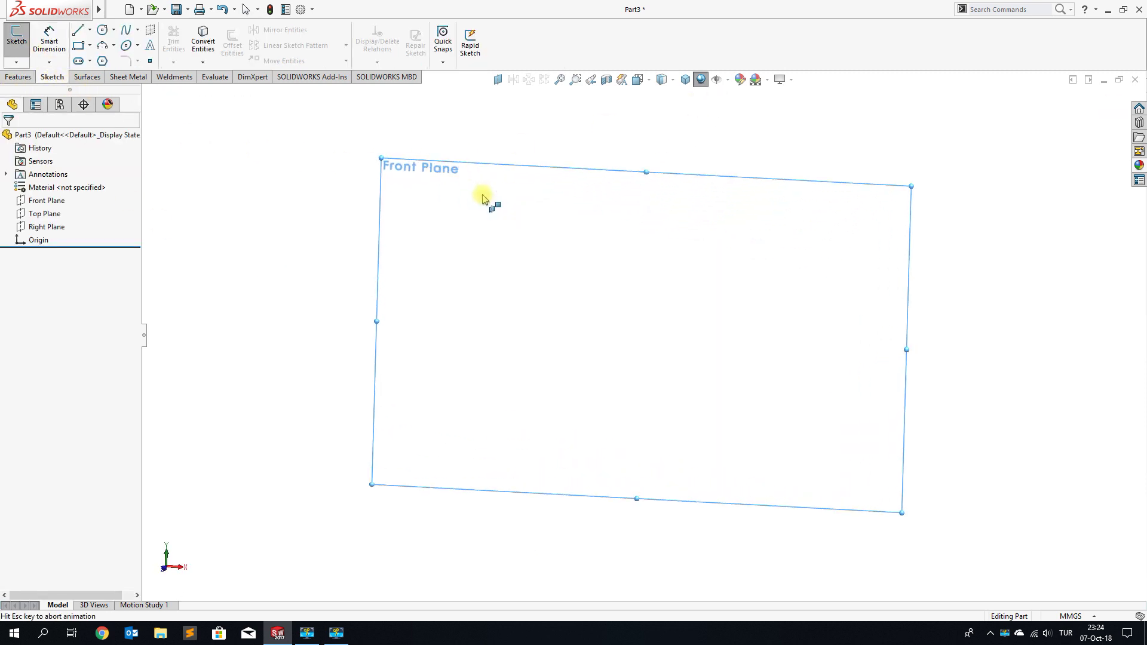
left_click(90, 29)
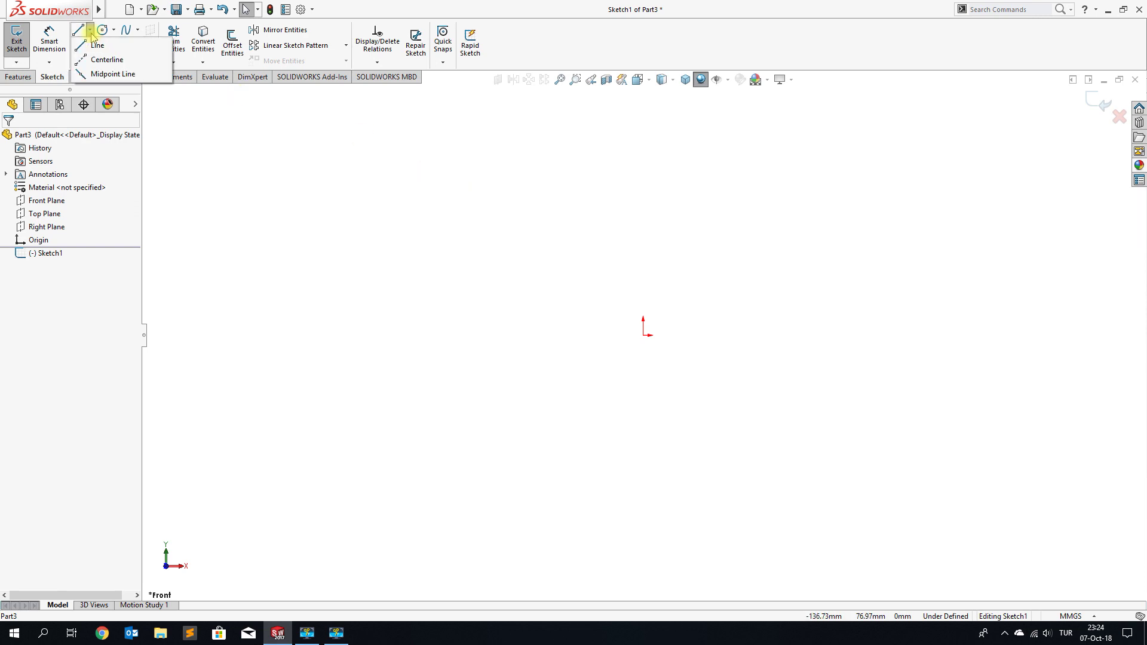
left_click(101, 62)
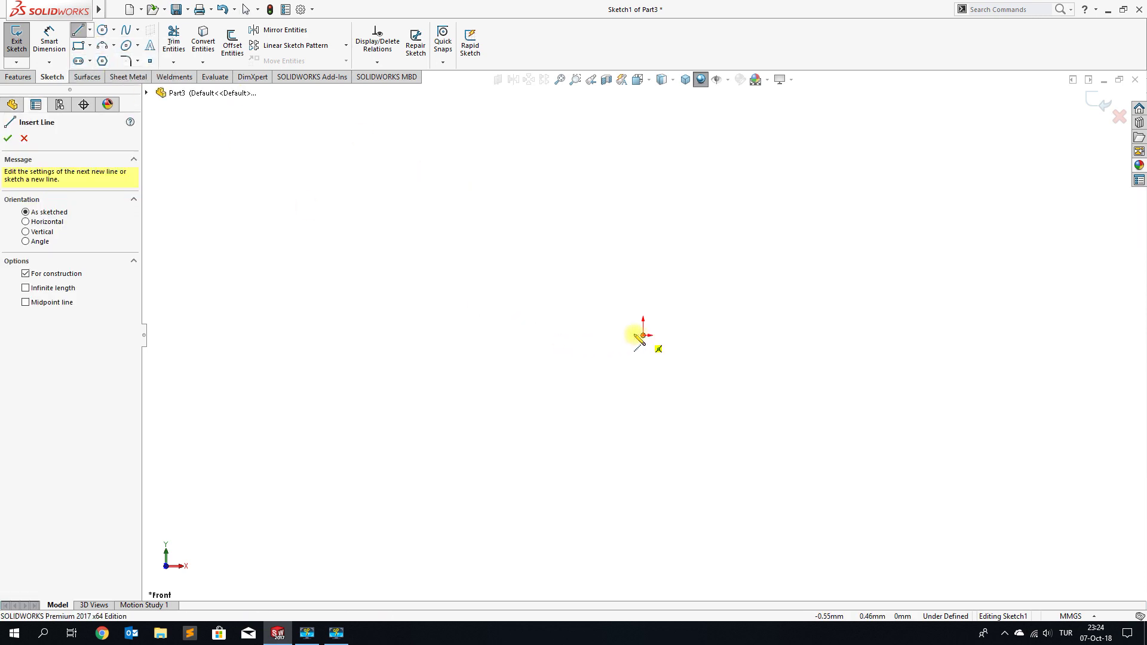
left_click(375, 332)
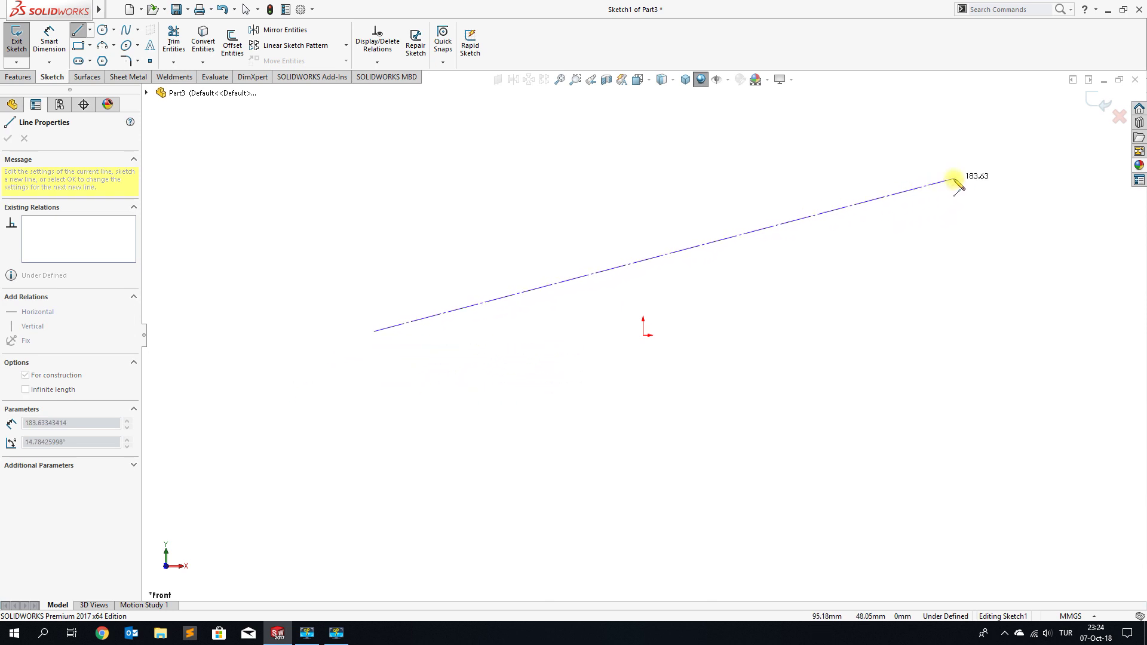
left_click(956, 178)
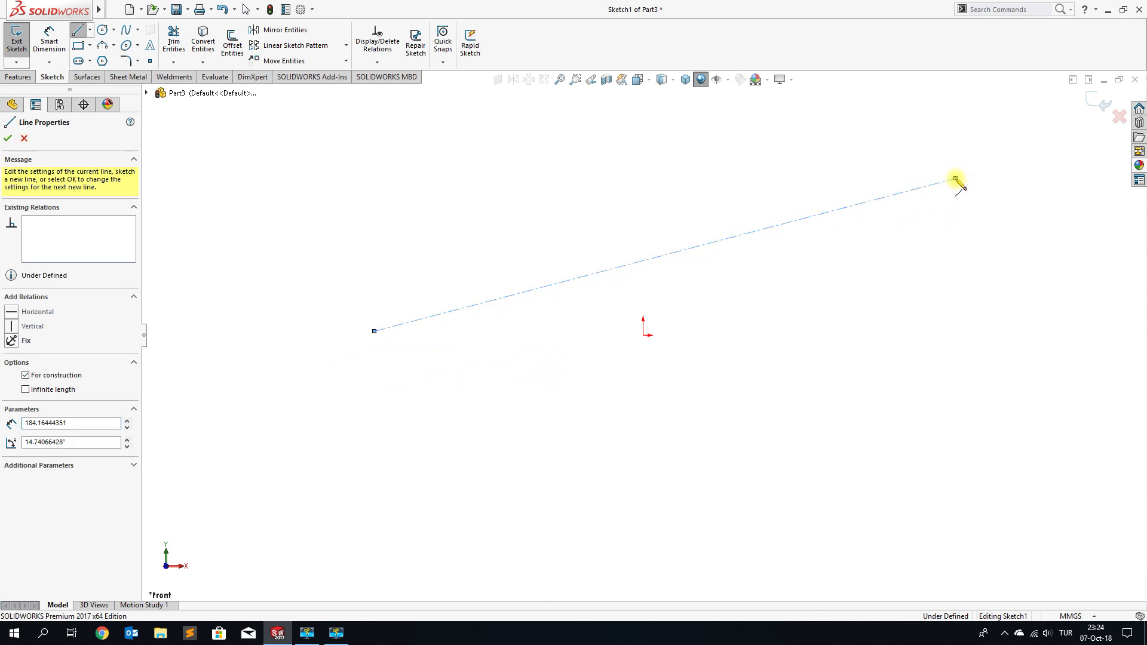
right_click(1009, 219)
left_click(1018, 295)
Make the centerline horizontal with its midpoint on the origin.
left_click(822, 216)
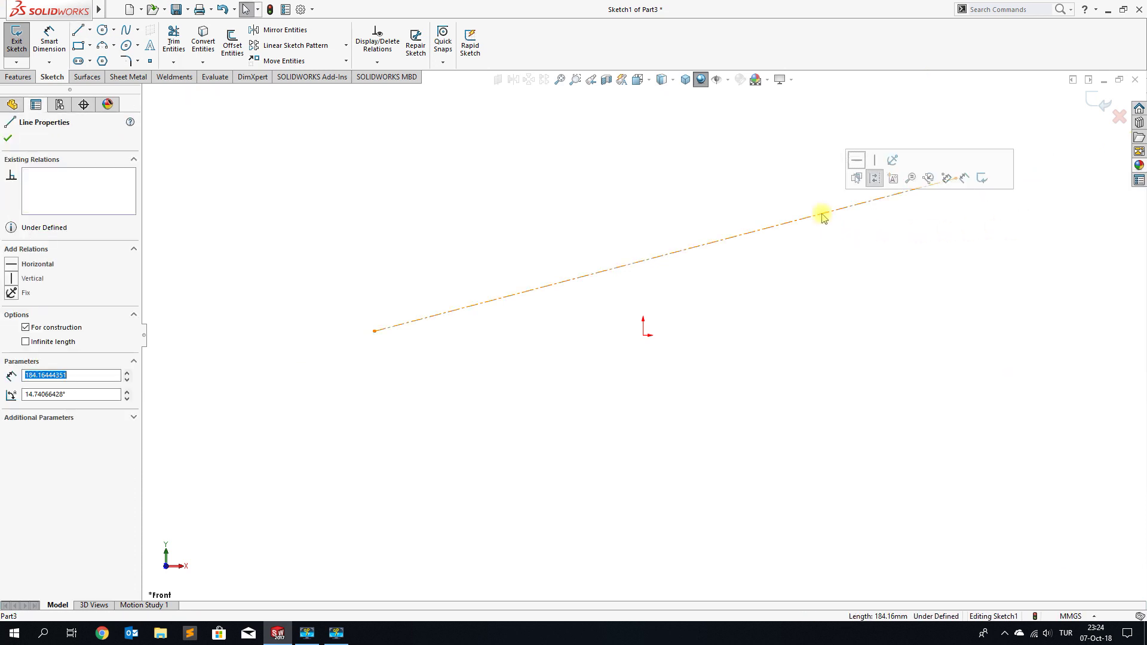
left_click(644, 336, "ctrl")
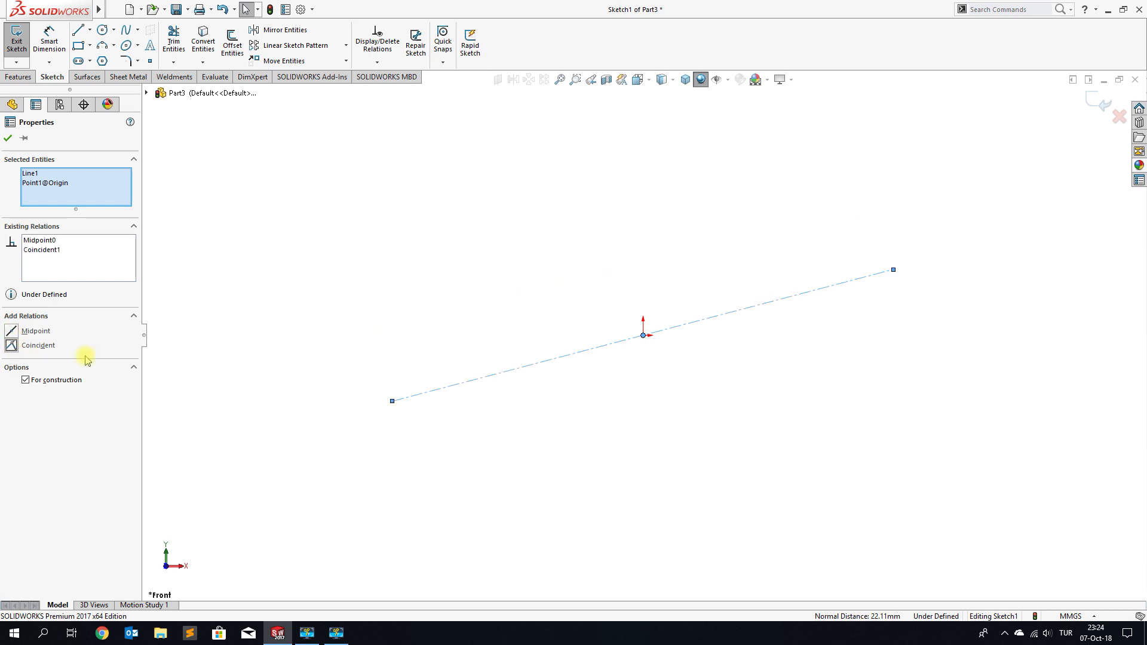
left_click(8, 139)
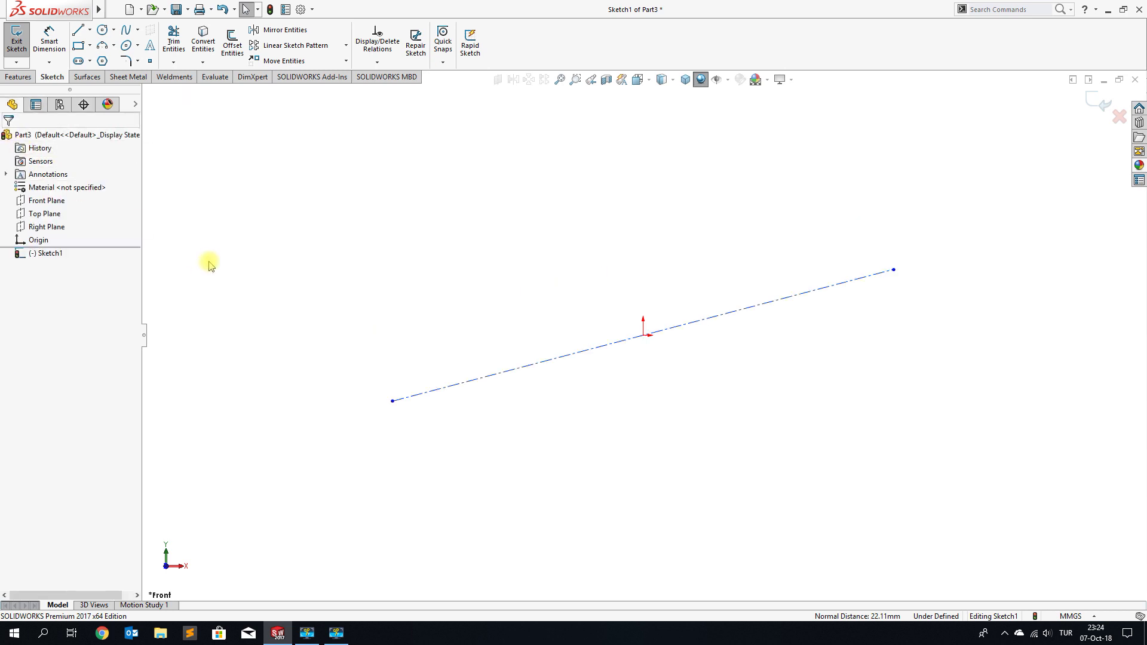
left_click(521, 373)
left_click(555, 332)
left_click(472, 406)
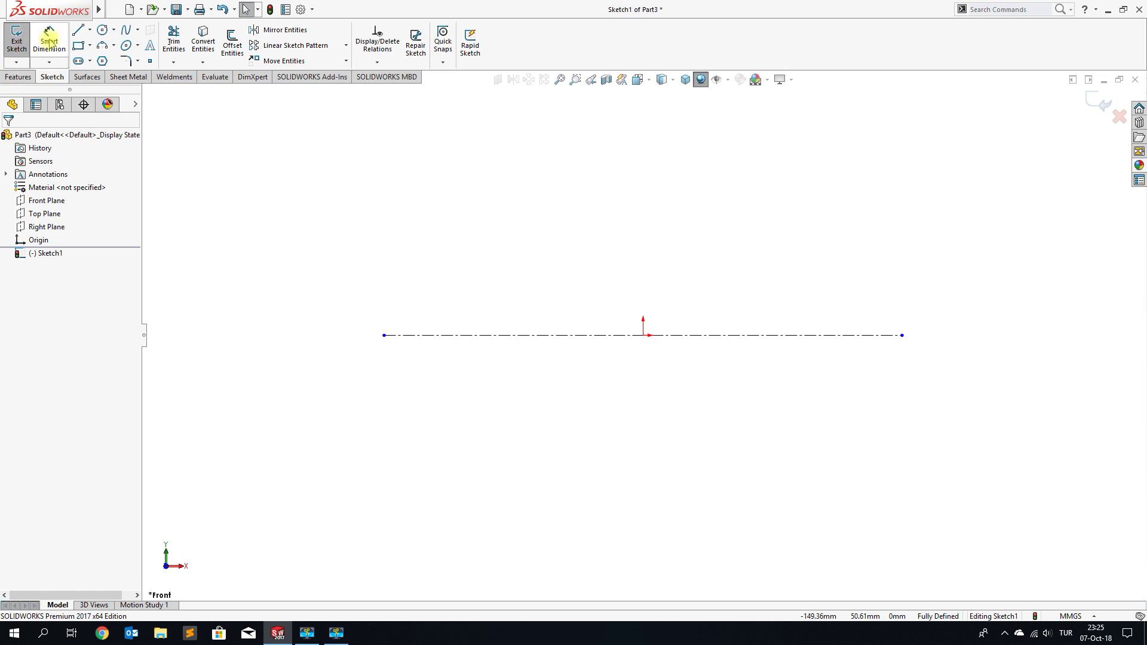
Dimension the centerline length to 1250 mm.
left_click(49, 42)
left_click(520, 342)
left_click(530, 404)
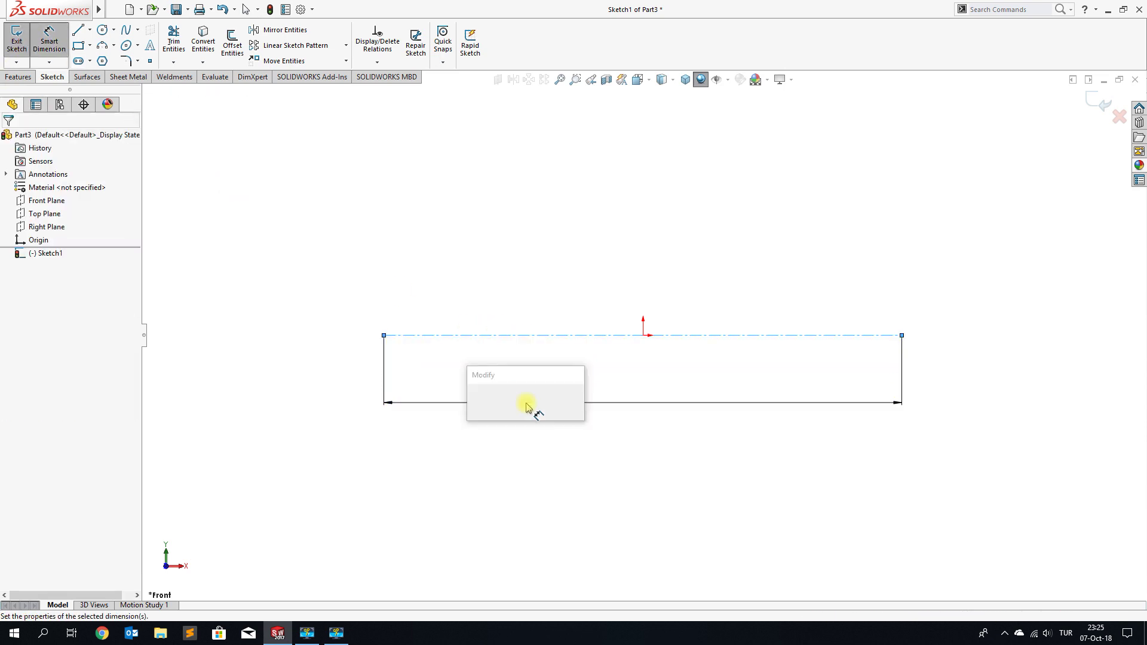
type("125")
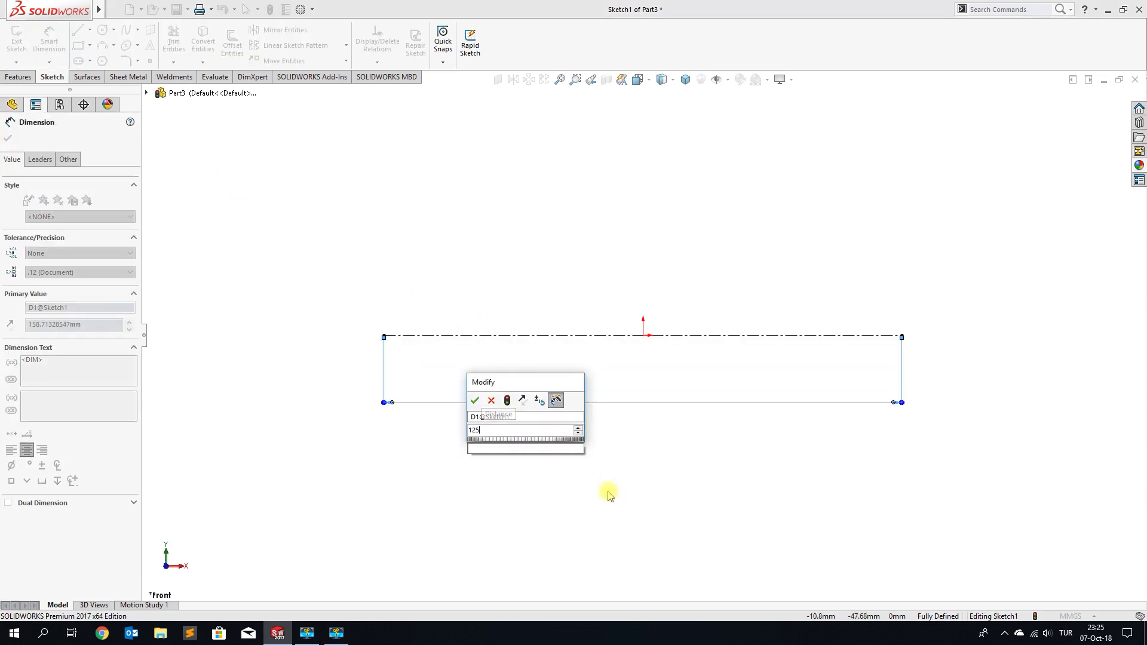
key("Return")
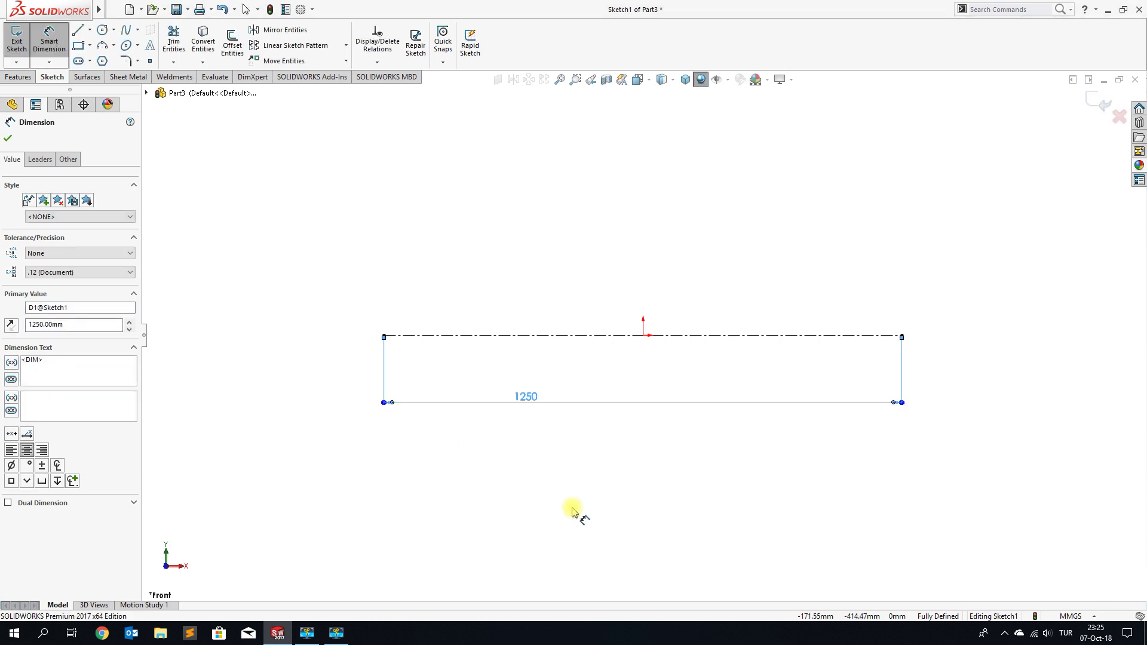
left_click(728, 515)
scroll(729, 505, "up", 3)
scroll(771, 197, "down", 2)
scroll(770, 197, "down", 2)
scroll(307, 451, "up", 1)
scroll(305, 452, "down", 1)
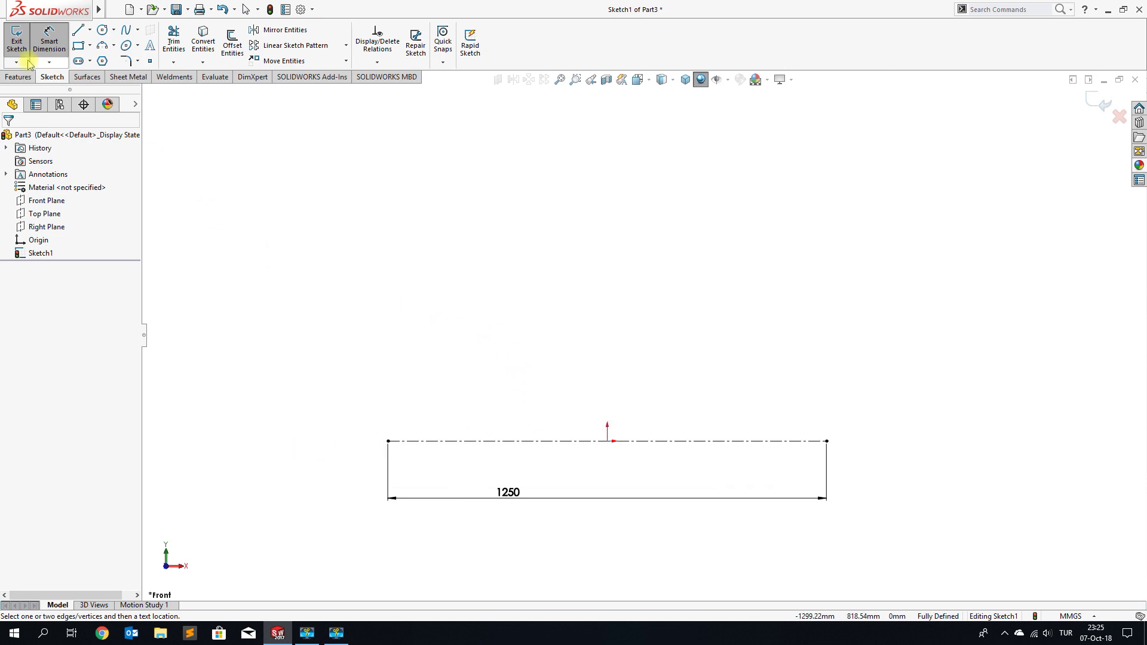
Draw two tall narrow corner rectangles on the centerline's left end.
left_click(78, 45)
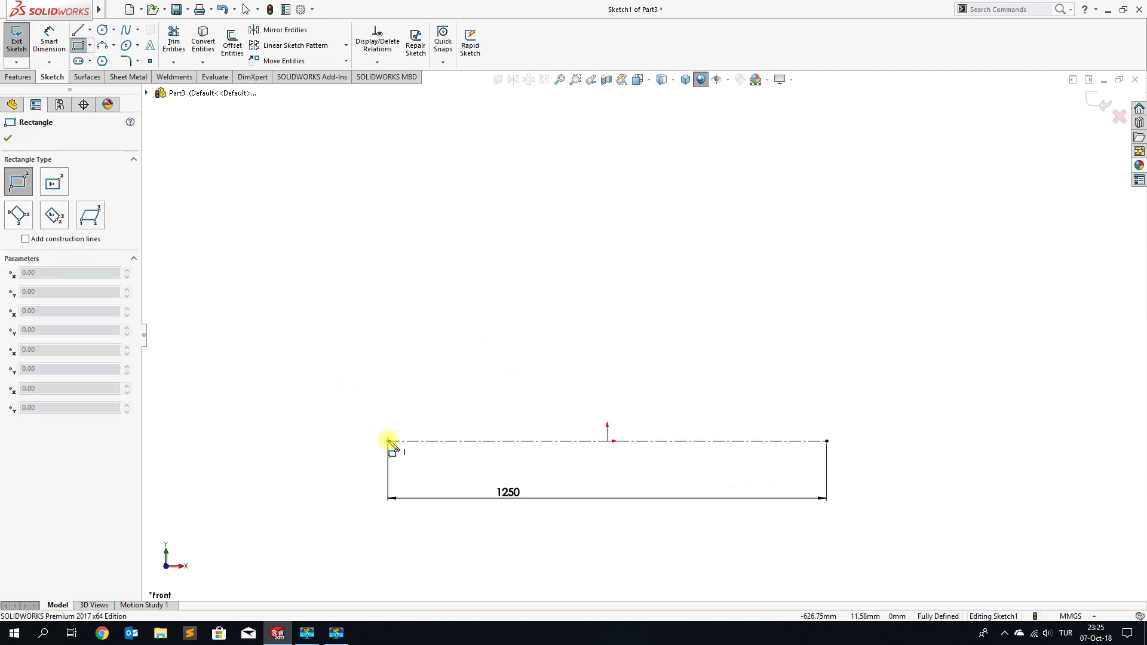
left_click(388, 440)
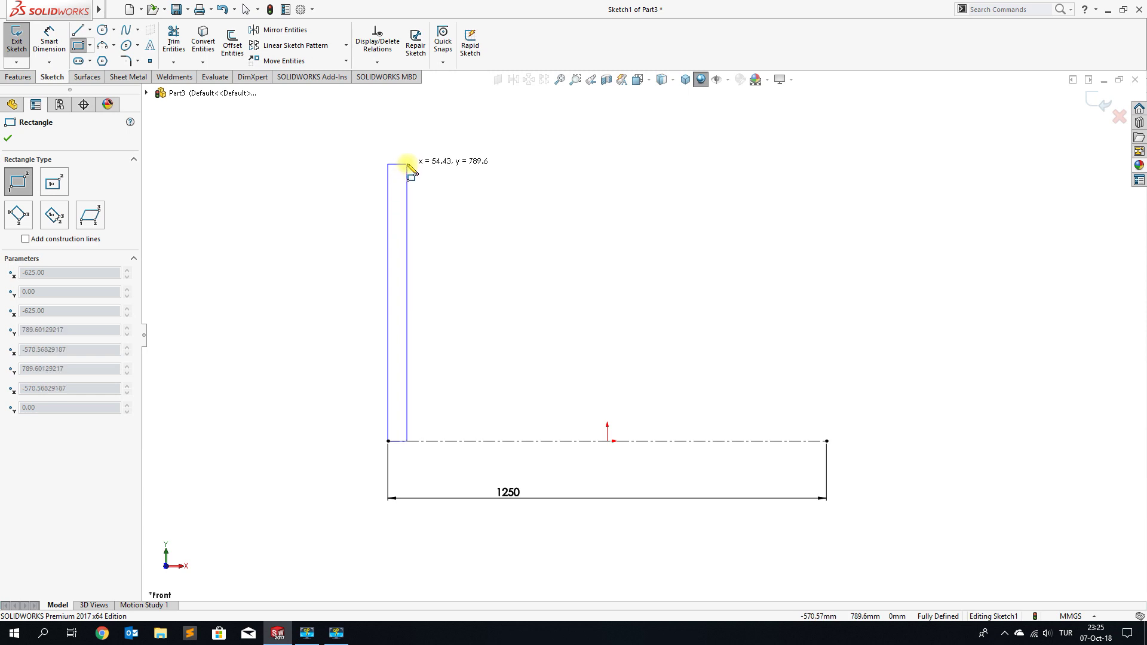
left_click(399, 218)
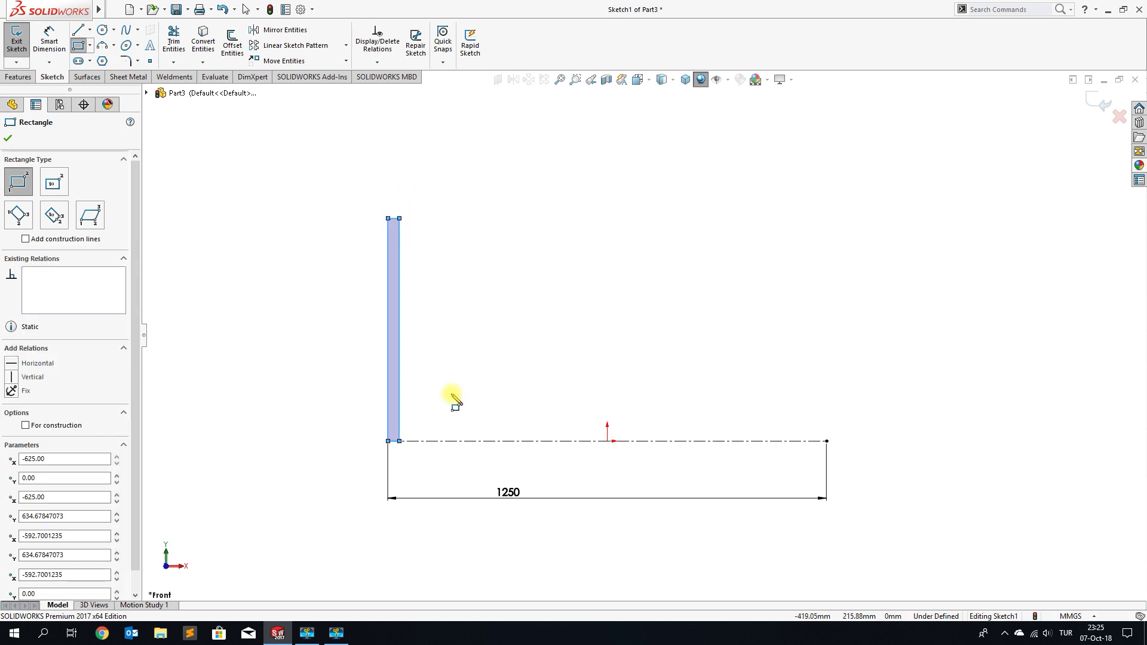
left_click(434, 441)
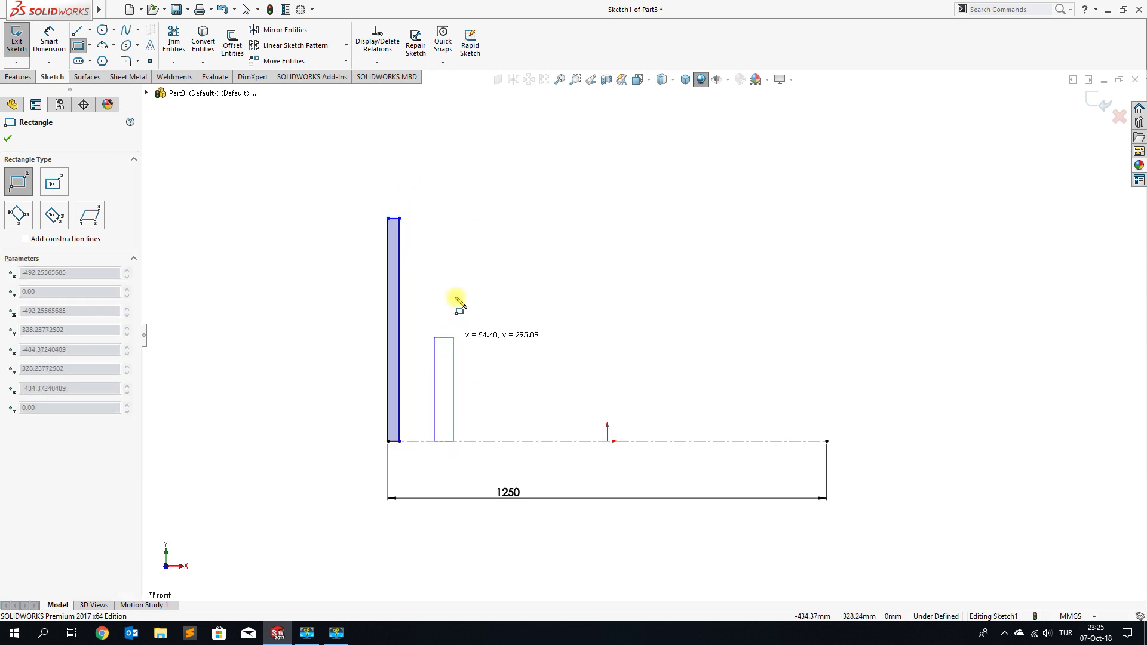
left_click(447, 218)
right_click(447, 220)
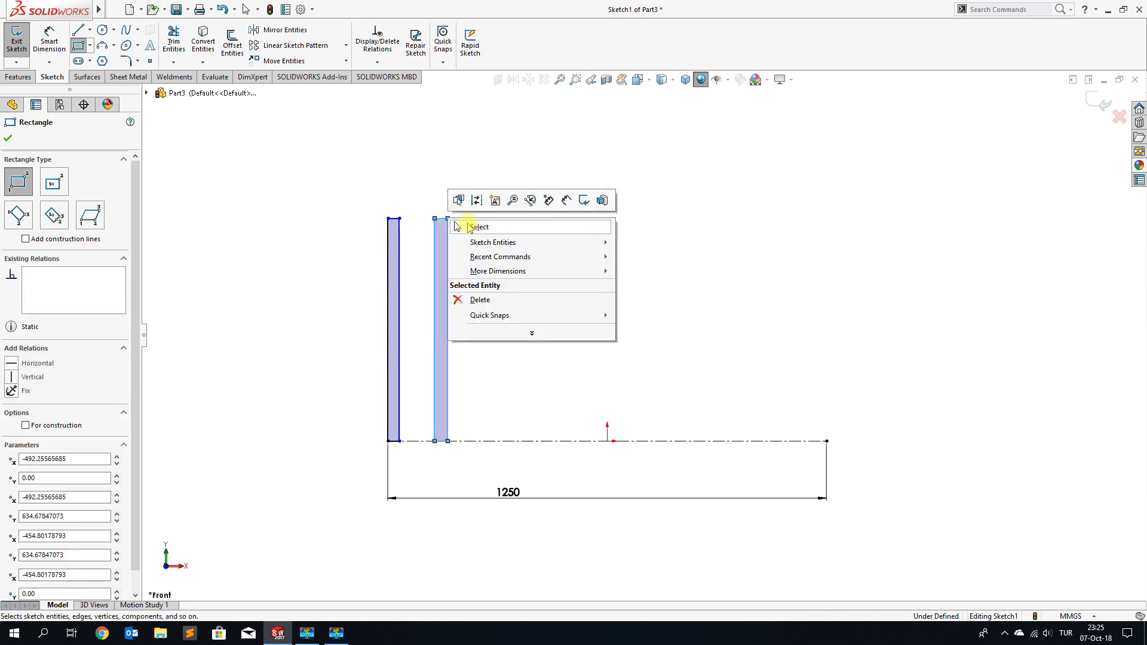
left_click(458, 226)
Add Equal relations so both rectangles share width and height.
left_click_drag(338, 178, 509, 248)
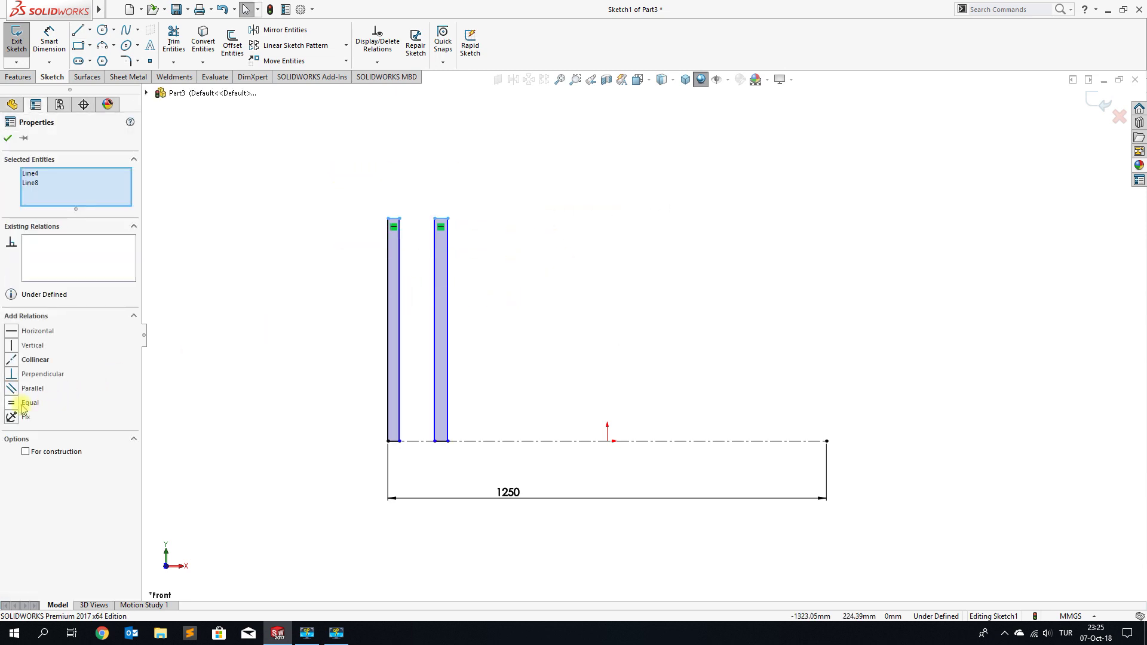
left_click(12, 404)
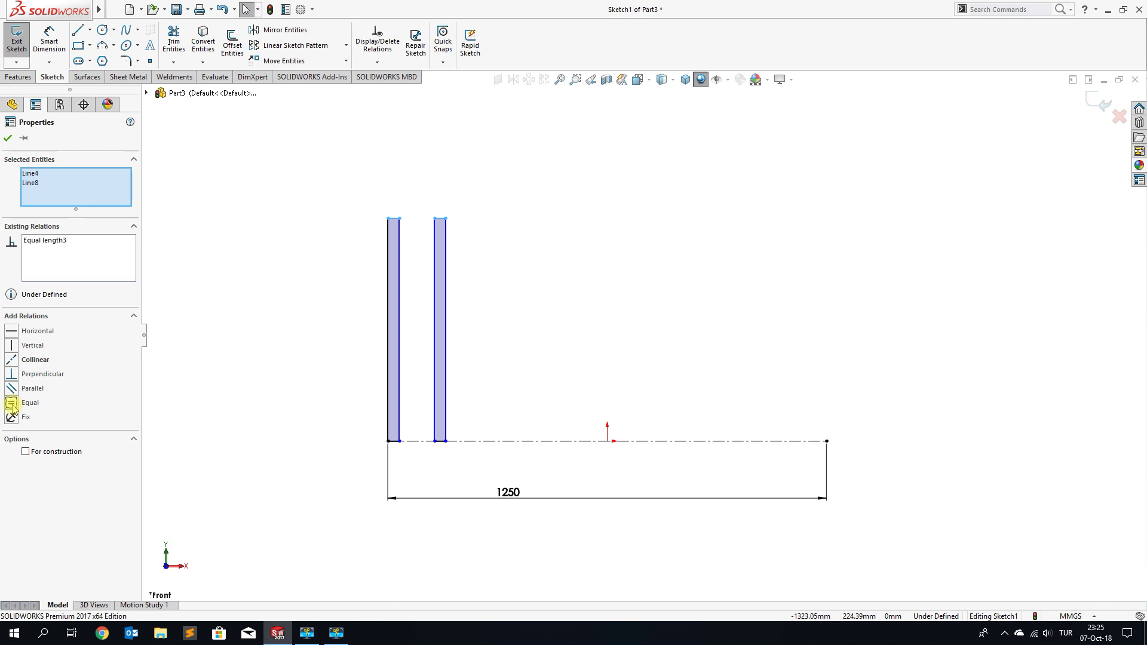
left_click(9, 139)
left_click(443, 275)
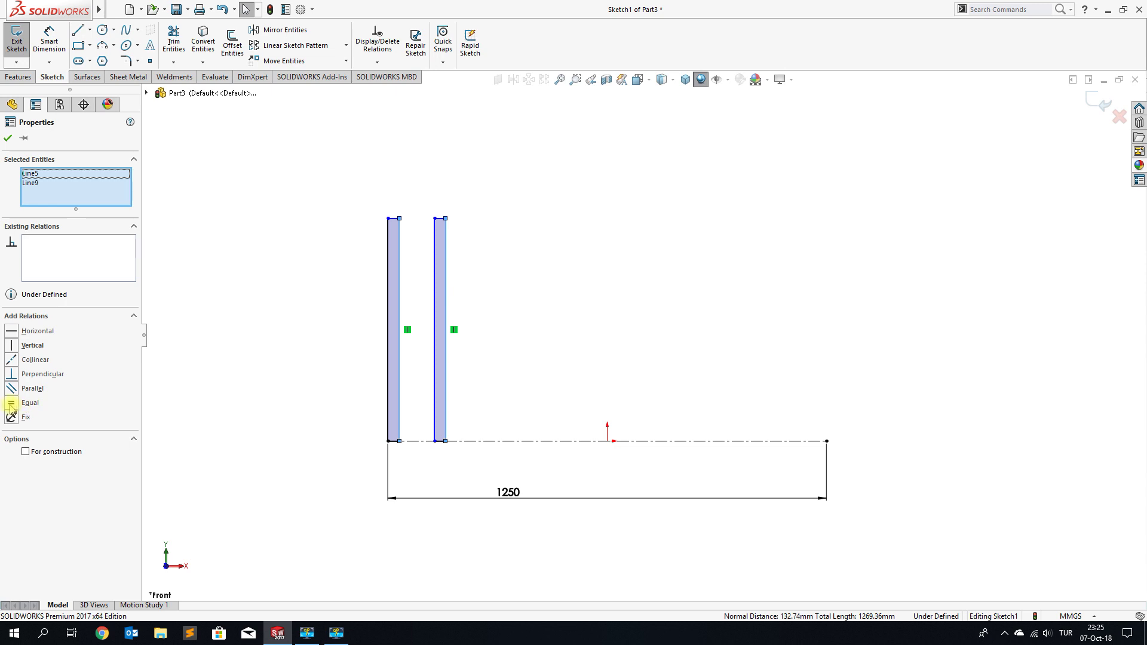
left_click(11, 139)
left_click(49, 40)
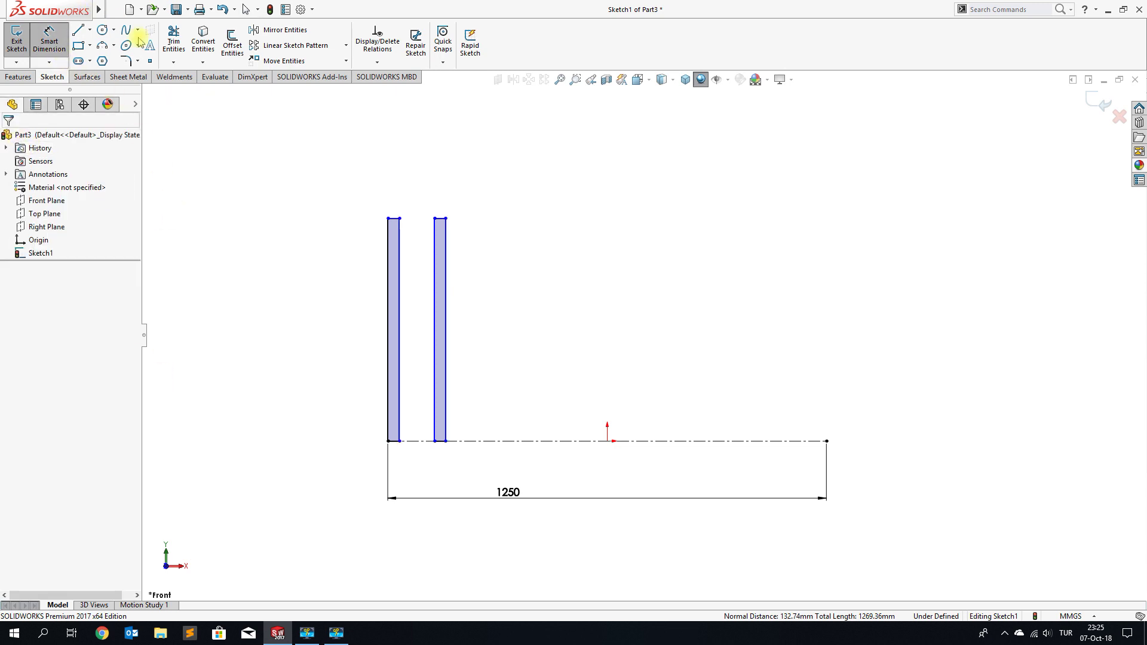
Dimension the left panel 18 mm thick and the panels 250 mm apart.
left_click(394, 219)
left_click(399, 188)
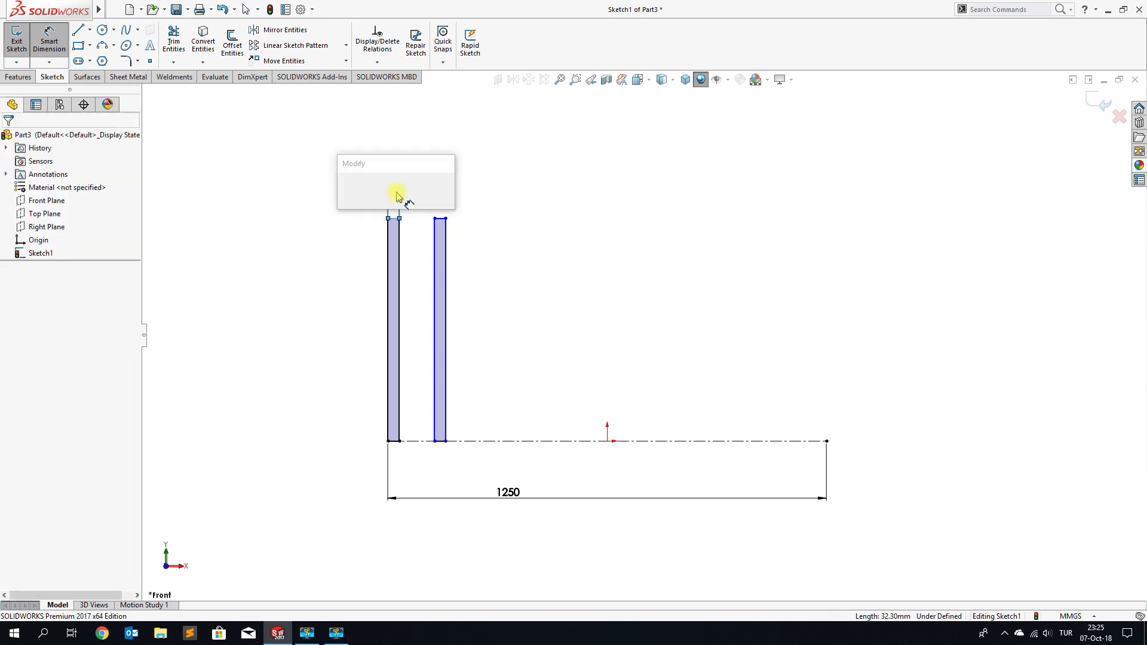
type("18")
key("Return")
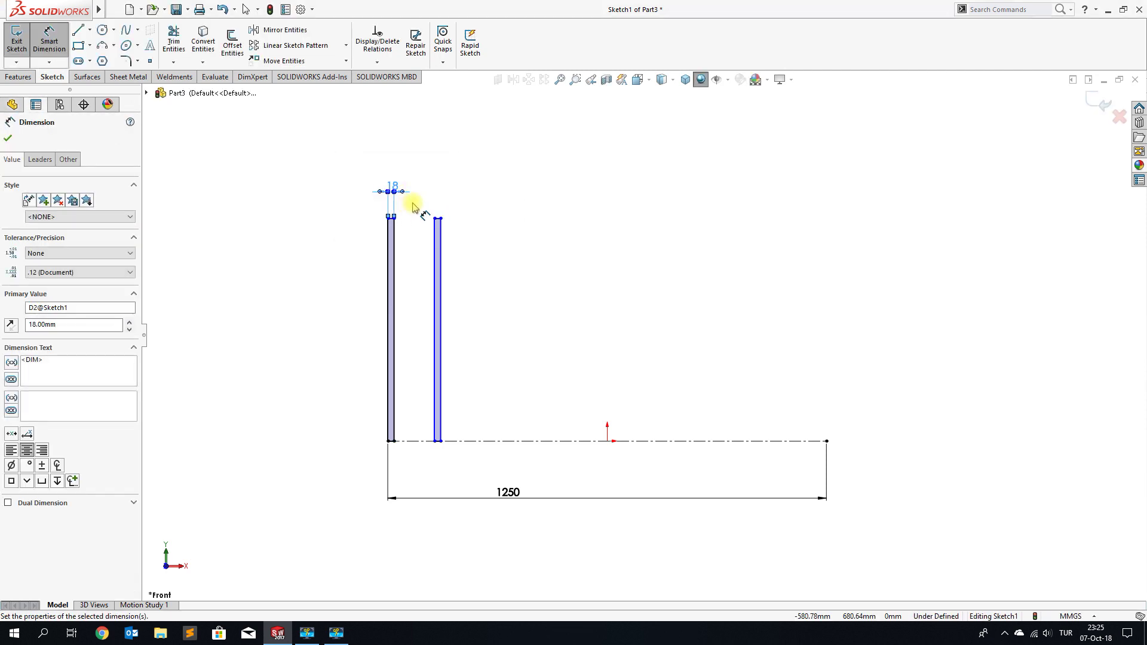
left_click(388, 352)
left_click(436, 364)
left_click(431, 475)
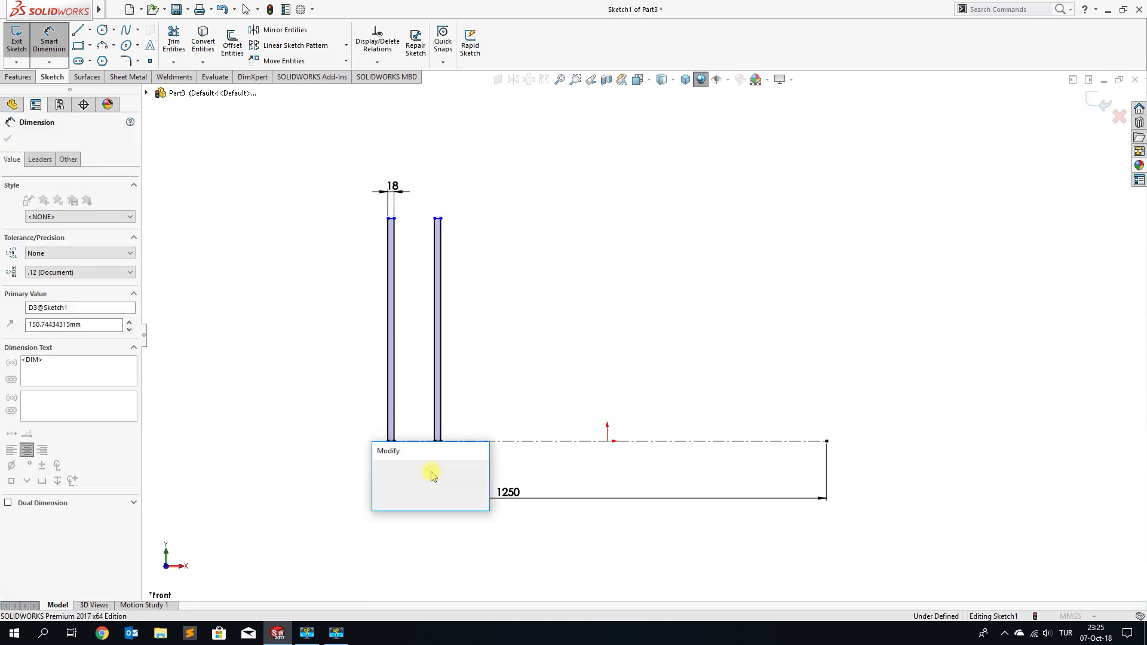
type("250")
key("Return")
left_click(556, 390)
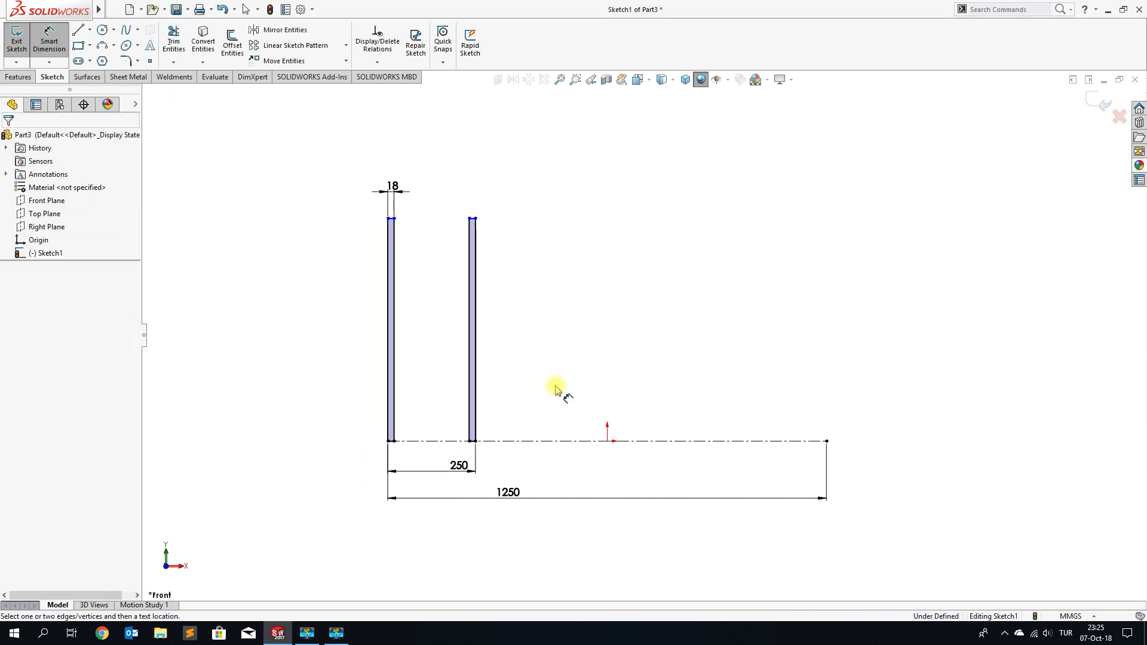
Set the panel height to 750 mm, then fit and tilt the view.
left_click(390, 359)
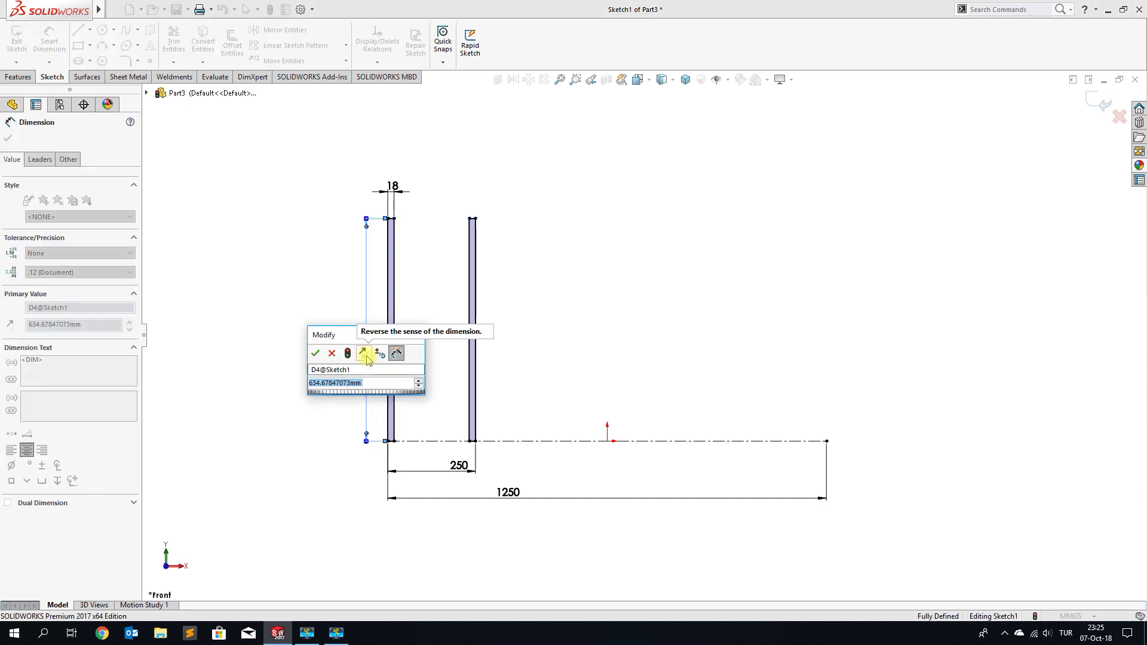
type("750")
key("Return")
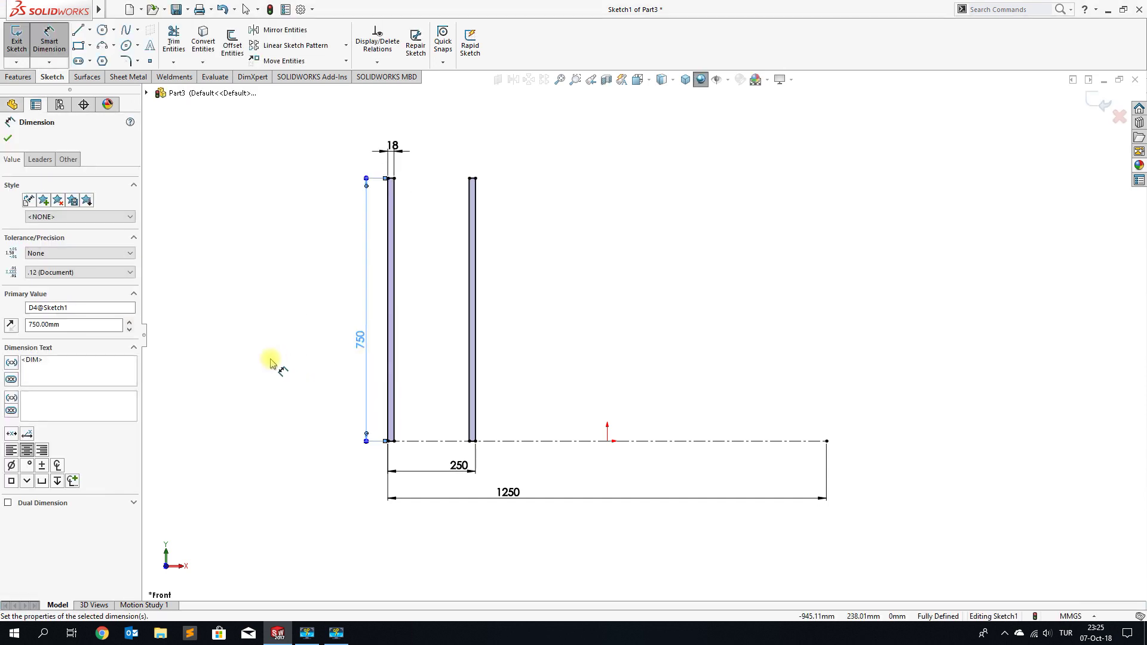
left_click(270, 362)
key("f")
mouse_move(669, 307)
middle_mouse_down()
mouse_move(653, 305)
mouse_move(632, 359)
mouse_move(655, 286)
middle_mouse_up()
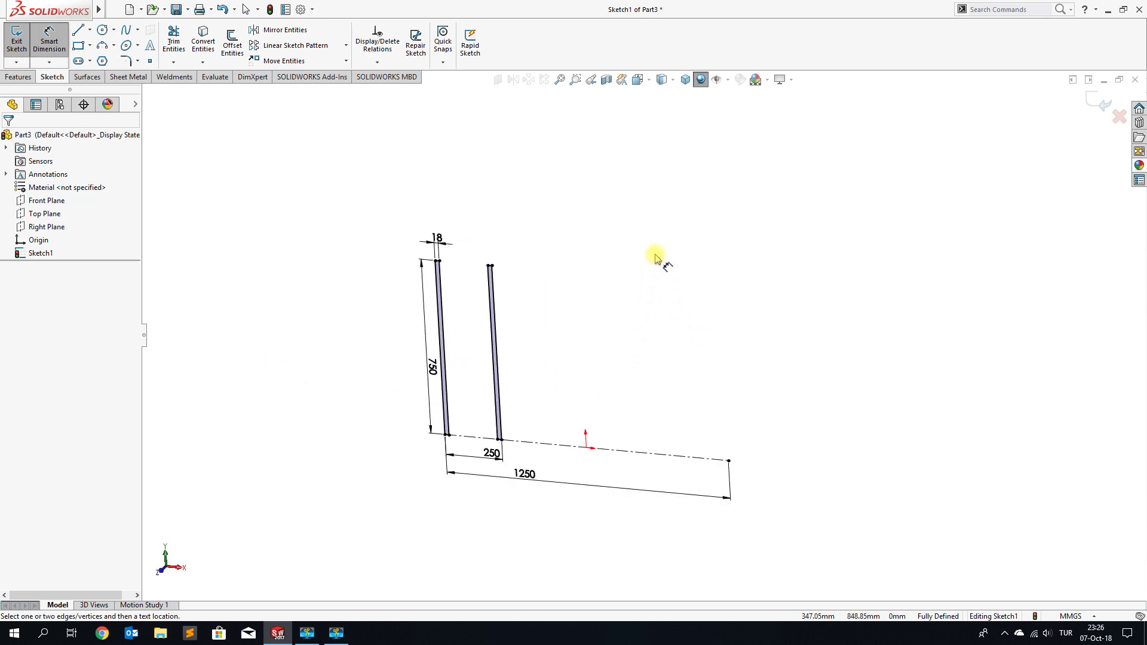
mouse_move(489, 220)
middle_mouse_down()
mouse_move(502, 185)
mouse_move(484, 141)
mouse_move(483, 192)
mouse_move(466, 195)
mouse_move(474, 217)
middle_mouse_up()
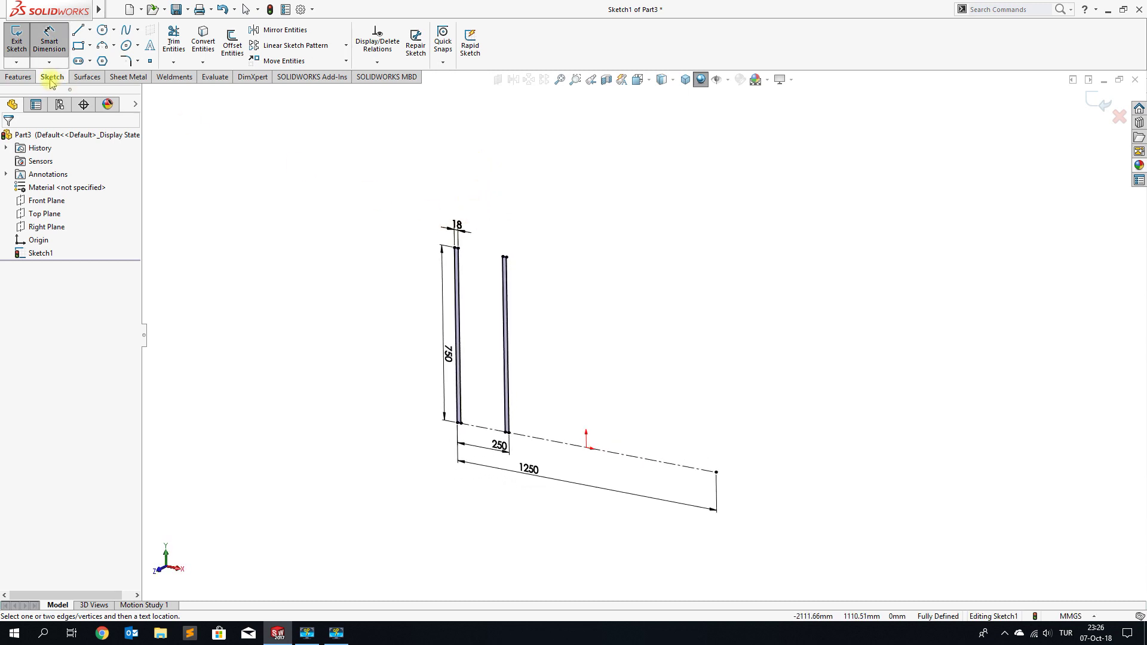
left_click(18, 77)
Extrude both rectangle profiles 585 mm deep into solid upright panels.
left_click(22, 42)
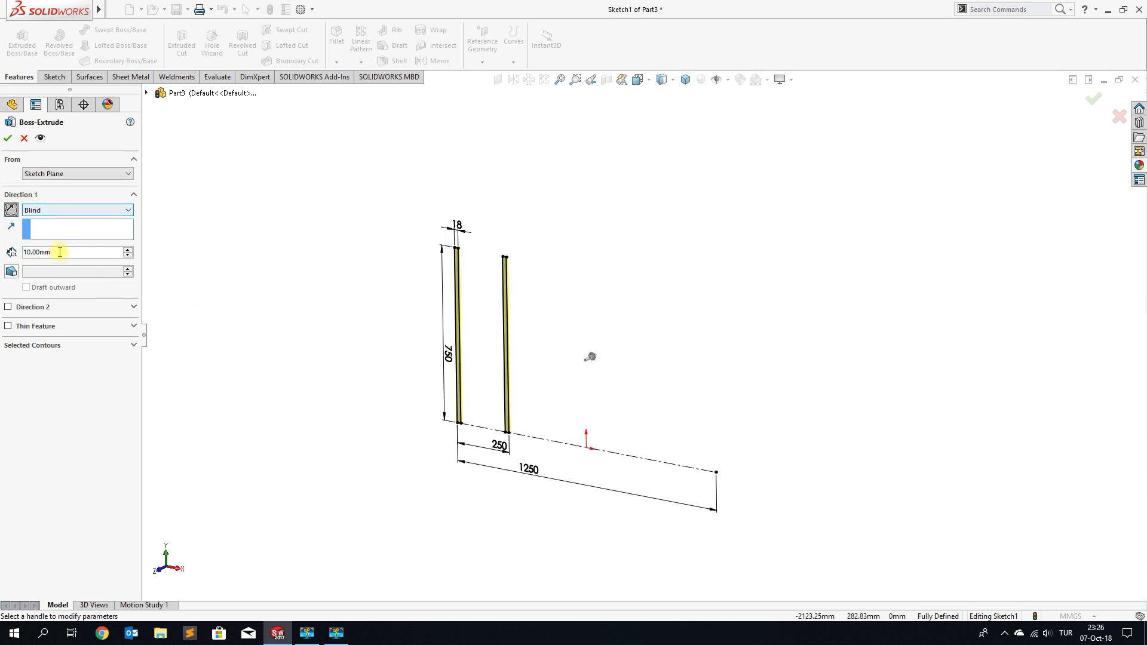
type("585")
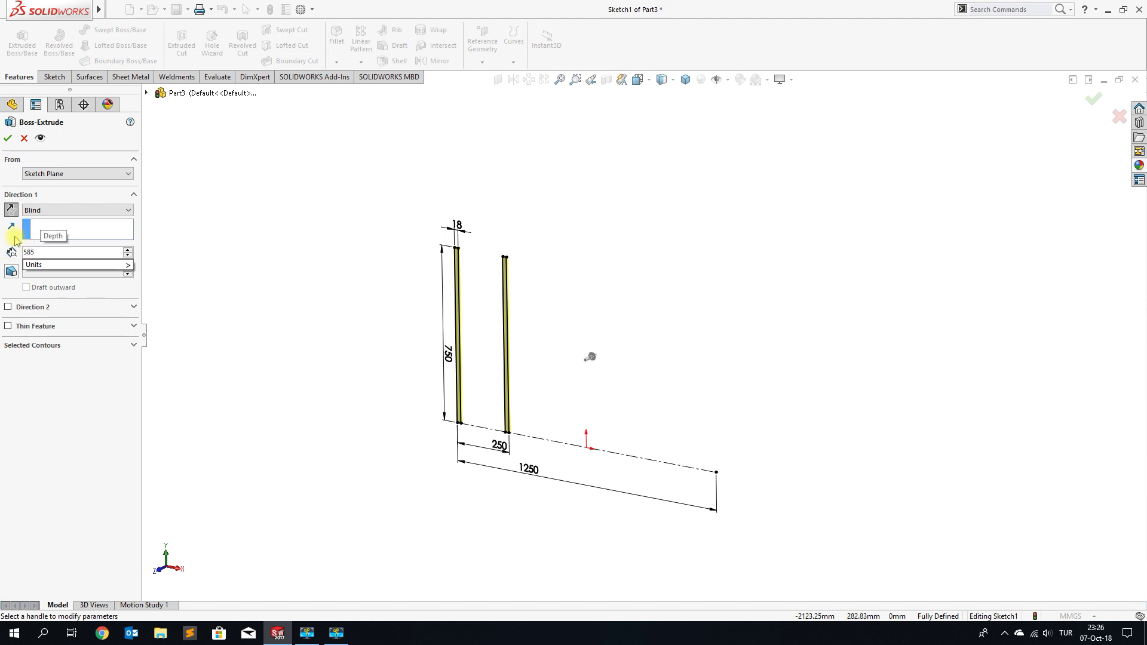
key("Return")
left_click(7, 141)
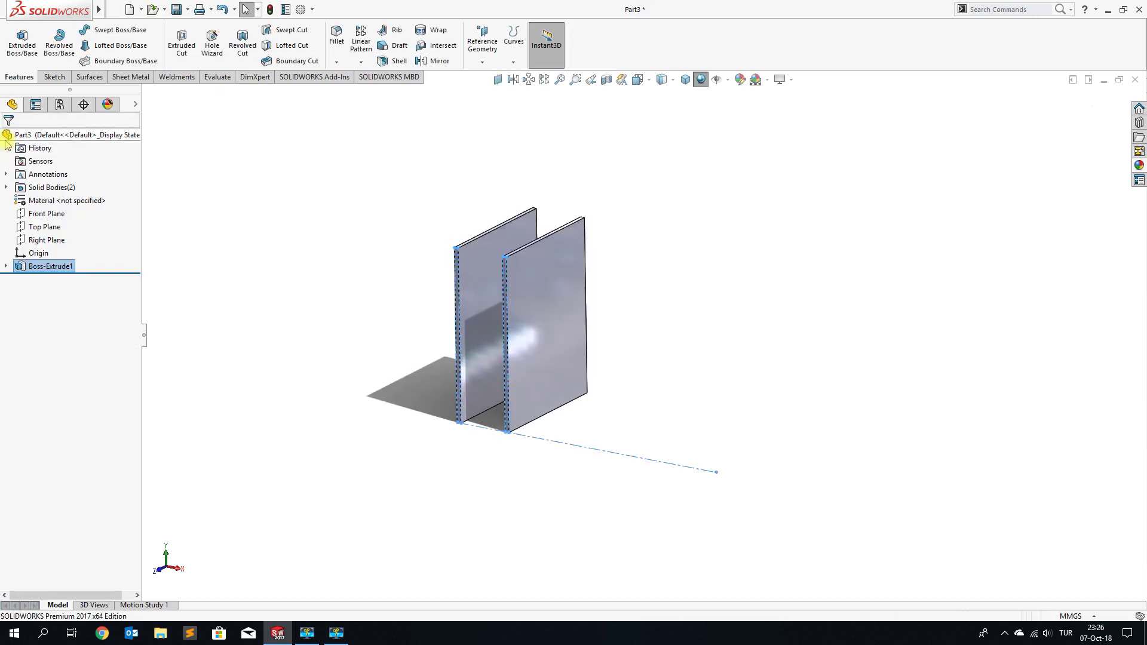
left_click(332, 329)
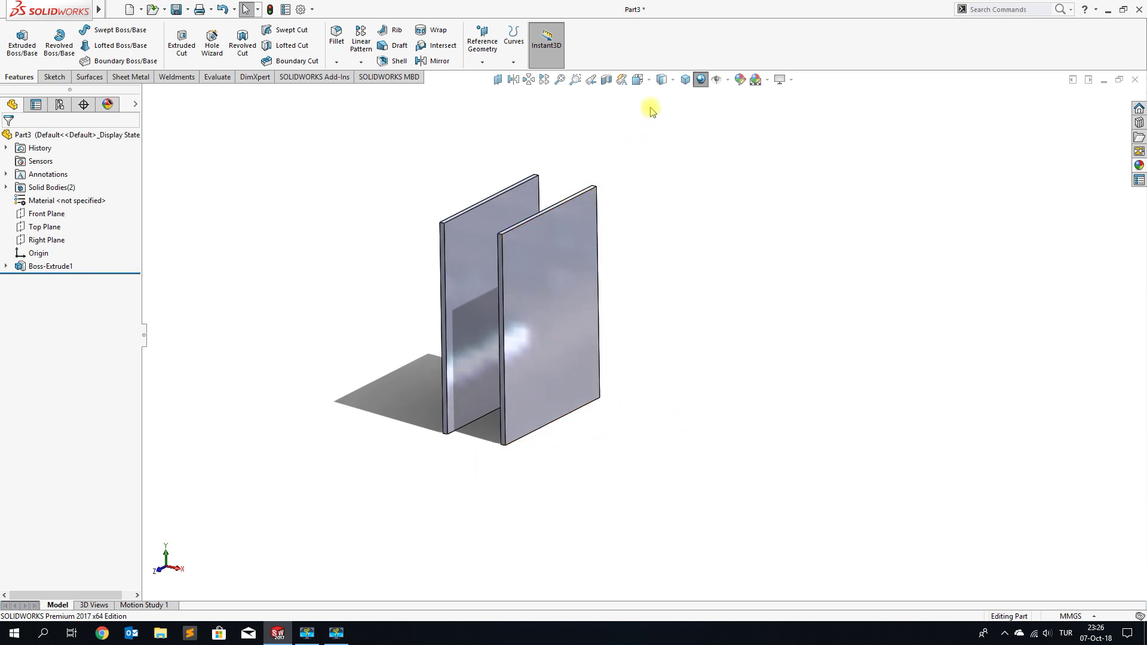
left_click(649, 78)
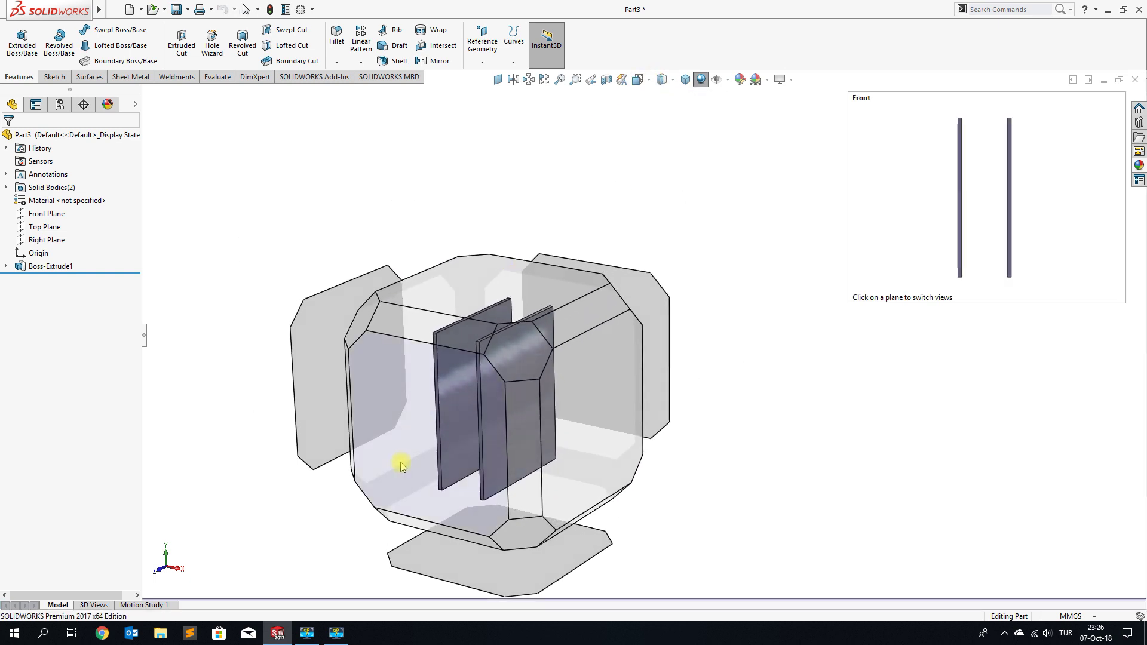
Sketch a rectangle spanning the gap between panels on the left panel's front face.
left_click(404, 463)
left_click(583, 460)
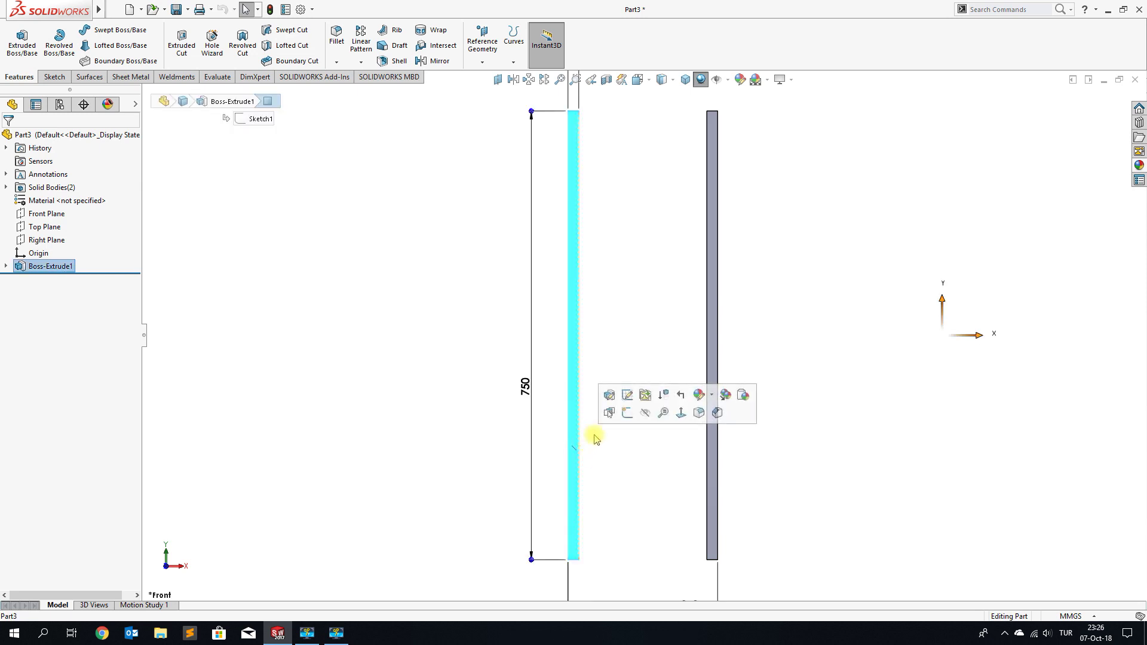
left_click(629, 412)
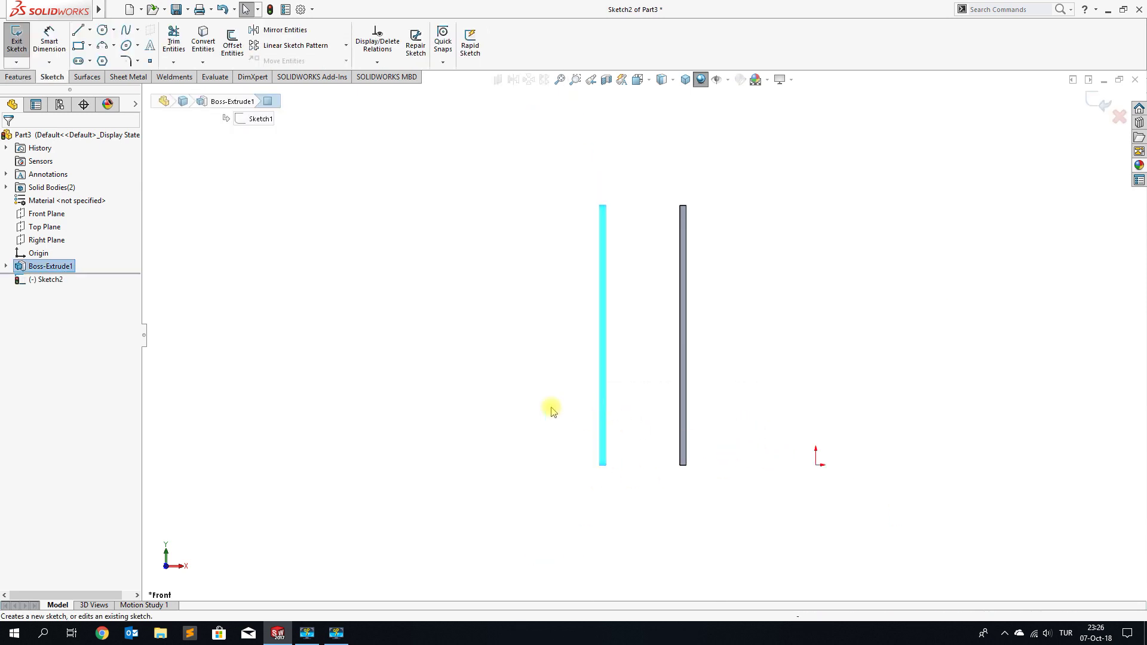
left_click(78, 46)
scroll(633, 439, "down", 3)
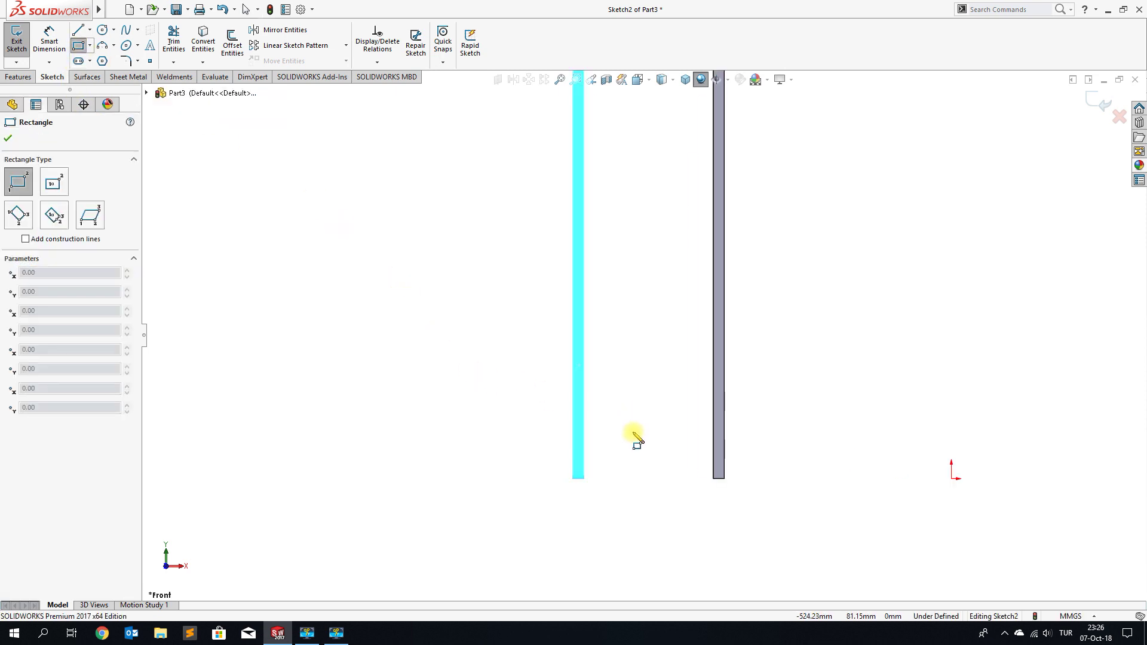
scroll(615, 466, "down", 5)
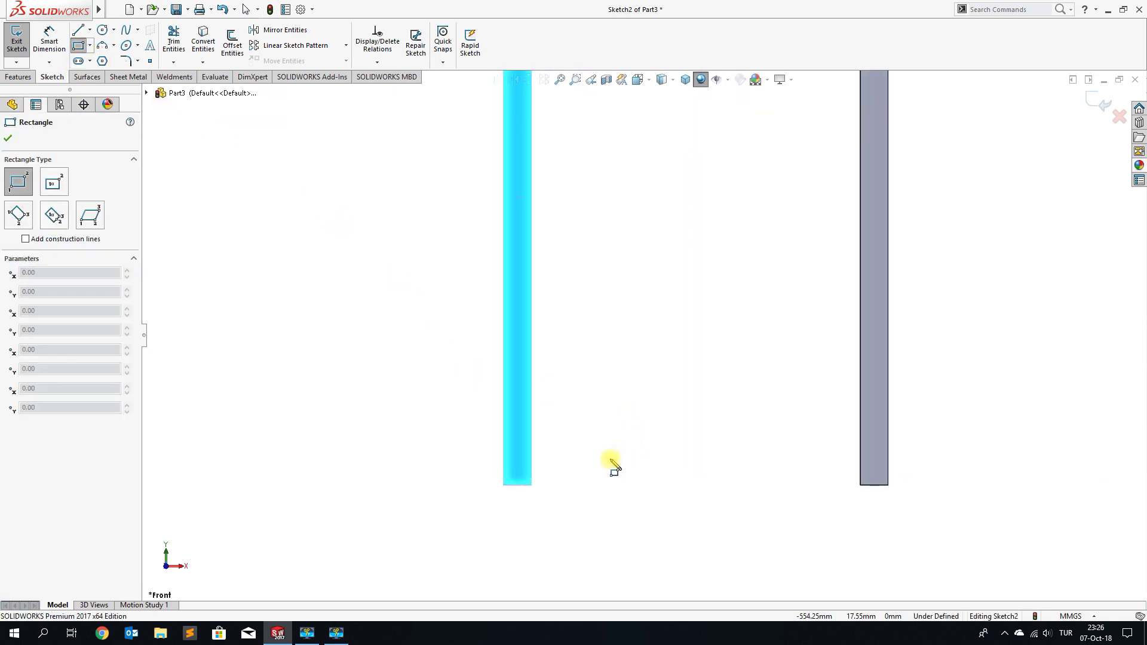
left_click(532, 485)
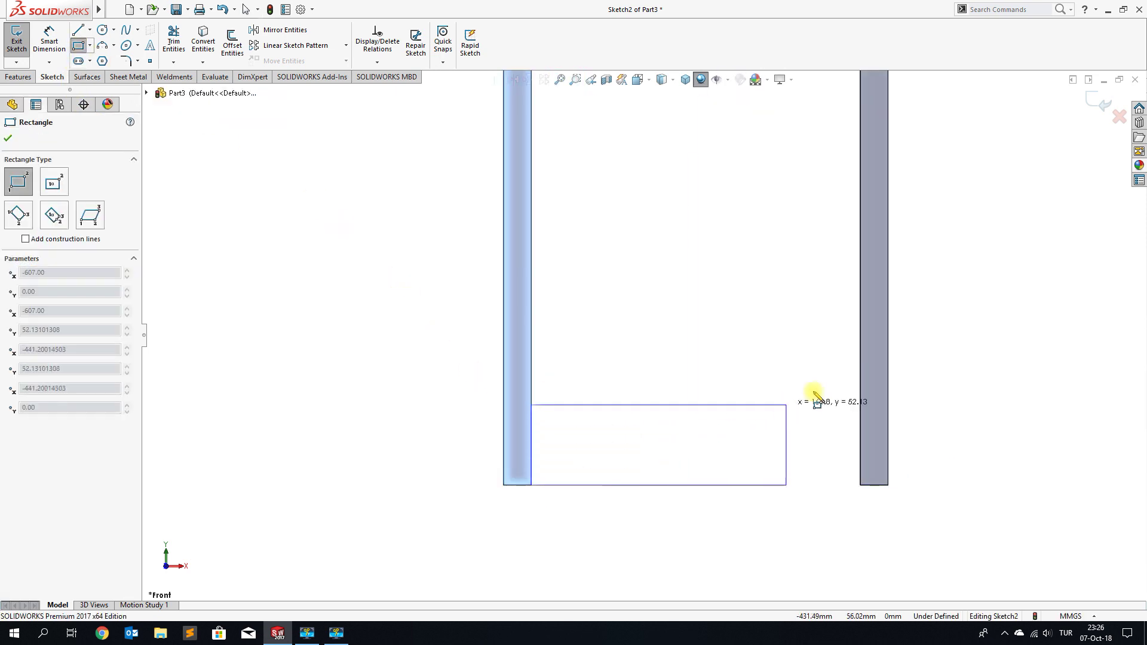
left_click(861, 358)
right_click(861, 358)
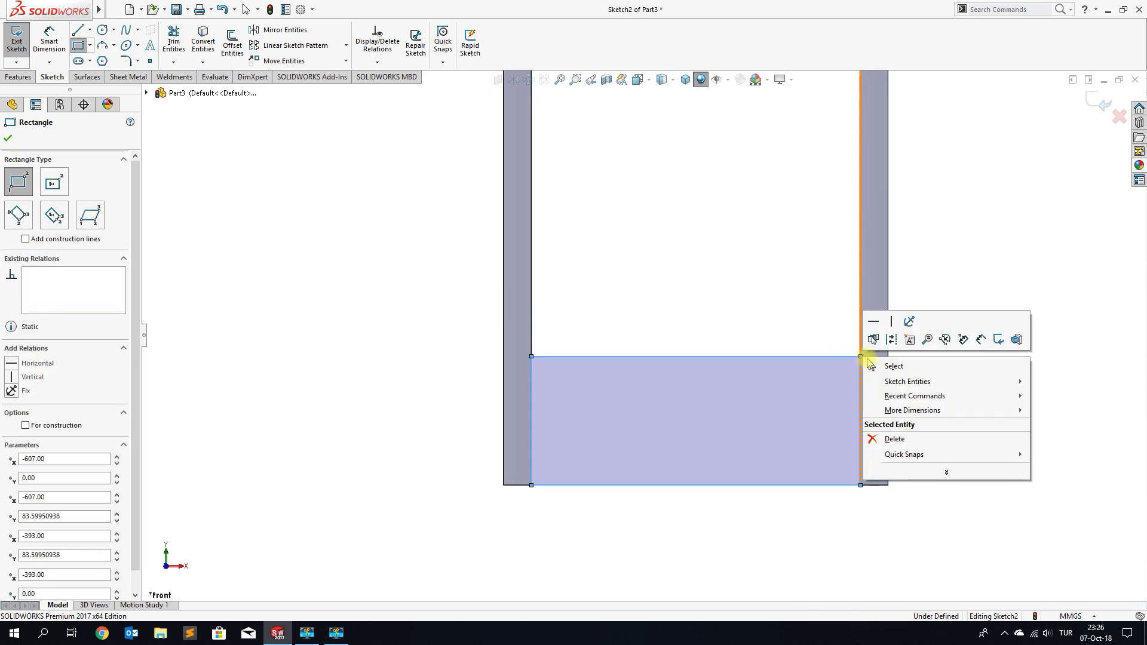
left_click(871, 365)
Dimension the bottom rectangle to 60 mm high.
key("z")
left_click(49, 41)
left_click(769, 385)
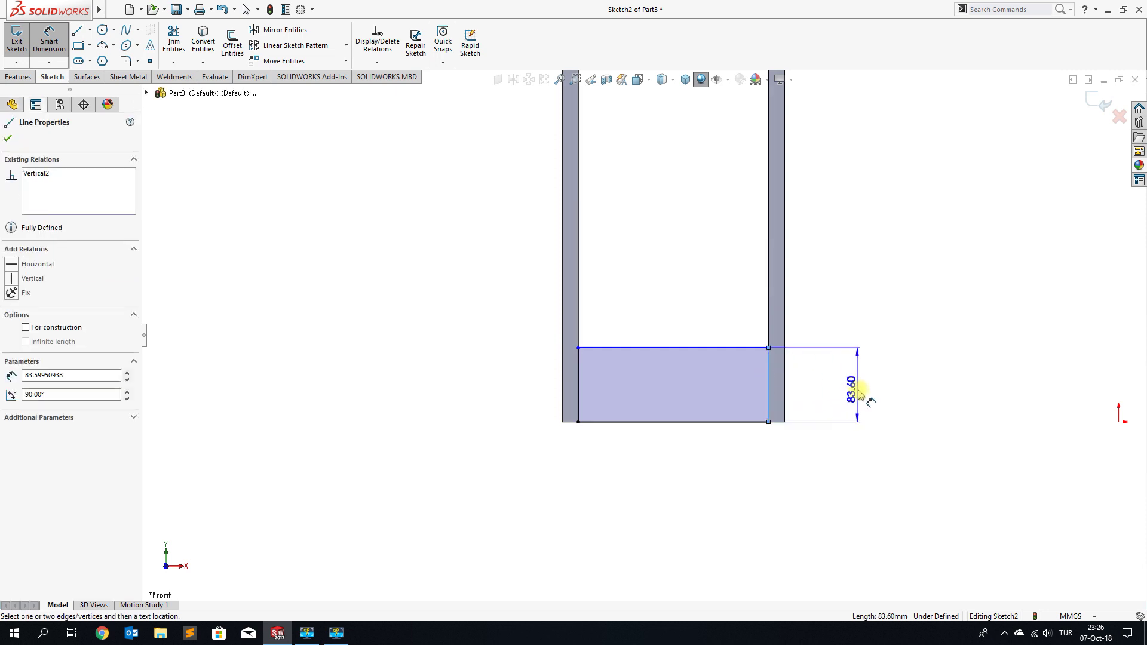
left_click(861, 391)
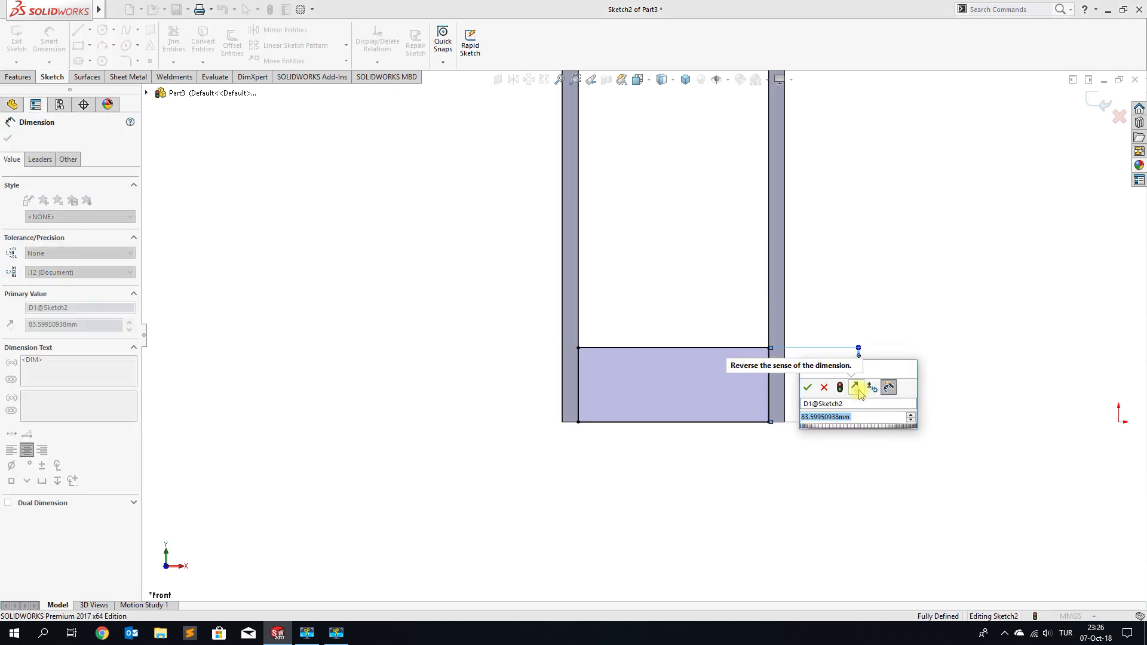
type("60")
key("Return")
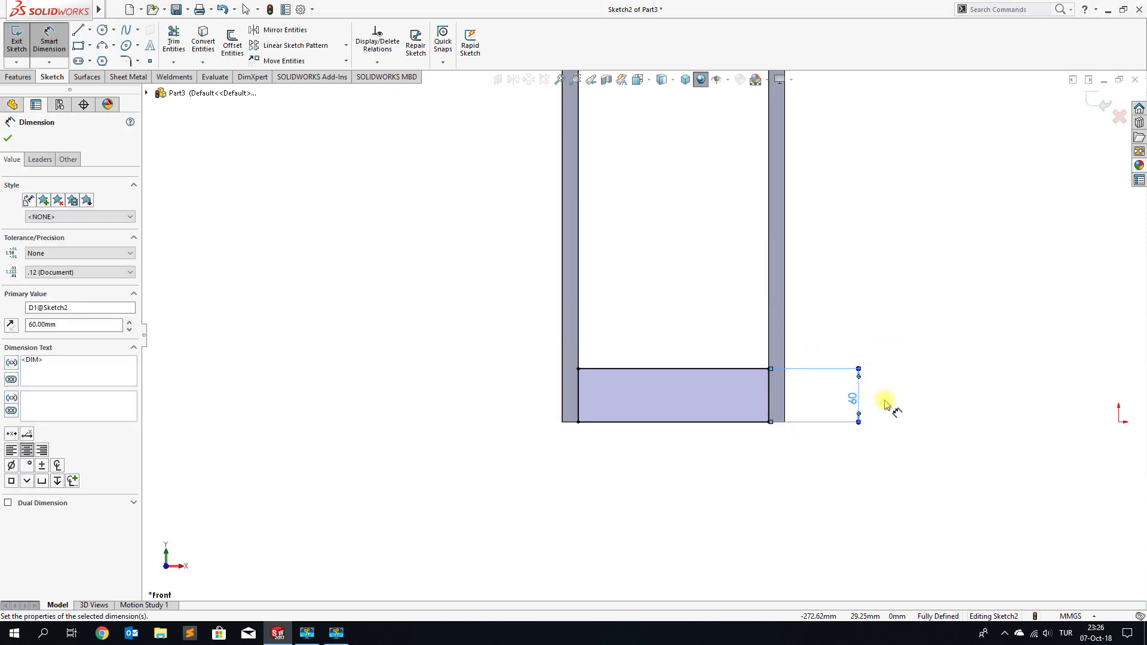
key("f")
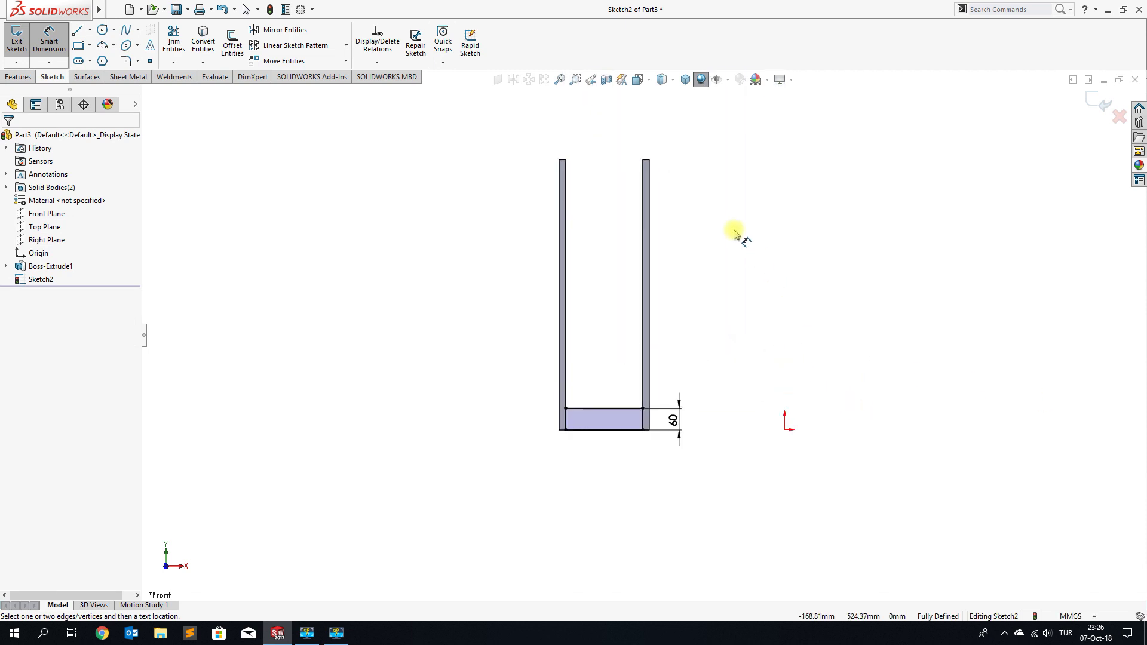
scroll(577, 137, "down", 2)
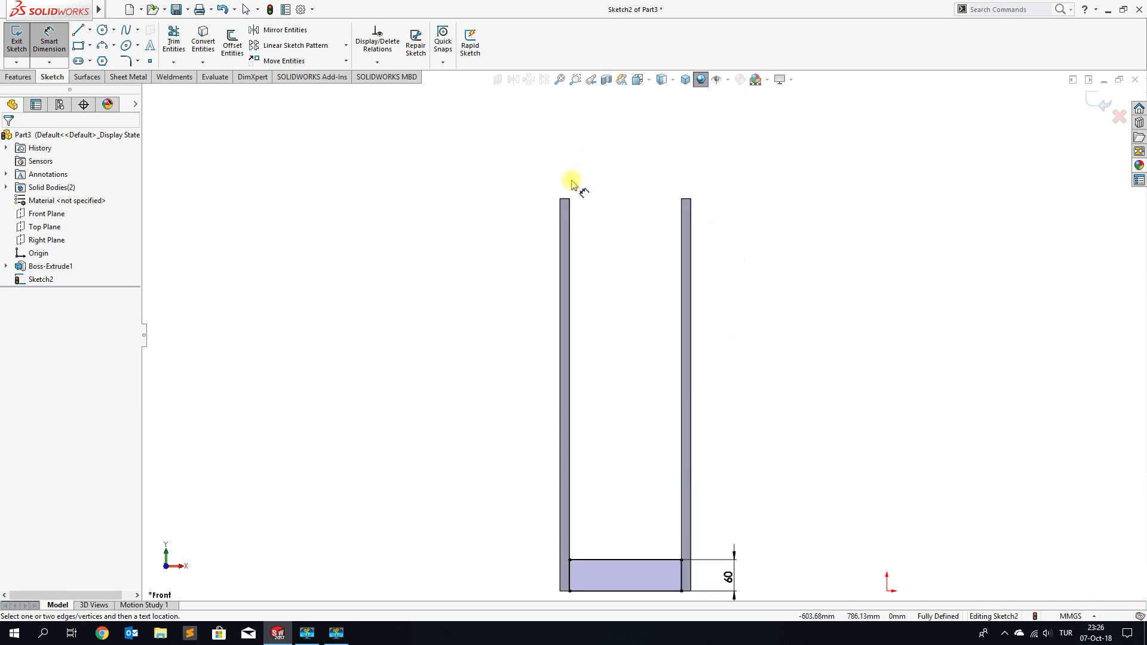
Draw a second rectangle between the panels at the top inner corner.
left_click(77, 46)
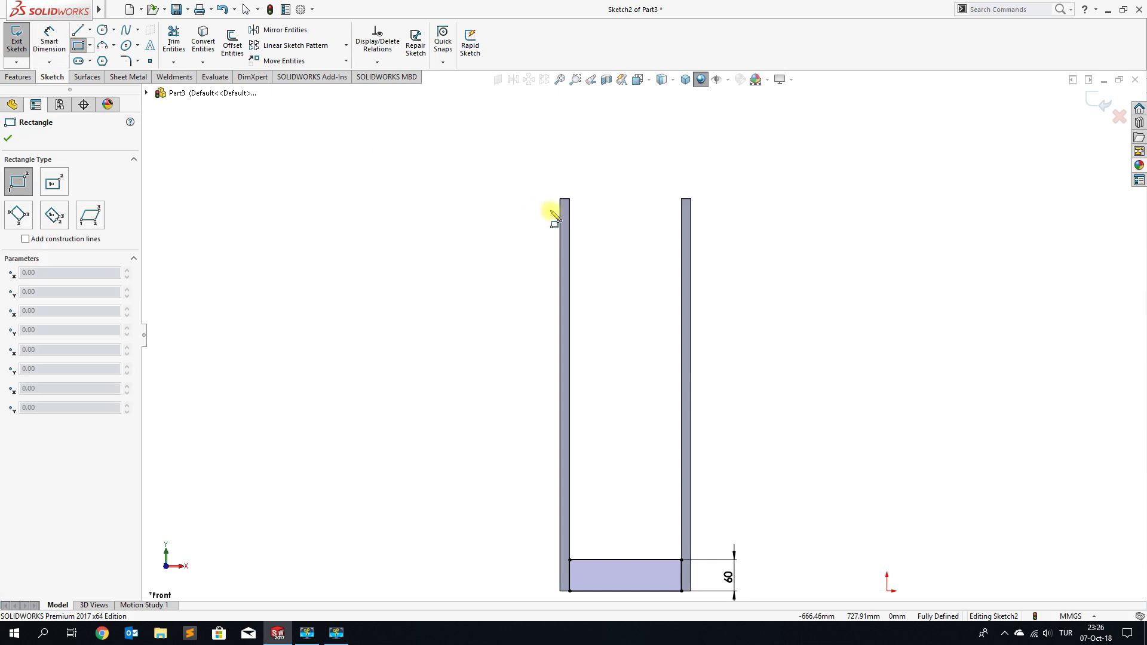
left_click(584, 211)
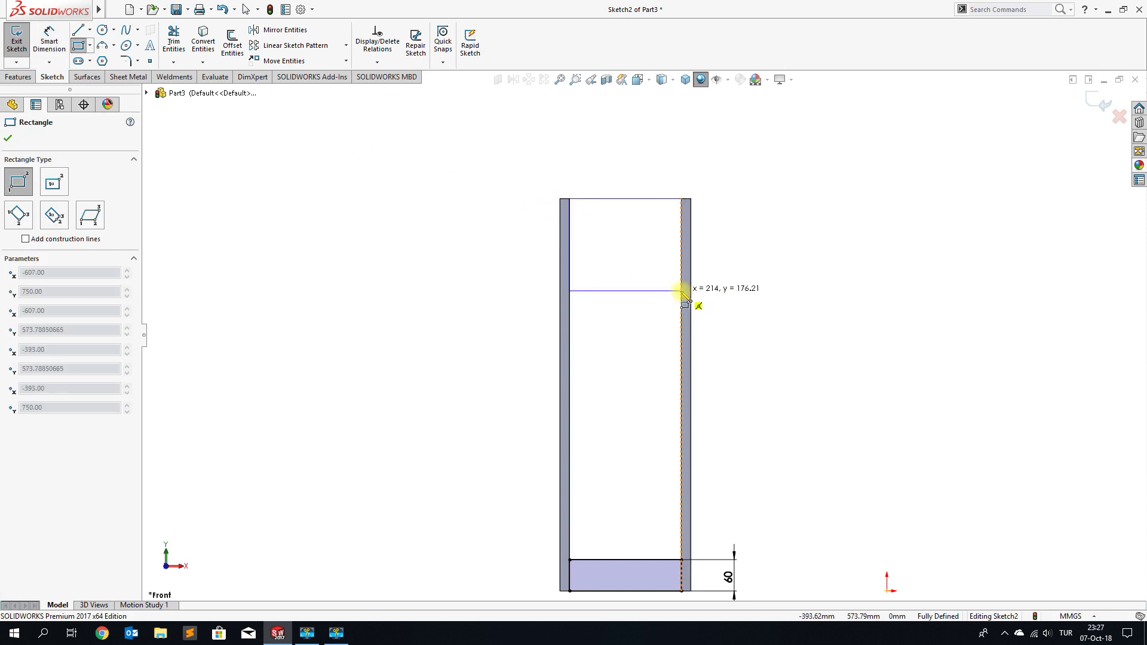
left_click(682, 291)
right_click(686, 291)
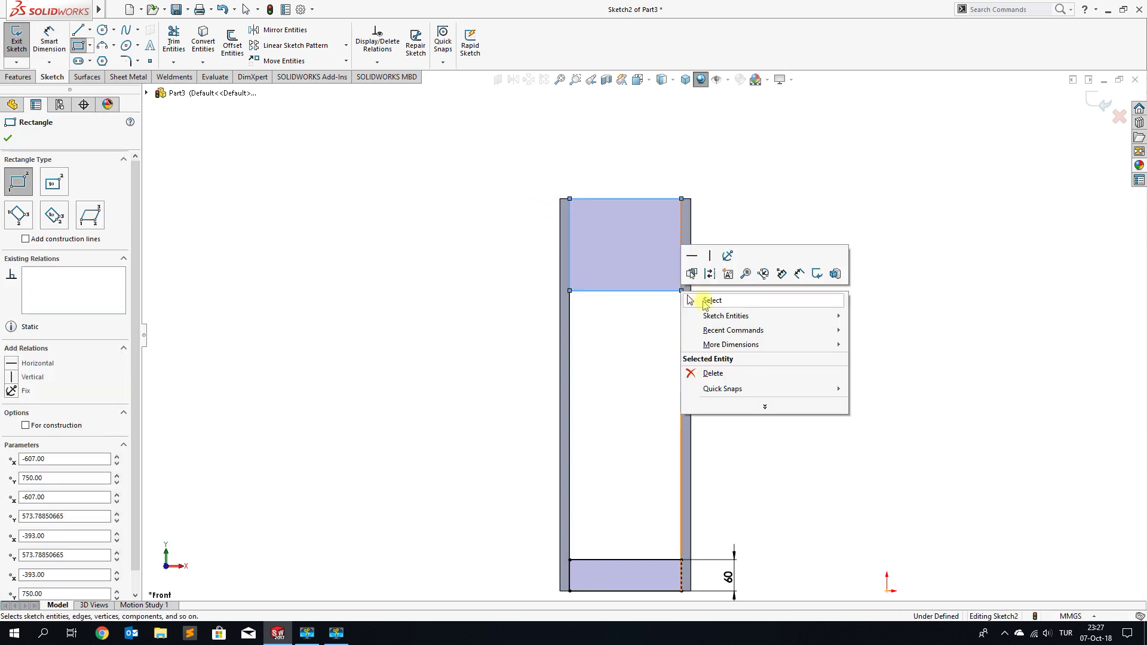
left_click(705, 300)
Dimension the top rectangle to 170 mm high.
left_click(49, 41)
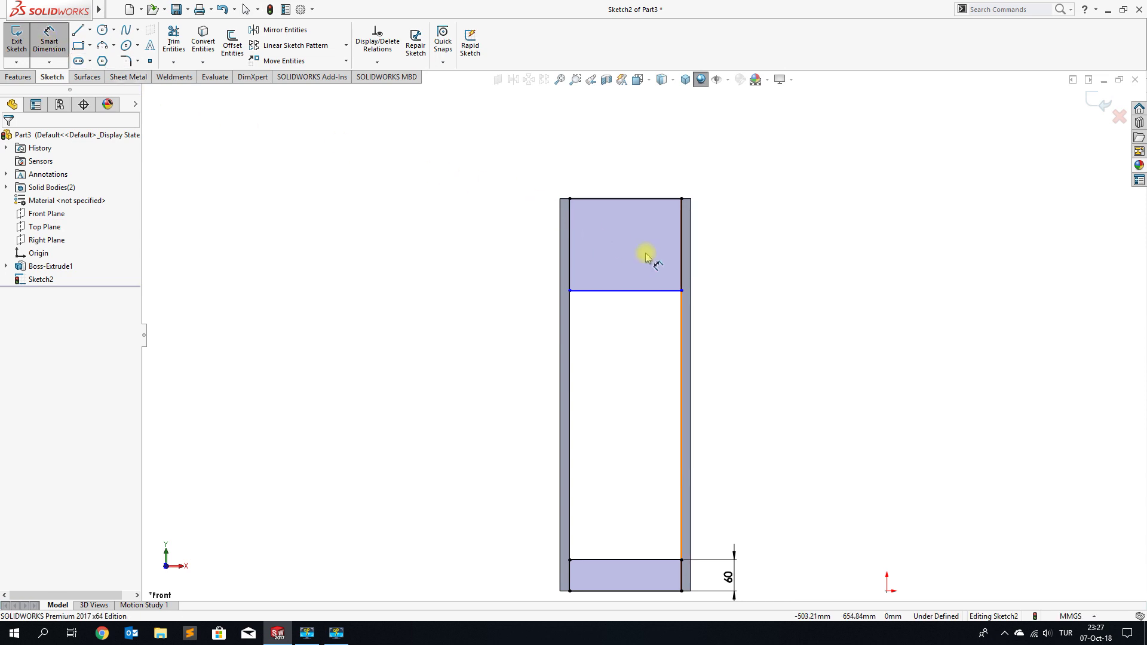
left_click(683, 260)
left_click(731, 247)
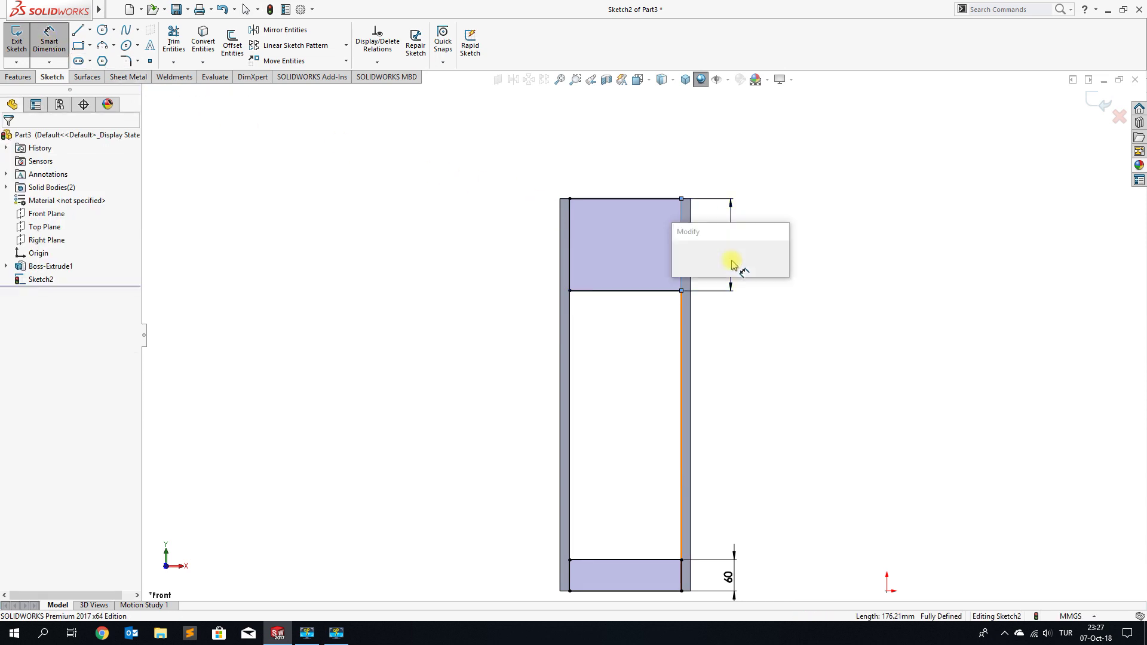
type("170")
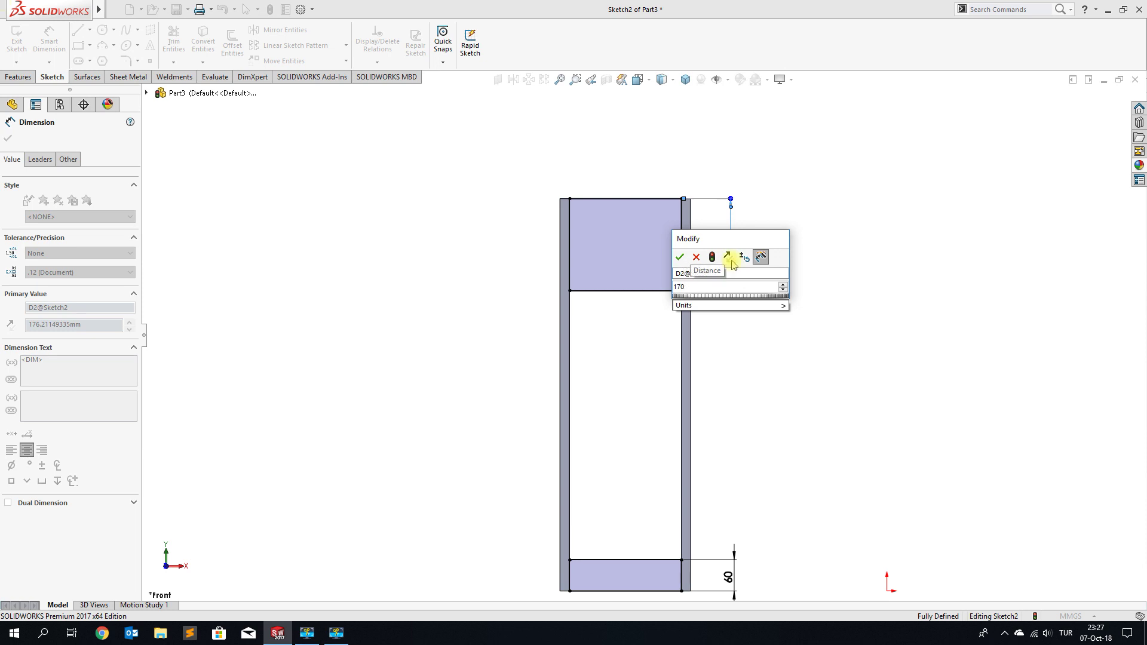
key("Return")
key("z")
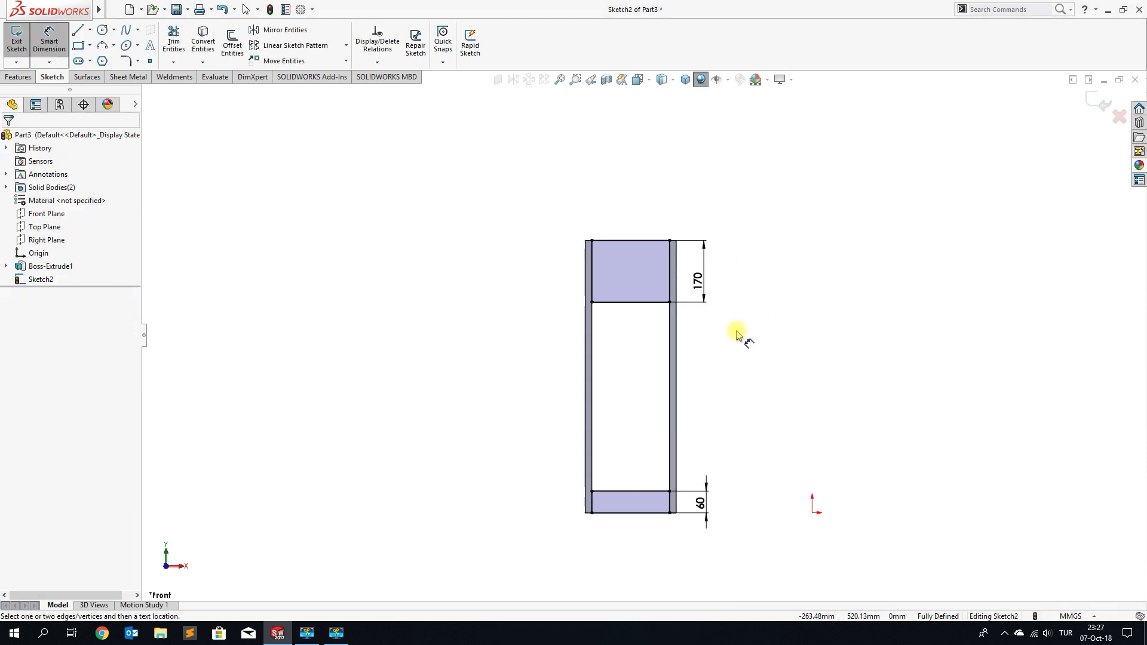
scroll(666, 421, "down", 3)
key("Escape")
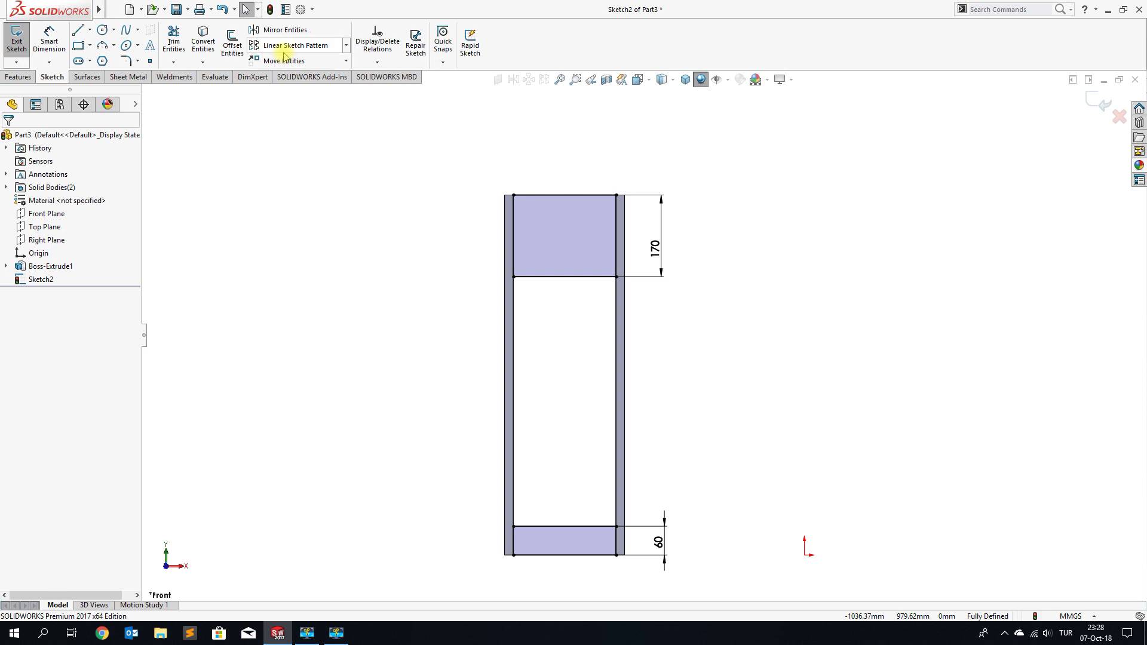
left_click(285, 50)
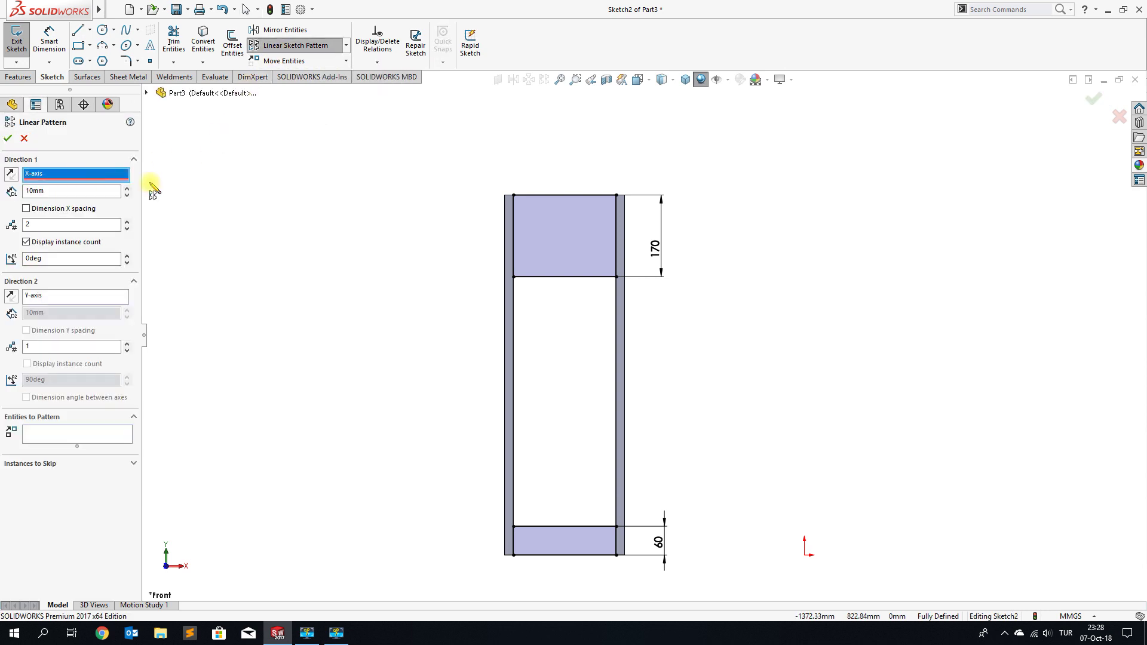
Pattern the top rectangle 4 times downward along the left edge at 172.5 mm spacing.
left_click(514, 334)
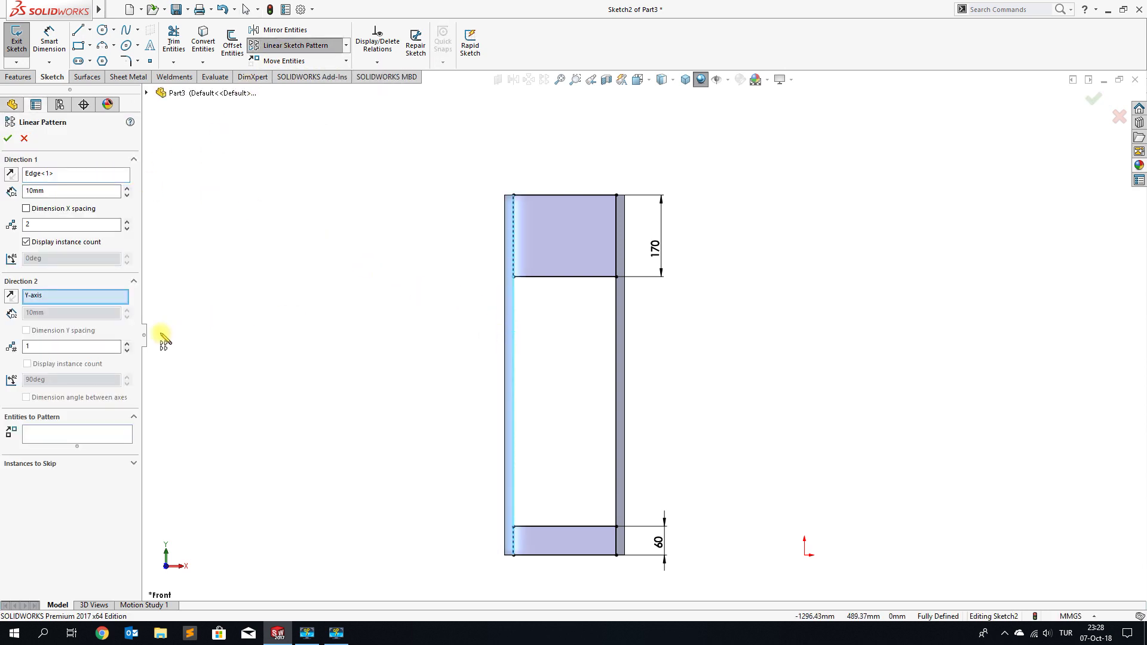
left_click(82, 430)
left_click(563, 242)
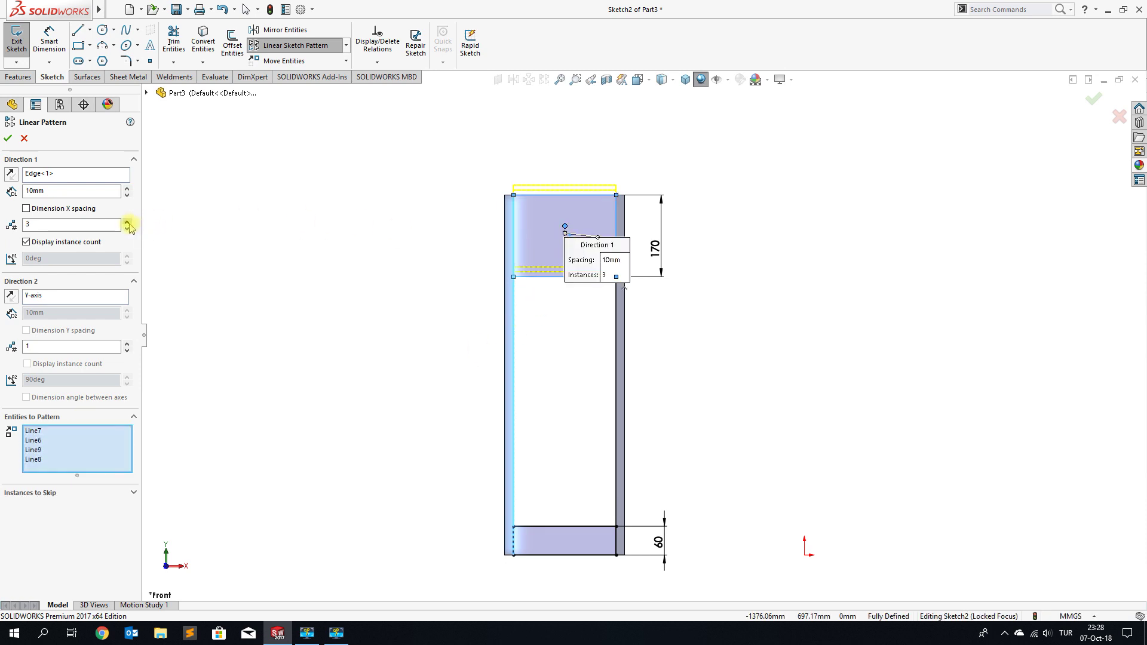
left_click(36, 191)
type("172.5")
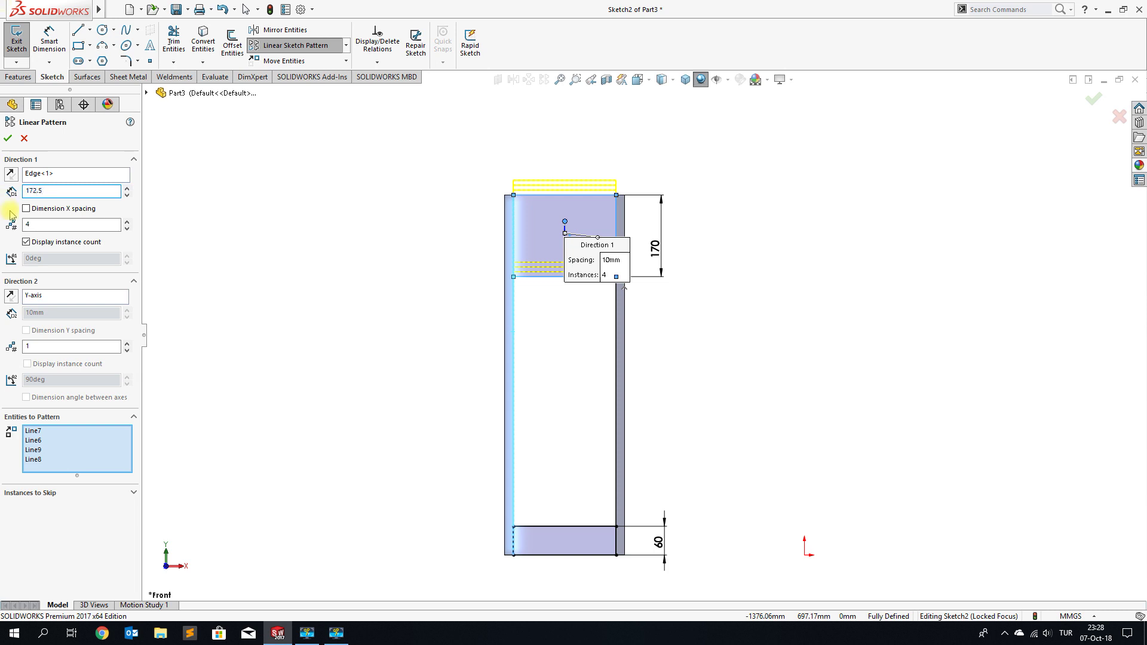
key("Tab")
left_click(11, 180)
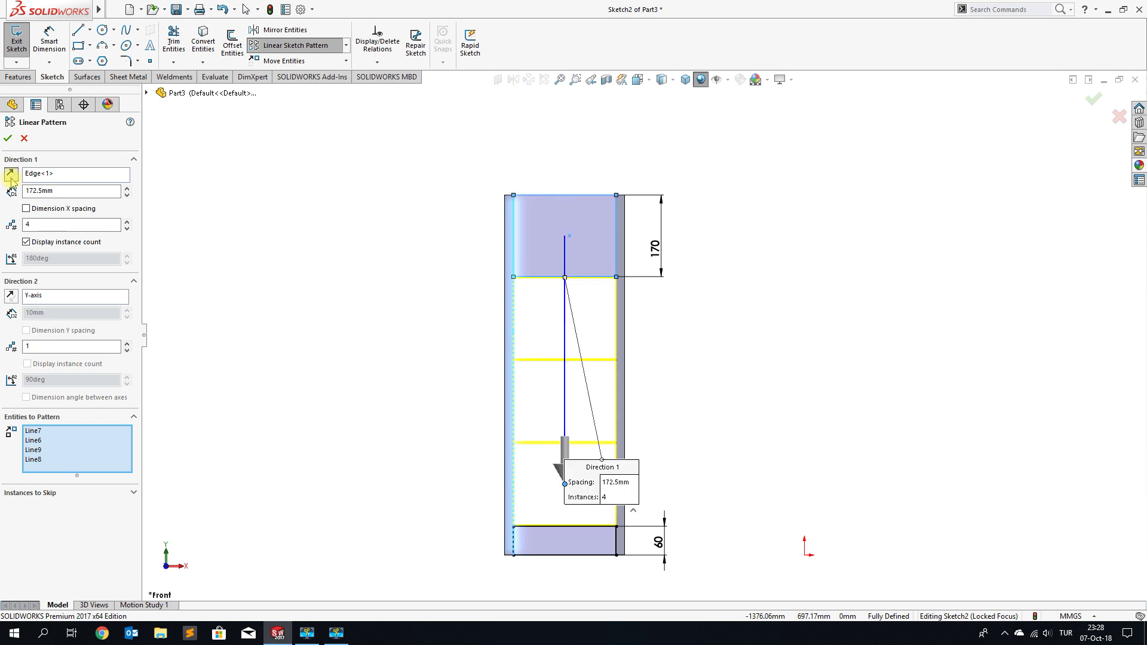
left_click(7, 138)
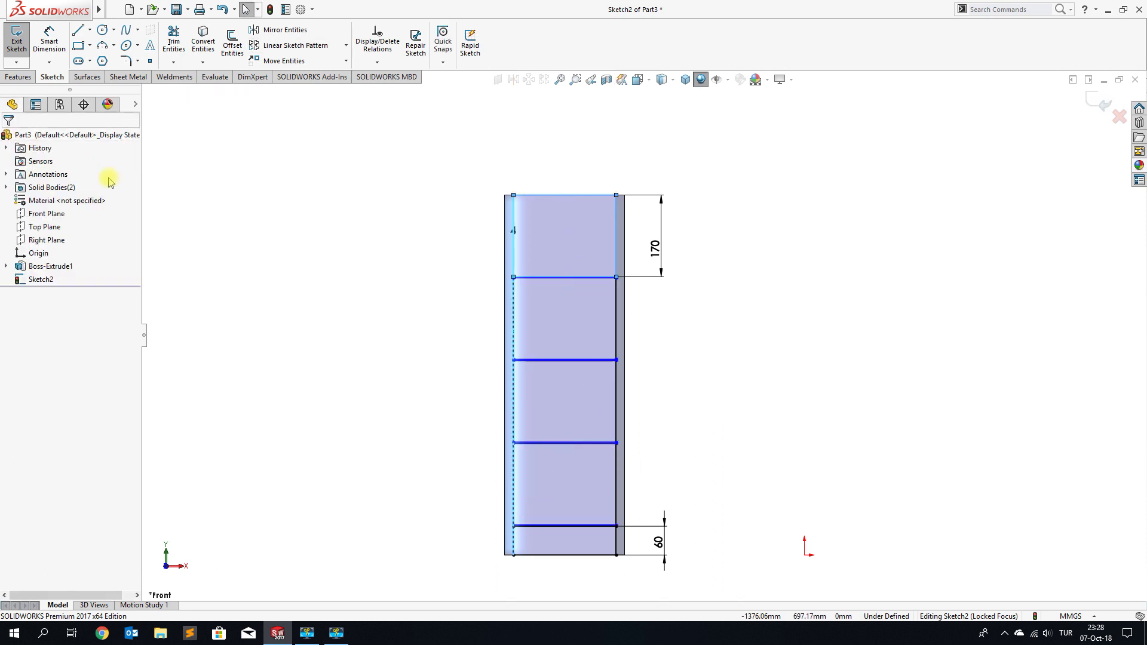
key("shift+z")
mouse_move(607, 335)
middle_mouse_down()
mouse_move(602, 296)
mouse_move(604, 397)
middle_mouse_up()
Extrude the front sketch 14 mm reversed into the cabinet as unmerged bodies.
left_click(16, 77)
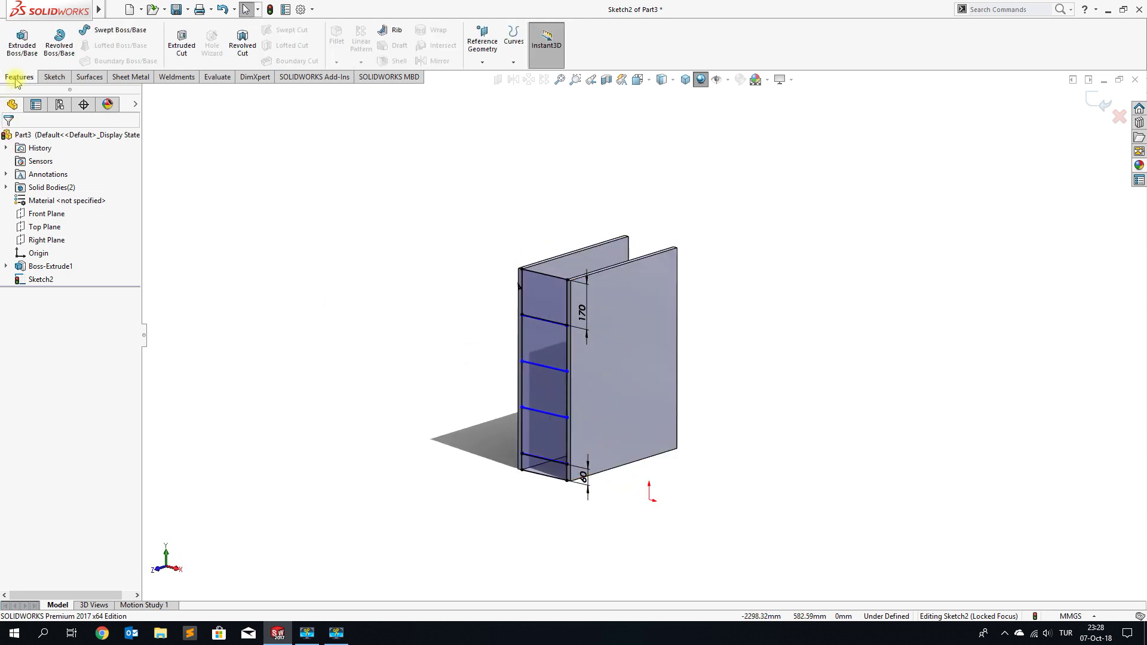
left_click(22, 45)
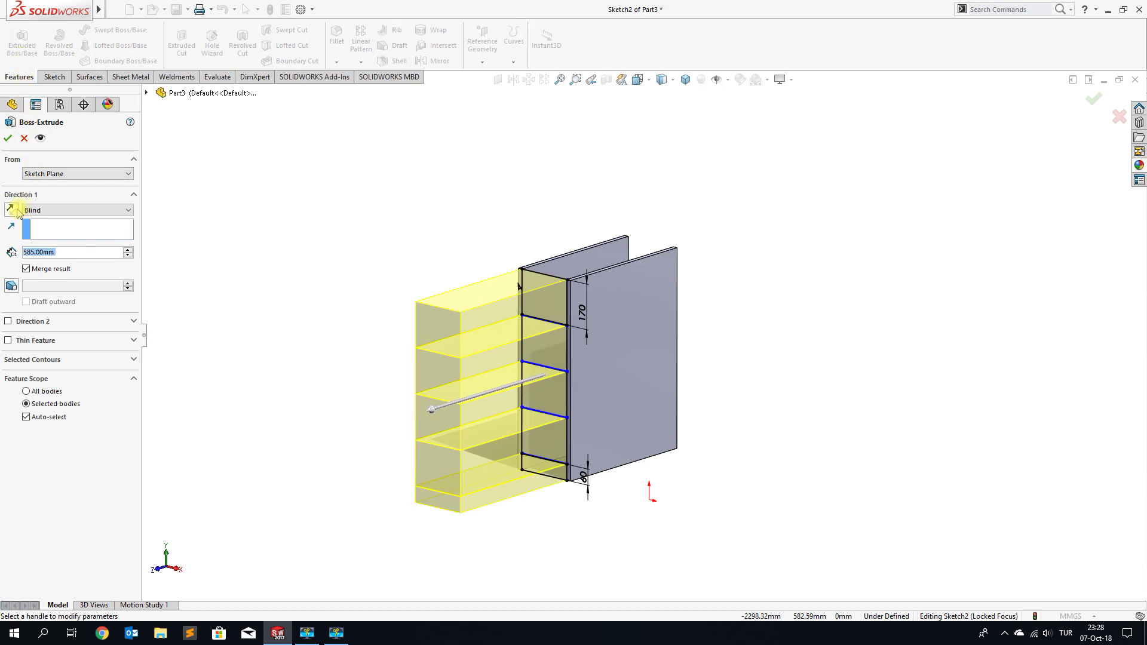
left_click(14, 208)
left_click(32, 269)
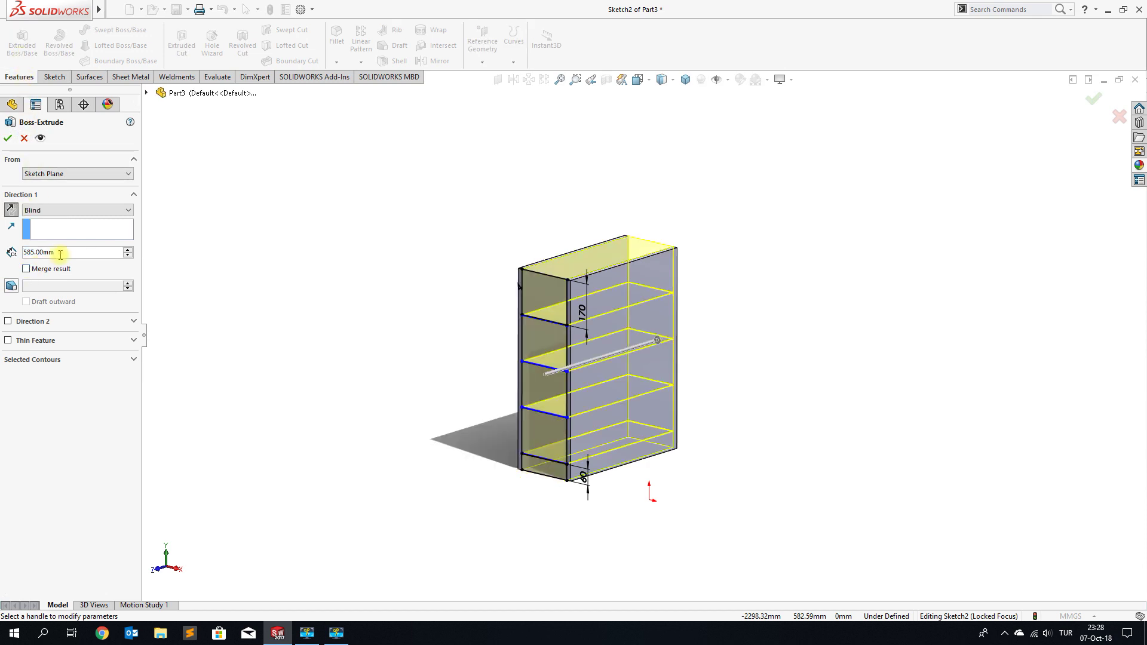
type("14")
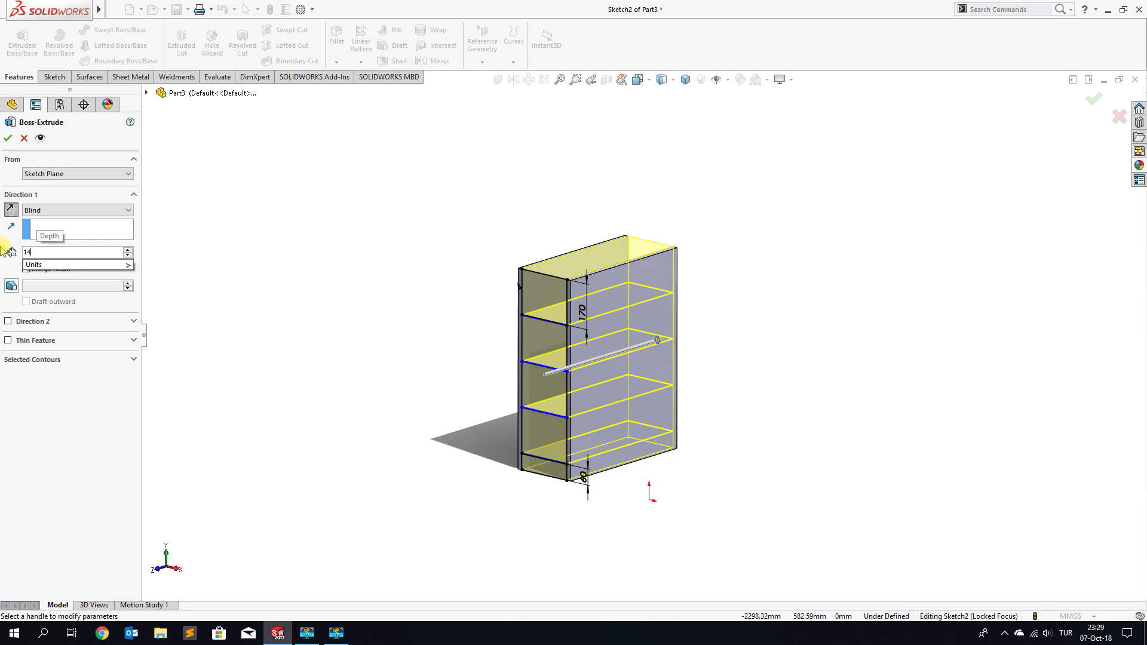
key("Return")
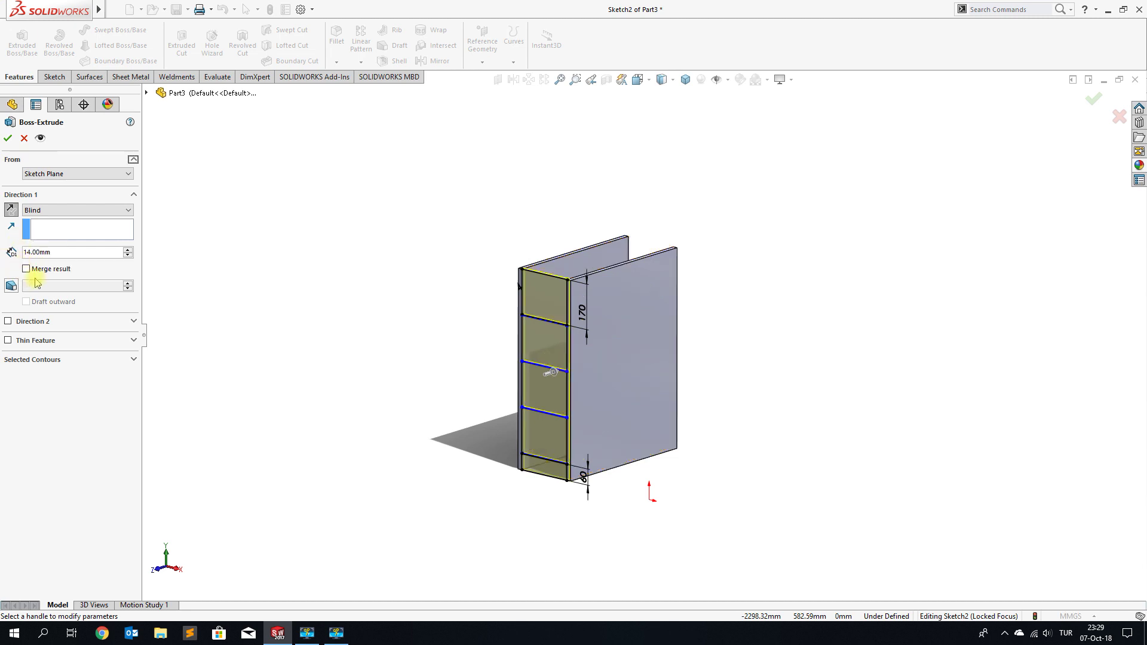
Start the front-panel extrusion from a 5 mm reversed offset and confirm it.
left_click(72, 174)
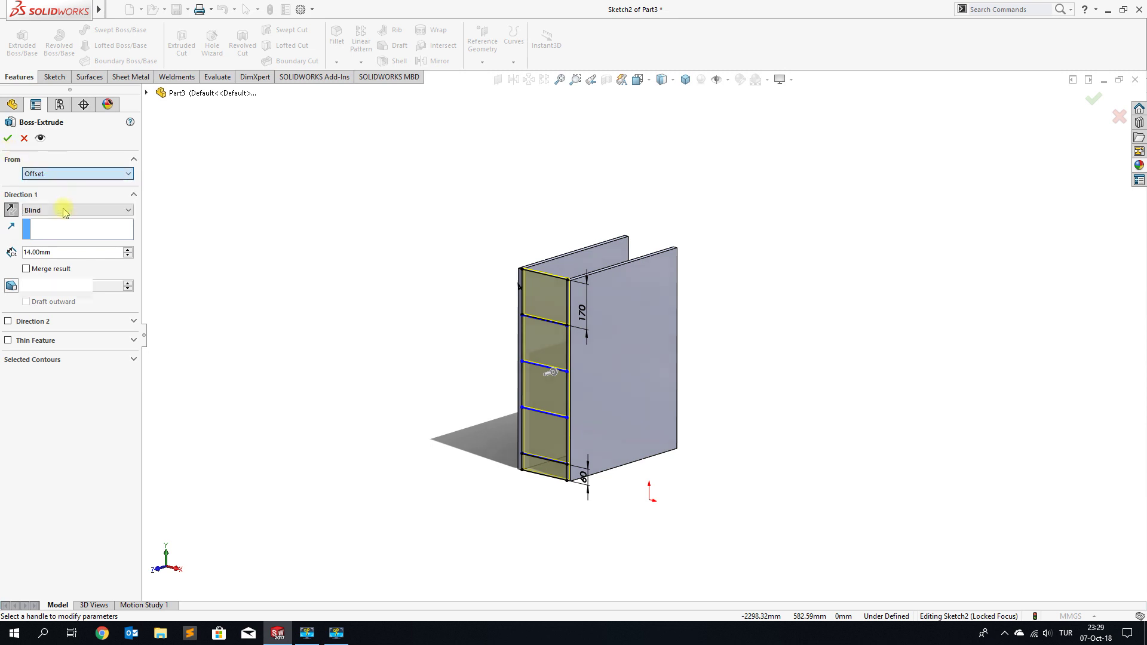
left_click(89, 206)
scroll(568, 298, "down", 2)
scroll(513, 286, "down", 2)
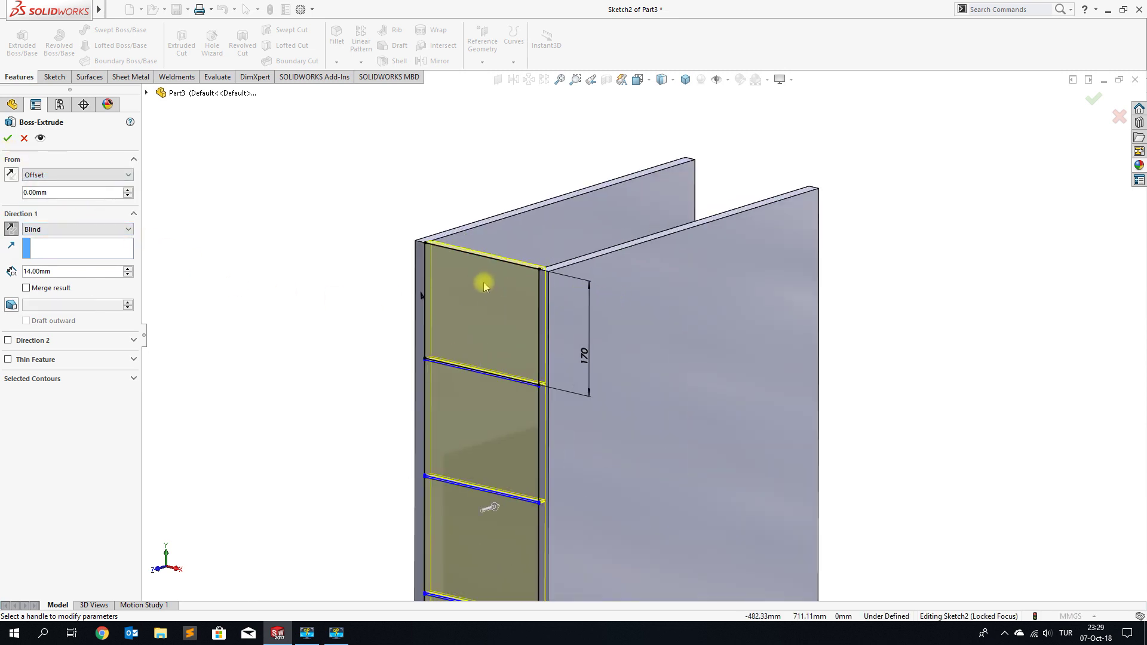
scroll(482, 282, "down", 2)
scroll(427, 263, "down", 2)
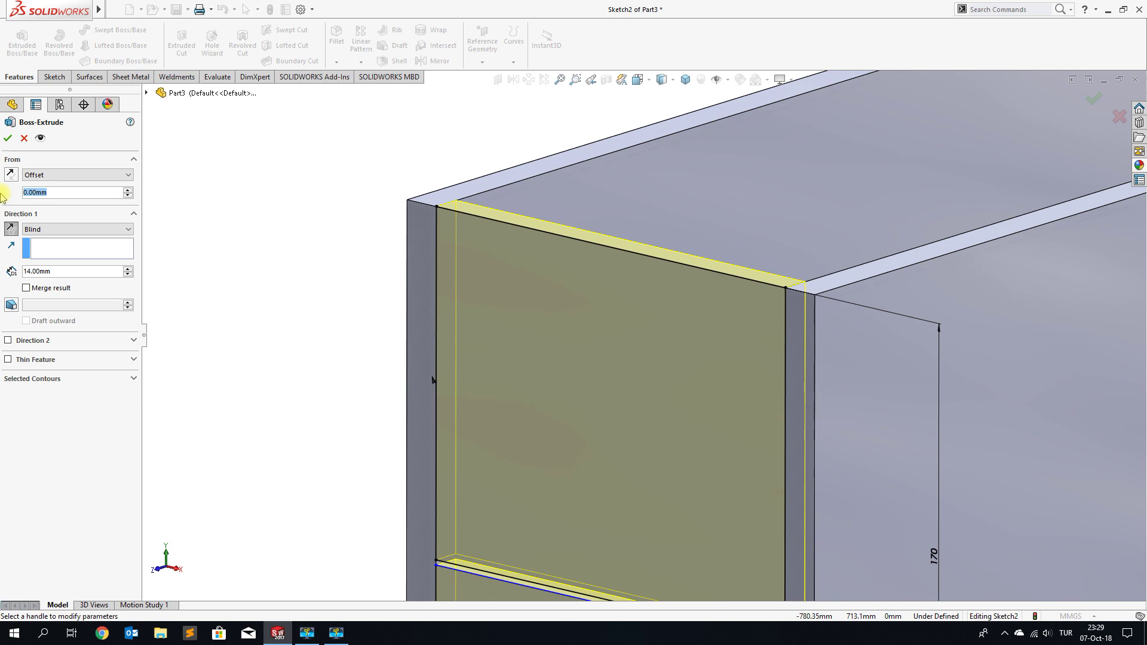
type("5")
key("Return")
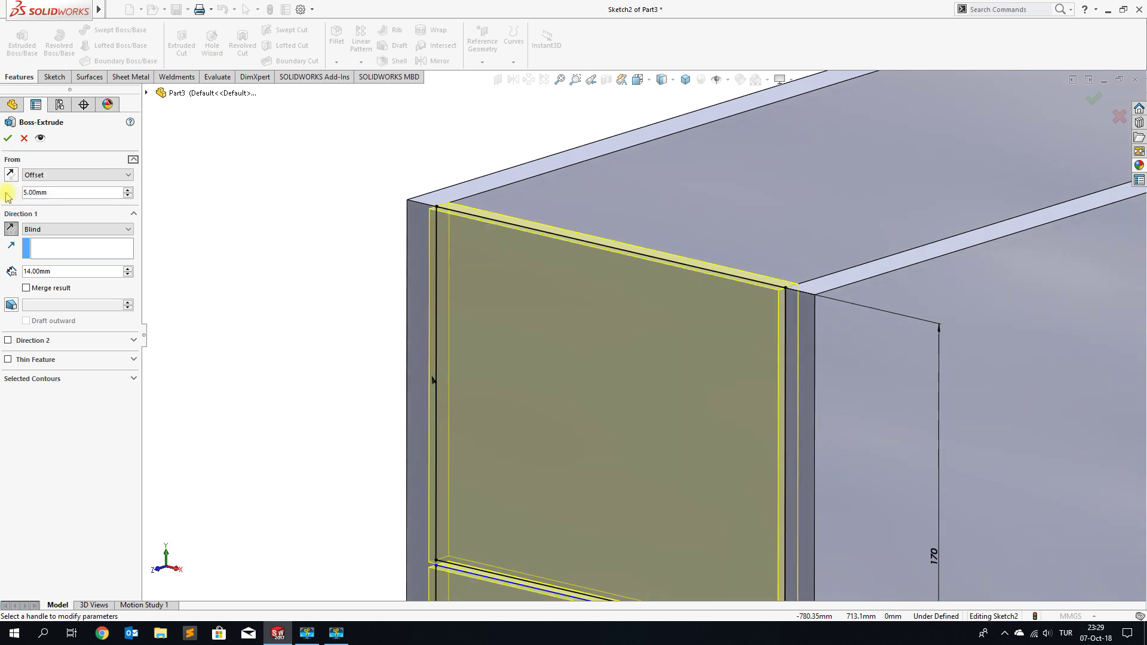
left_click(11, 175)
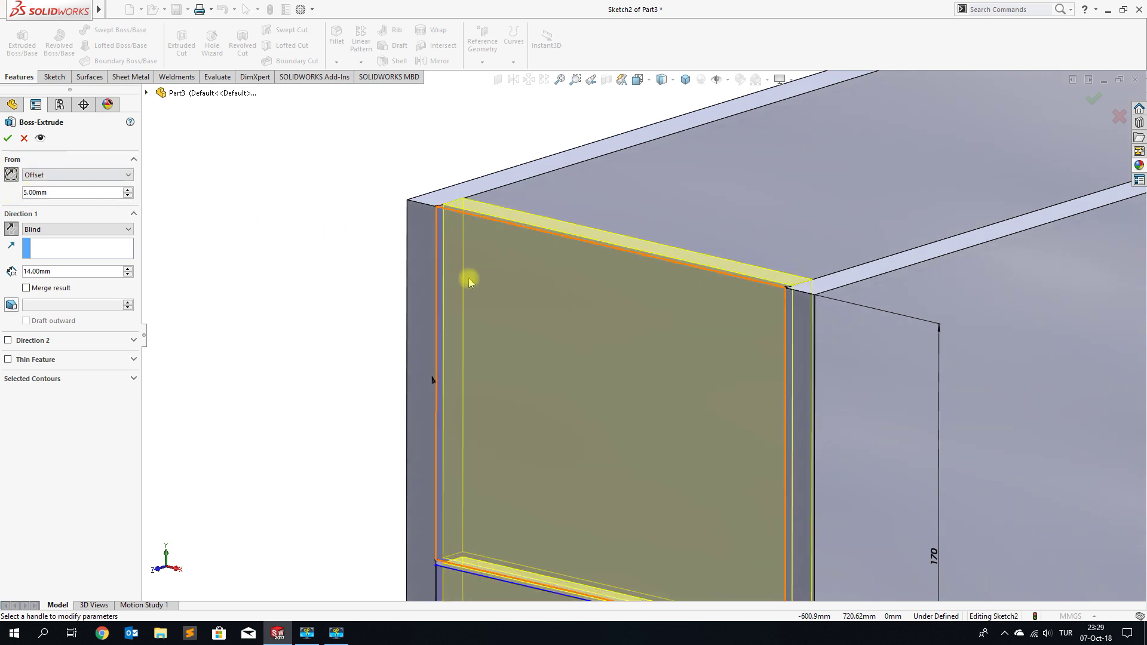
scroll(469, 279, "up", 4)
scroll(621, 520, "down", 3)
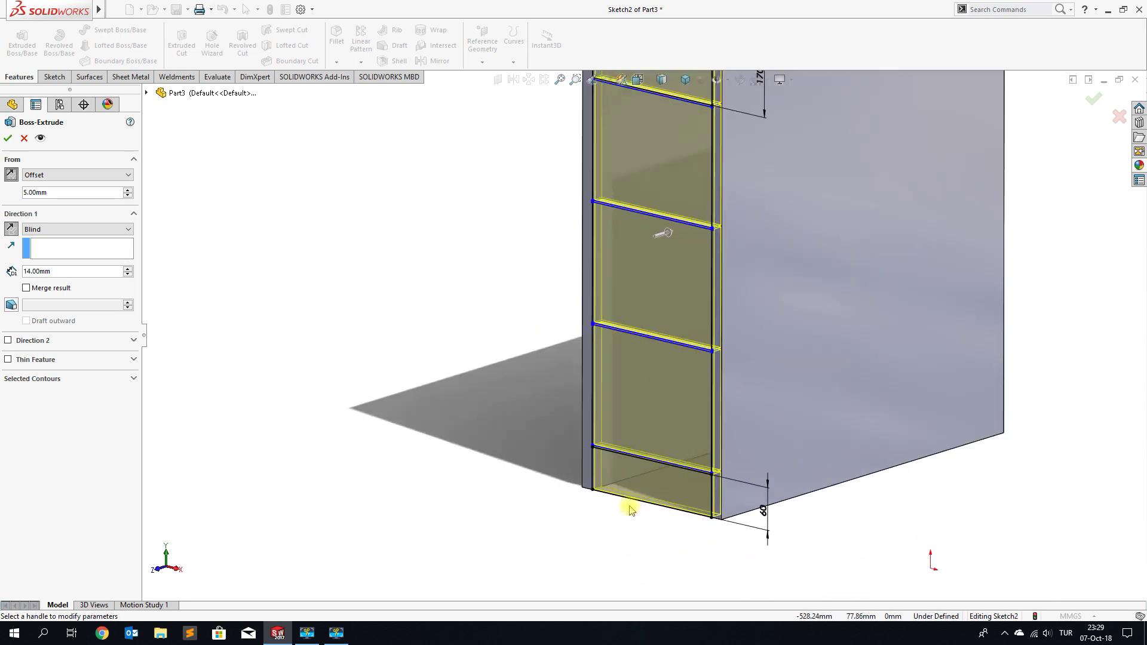
scroll(618, 490, "down", 3)
scroll(610, 457, "down", 3)
scroll(610, 457, "up", 2)
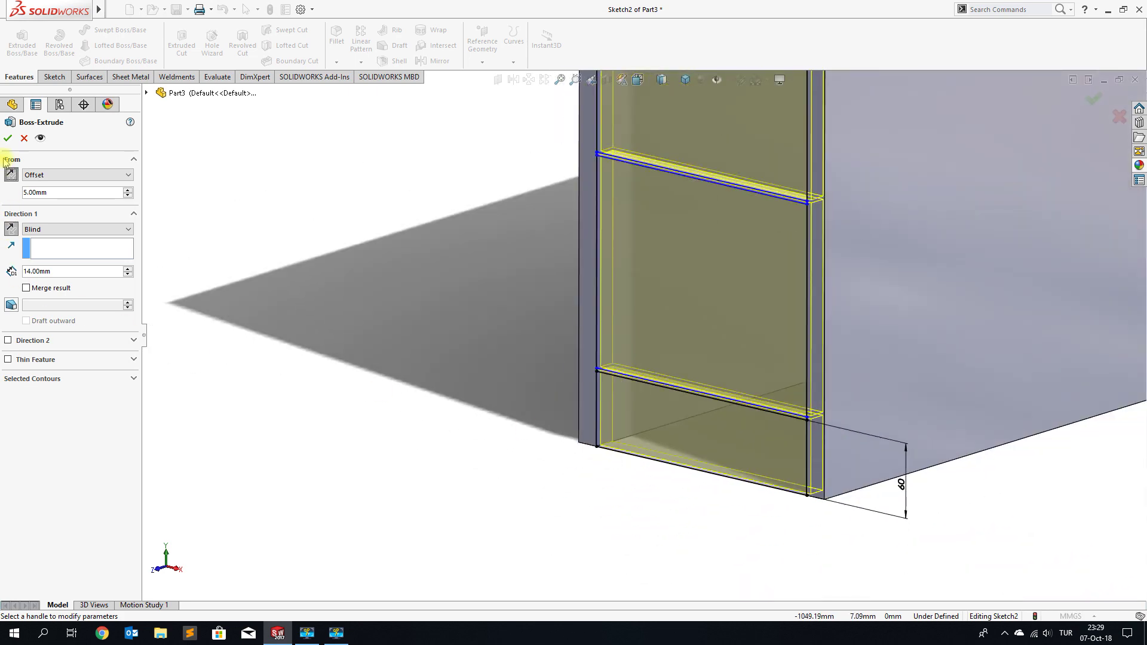
left_click(7, 138)
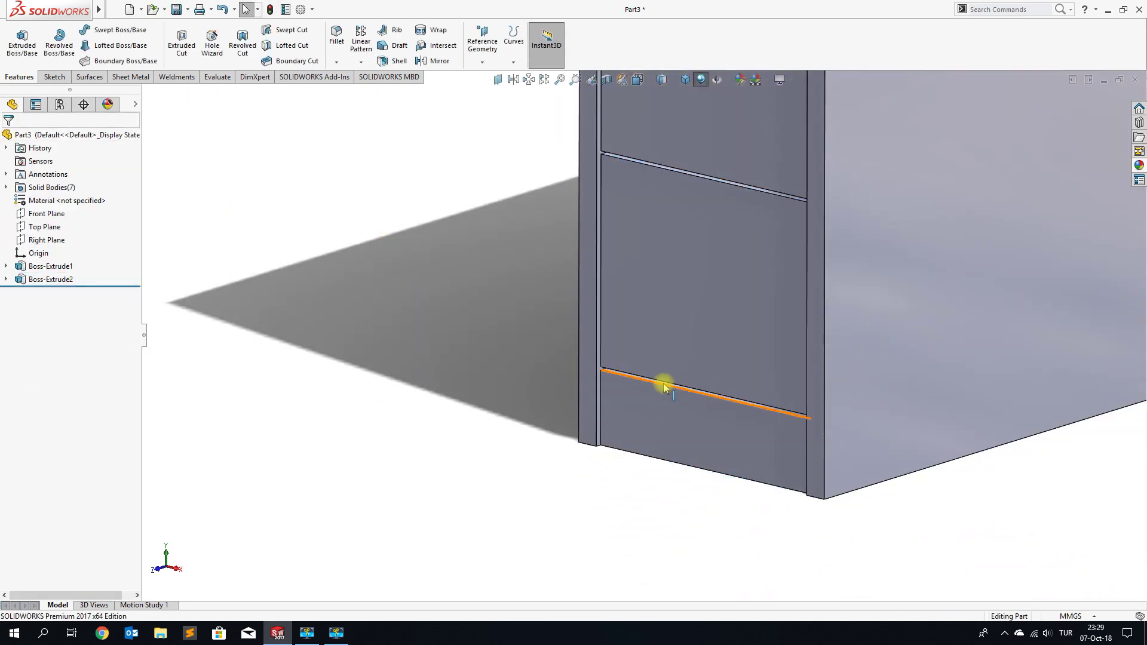
On the side panel's top face, sketch a rectangle across the cabinet's top opening.
scroll(747, 321, "up", 2)
scroll(747, 320, "up", 3)
middle_click_drag(744, 267, 632, 343)
scroll(653, 249, "down", 4)
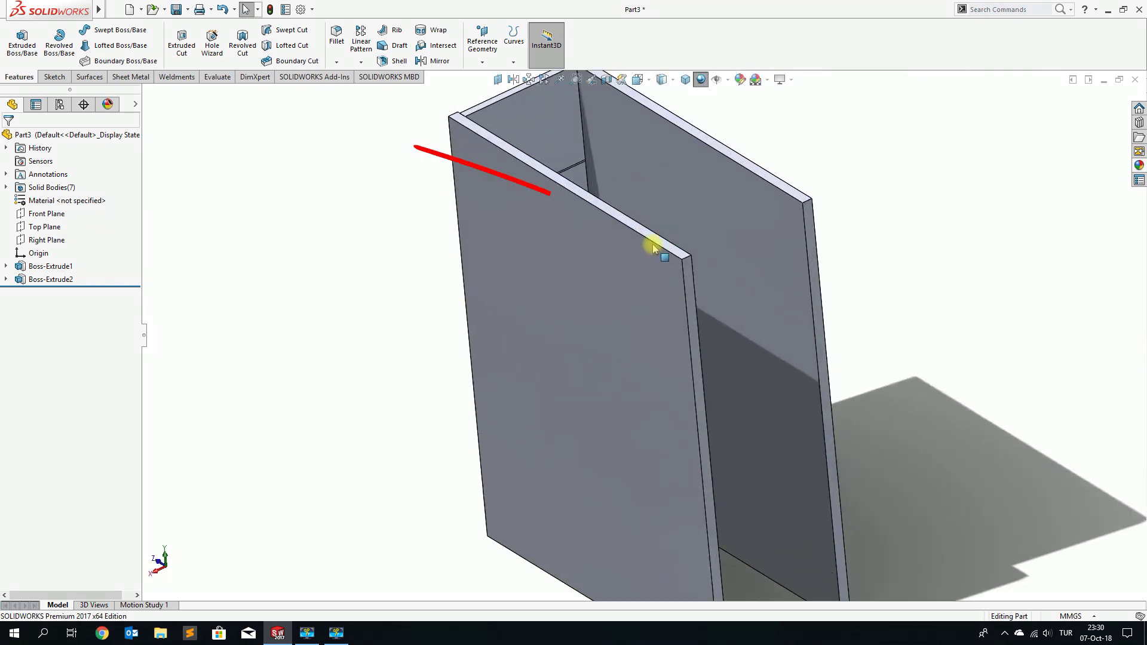
left_click(660, 243)
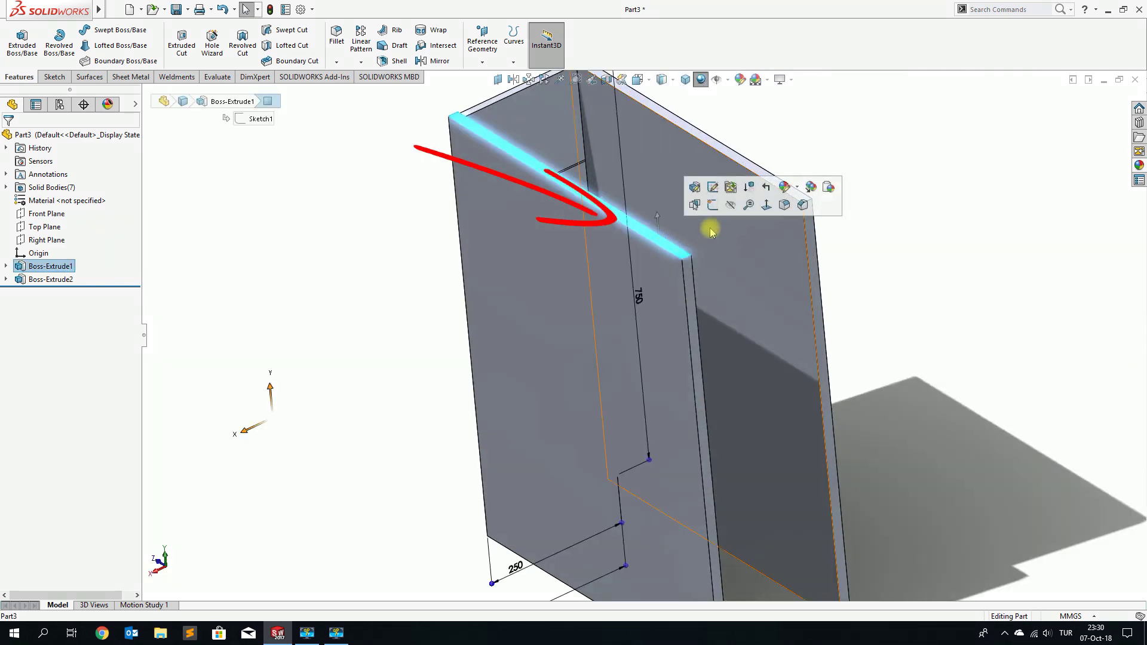
left_click(705, 209)
scroll(693, 218, "up", 3)
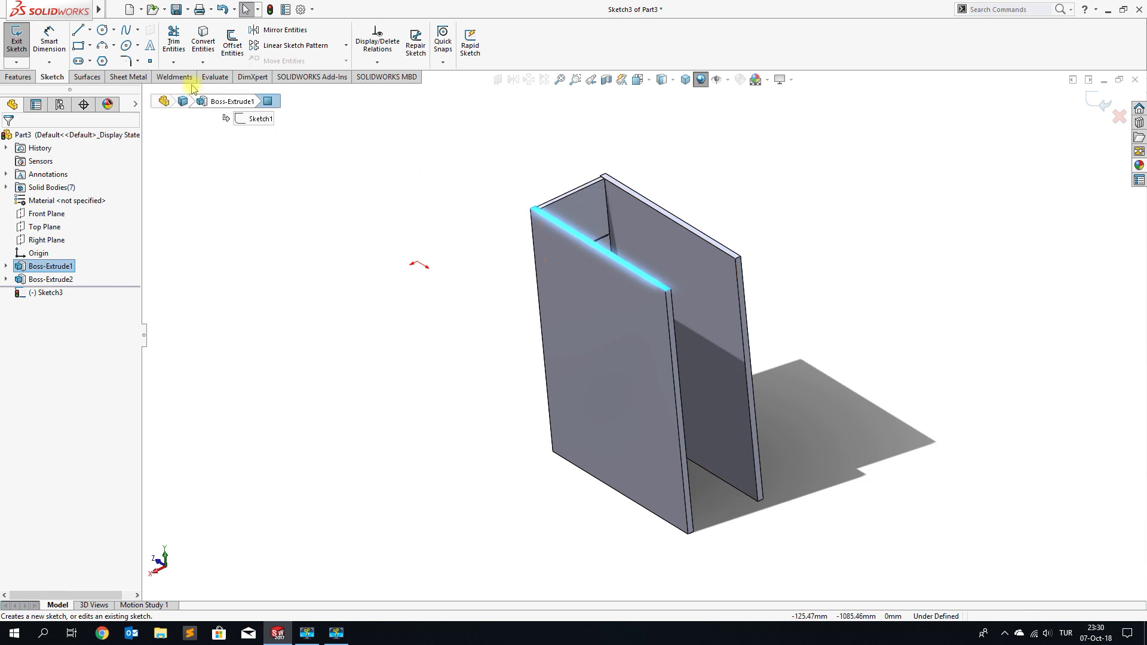
left_click(77, 46)
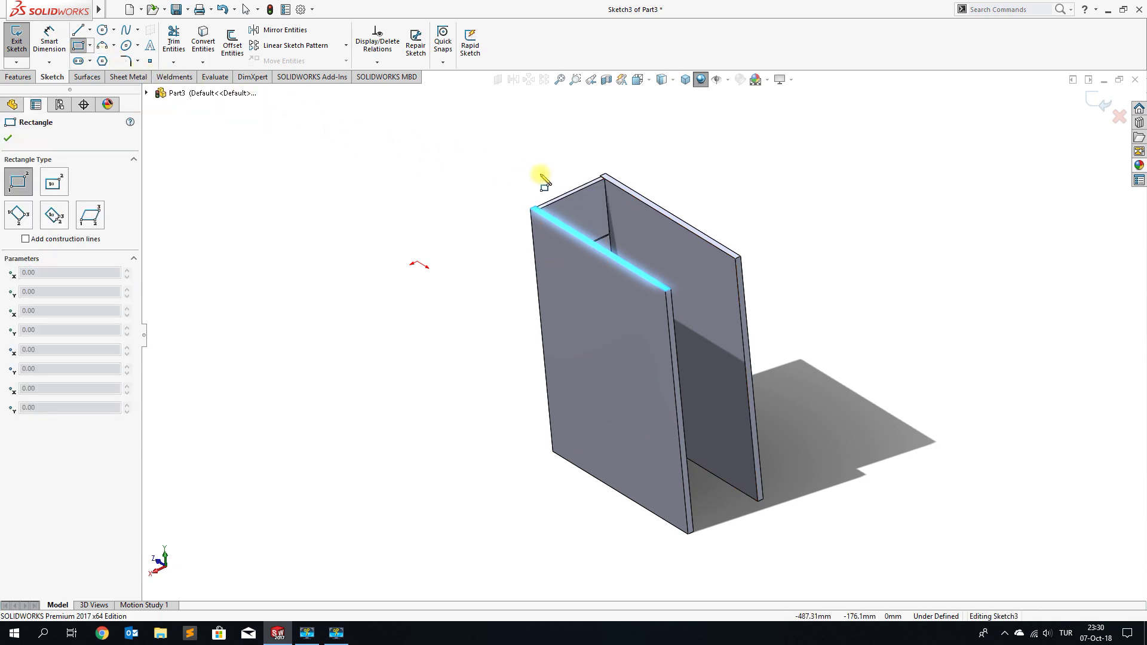
scroll(598, 188, "down", 3)
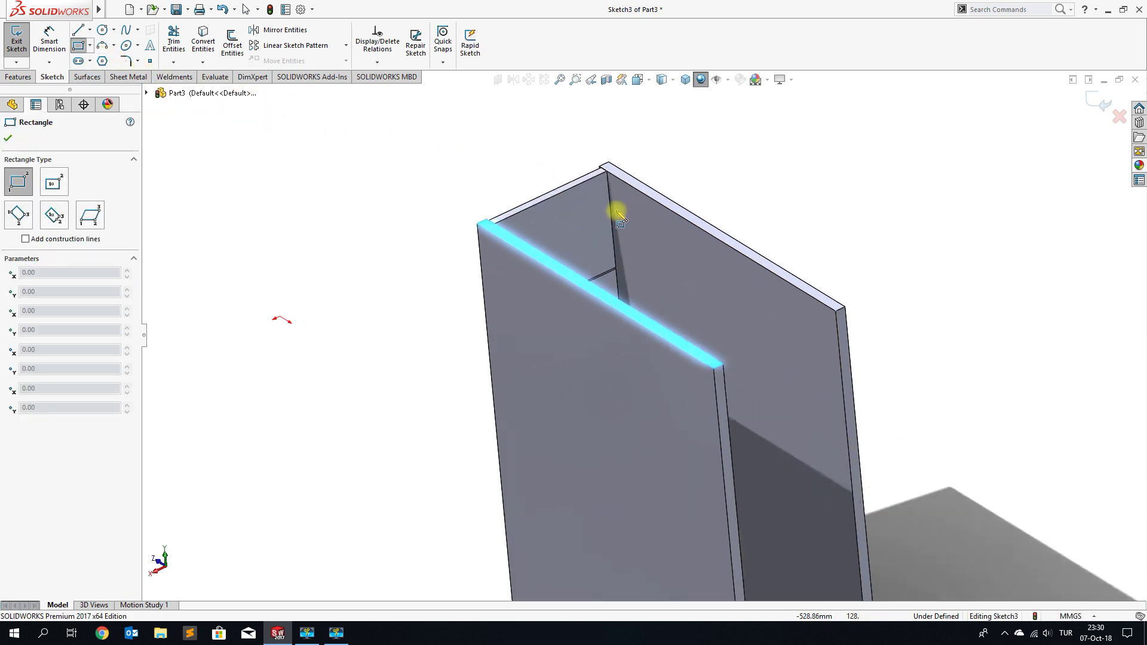
left_click(607, 173)
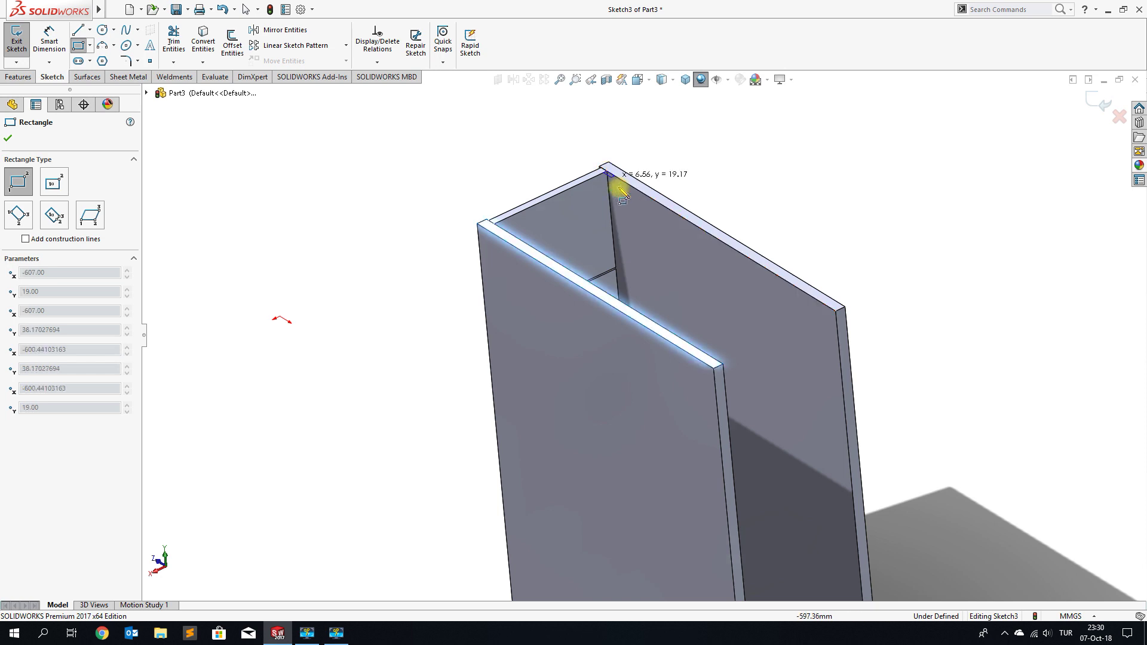
left_click(715, 362)
right_click(719, 362)
left_click(726, 367)
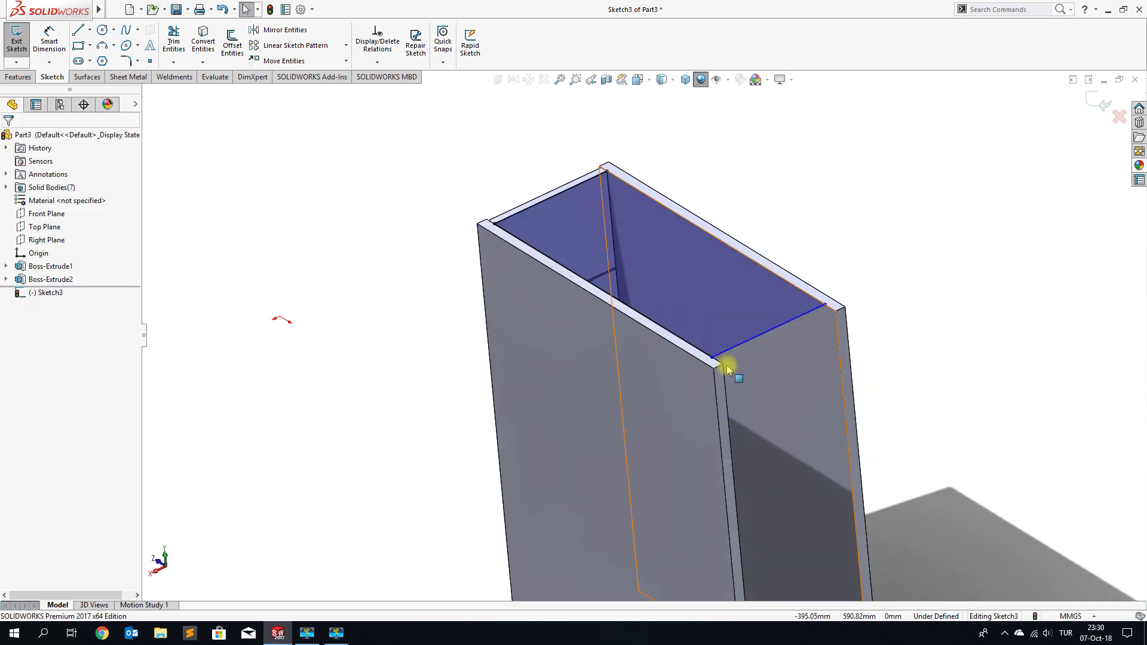
Dimension the sketch's front edge 18 mm back from the panel edge.
left_click(49, 40)
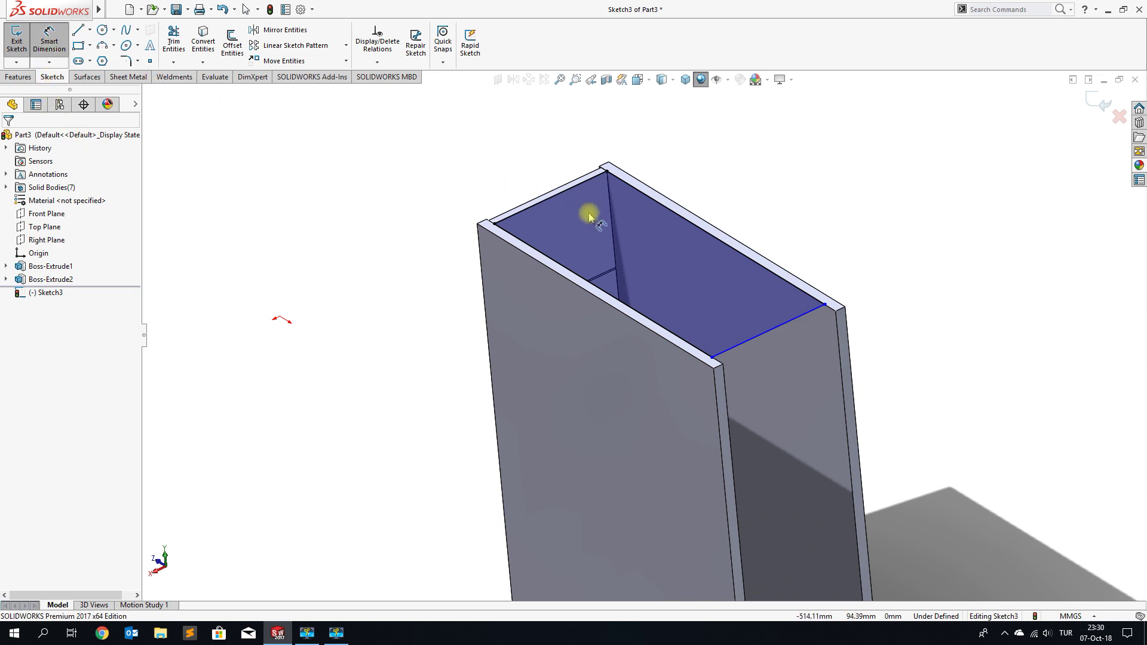
scroll(836, 350, "down", 3)
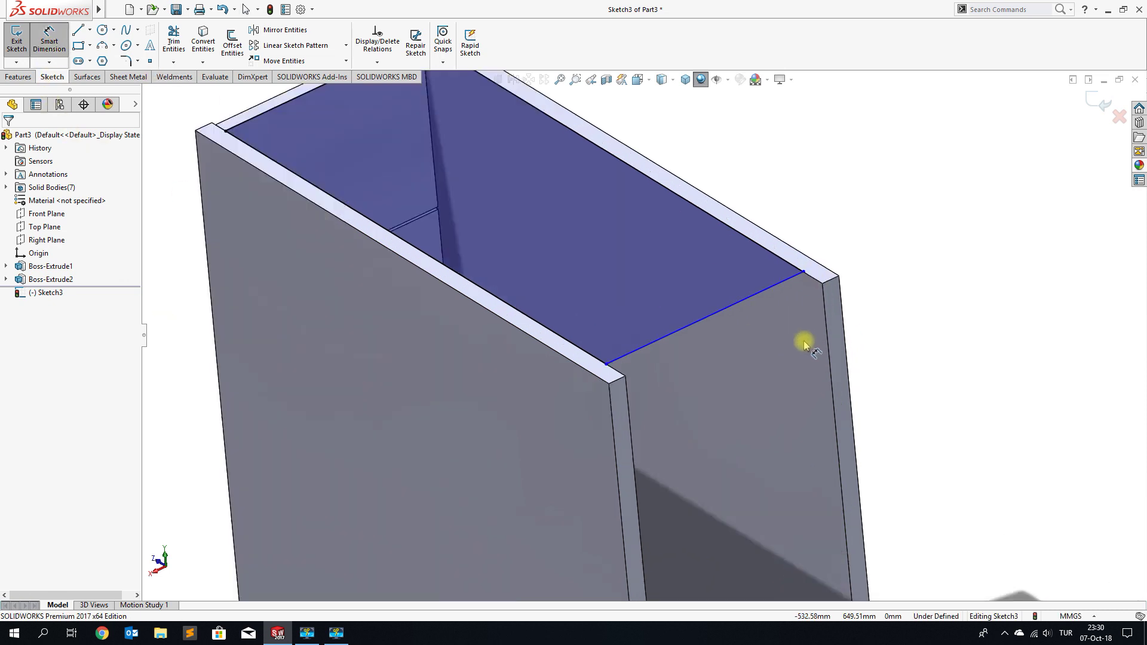
left_click(768, 288)
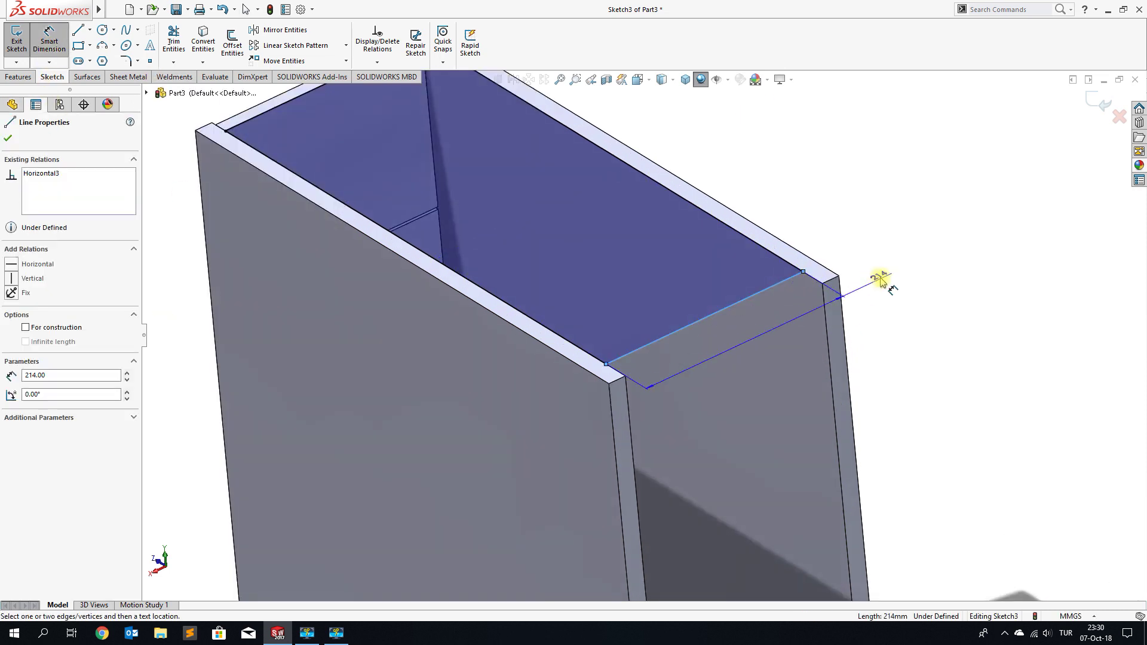
left_click(832, 277)
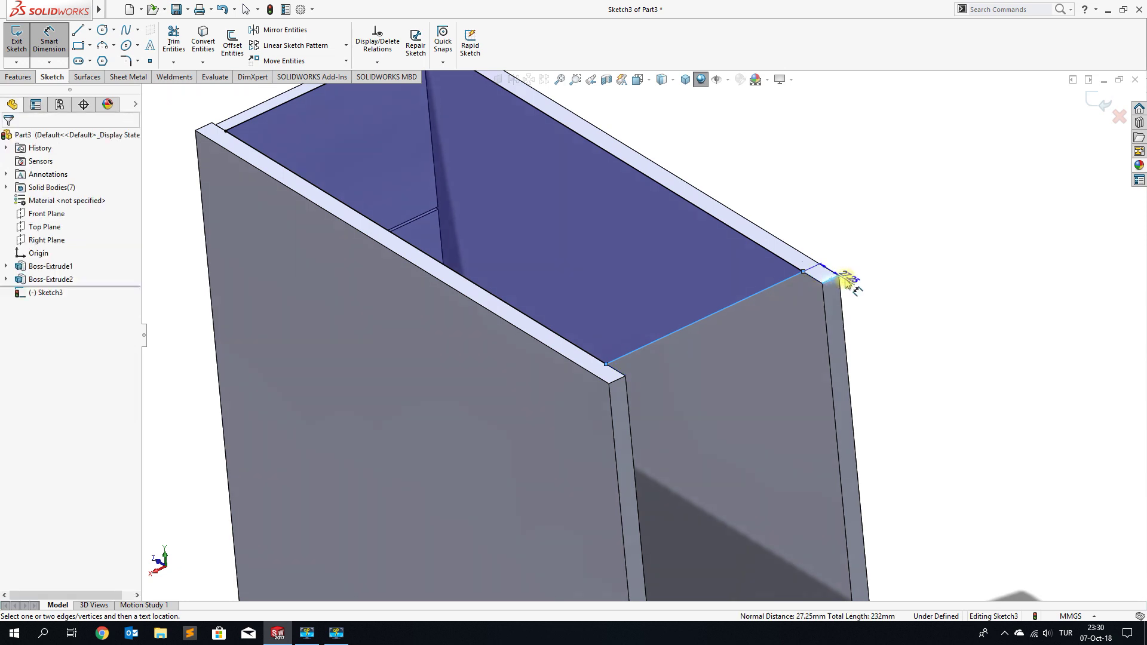
left_click(882, 276)
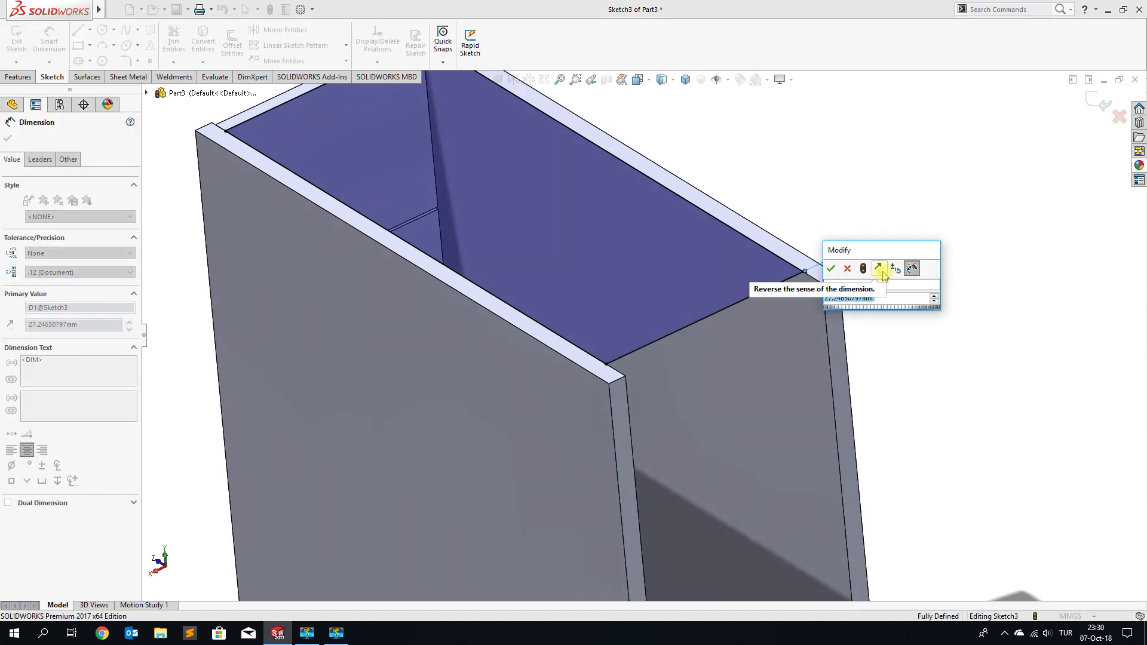
type("18")
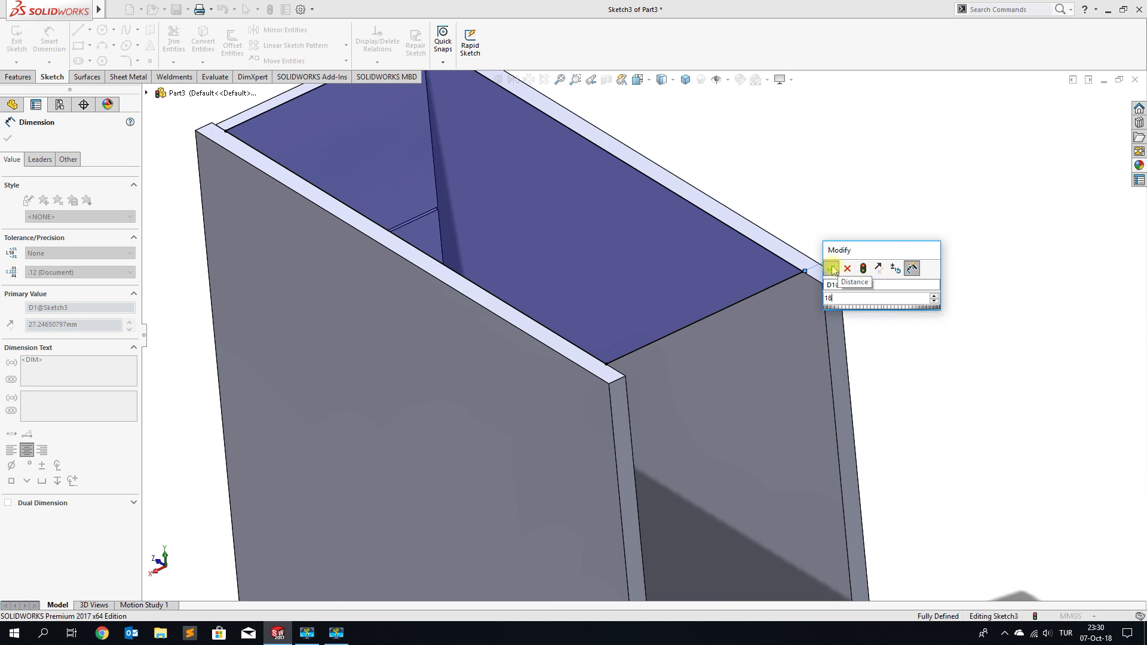
left_click(831, 269)
key("f")
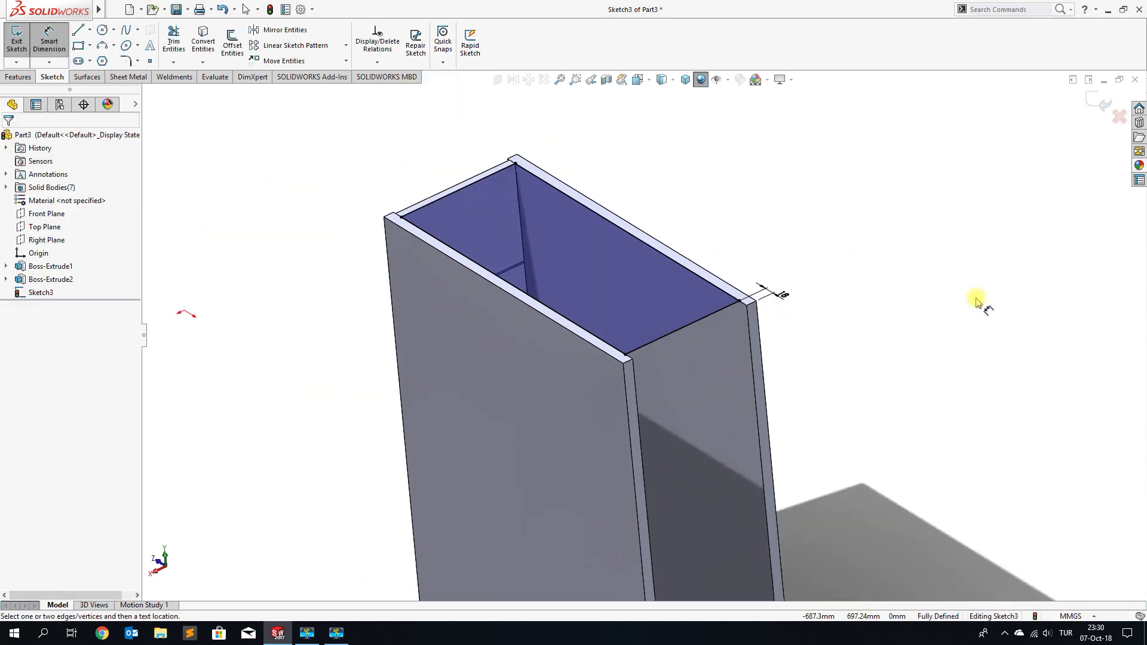
key("Escape")
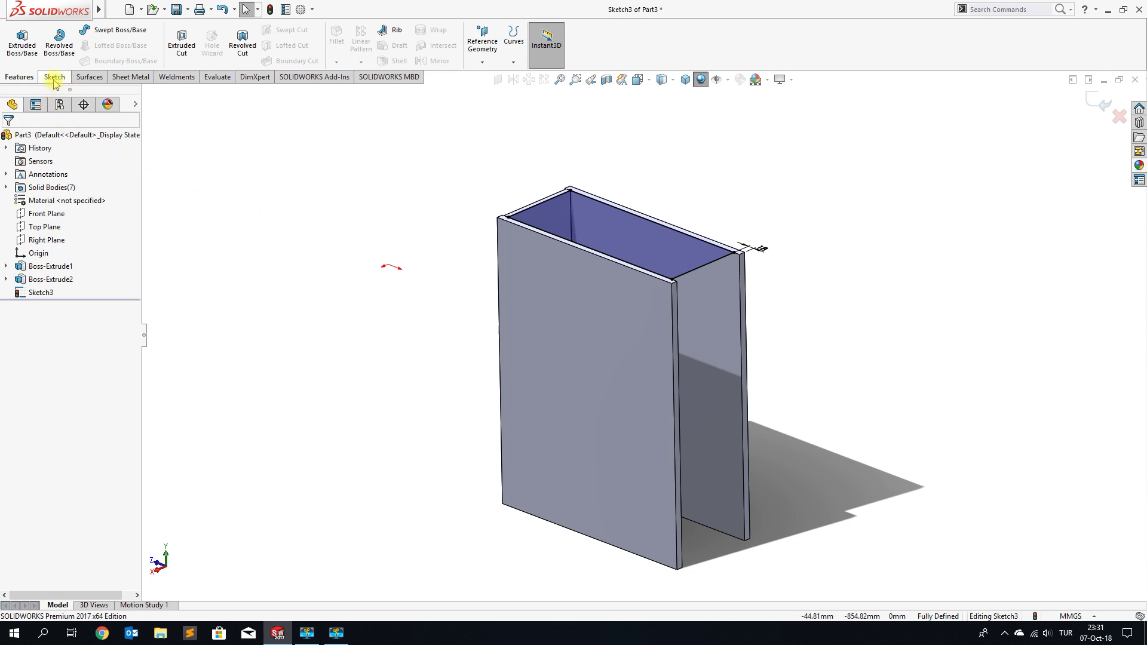
Extrude an unmerged, reversed 14 mm shelf starting at a reversed offset of 750-38 (712 mm).
left_click(22, 53)
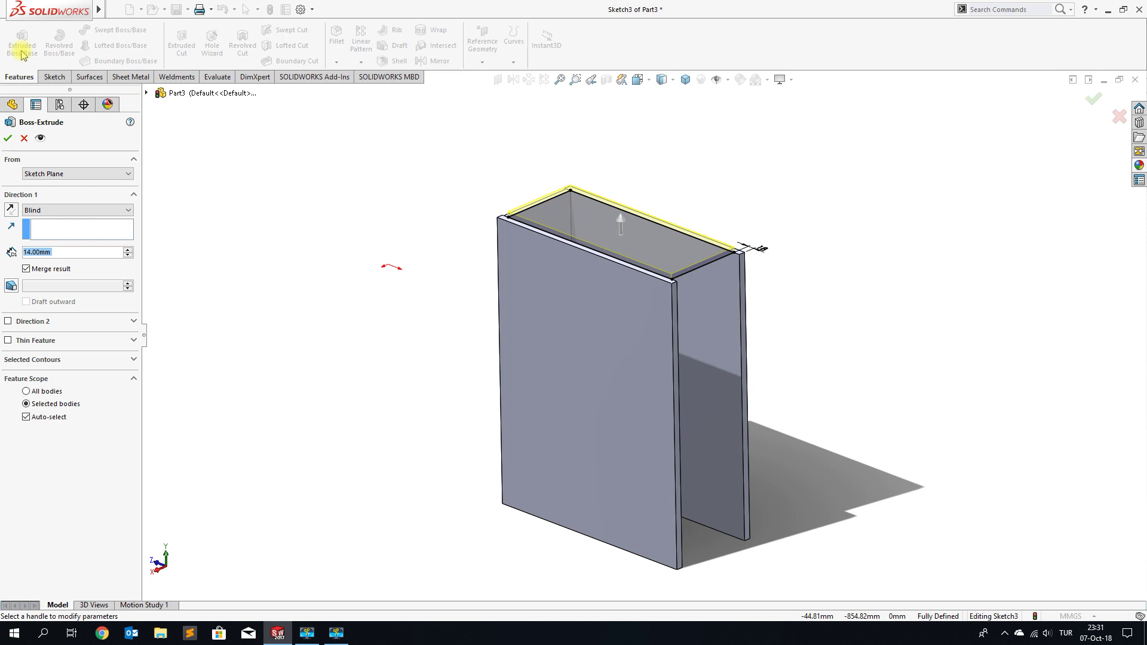
left_click(15, 210)
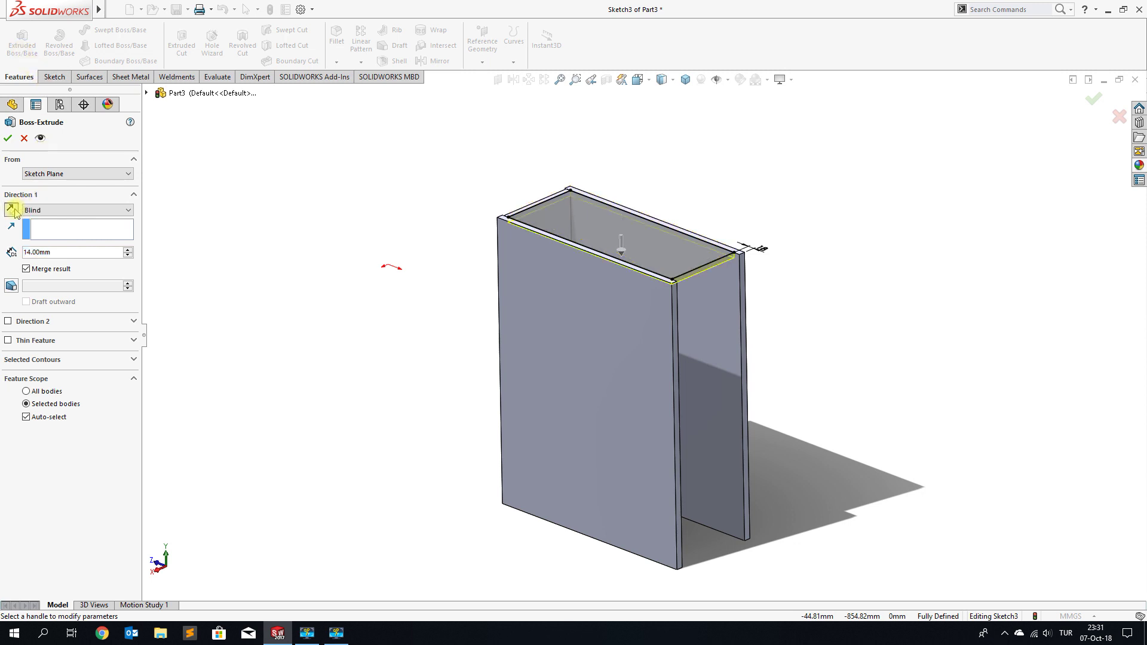
left_click(26, 269)
left_click(74, 175)
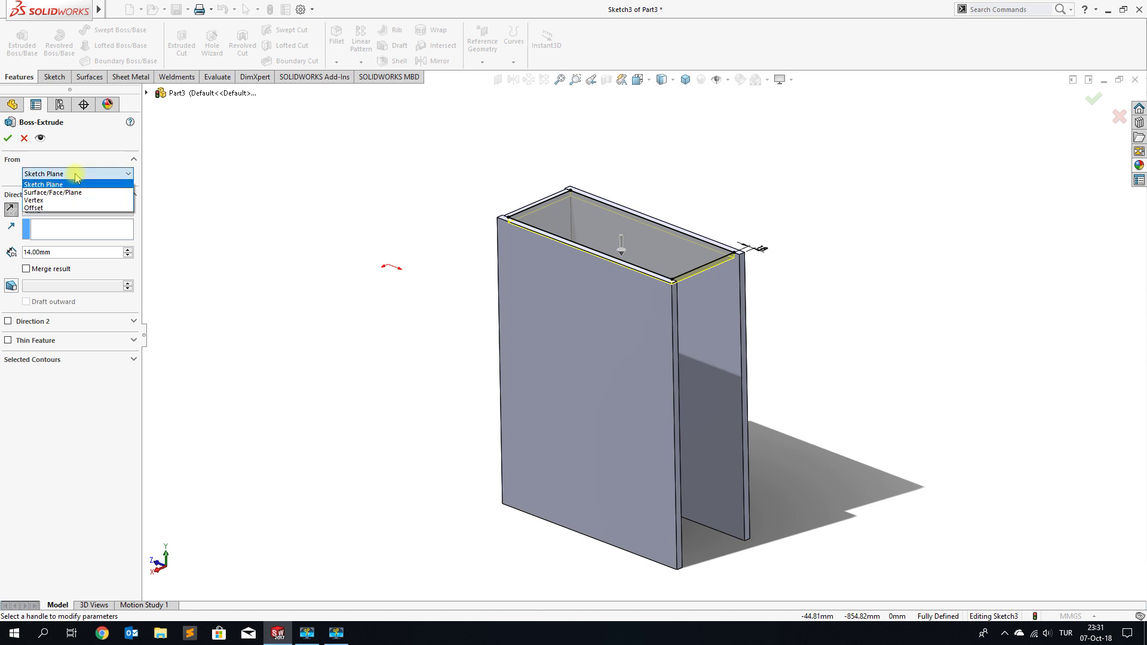
left_click(68, 210)
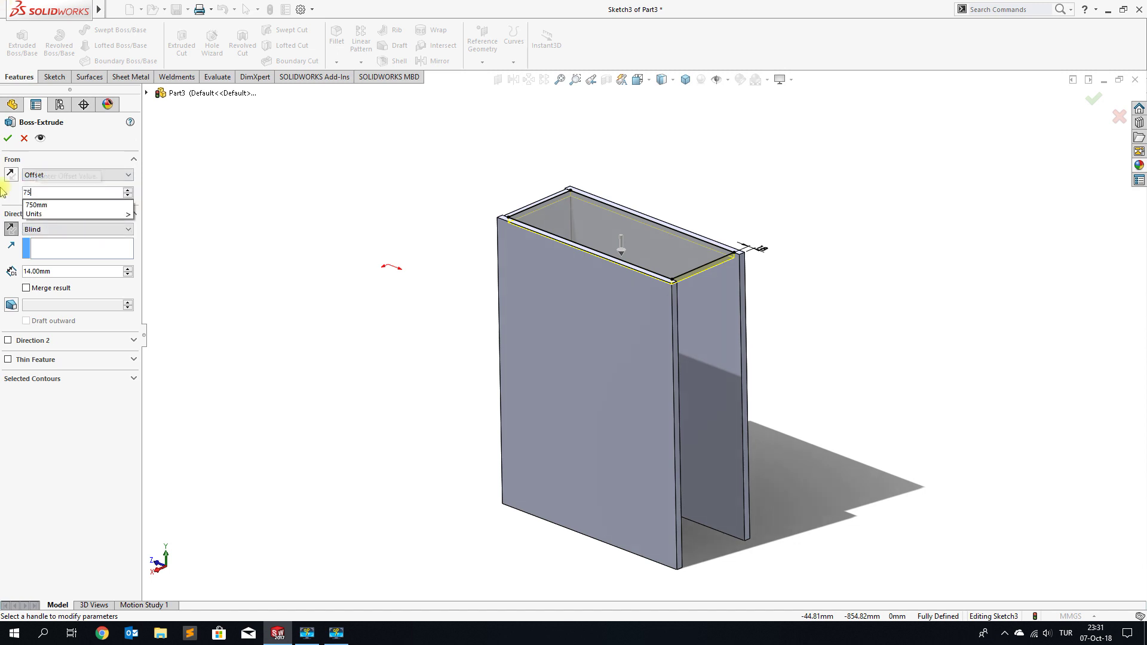
type("750-38")
key("Return")
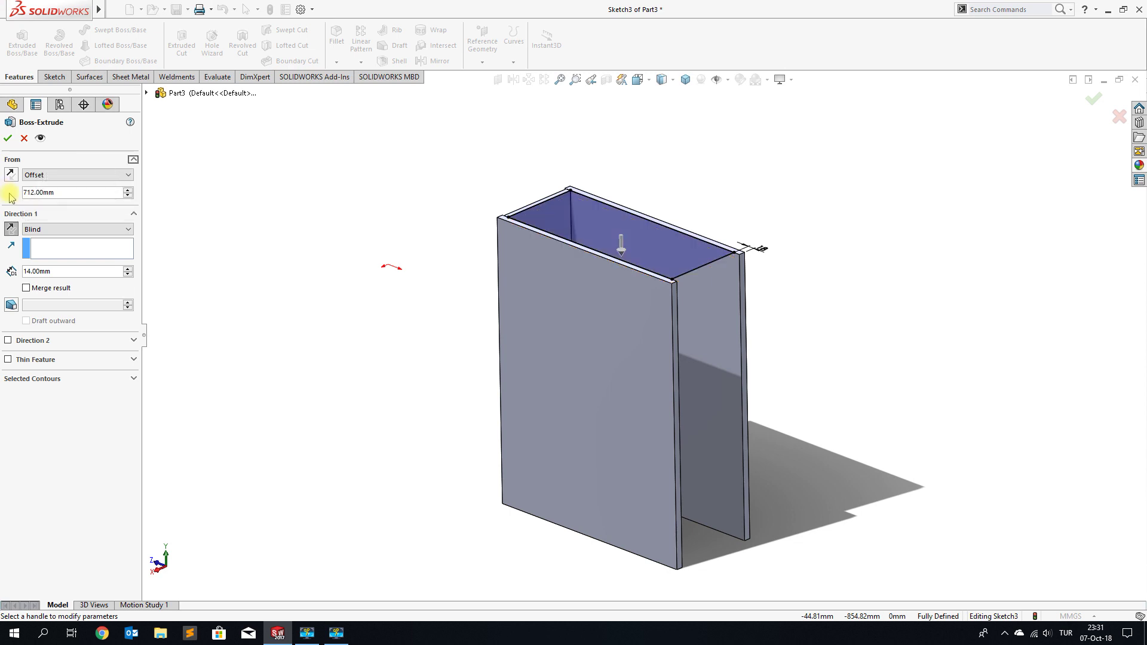
left_click(11, 174)
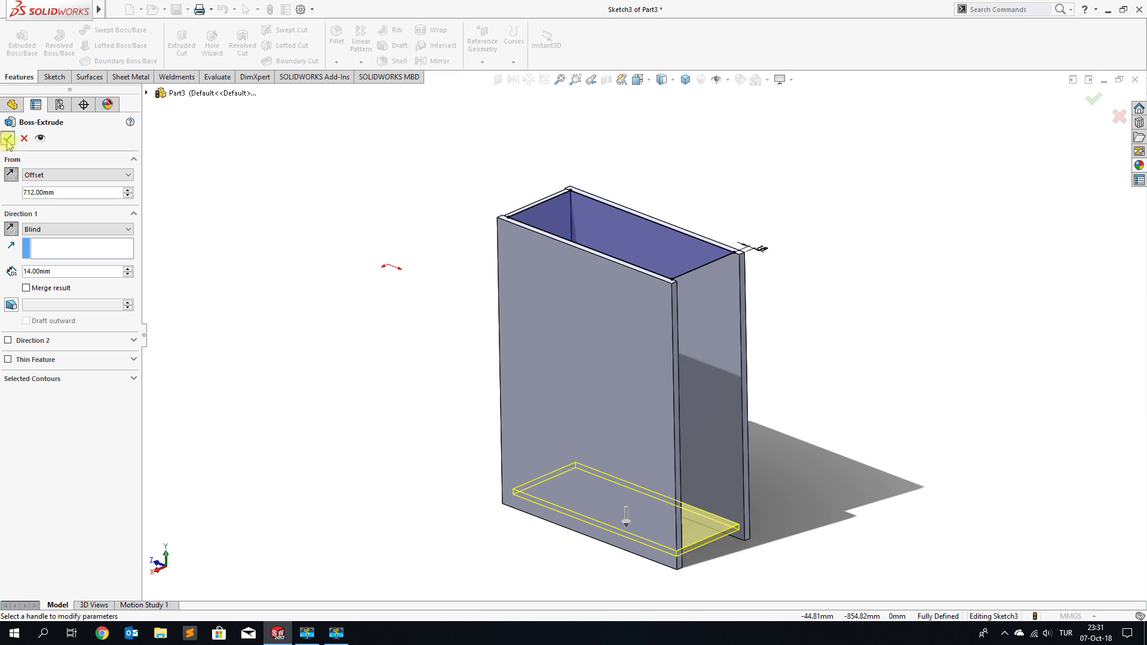
left_click(7, 140)
Sketch a corner rectangle covering the box's front opening.
key("z")
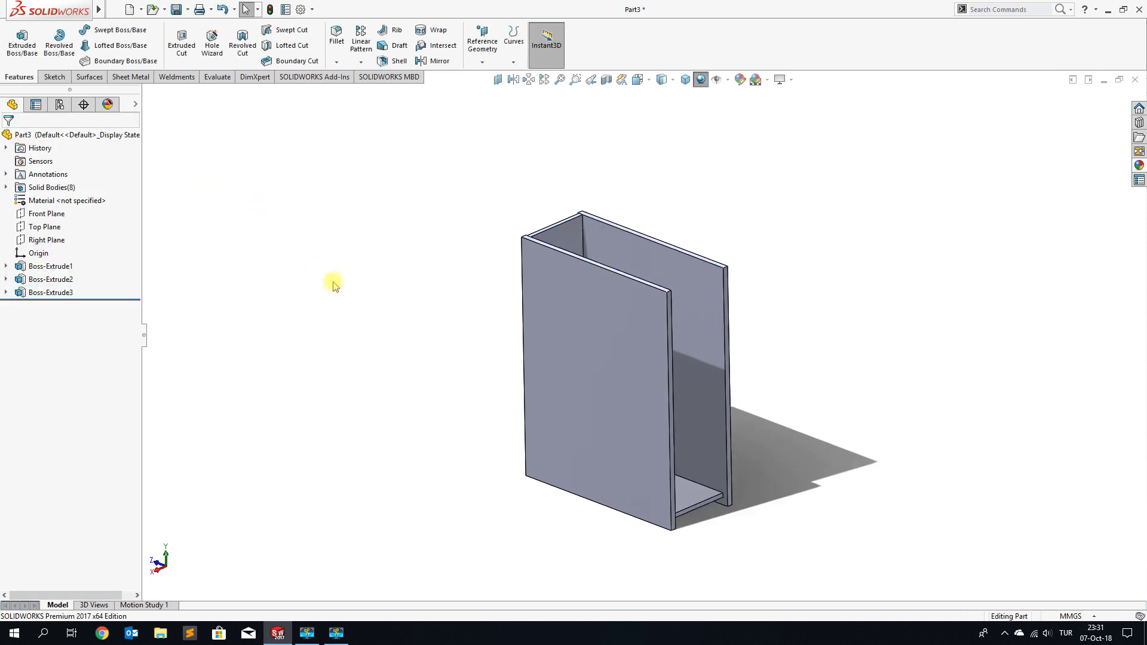
middle_click_drag(476, 378, 543, 385)
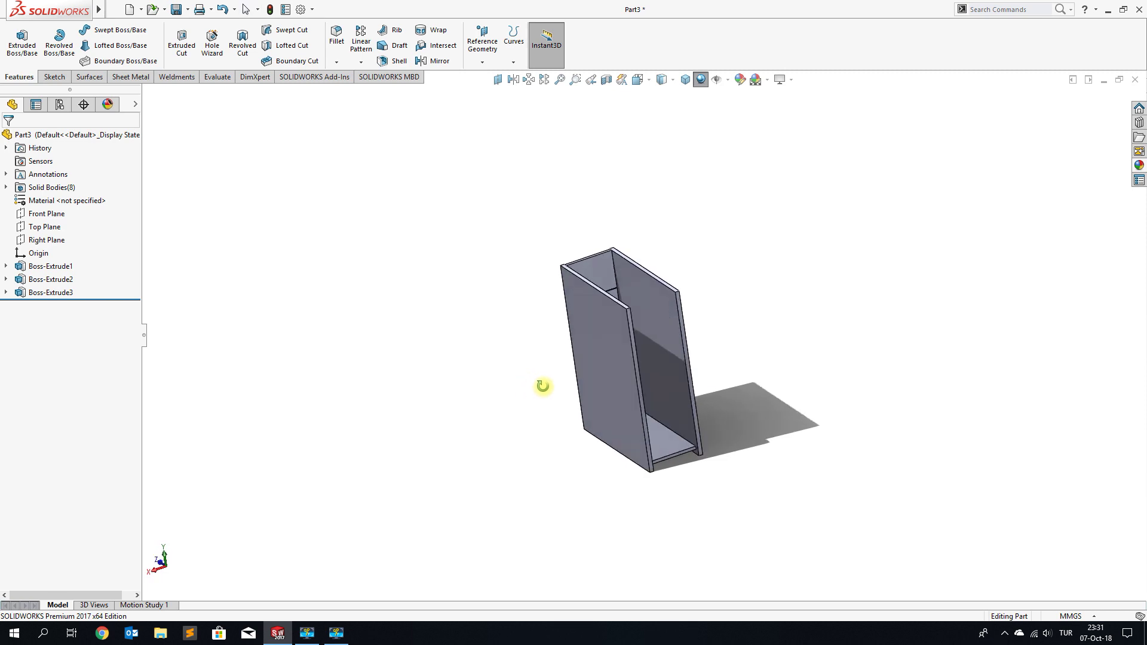
scroll(691, 406, "down", 2)
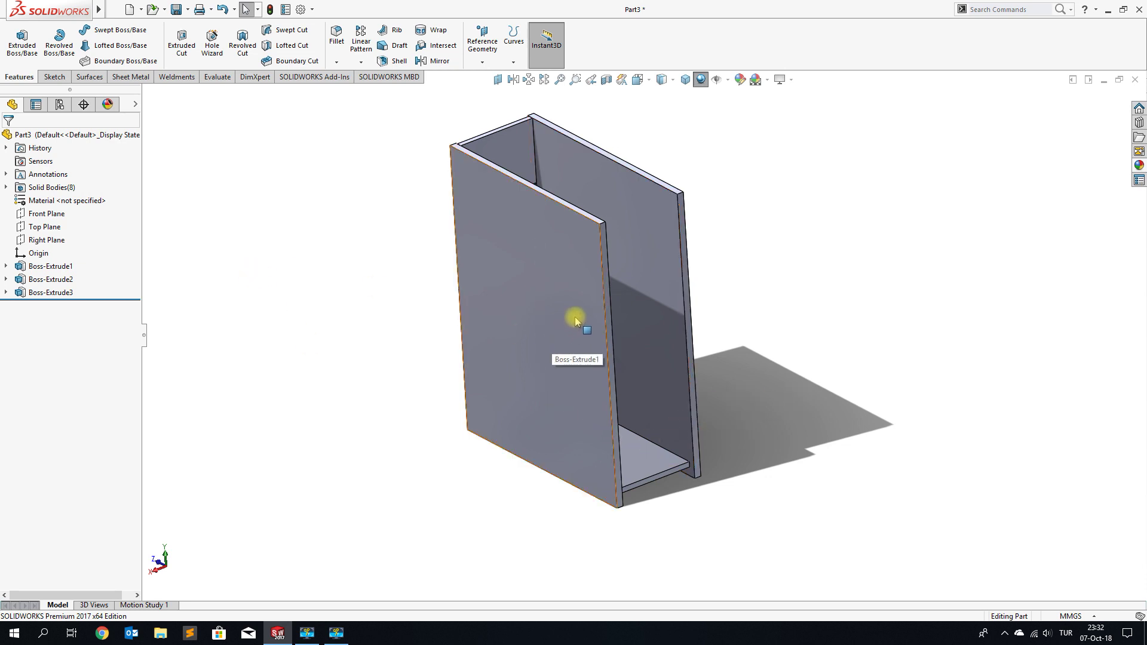
right_click_drag(582, 385, 424, 328)
left_click(78, 46)
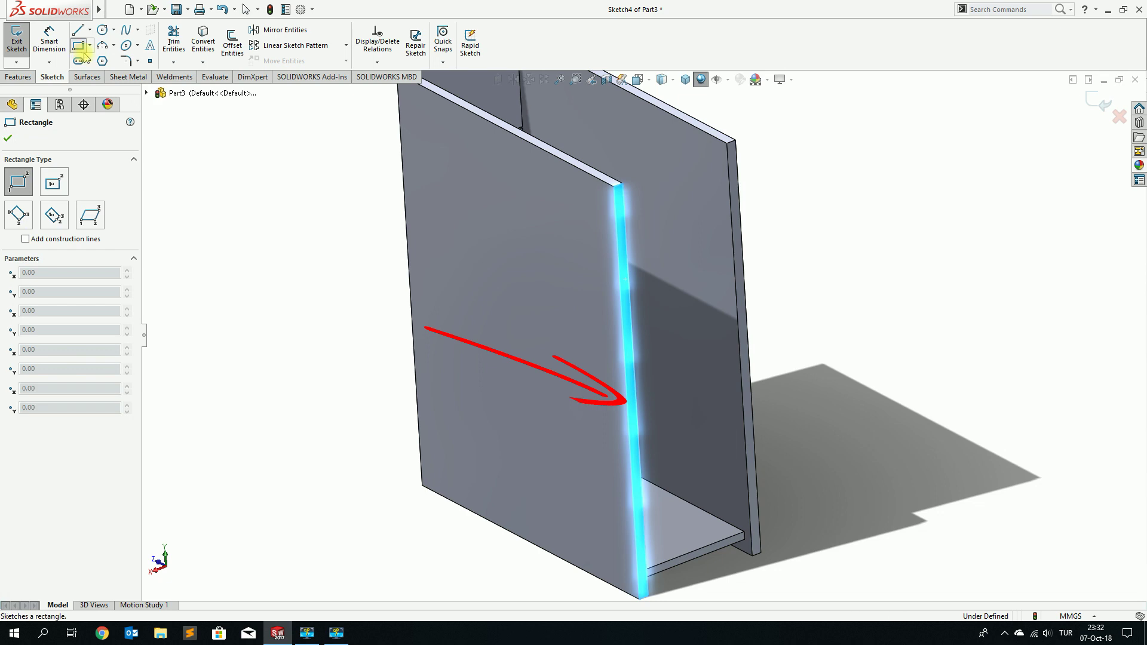
left_click(623, 185)
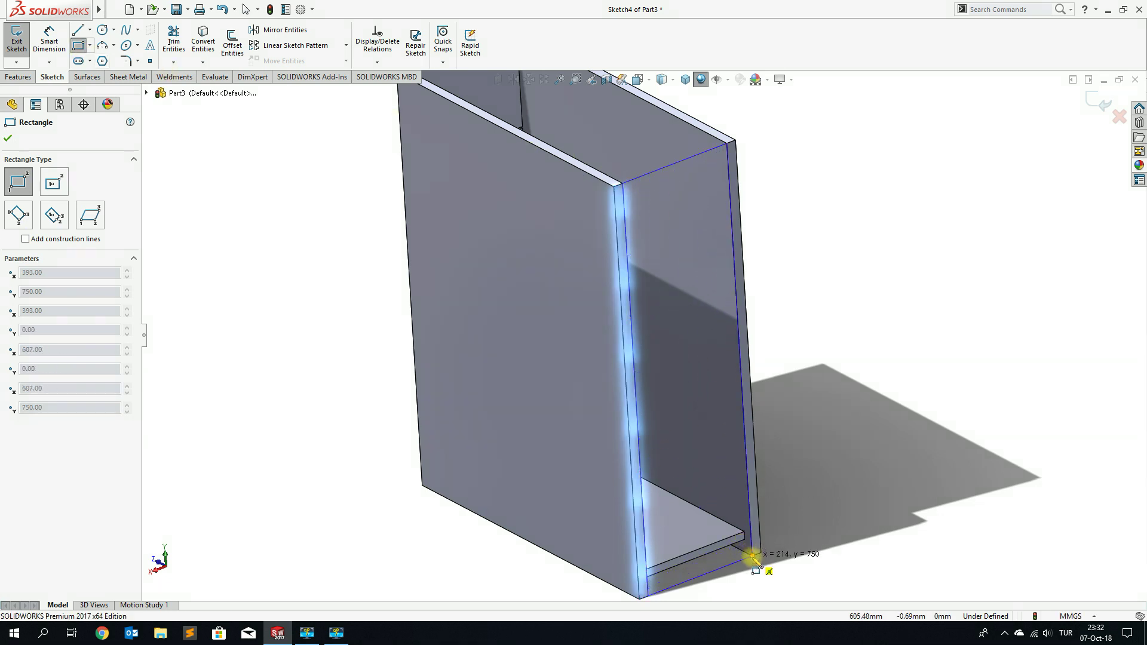
left_click(753, 557)
right_click(754, 558)
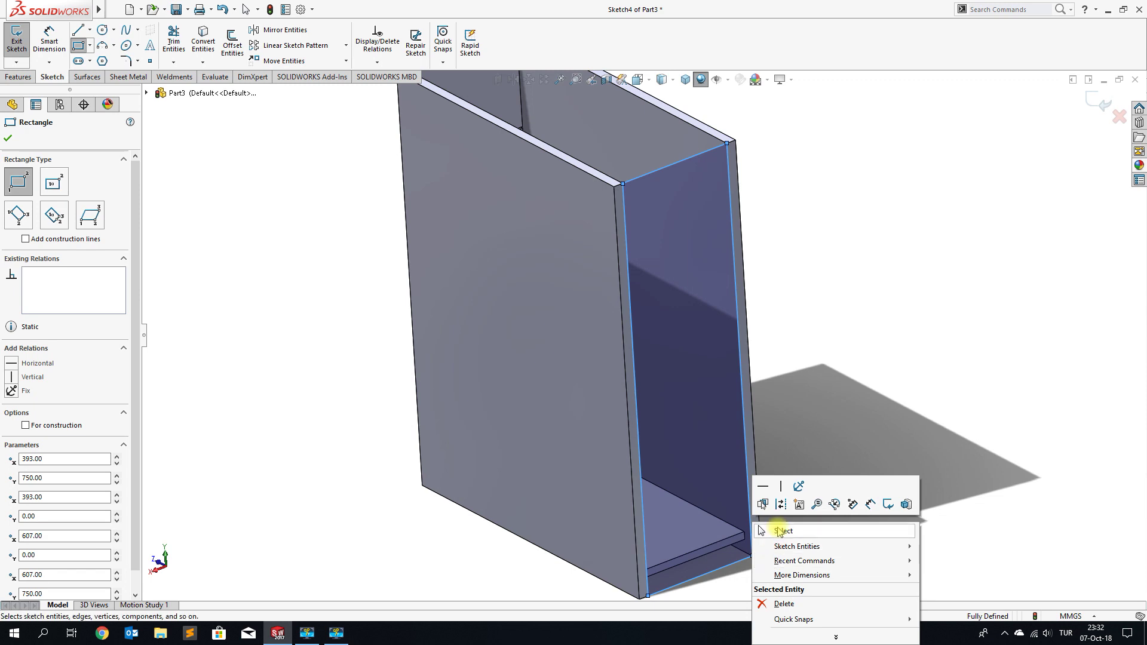
left_click(779, 527)
Extrude that rectangle 18 mm in the reversed direction as a separate body.
left_click(18, 77)
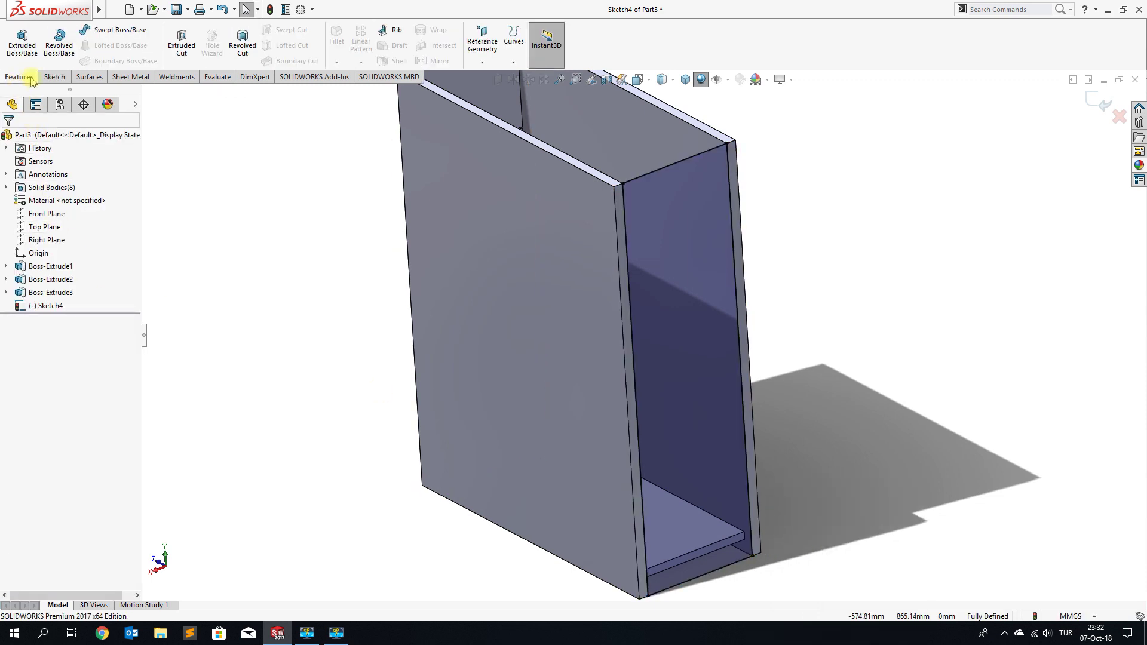
left_click(25, 48)
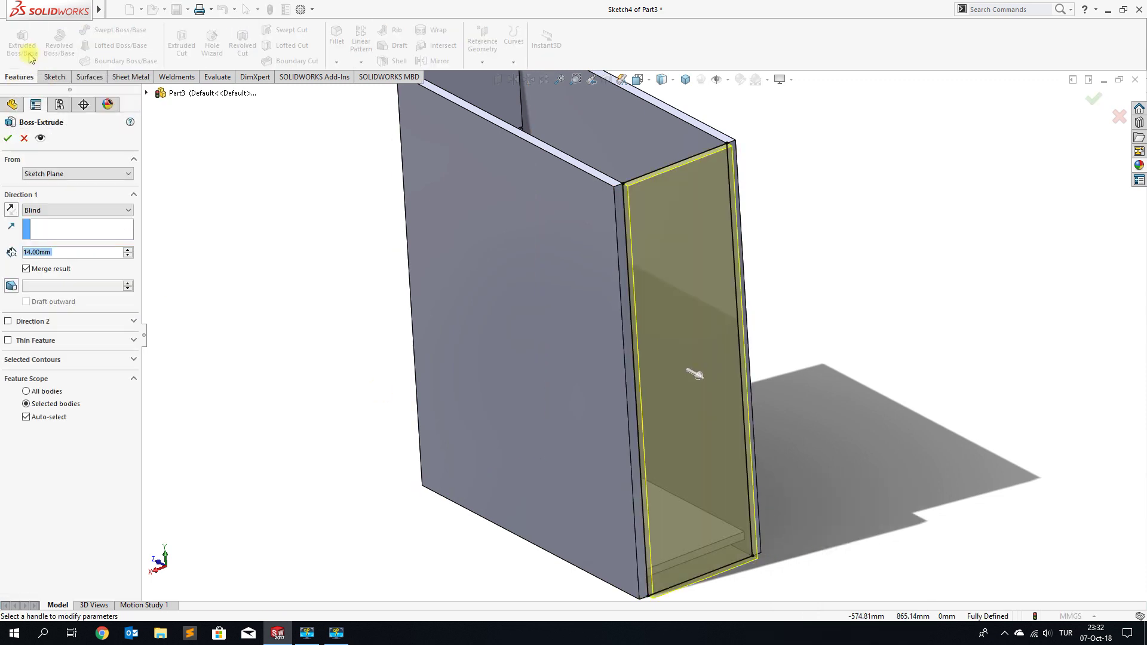
left_click(11, 210)
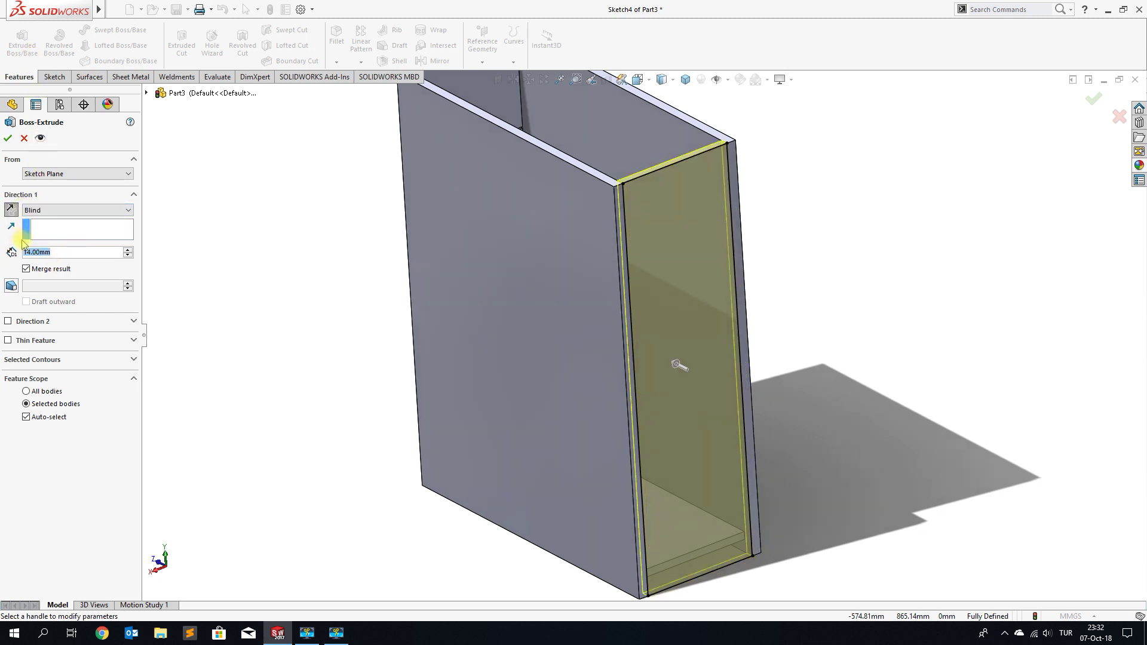
type("18")
key("Return")
left_click(26, 269)
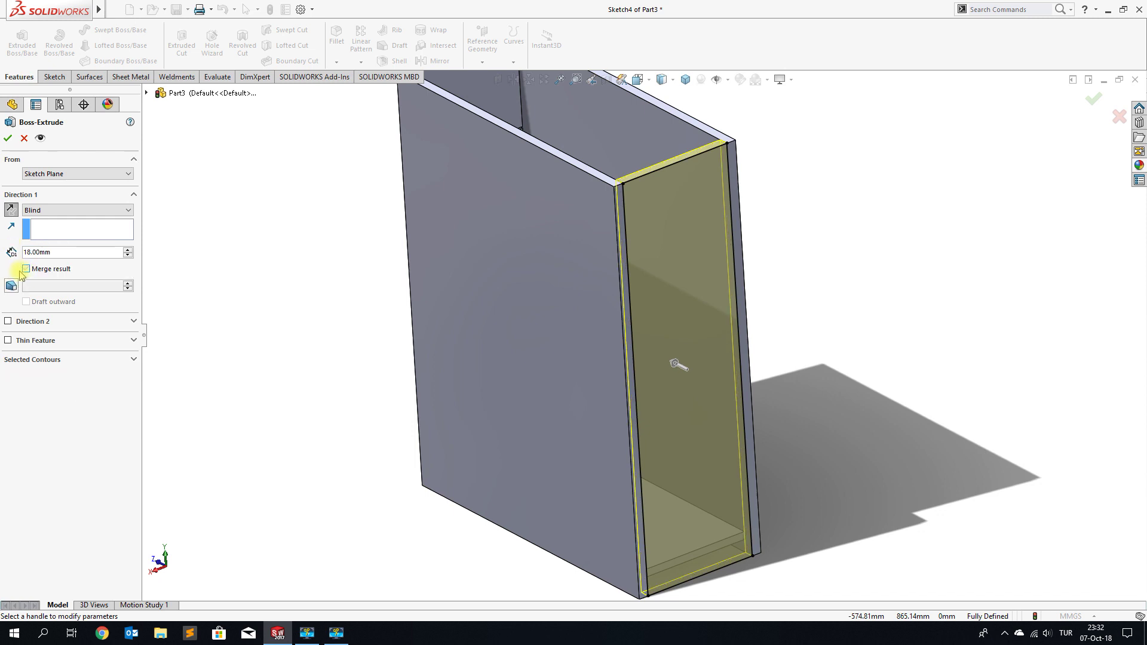
left_click(8, 139)
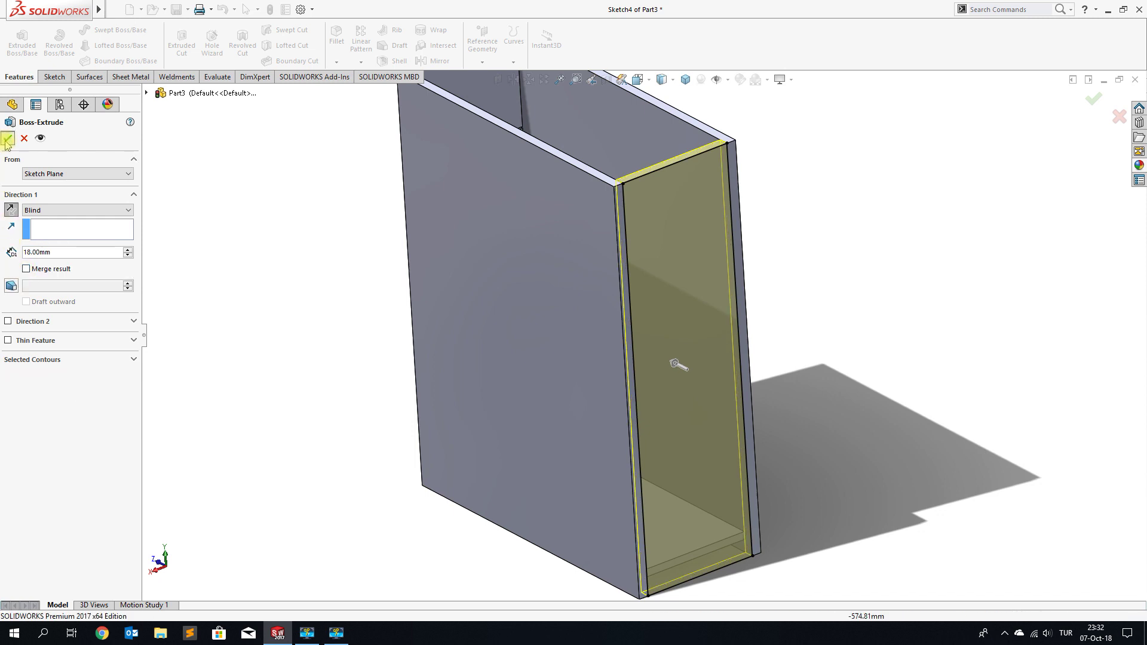
scroll(362, 263, "up", 3)
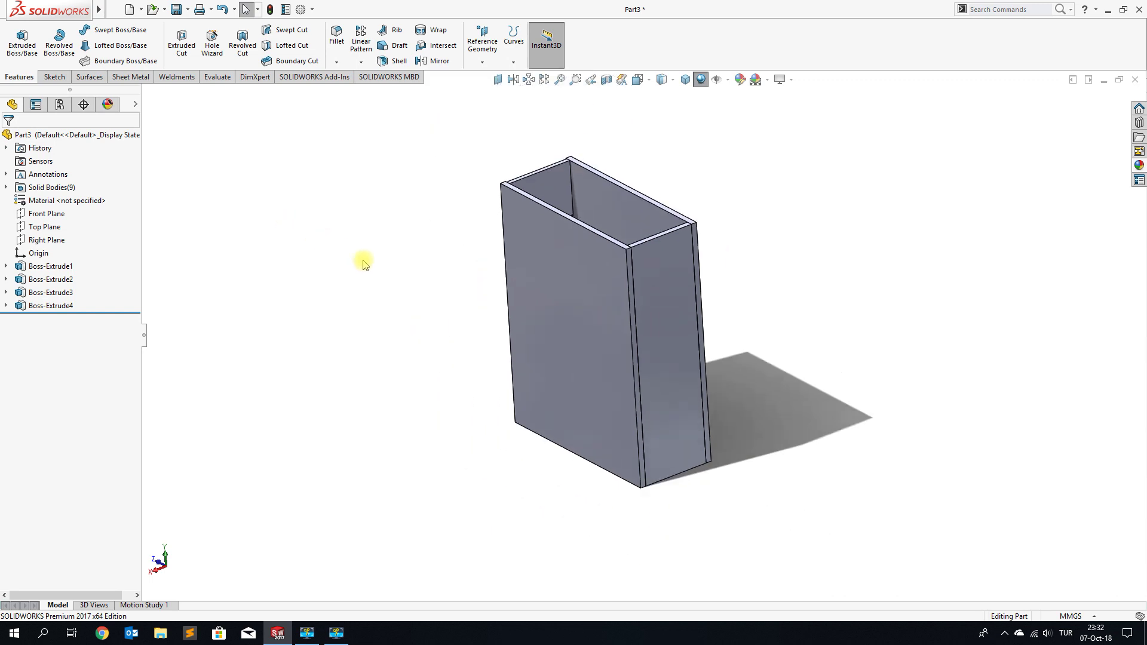
Switch to the Front view and open Sketch5 on the left side panel's front face.
scroll(364, 258, "up", 3)
mouse_move(381, 313)
middle_mouse_down()
mouse_move(535, 263)
mouse_move(521, 296)
mouse_move(622, 361)
mouse_move(527, 303)
mouse_move(533, 321)
mouse_move(522, 322)
middle_mouse_up()
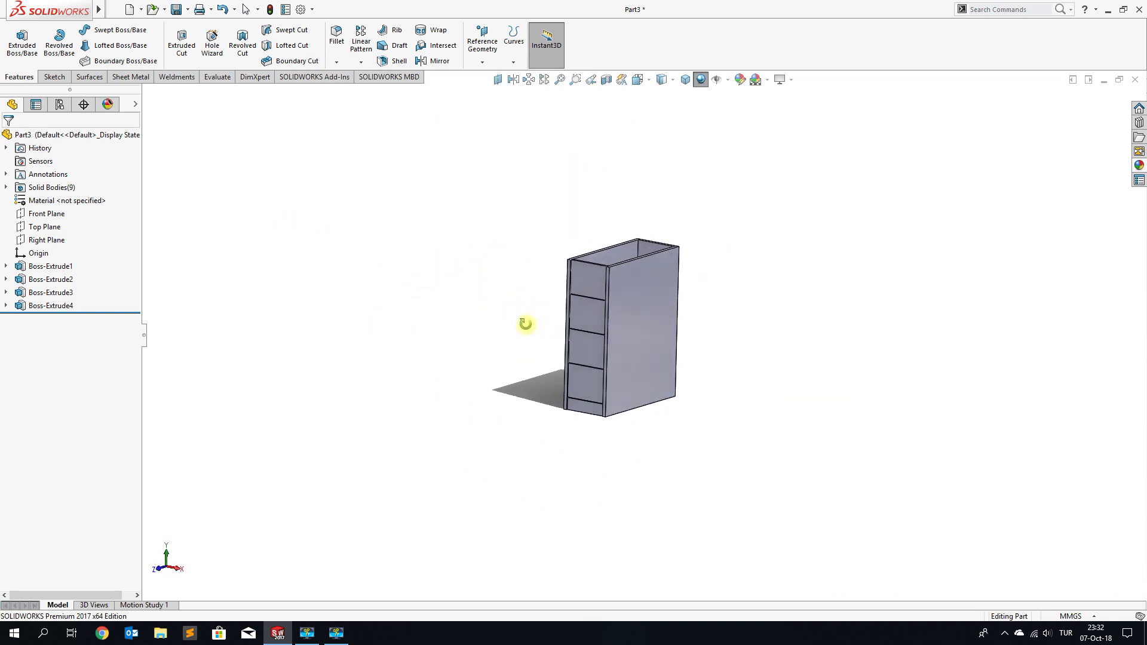
left_click(645, 88)
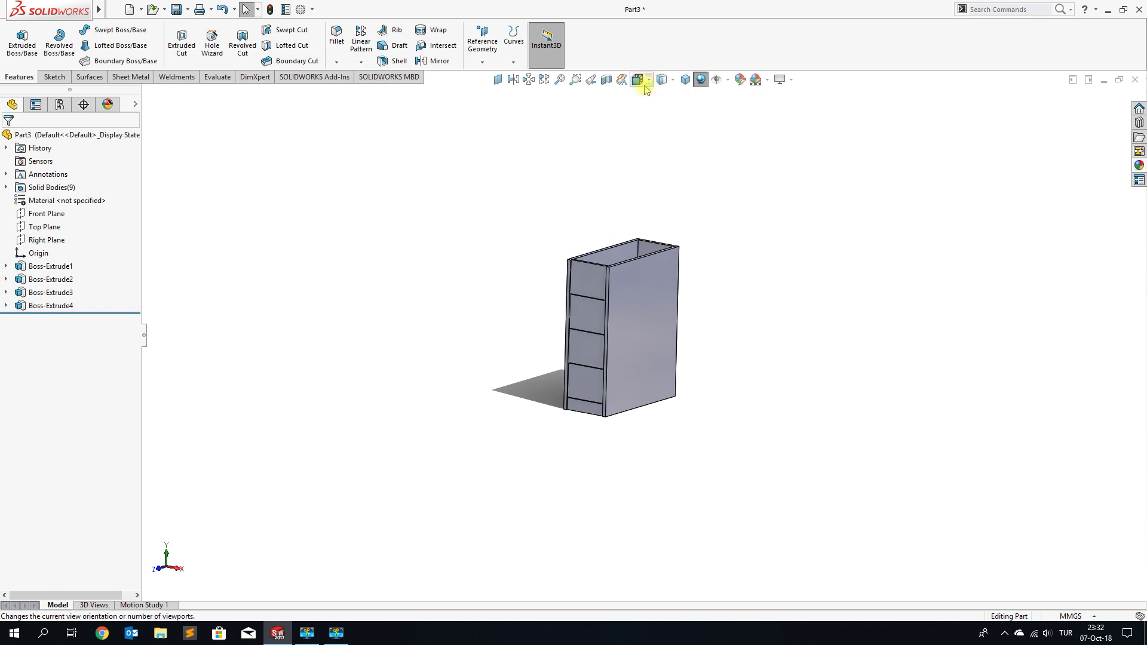
left_click(476, 384)
scroll(574, 353, "up", 3)
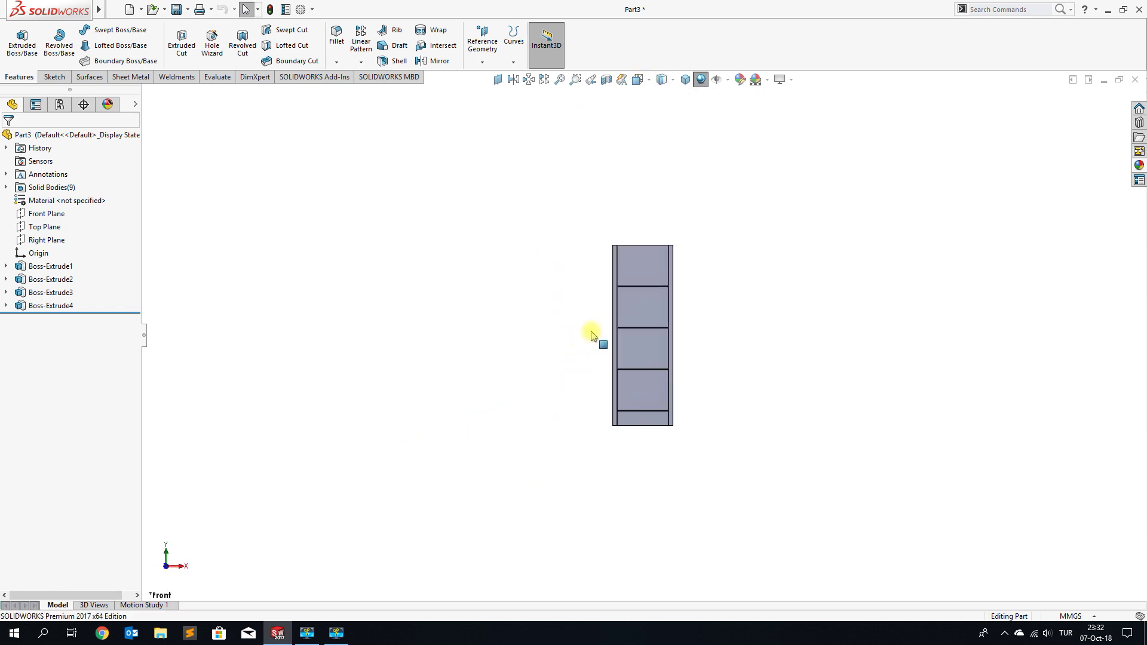
scroll(579, 336, "up", 2)
scroll(860, 272, "down", 1)
scroll(836, 281, "down", 2)
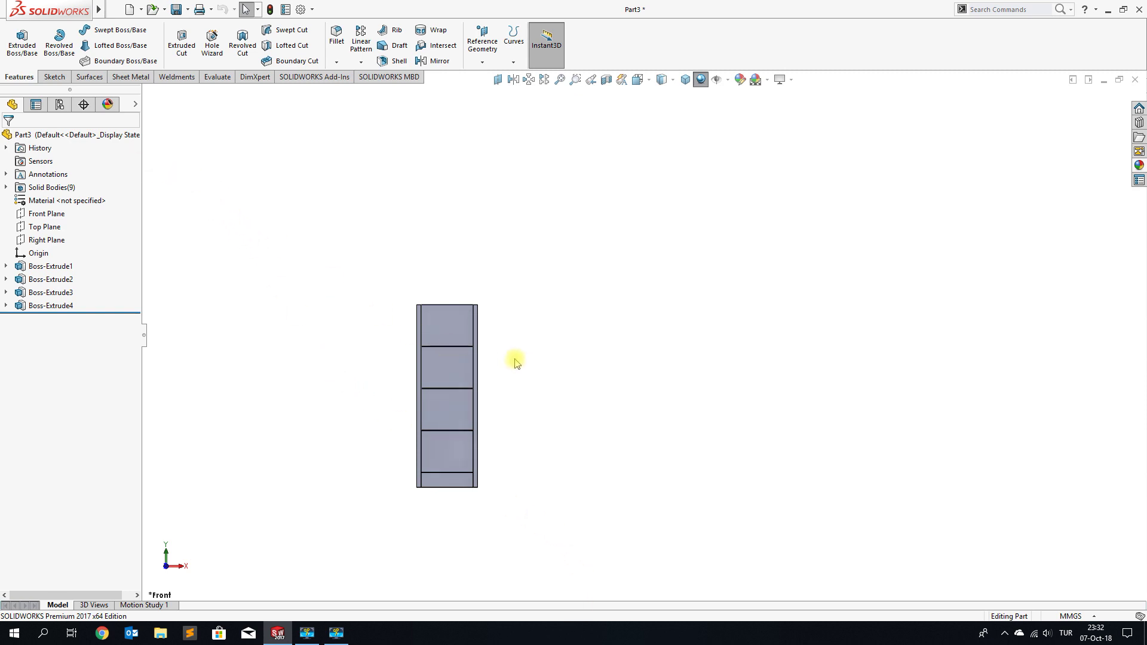
scroll(510, 357, "down", 1)
scroll(496, 344, "down", 1)
scroll(424, 296, "down", 1)
scroll(418, 298, "down", 1)
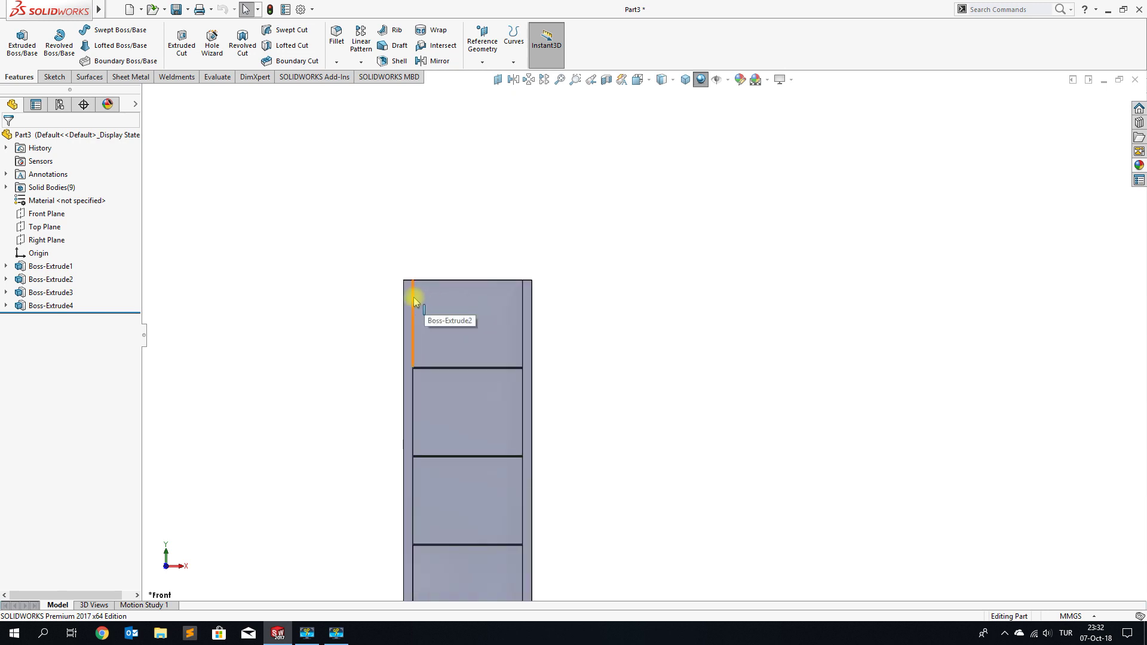
left_click(410, 297)
left_click(461, 263)
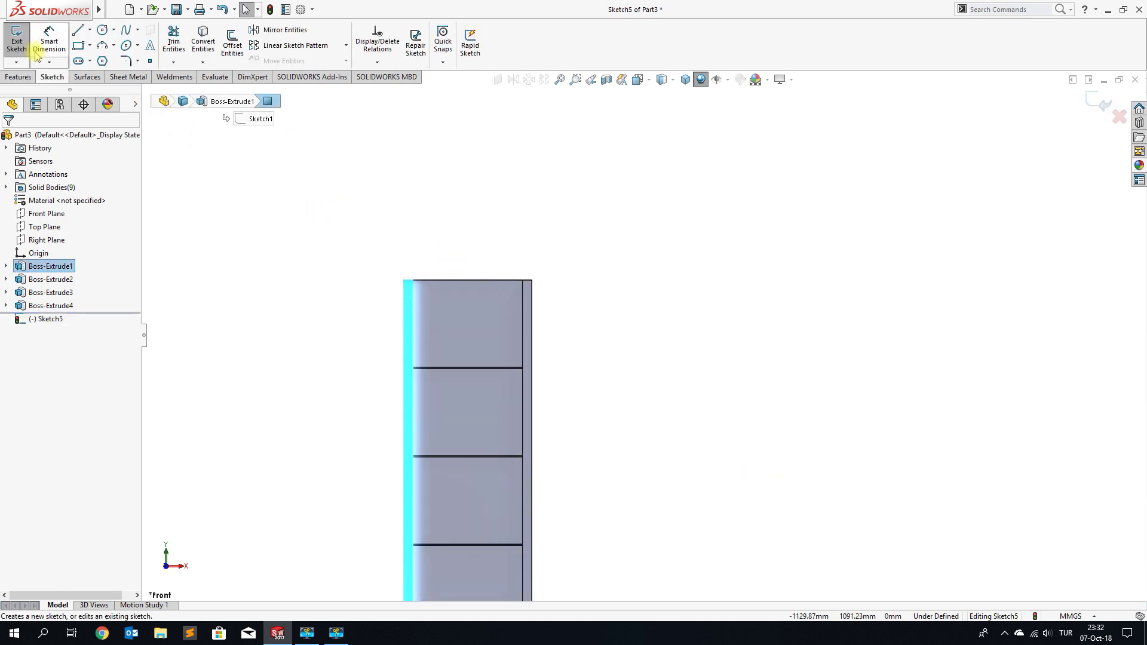
Draw a corner rectangle from the cabinet's top-left corner extending far to the right.
left_click(79, 46)
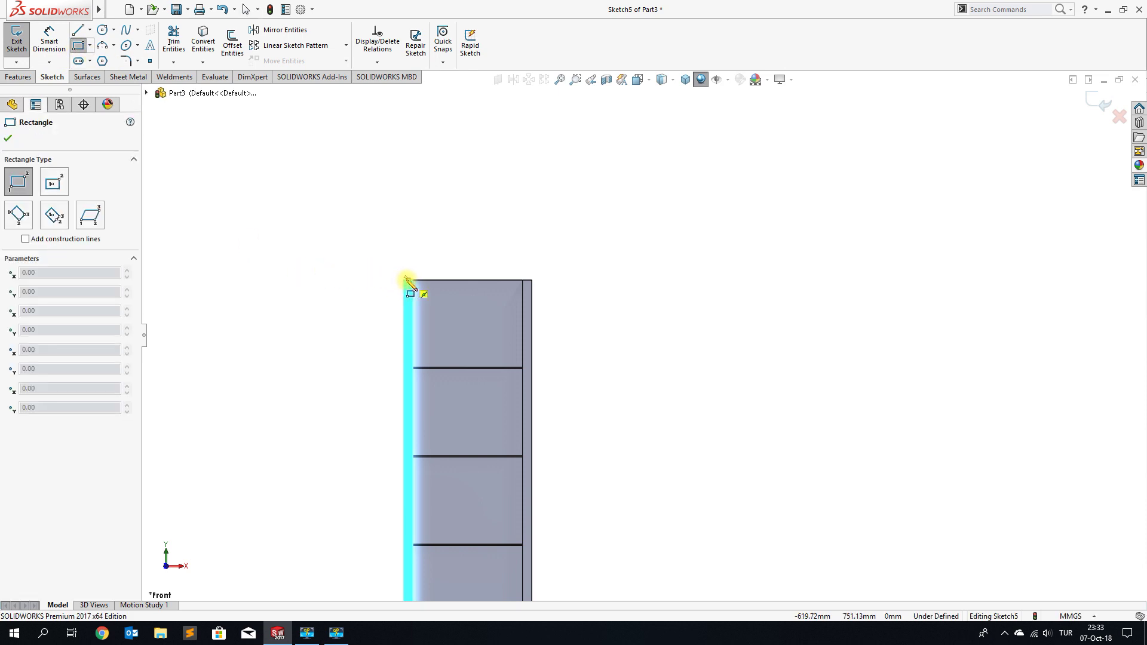
left_click(360, 280)
scroll(826, 257, "down", 3)
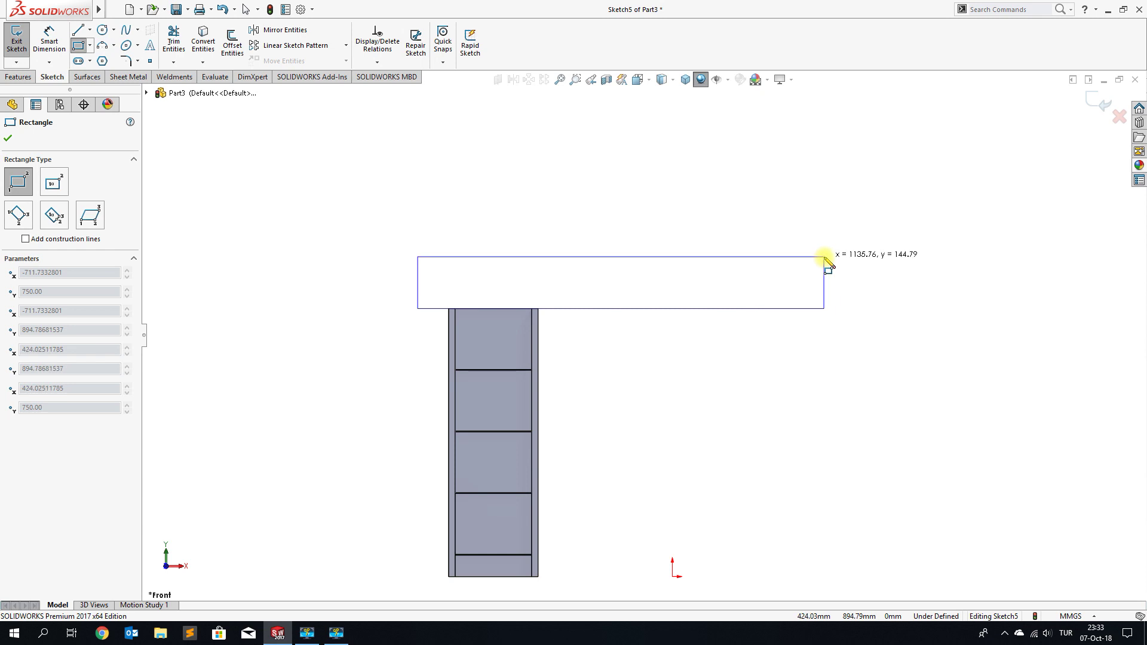
scroll(827, 257, "down", 1)
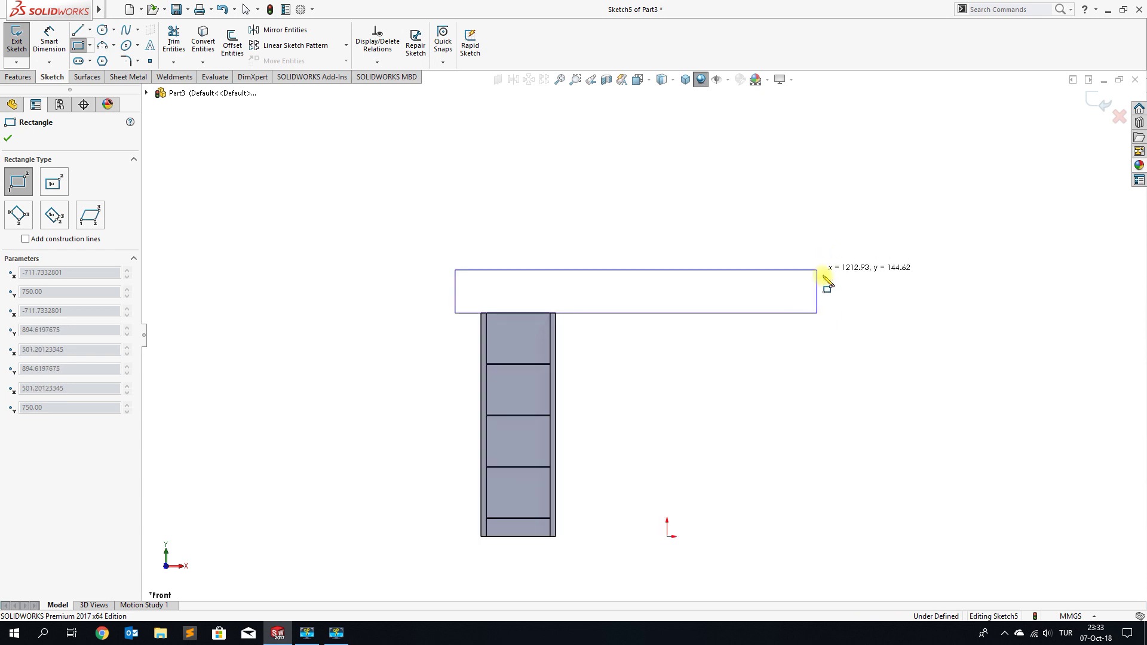
left_click(868, 293)
right_click(801, 291)
left_click(811, 299)
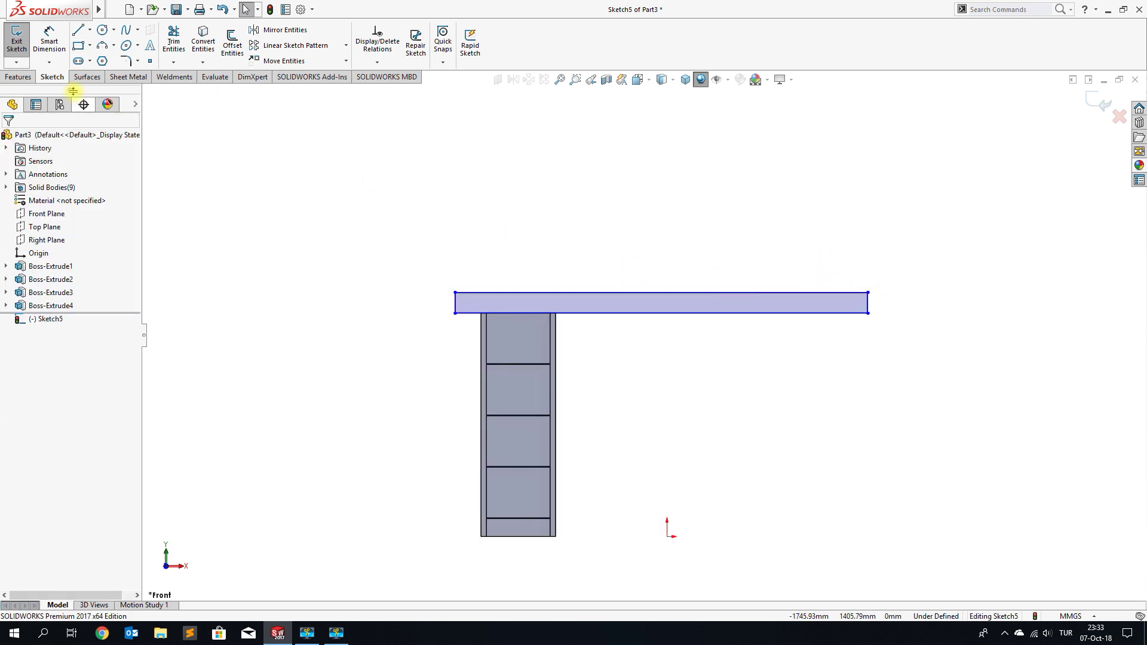
Dimension the board's bottom edge 750 above the origin and its left overhang 50.
left_click(53, 47)
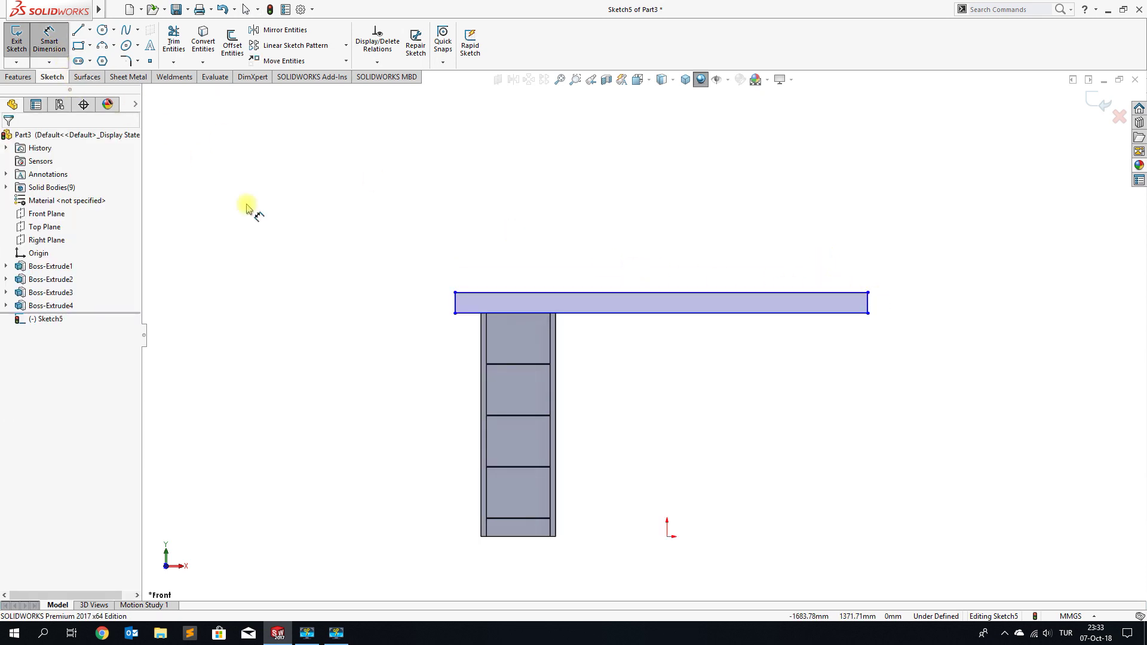
left_click(647, 313)
left_click(668, 536)
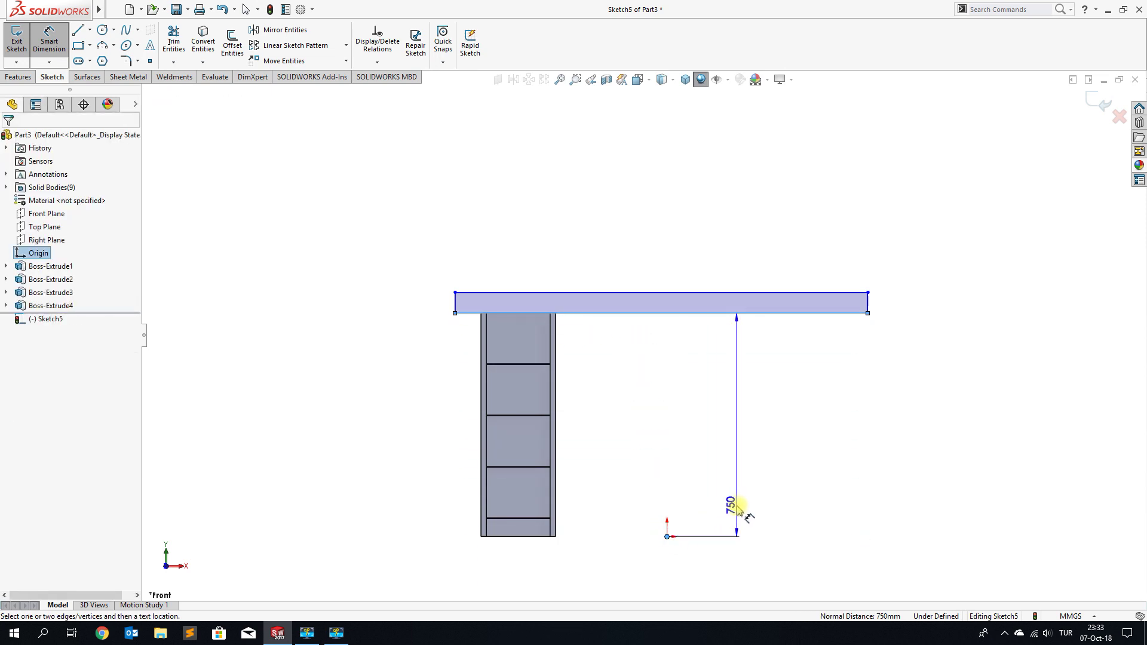
left_click(738, 509)
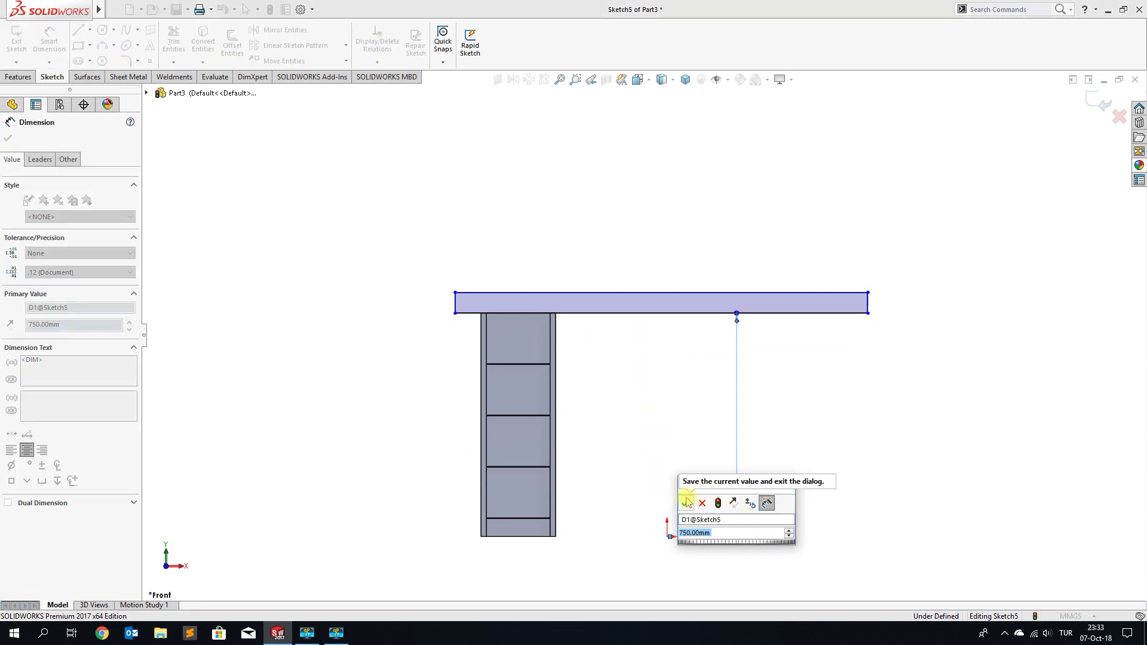
left_click(687, 502)
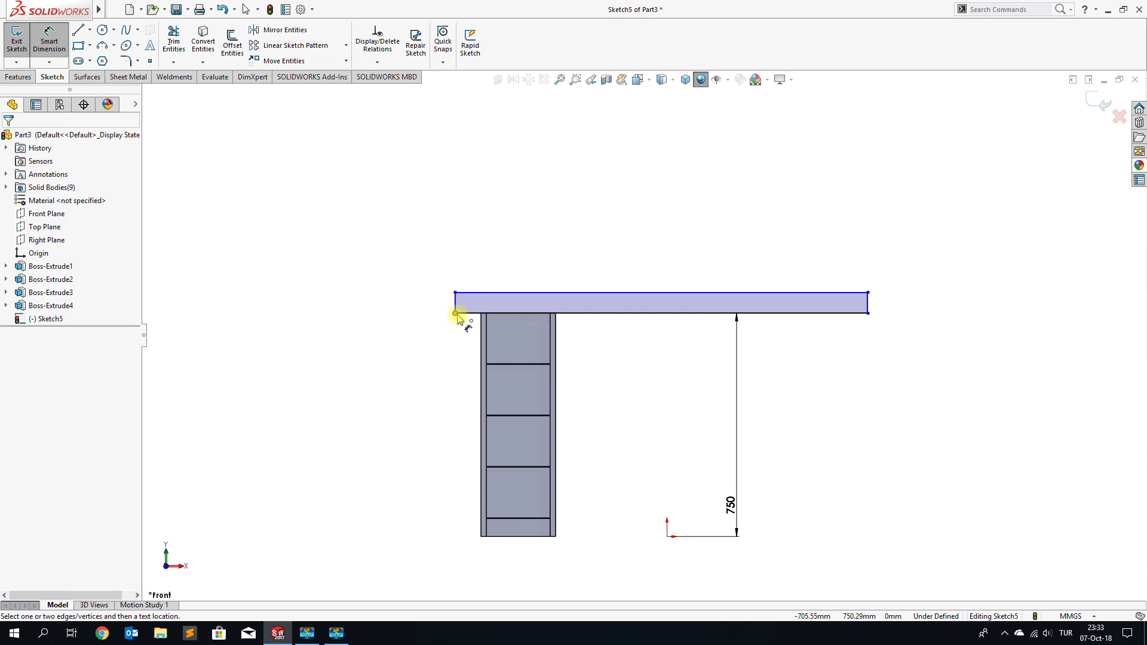
left_click(455, 307)
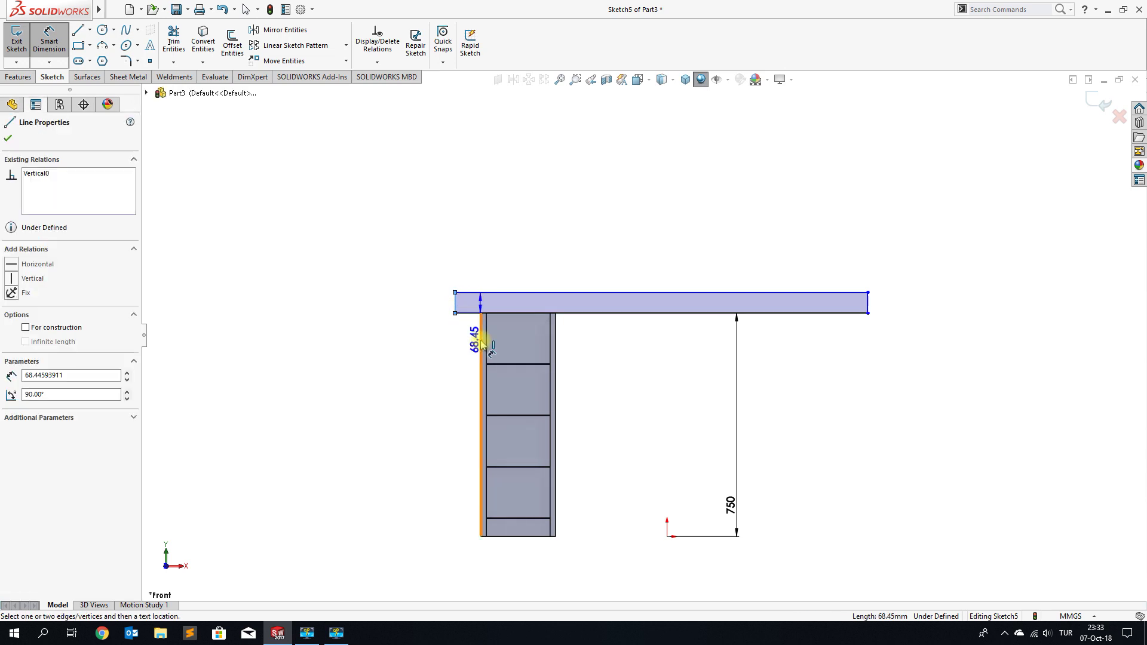
left_click(479, 338)
left_click(463, 373)
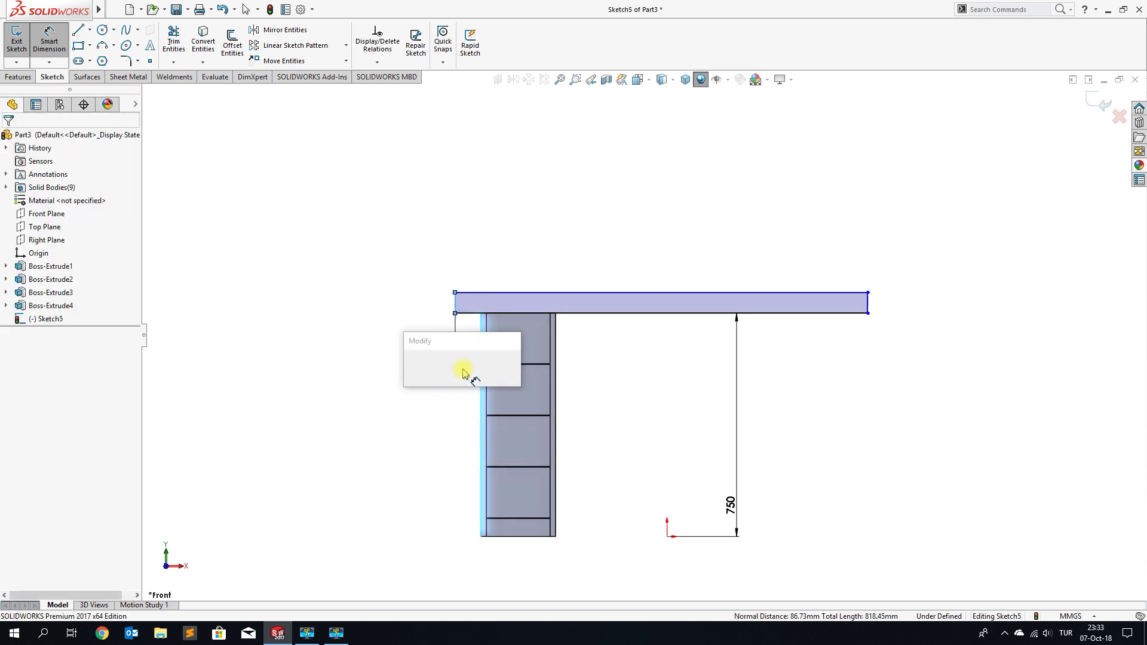
type("50")
key("Return")
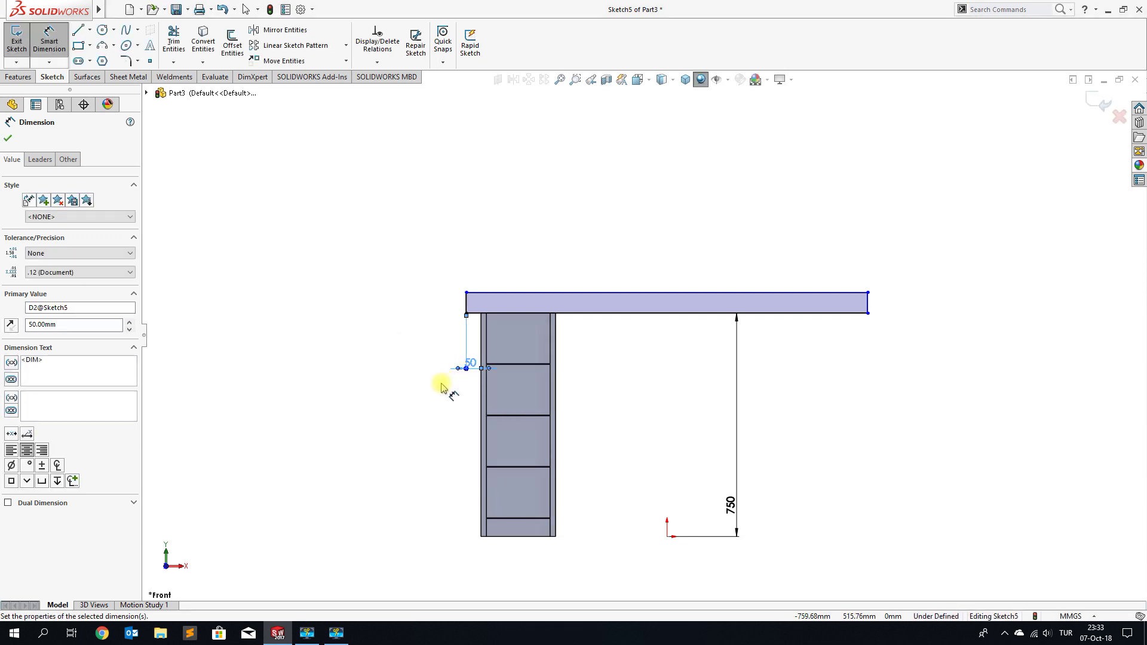
left_click(440, 387)
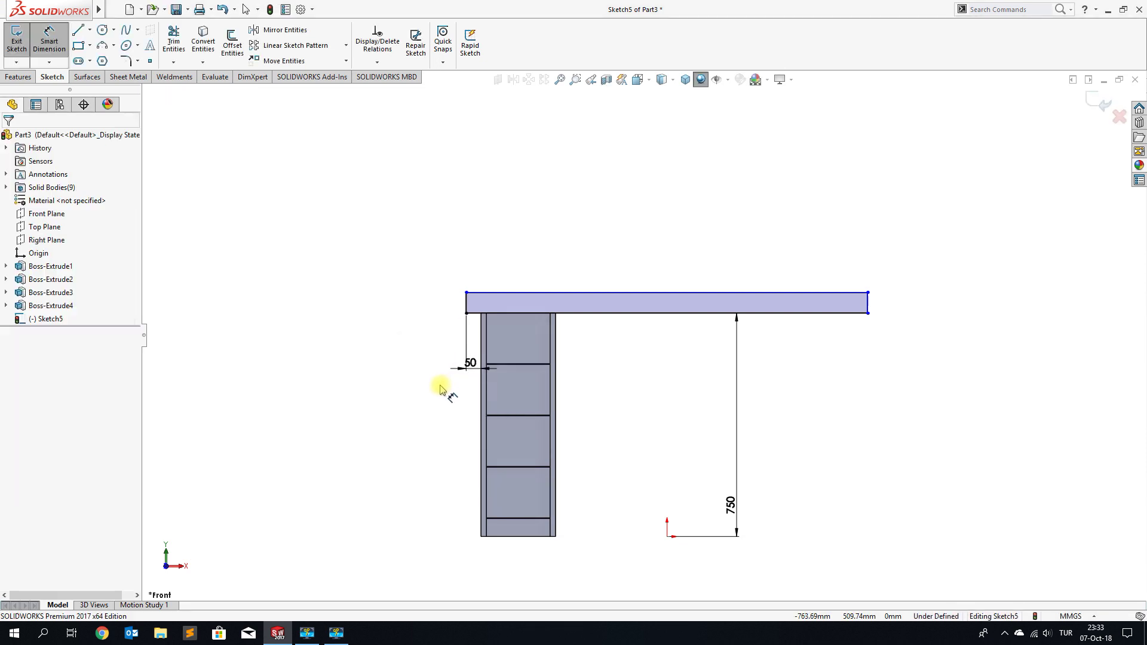
Set the board's length to 1350 and its thickness to 18.
left_click(653, 293)
left_click(656, 267)
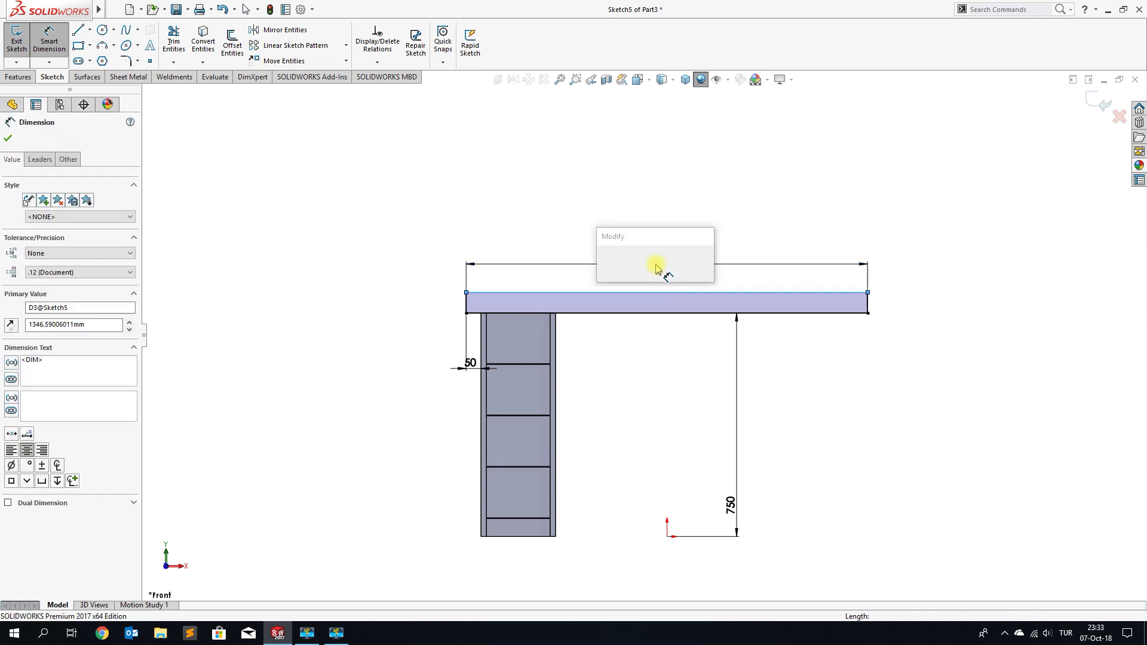
type("1350")
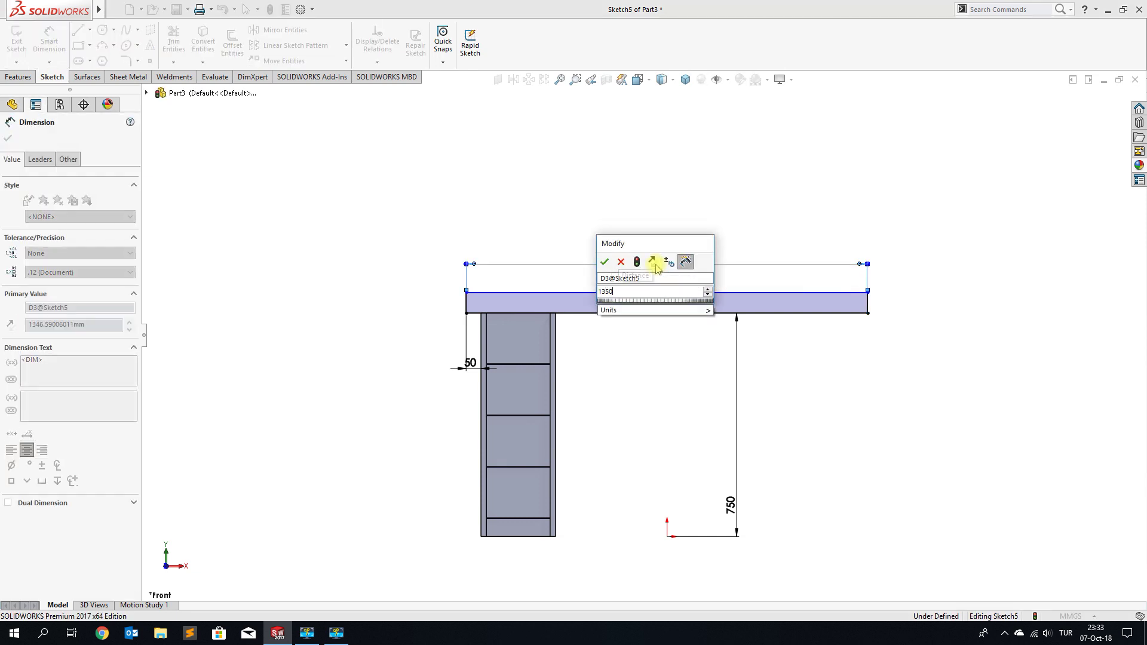
key("Return")
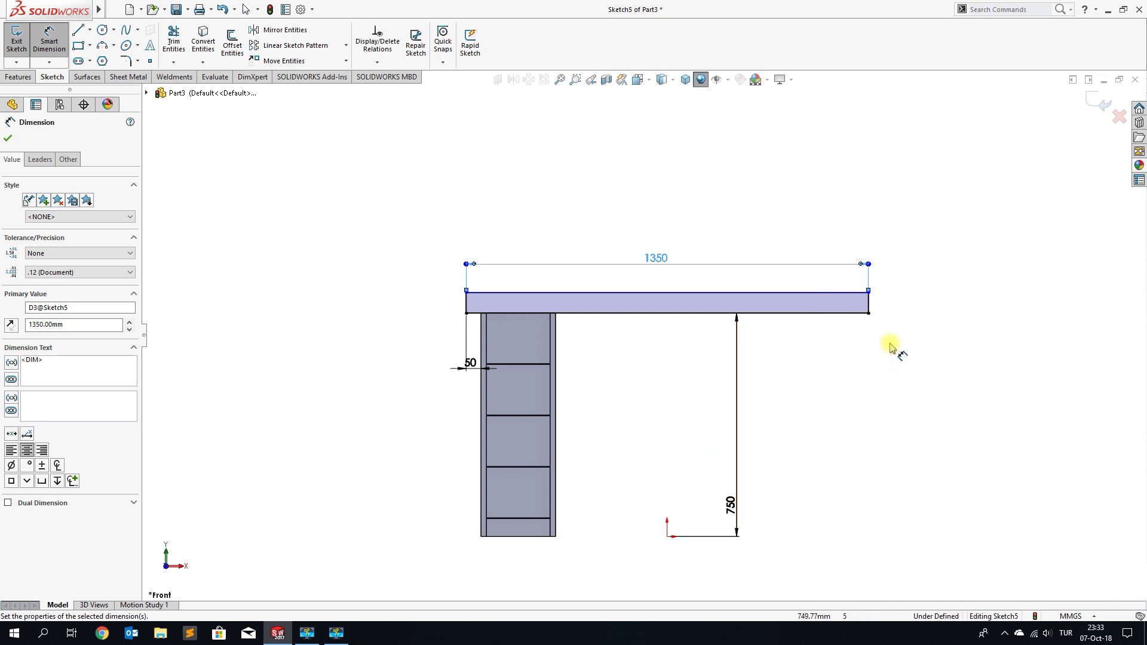
left_click(873, 310)
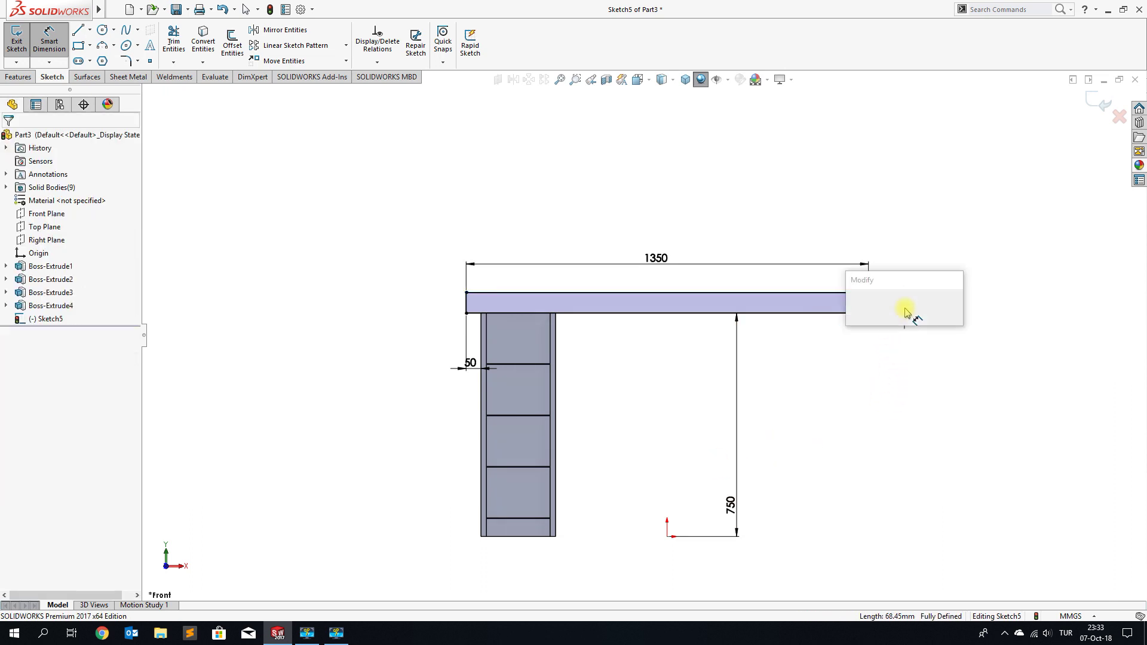
left_click(904, 311)
type("18")
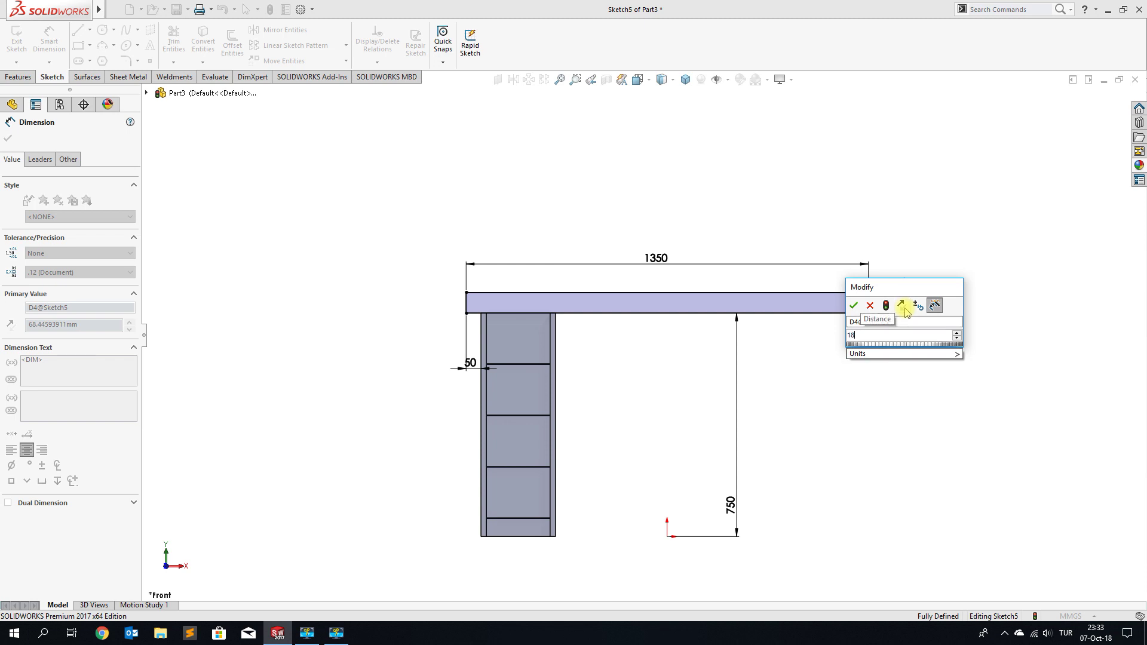
key("Return")
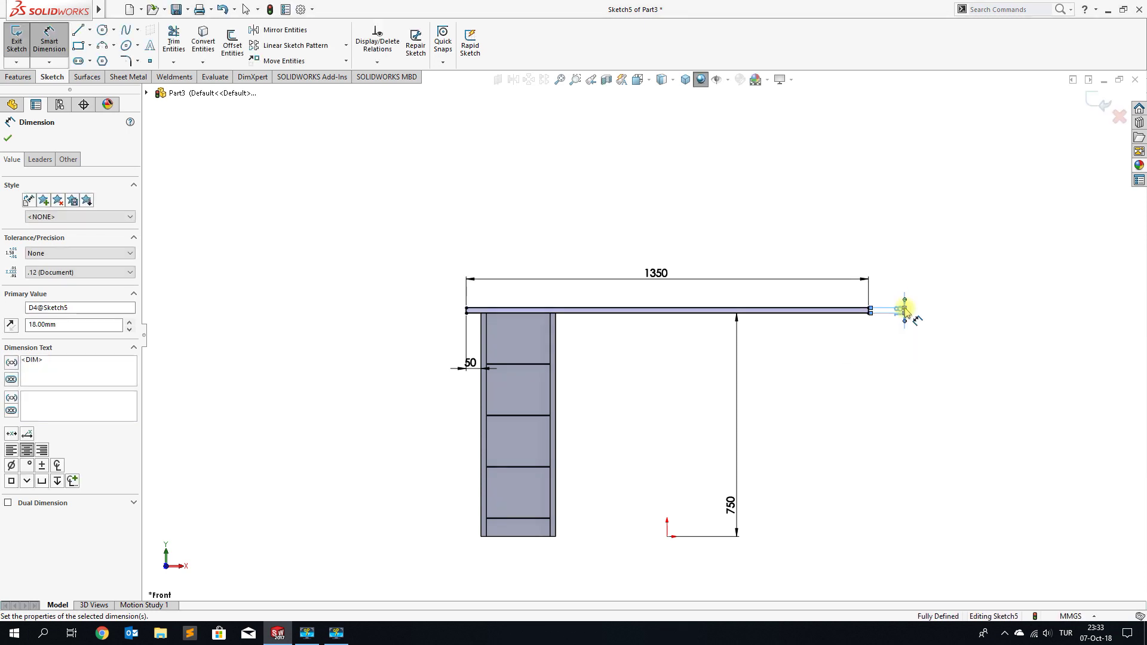
key("Escape")
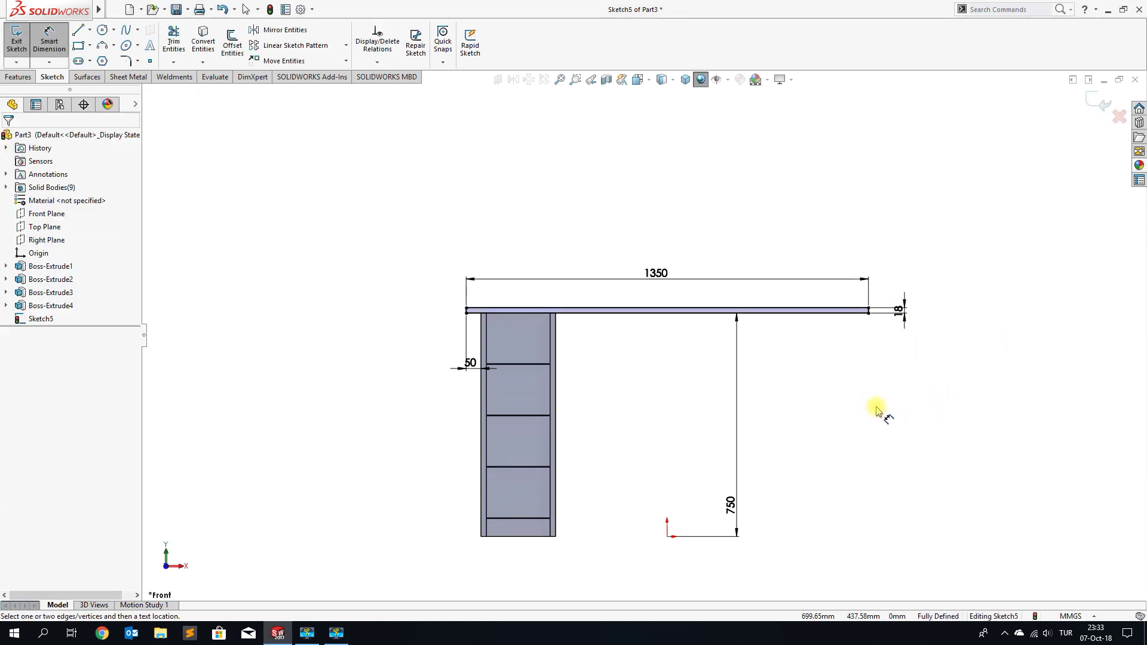
key("f")
mouse_move(854, 399)
middle_mouse_down()
mouse_move(801, 402)
mouse_move(790, 488)
middle_mouse_up()
Extrude the tabletop sketch in reverse with an Up To Surface end condition.
scroll(651, 461, "down", 1)
scroll(640, 461, "down", 1)
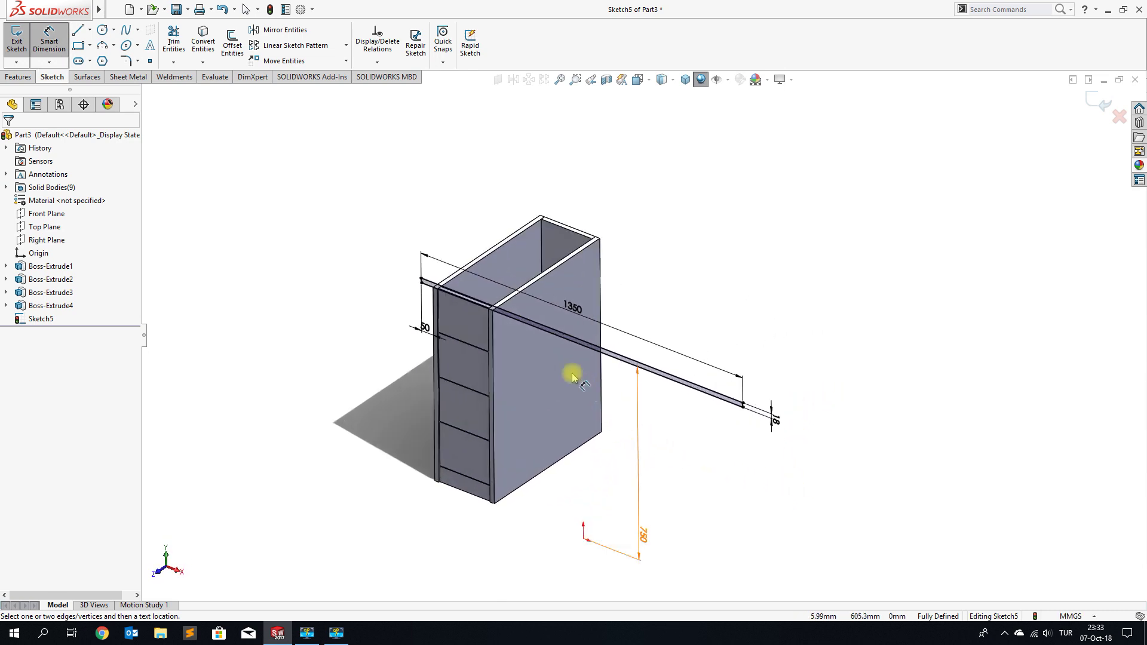
scroll(571, 376, "down", 1)
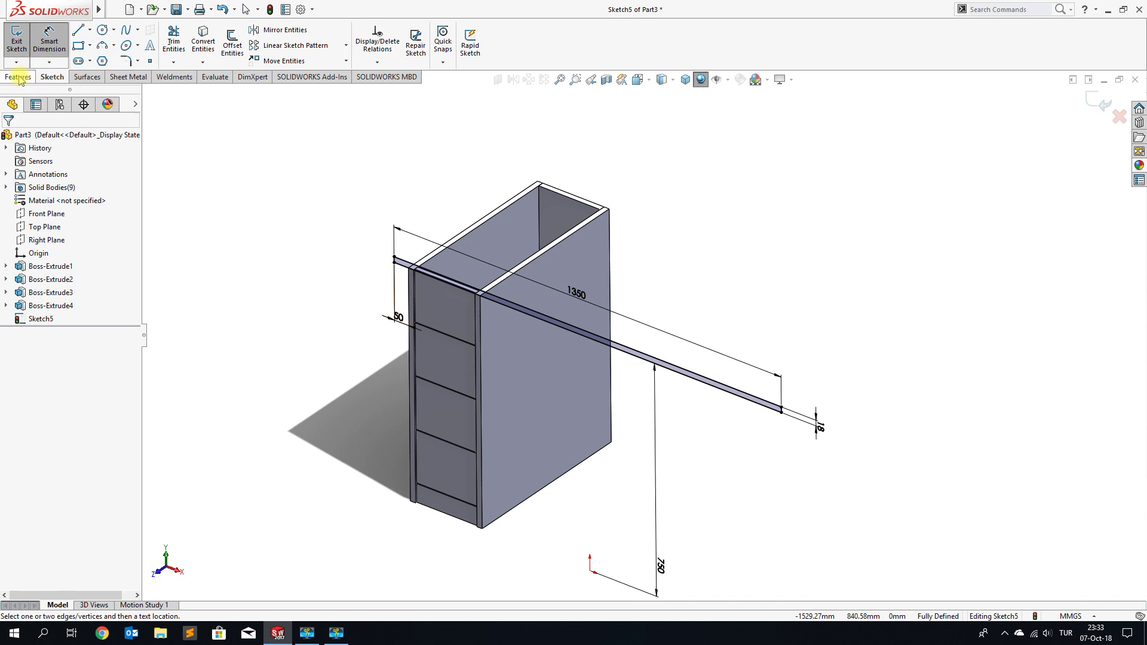
left_click(19, 77)
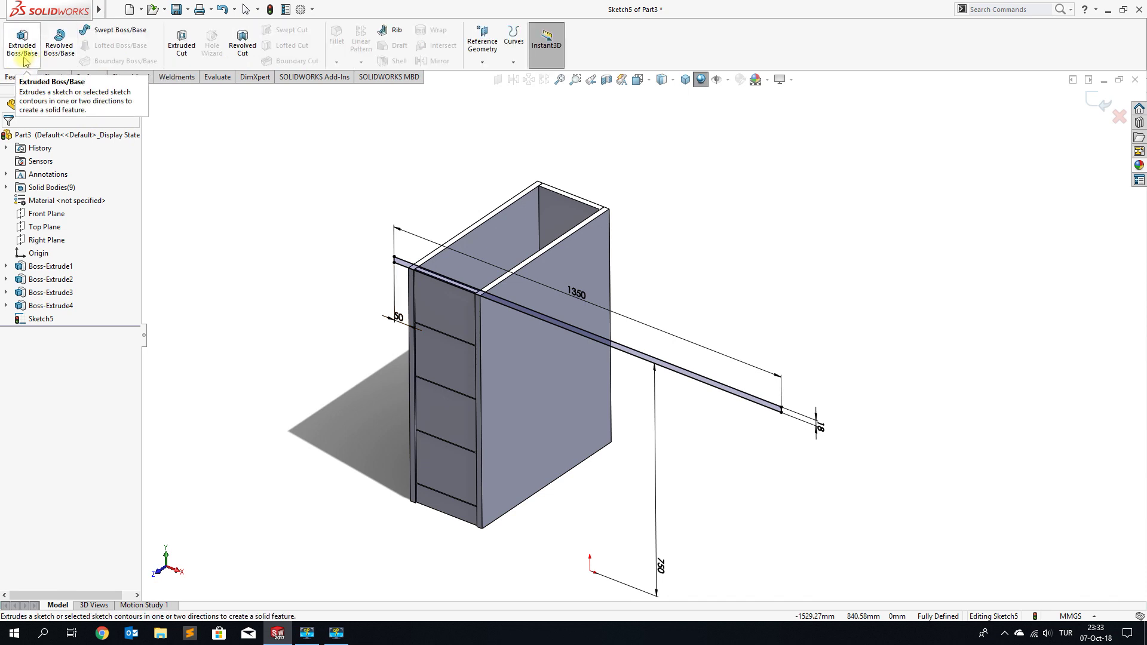
left_click(23, 57)
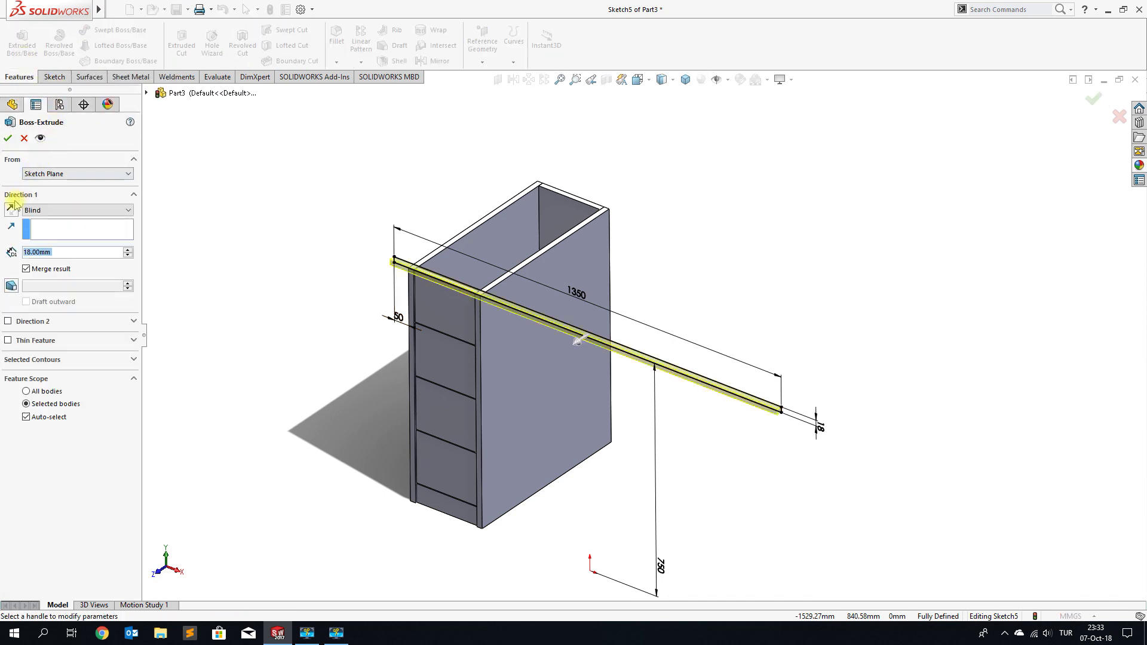
left_click(11, 210)
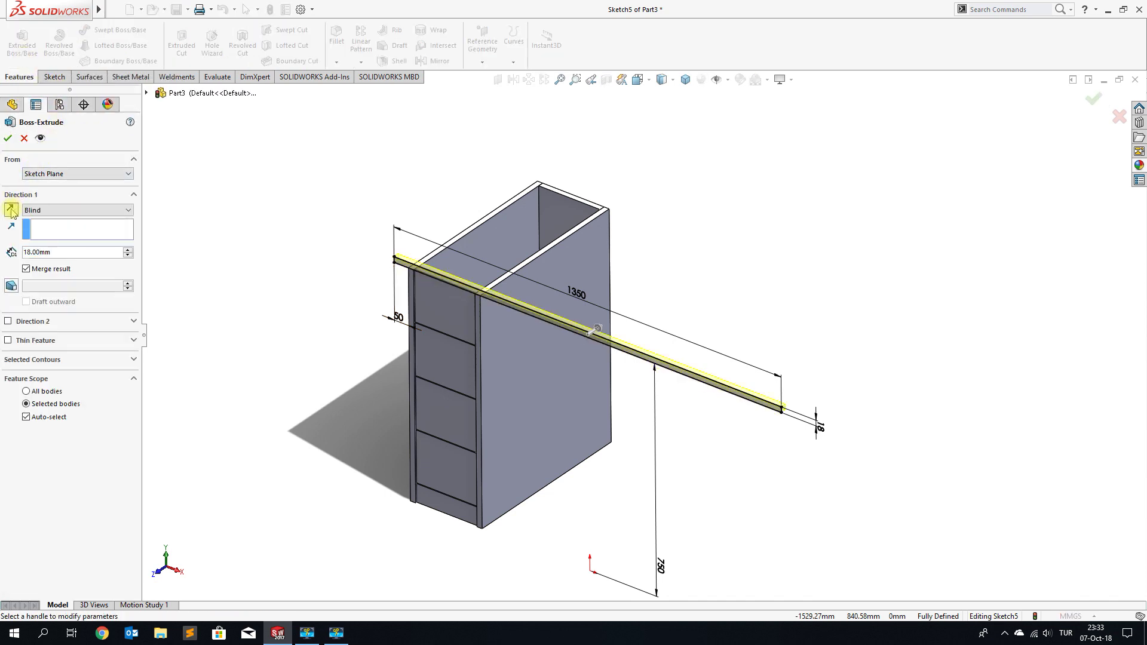
left_click(83, 212)
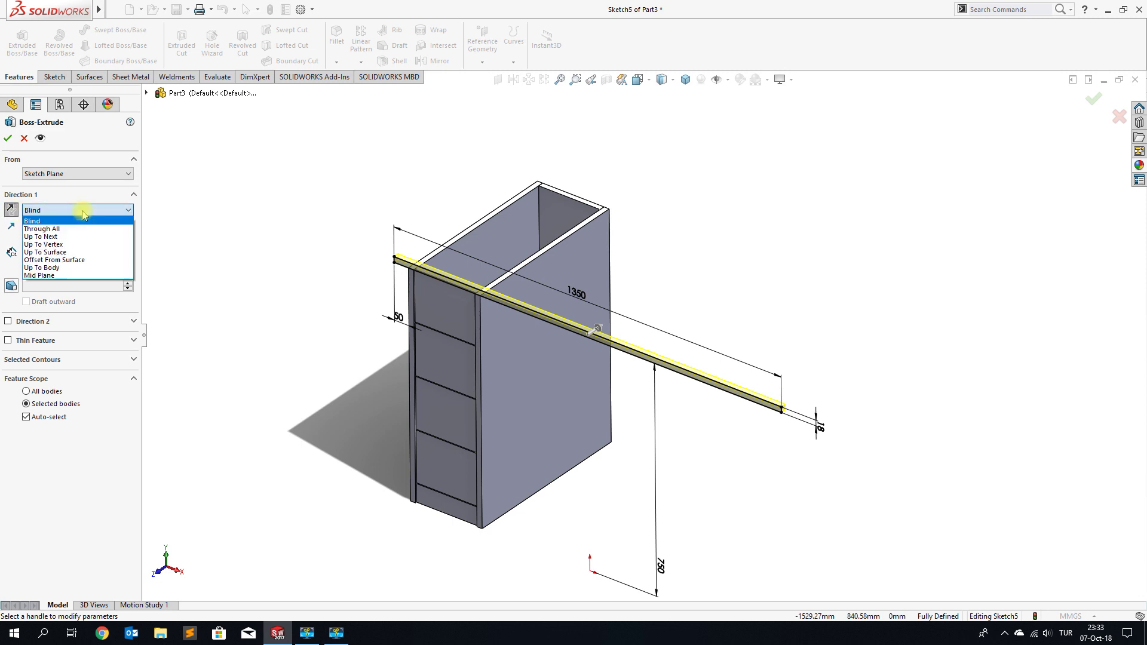
left_click(94, 253)
Pick the cabinet's side face (Face<1>) as the extrusion limit.
mouse_move(504, 341)
middle_mouse_down()
mouse_move(449, 378)
mouse_move(673, 223)
middle_mouse_up()
scroll(665, 159, "down", 3)
scroll(622, 173, "down", 3)
scroll(570, 171, "down", 2)
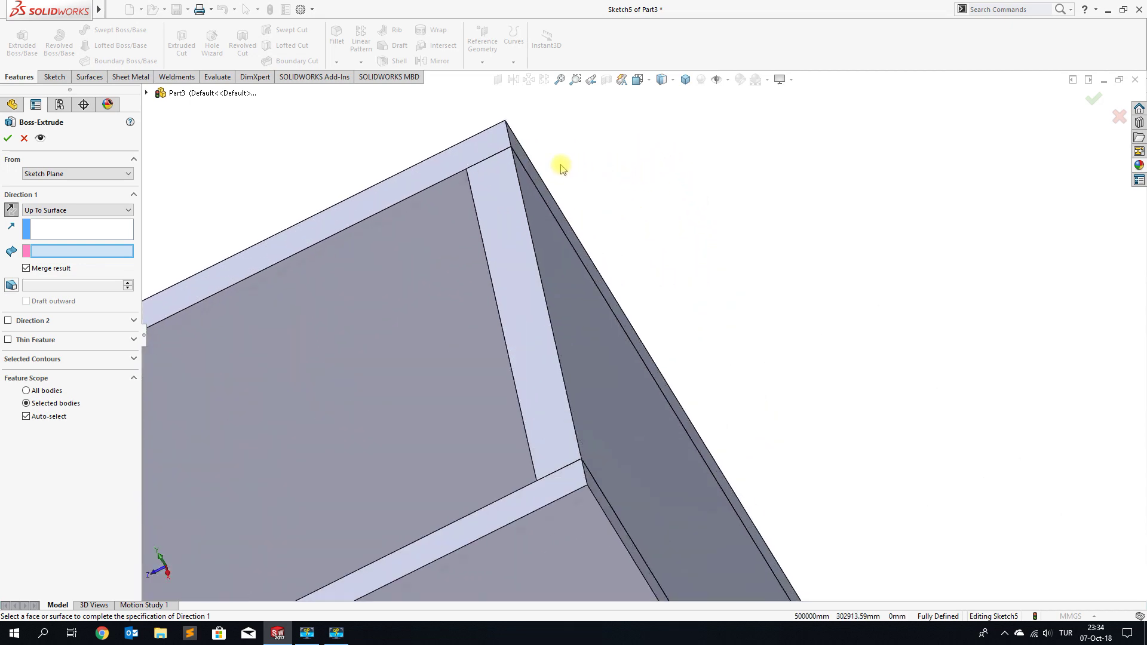
left_click(539, 218)
Orbit around the desk to inspect the tabletop extrusion preview from several angles.
scroll(592, 236, "up", 2)
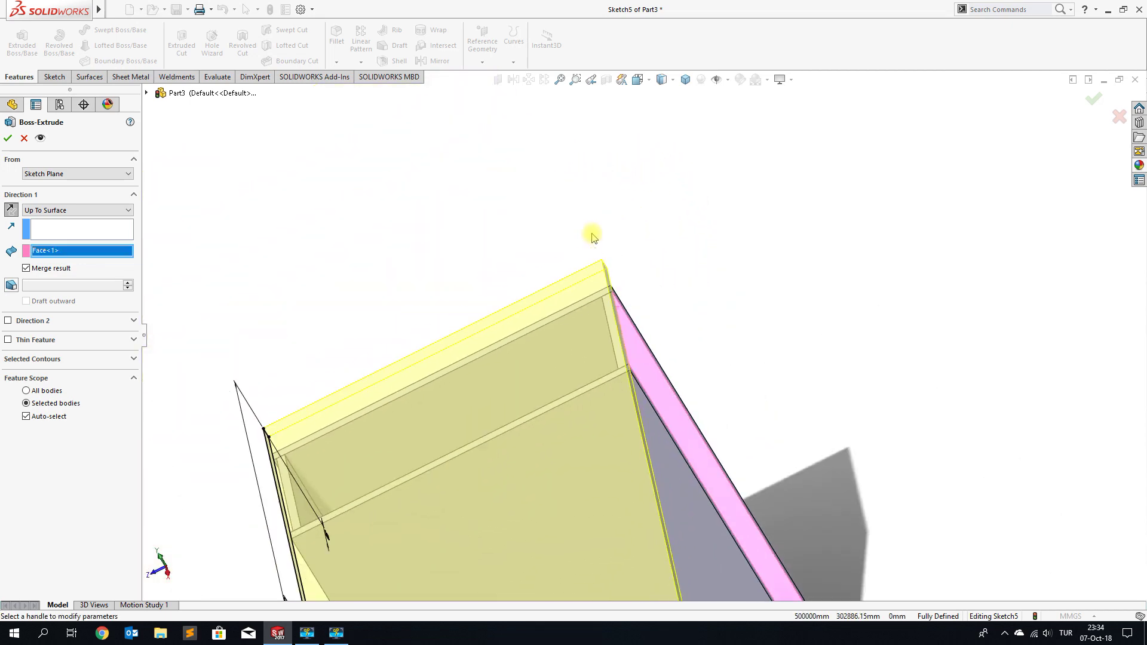
scroll(591, 236, "up", 2)
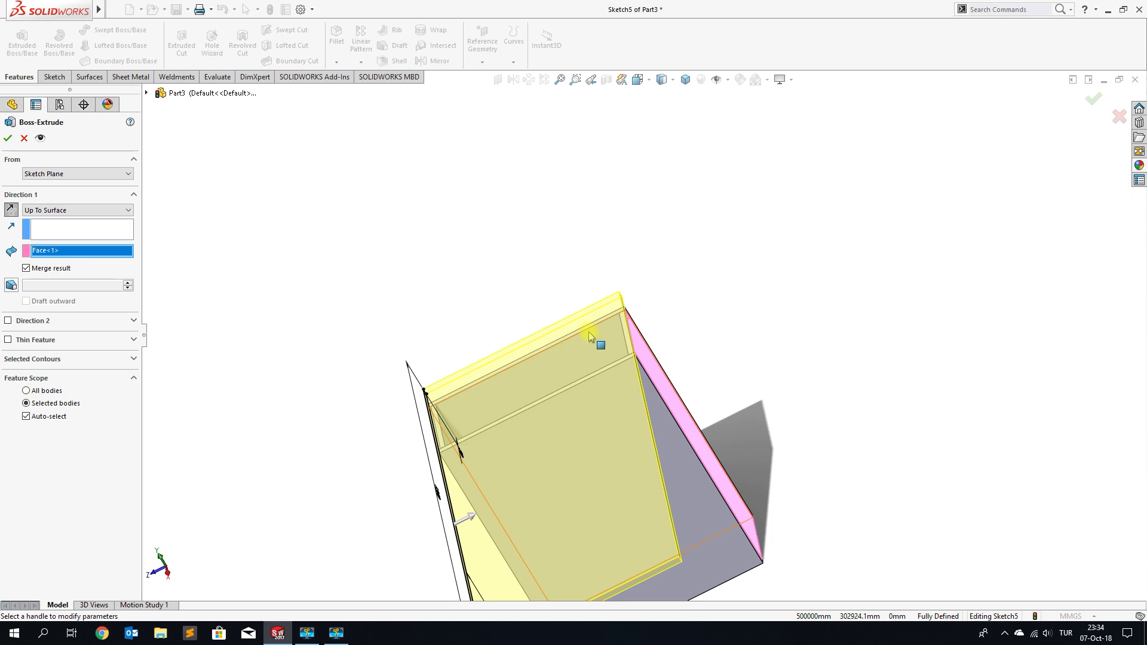
middle_click_drag(587, 364, 624, 306)
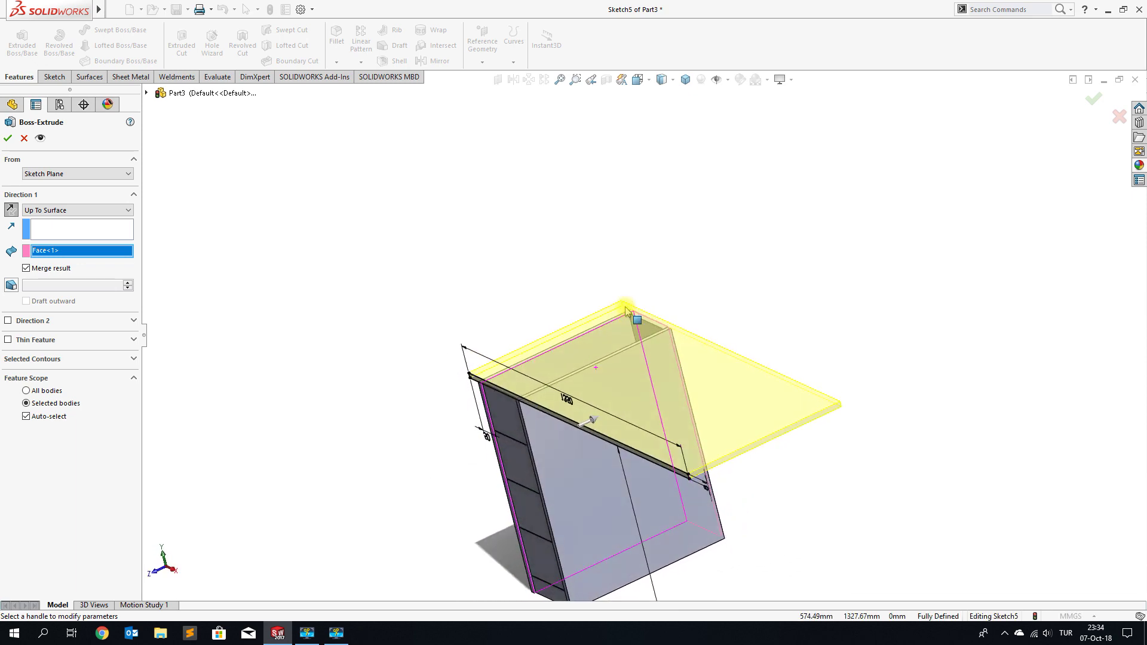
scroll(504, 401, "down", 2)
scroll(514, 395, "down", 2)
scroll(515, 393, "down", 2)
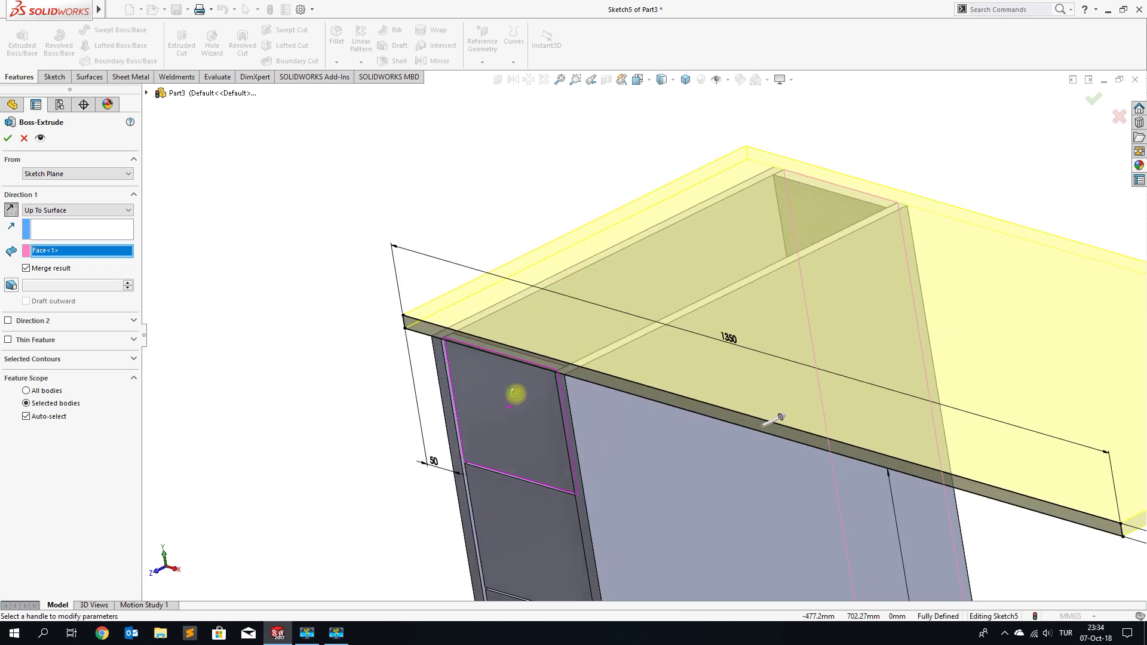
scroll(515, 393, "up", 3)
scroll(522, 389, "up", 1)
mouse_move(558, 363)
middle_mouse_down()
mouse_move(570, 389)
mouse_move(563, 410)
mouse_move(578, 410)
mouse_move(566, 340)
mouse_move(545, 340)
mouse_move(566, 374)
middle_mouse_up()
scroll(627, 364, "down", 1)
scroll(641, 357, "down", 2)
scroll(641, 356, "up", 1)
scroll(737, 426, "up", 1)
scroll(737, 426, "up", 1)
scroll(477, 452, "down", 1)
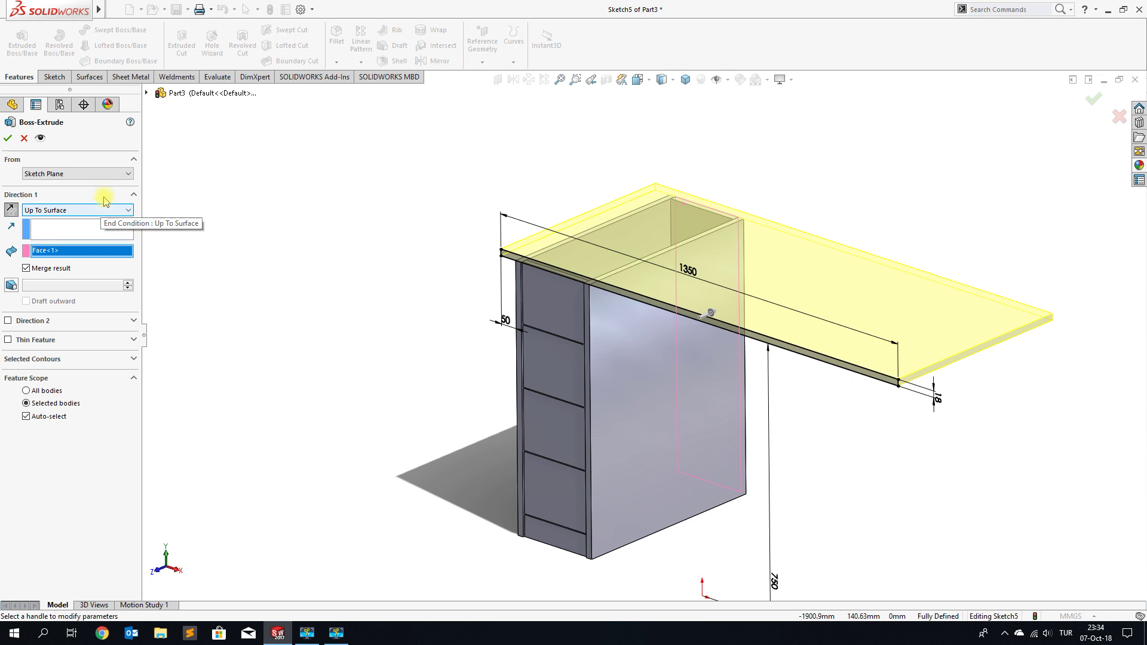
left_click(110, 173)
Start the tabletop extrusion at a 15 mm offset, unmerged, and accept it as Boss-Extrude5.
left_click(103, 208)
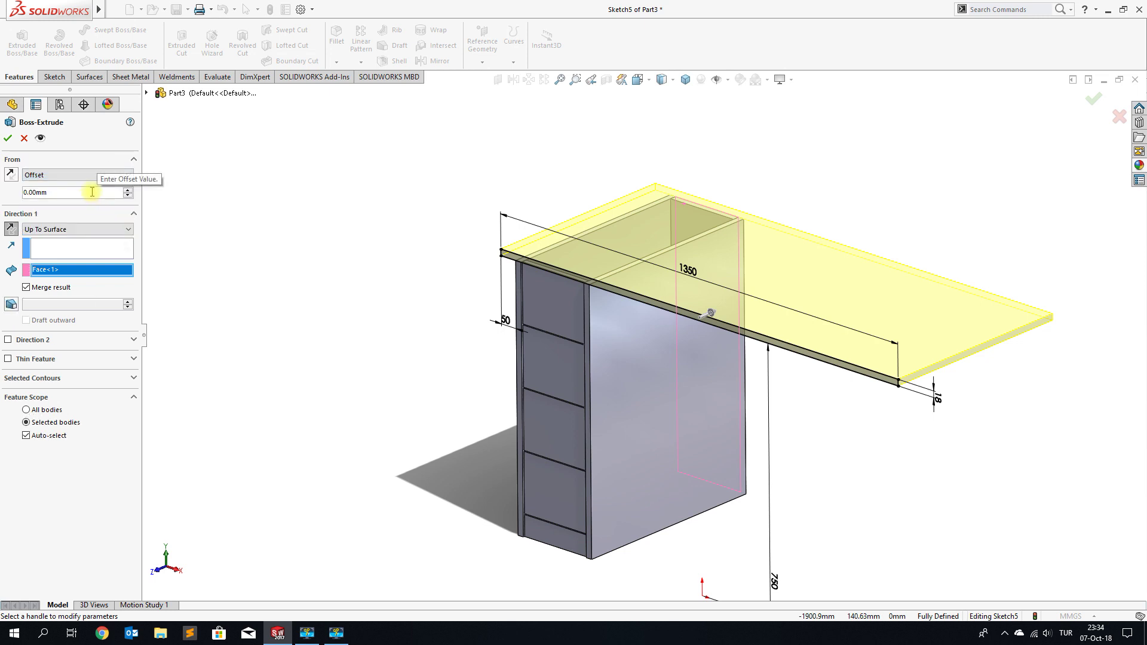
type("15")
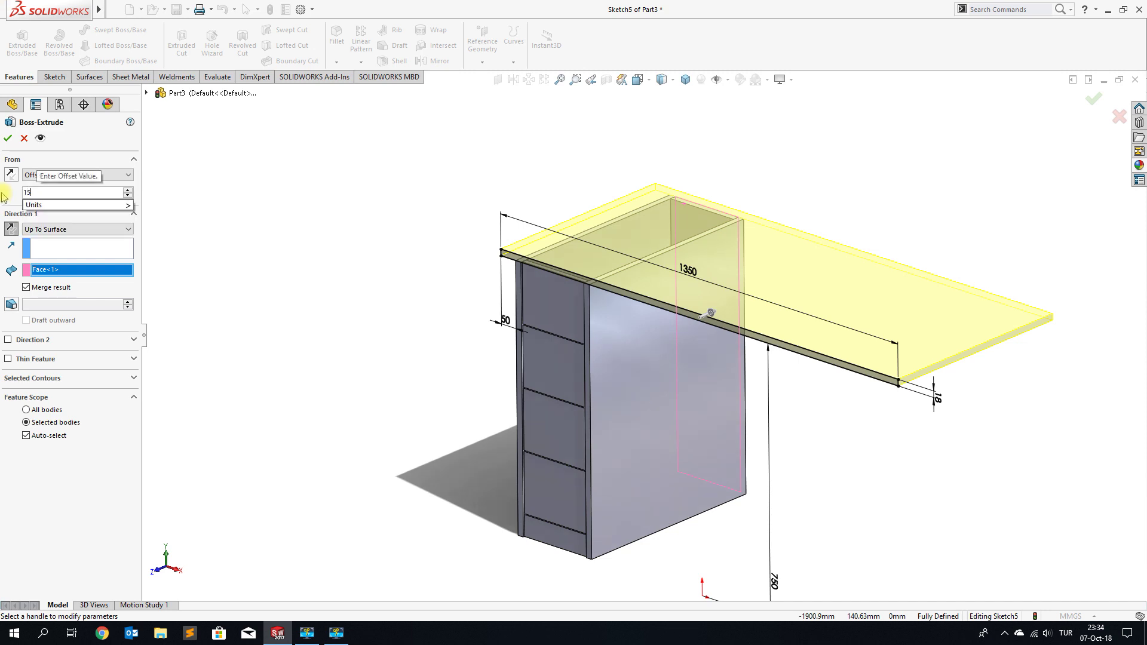
key("Return")
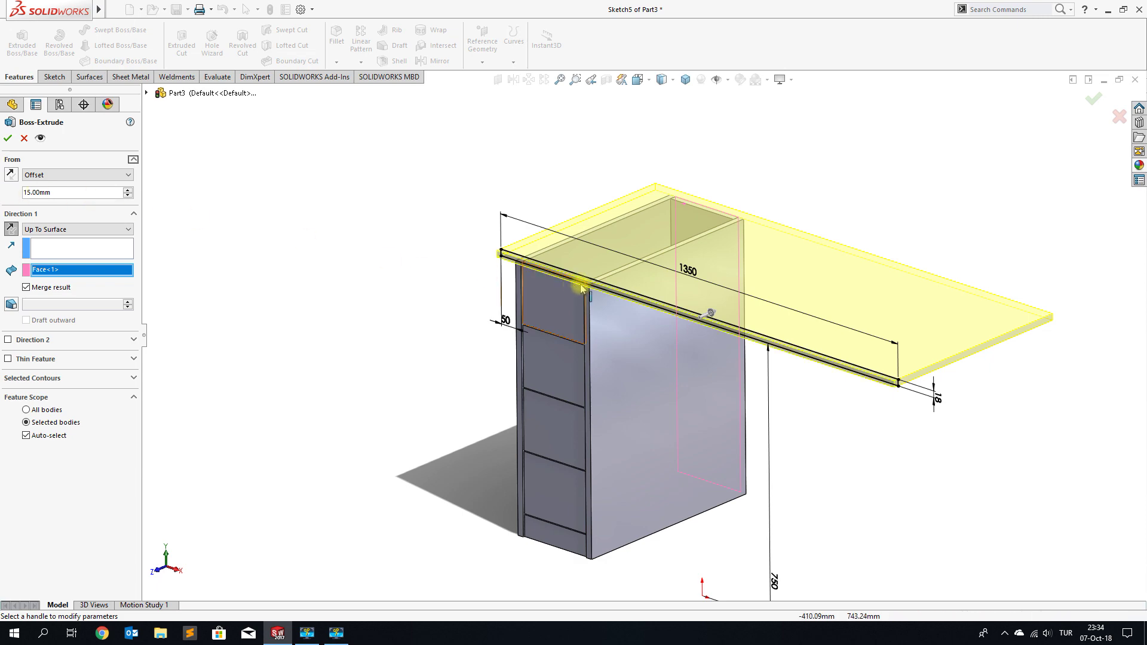
scroll(589, 289, "down", 2)
scroll(597, 298, "down", 2)
scroll(653, 341, "down", 2)
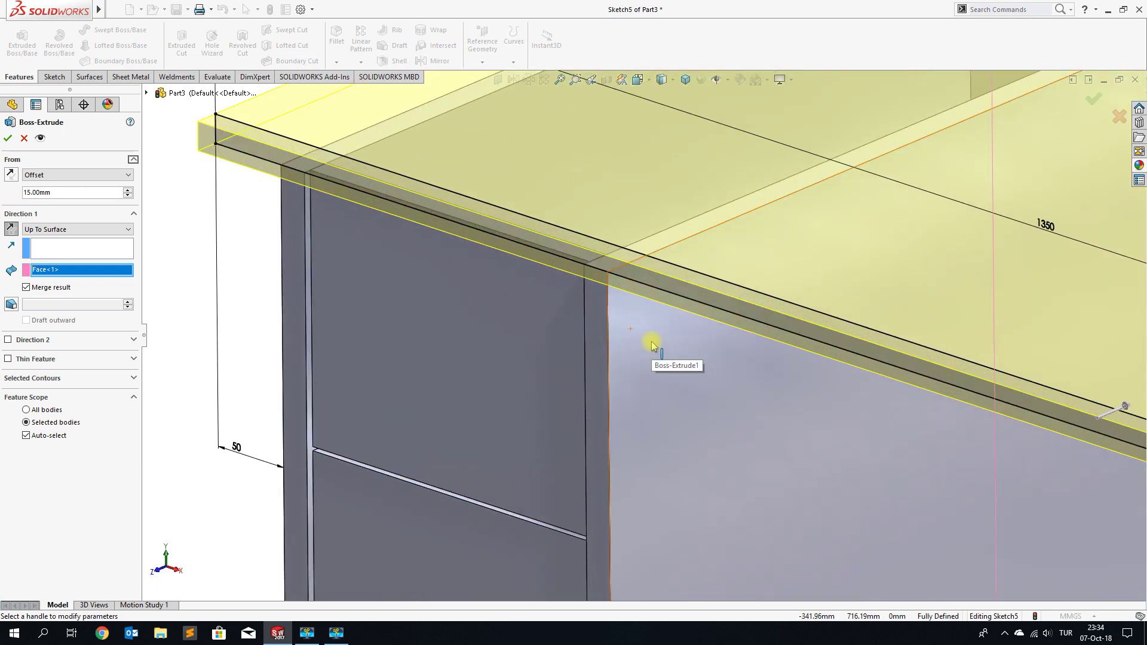
scroll(652, 340, "up", 1)
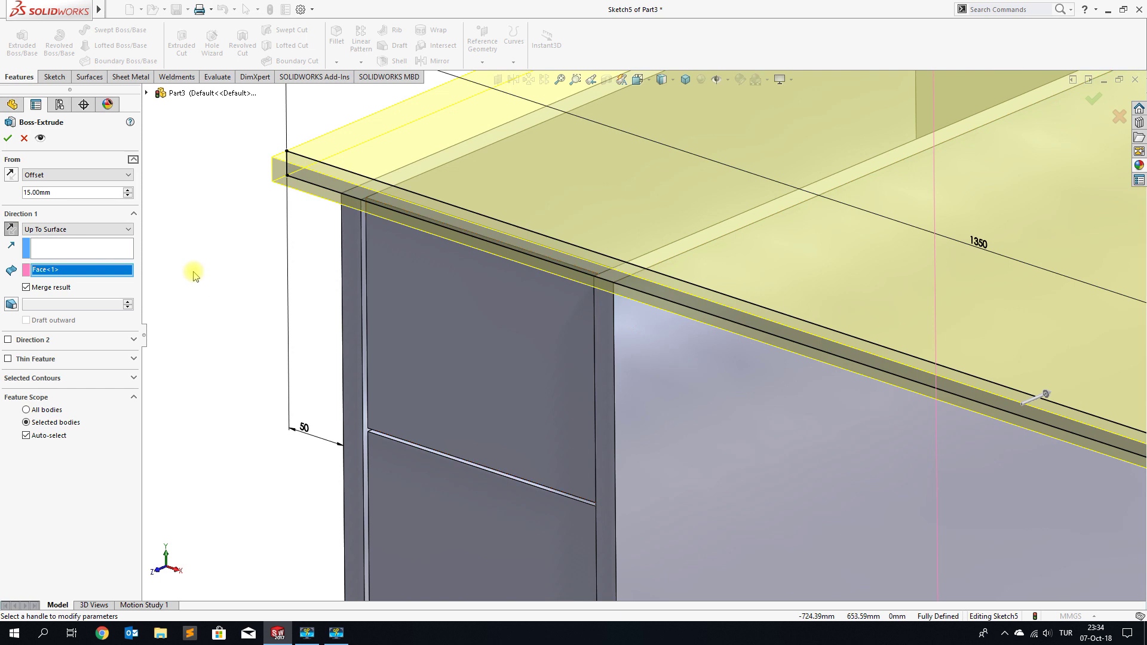
left_click(26, 288)
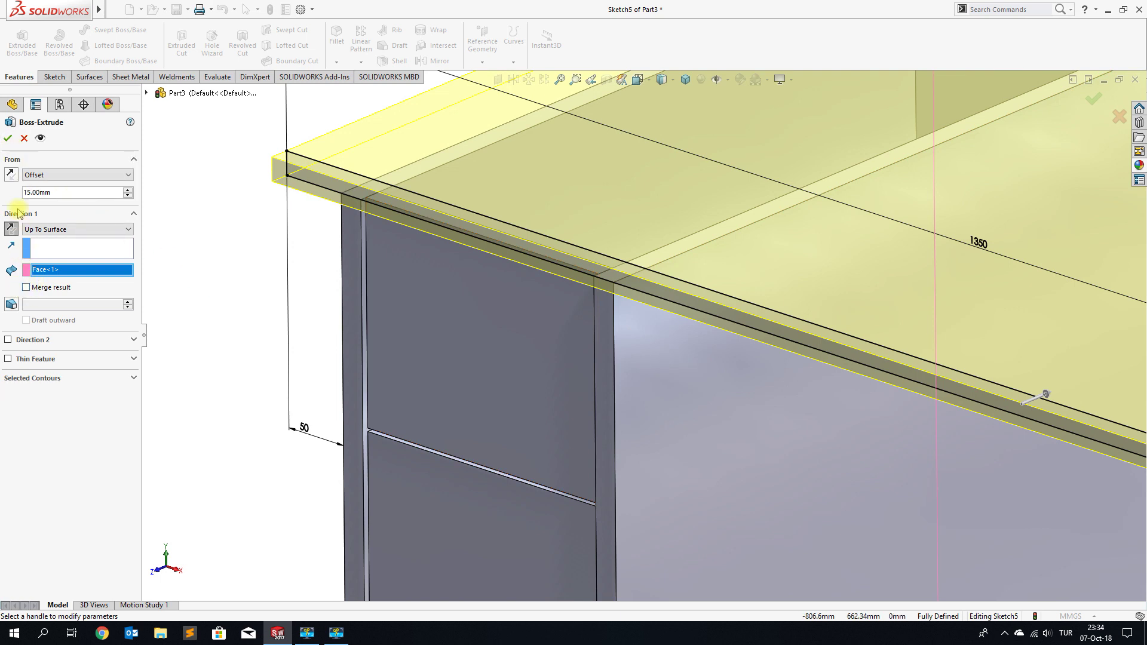
left_click(10, 139)
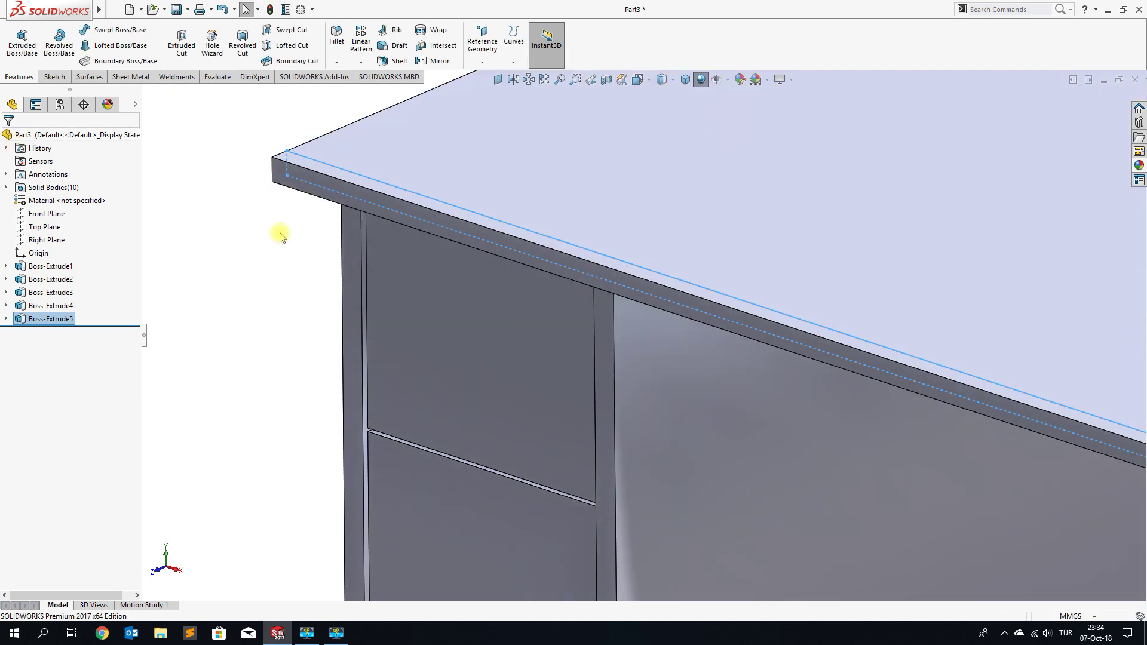
left_click(281, 236)
Select the tabletop's front face, view it Normal To, and start Sketch6 on it.
key("f")
mouse_move(747, 410)
middle_mouse_down()
mouse_move(730, 259)
mouse_move(765, 433)
mouse_move(755, 313)
middle_mouse_up()
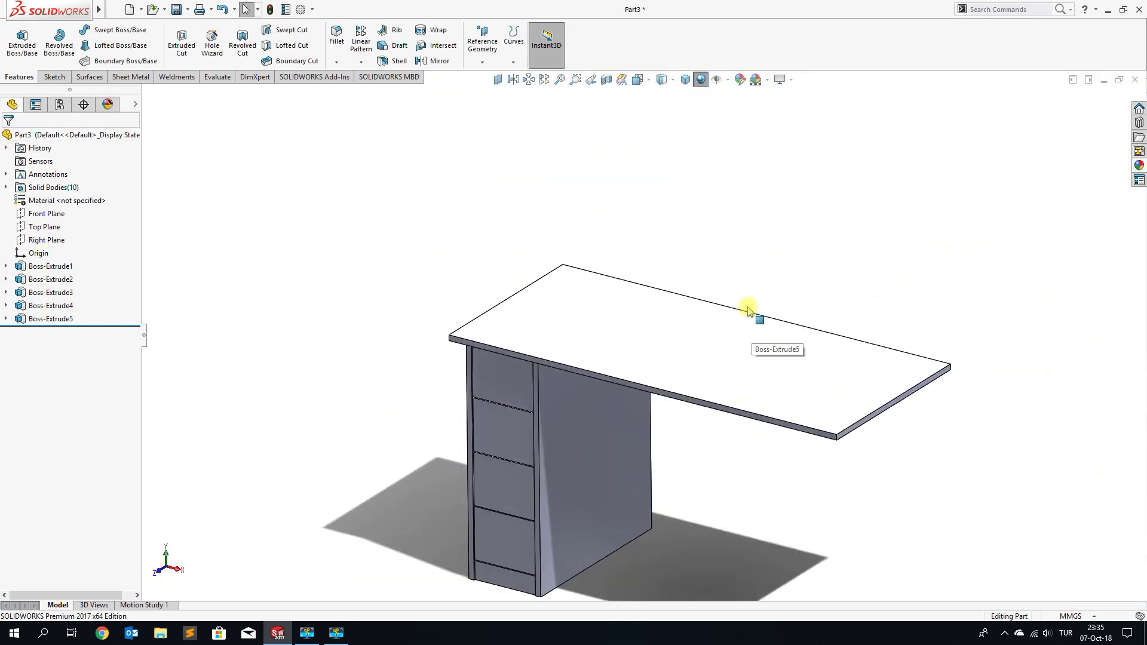
scroll(486, 361, "down", 2)
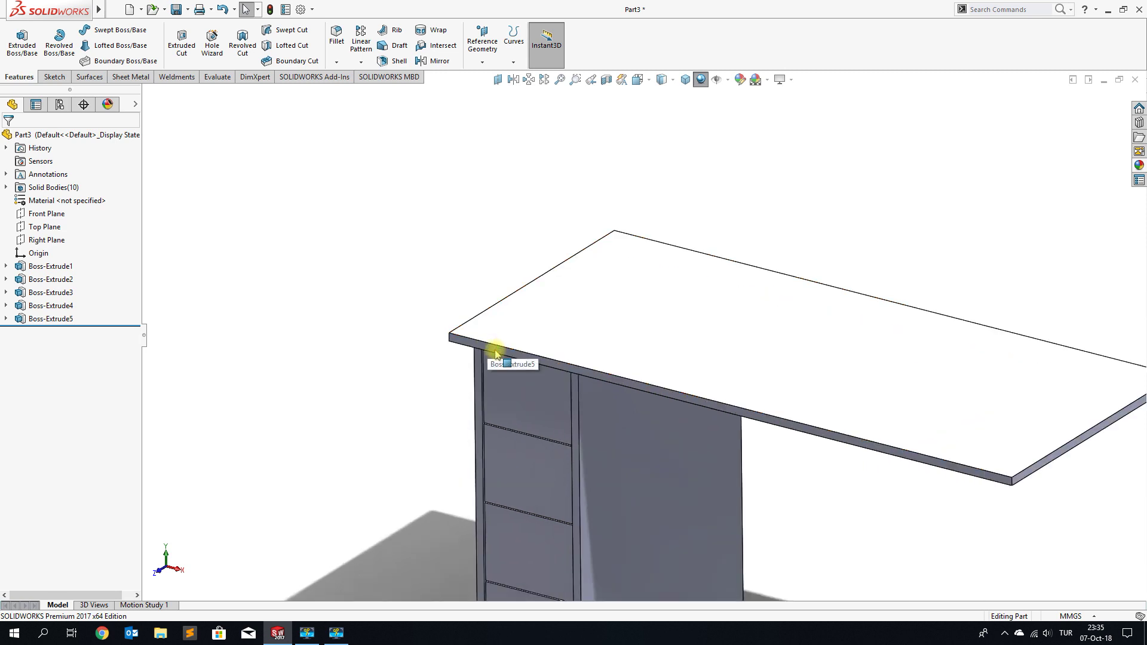
left_click(495, 354)
left_click(651, 309)
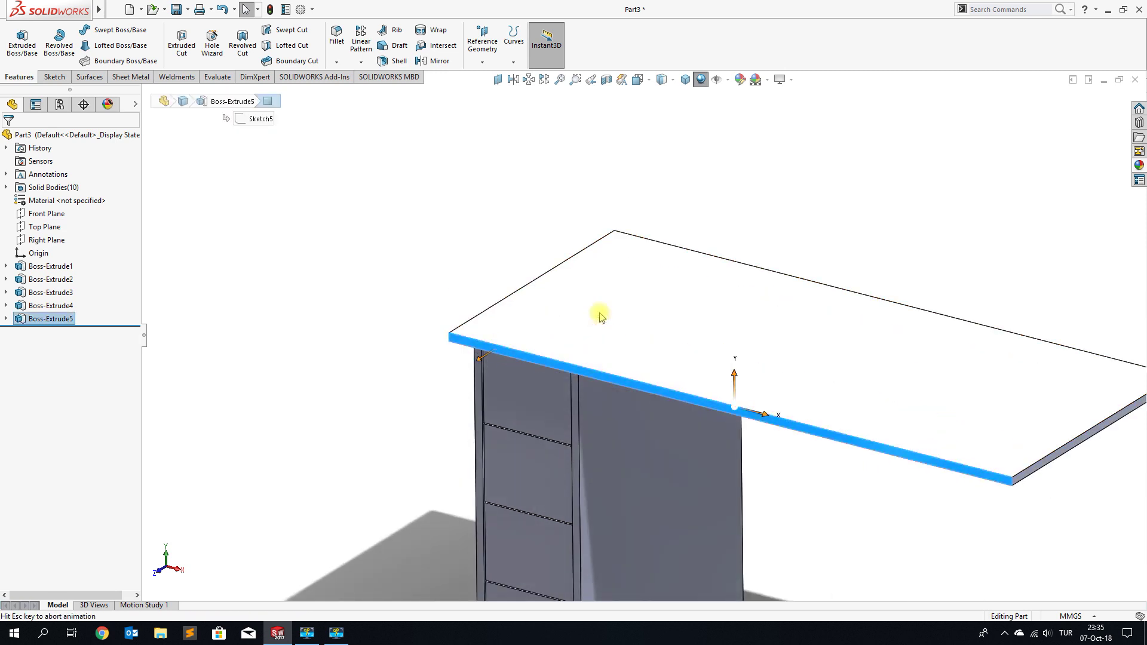
scroll(523, 227, "up", 2)
scroll(568, 176, "up", 1)
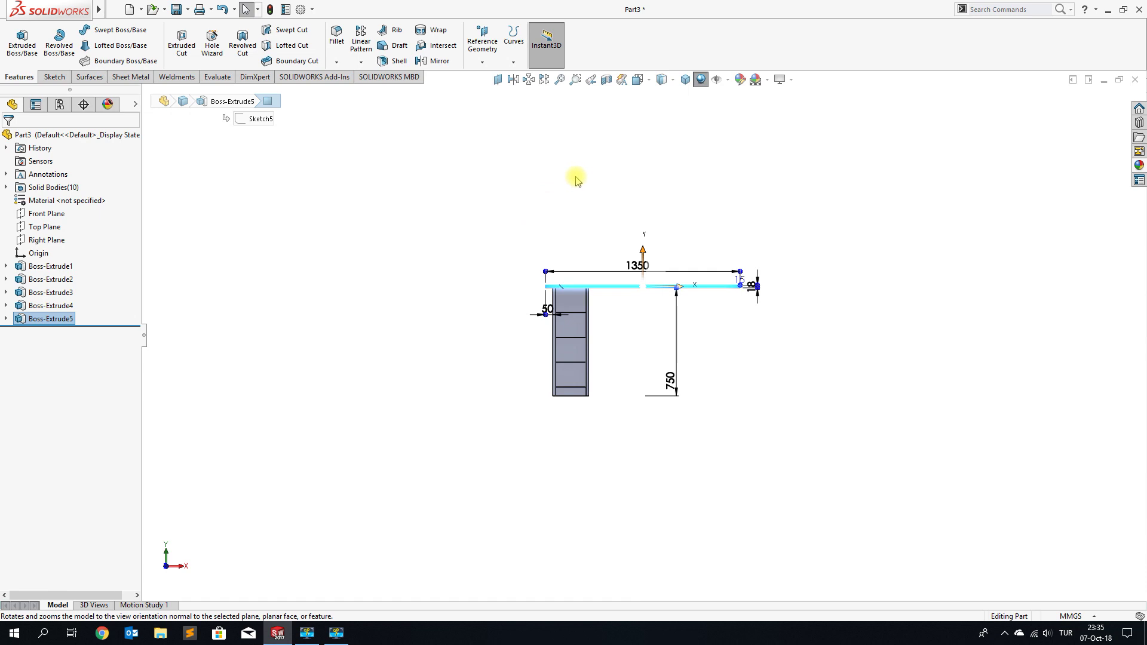
scroll(601, 157, "down", 1)
scroll(602, 154, "down", 1)
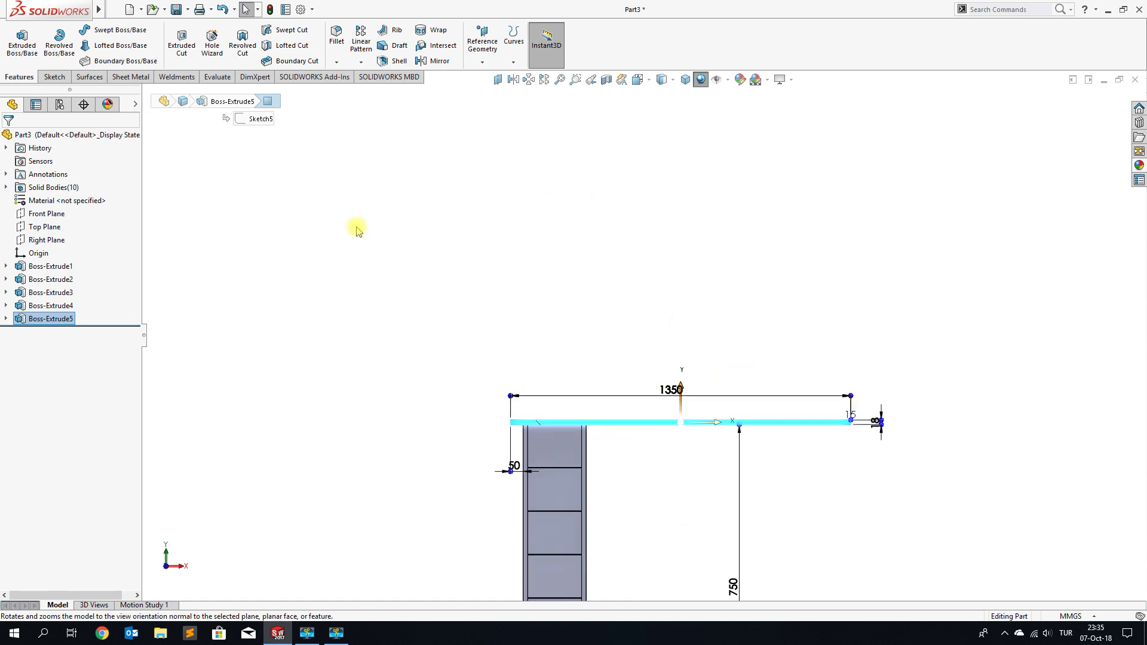
left_click(55, 77)
left_click(17, 42)
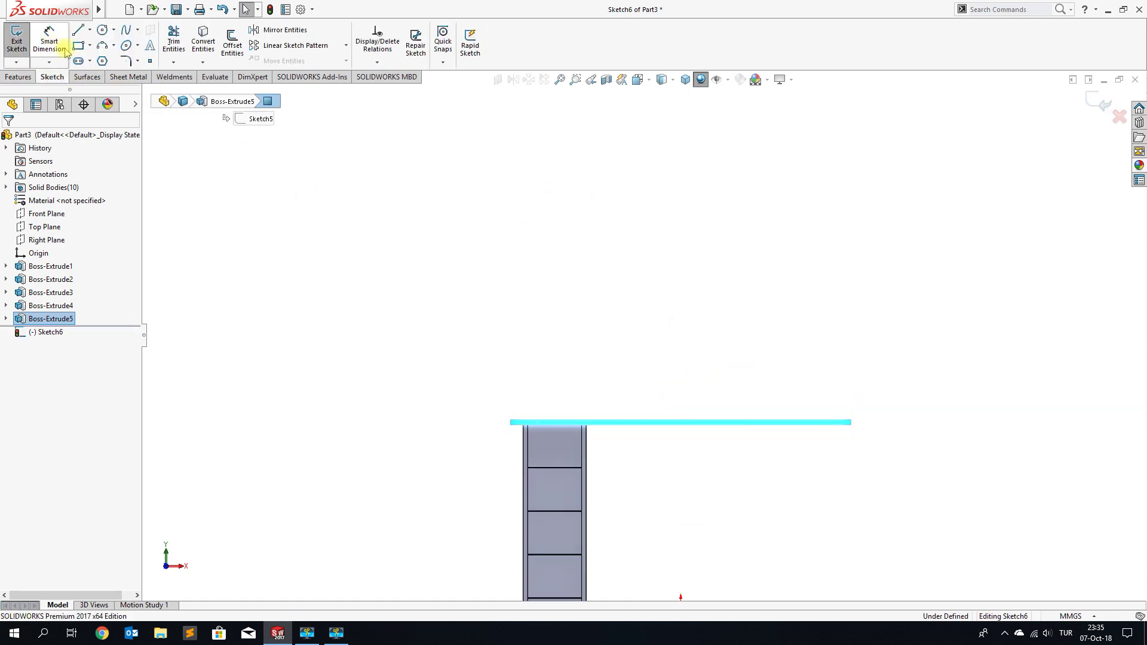
Draw a tall, thin rectangle rising from the tabletop's left end.
left_click(77, 47)
scroll(573, 382, "down", 2)
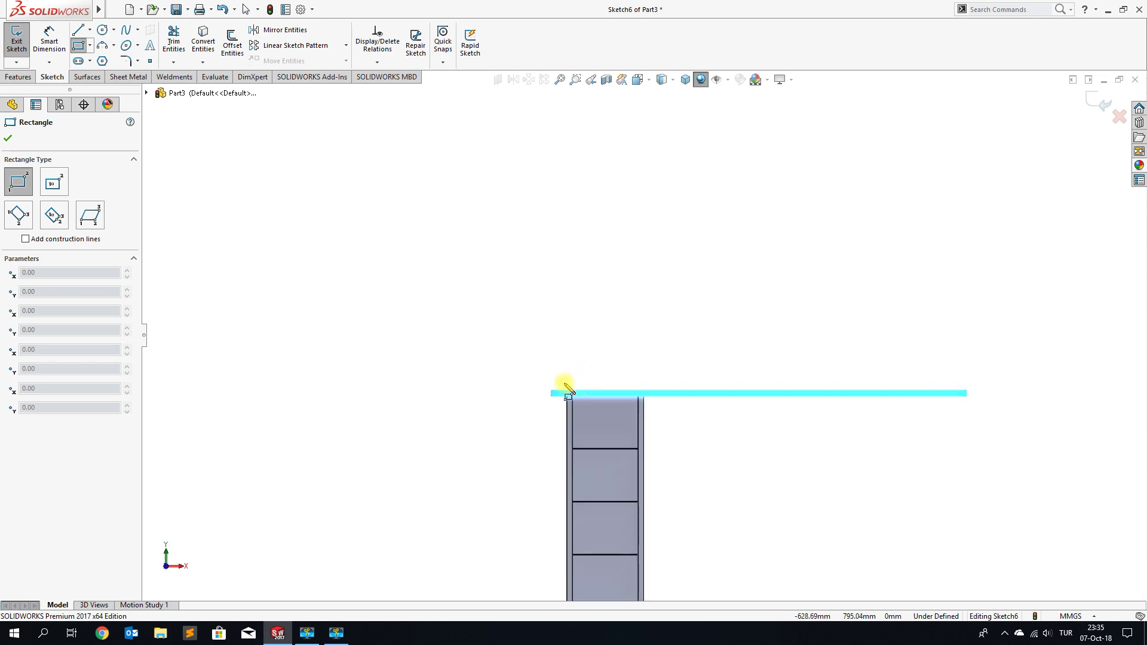
left_click(552, 393)
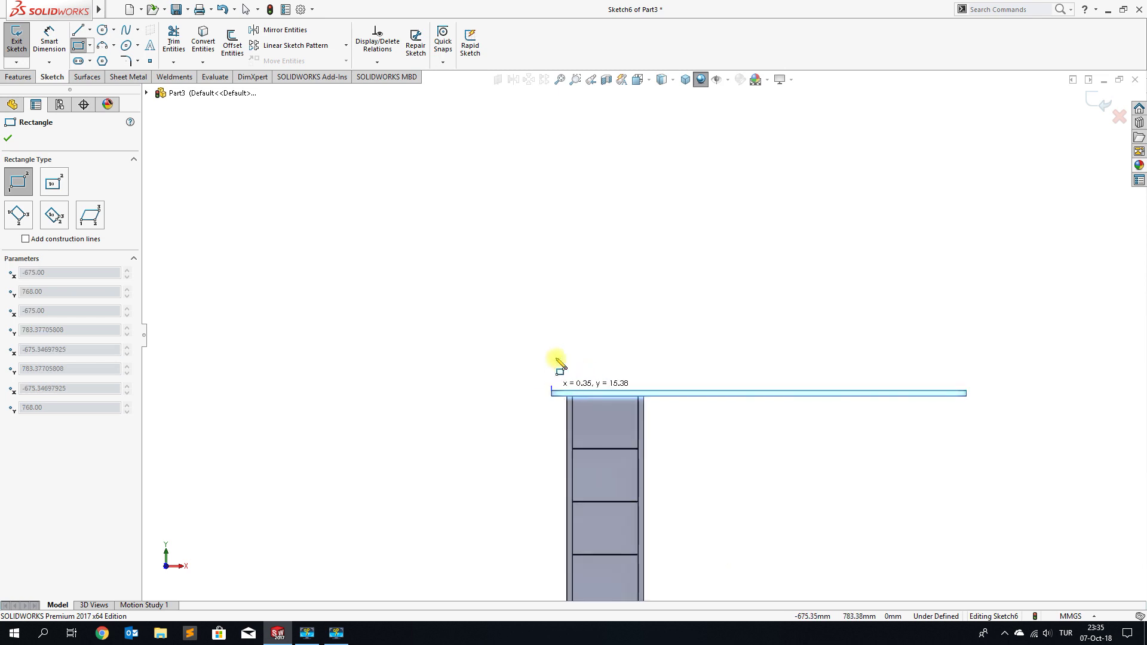
scroll(571, 275, "up", 3)
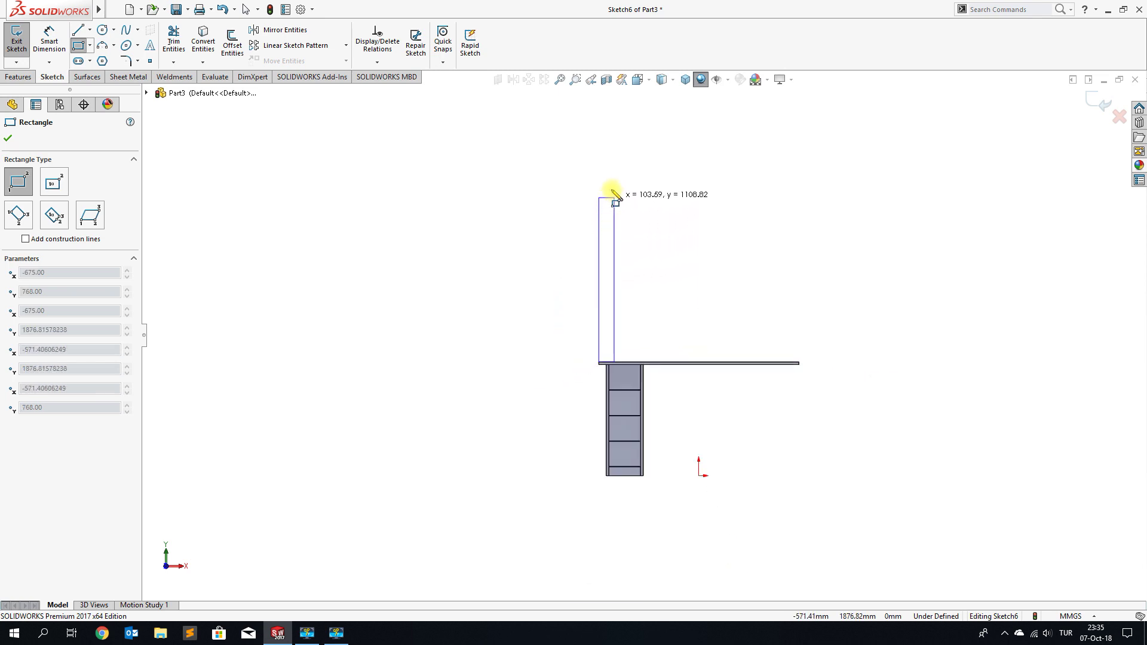
left_click(606, 161)
right_click(622, 214)
left_click(636, 223)
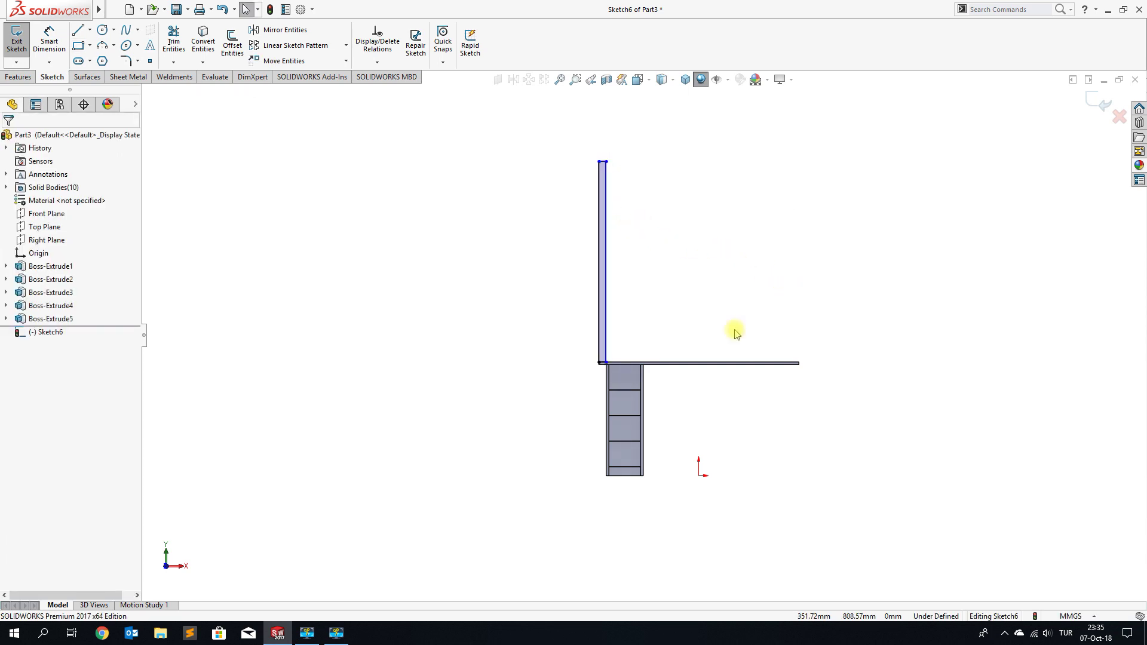
Dimension the upright rectangle's height to 2000 mm.
left_click(49, 39)
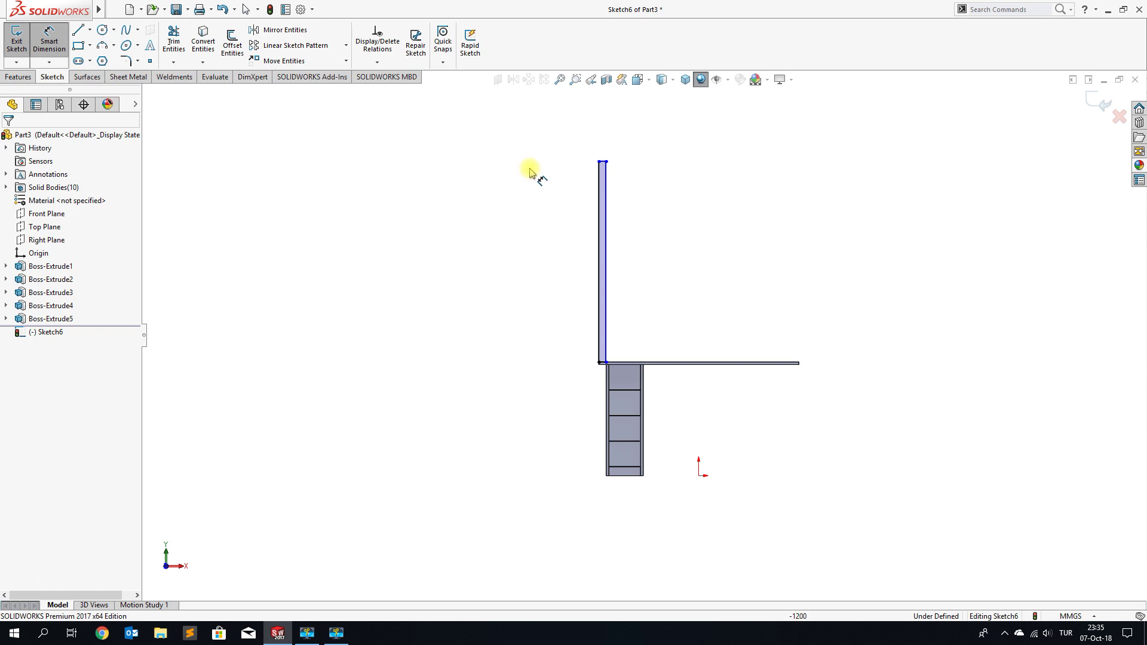
scroll(603, 165, "down", 3)
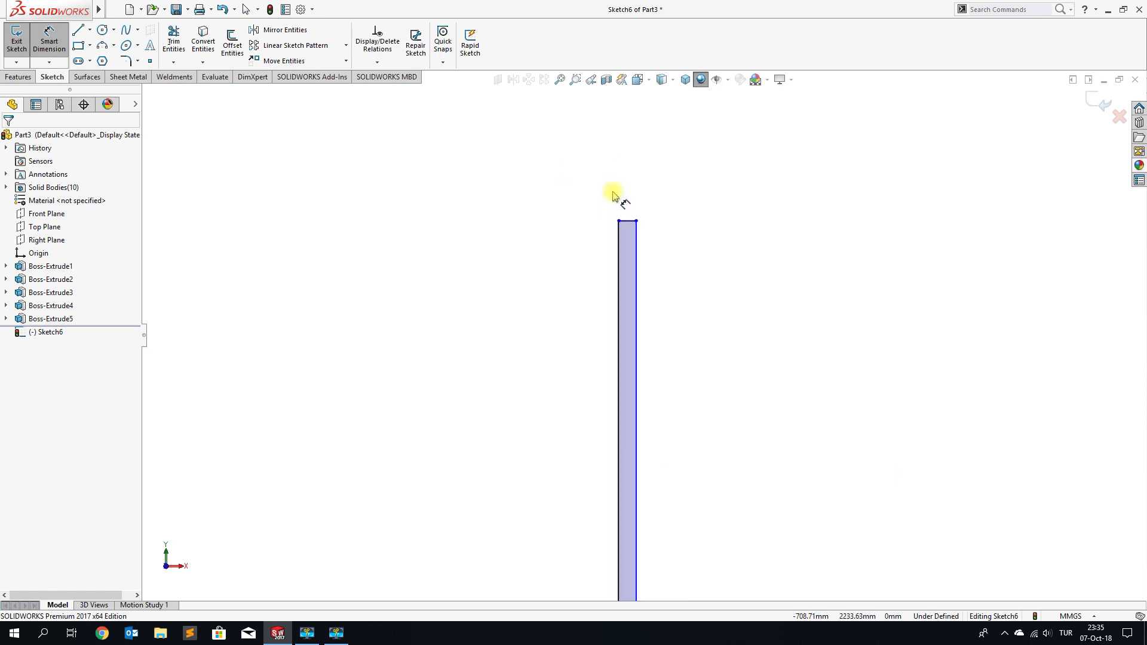
left_click(625, 226)
scroll(630, 245, "up", 3)
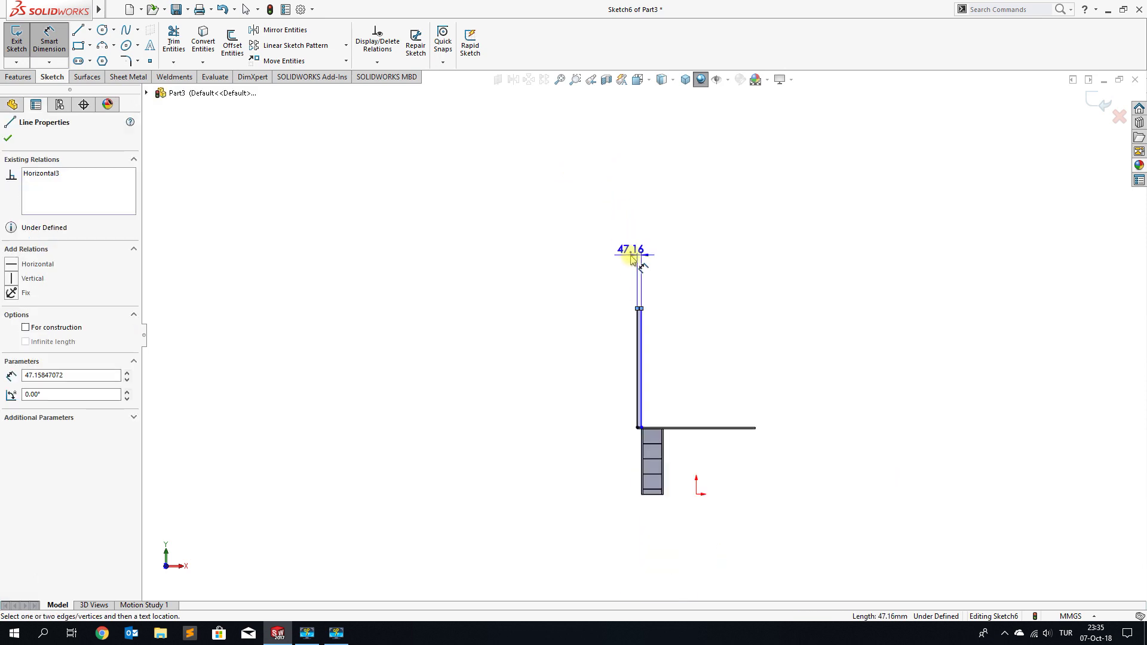
left_click(687, 468)
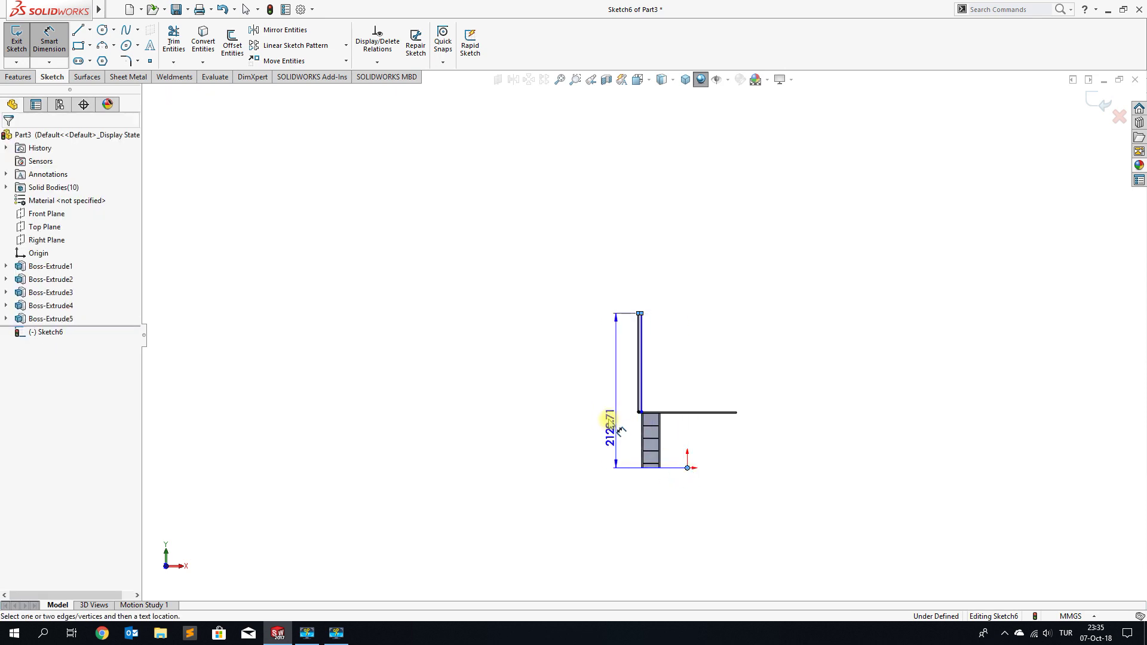
left_click(608, 424)
type("2")
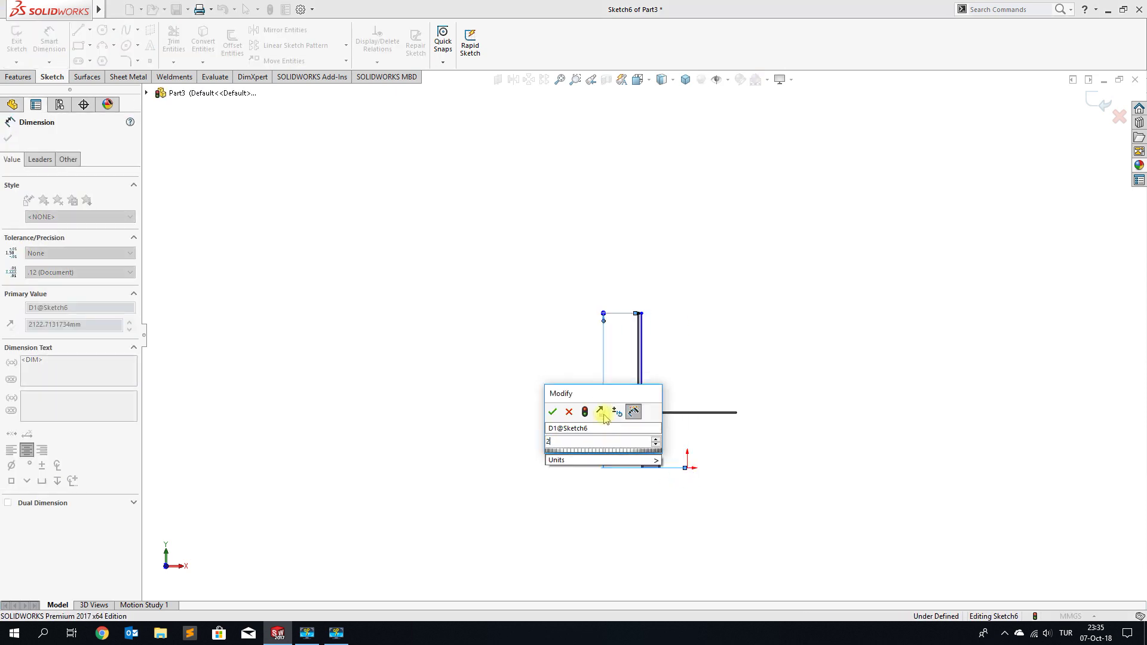
type("000")
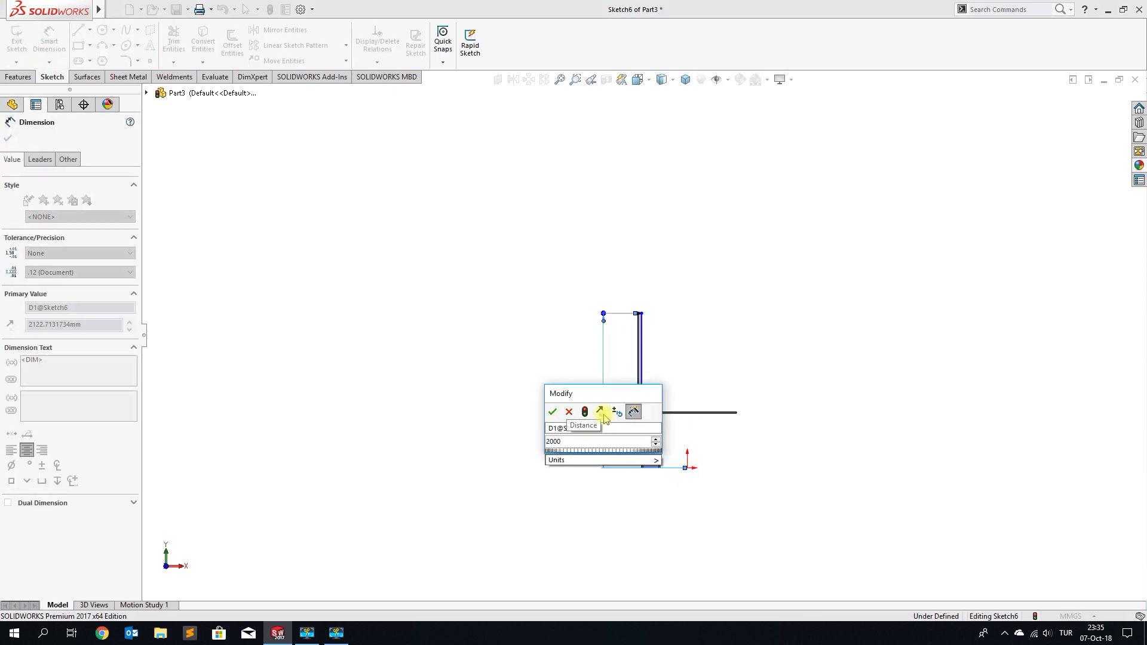
key("Return")
left_click(551, 373)
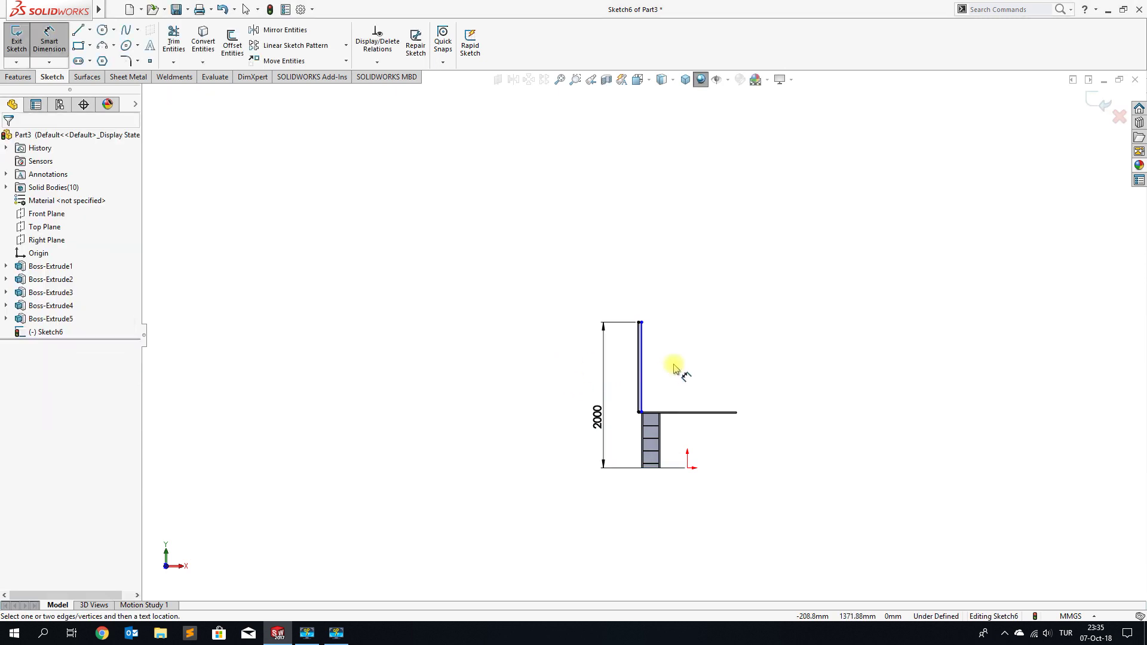
Dimension the upright's width to 18 mm, then orbit to view the desk in 3D.
scroll(674, 368, "down", 2)
scroll(651, 351, "down", 3)
left_click(559, 351)
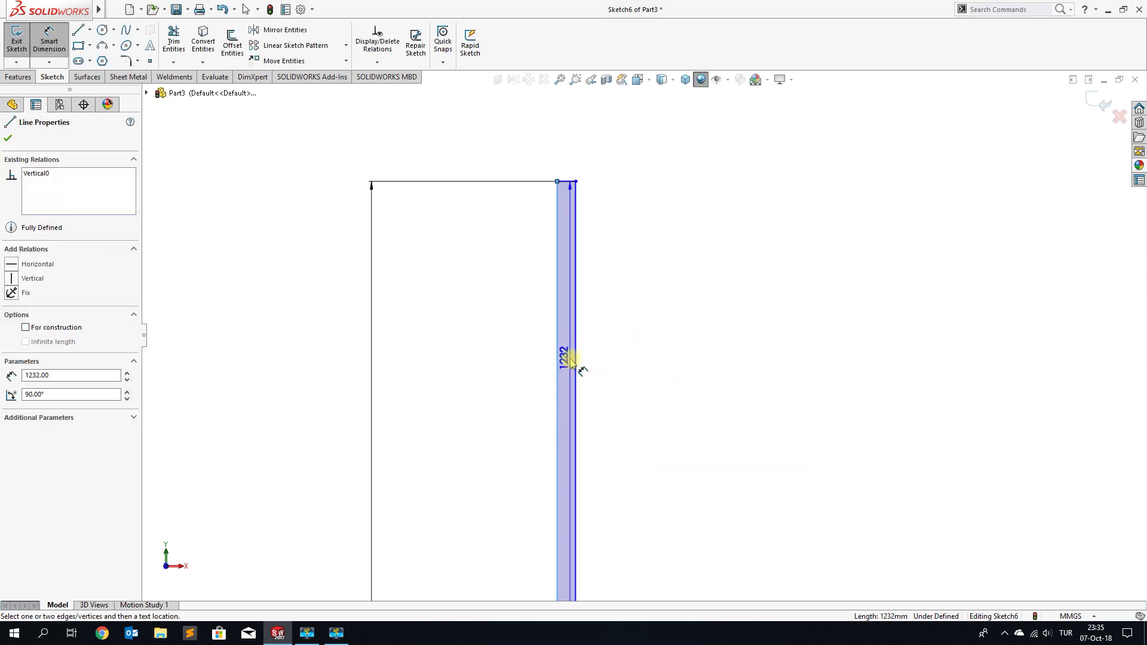
left_click(575, 362)
left_click(634, 366)
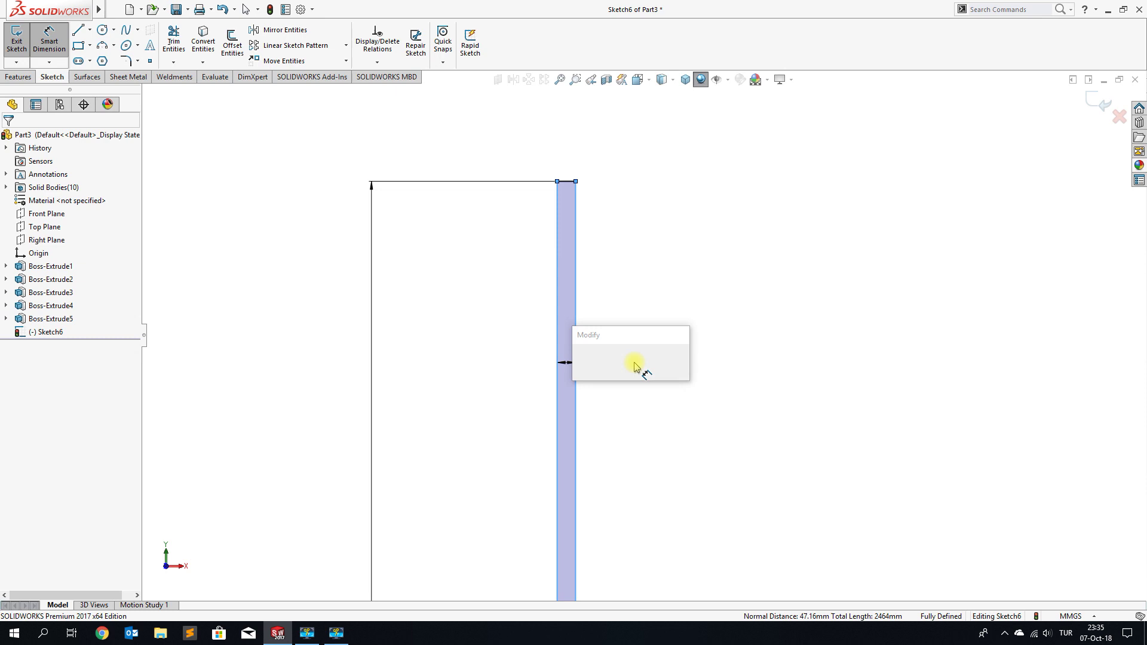
type("18")
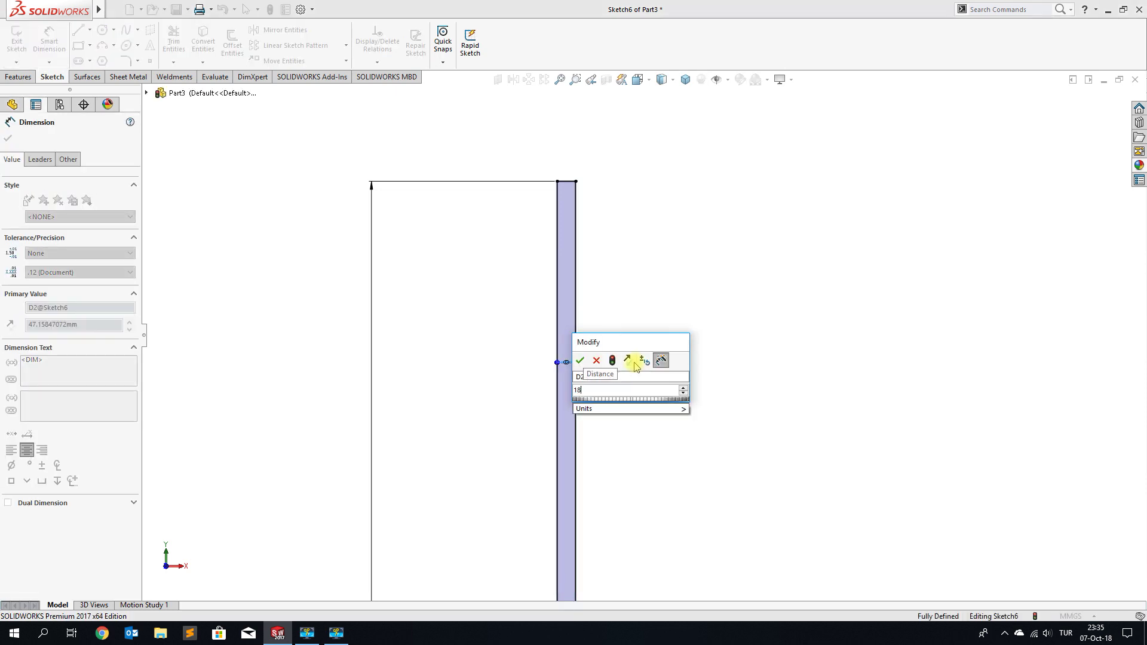
key("Return")
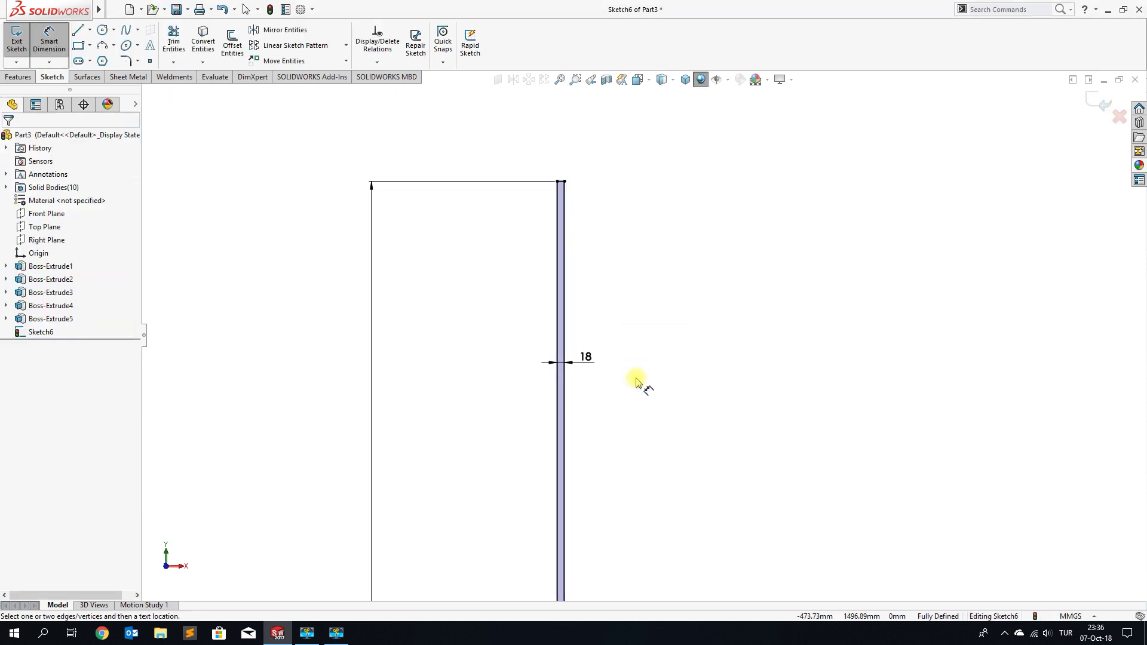
scroll(637, 382, "up", 3)
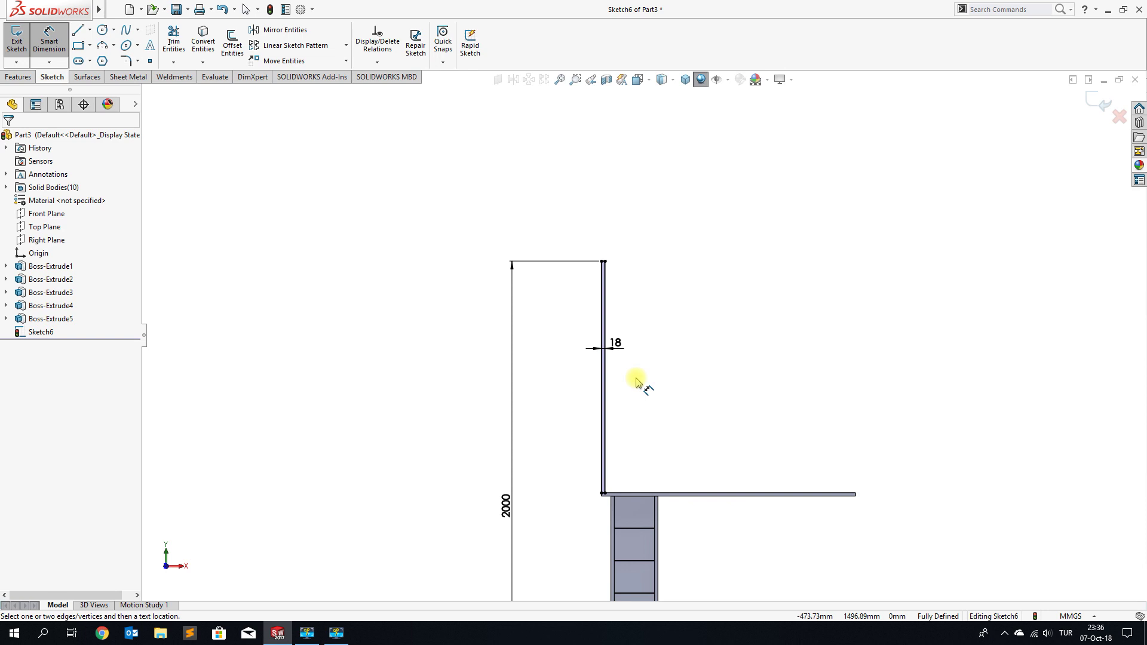
scroll(637, 382, "up", 2)
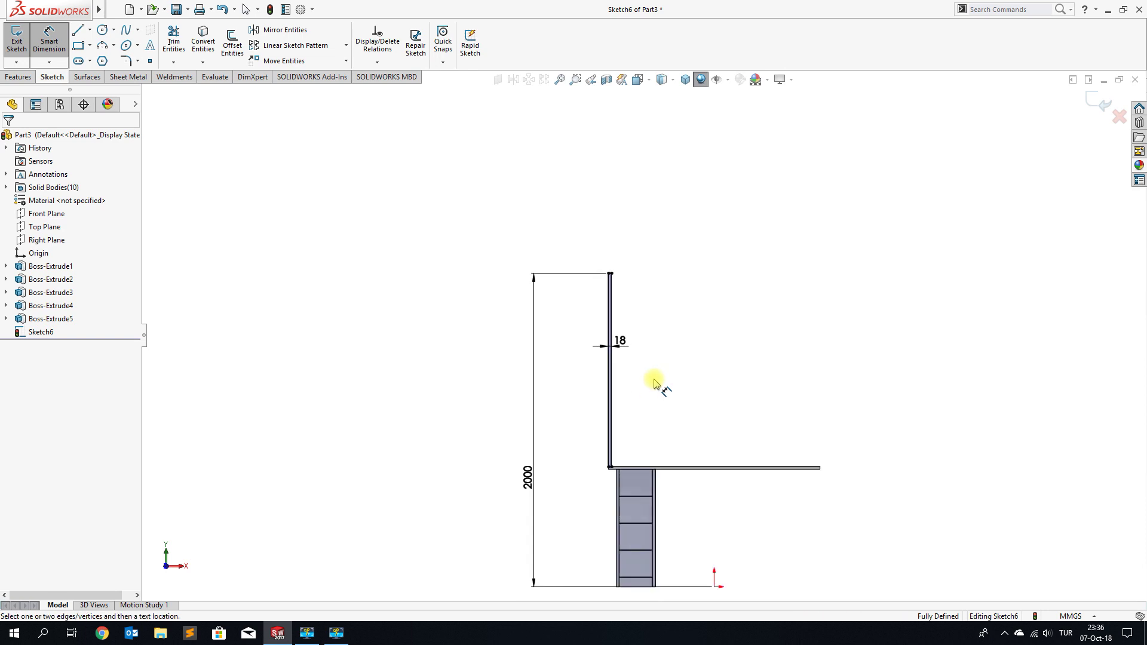
mouse_move(646, 391)
middle_mouse_down()
mouse_move(610, 441)
mouse_move(617, 452)
middle_mouse_up()
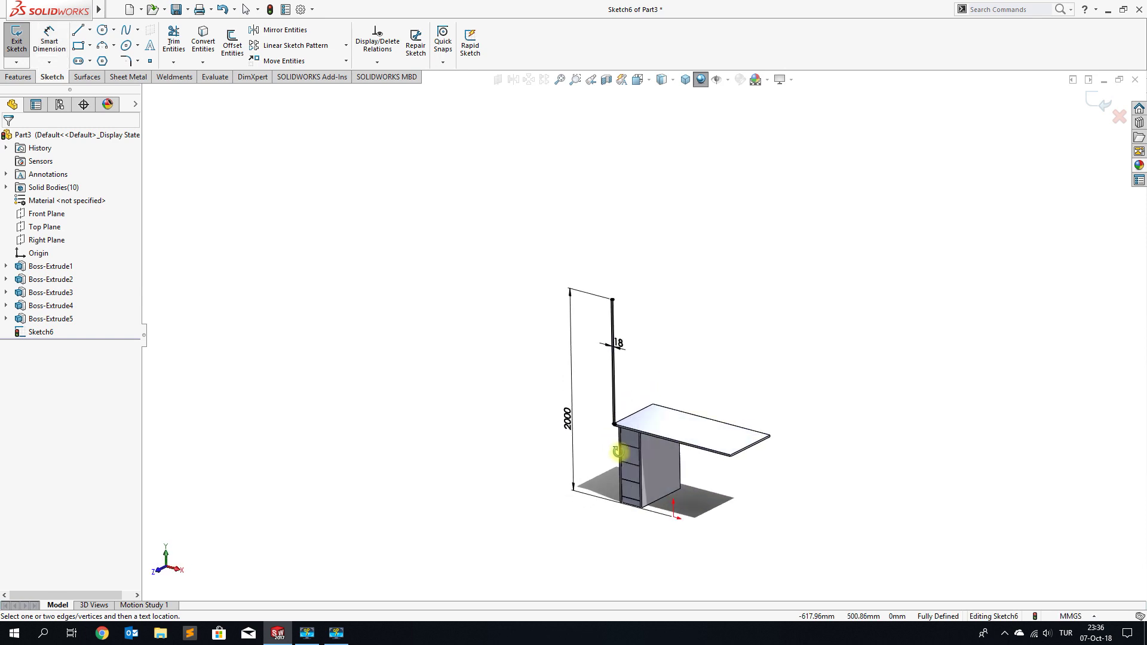
scroll(660, 401, "down", 3)
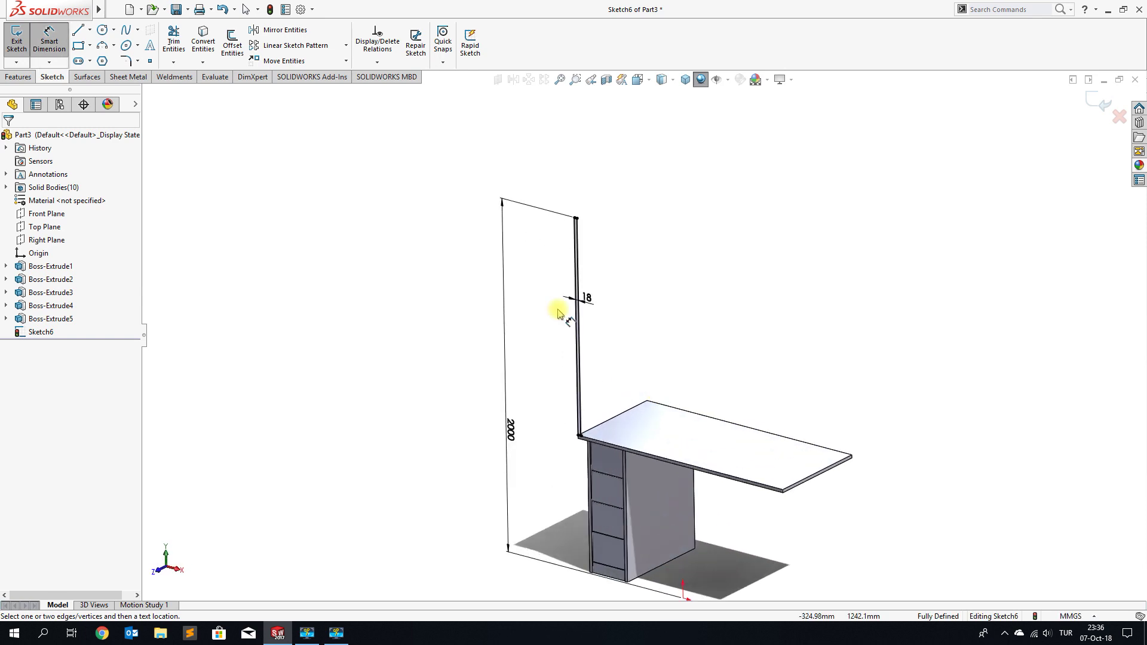
Extrude the upright profile in reverse, Up To Surface at the desk's edge face.
left_click(18, 77)
left_click(23, 42)
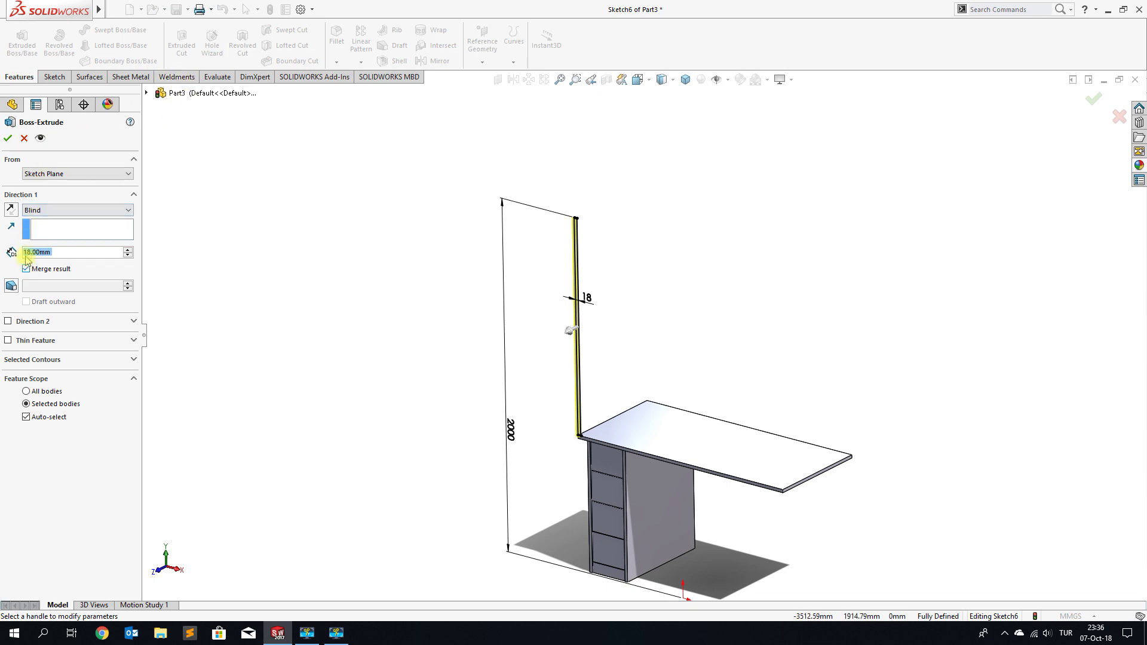
type("18")
left_click(11, 210)
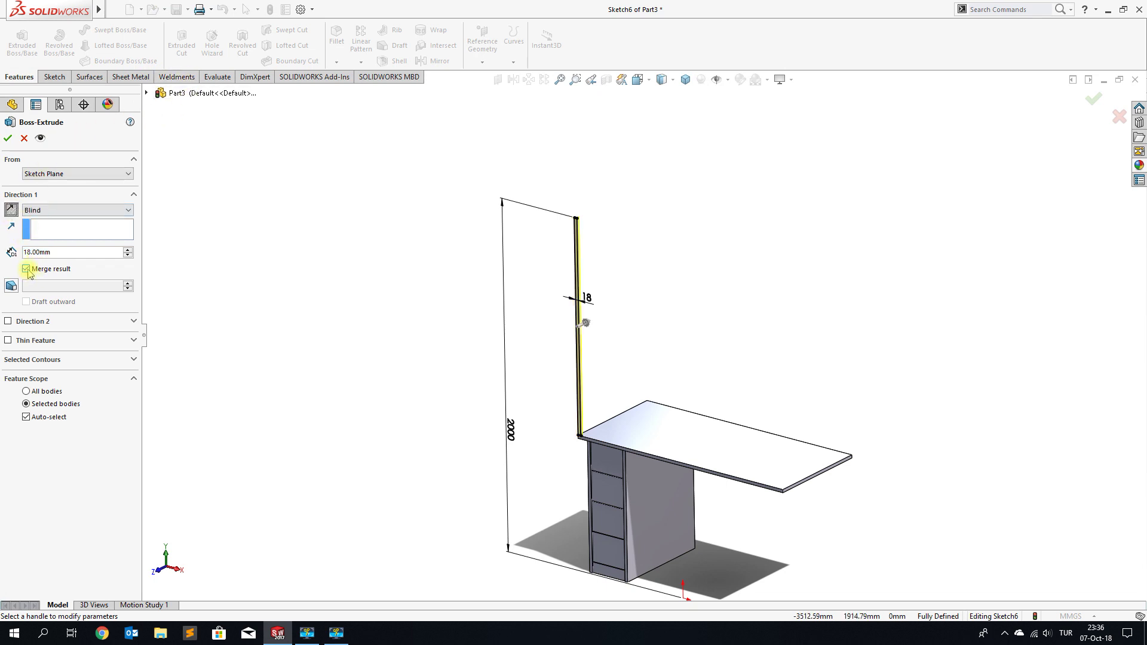
left_click(78, 210)
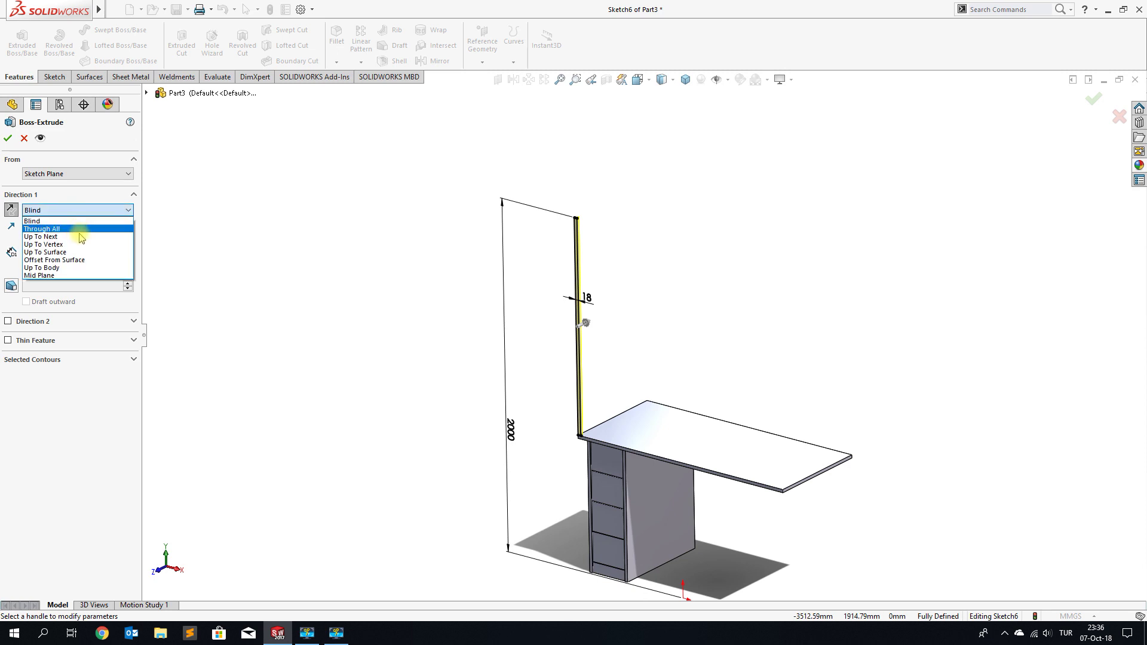
left_click(80, 253)
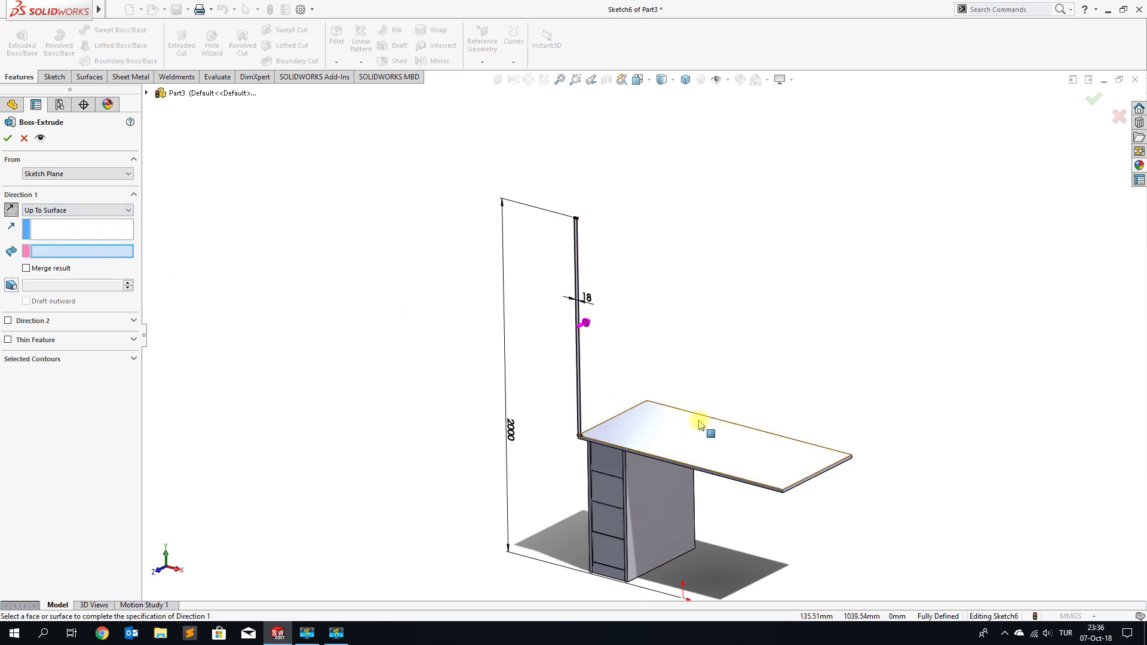
middle_click_drag(697, 422, 618, 496)
scroll(834, 362, "up", 5)
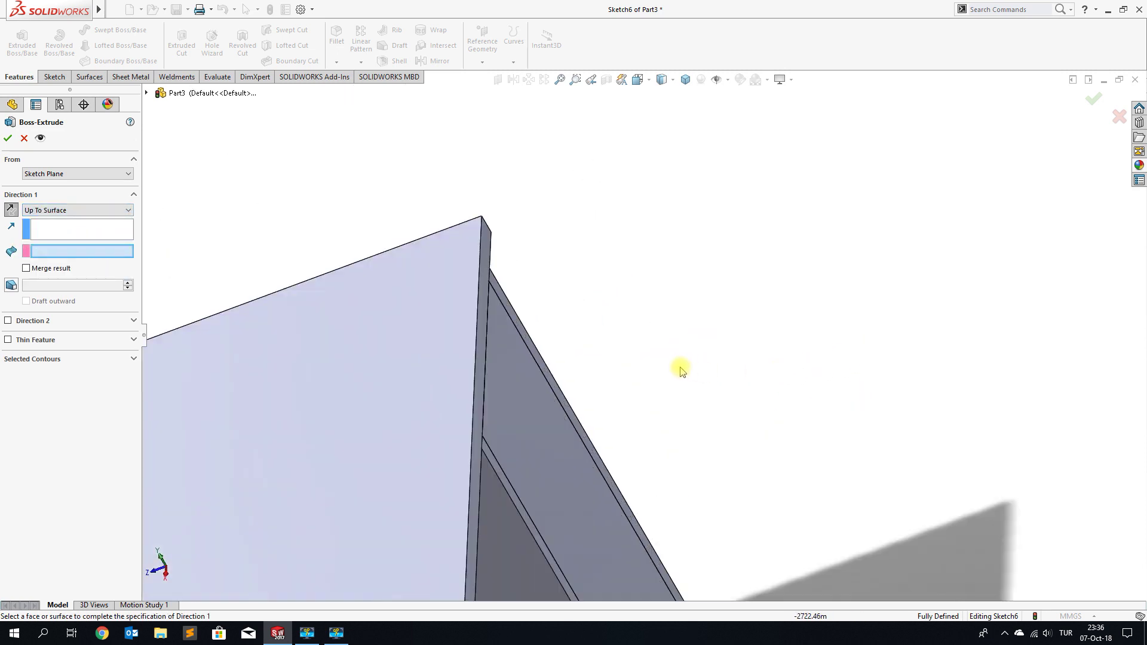
left_click(486, 267)
left_click(7, 139)
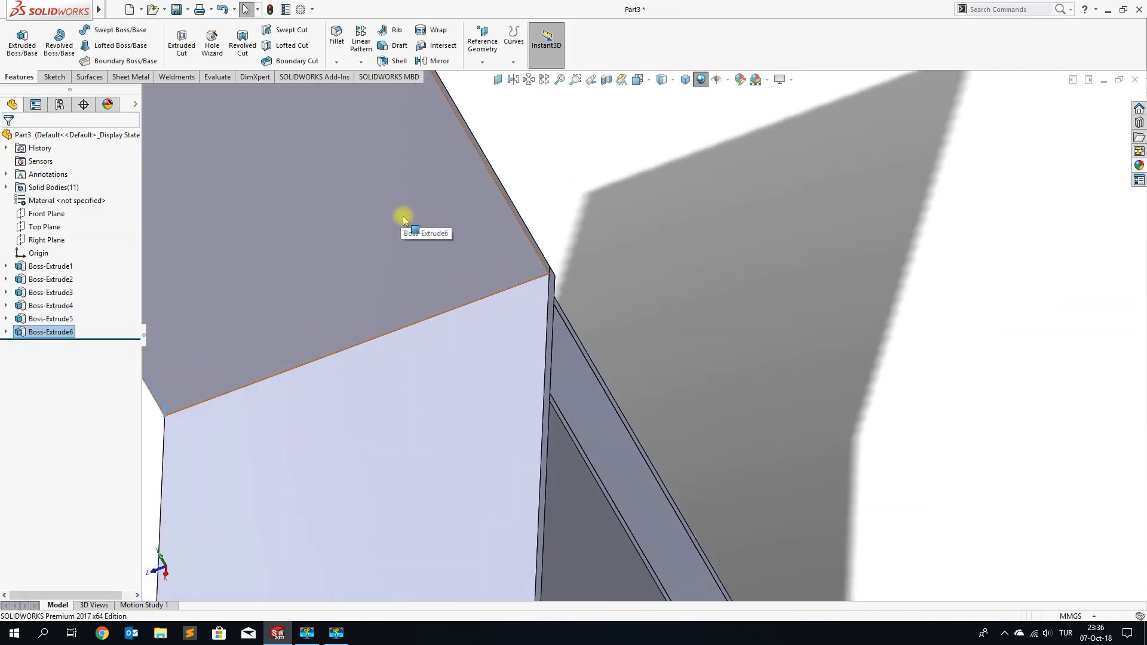
Return to an isometric view and select the tall panel's face.
scroll(406, 226, "up", 5)
scroll(448, 293, "up", 3)
mouse_move(482, 353)
middle_mouse_down()
mouse_move(612, 213)
mouse_move(582, 245)
middle_mouse_up()
key("Escape")
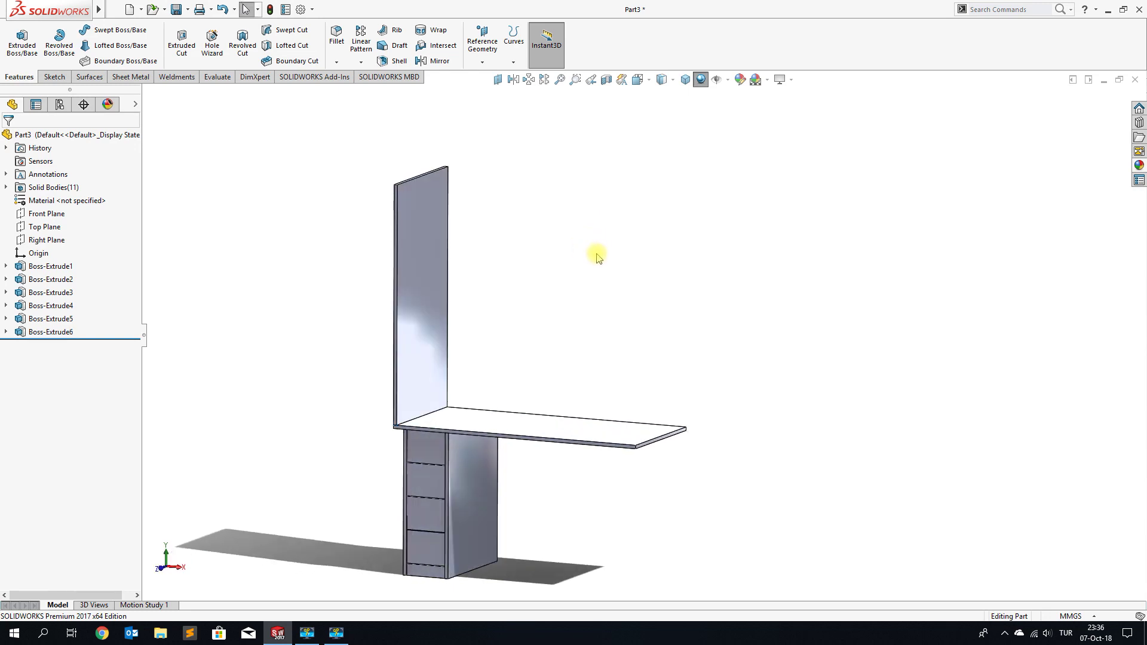
scroll(598, 257, "down", 2)
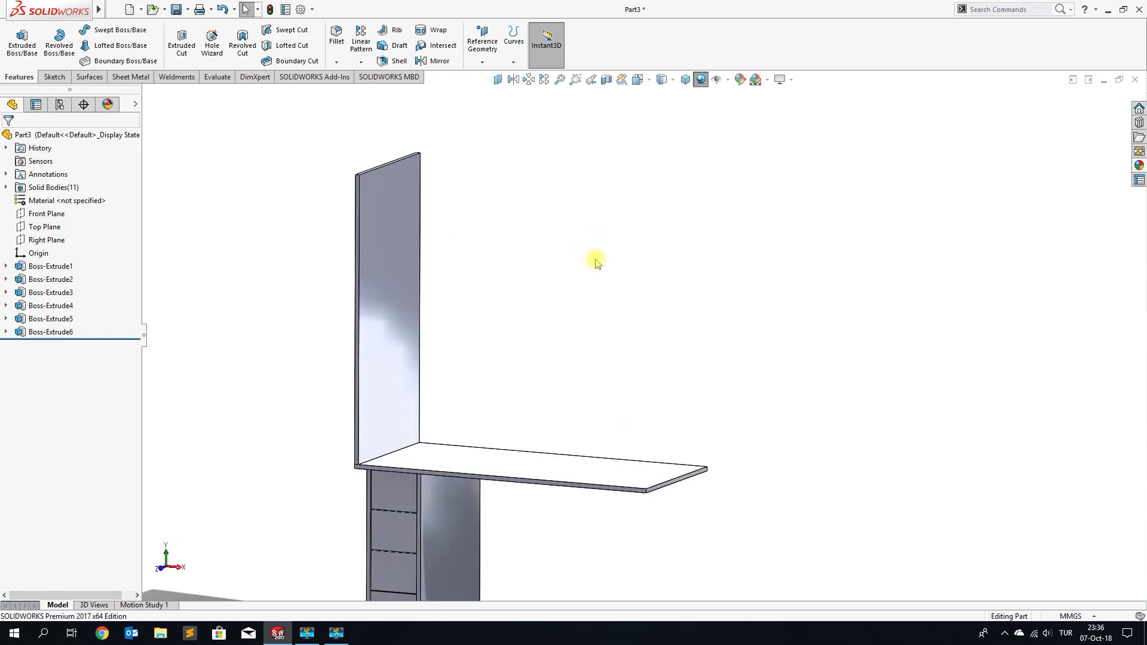
scroll(389, 185, "down", 3)
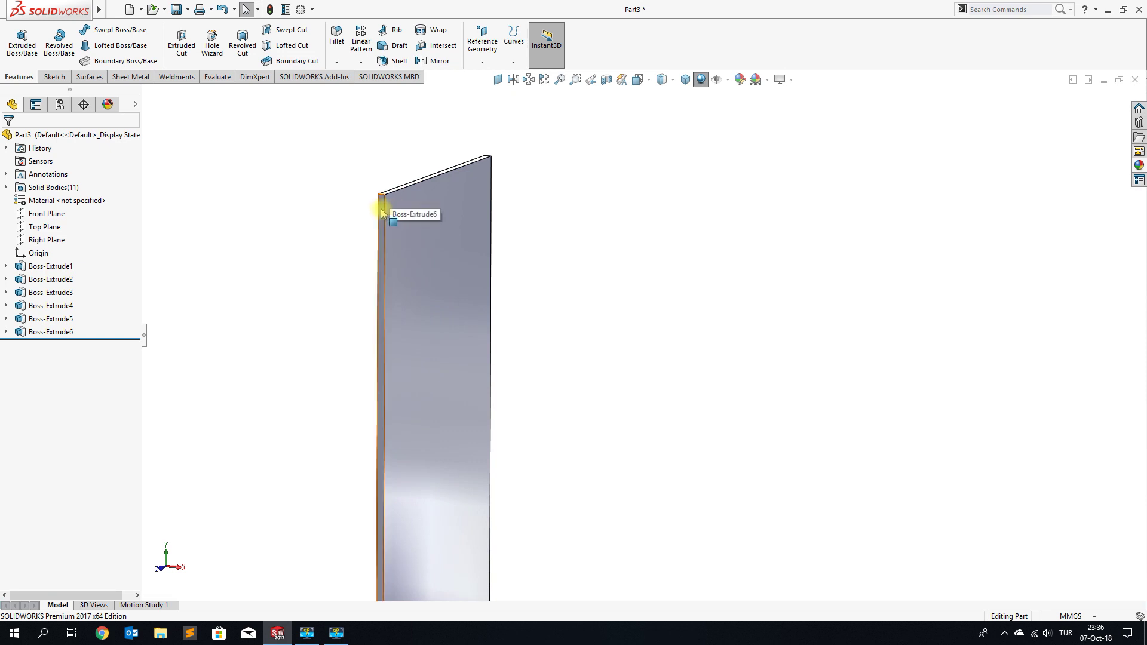
left_click(381, 212)
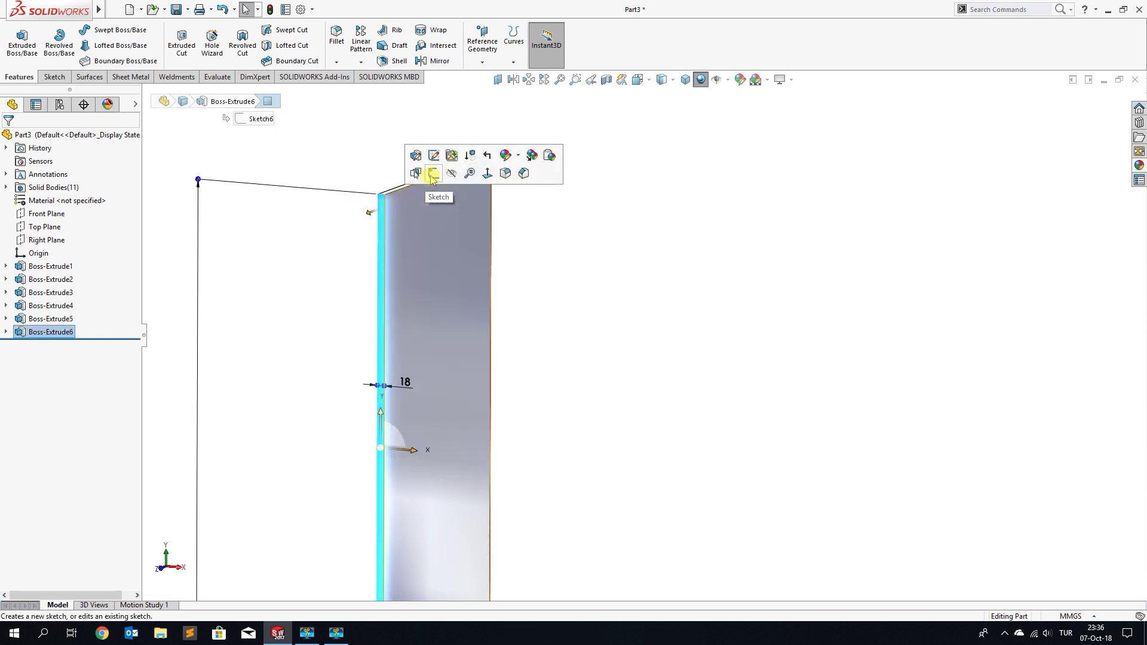
Start Sketch7 on the panel face and draw the first long shelf rectangle from its top corner.
left_click(432, 173)
key("ctrl+shift+z")
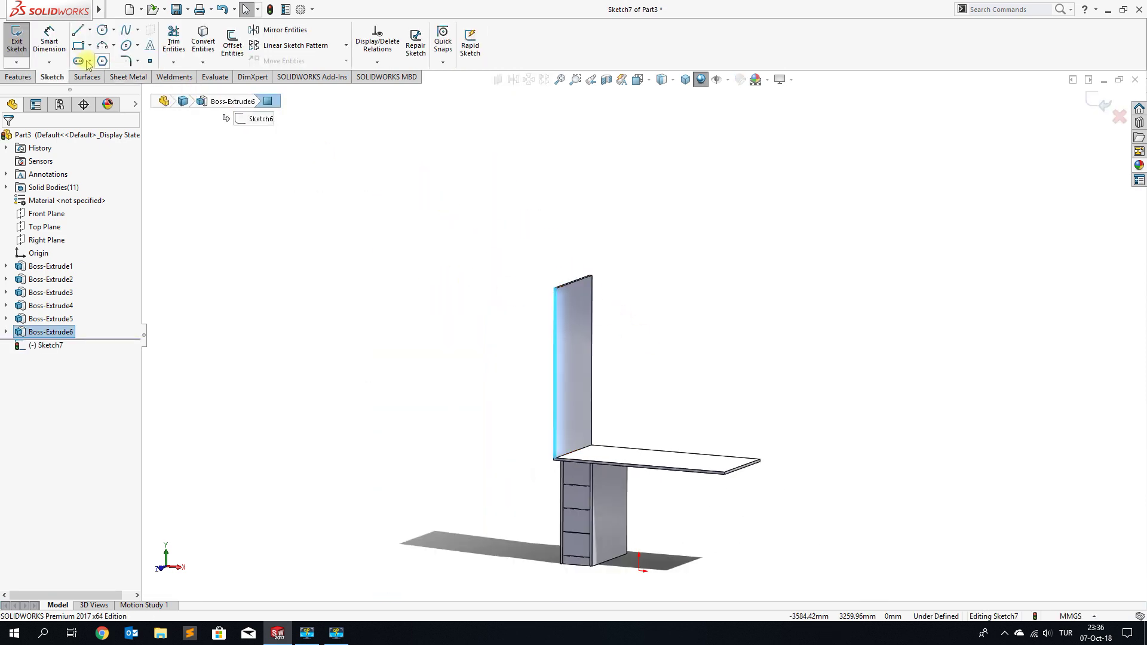
left_click(78, 46)
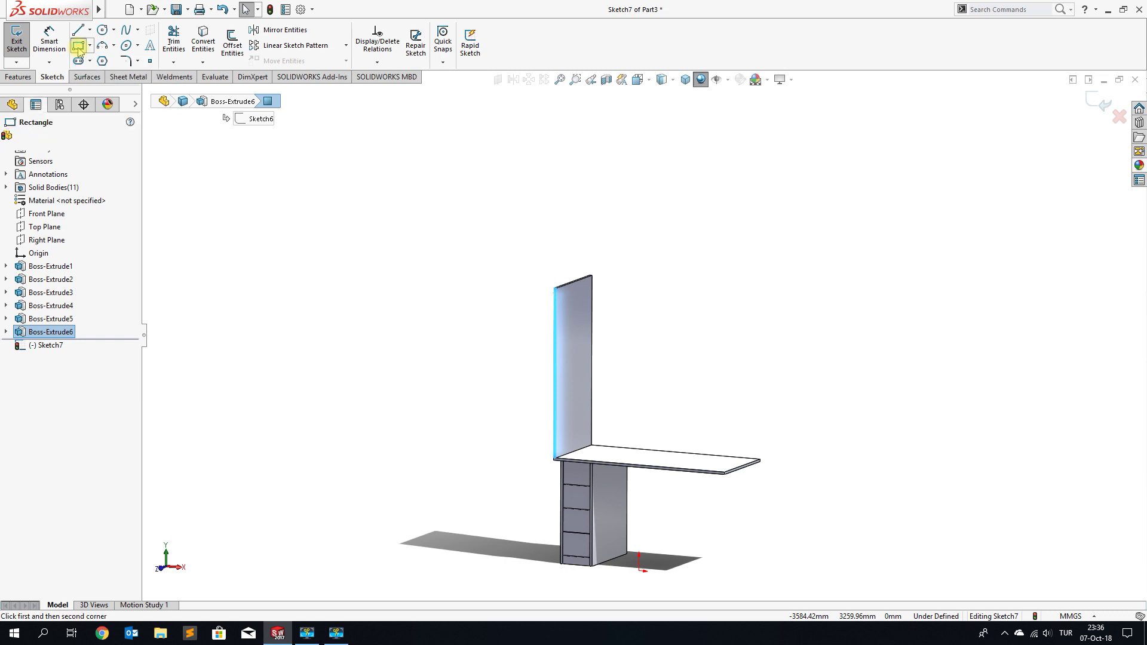
scroll(585, 308, "down", 5)
scroll(472, 272, "down", 1)
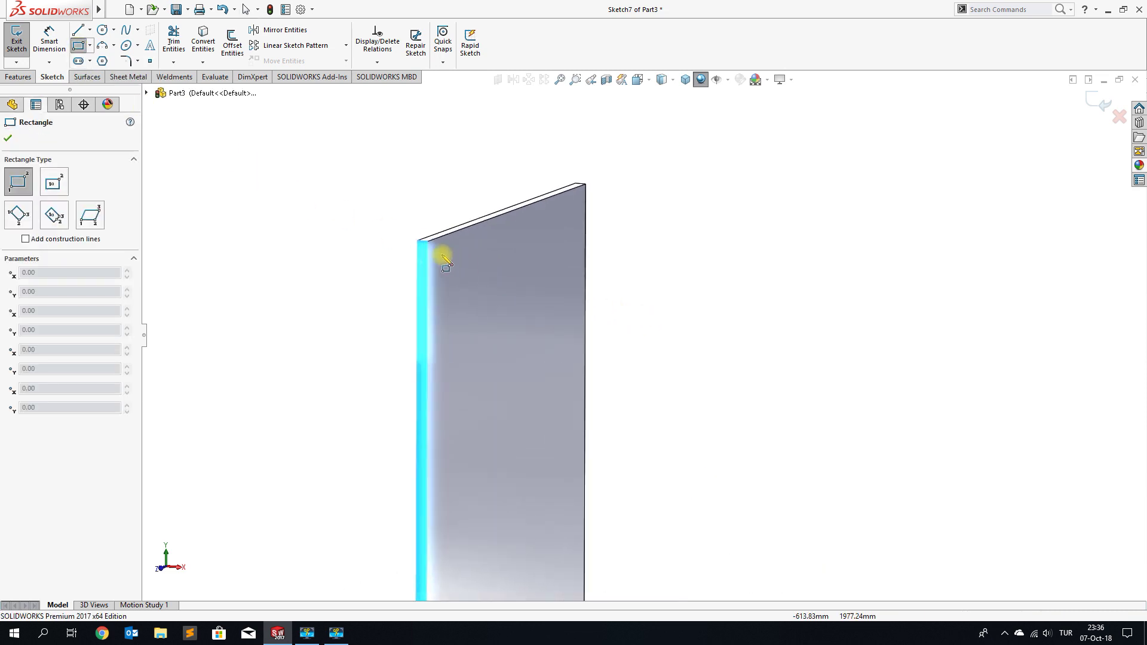
left_click(427, 242)
scroll(538, 279, "up", 3)
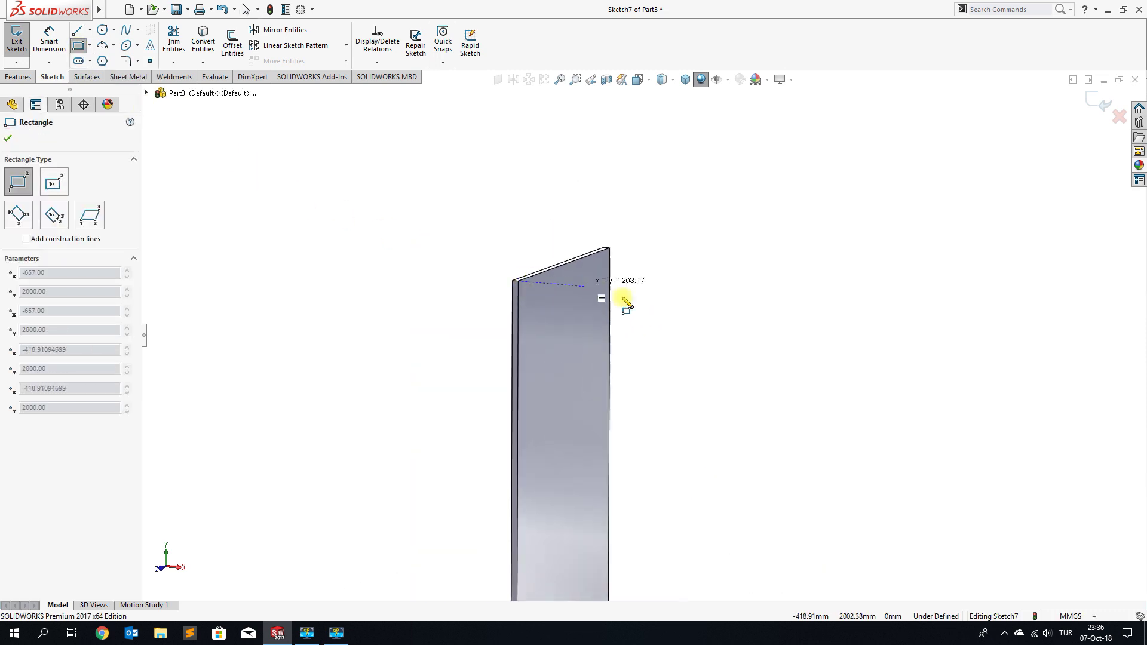
scroll(644, 308, "up", 3)
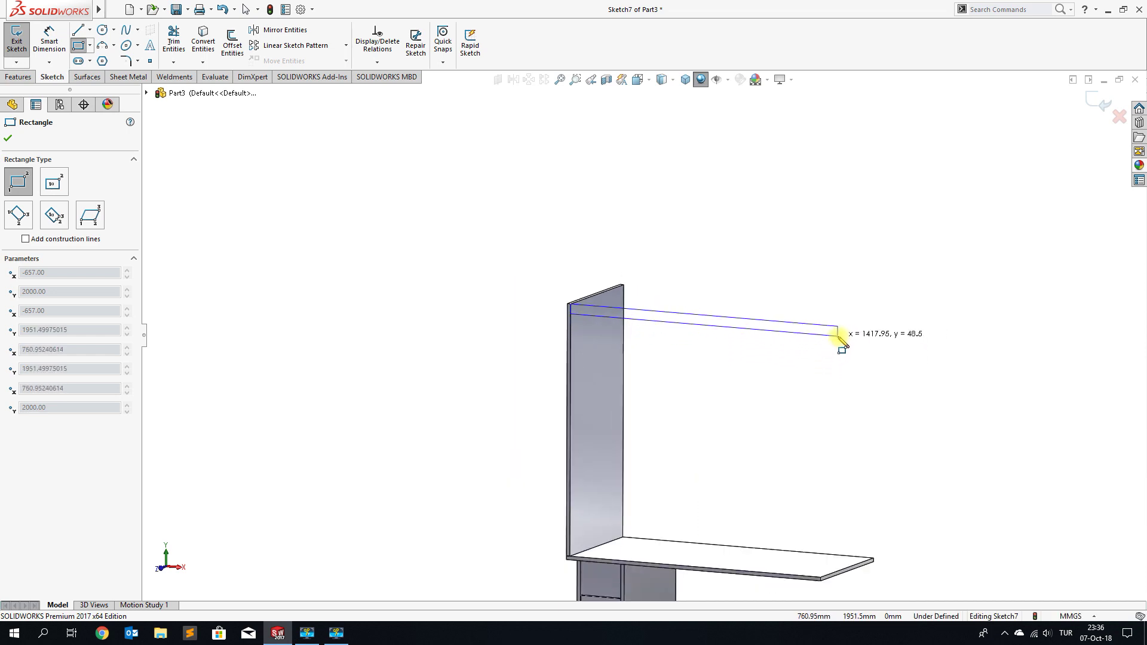
left_click(837, 336)
Draw the second and third long shelf rectangles from the panel edge.
scroll(716, 371, "down", 3)
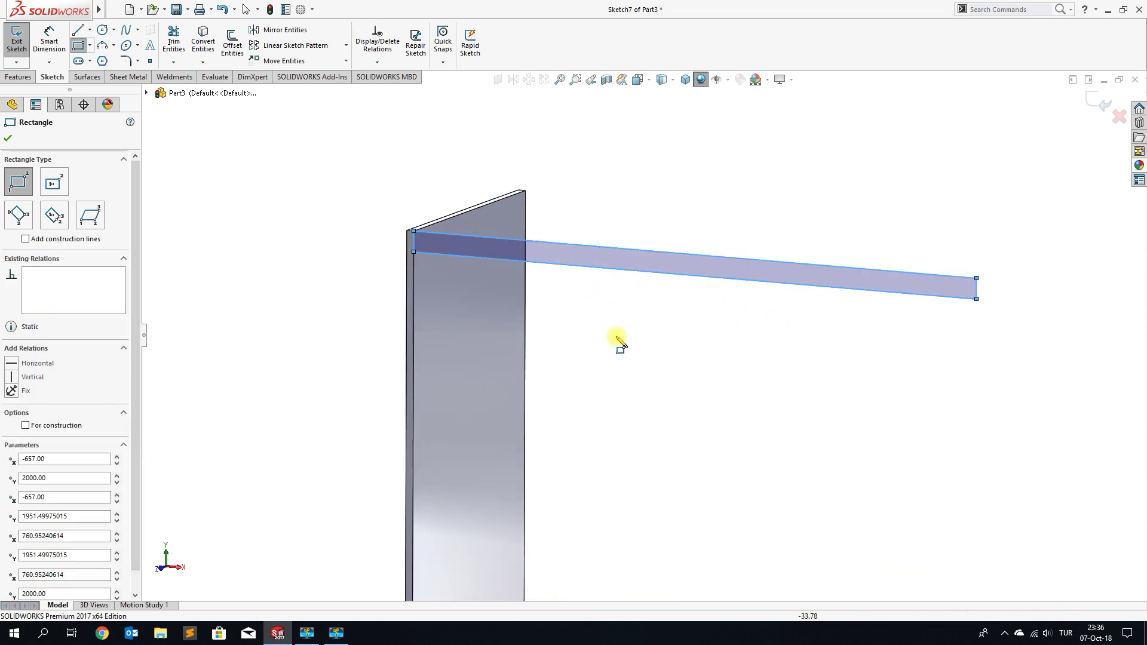
left_click(414, 316)
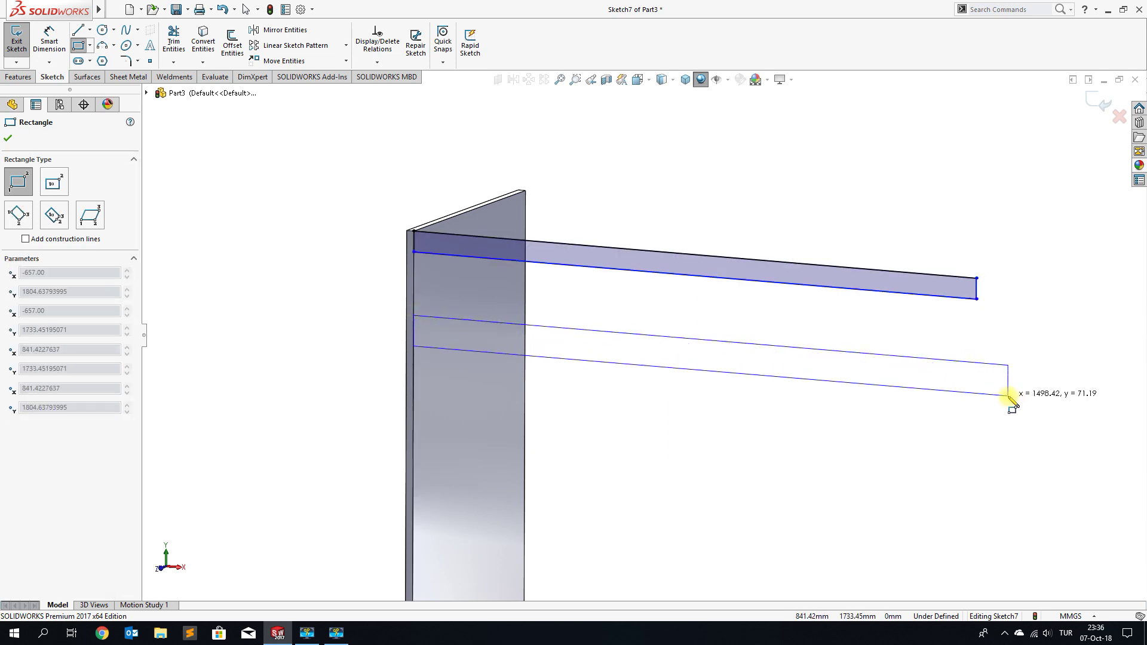
left_click(1009, 396)
scroll(782, 442, "up", 3)
scroll(771, 427, "up", 1)
scroll(592, 364, "down", 2)
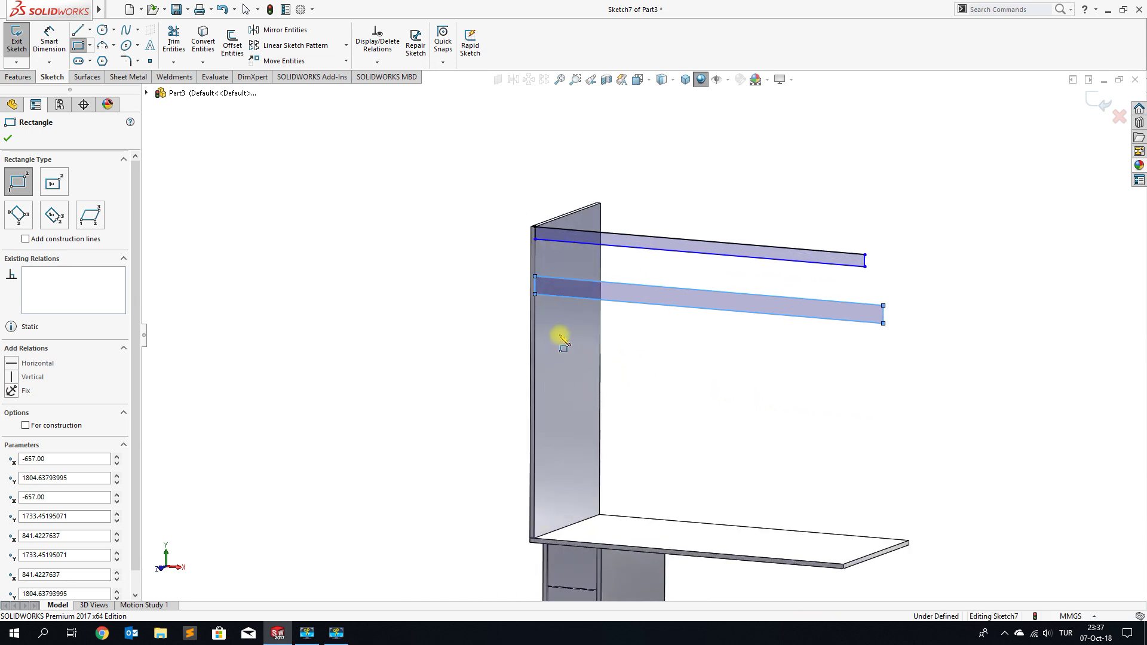
left_click(537, 329)
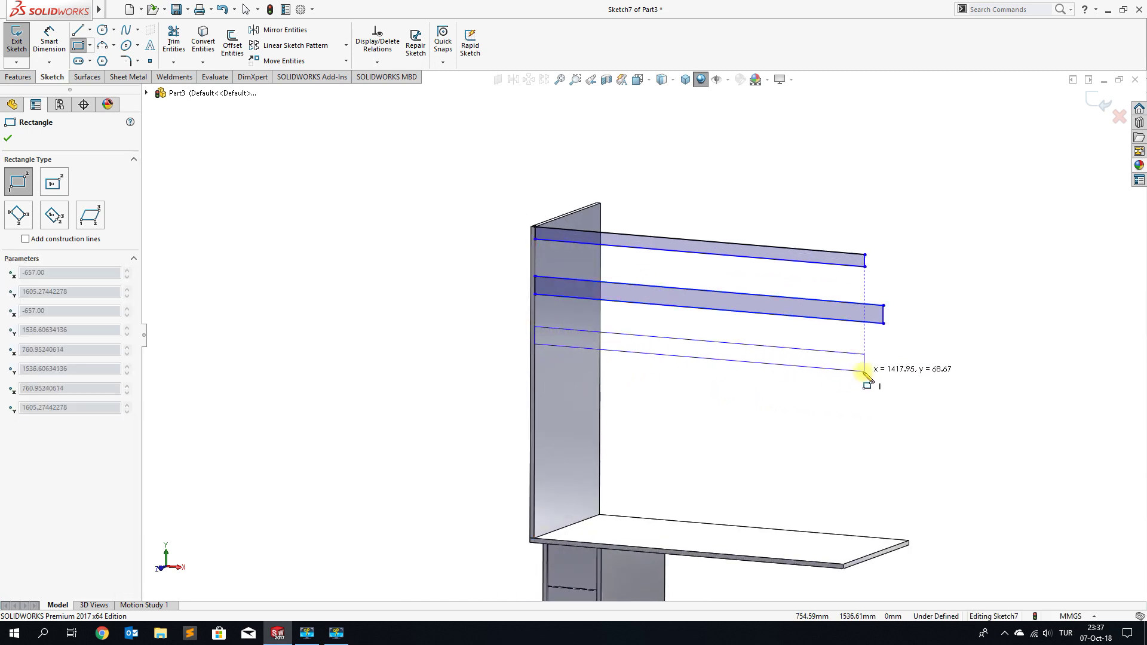
left_click(864, 371)
right_click(866, 373)
left_click(886, 383)
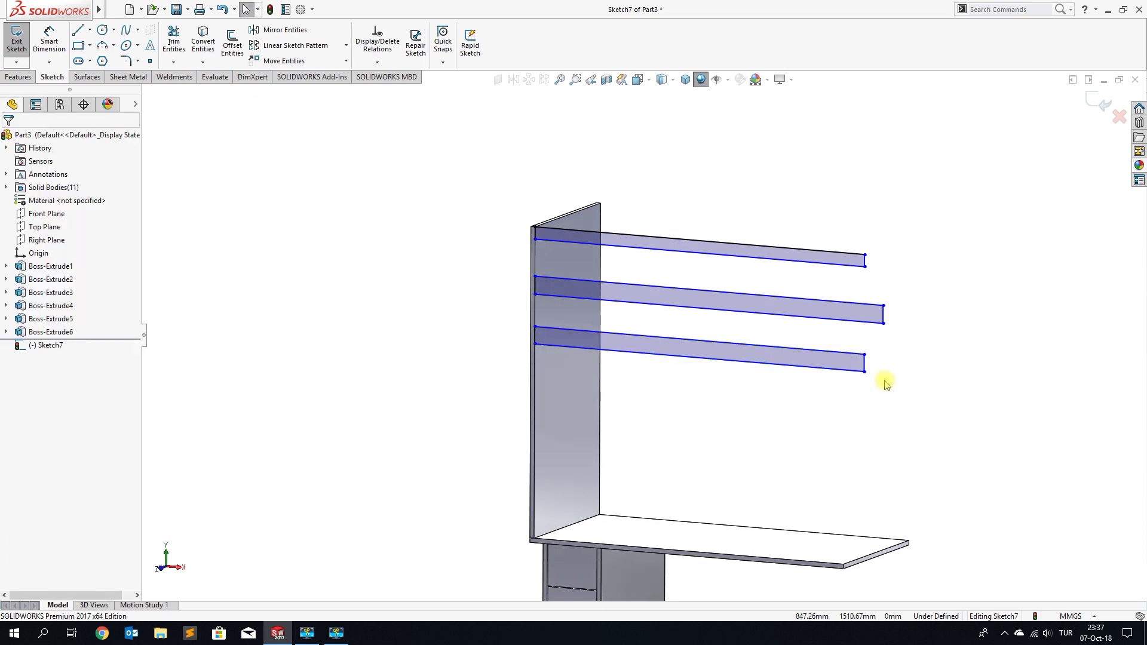
Make the outer ends of the three shelf rectangles equal.
key("f")
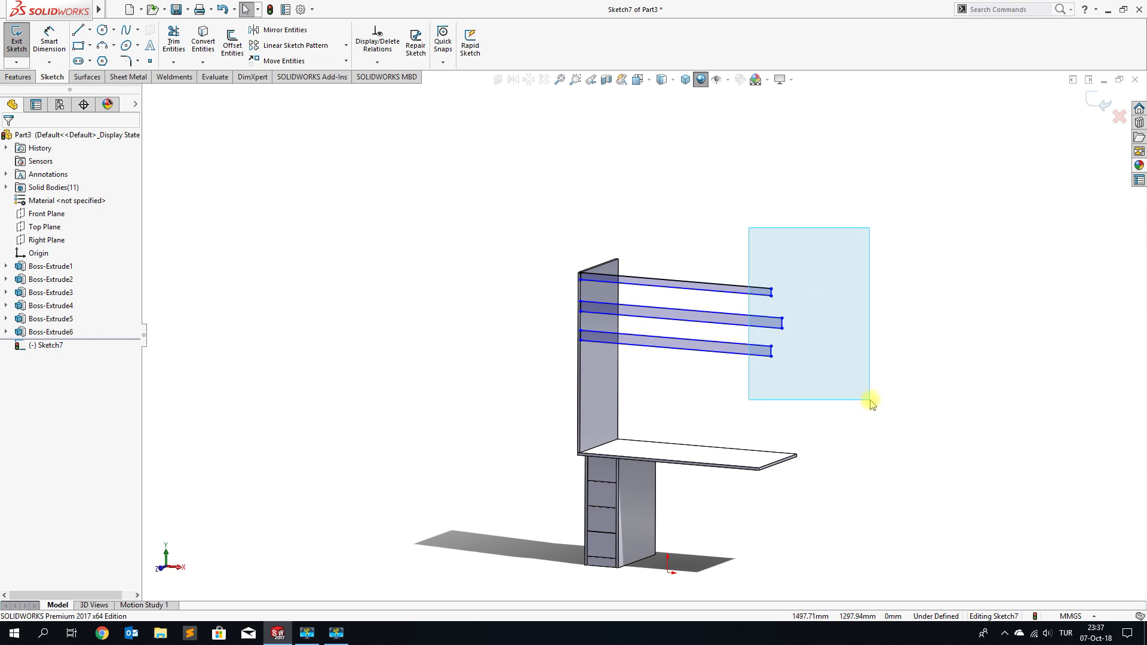
left_click_drag(747, 279, 870, 401)
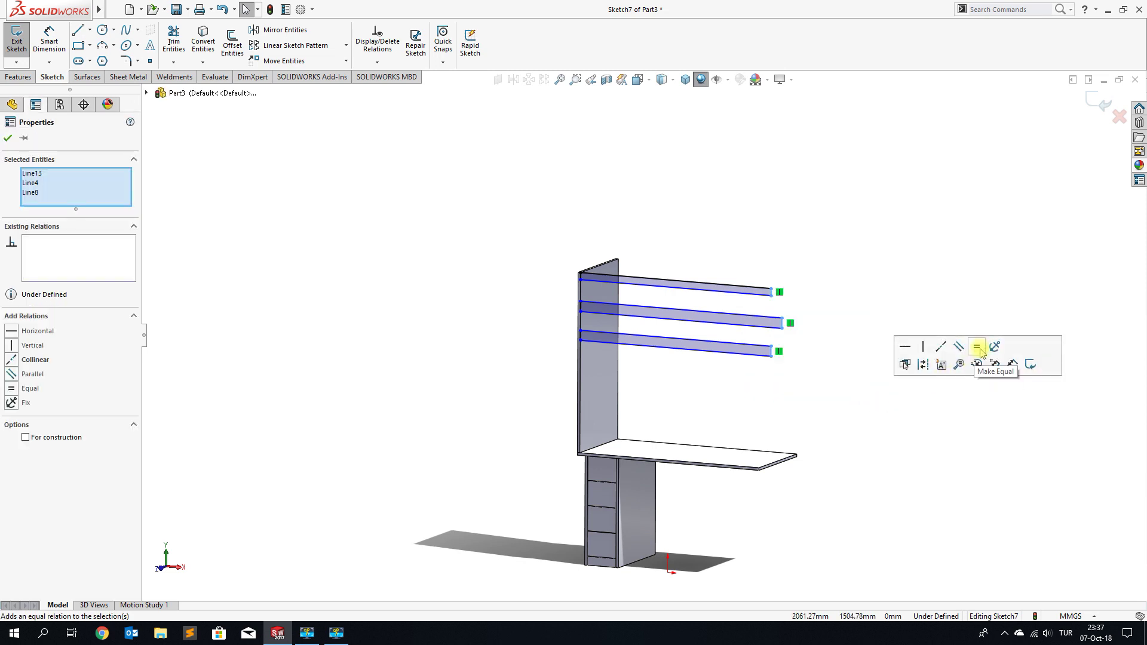
left_click(977, 346)
left_click(850, 376)
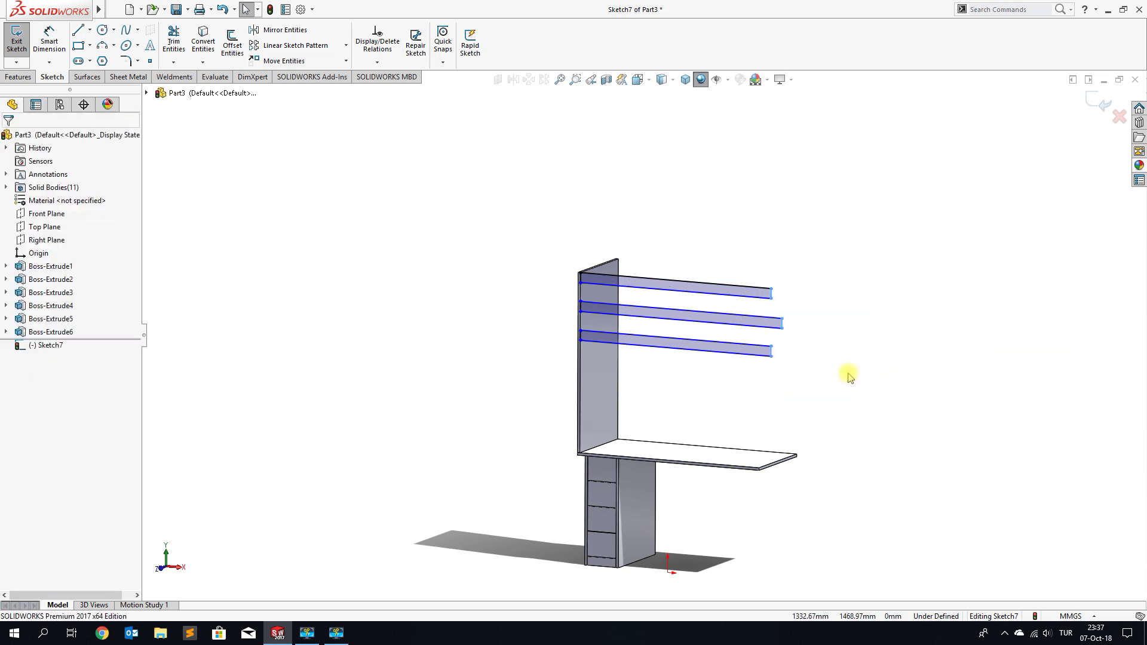
Add an Equal relation to the three shelves' top edges.
left_click(733, 299)
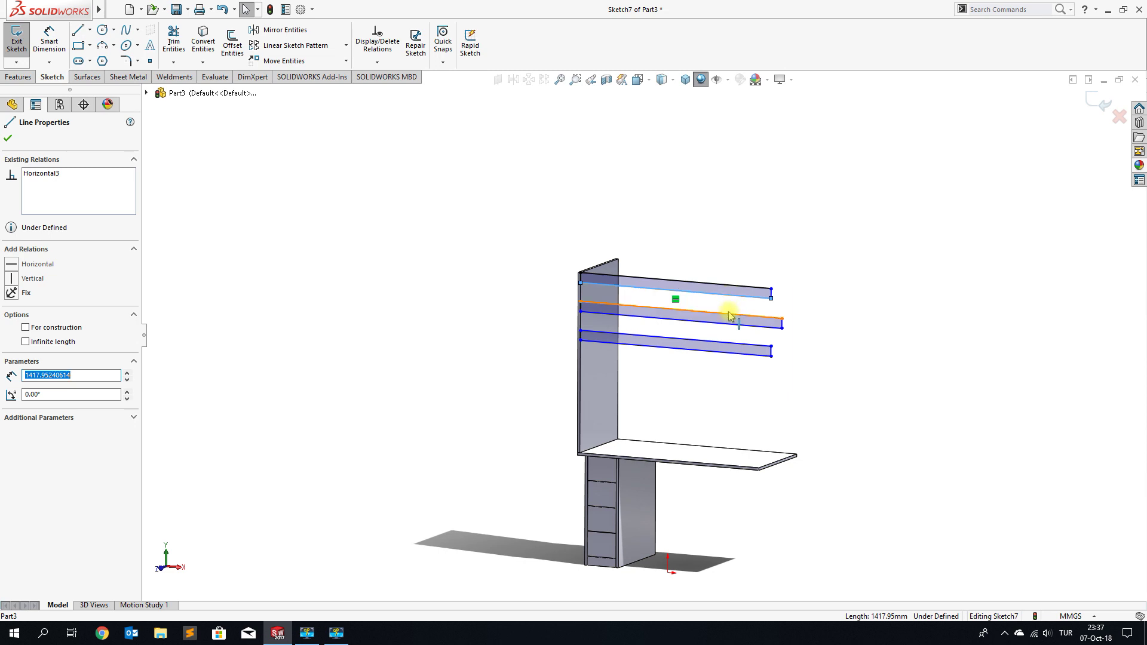
left_click(729, 315, "ctrl")
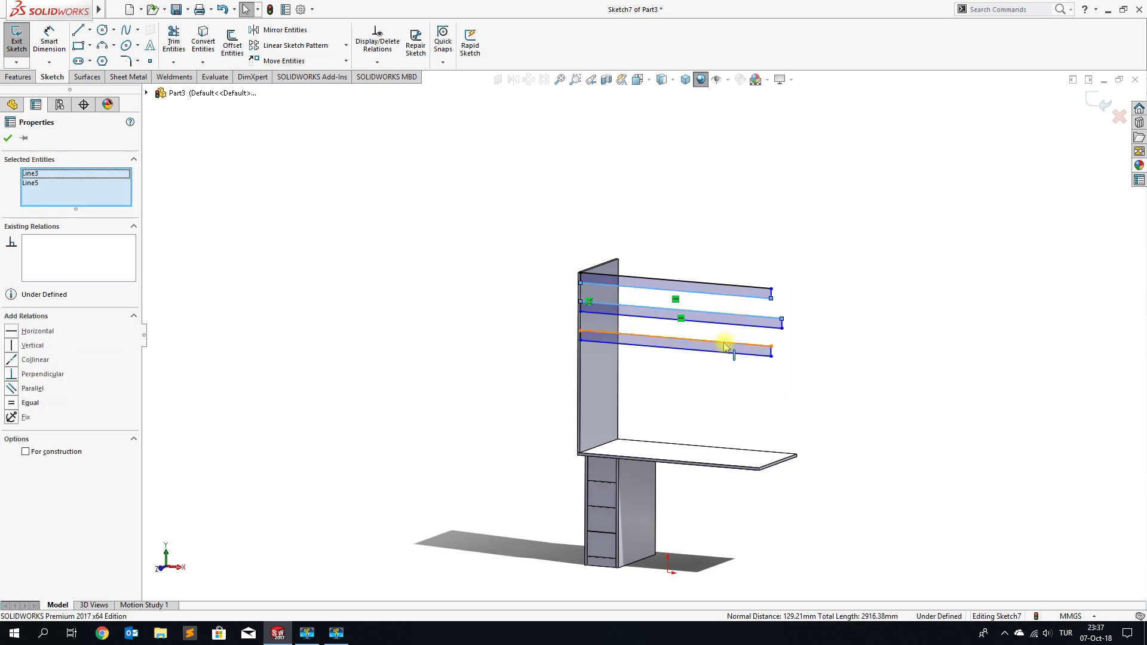
left_click(723, 345, "ctrl")
left_click(13, 390)
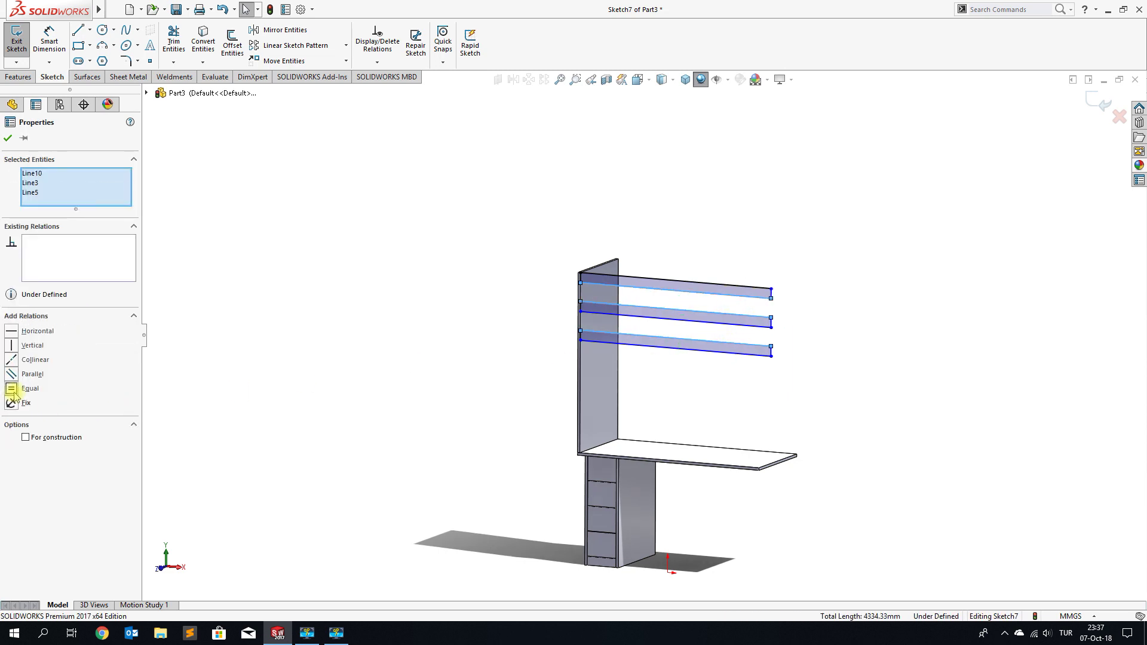
left_click(7, 139)
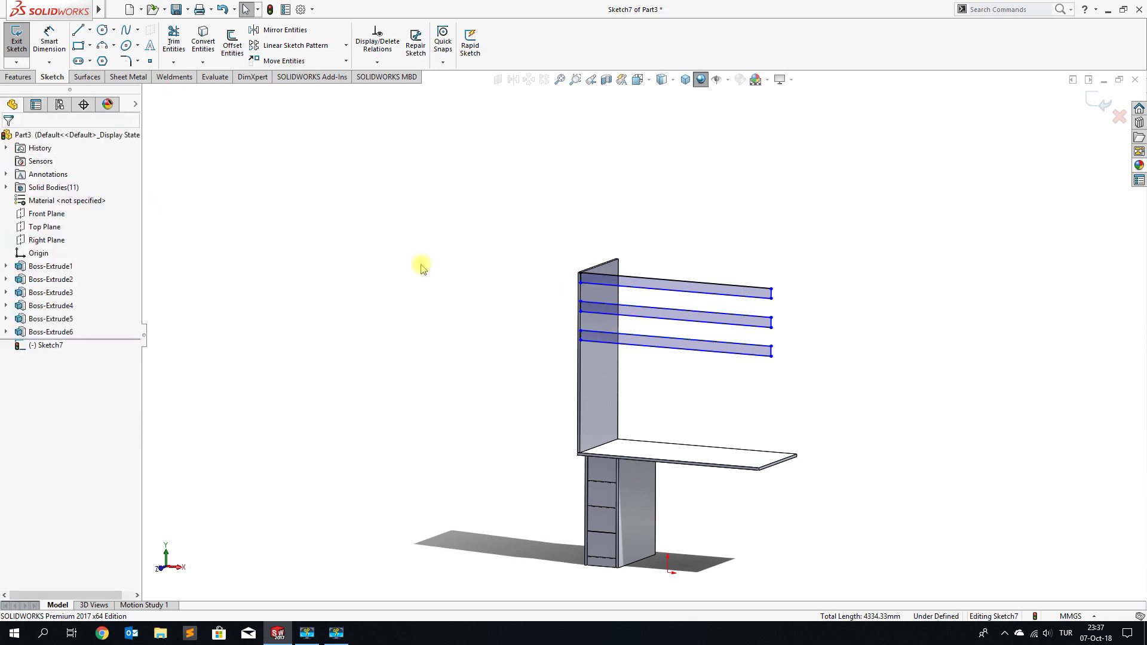
left_click(49, 41)
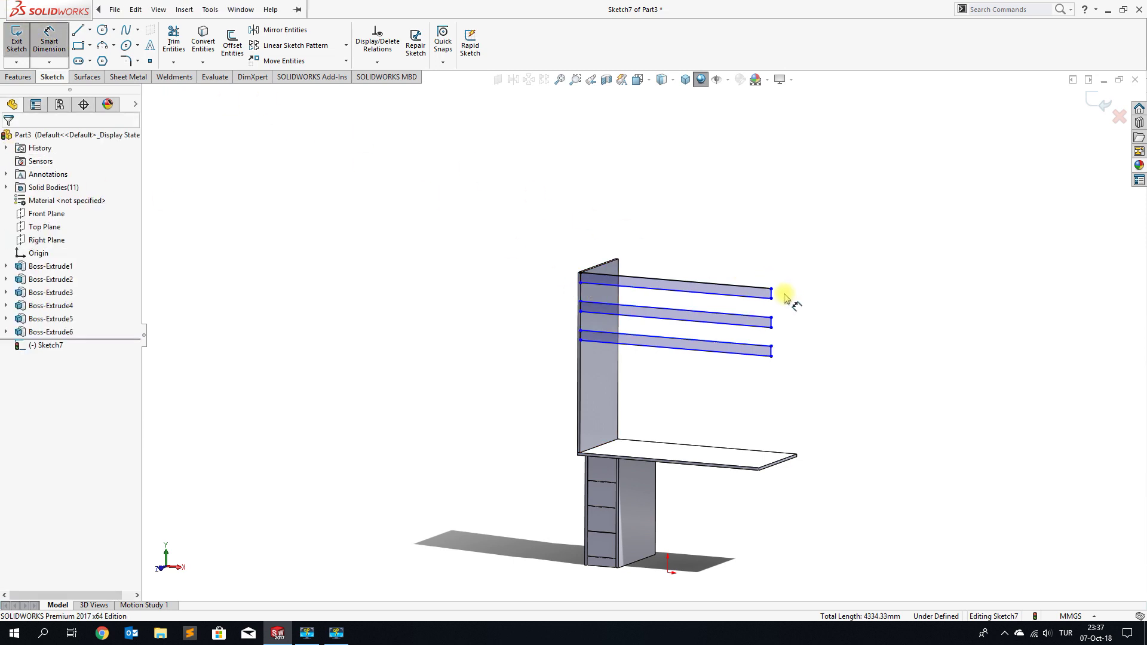
Dimension the top shelf's end edge to an 18 mm thickness.
scroll(777, 298, "down", 3)
left_click(720, 308)
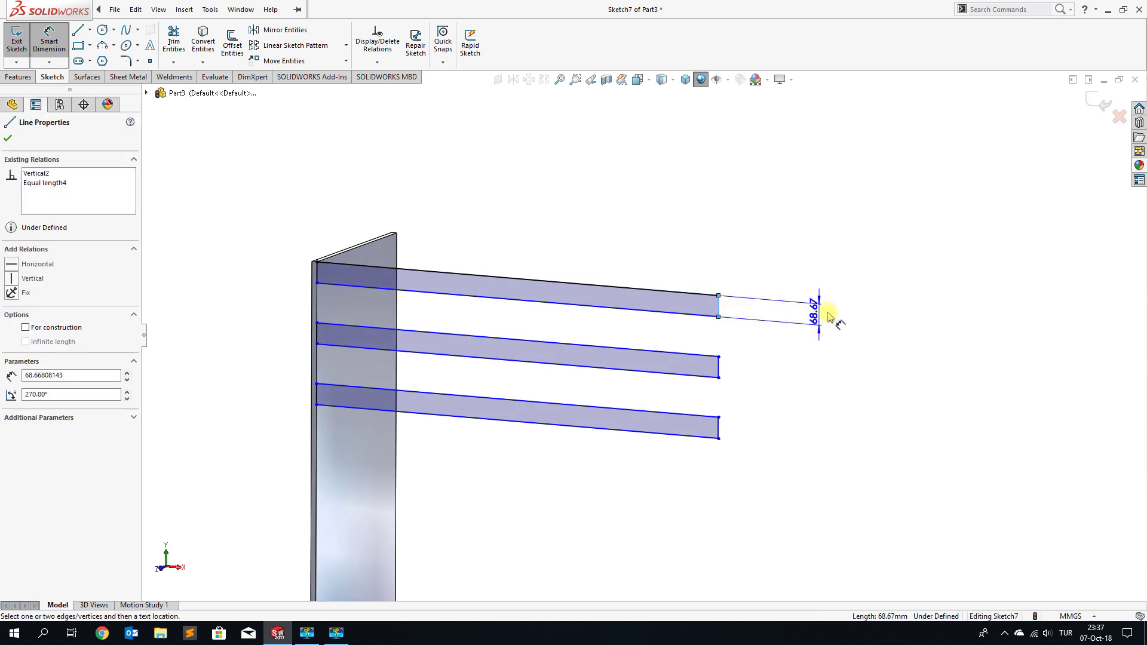
left_click(827, 313)
type("18")
key("Return")
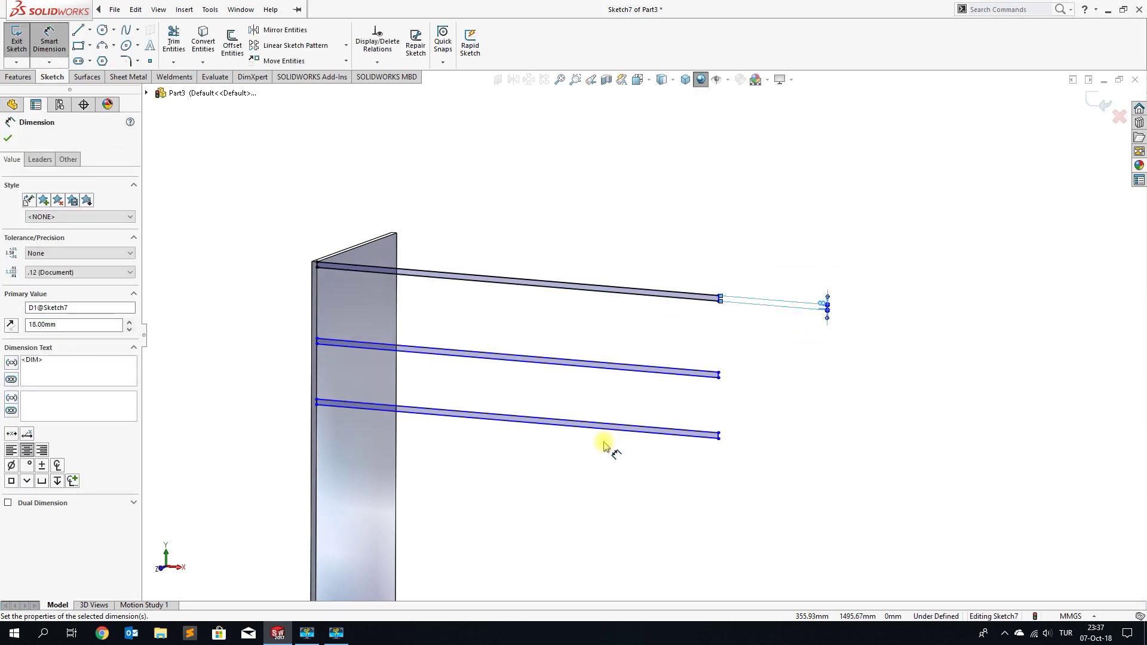
left_click(693, 499)
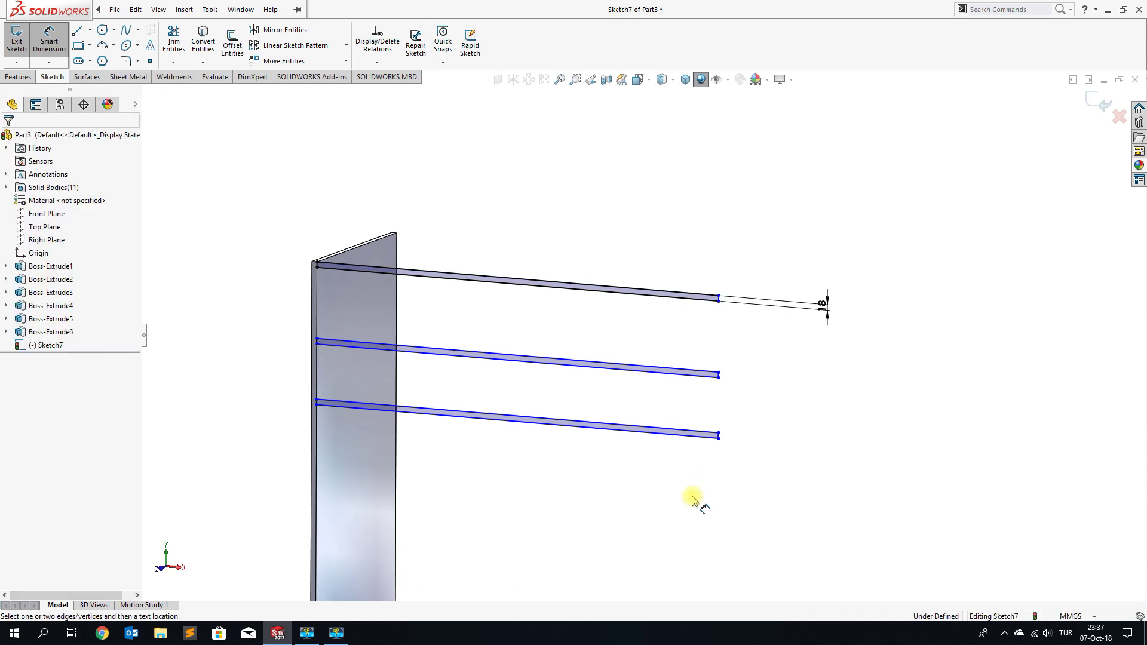
Space the shelves 300 mm (top to middle) and 350 mm (middle to lower) apart.
scroll(447, 372, "up", 2)
scroll(481, 264, "down", 4)
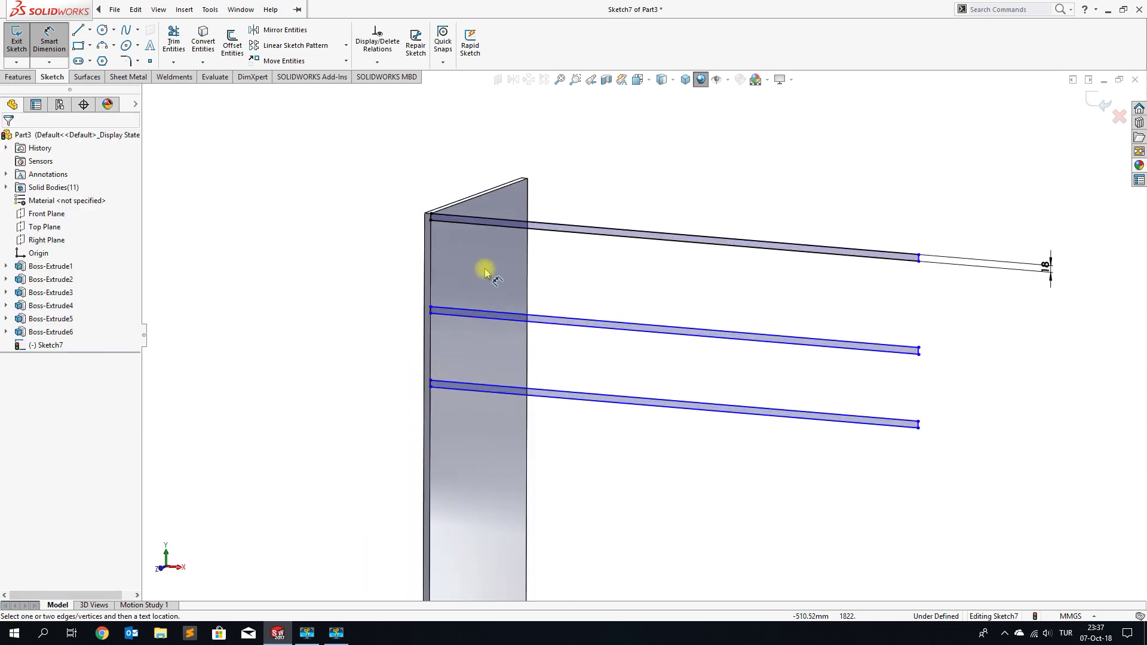
left_click(502, 221)
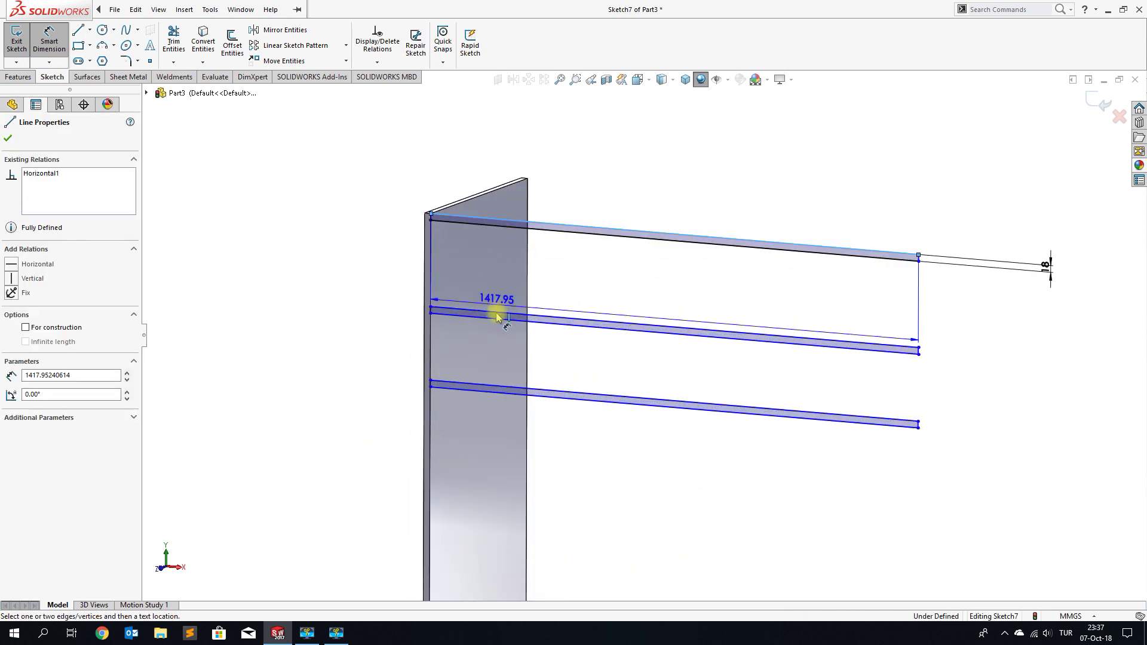
left_click(505, 315)
left_click(632, 296)
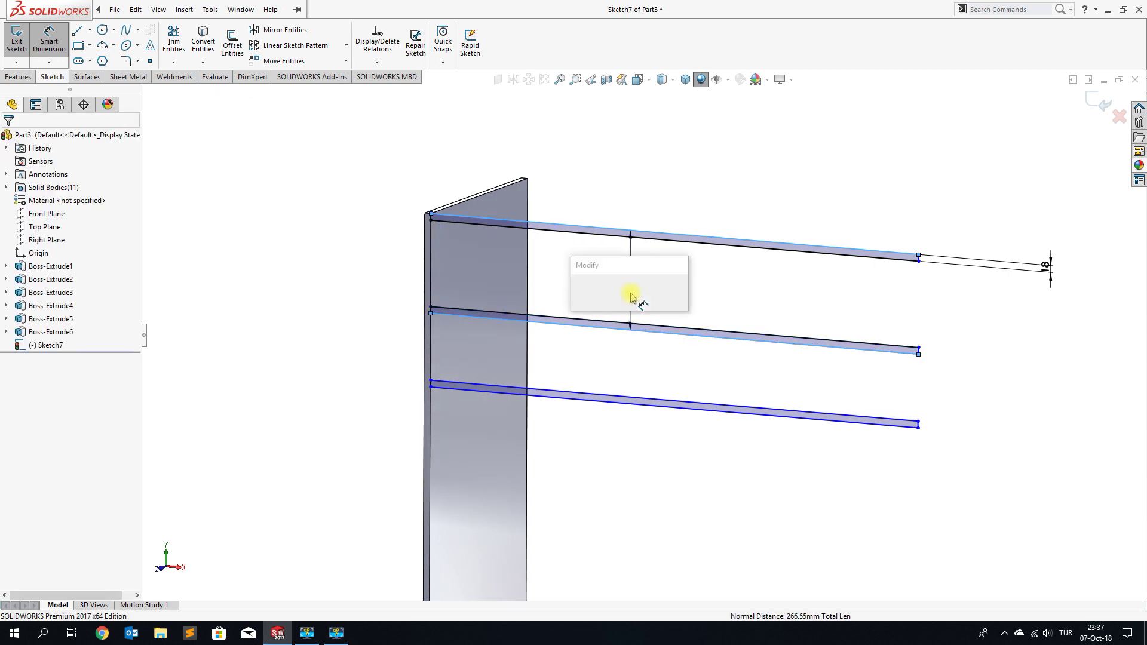
type("300")
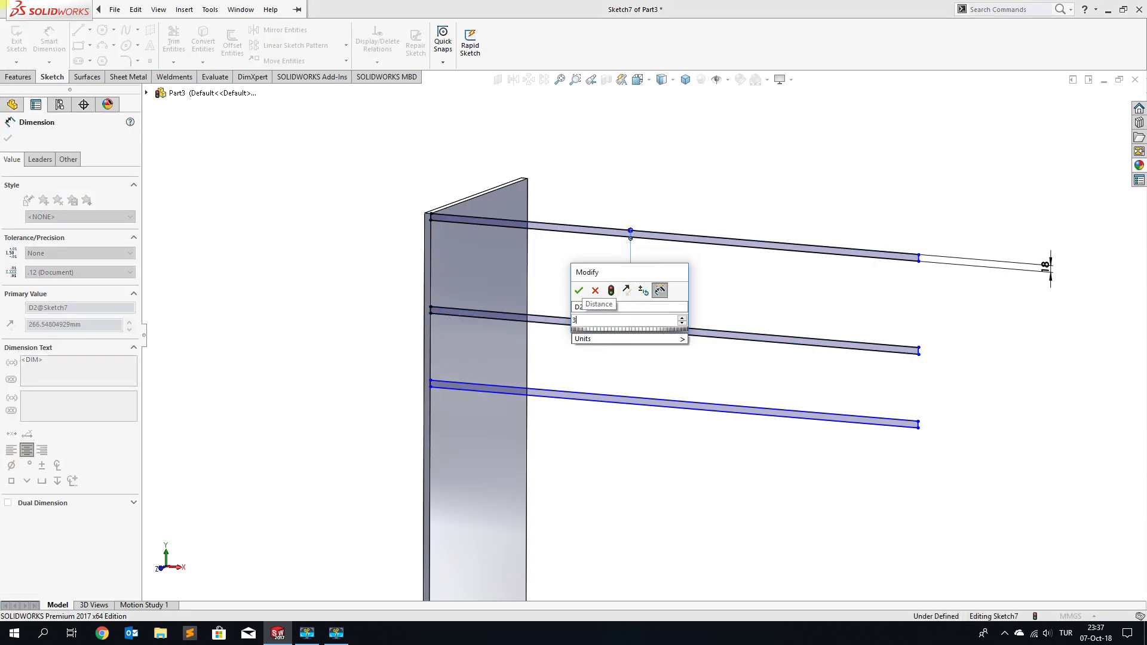
key("Return")
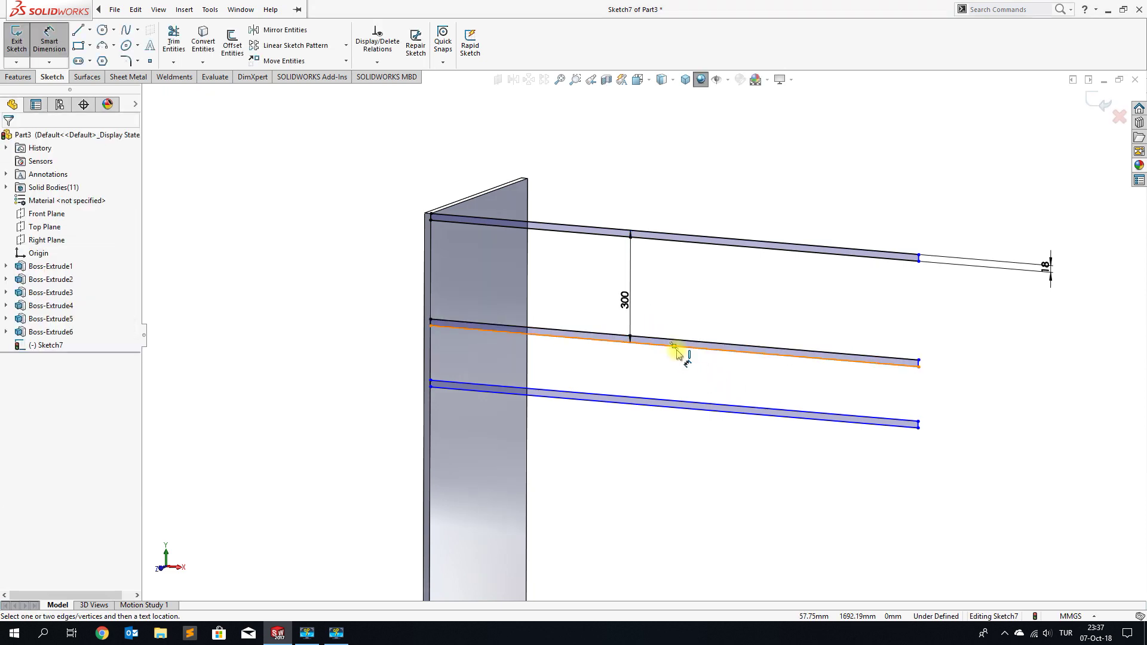
left_click(691, 352)
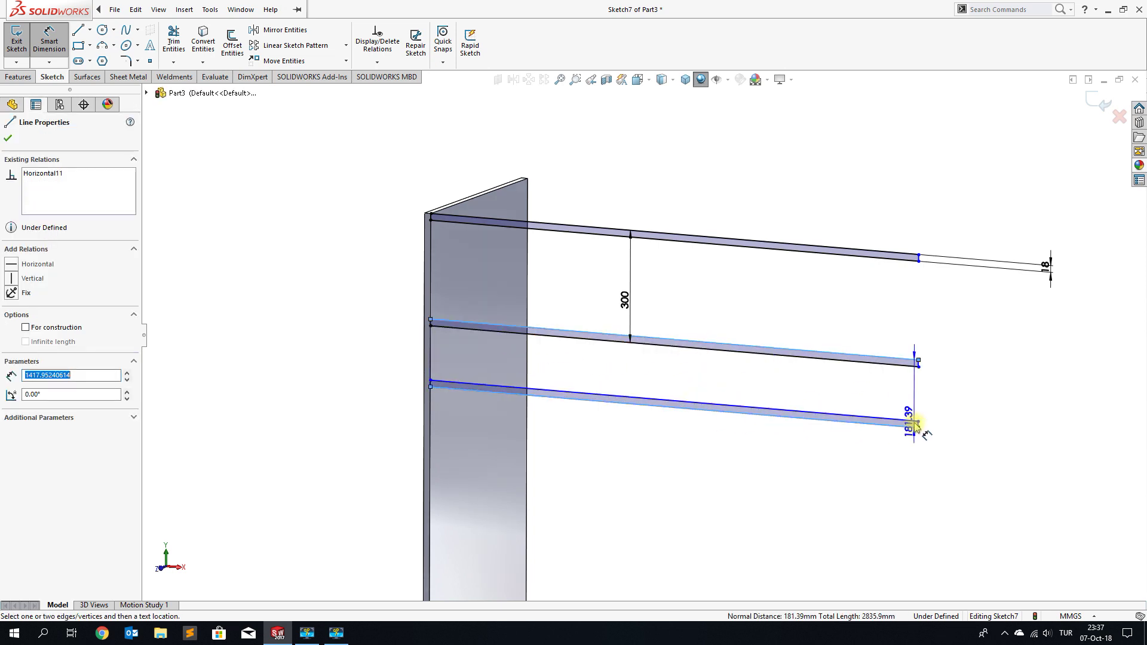
left_click(1020, 428)
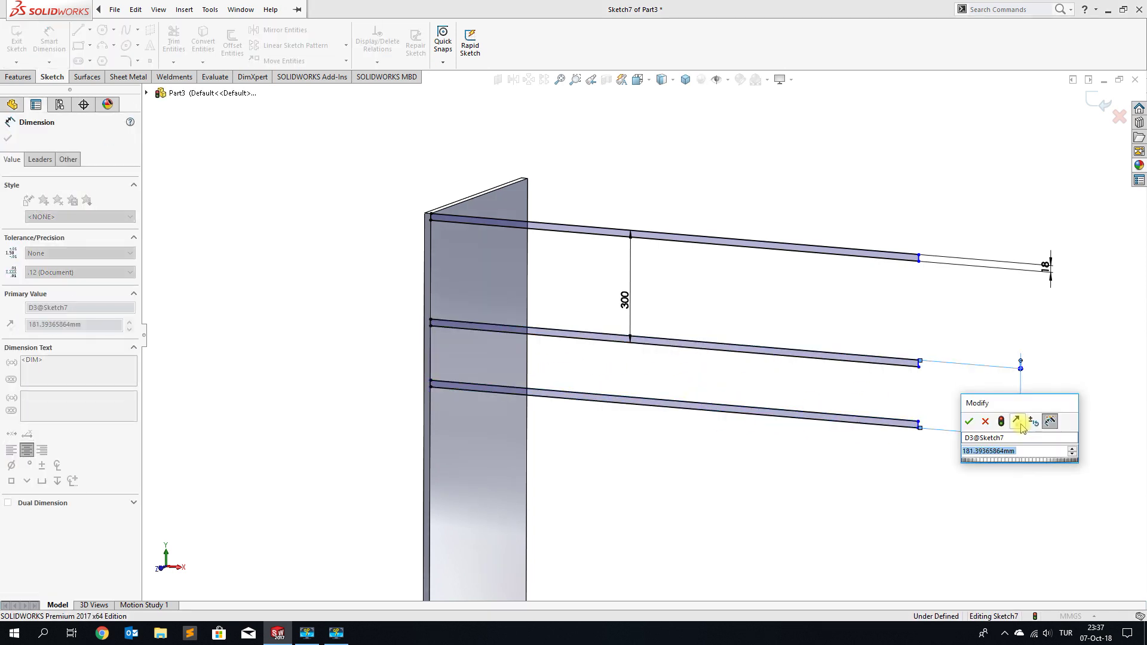
type("350")
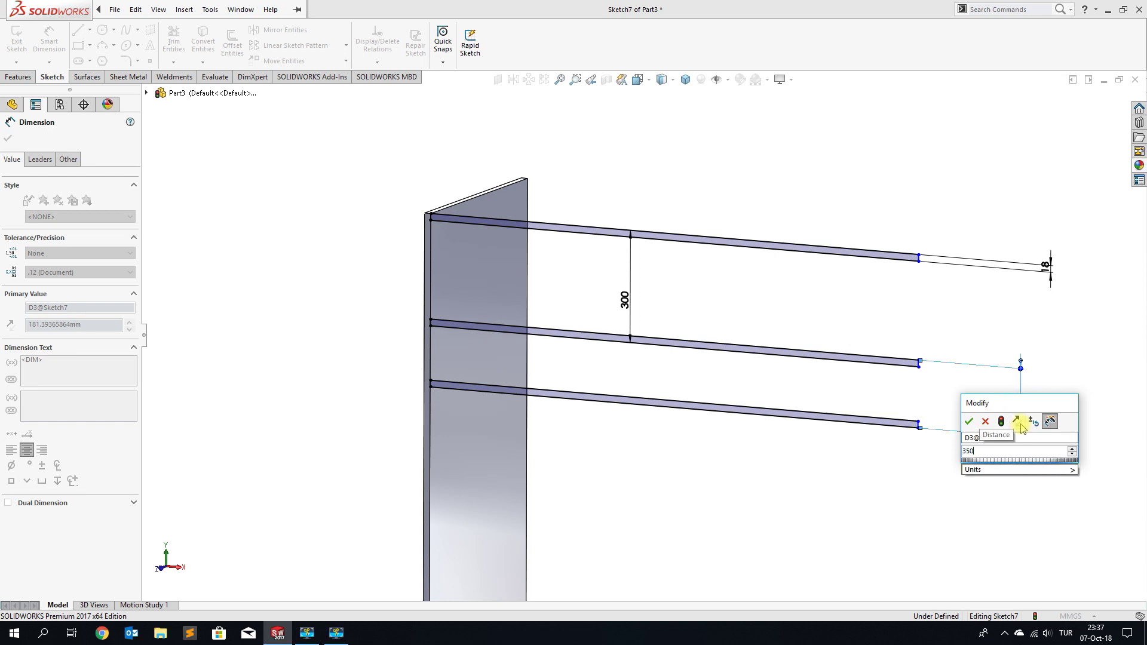
key("Return")
left_click(319, 357)
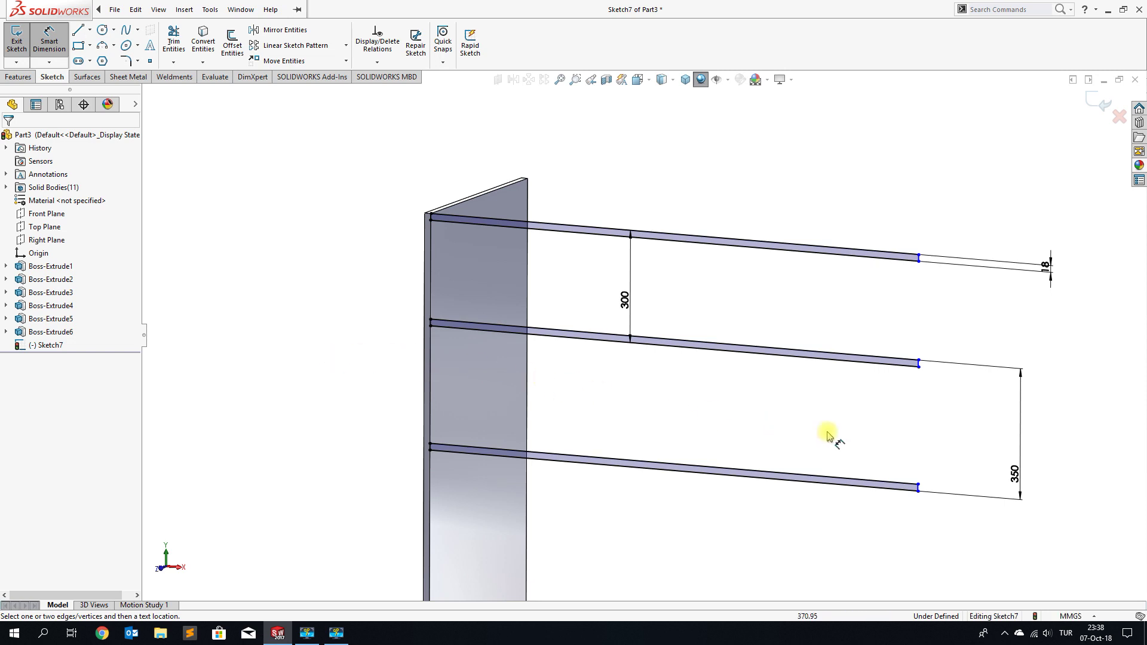
scroll(857, 438, "up", 2)
scroll(836, 421, "up", 2)
scroll(681, 418, "down", 2)
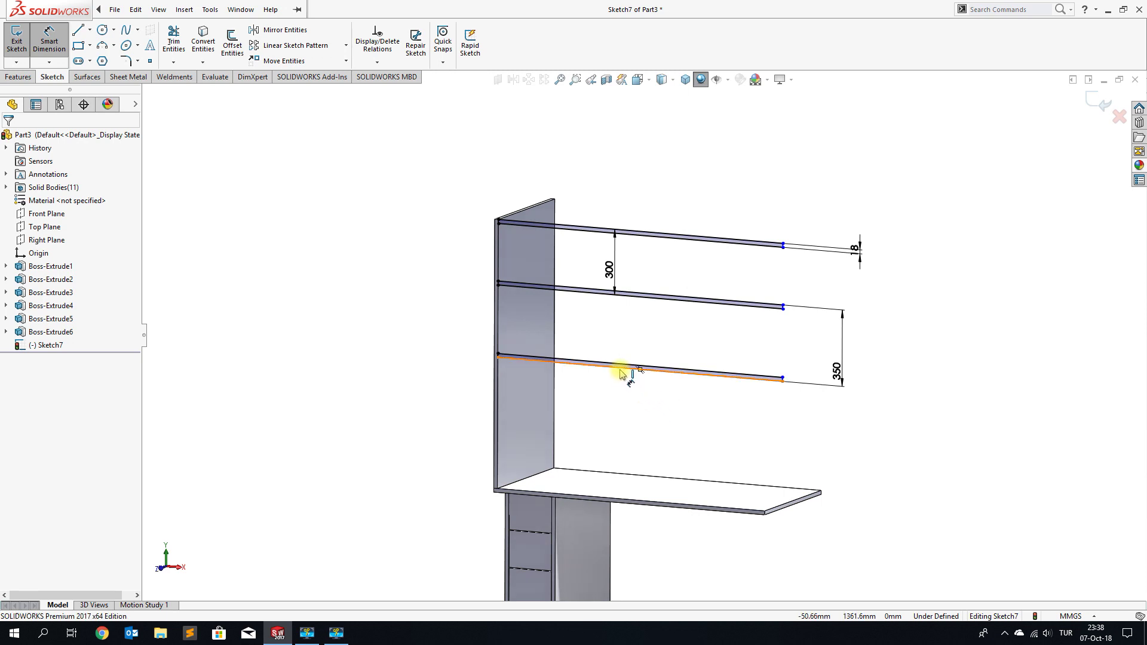
left_click(621, 373)
left_click(619, 409)
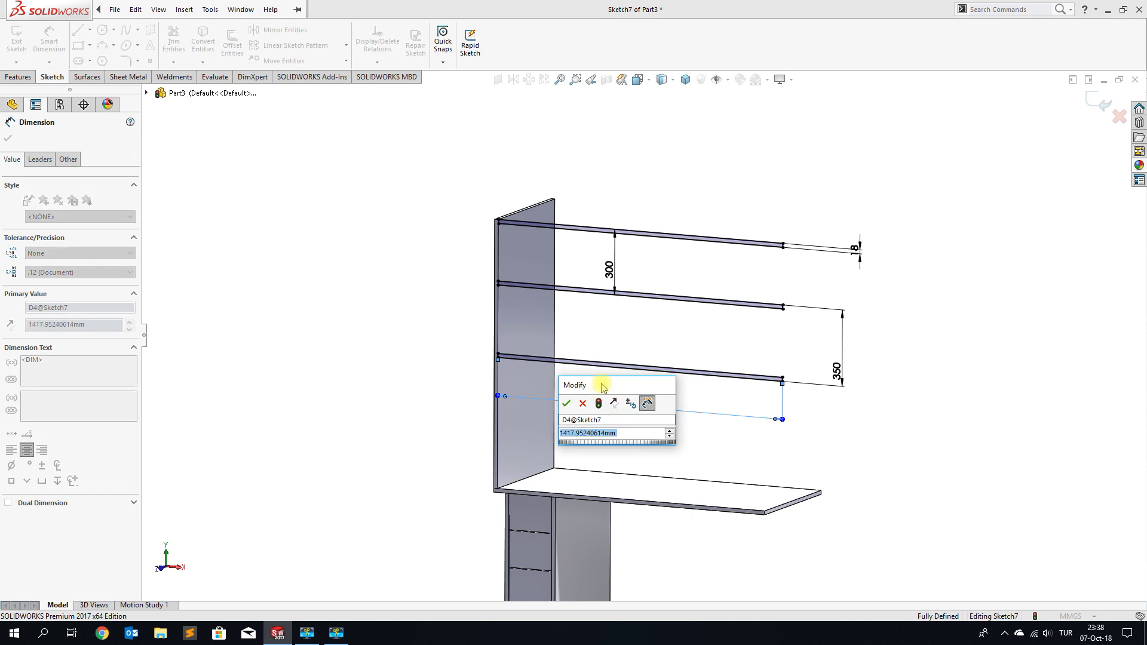
type("13")
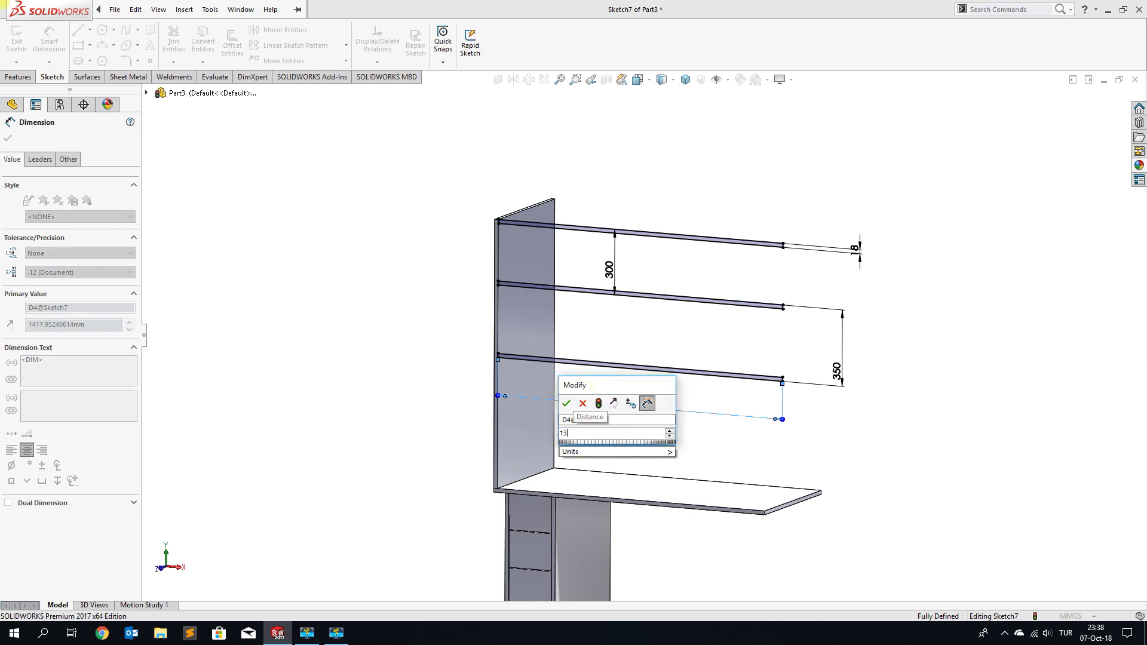
type("50-")
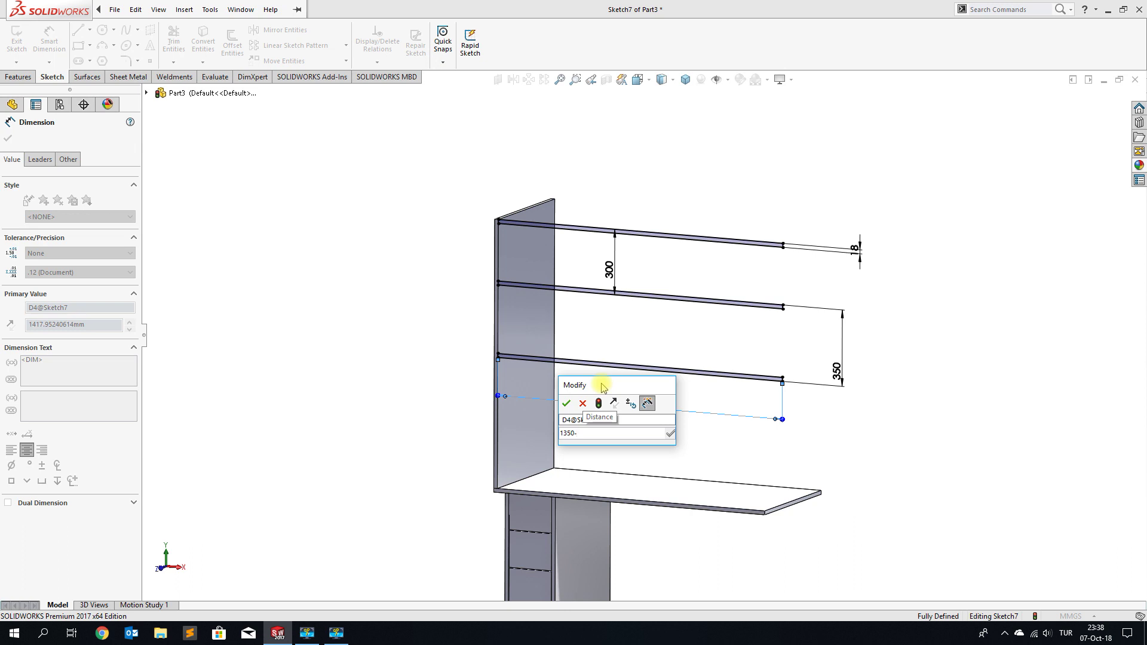
type("36")
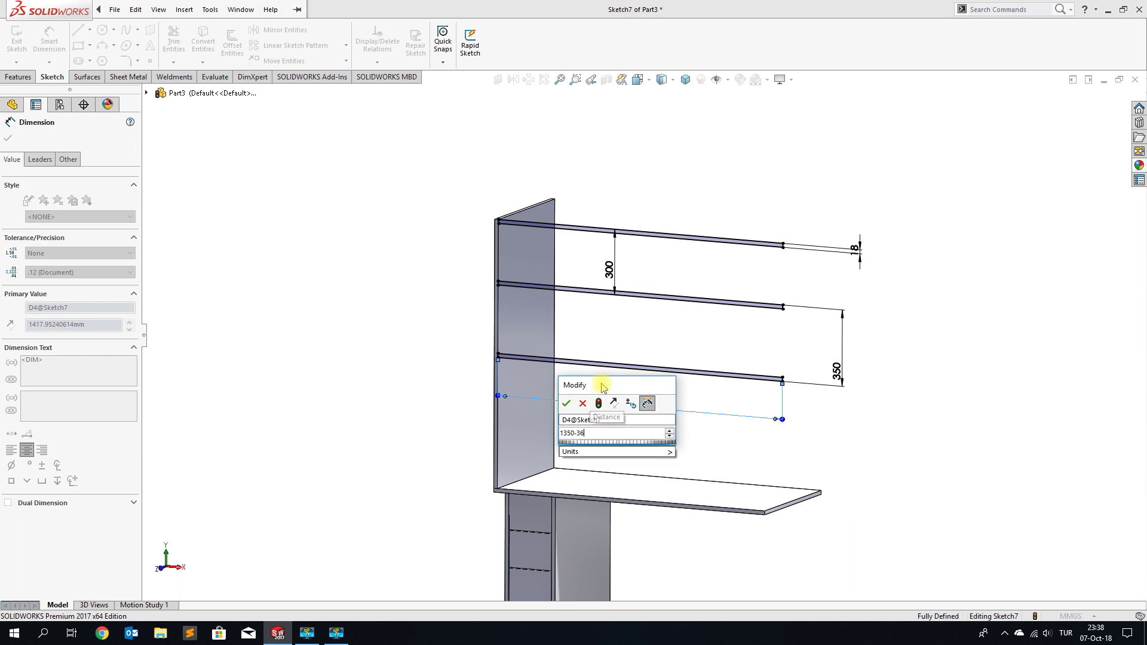
left_click(568, 404)
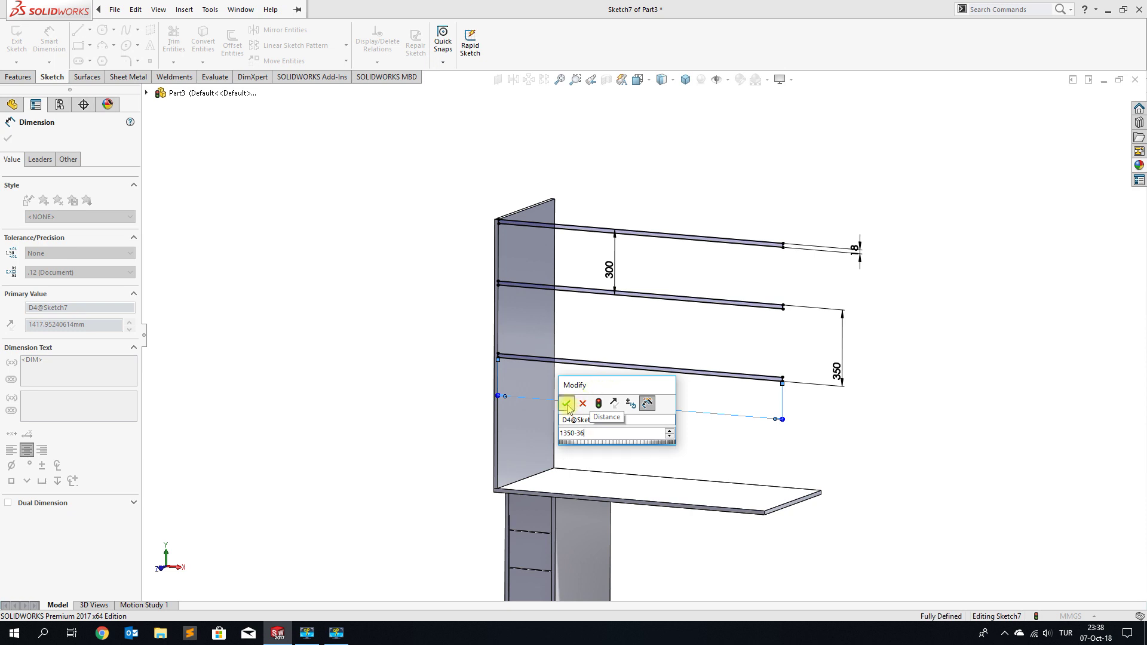
left_click(345, 295)
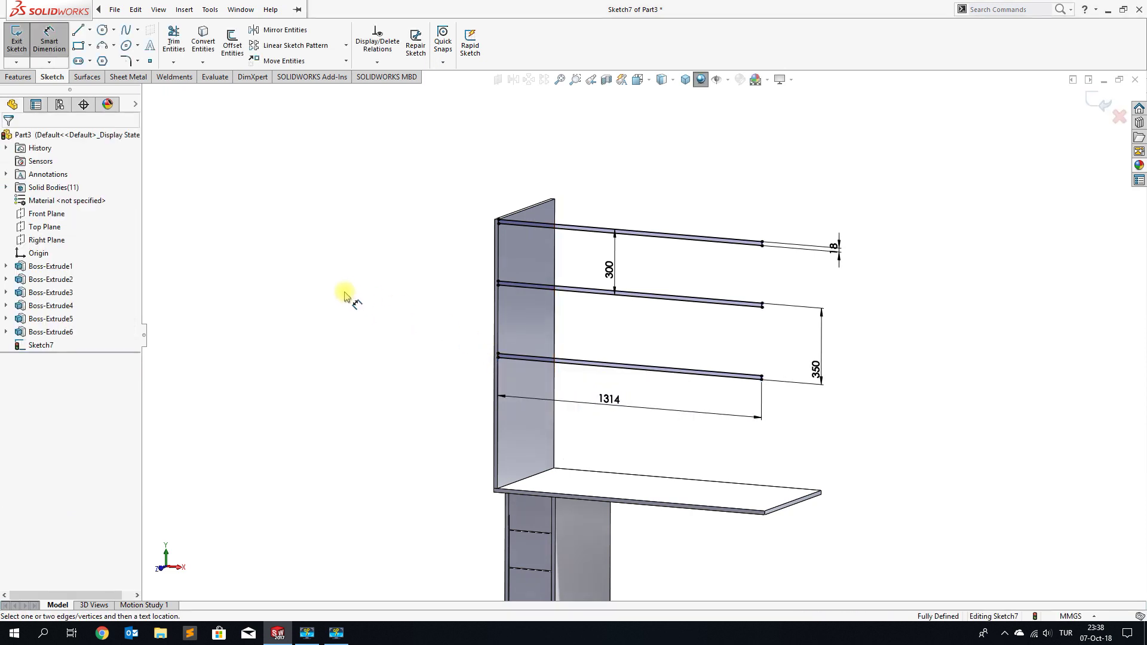
left_click(20, 78)
Extrude the shelf sketch with Merge result off and end condition Up To Surface.
left_click(22, 45)
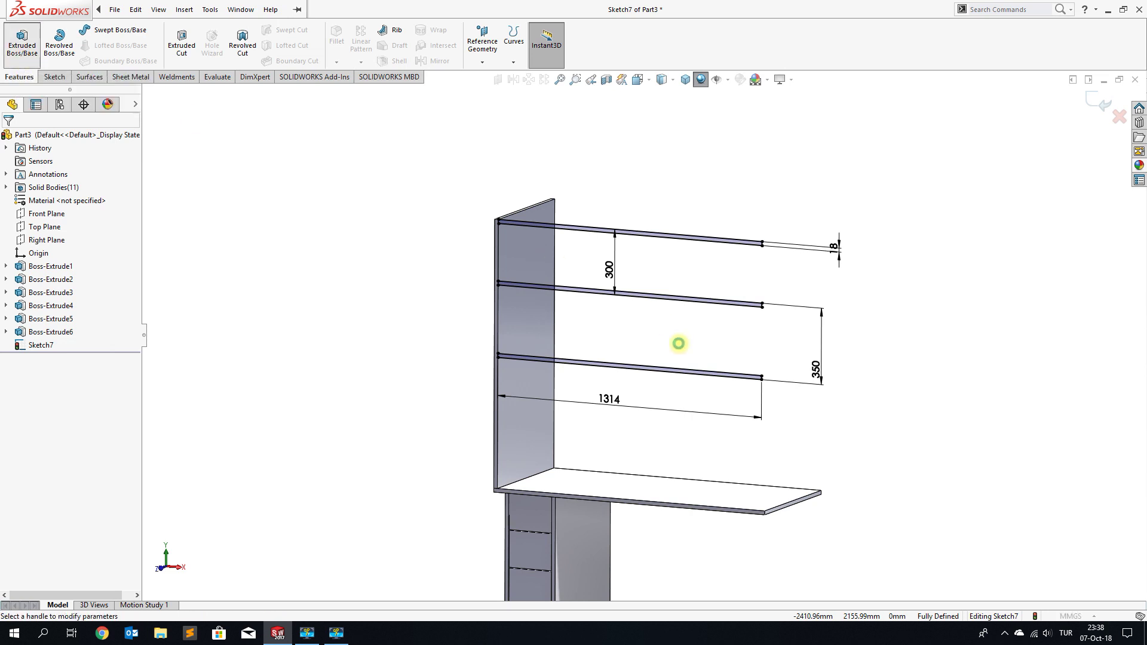
middle_click_drag(671, 360, 657, 398)
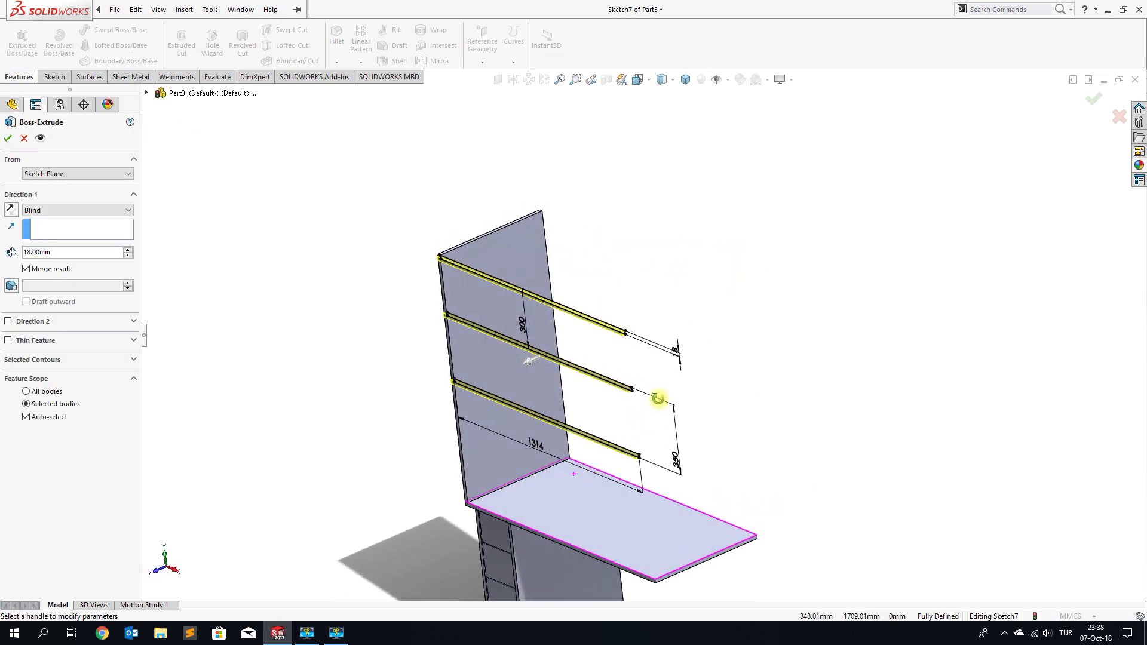
left_click(26, 269)
left_click(89, 212)
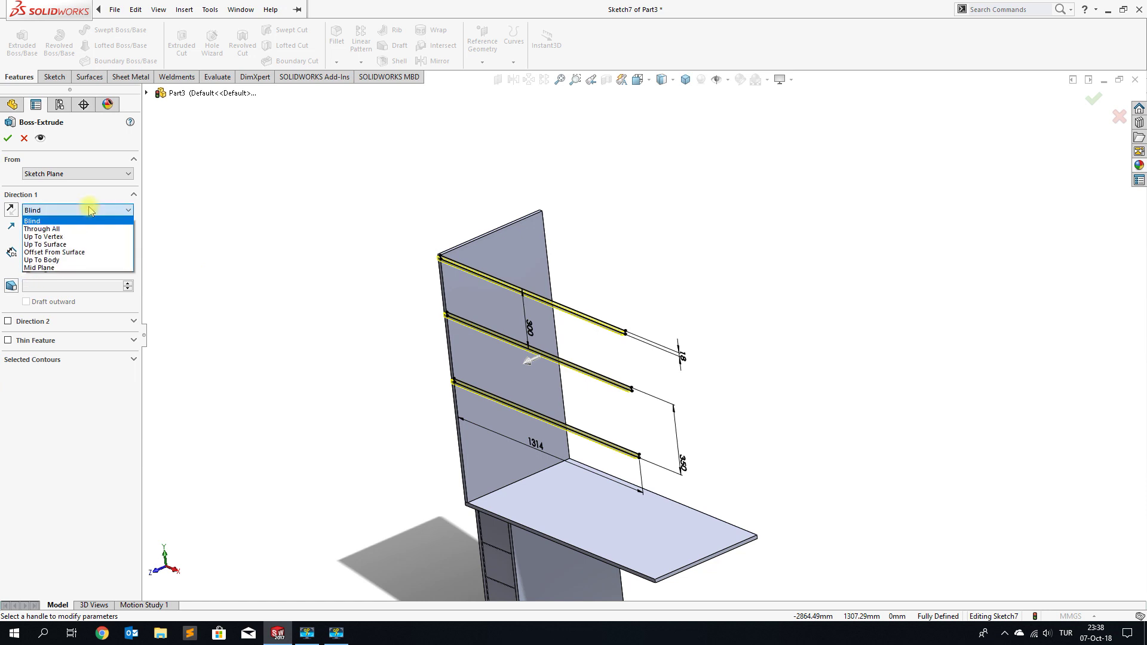
left_click(83, 248)
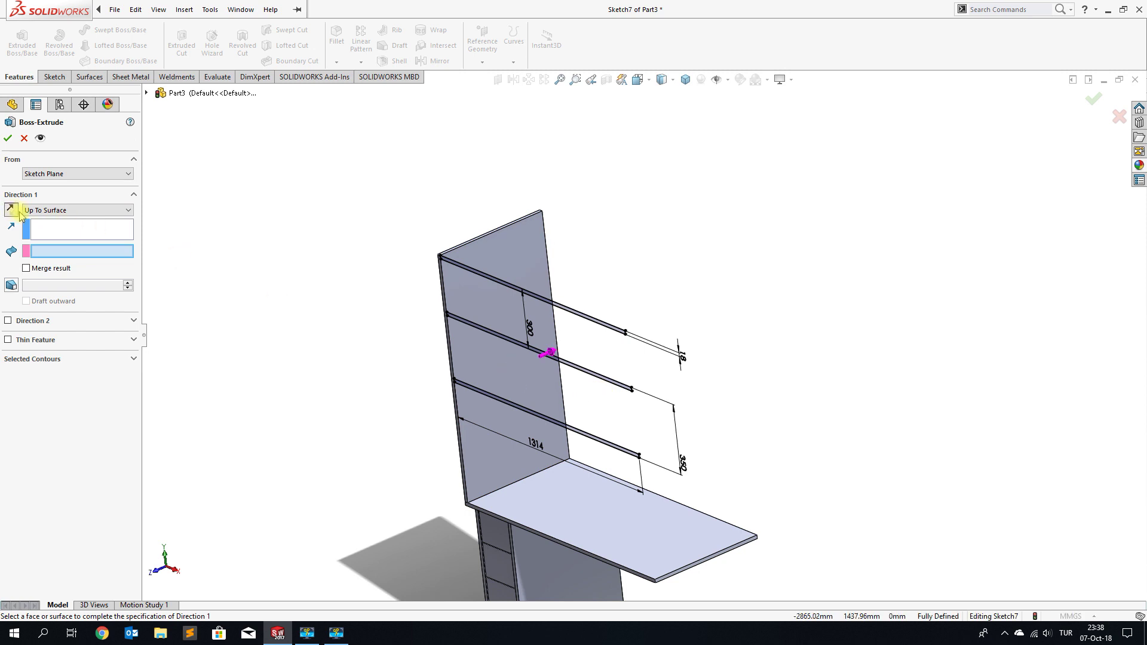
Pick the panel face as the extrusion limit and check the three-shelf preview.
middle_click_drag(487, 384, 496, 337)
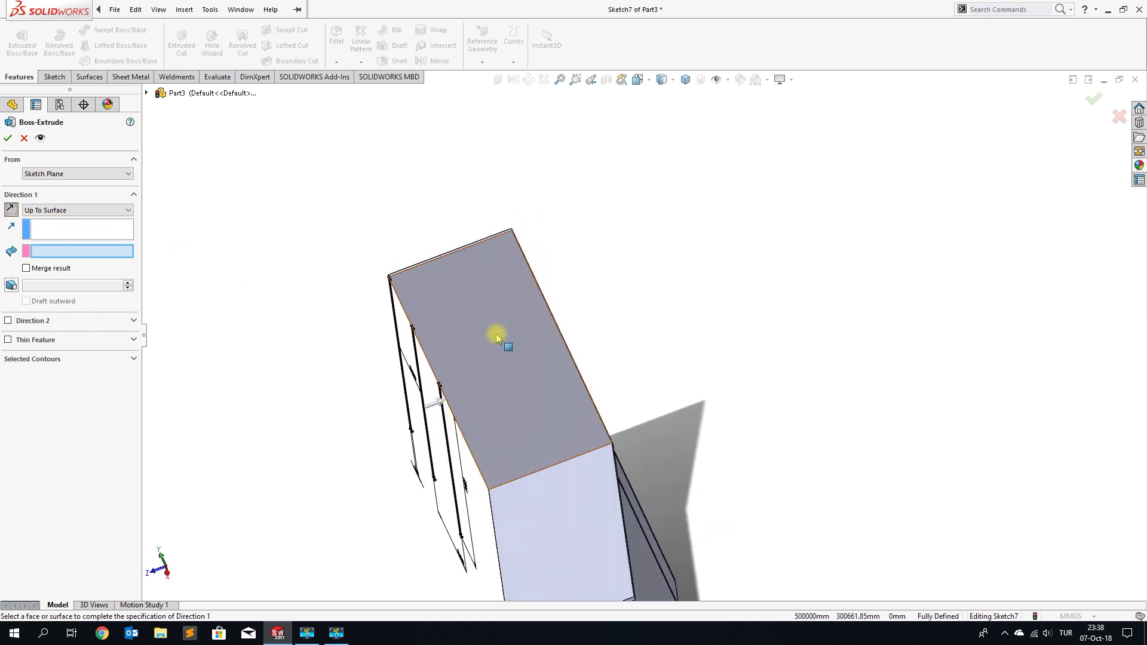
scroll(540, 225, "down", 1)
scroll(542, 218, "down", 3)
scroll(528, 246, "down", 2)
scroll(611, 189, "down", 2)
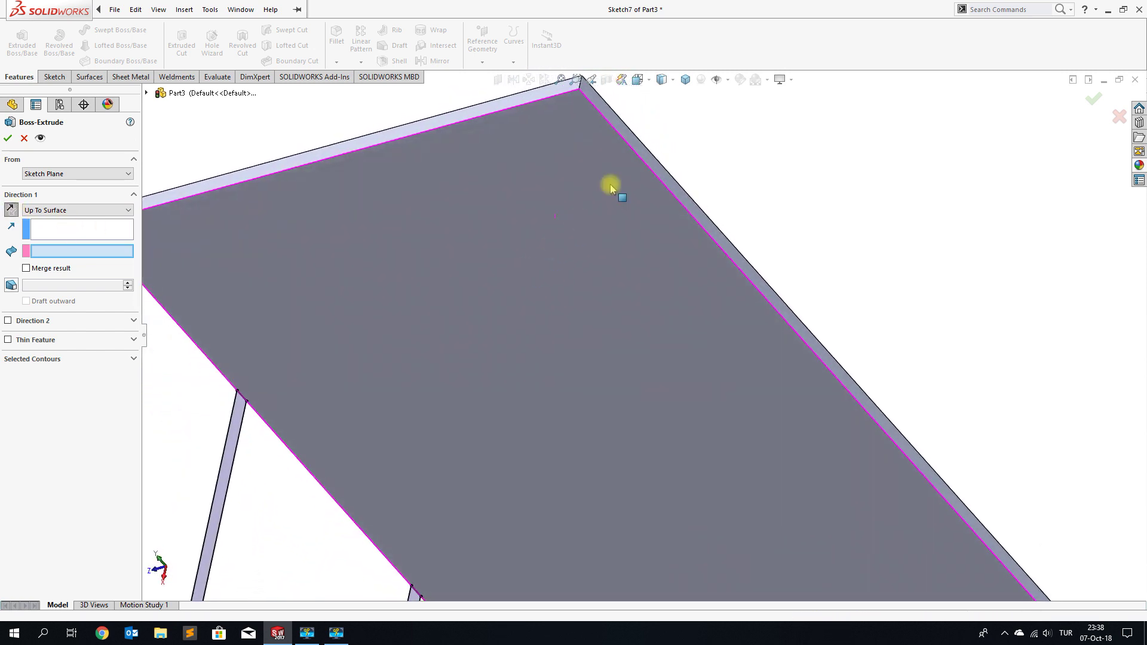
scroll(610, 188, "up", 3)
scroll(638, 222, "up", 1)
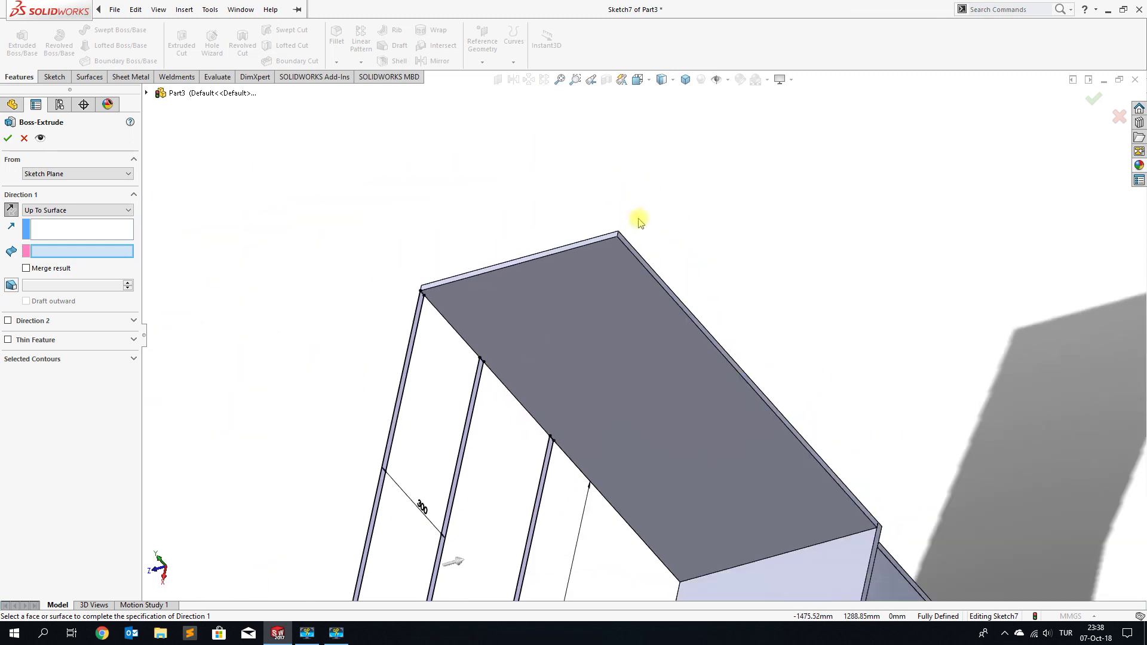
left_click(629, 249)
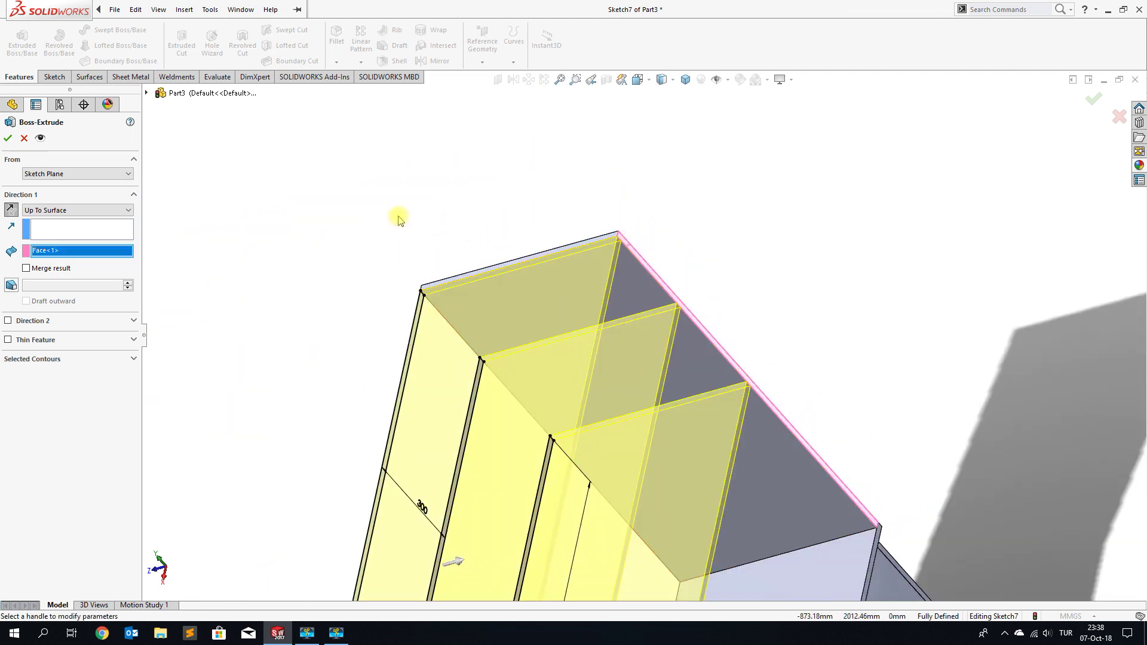
scroll(619, 360, "up", 3)
mouse_move(619, 358)
middle_mouse_down()
mouse_move(648, 397)
mouse_move(719, 332)
mouse_move(801, 367)
mouse_move(743, 324)
middle_mouse_up()
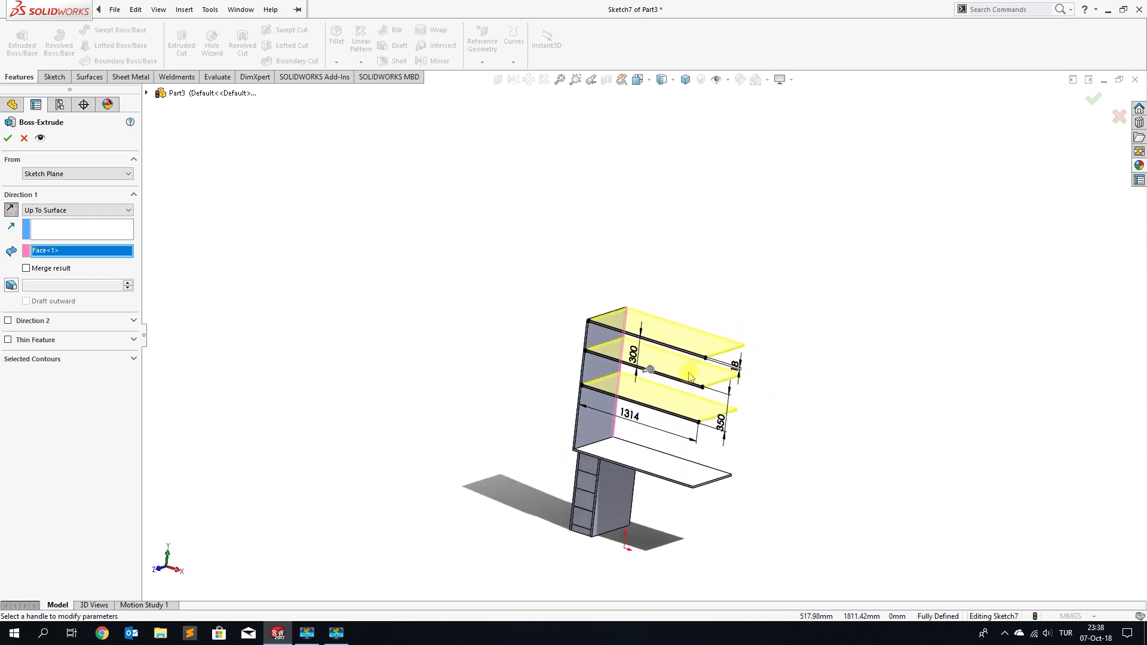
scroll(681, 370, "down", 3)
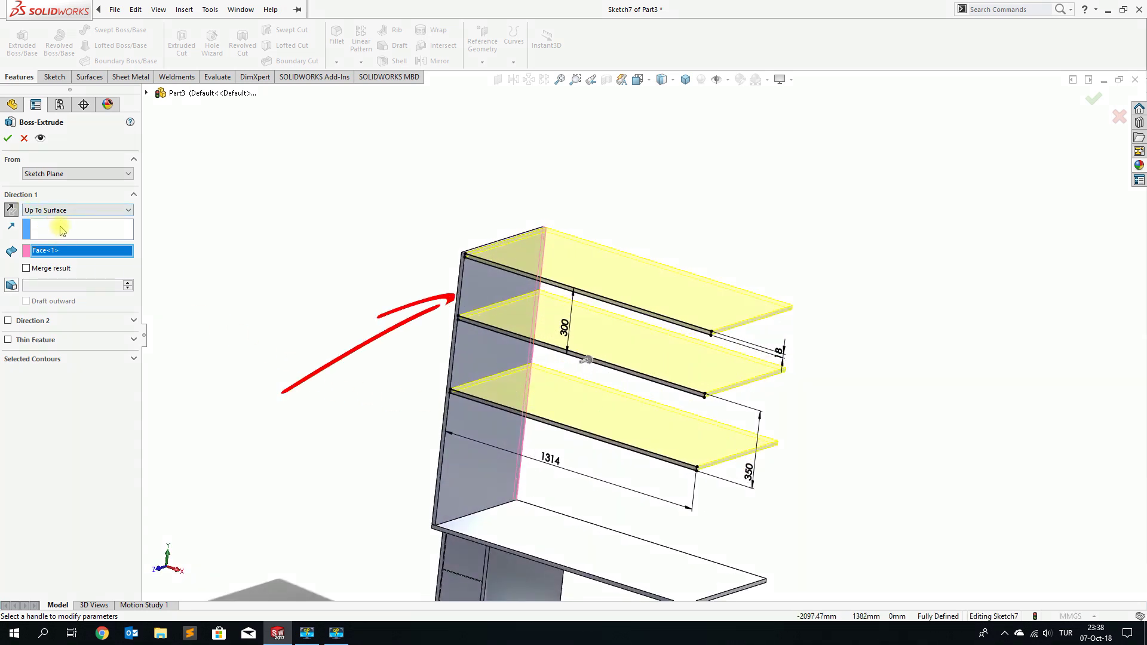
Start the shelf extrusion from a reversed 300 mm offset and accept it.
left_click(89, 176)
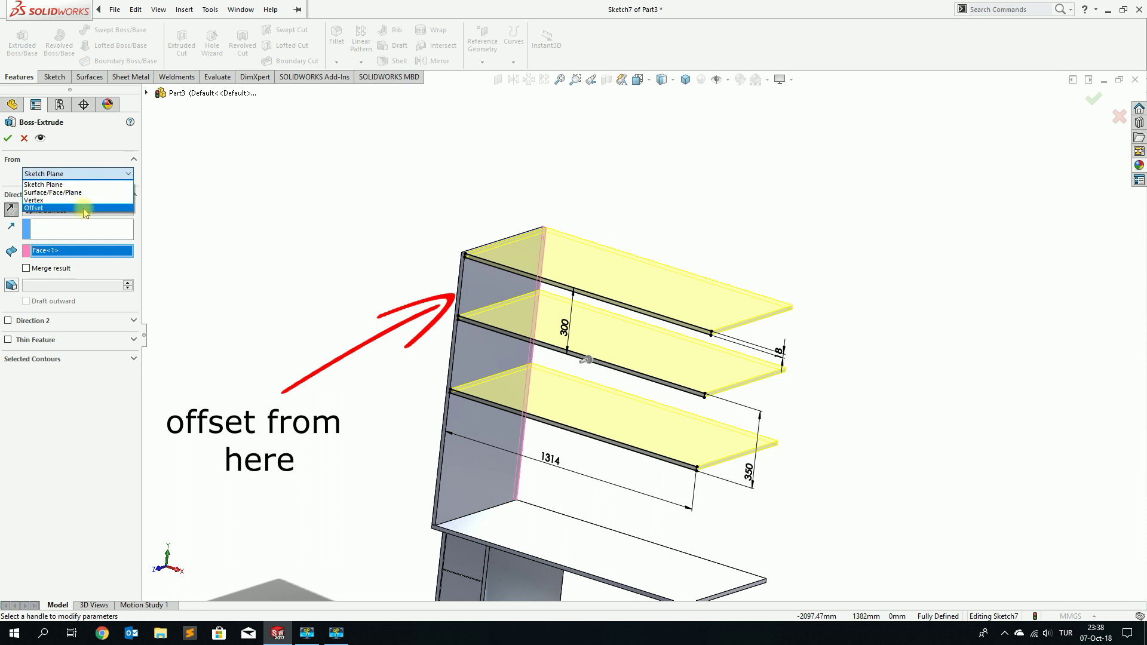
left_click(84, 210)
left_click_drag(77, 196, 8, 193)
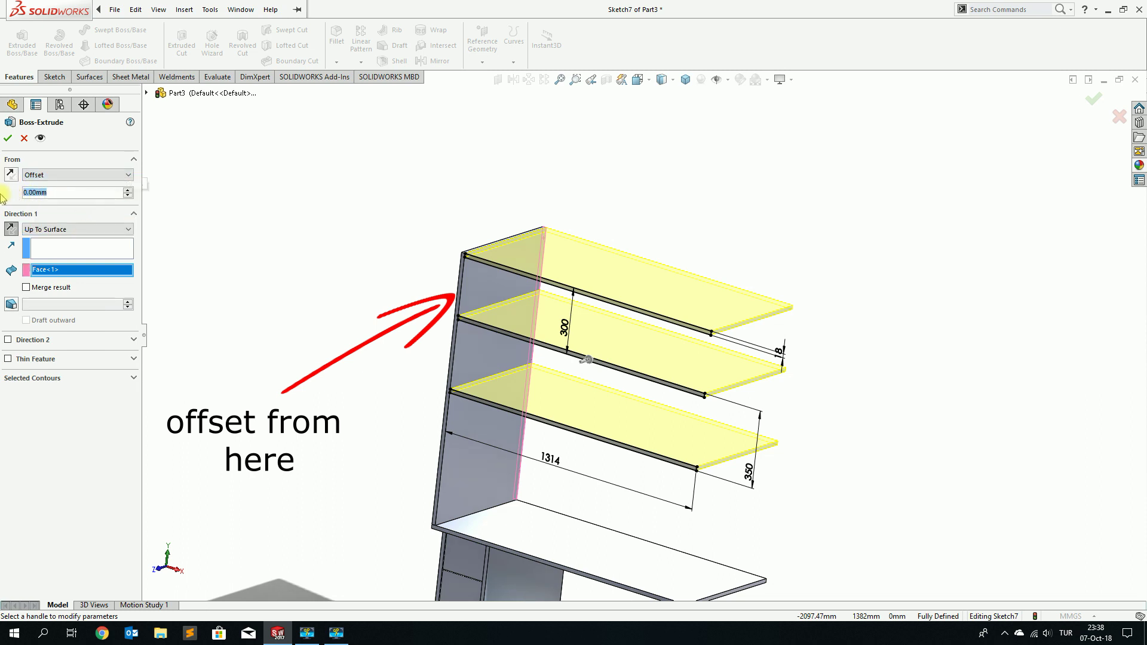
type("300")
key("Return")
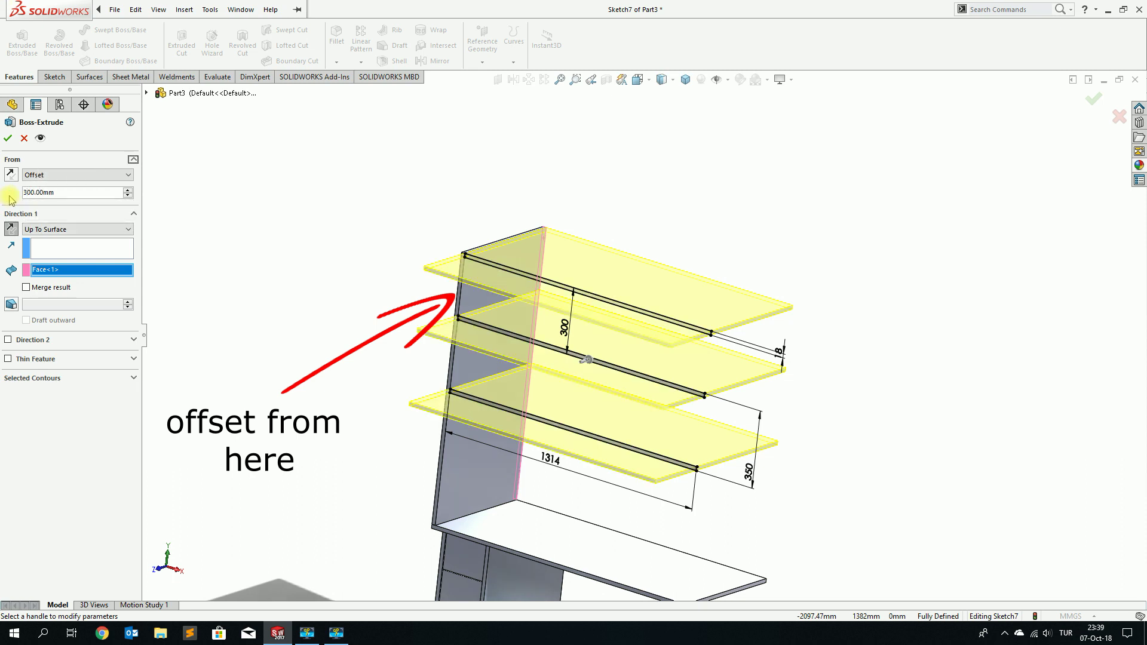
left_click(11, 174)
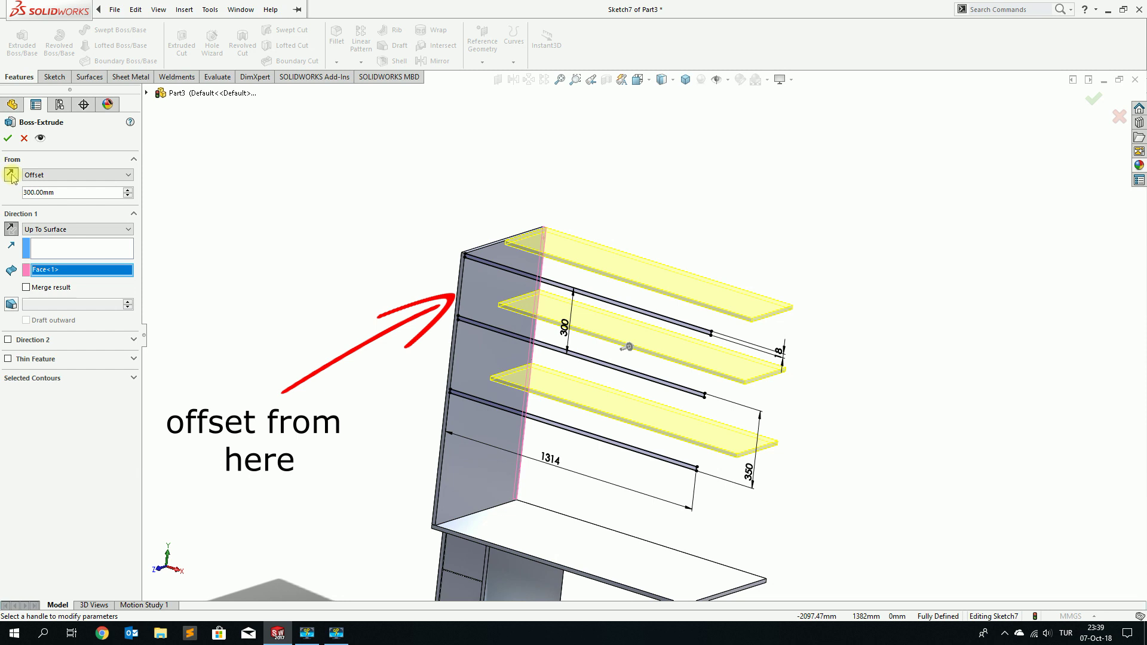
left_click(8, 139)
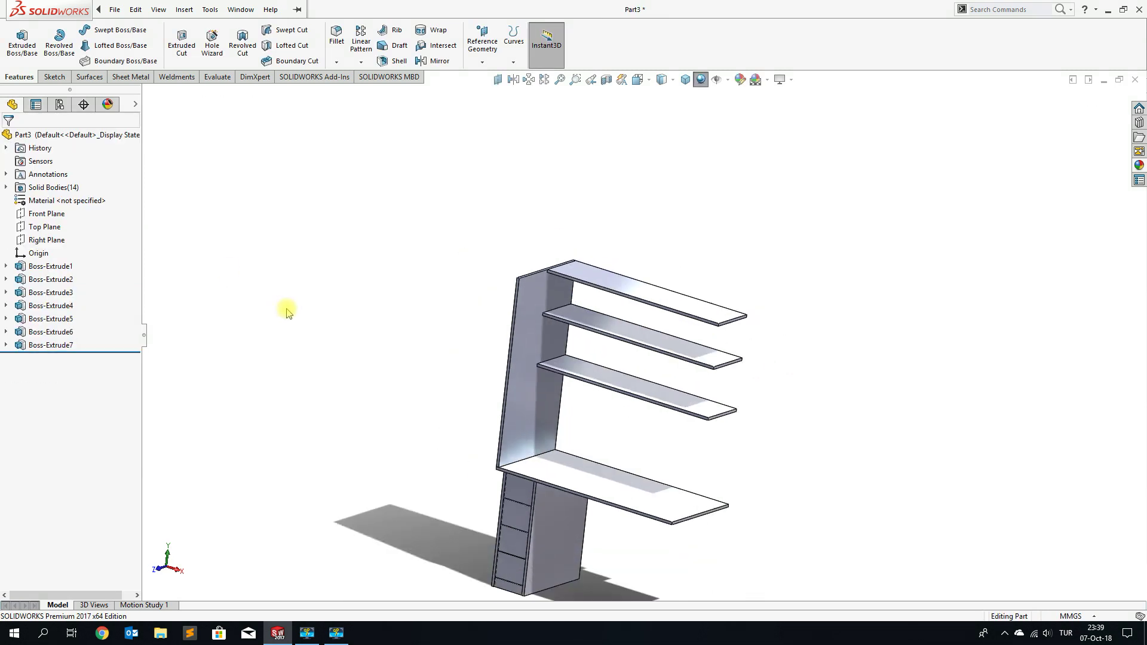
Start a sketch on the side panel's outer face, viewed normal to it, with hidden lines visible.
scroll(758, 448, "up", 2)
scroll(739, 443, "down", 2)
mouse_move(717, 429)
middle_mouse_down()
mouse_move(686, 402)
mouse_move(692, 388)
mouse_move(719, 399)
mouse_move(670, 392)
middle_mouse_up()
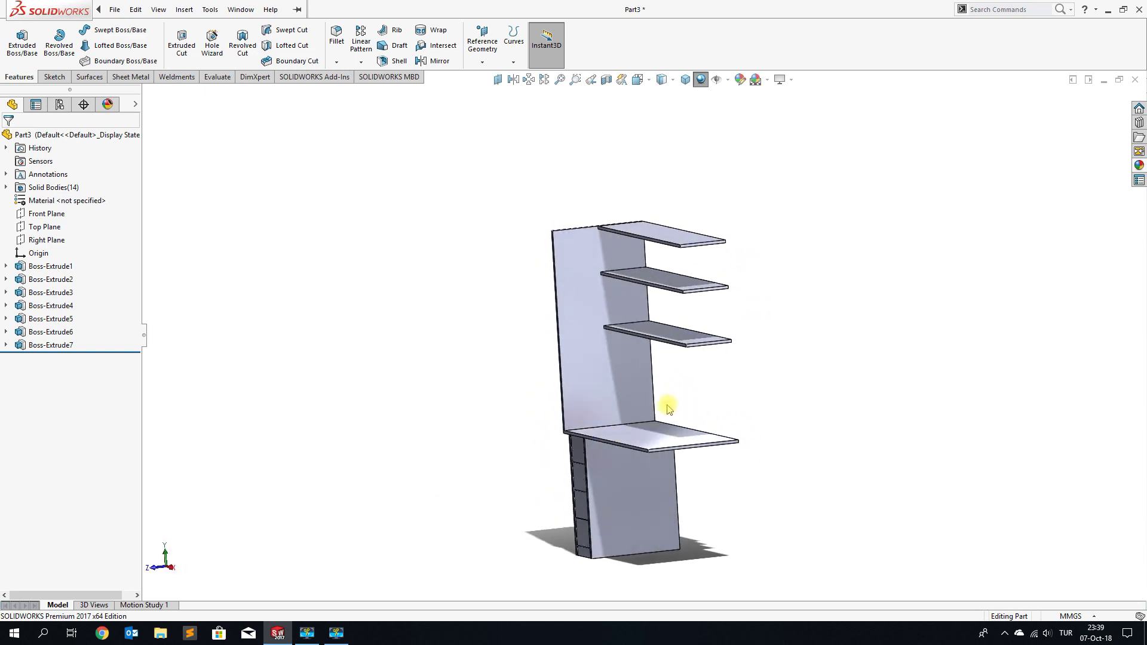
mouse_move(607, 402)
middle_mouse_down()
mouse_move(663, 371)
mouse_move(790, 356)
mouse_move(827, 378)
middle_mouse_up()
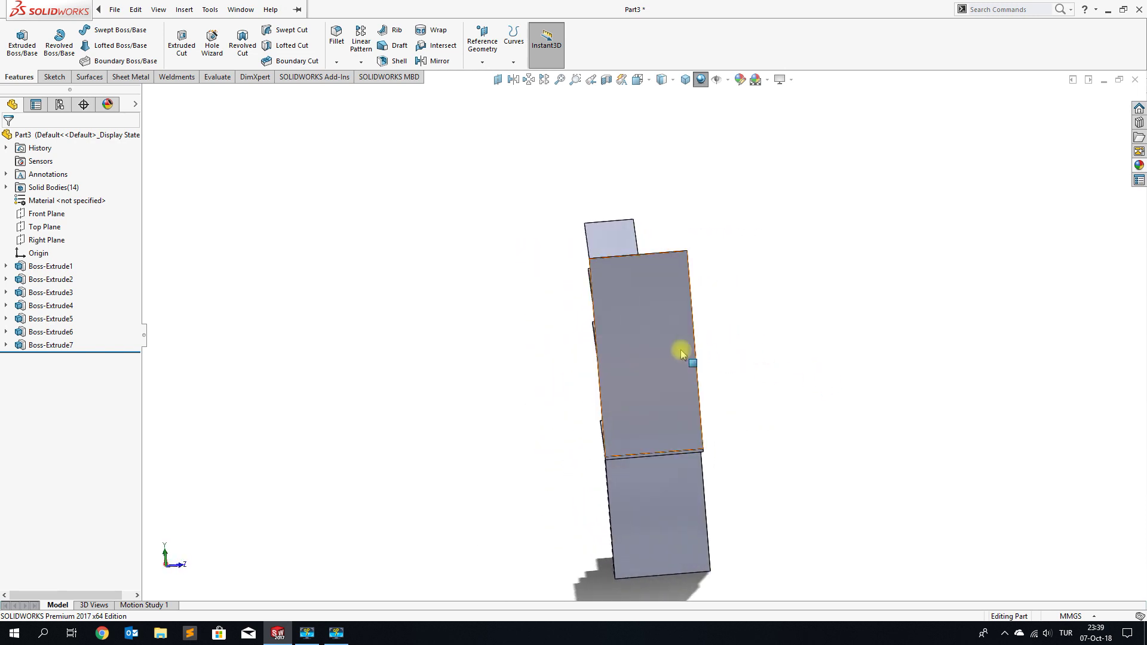
left_click(671, 345)
left_click(779, 319)
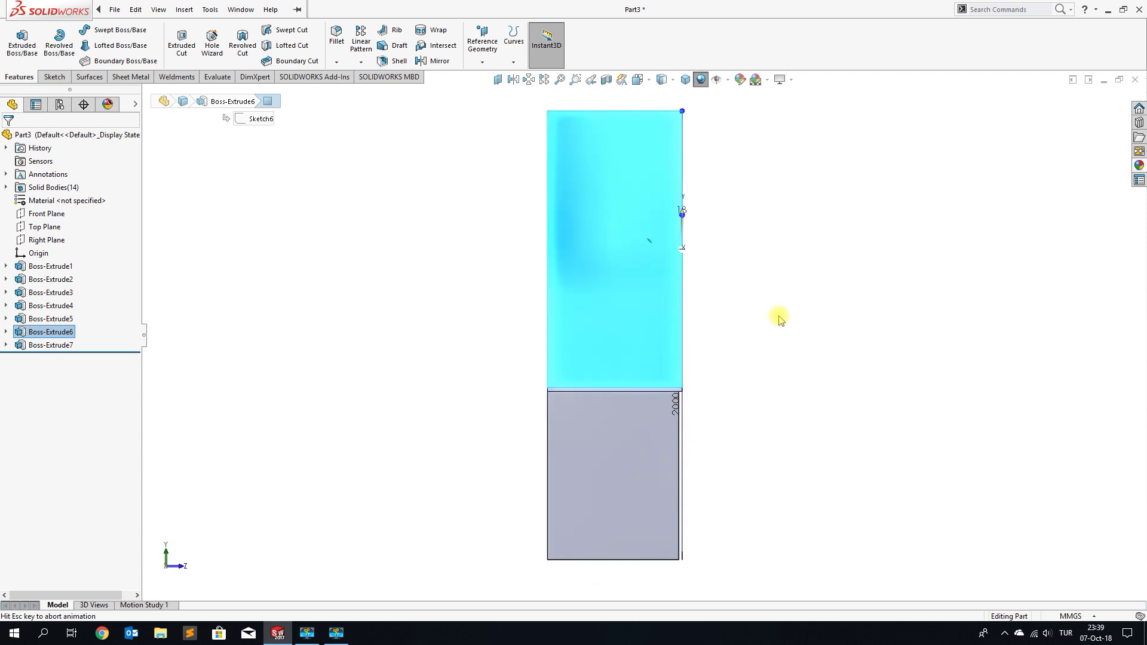
left_click(54, 77)
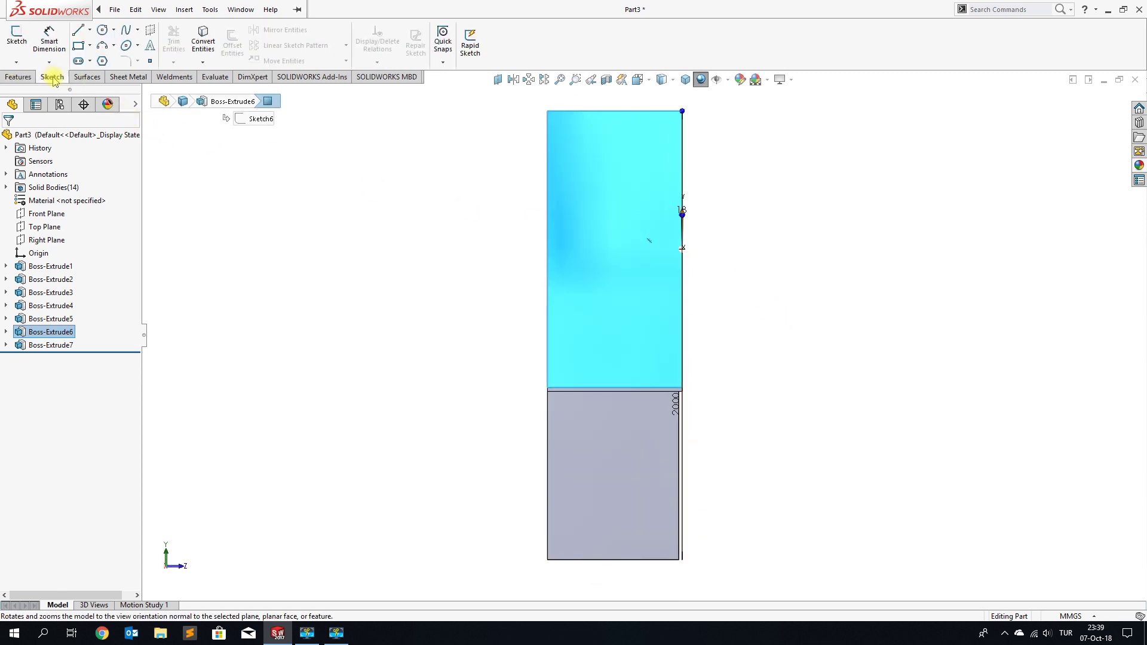
left_click(17, 38)
left_click(307, 226)
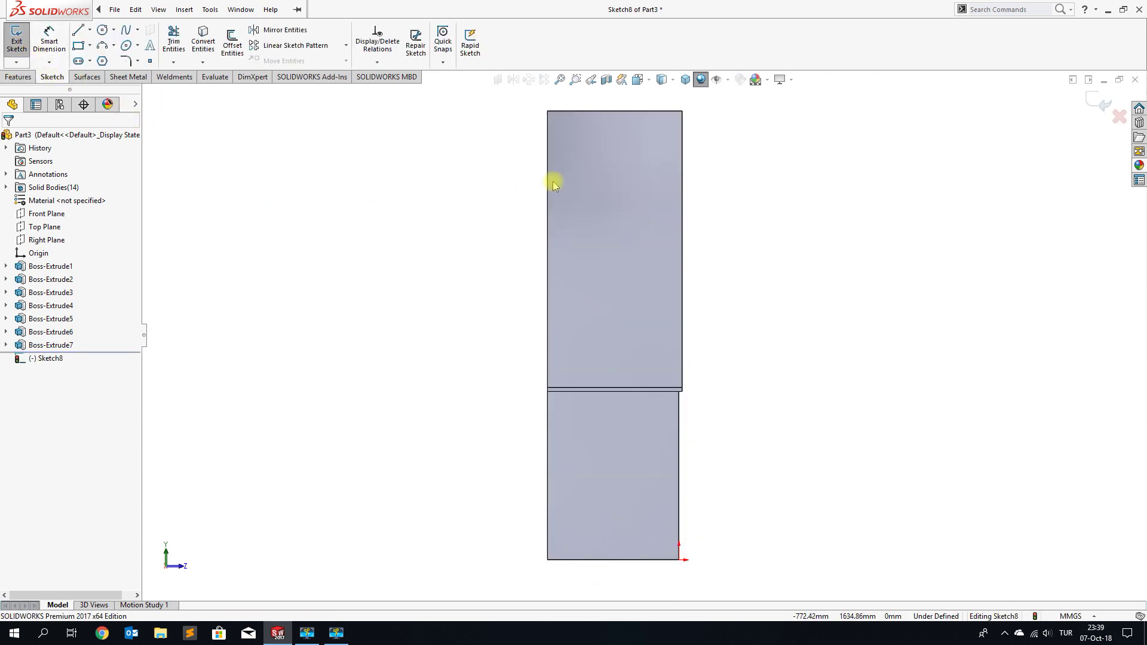
left_click(671, 89)
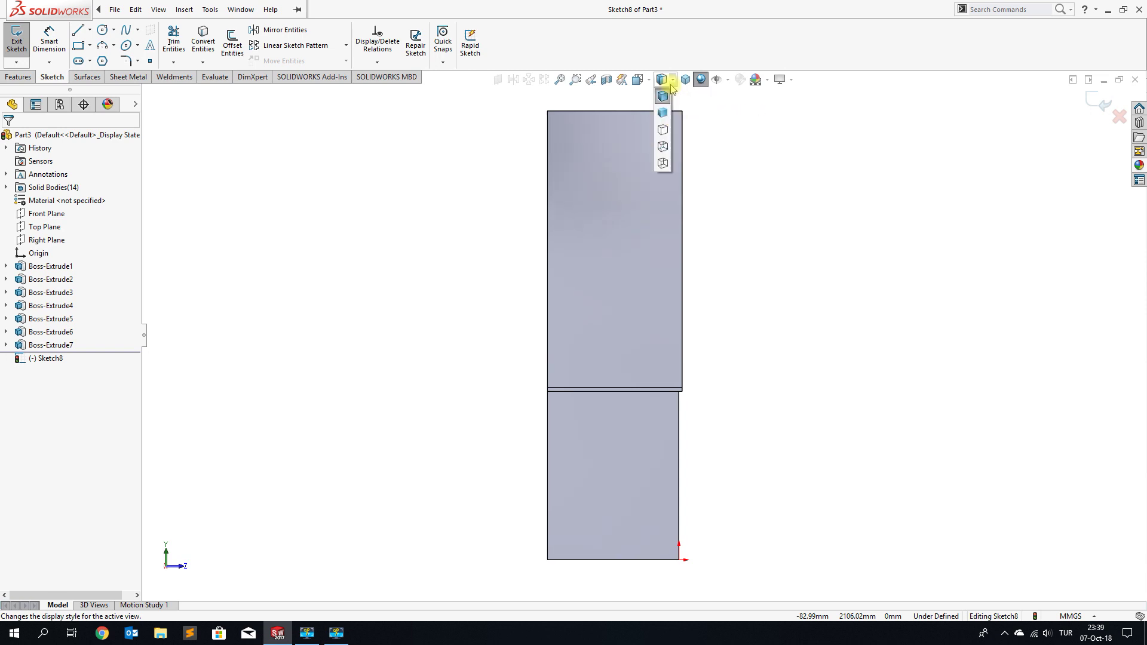
left_click(663, 152)
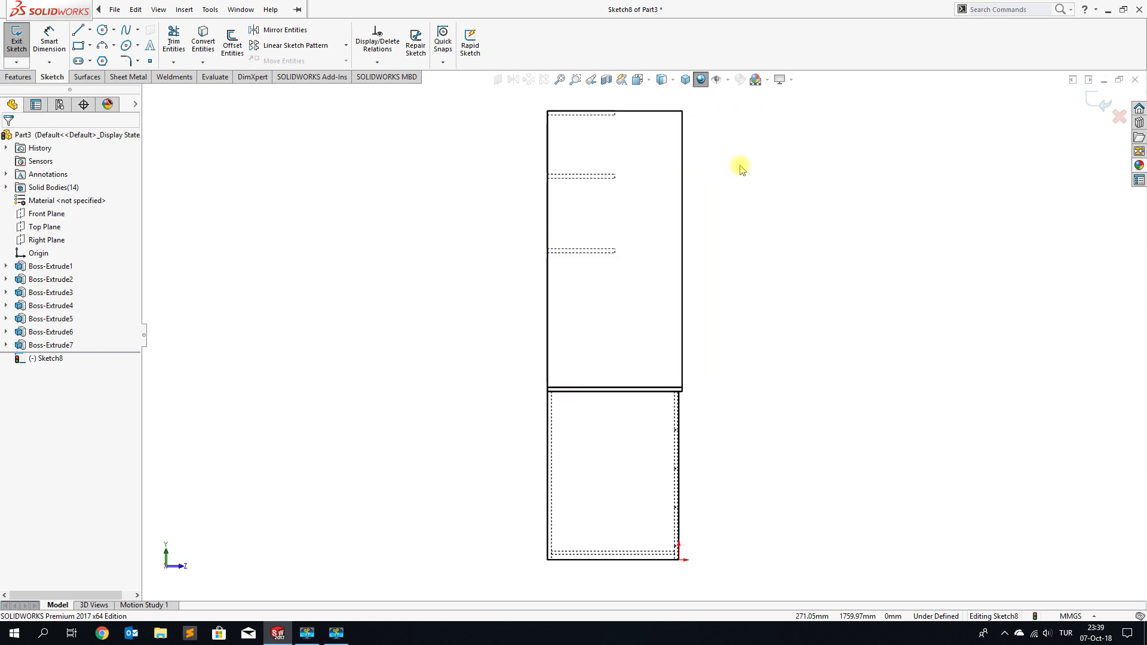
Draw a vertical line from the top edge's midpoint, then a tangent arc down to the lower edge.
left_click(78, 31)
scroll(621, 132, "down", 3)
scroll(630, 179, "down", 3)
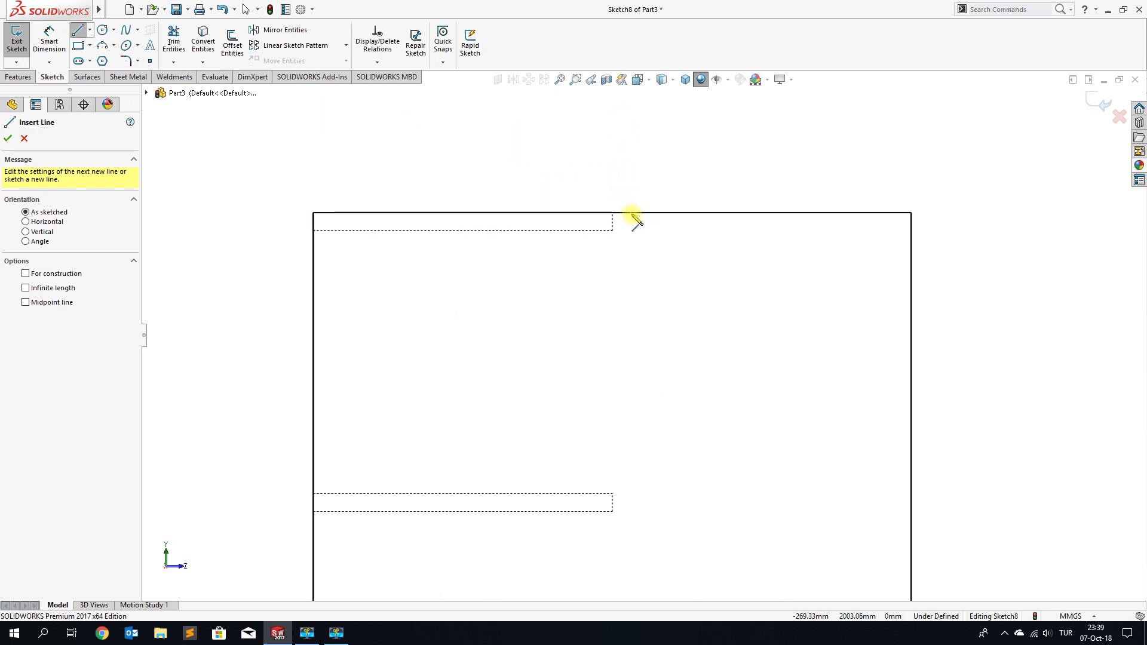
left_click(612, 213)
scroll(615, 222, "up", 3)
scroll(615, 223, "up", 5)
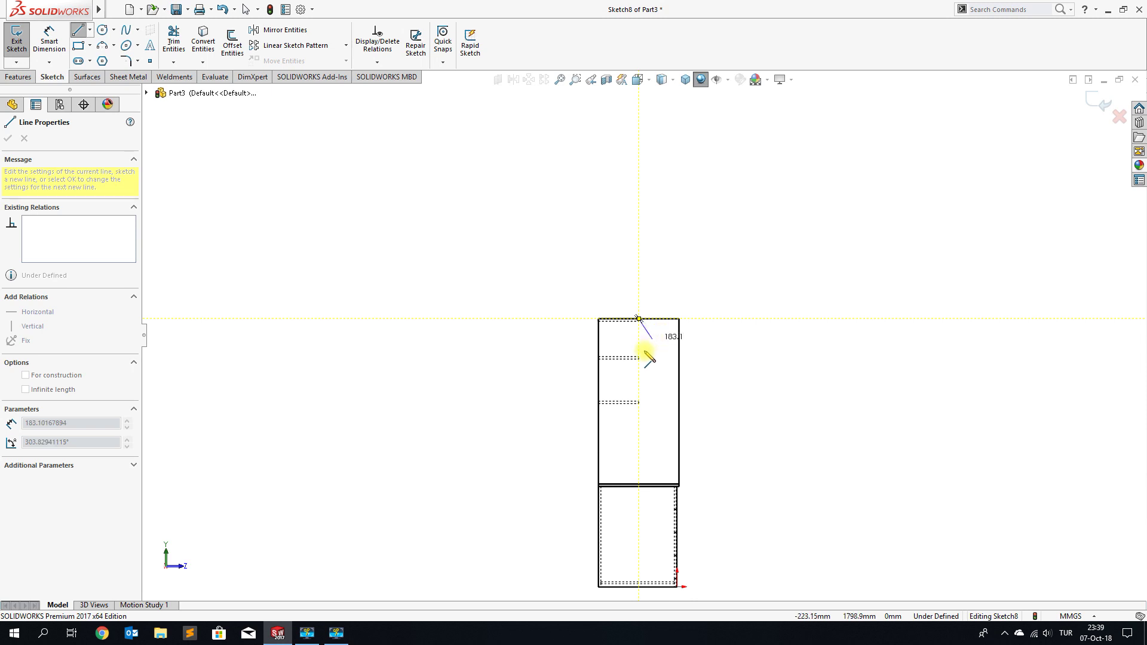
scroll(645, 353, "down", 3)
scroll(642, 352, "down", 2)
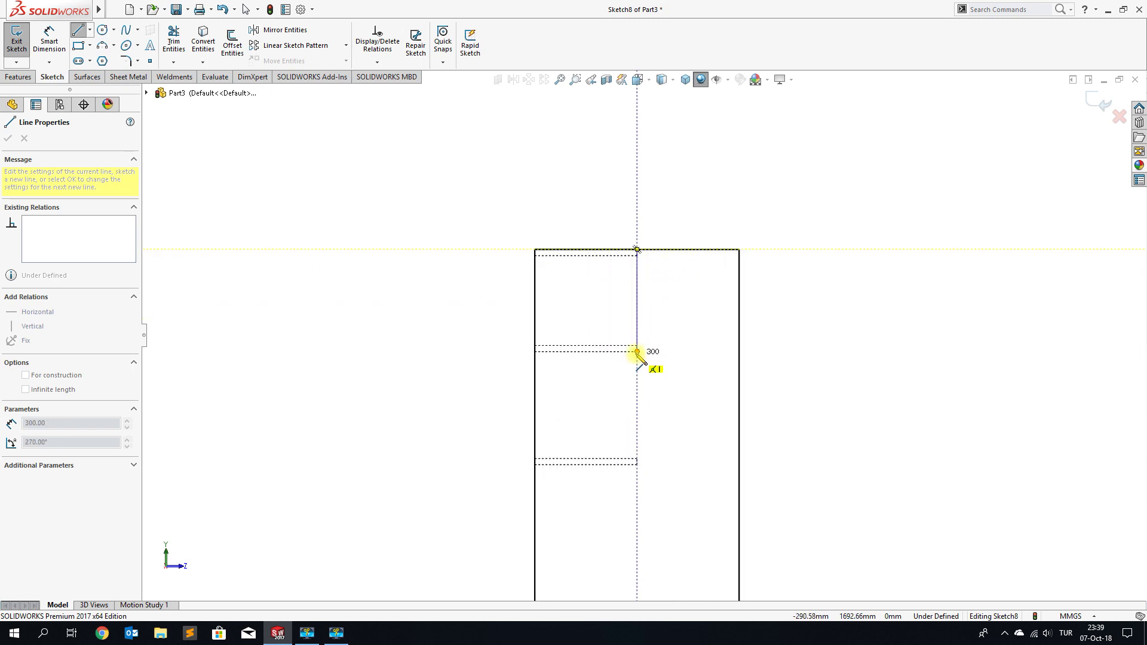
scroll(639, 355, "up", 3)
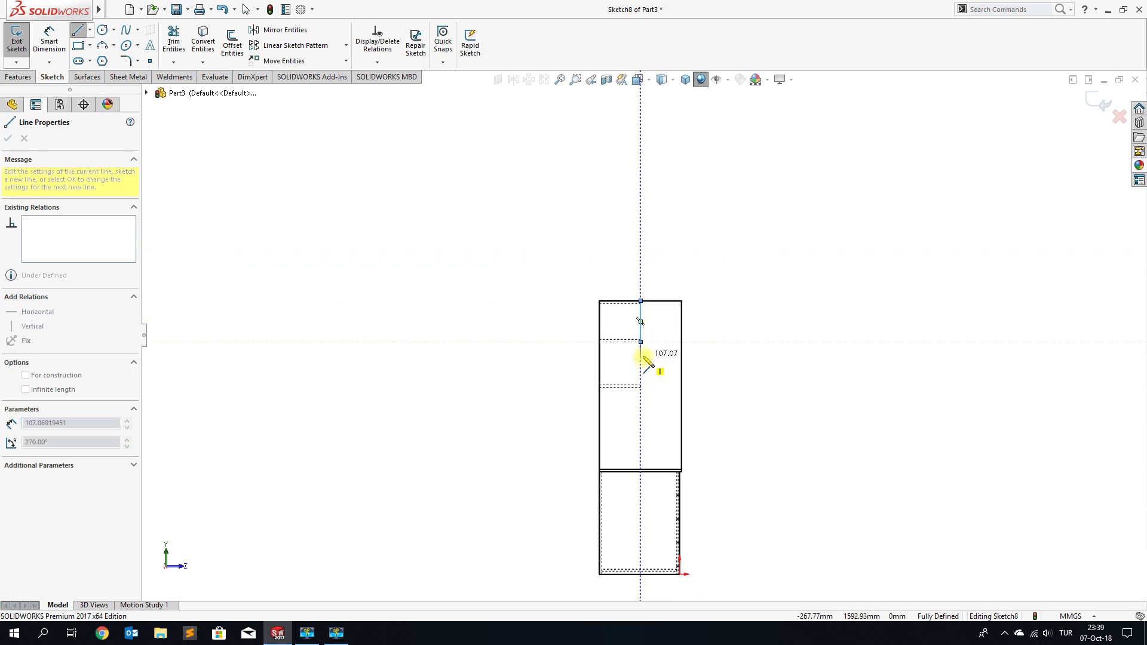
left_click(641, 342)
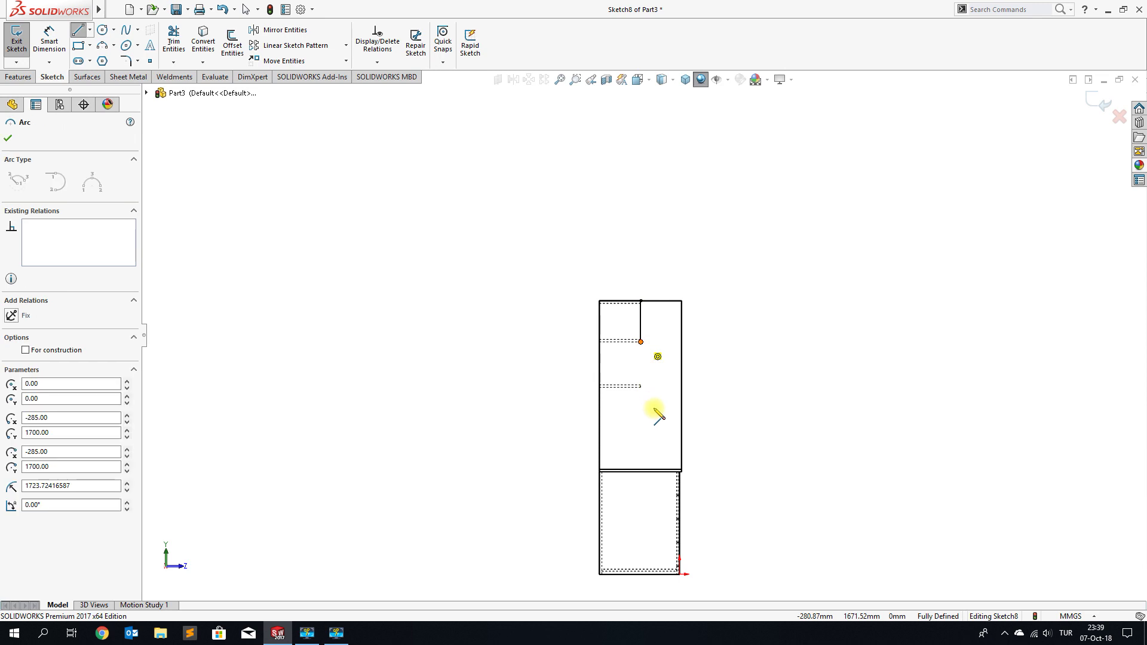
left_click(677, 472)
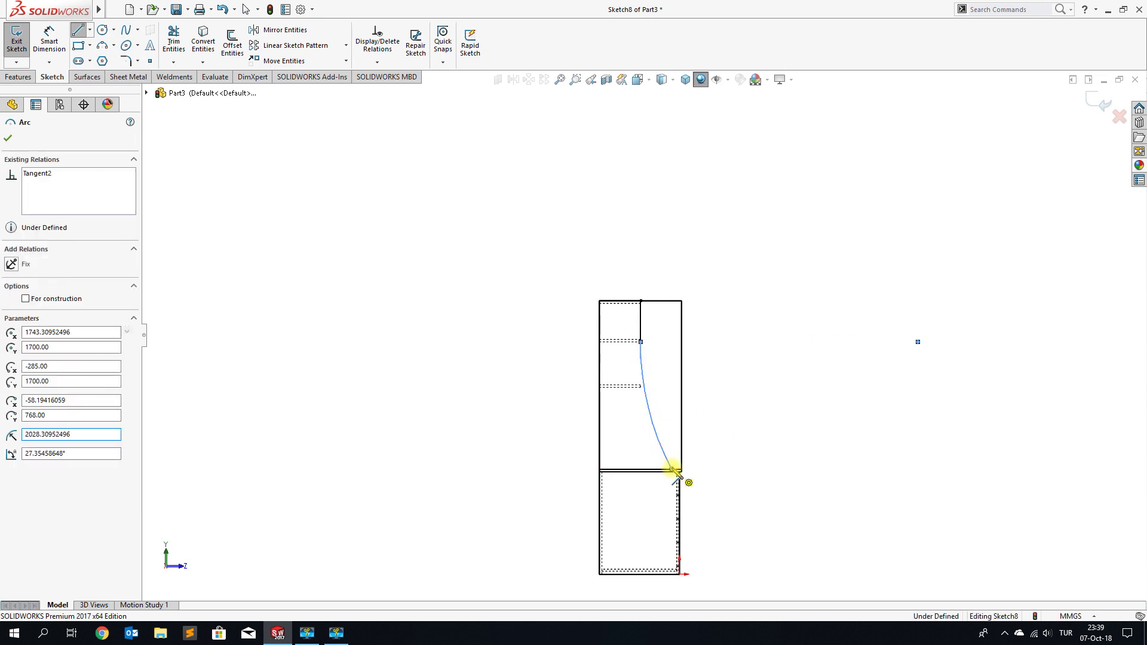
scroll(673, 470, "down", 2)
scroll(666, 430, "down", 4)
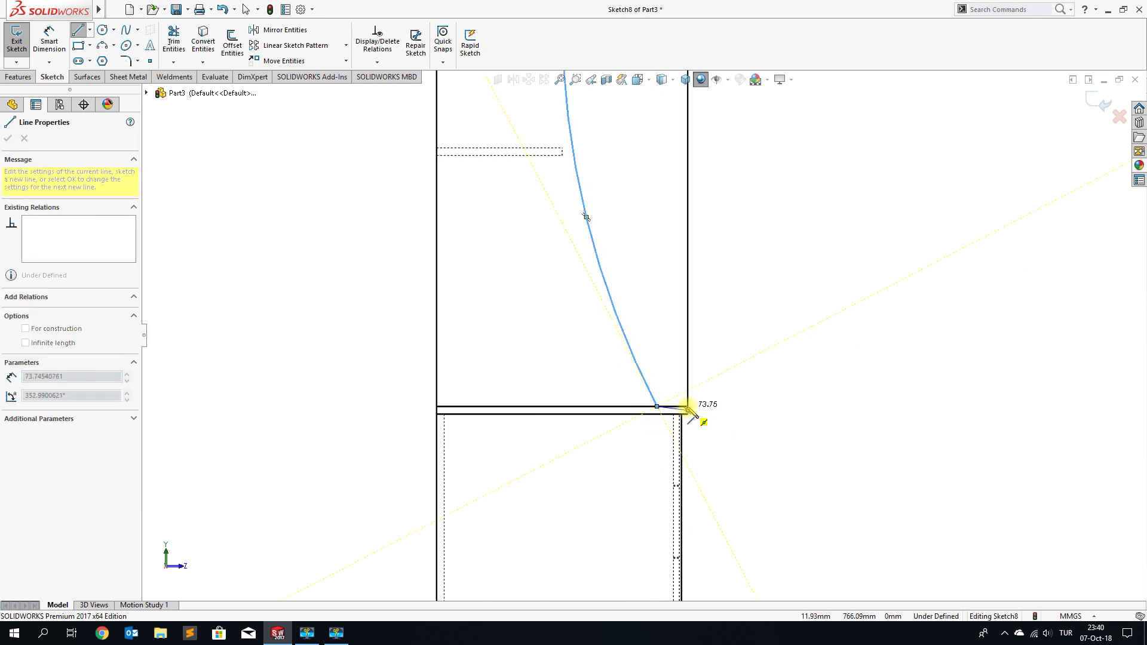
Close the curved profile with lines along the panel's corner and top edge.
left_click(688, 407)
scroll(704, 382, "up", 4)
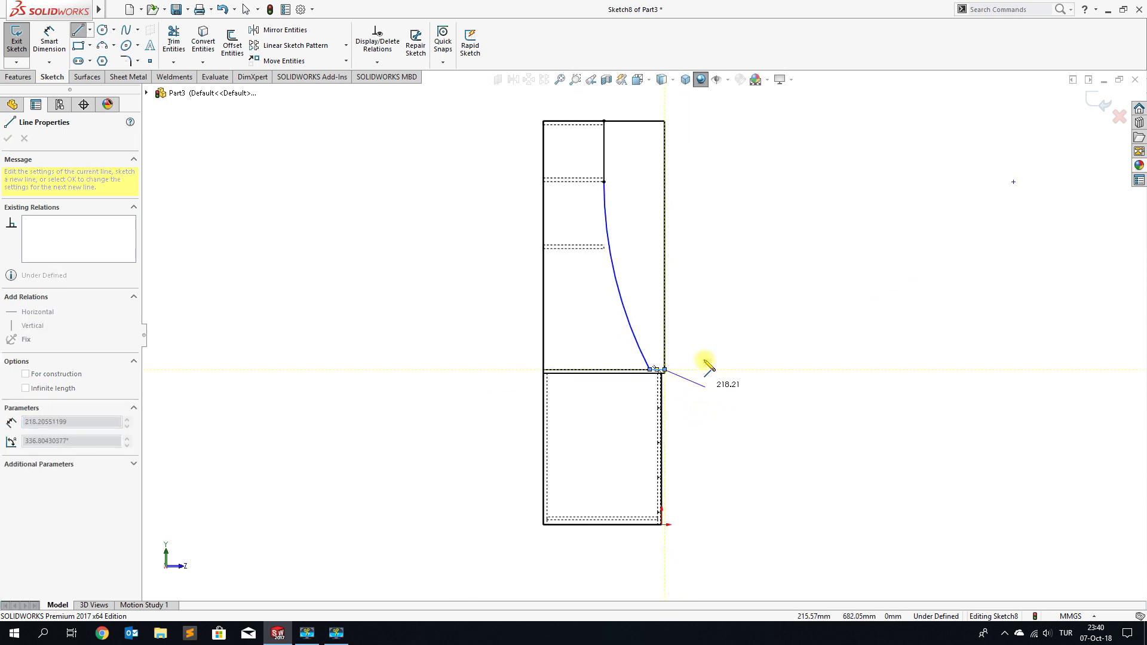
scroll(693, 299, "up", 3)
left_click(657, 211)
scroll(660, 218, "down", 2)
scroll(635, 225, "down", 2)
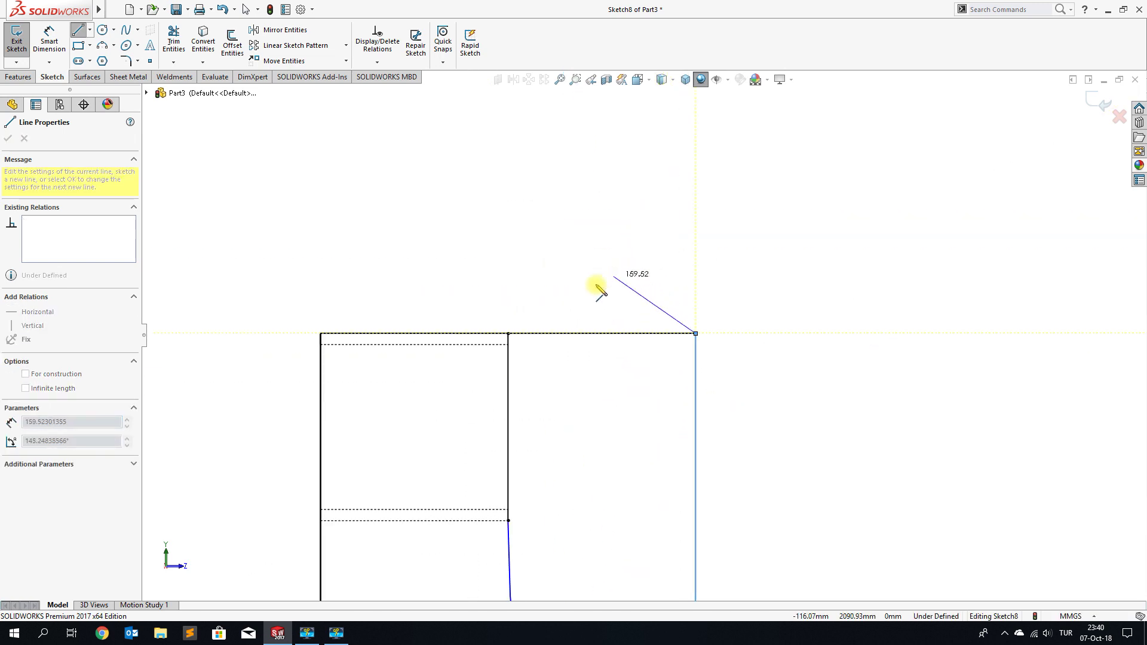
left_click(517, 332)
right_click(513, 333)
left_click(532, 340)
scroll(562, 316, "up", 3)
scroll(574, 307, "up", 3)
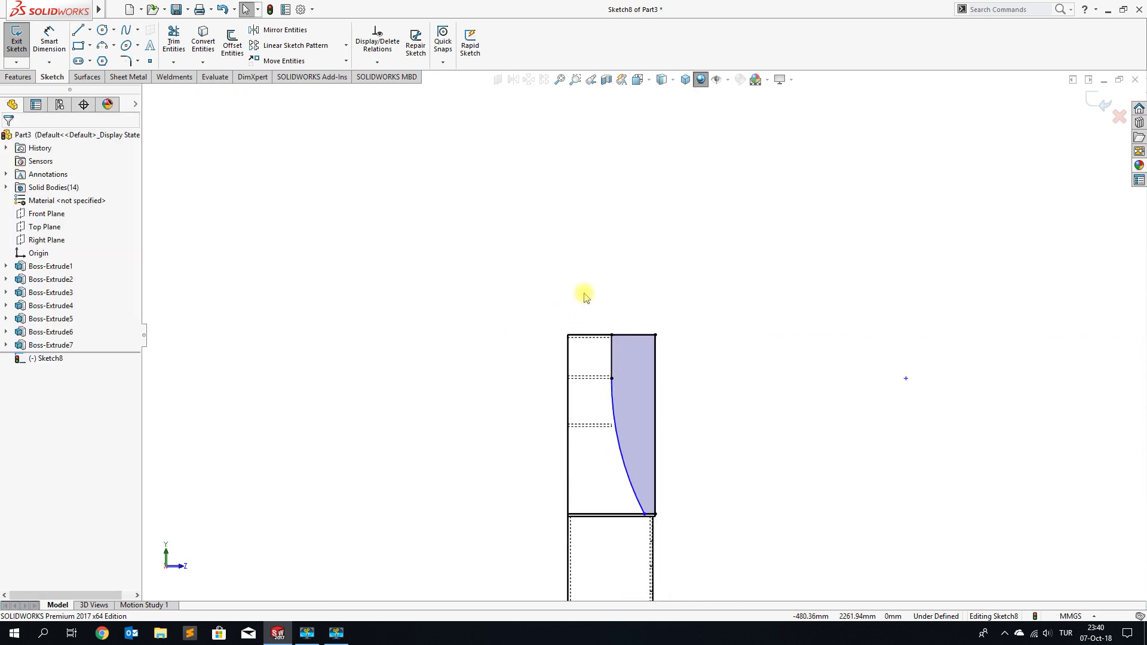
Dimension the gap between the curve's lower end and the panel's bottom corner to 40 mm.
left_click(49, 41)
scroll(721, 445, "down", 3)
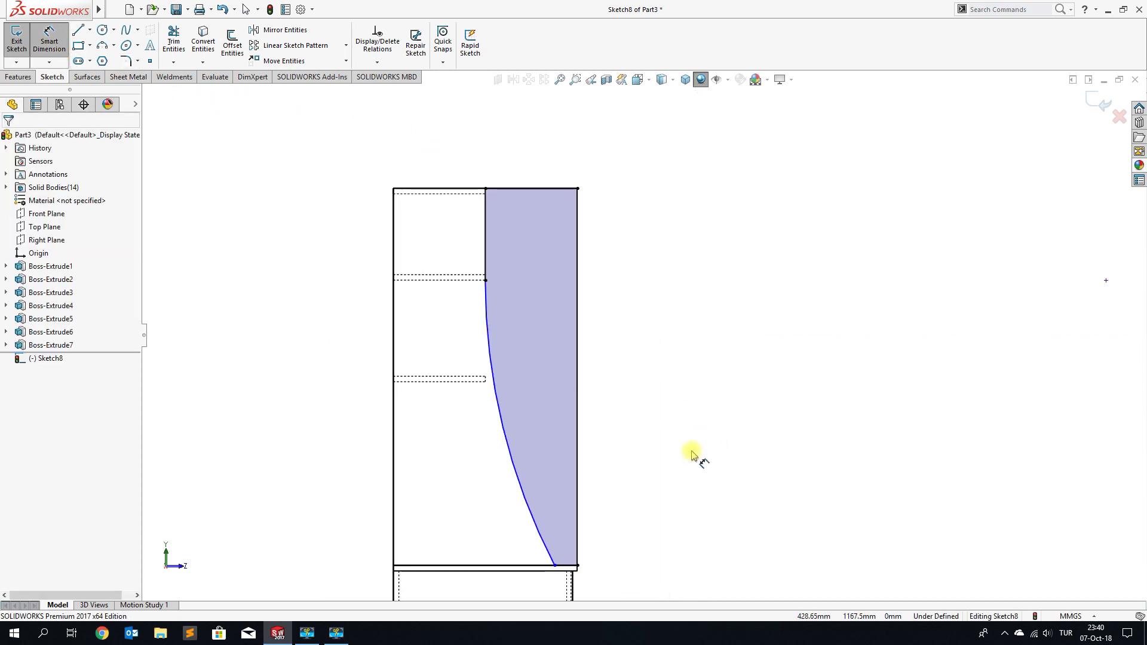
scroll(598, 526, "down", 2)
scroll(553, 537, "down", 1)
scroll(520, 512, "down", 1)
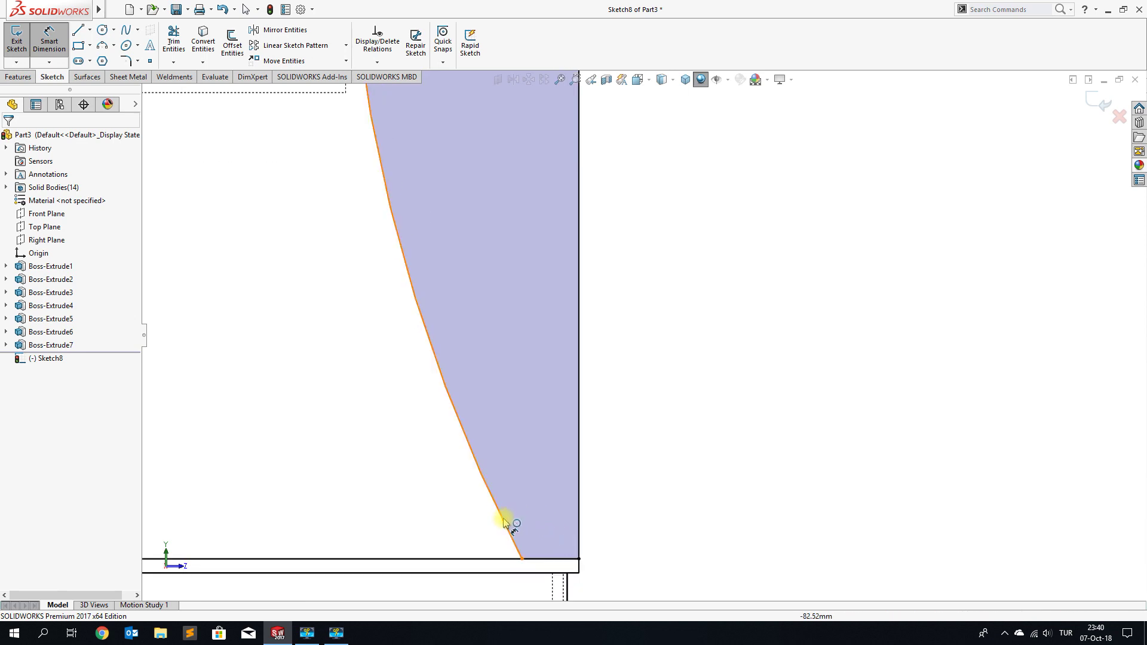
left_click(522, 560)
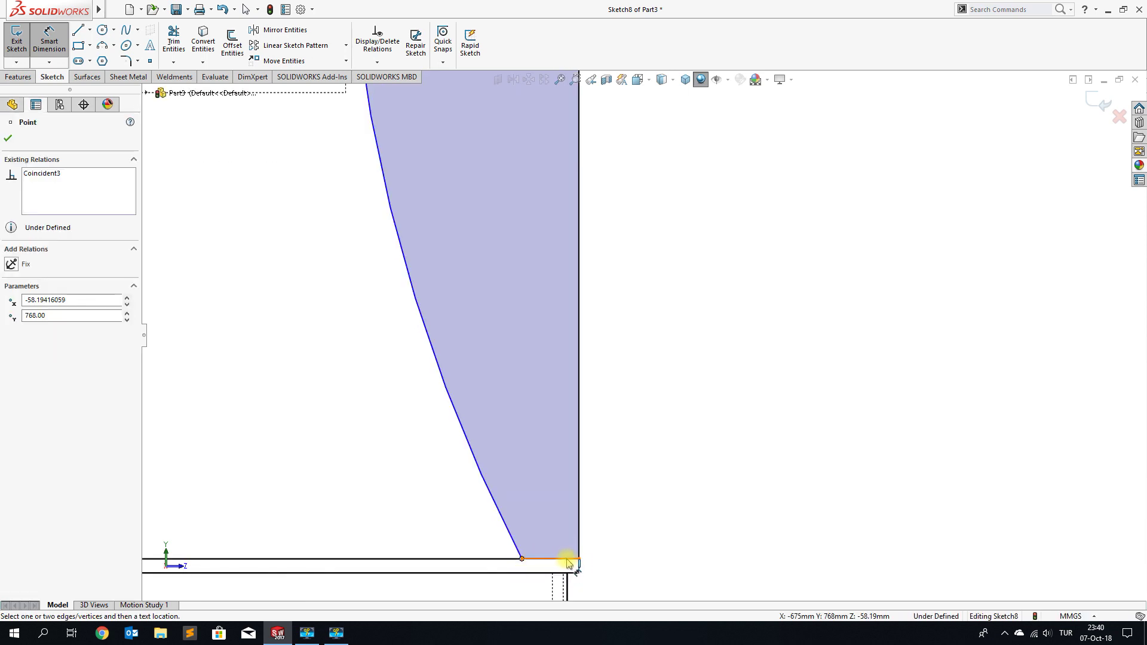
left_click(578, 559)
left_click(687, 548)
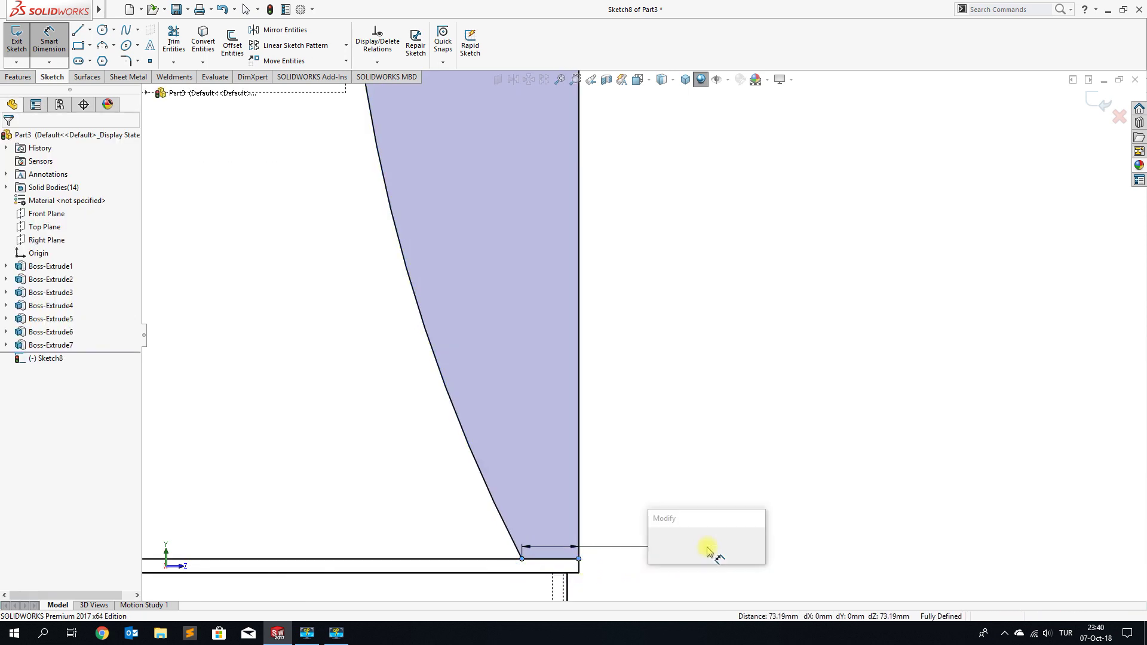
type("40")
key("Return")
left_click(710, 505)
scroll(715, 505, "up", 3)
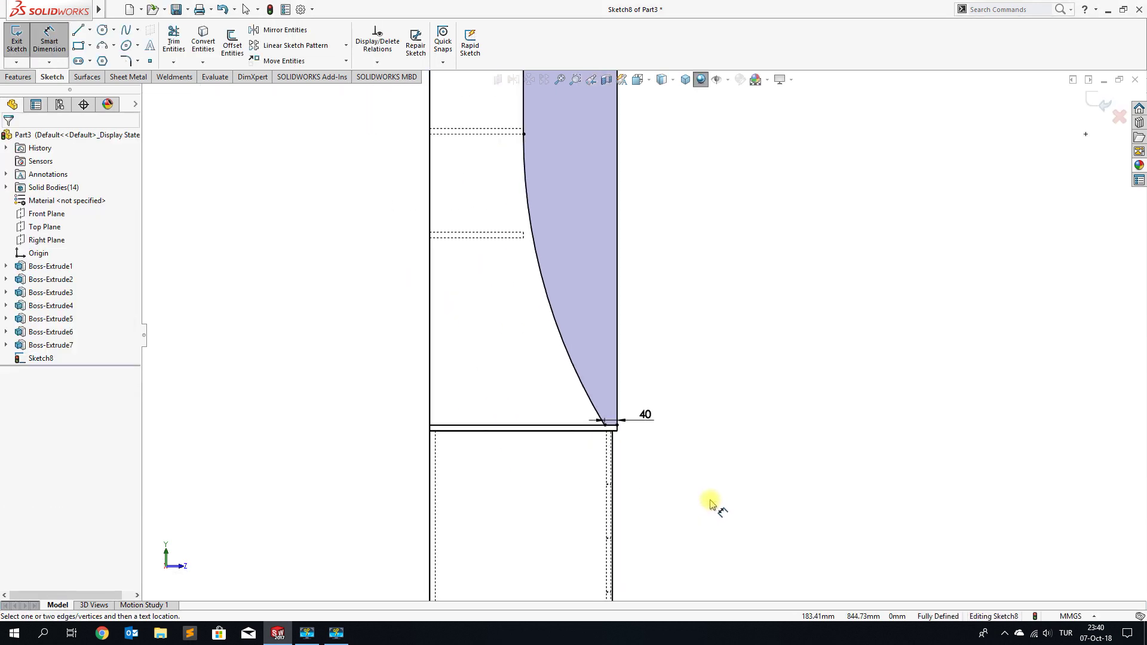
scroll(742, 456, "up", 2)
scroll(707, 330, "down", 2)
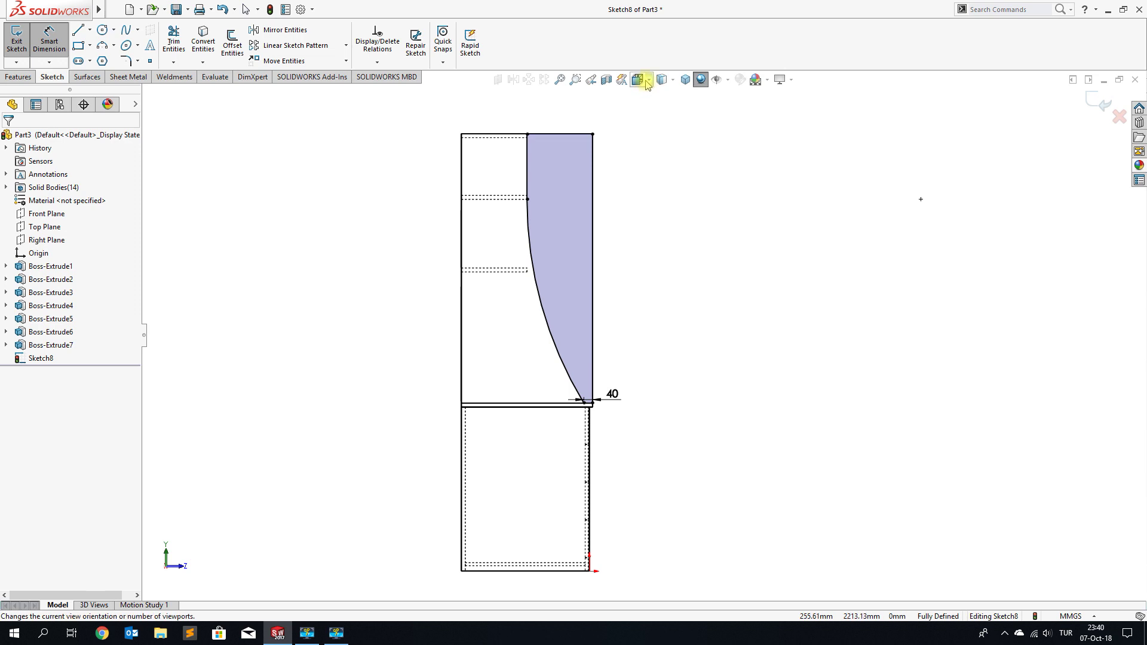
scroll(615, 397, "up", 3)
left_click(671, 80)
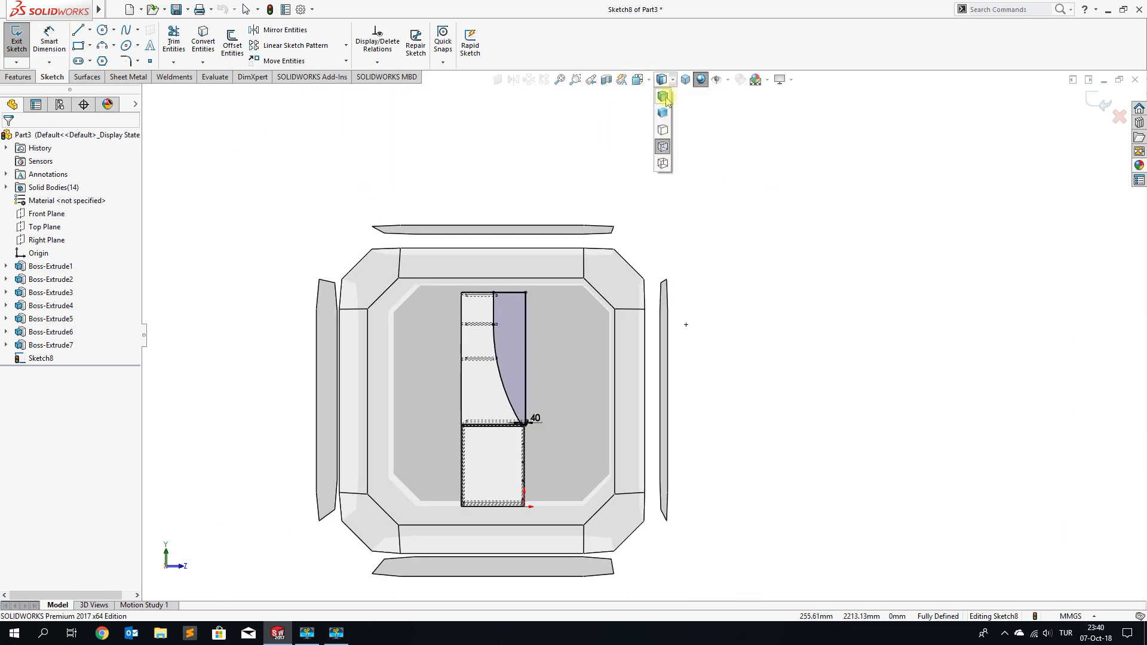
Extrude-cut the curved sketch Blind 18 mm through the tall side panel.
middle_click_drag(676, 277, 606, 325)
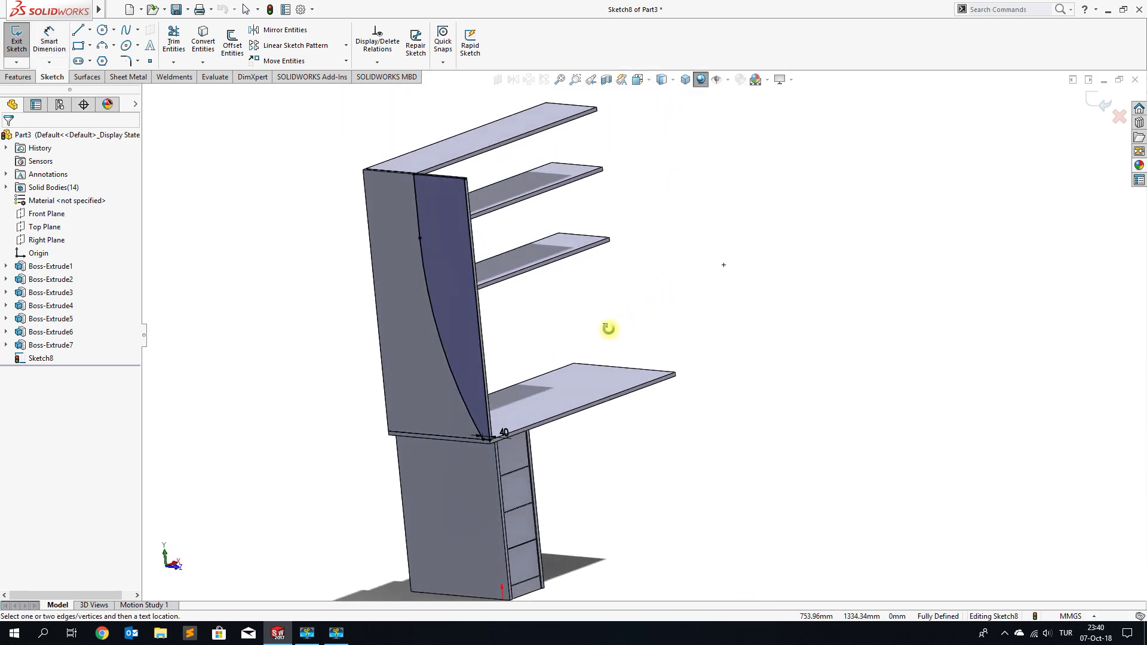
left_click(18, 77)
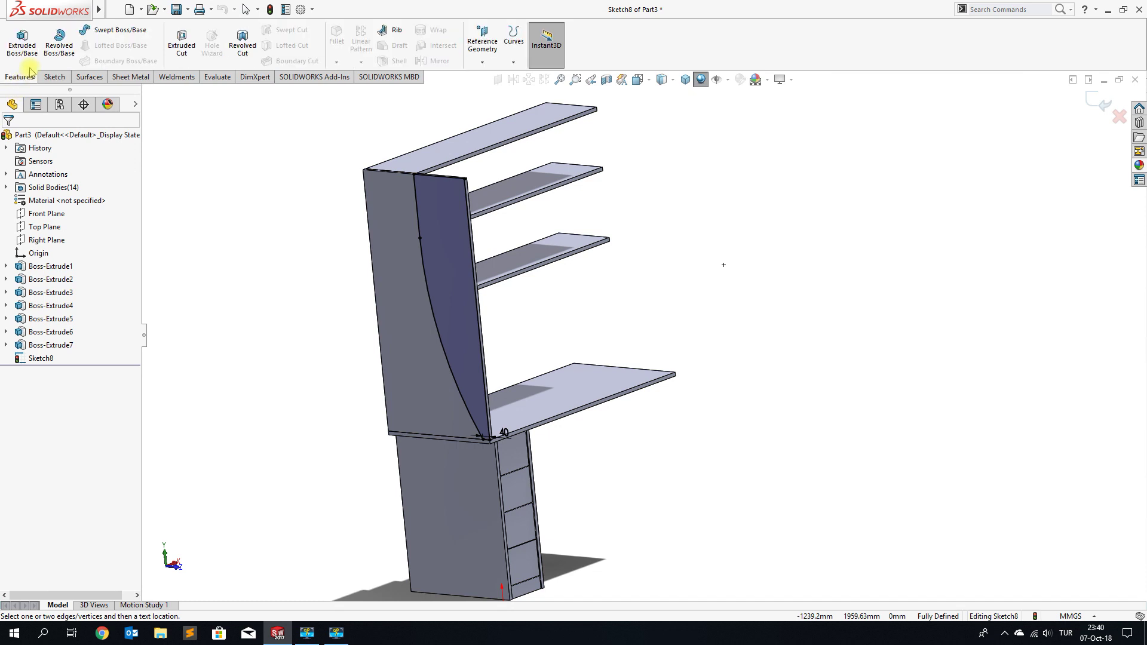
left_click(171, 46)
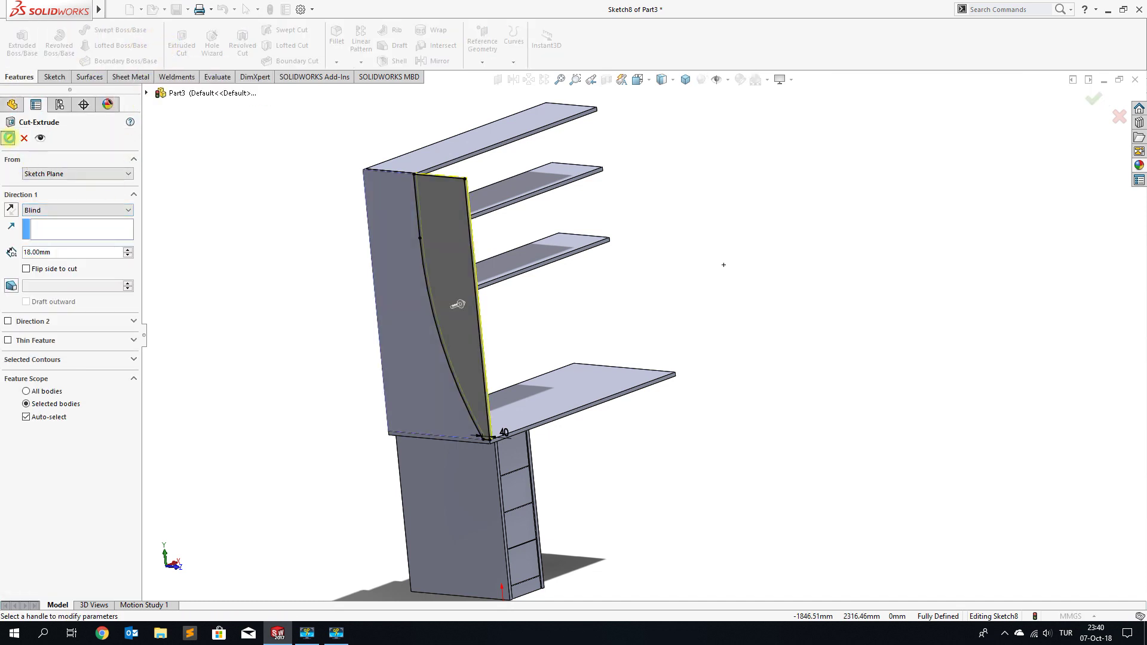
key("Return")
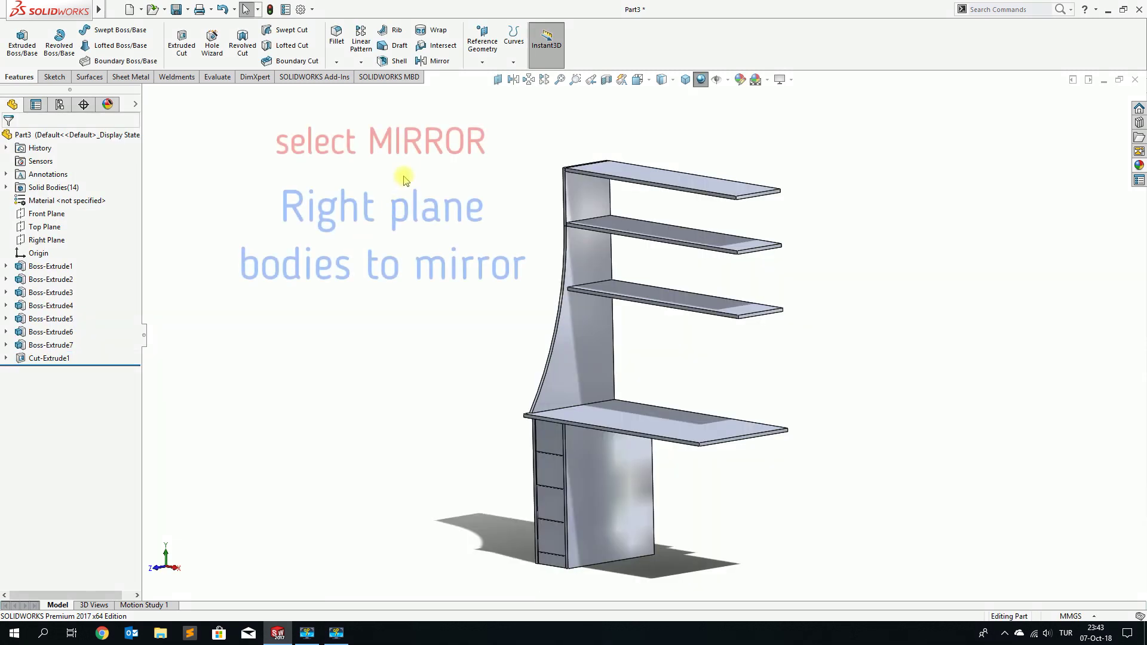
left_click(440, 61)
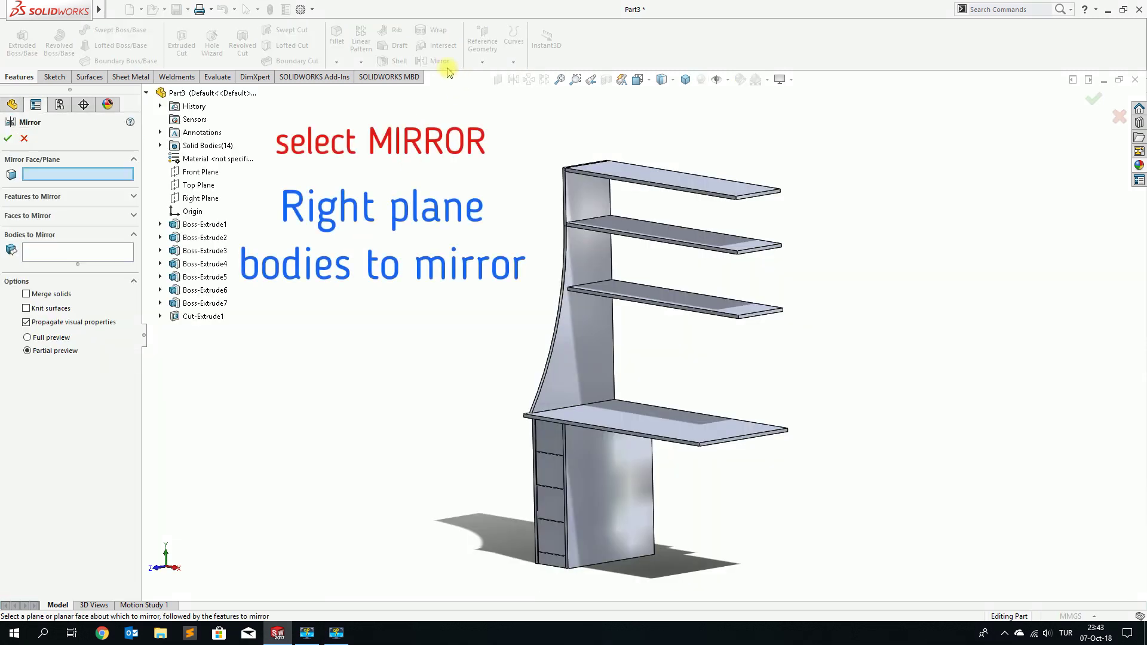
Mirror about the Right Plane, selecting the curved side panel, cabinet and drawer bodies.
left_click(187, 198)
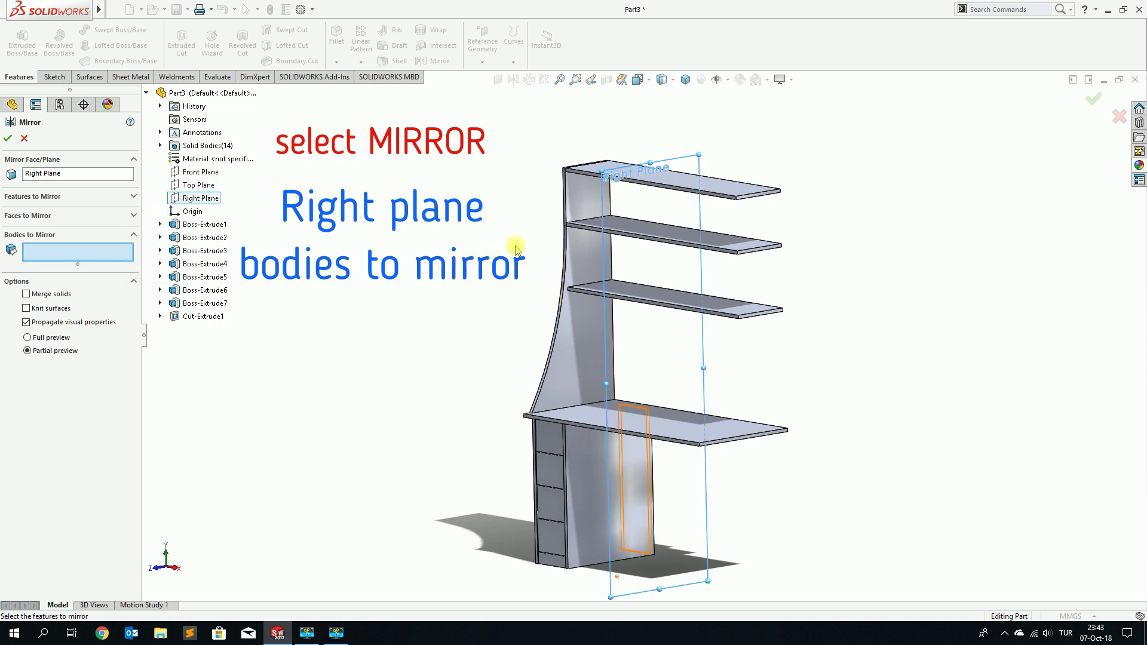
left_click(575, 205)
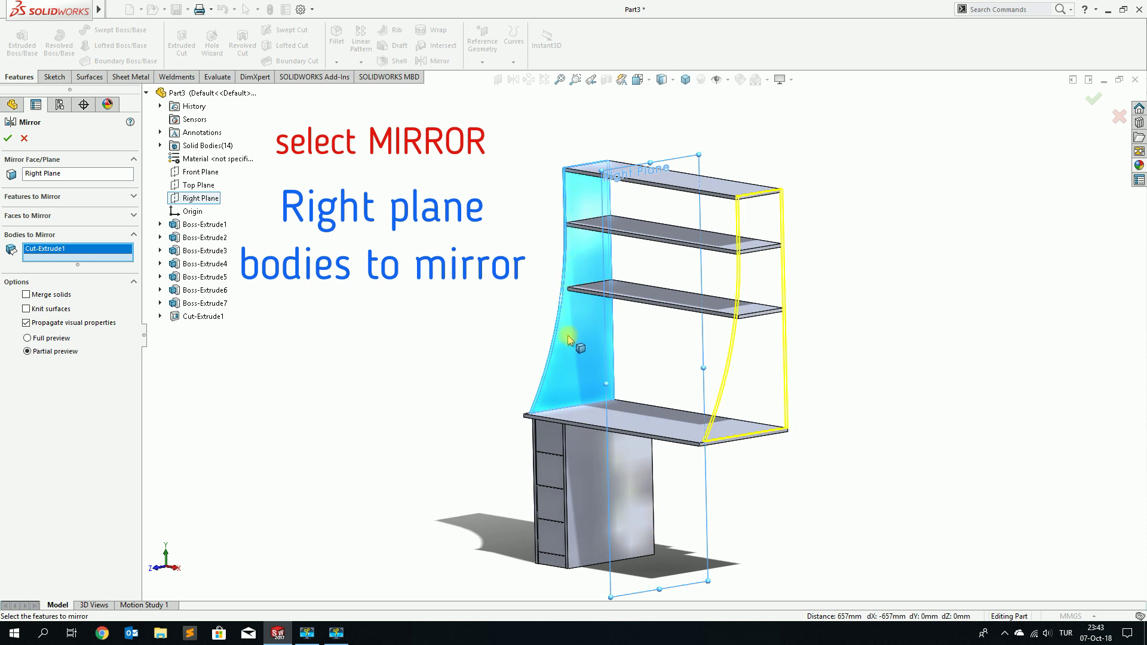
left_click(572, 459)
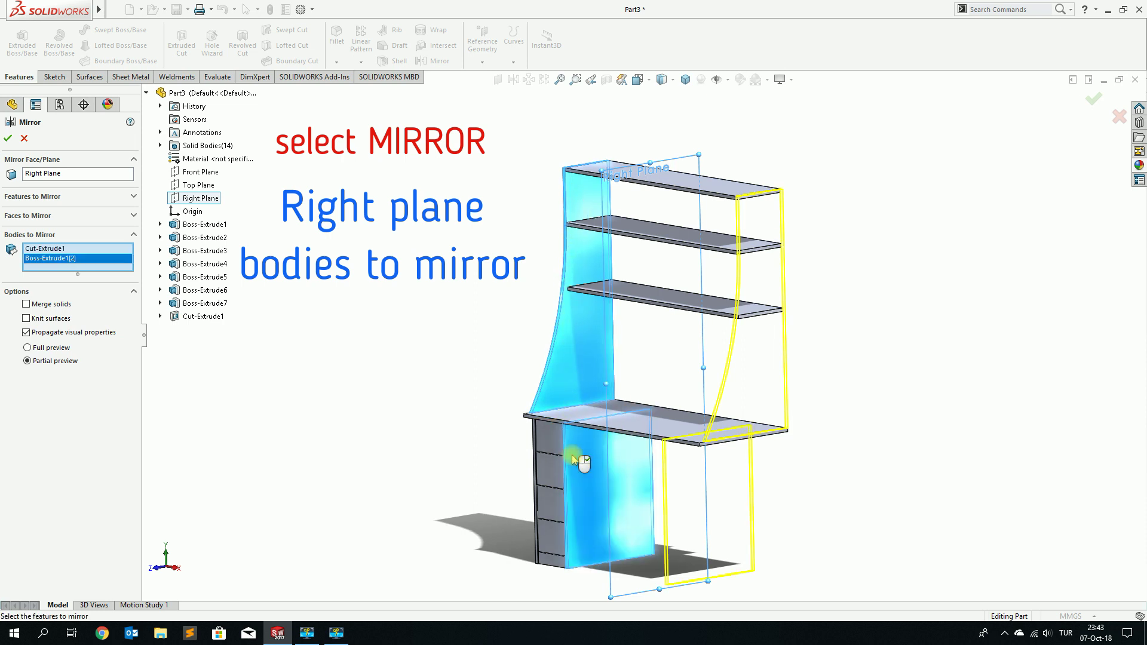
left_click(536, 466)
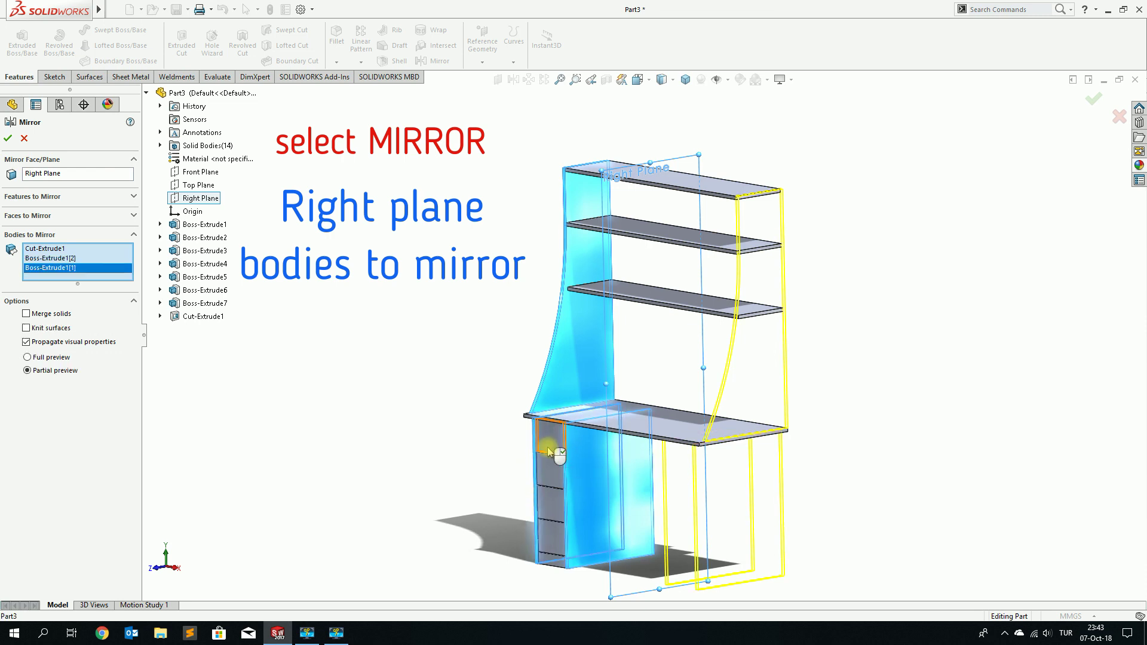
left_click(546, 467)
left_click(547, 503)
left_click(548, 535)
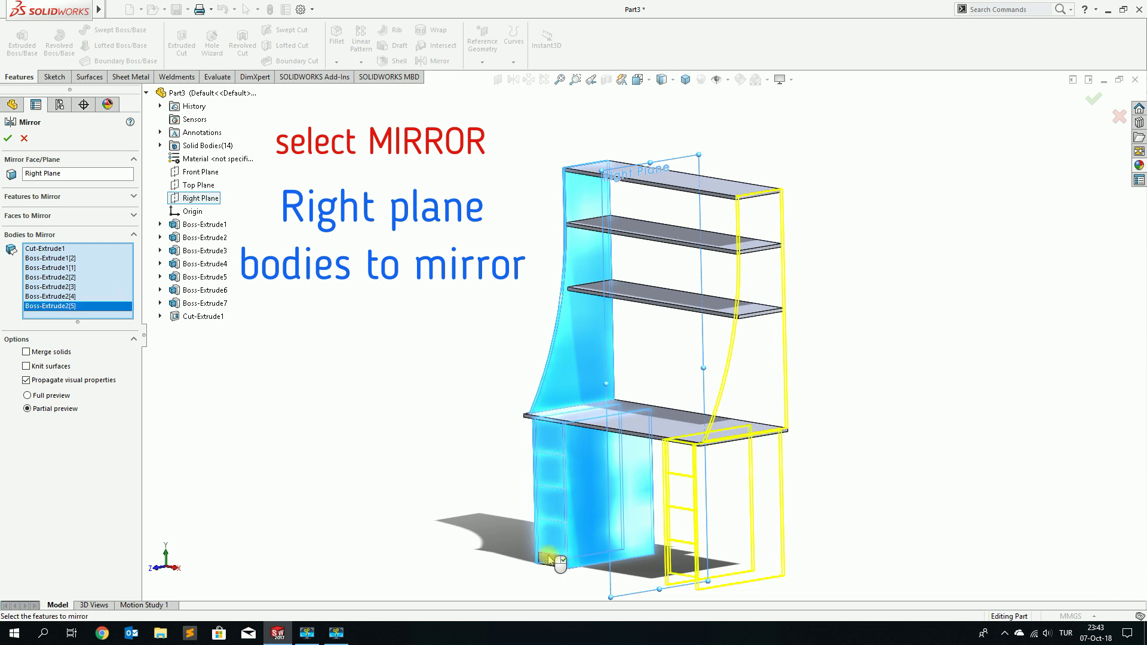
left_click(548, 560)
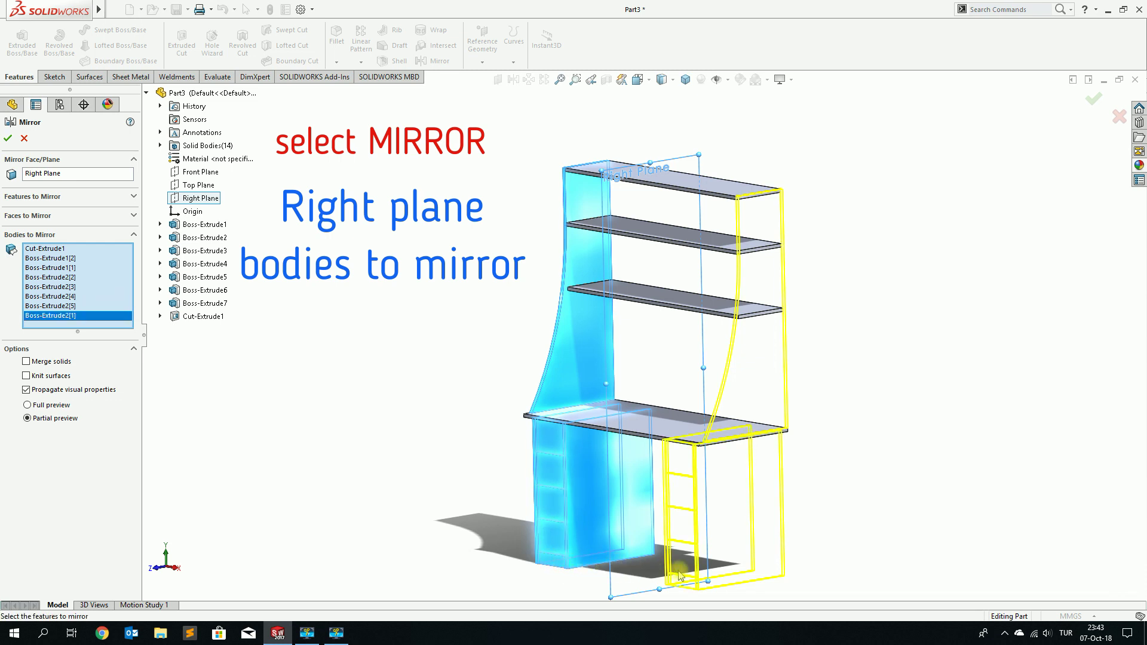
Add the Boss-Extrude3 and Boss-Extrude4 bodies to the mirror and confirm it.
scroll(705, 579, "down", 2)
scroll(657, 526, "down", 3)
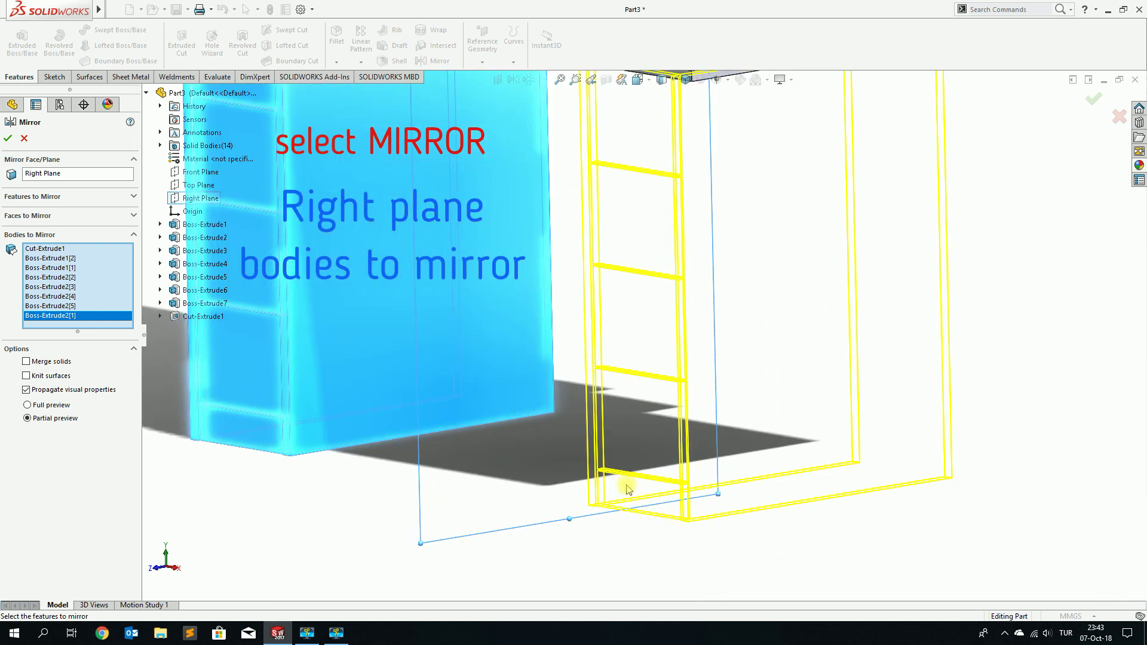
scroll(445, 391, "up", 3)
mouse_move(456, 353)
middle_mouse_down()
mouse_move(493, 431)
mouse_move(565, 352)
middle_mouse_up()
left_click(493, 432)
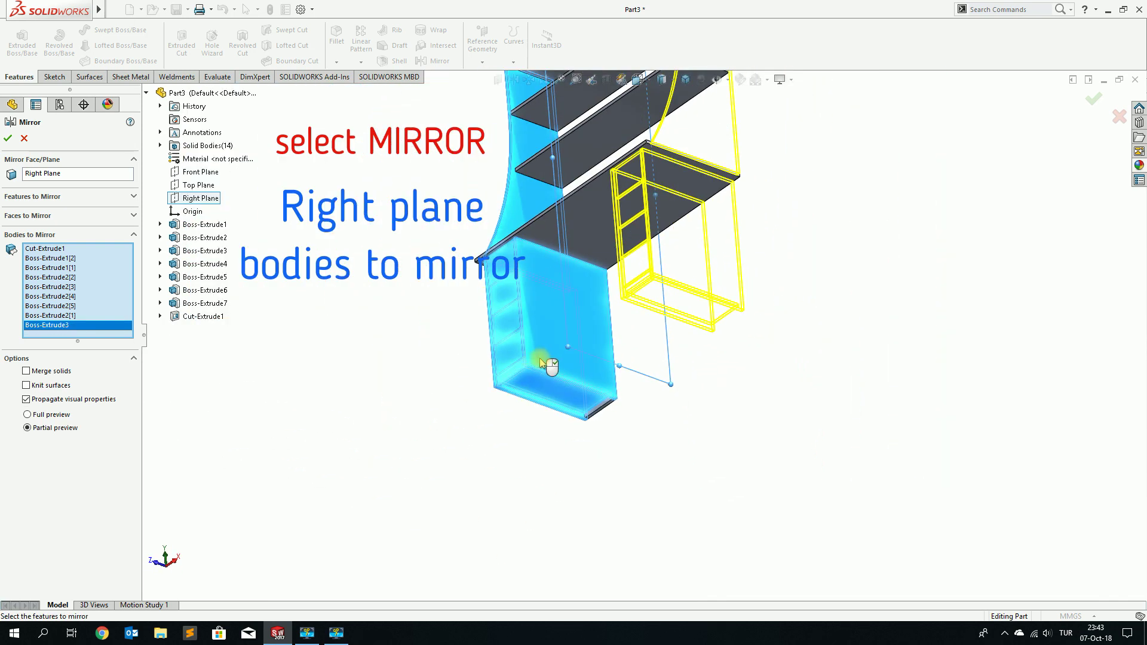
left_click(629, 360)
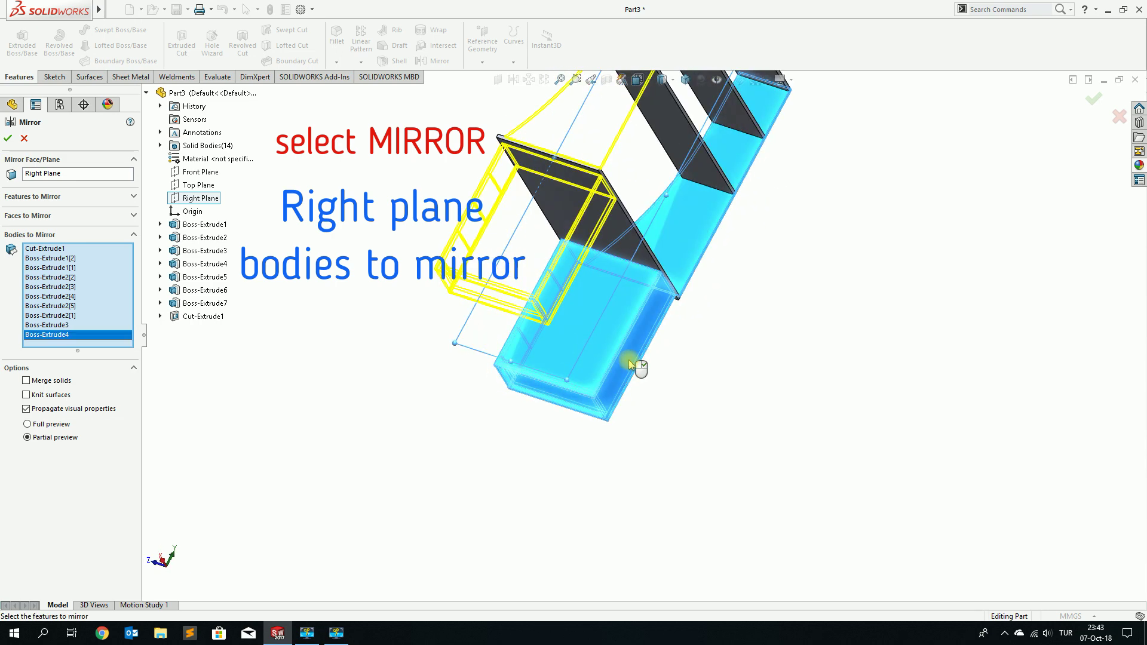
scroll(628, 360, "up", 2)
scroll(598, 335, "up", 2)
mouse_move(547, 293)
middle_mouse_down()
mouse_move(618, 338)
mouse_move(609, 422)
mouse_move(622, 441)
mouse_move(691, 404)
mouse_move(631, 434)
middle_mouse_up()
scroll(691, 232, "down", 2)
scroll(692, 232, "down", 2)
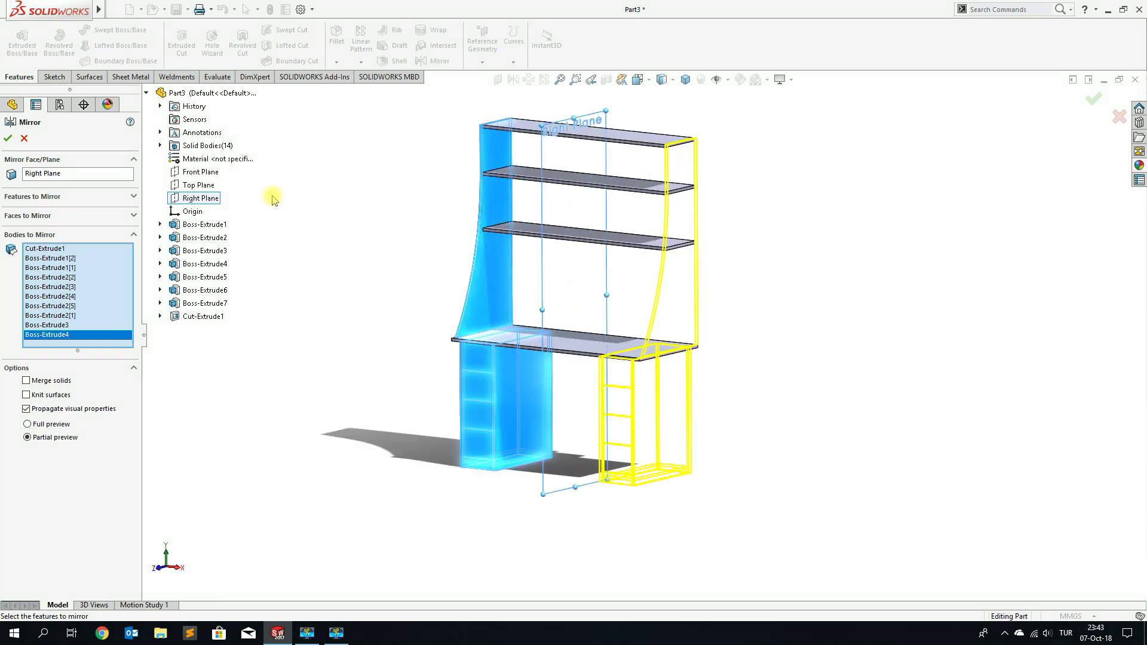
left_click(8, 140)
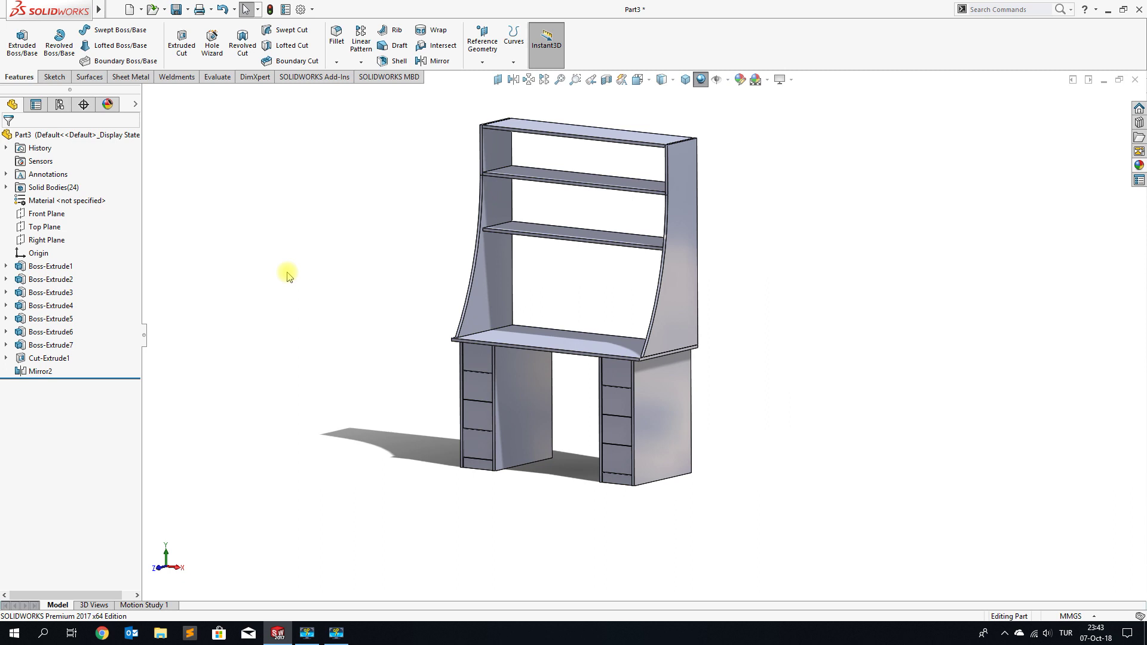
Sketch on the top shelf board's front face, anchoring a corner rectangle at its top-left corner.
scroll(507, 179, "down", 2)
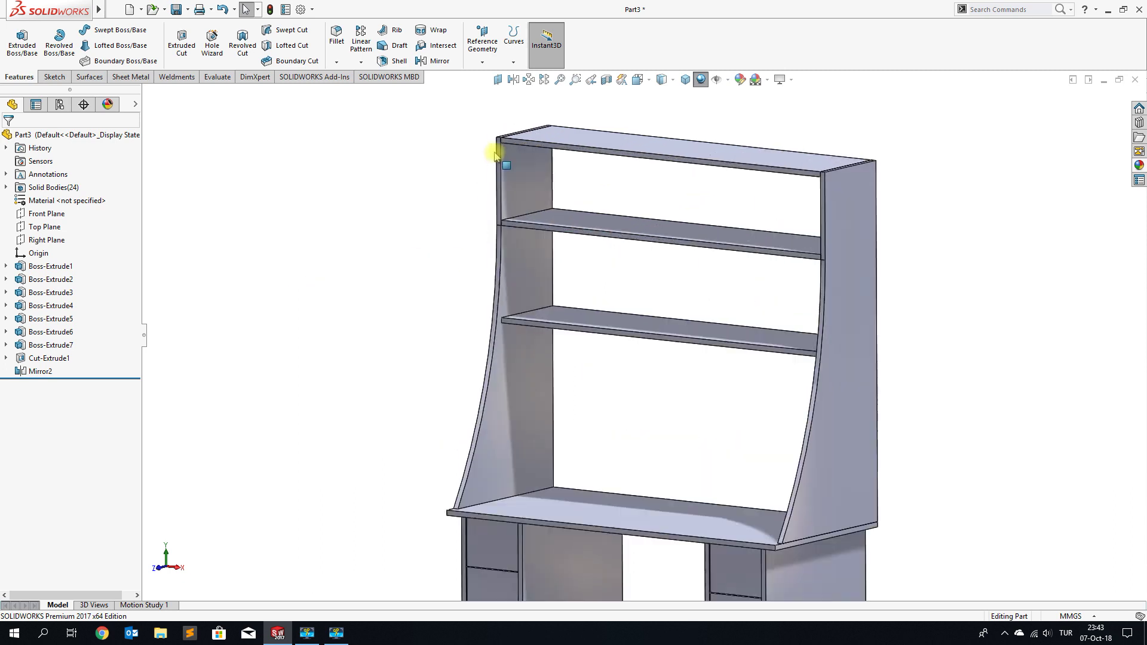
scroll(500, 150, "down", 2)
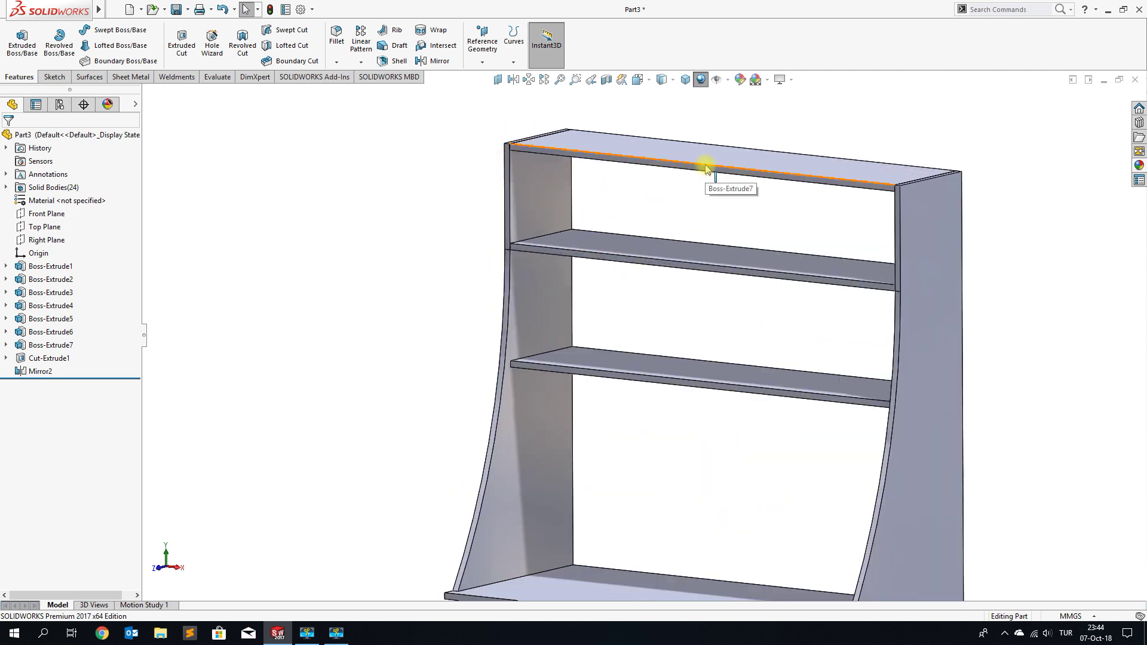
left_click(706, 171)
left_click(705, 173)
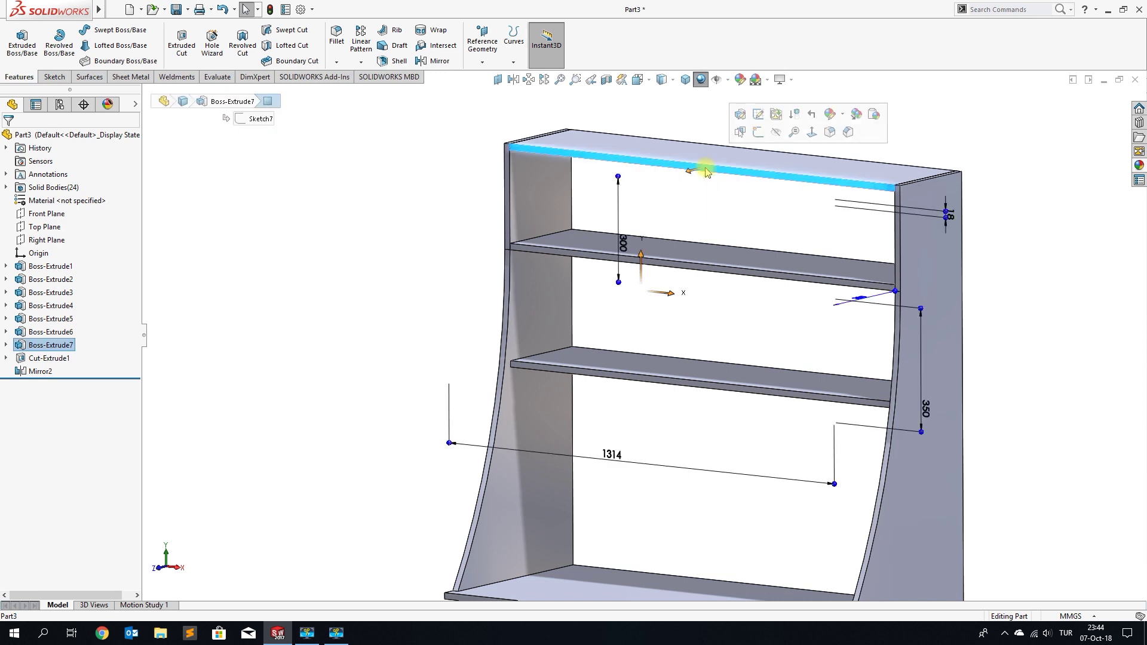
left_click(756, 136)
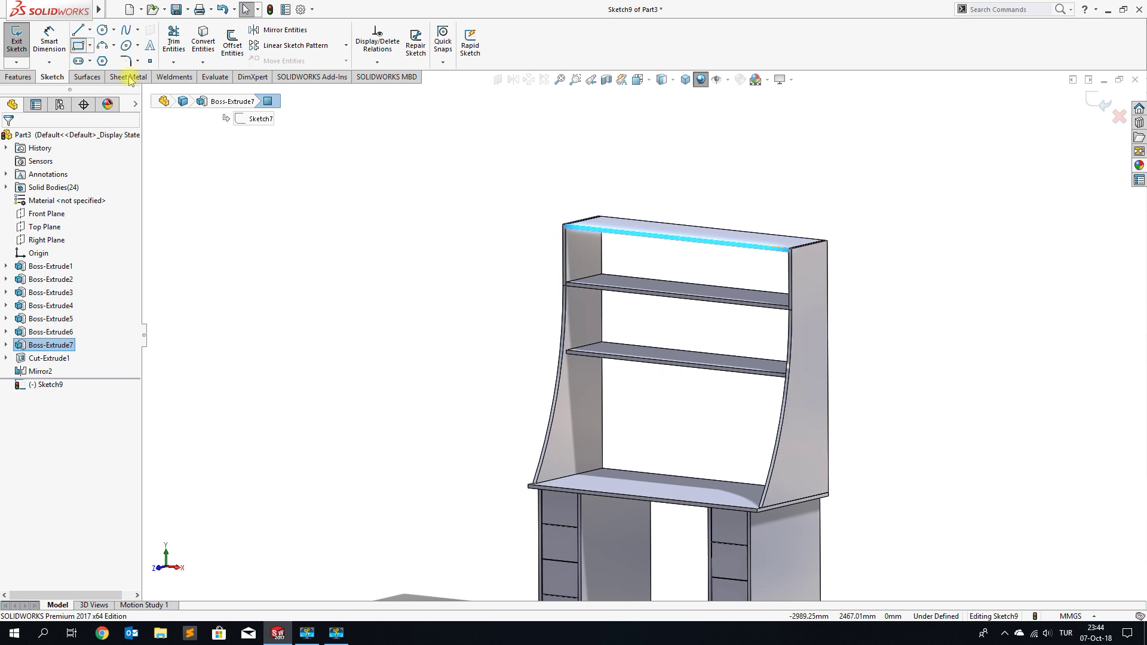
left_click(78, 45)
scroll(619, 293, "down", 4)
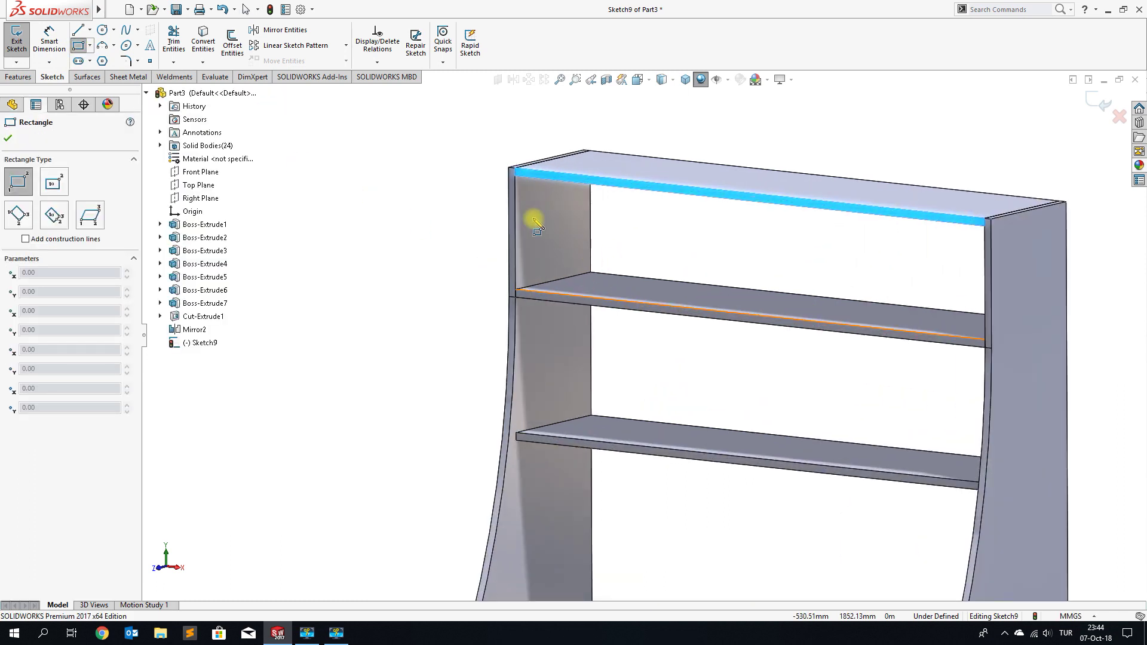
left_click(509, 169)
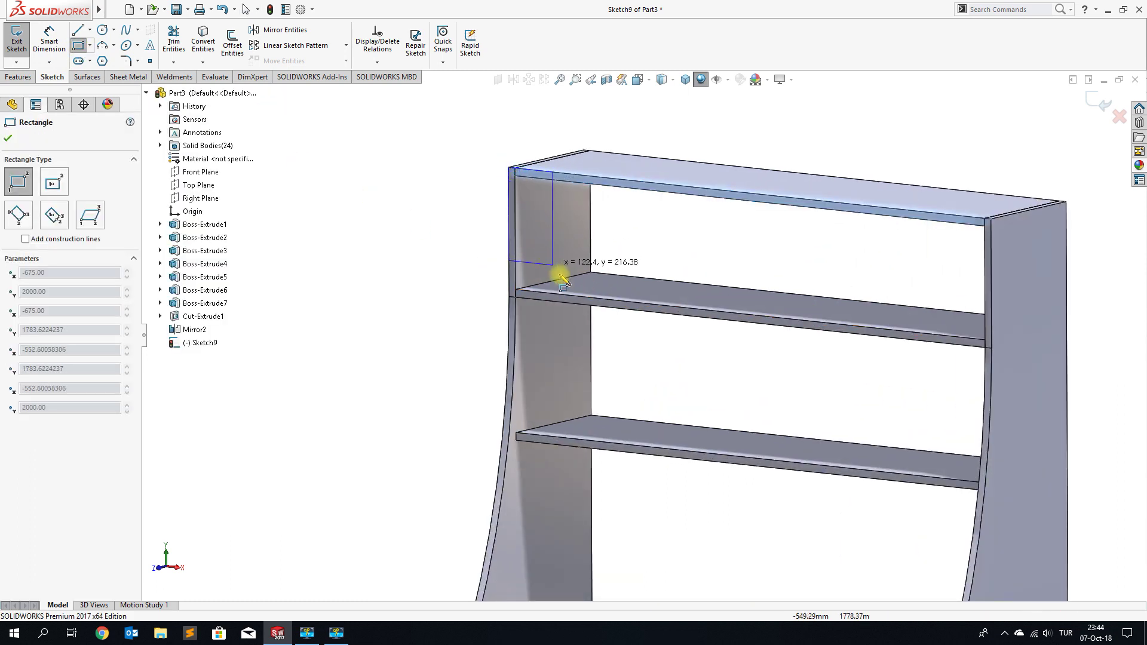
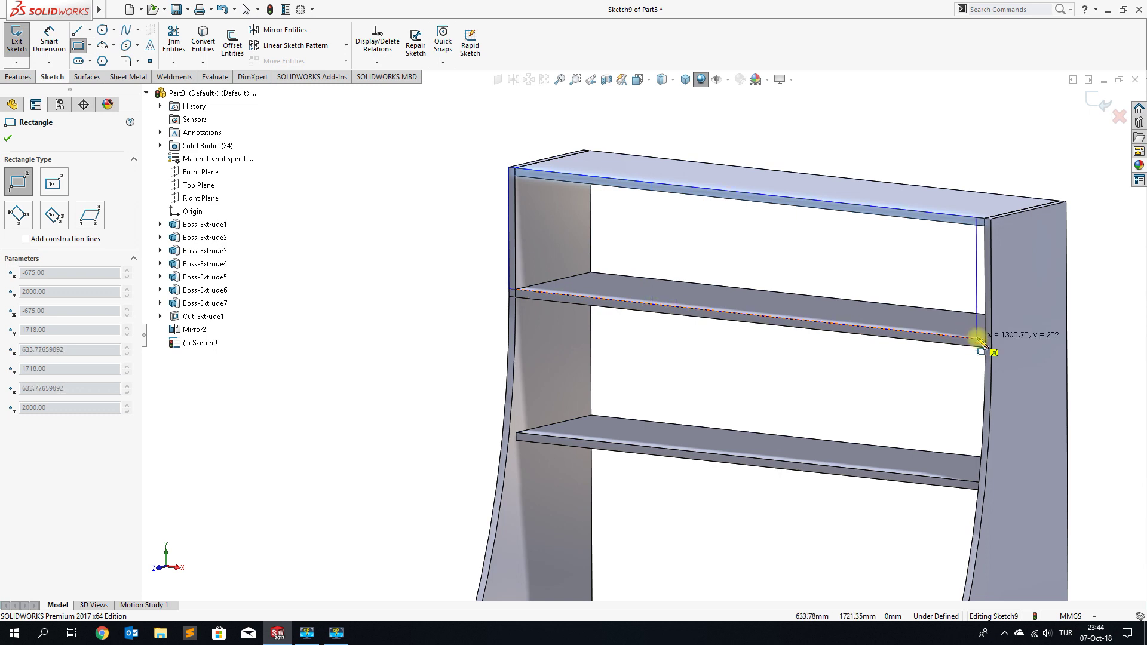
Draw two corner rectangles spanning the upper shelf opening, left and right.
left_click(703, 318)
right_click(706, 324)
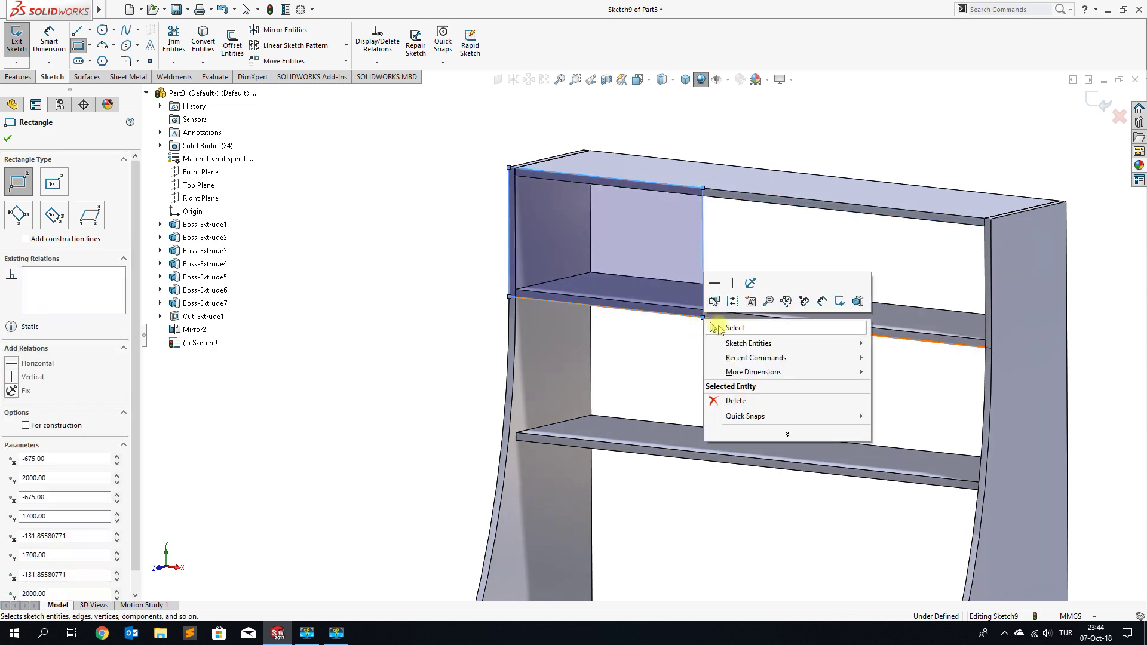
left_click(720, 327)
mouse_move(49, 9)
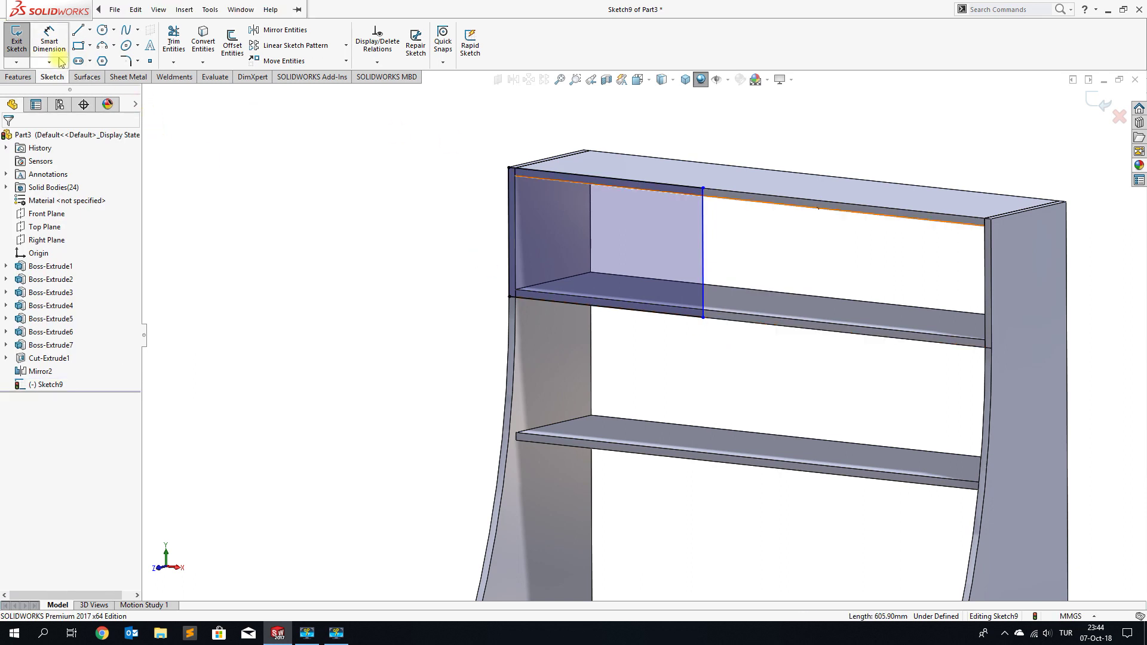
left_click(79, 46)
left_click(741, 196)
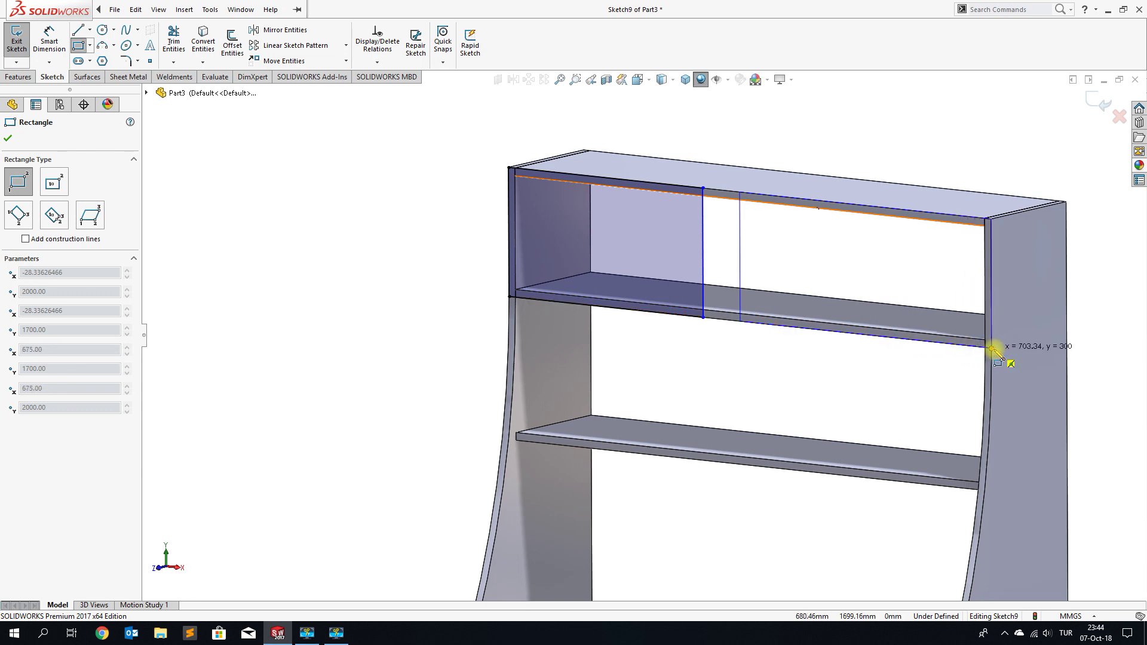
left_click(991, 347)
right_click(996, 348)
left_click(1015, 359)
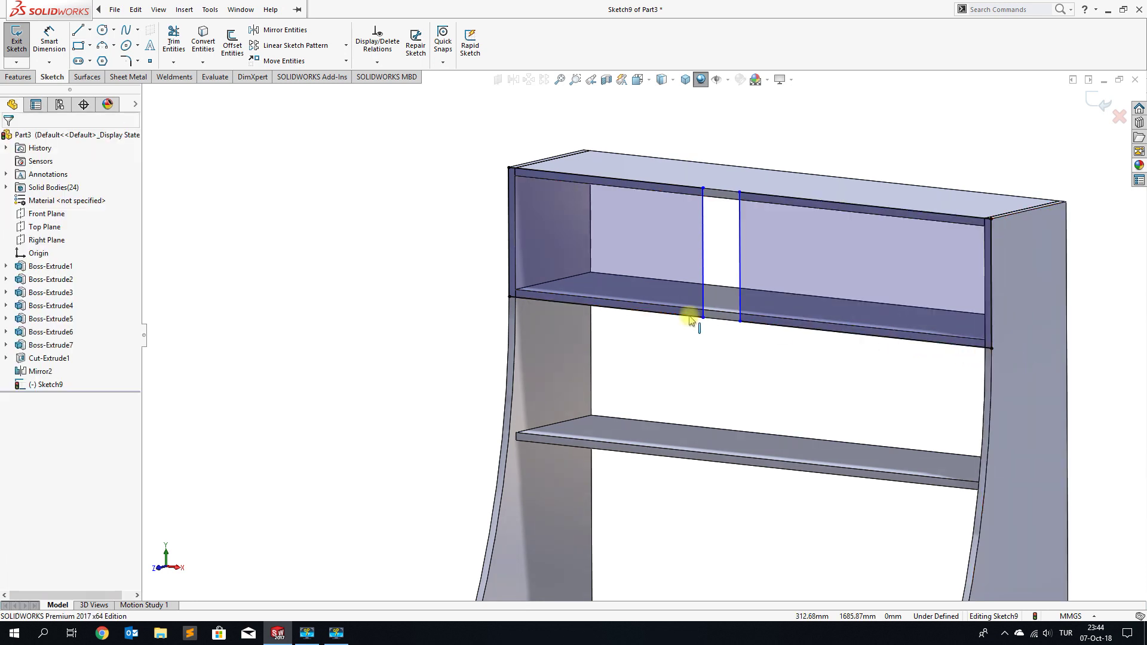
Make the two rectangles' bottom edges equal in length.
left_click(656, 315)
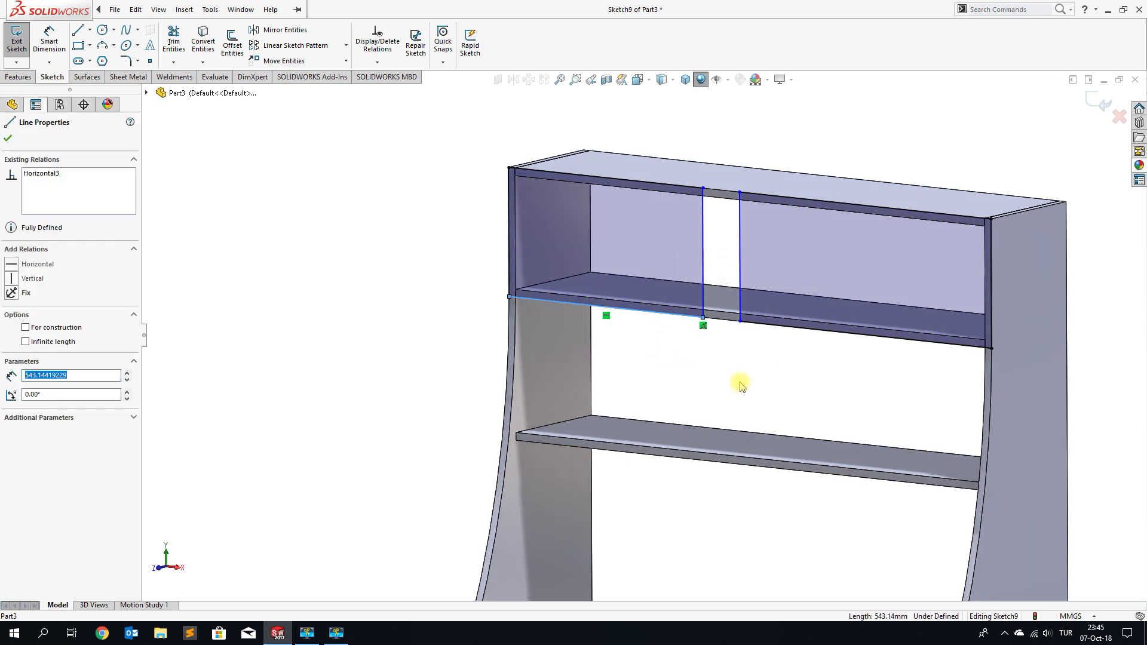
left_click(805, 335, "ctrl")
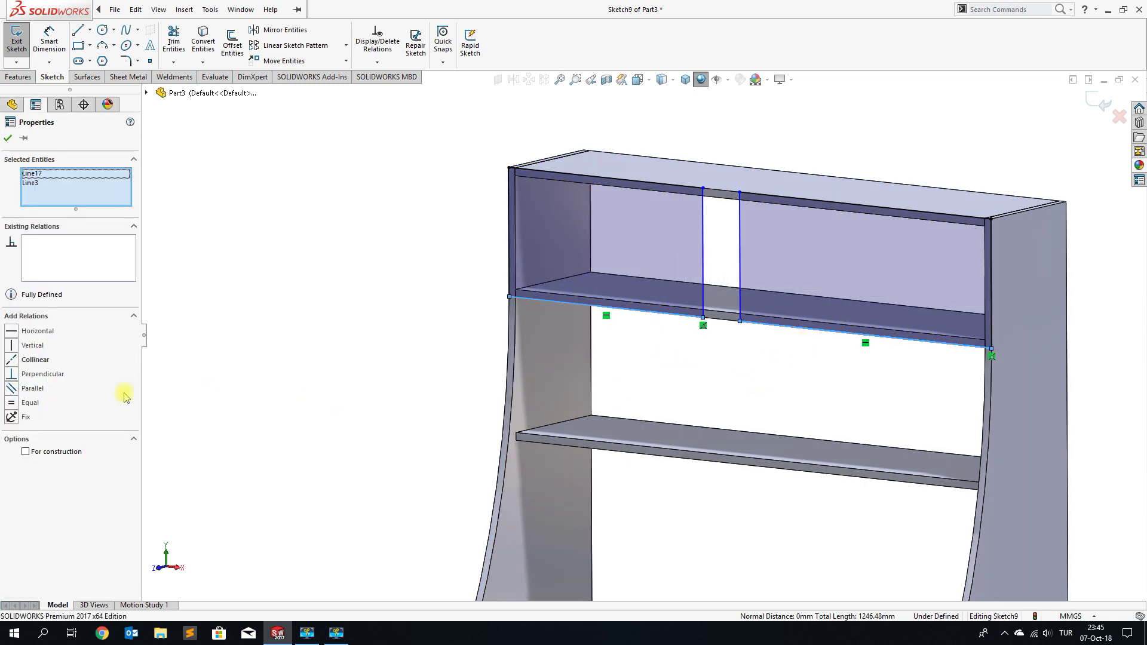
left_click(11, 403)
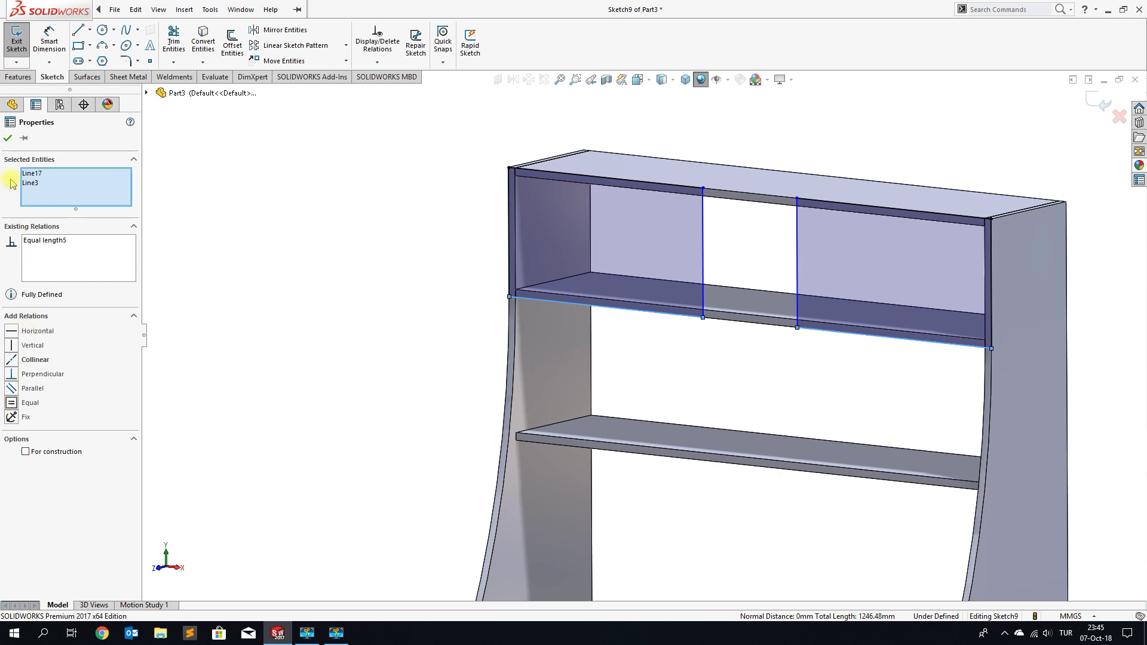
left_click(8, 138)
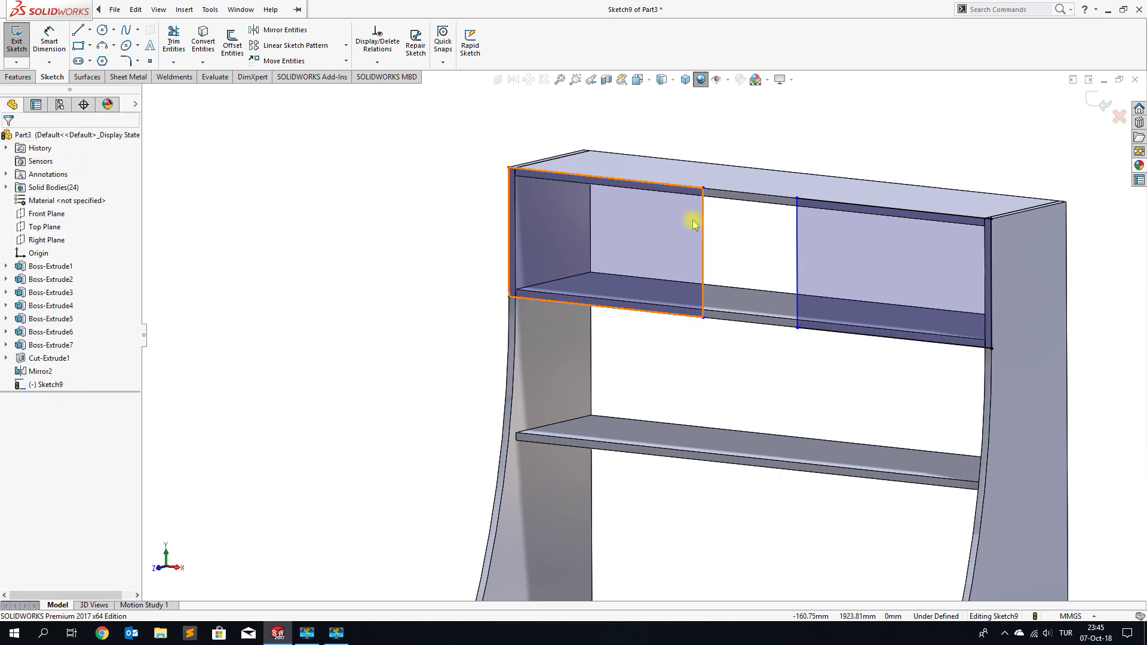
Dimension the gap between the rectangles' inner vertical lines to 4 mm.
left_click(49, 42)
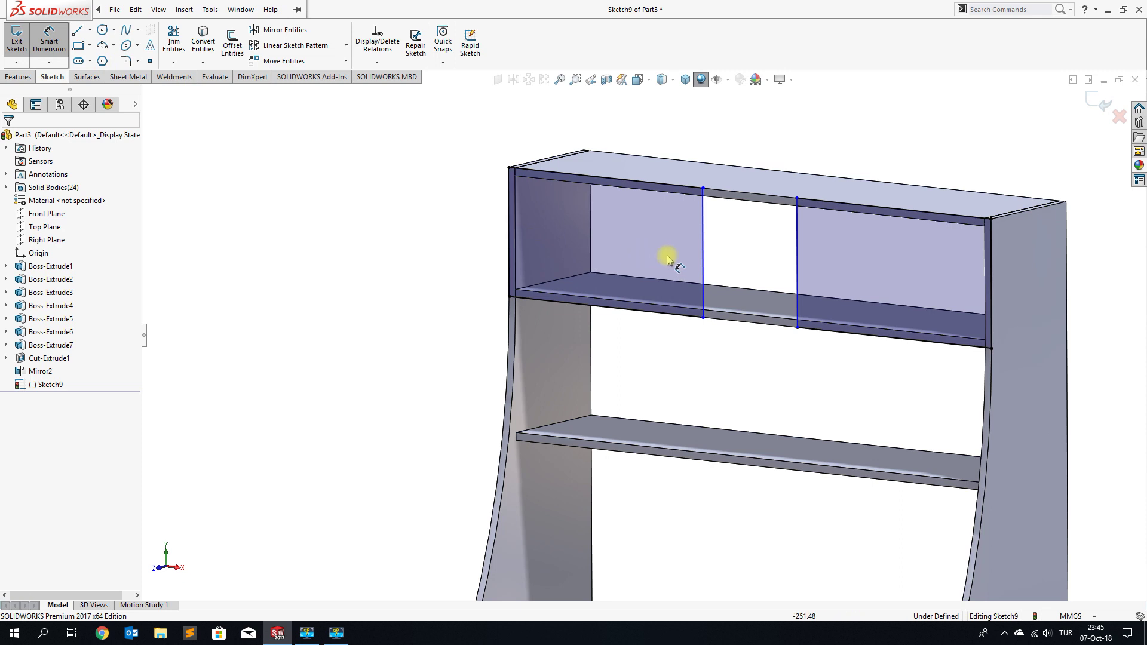
left_click(702, 263)
left_click(797, 278)
left_click(768, 362)
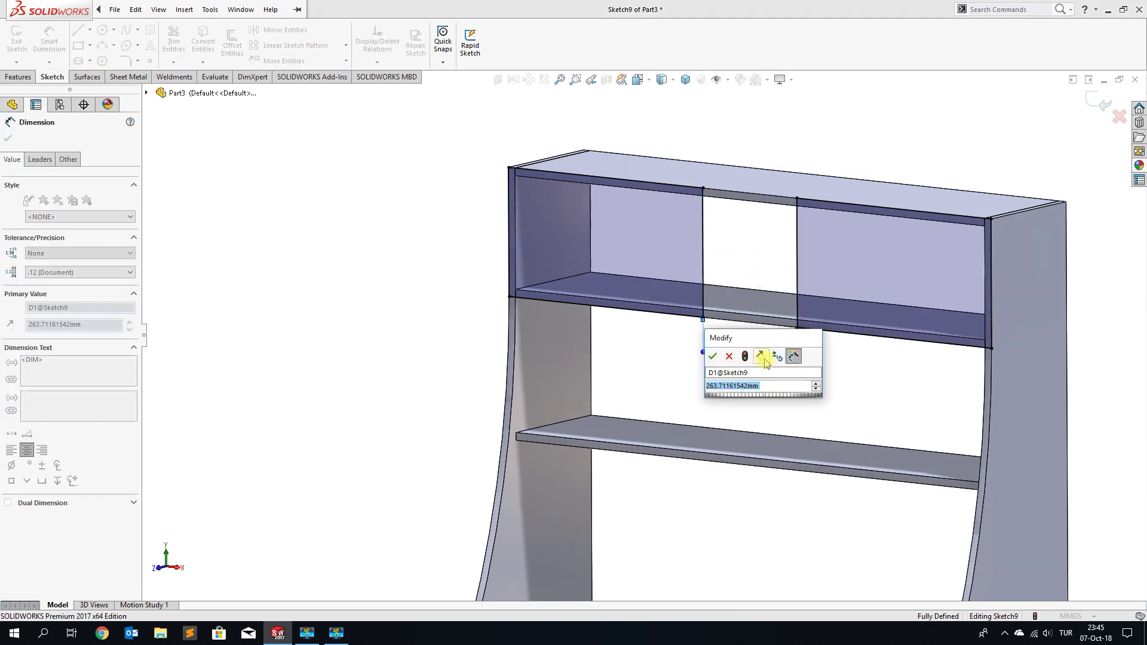
type("4")
key("Return")
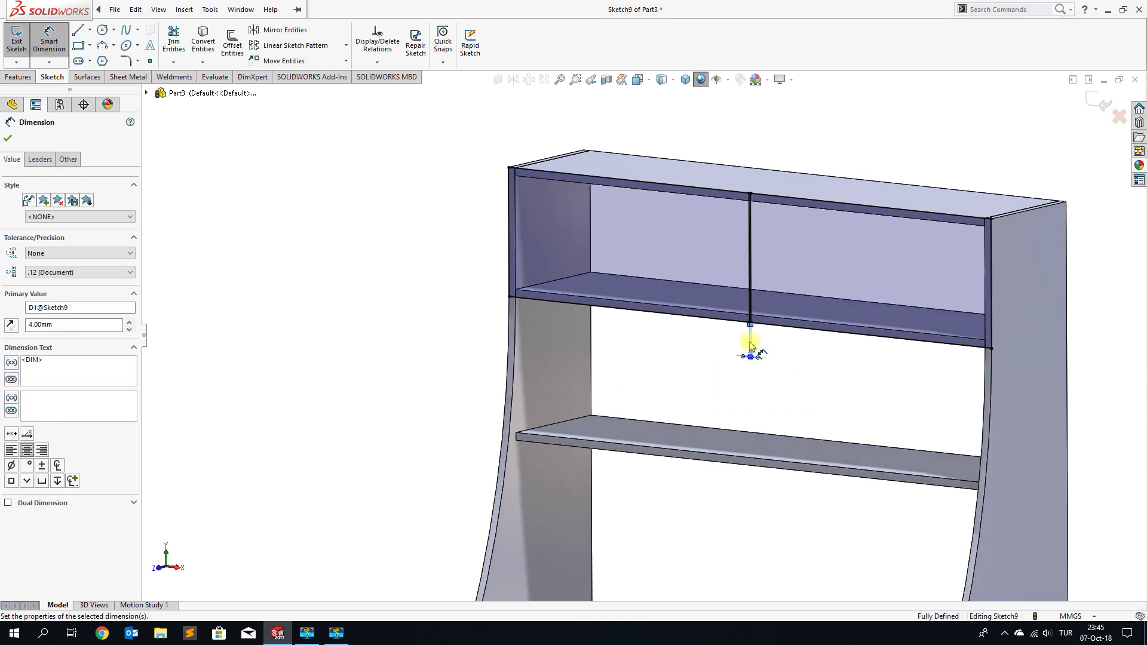
left_click(7, 141)
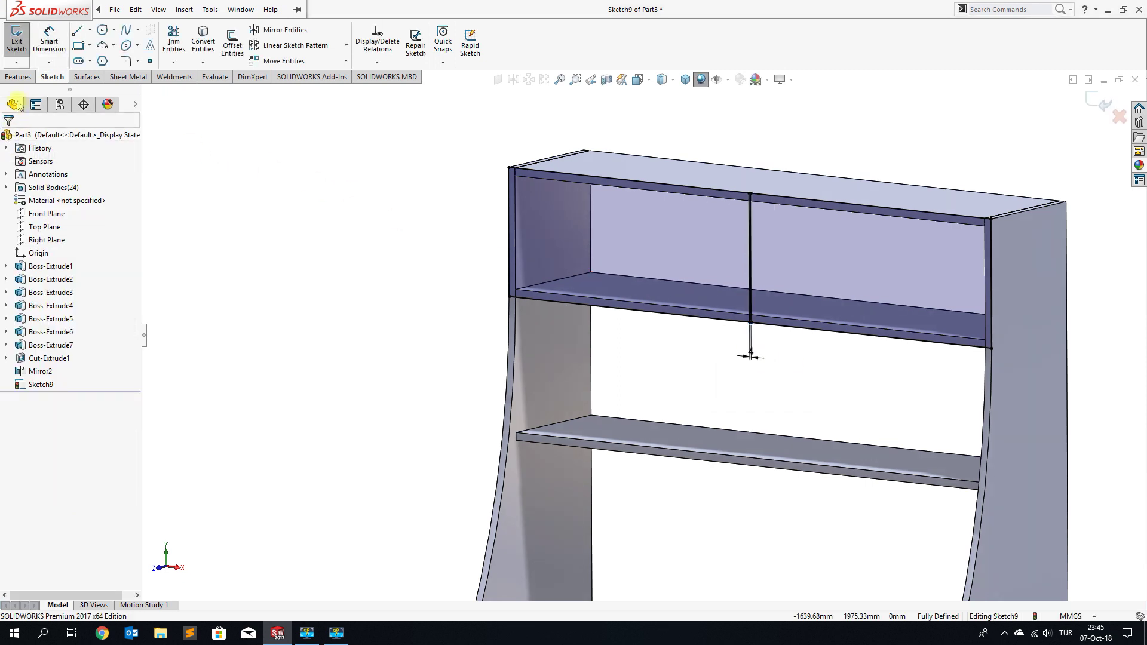
Extrude both rectangles 18 mm as separate, unmerged door panels.
left_click(18, 77)
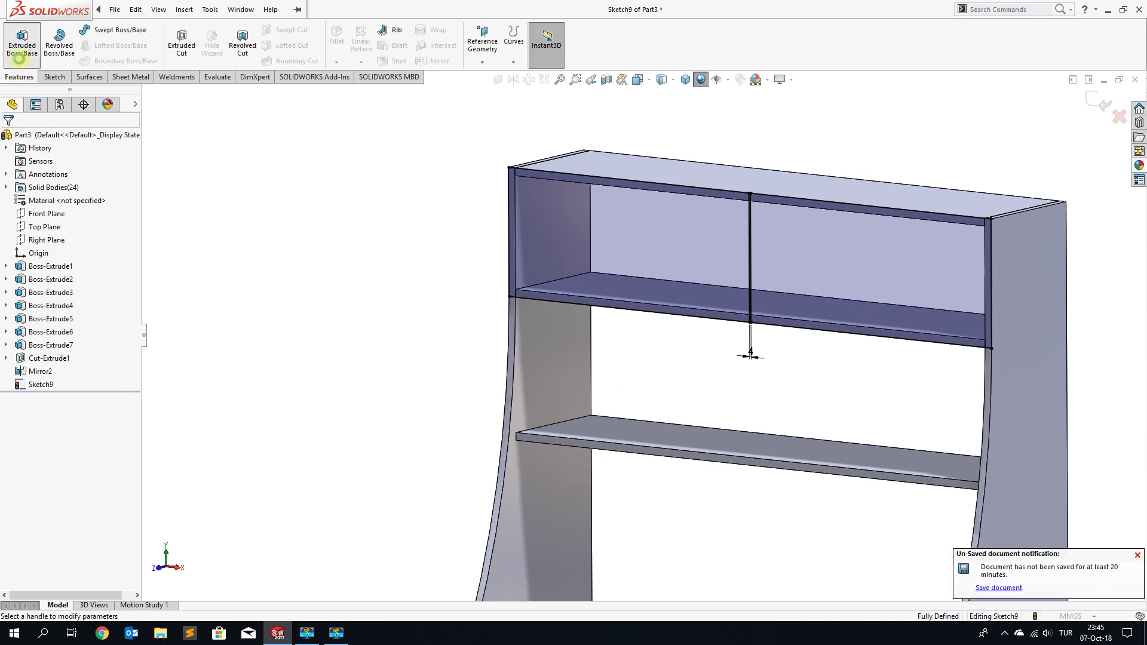
left_click(16, 51)
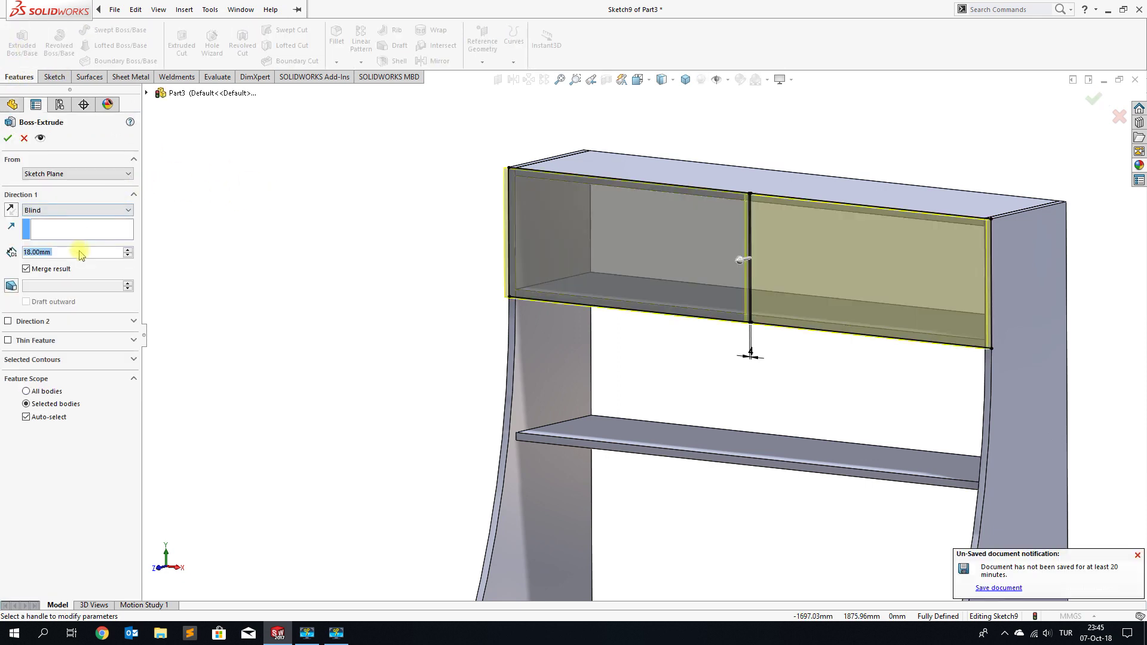
left_click(27, 269)
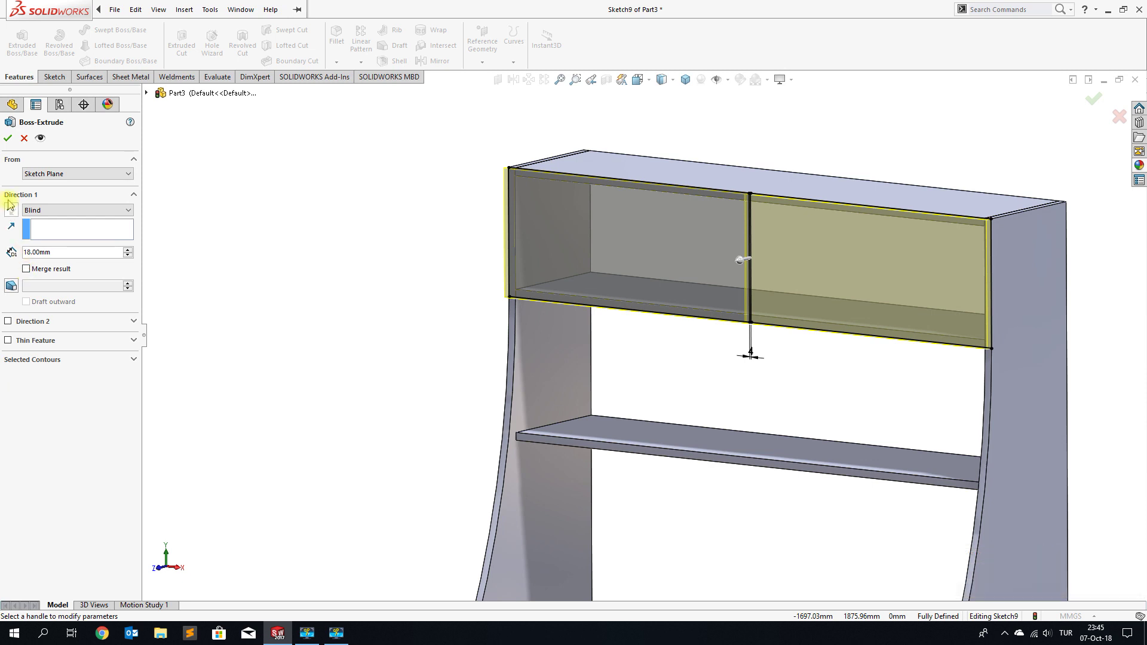
left_click(10, 140)
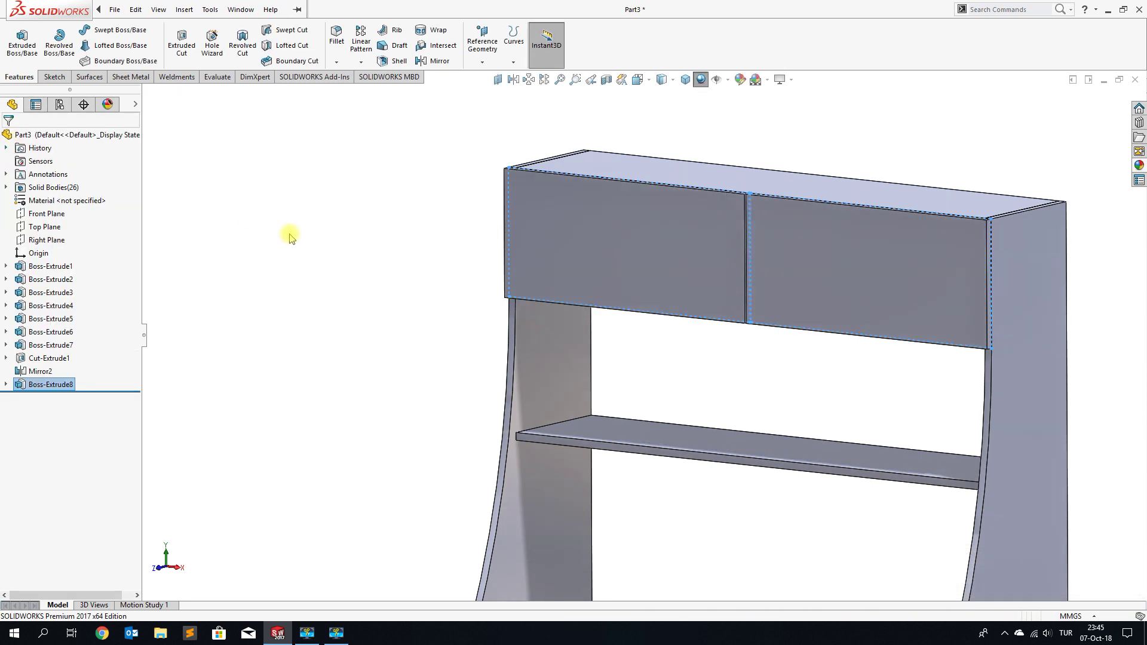
scroll(644, 325, "up", 3)
Switch to Front view and start a new sketch on the board's front face.
scroll(657, 323, "up", 3)
scroll(696, 384, "down", 2)
scroll(696, 384, "down", 1)
scroll(697, 384, "up", 3)
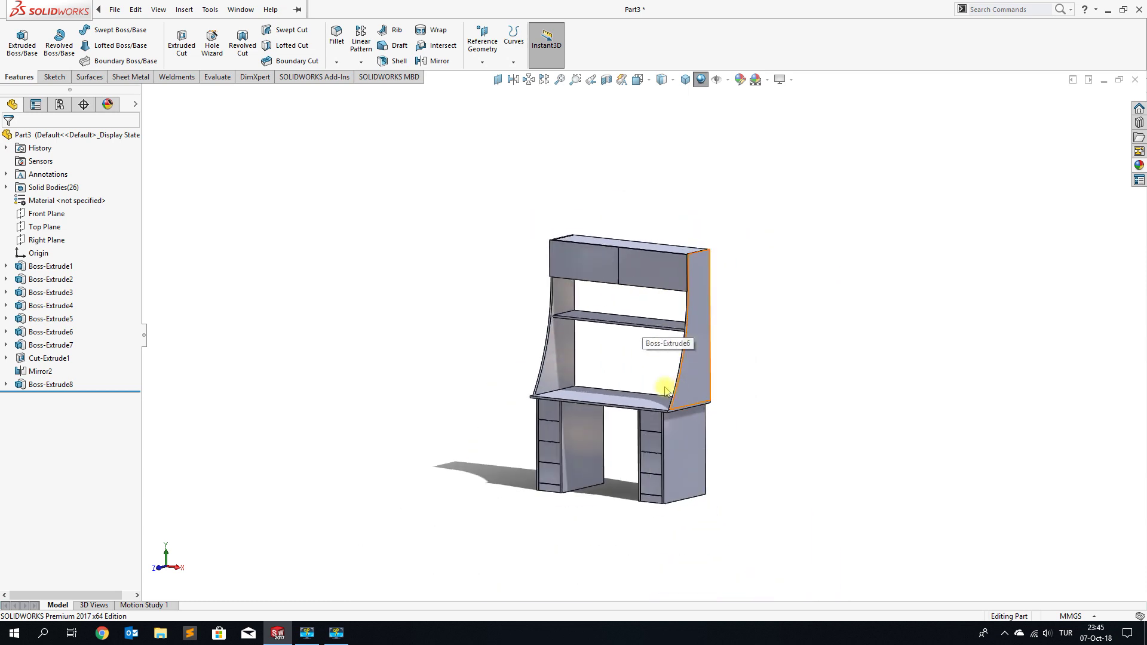
middle_click_drag(614, 384, 657, 366)
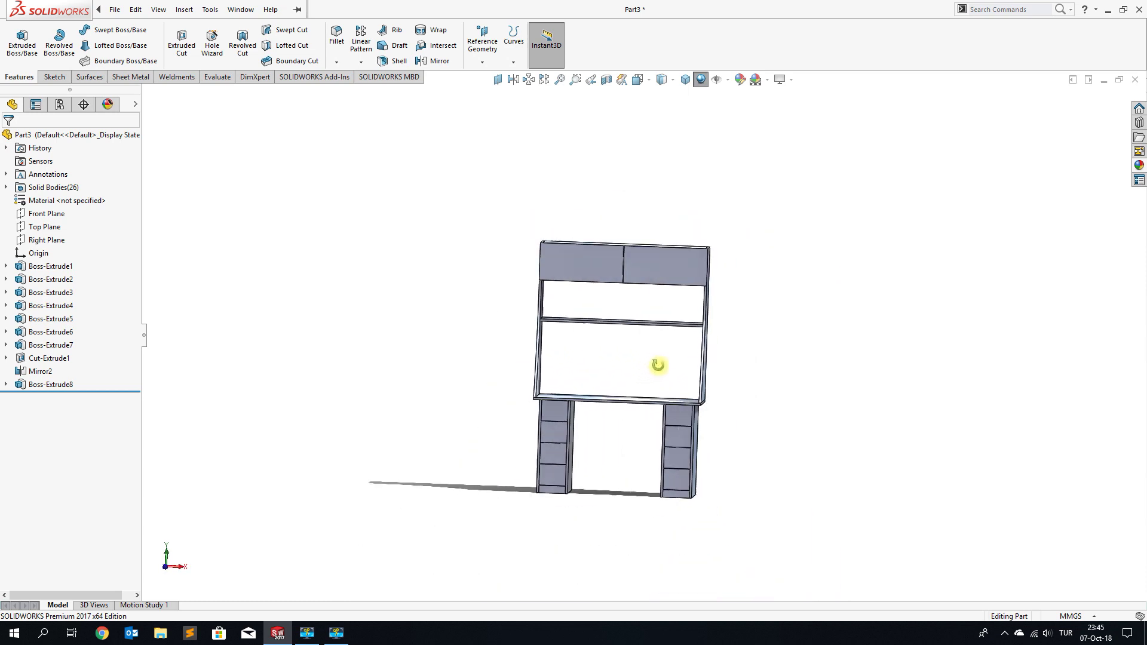
left_click(641, 81)
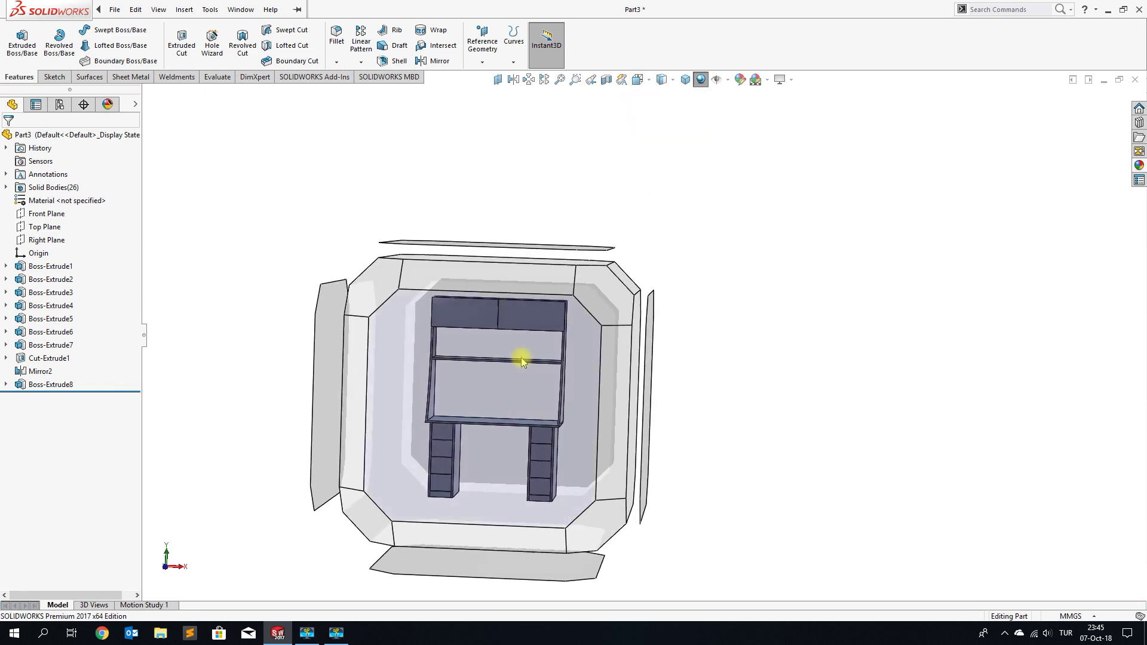
left_click(526, 358)
scroll(612, 263, "down", 3)
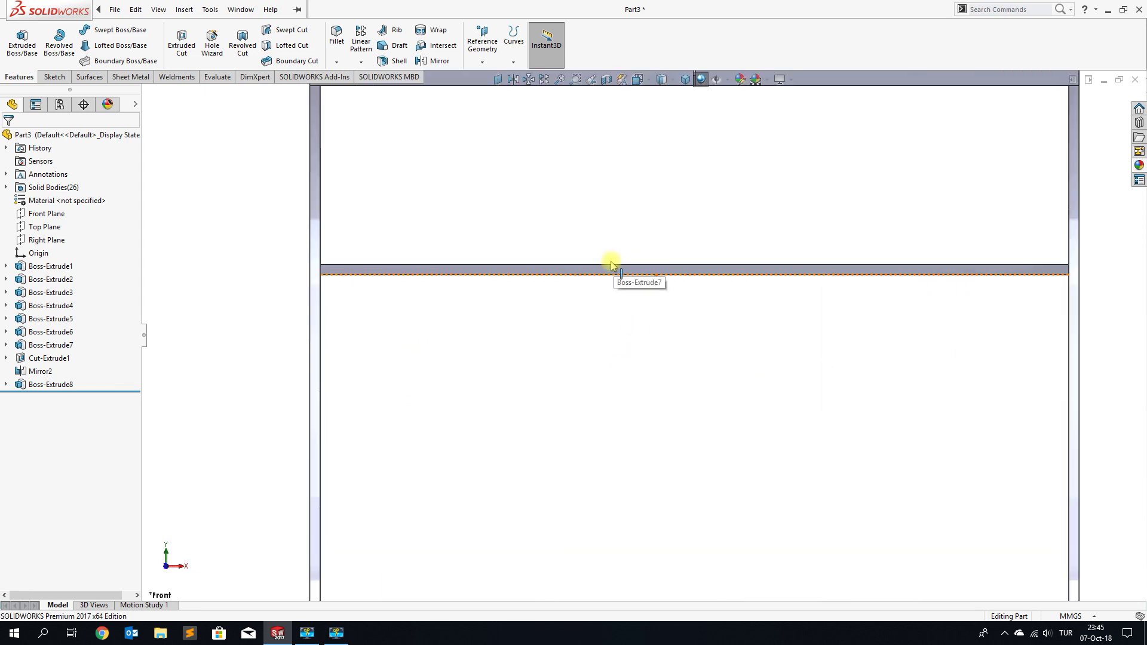
left_click(617, 275)
left_click(664, 239)
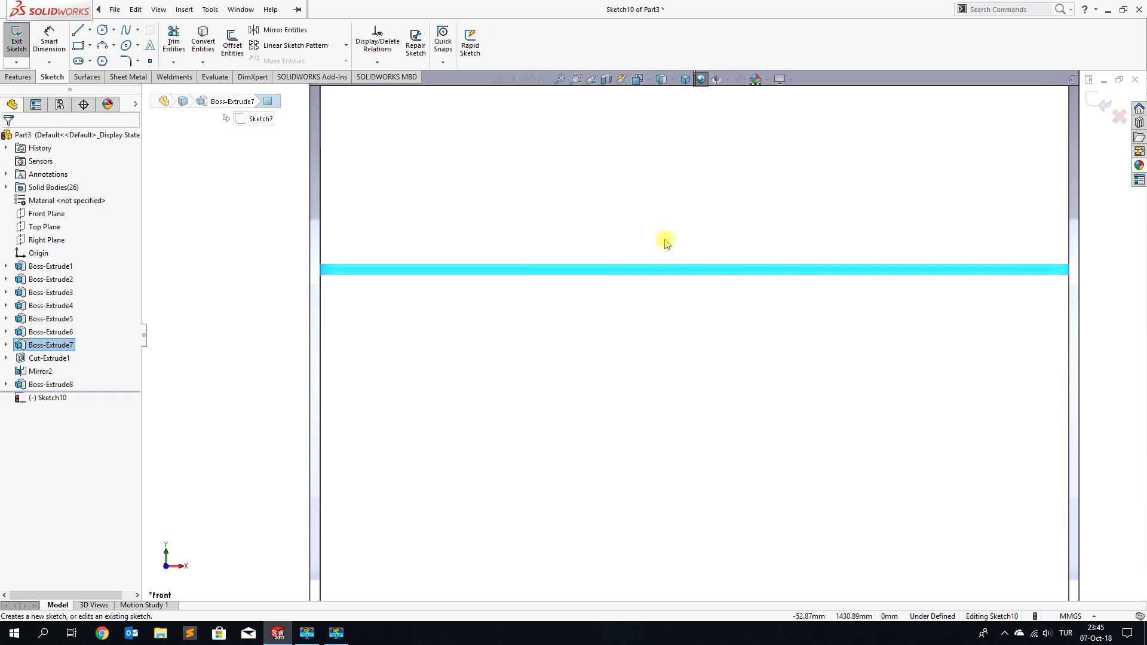
Draw a 3-point arc between the edge's ends, bowing down below the board.
left_click(104, 46)
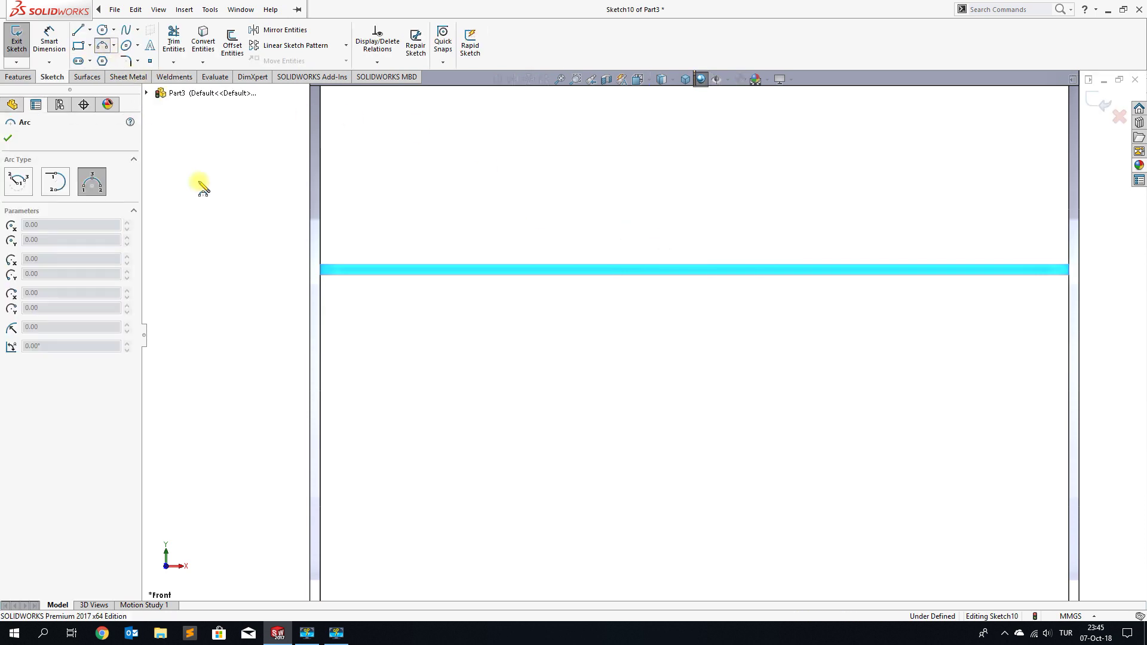
left_click(321, 275)
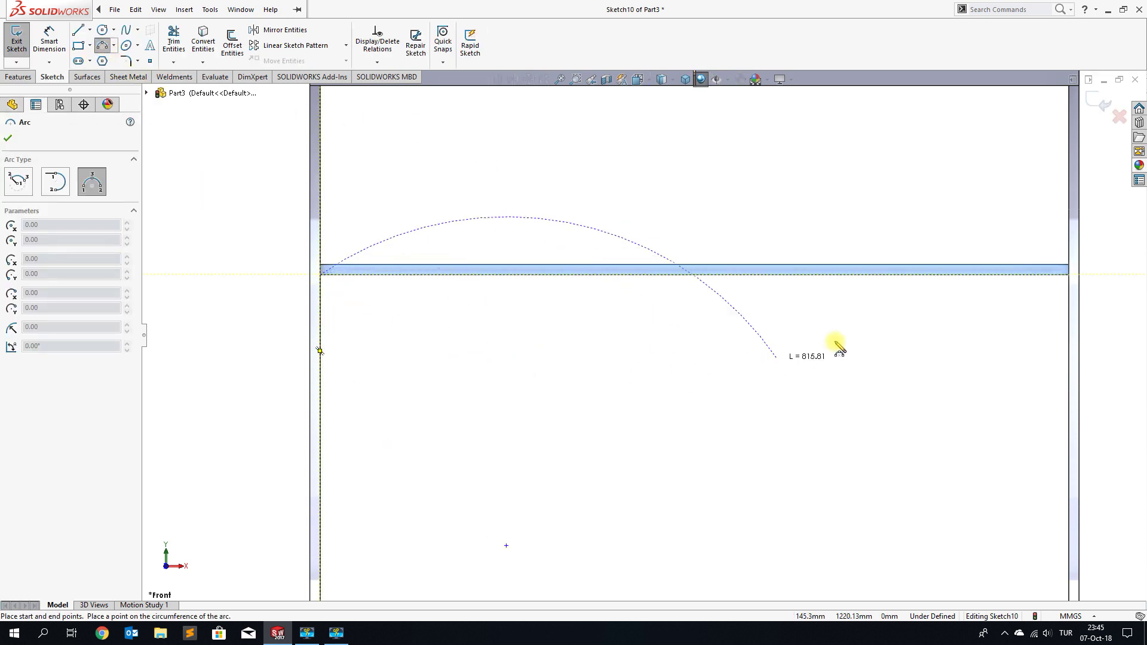
left_click(1069, 274)
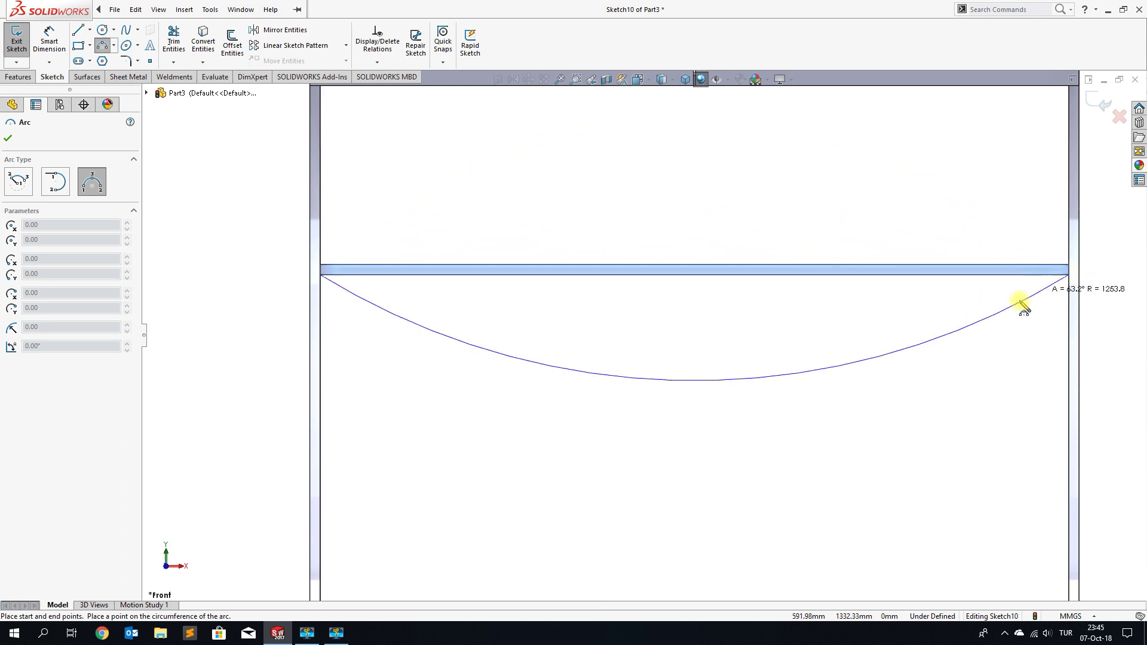
left_click(680, 327)
right_click(681, 330)
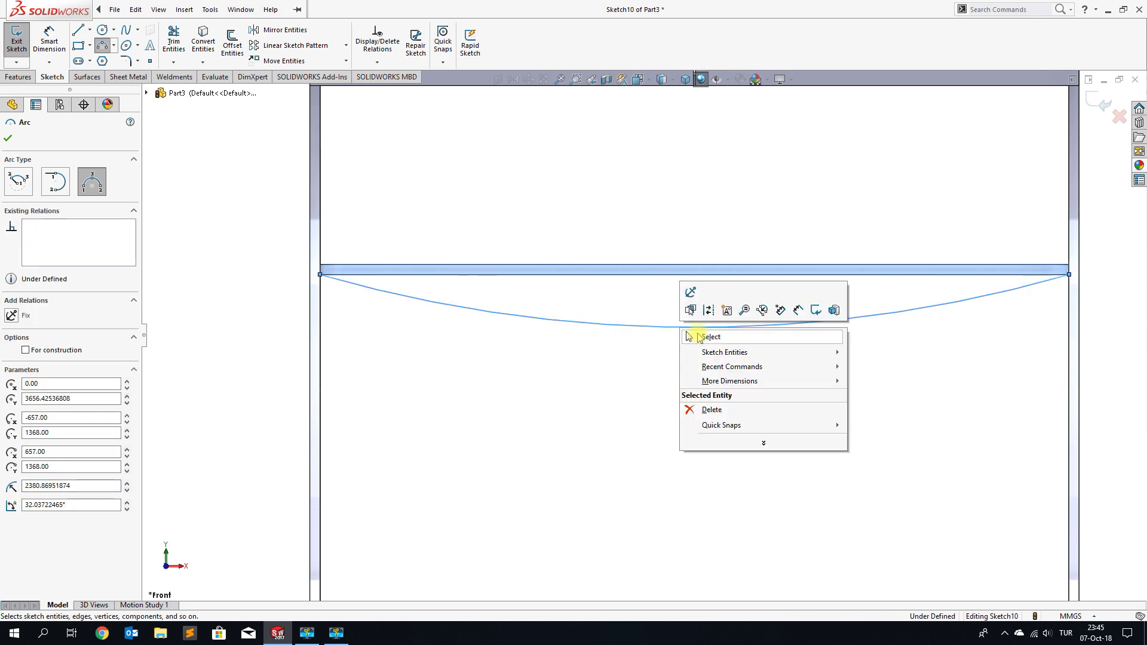
left_click(711, 336)
Close the profile with a straight line along the edge between the arc's ends.
left_click(79, 31)
left_click_drag(320, 274, 385, 274)
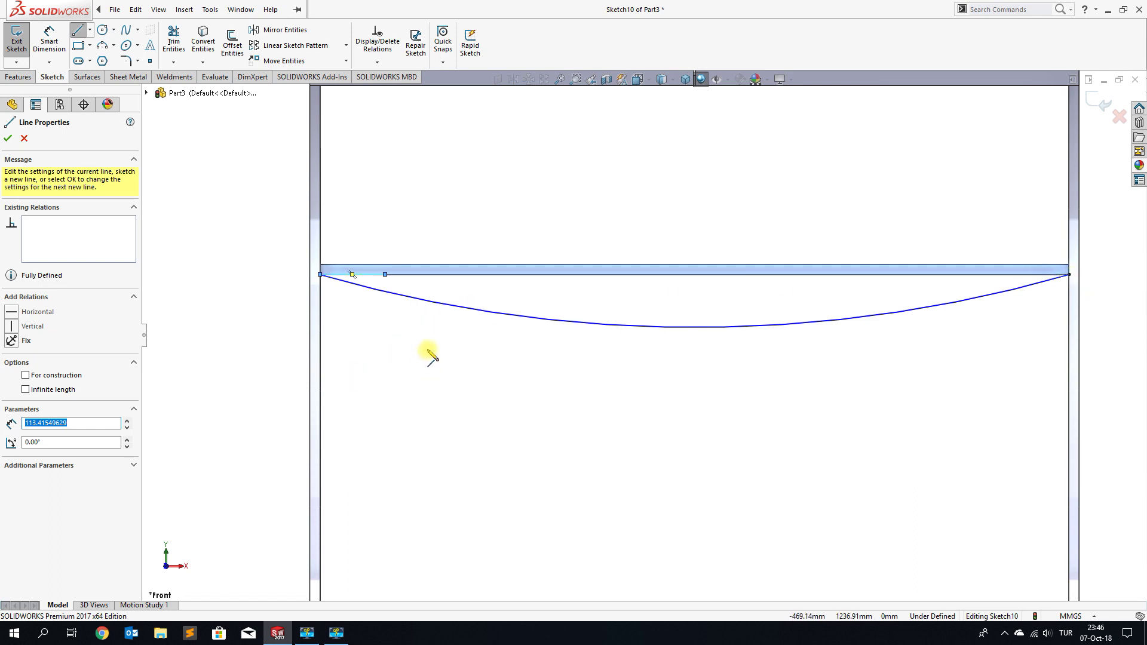
key("Escape")
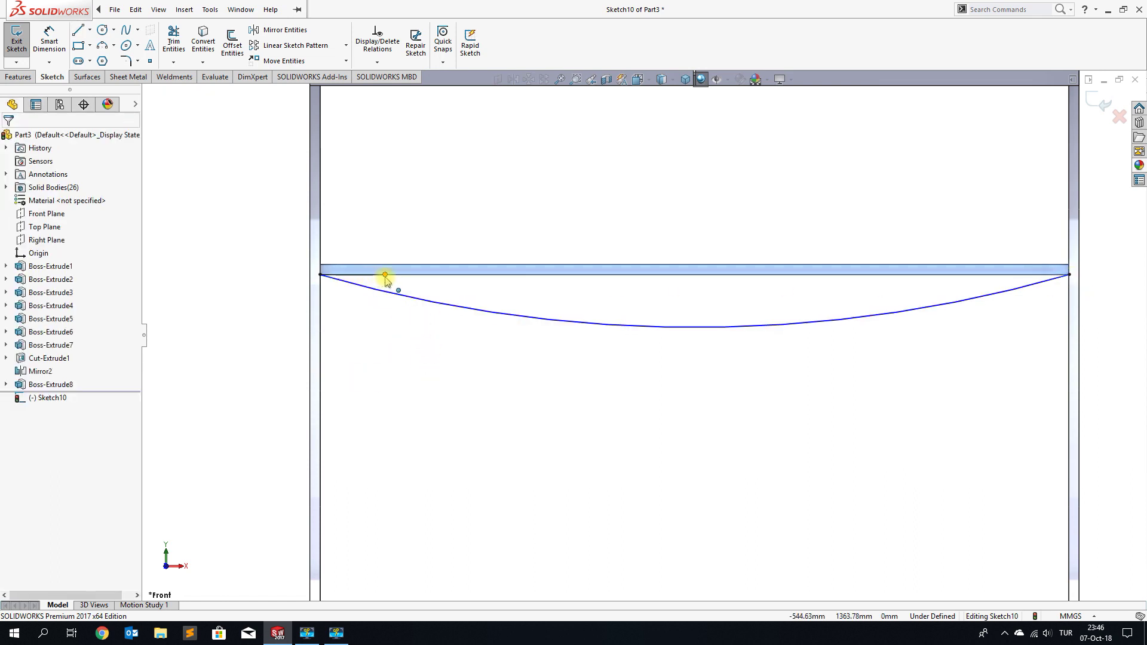
mouse_move(384, 275)
left_mouse_down()
mouse_move(674, 297)
mouse_move(1004, 302)
mouse_move(1070, 288)
left_mouse_up()
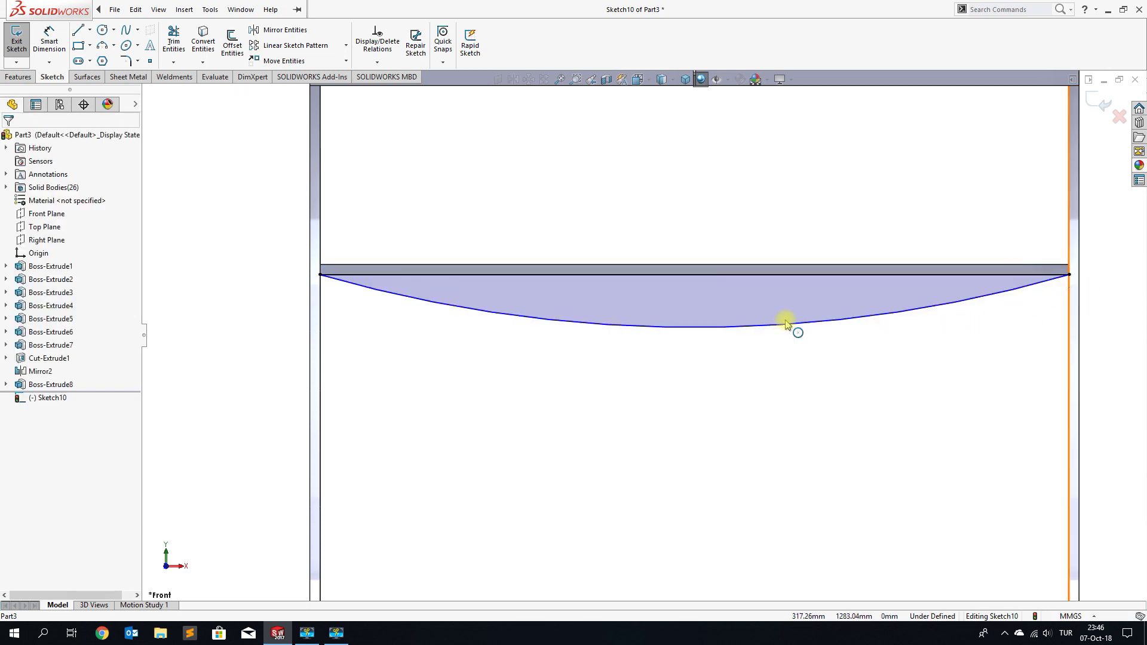
Dimension the Sketch10 arc radius to 2500 mm, fully defining the sketch.
left_click(49, 40)
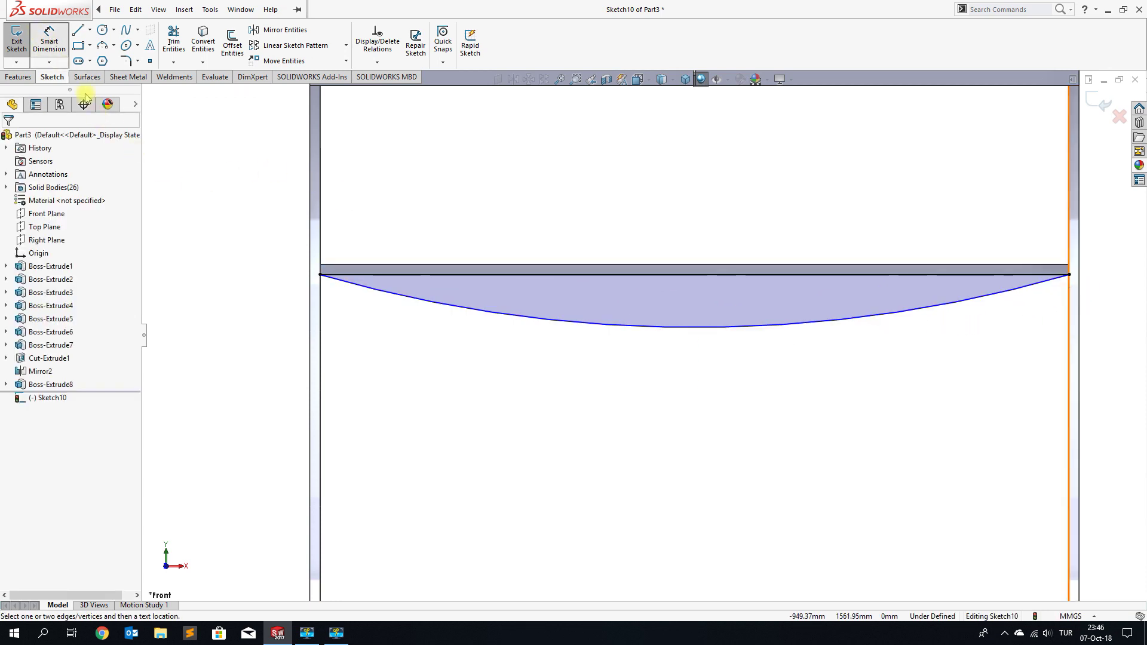
left_click(669, 327)
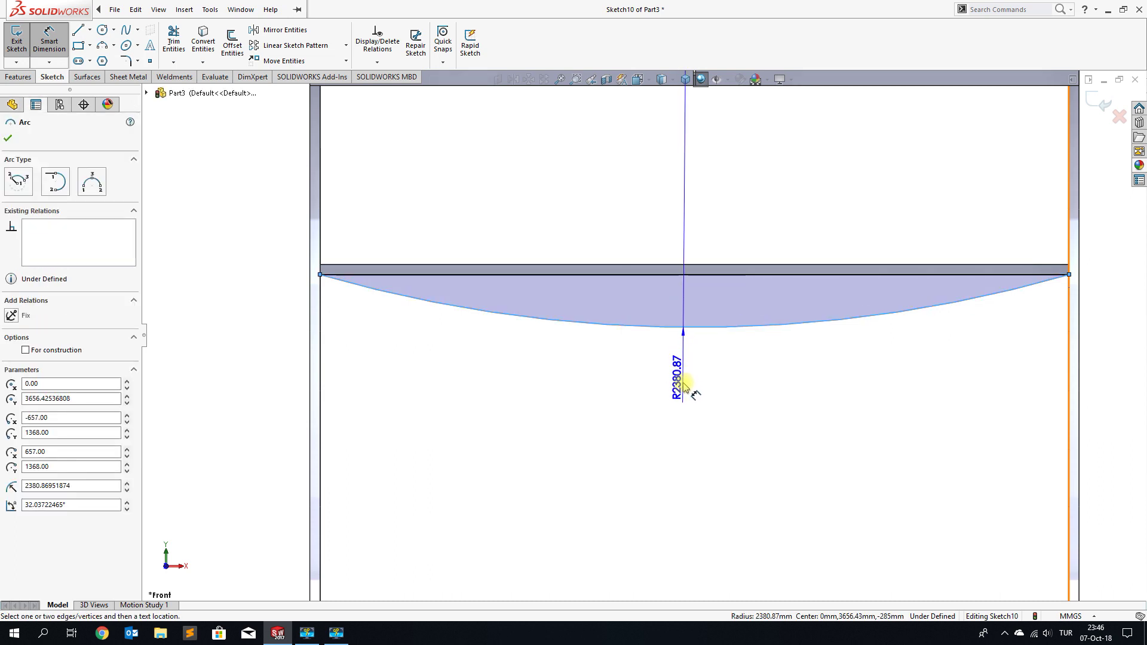
left_click(686, 386)
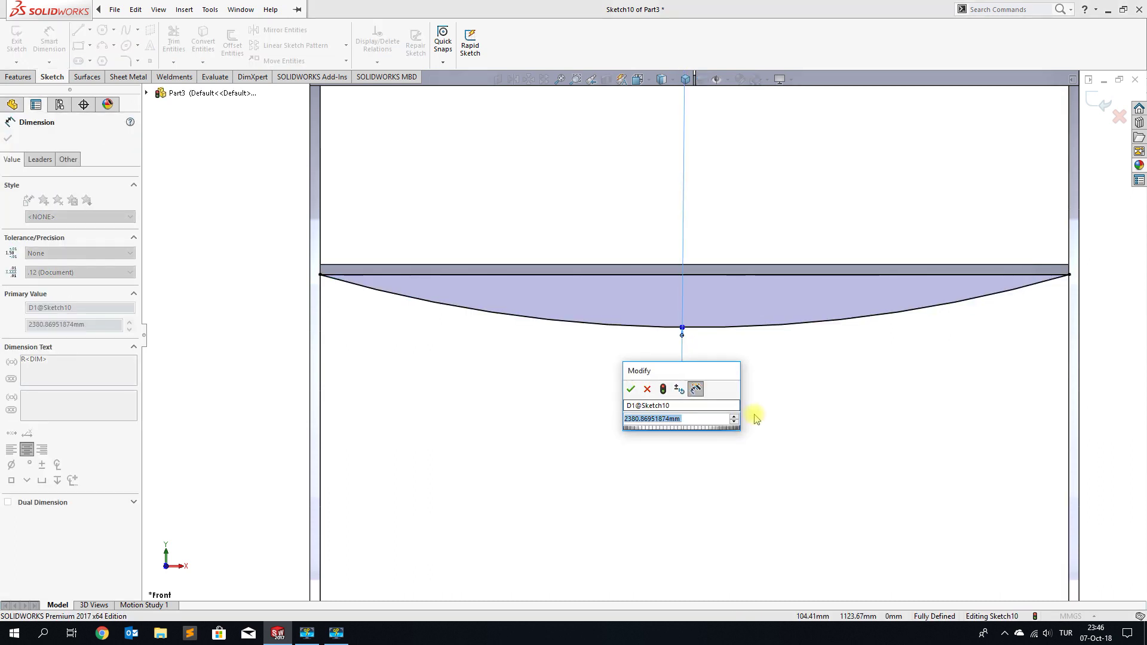
type("25")
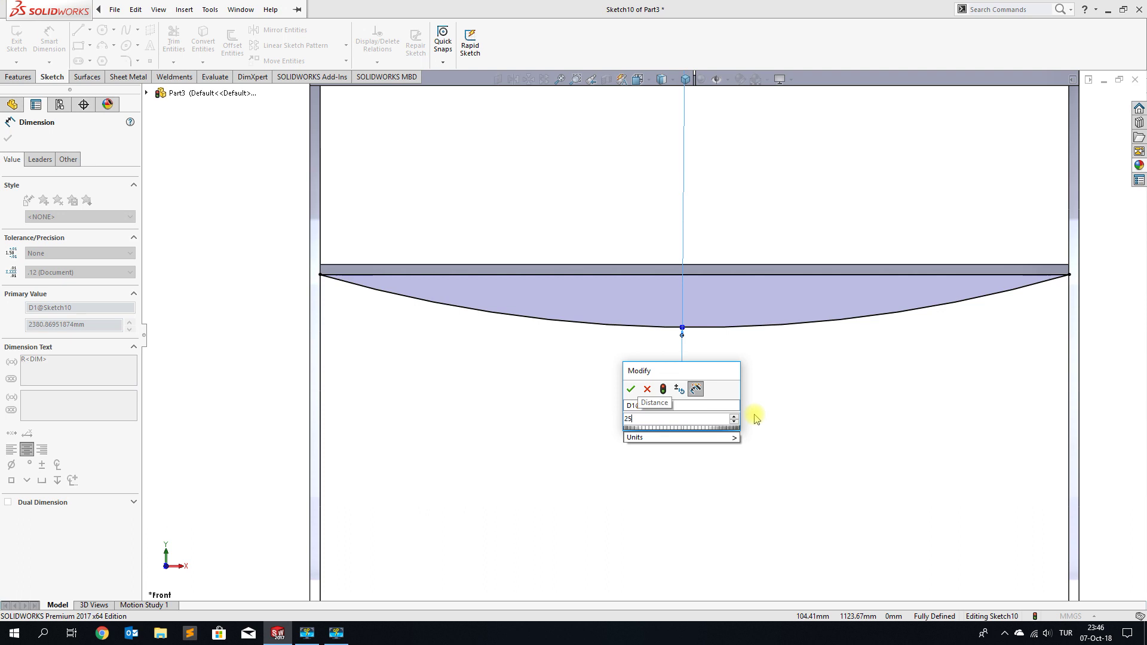
key("Return")
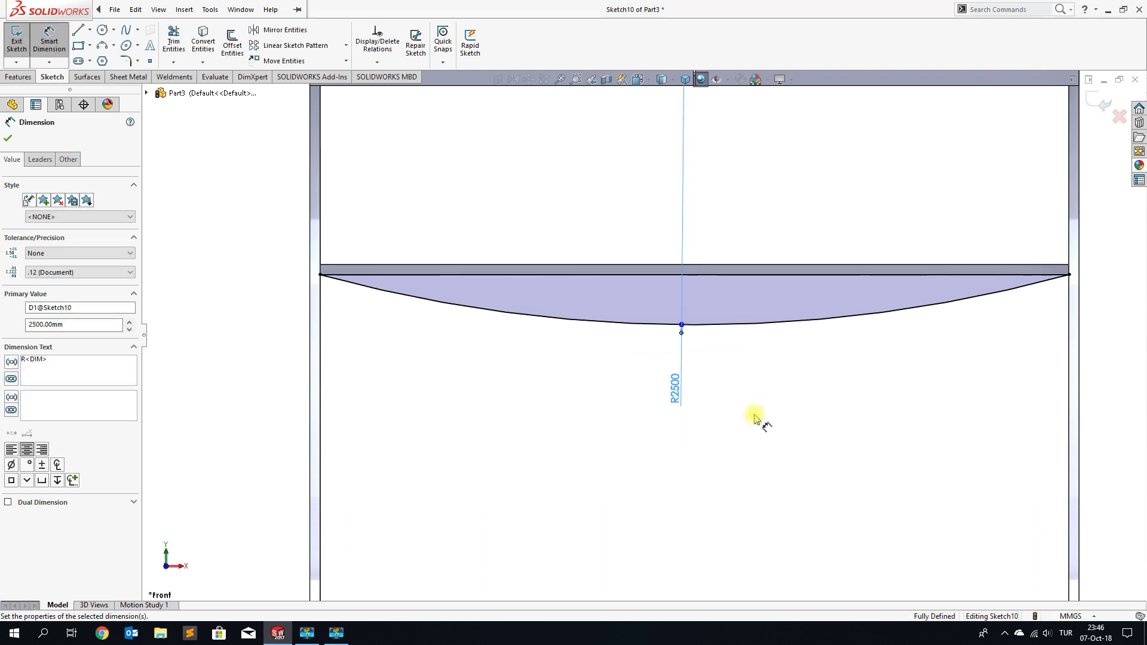
scroll(754, 417, "up", 5)
scroll(844, 397, "up", 2)
mouse_move(872, 384)
middle_mouse_down()
mouse_move(813, 366)
mouse_move(791, 402)
middle_mouse_up()
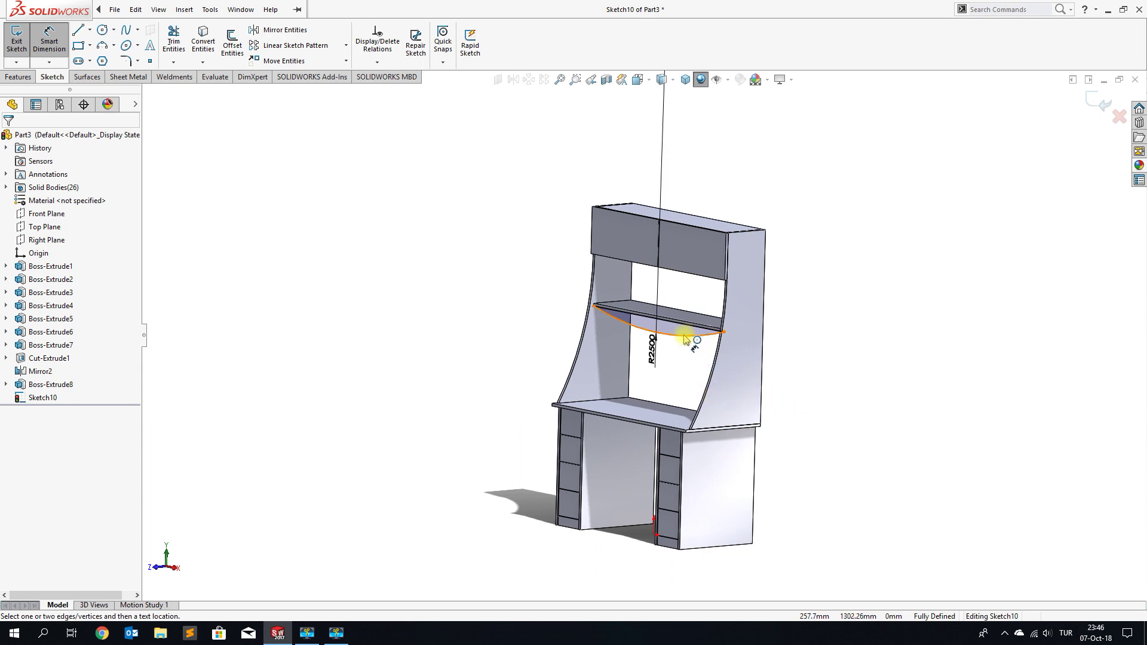
left_click(18, 78)
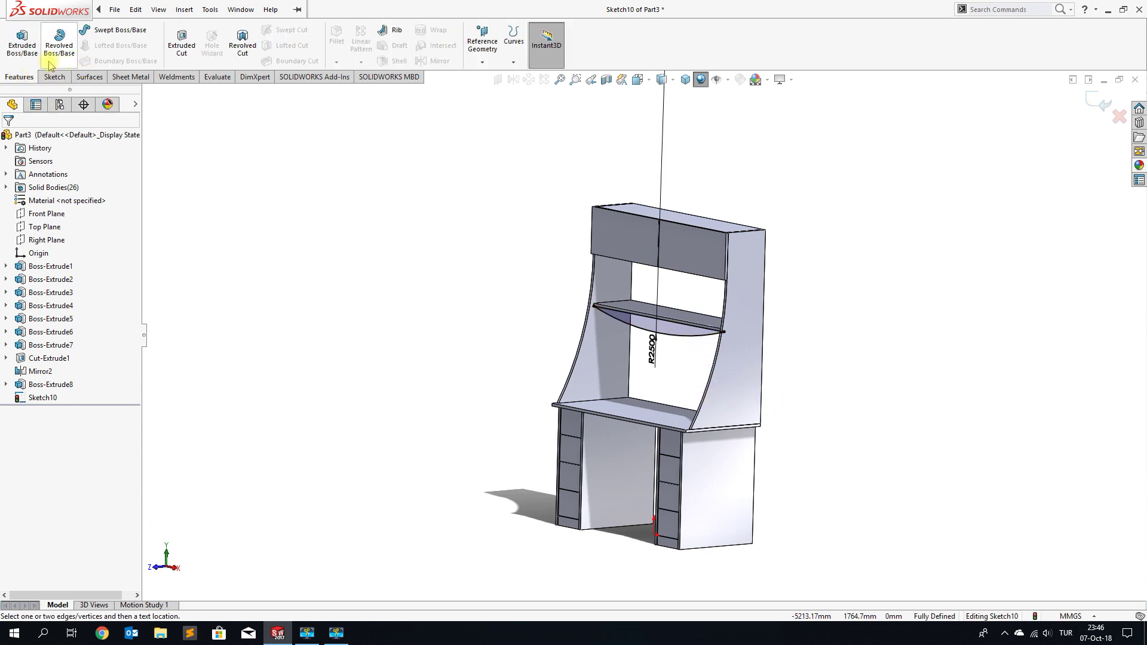
Extrude the arc sketch 10 mm deep as a separate, unmerged body.
left_click(22, 43)
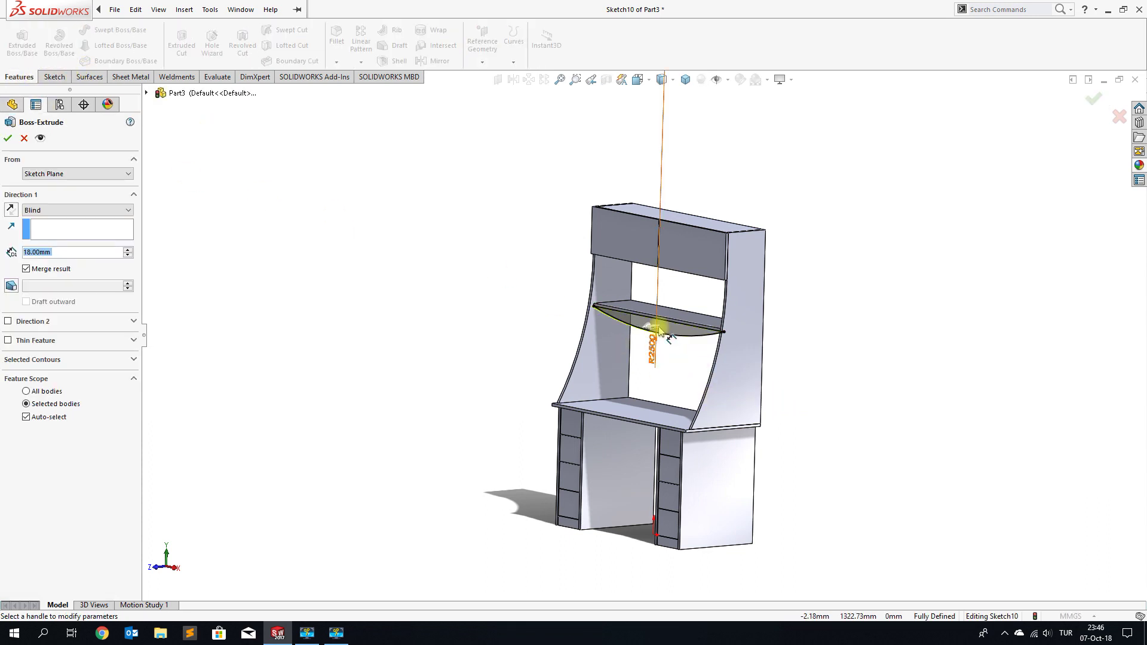
scroll(660, 329, "down", 3)
scroll(609, 296, "down", 3)
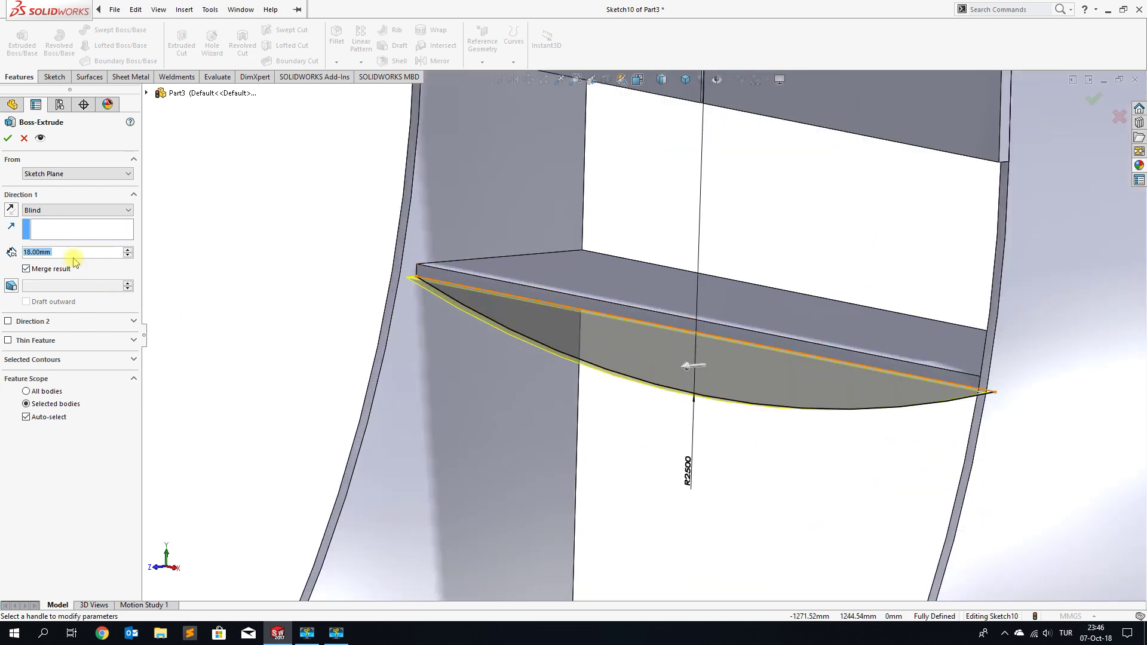
type("10")
key("Return")
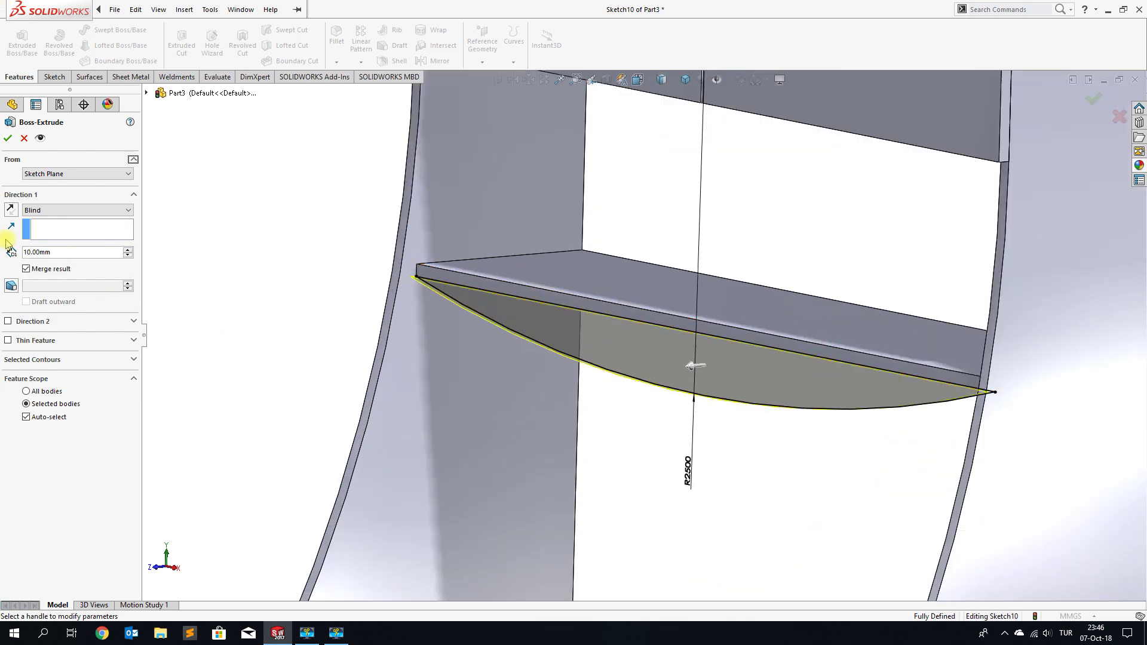
left_click(26, 269)
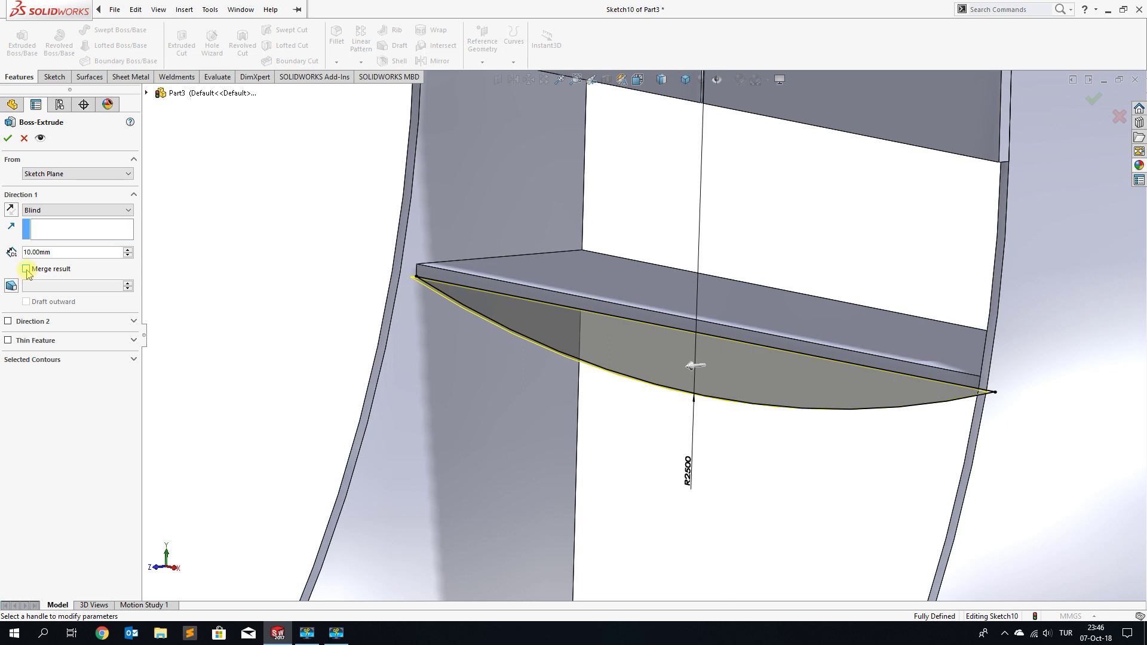
scroll(522, 282, "down", 2)
scroll(481, 289, "down", 1)
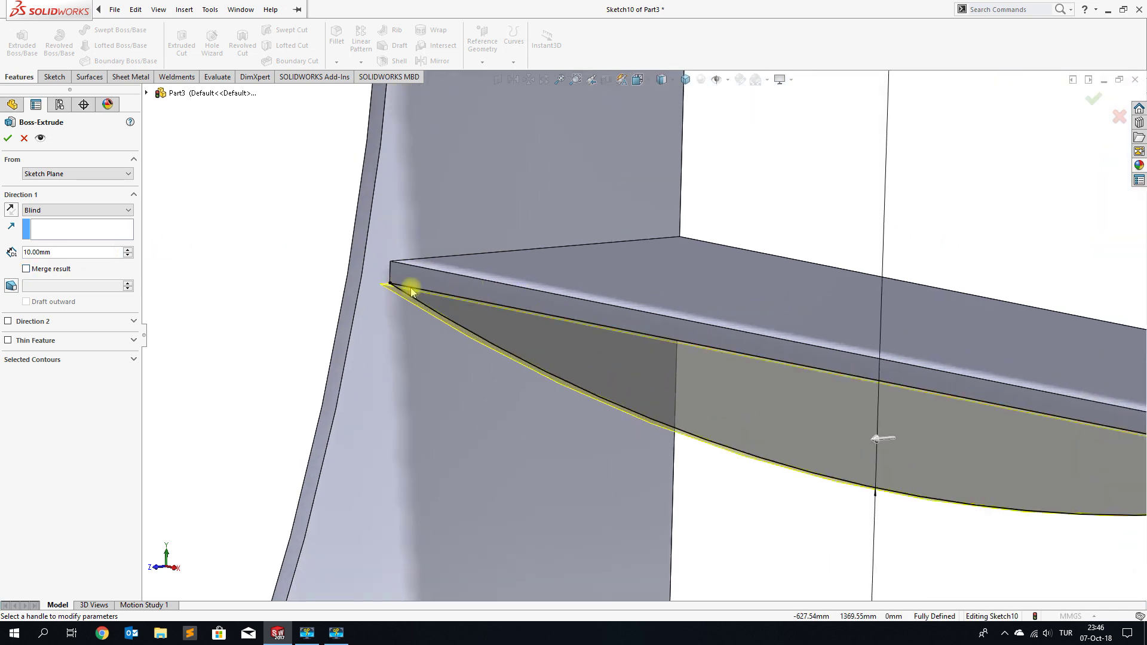
scroll(404, 287, "down", 2)
middle_click_drag(446, 308, 446, 335)
Reverse the extrusion direction, start it from a 5 mm offset, and accept it.
left_click(34, 251)
left_click(12, 213)
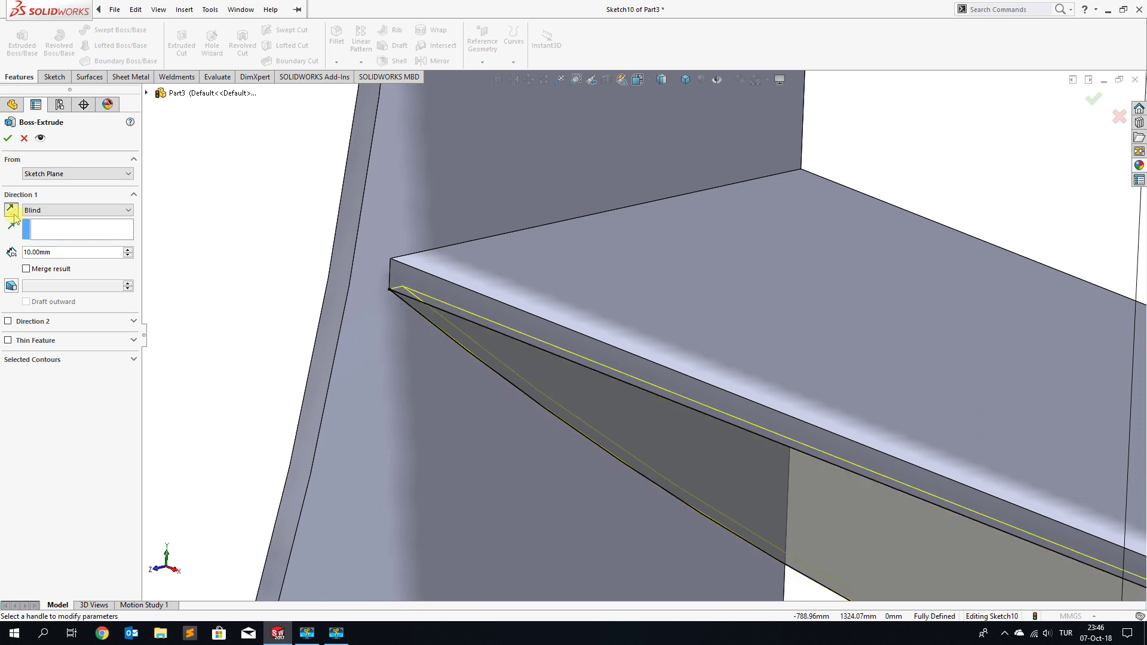
left_click(66, 177)
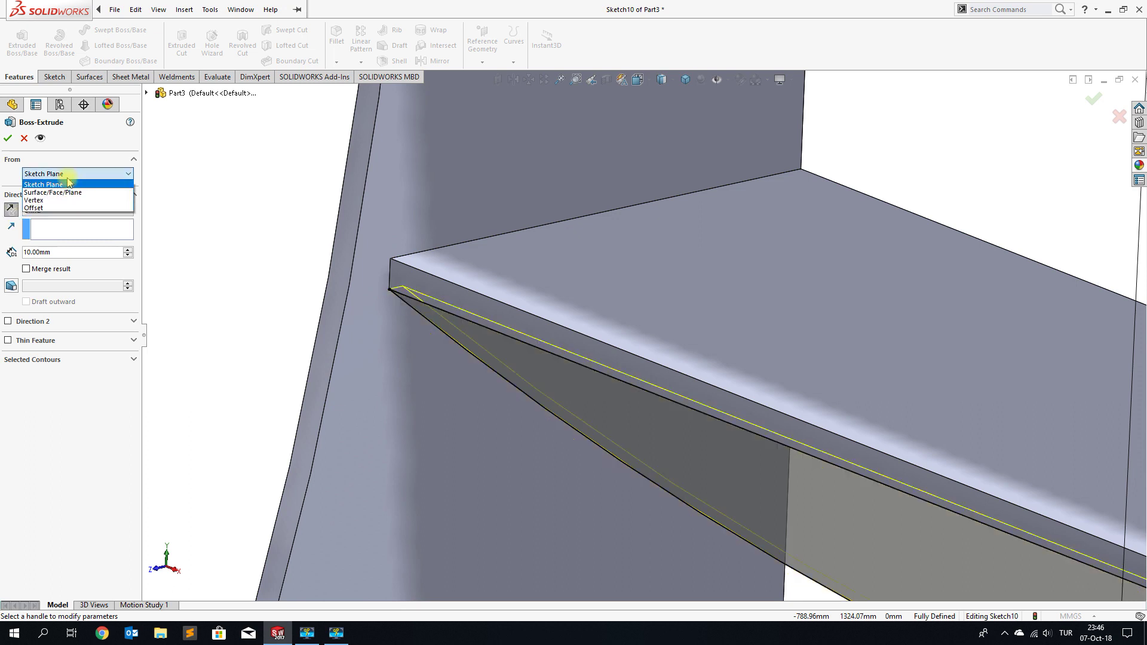
left_click(58, 207)
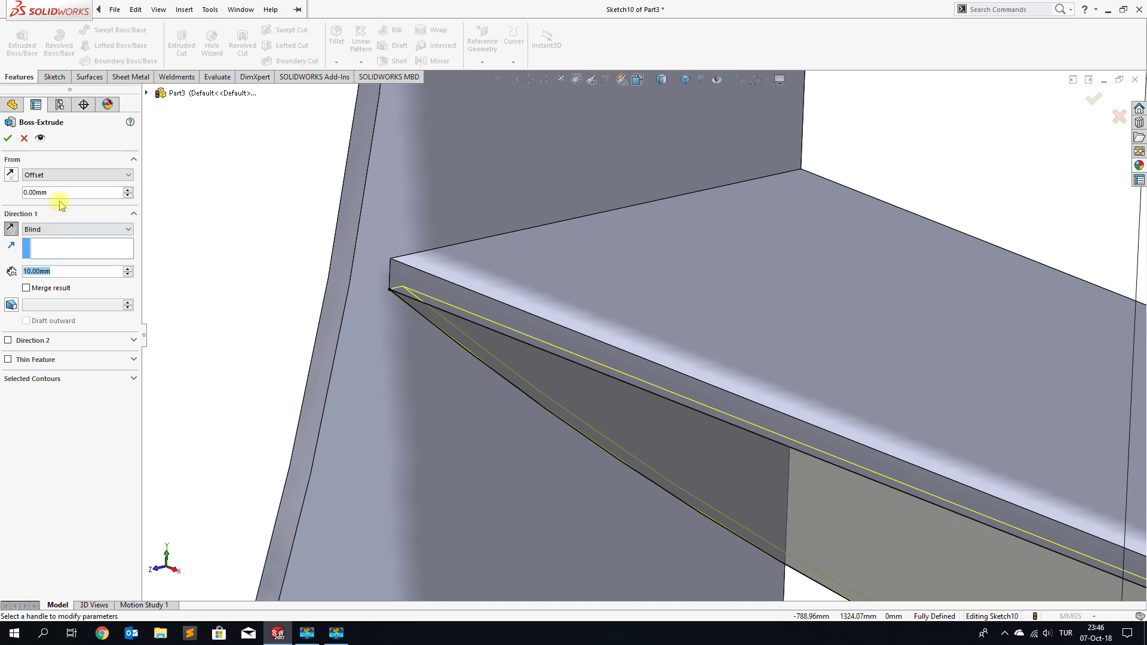
type("5")
key("Return")
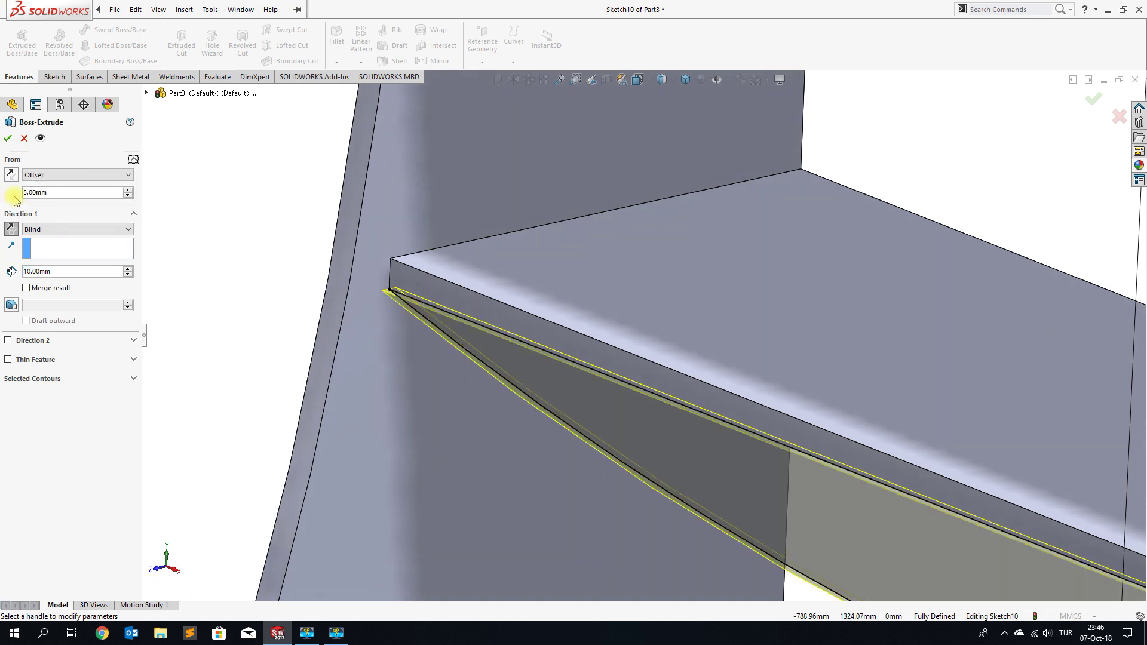
left_click(9, 140)
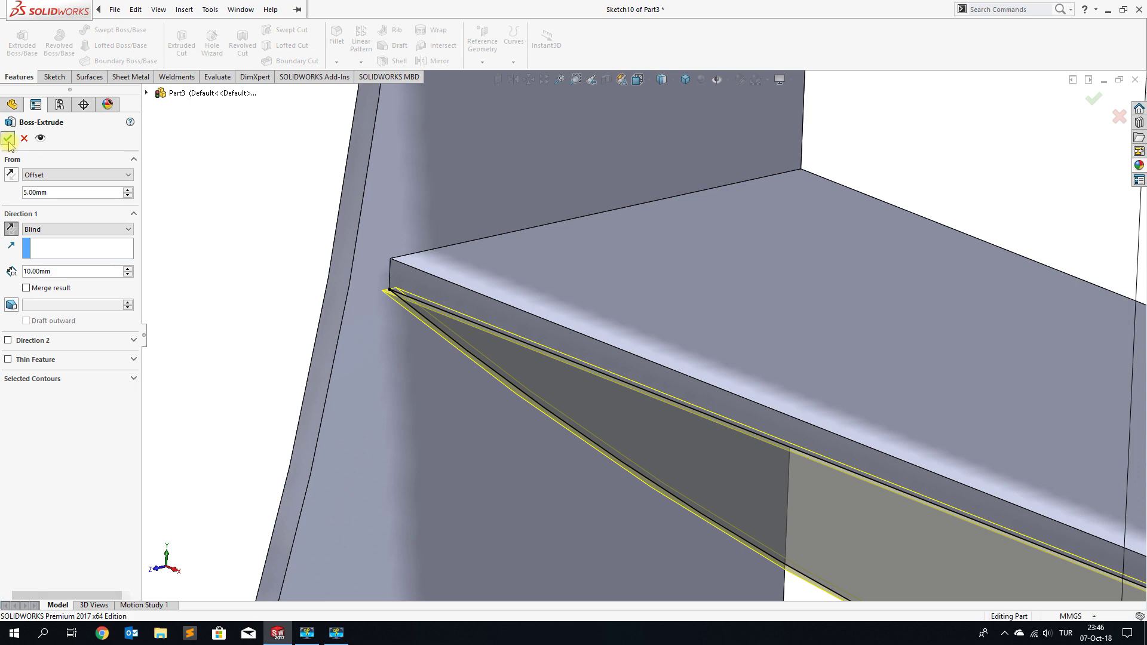
Edit Boss-Extrude9 to flip the direction of its 5 mm start offset.
left_click(50, 397)
left_click(67, 358)
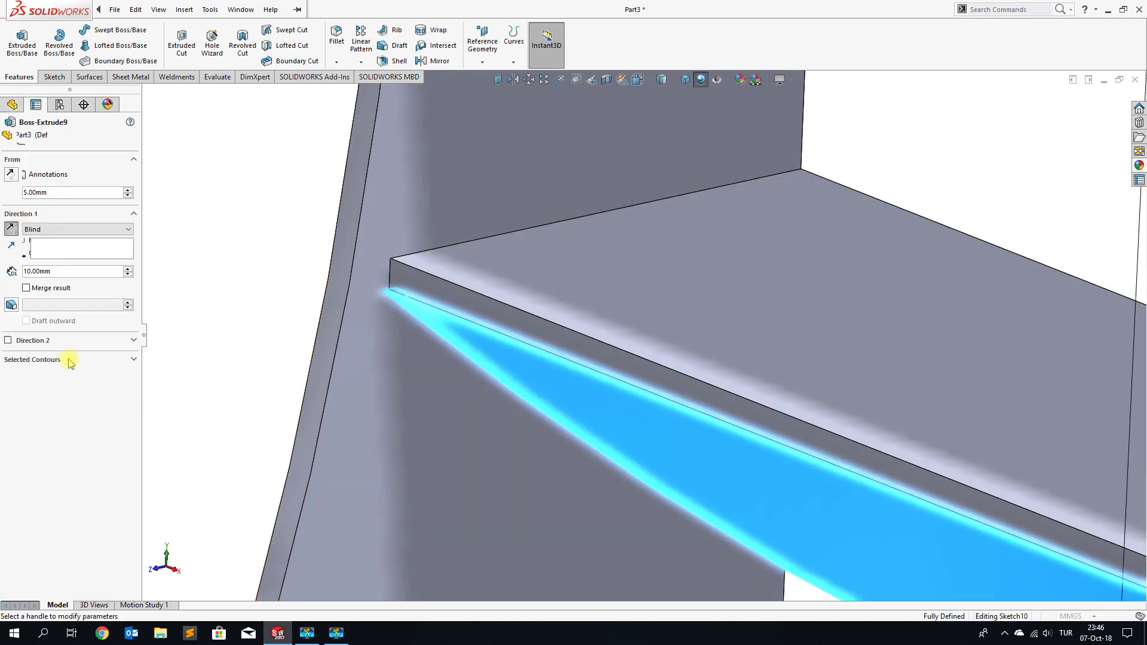
left_click(10, 177)
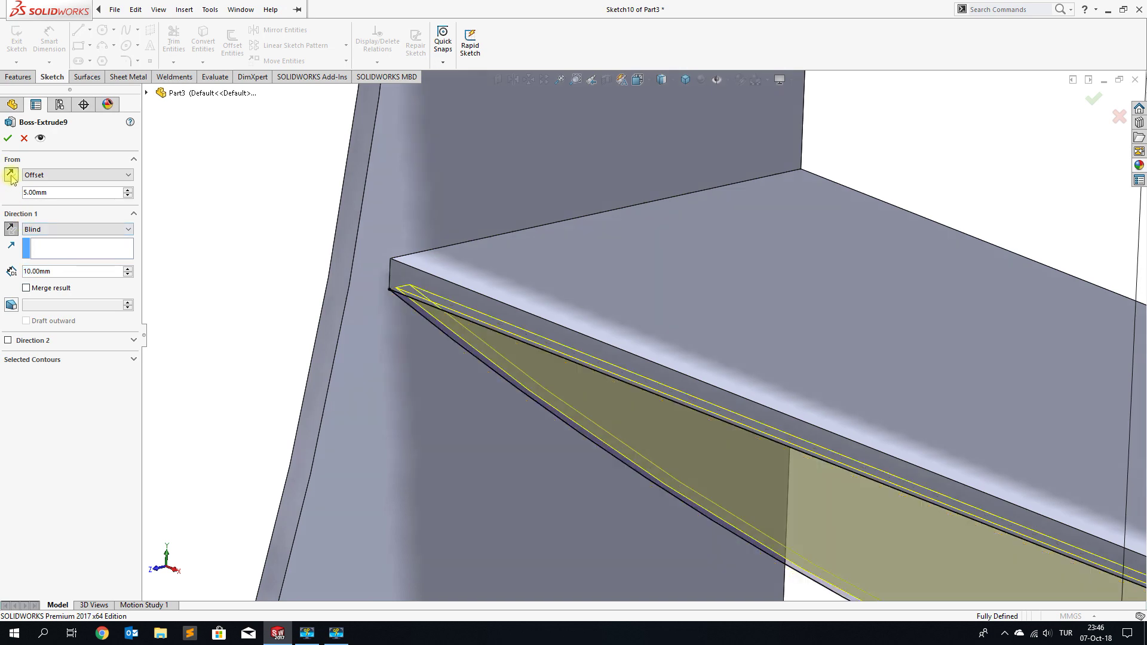
left_click(9, 139)
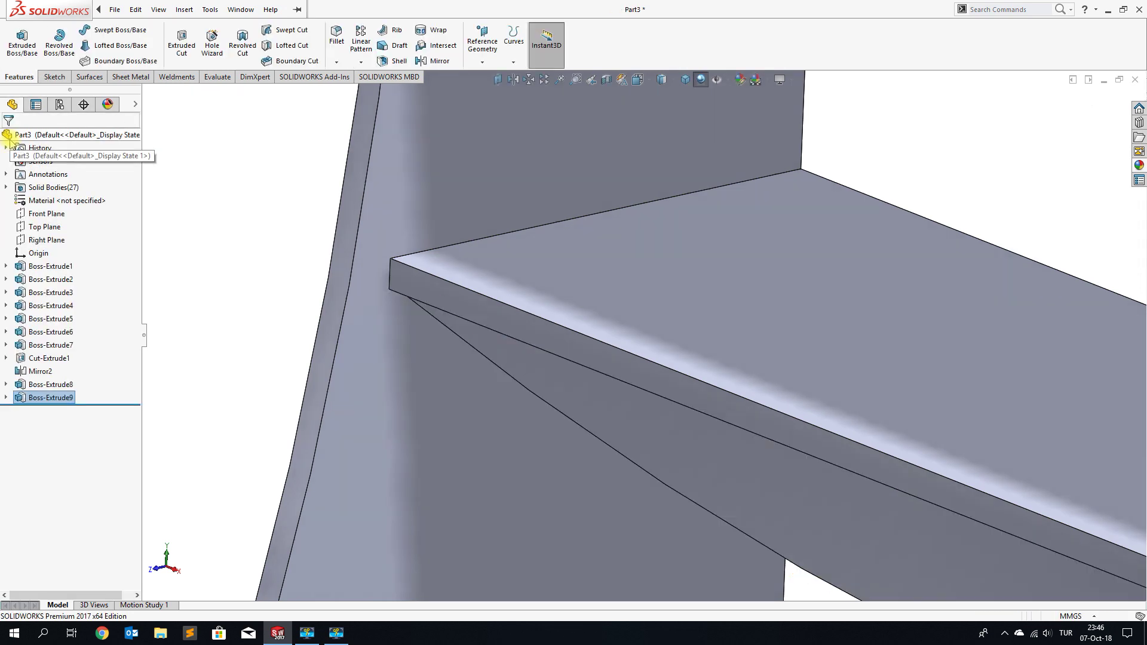
Orbit around the desk, then view the left side panel face-on with Normal To.
scroll(717, 385, "up", 3)
scroll(717, 385, "up", 3)
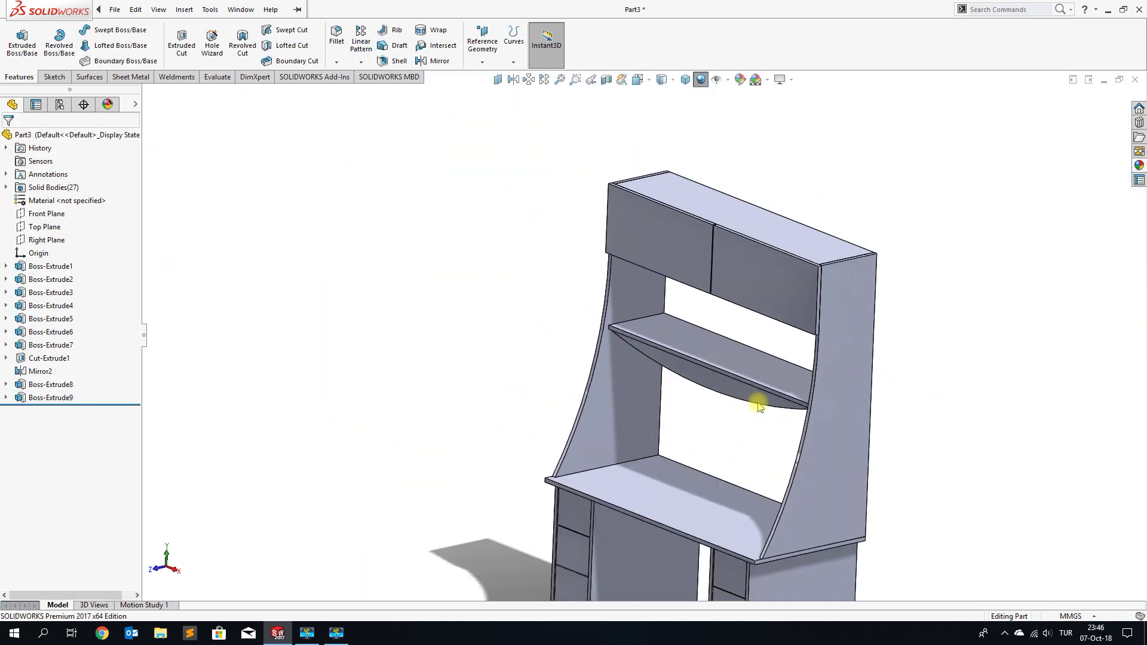
scroll(760, 402, "up", 2)
mouse_move(762, 440)
middle_mouse_down()
mouse_move(735, 446)
mouse_move(780, 413)
mouse_move(776, 425)
middle_mouse_up()
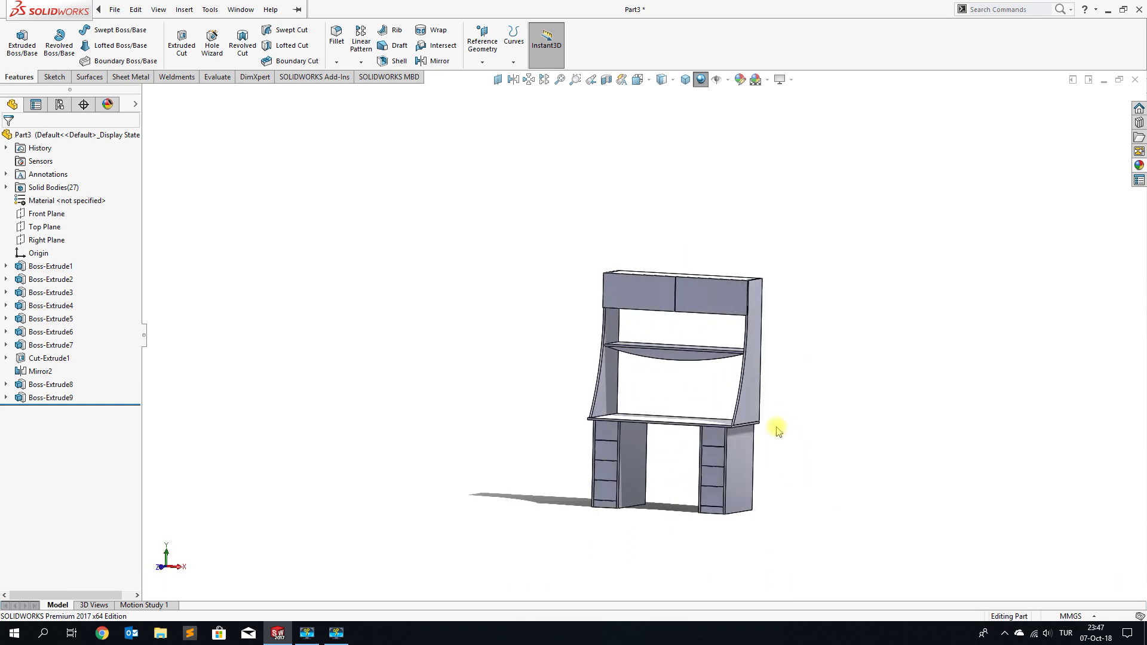
scroll(729, 402, "down", 2)
scroll(737, 405, "down", 2)
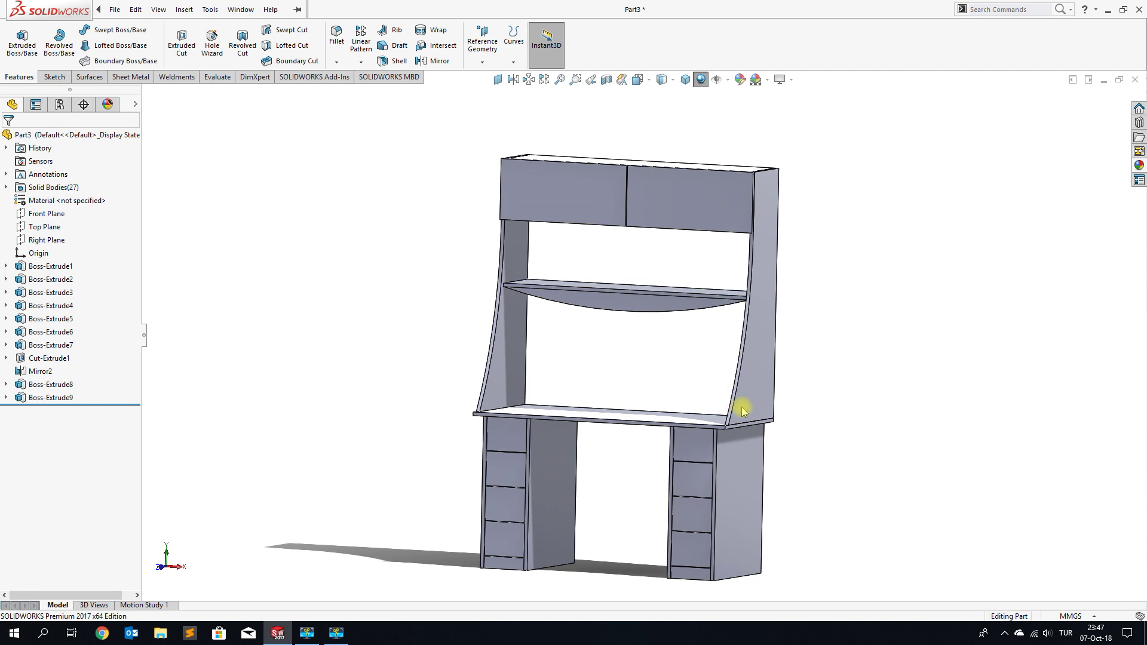
mouse_move(750, 404)
middle_mouse_down()
mouse_move(630, 384)
mouse_move(554, 400)
middle_mouse_up()
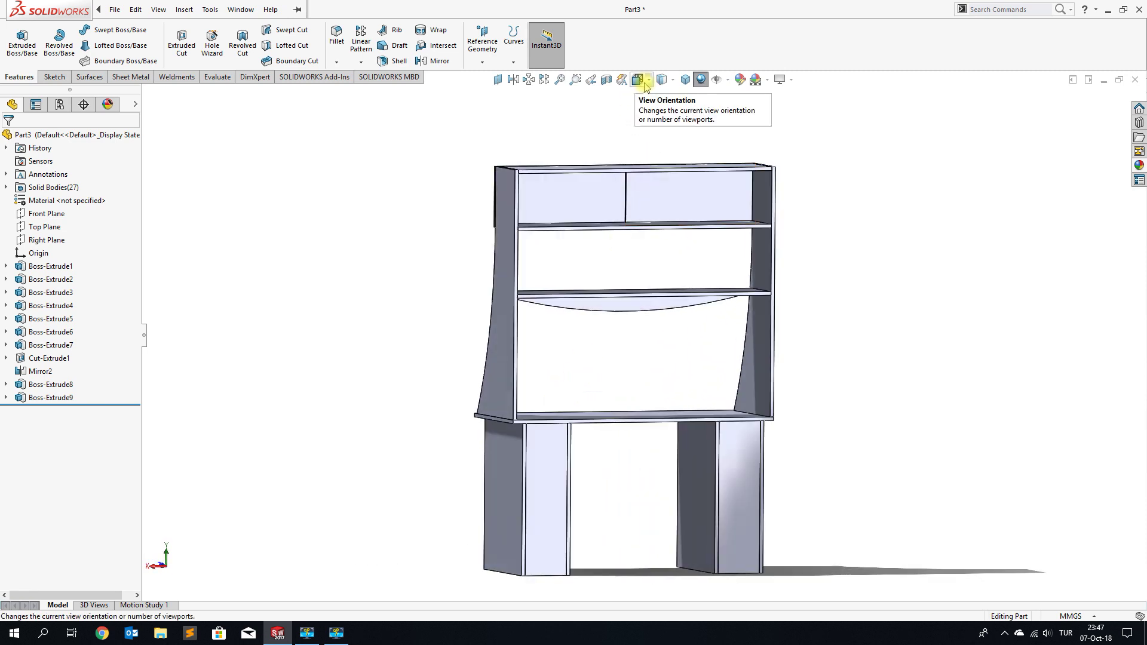
mouse_move(665, 238)
middle_mouse_down()
mouse_move(721, 304)
mouse_move(711, 222)
mouse_move(555, 168)
mouse_move(535, 185)
mouse_move(568, 169)
mouse_move(635, 174)
mouse_move(715, 231)
mouse_move(653, 197)
mouse_move(617, 234)
mouse_move(632, 215)
middle_mouse_up()
scroll(636, 224, "down", 3)
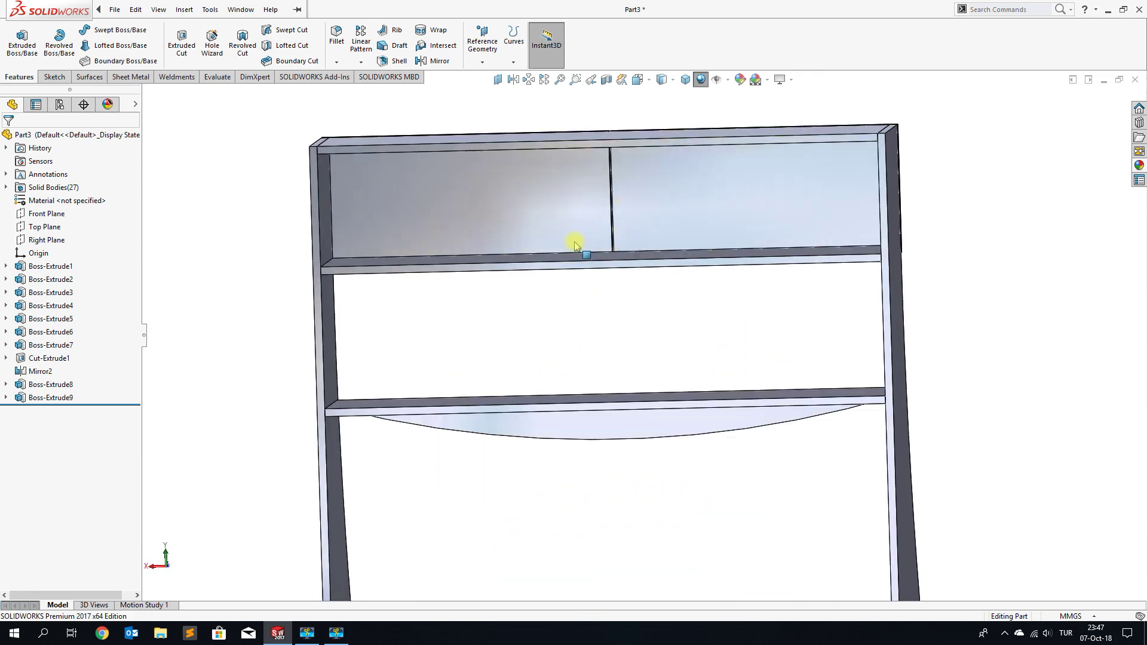
left_click(327, 238)
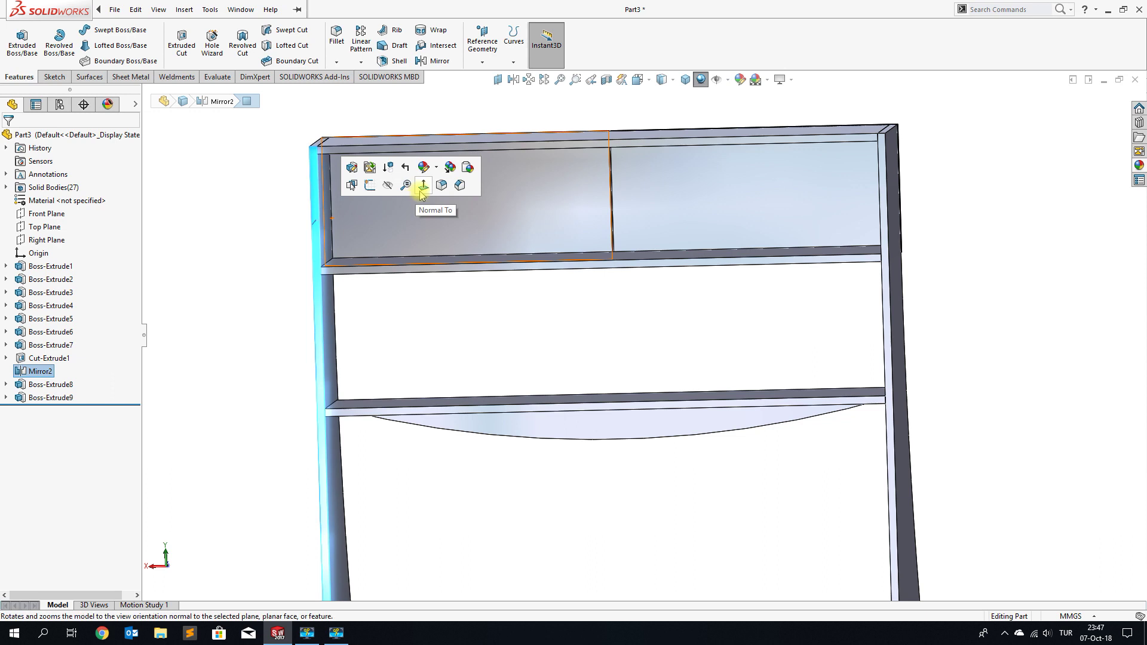
left_click(422, 194)
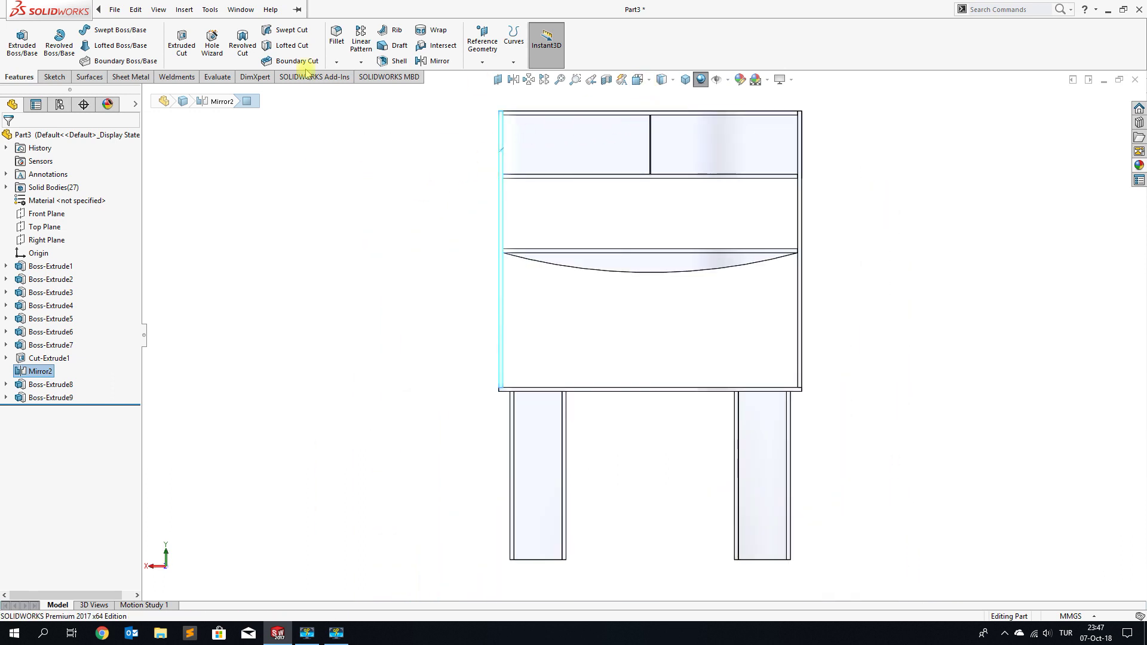
left_click(60, 79)
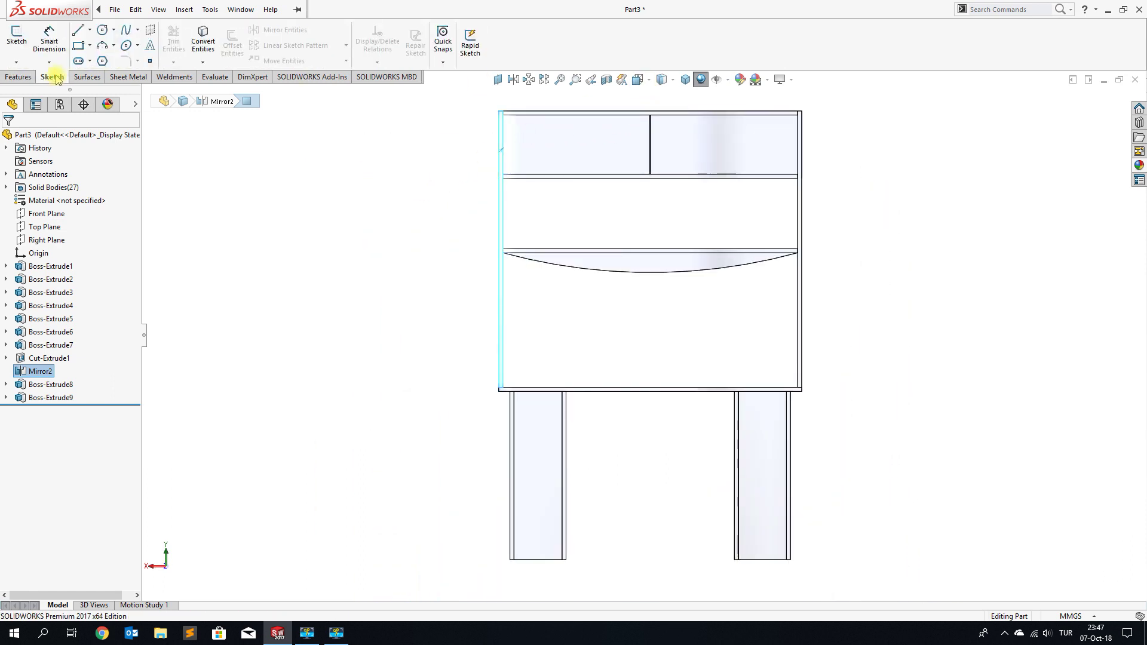
Start Sketch11 on the desk front with a vertical line and a 50 mm horizontal segment.
left_click(18, 37)
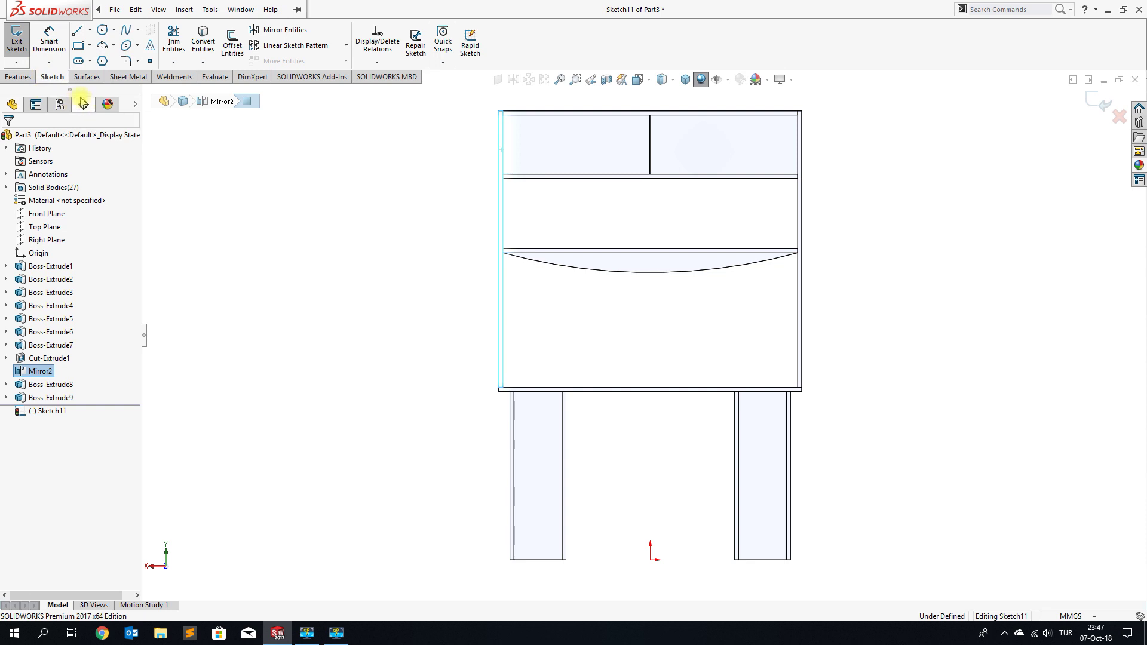
left_click(77, 30)
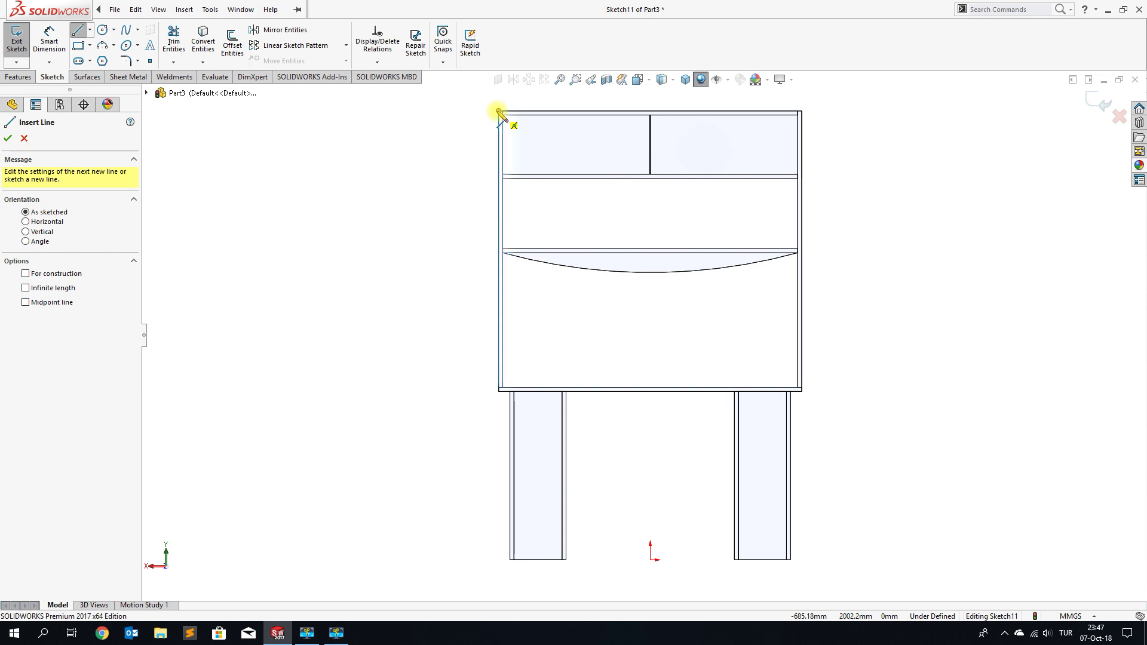
left_click(500, 111)
left_click(500, 391)
scroll(504, 392, "down", 2)
scroll(538, 385, "down", 3)
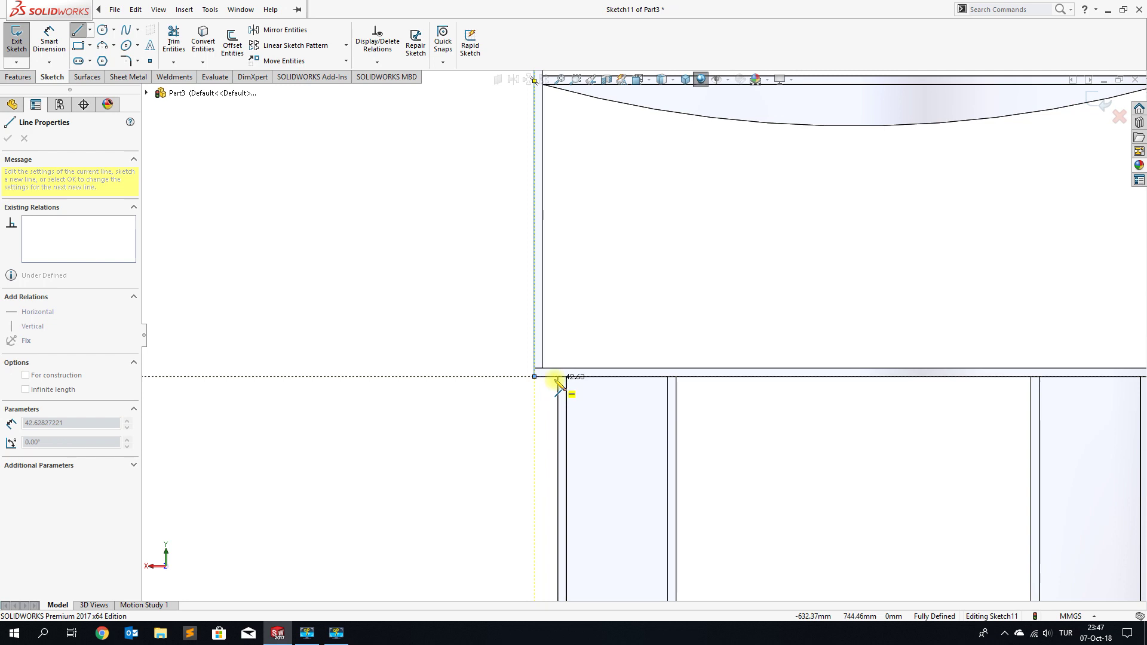
left_click(558, 377)
Continue the outline: 375 mm down, 1250 mm across, 375 mm up, closing at the top corner.
scroll(568, 394, "up", 3)
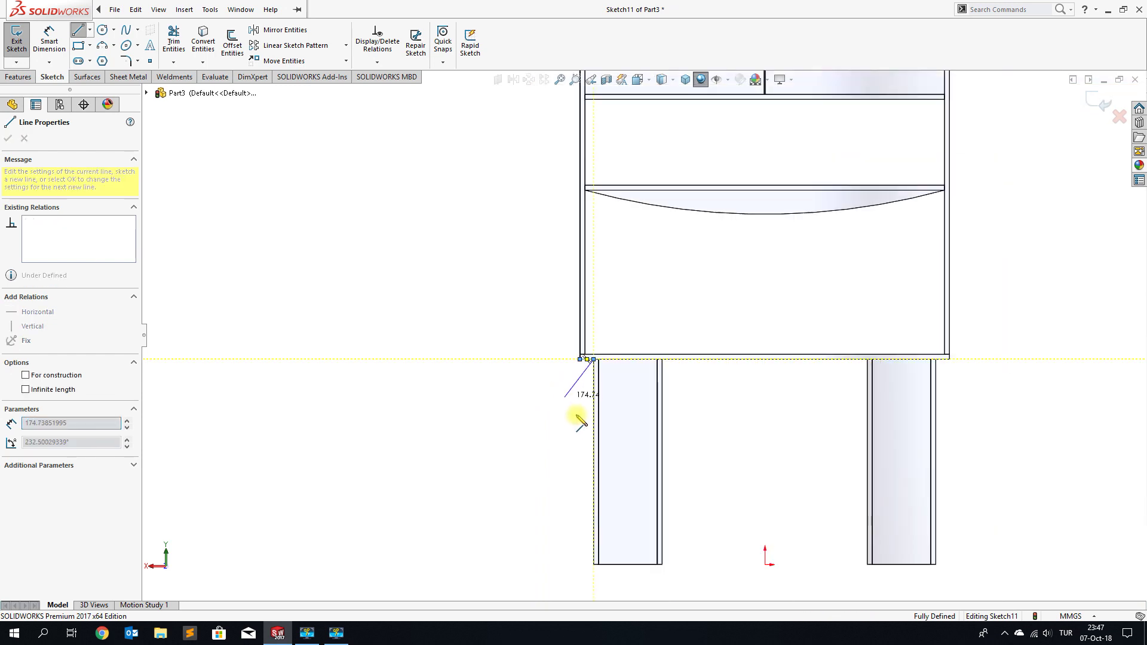
left_click(593, 462)
left_click(935, 461)
left_click(936, 358)
key("z")
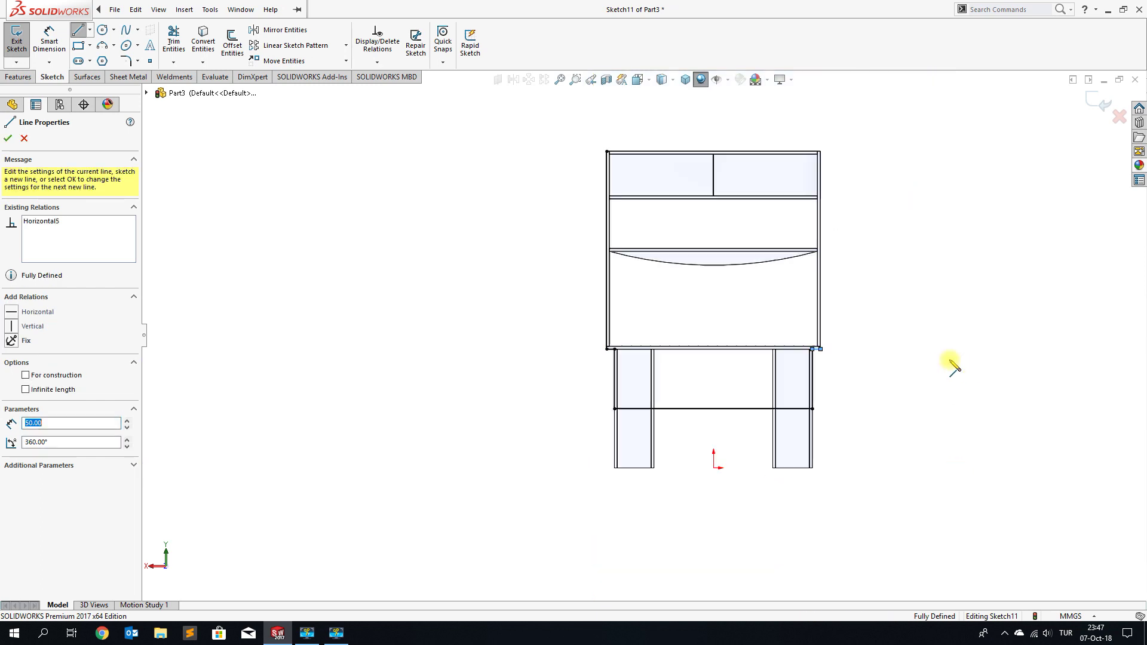
key("z")
left_click(790, 181)
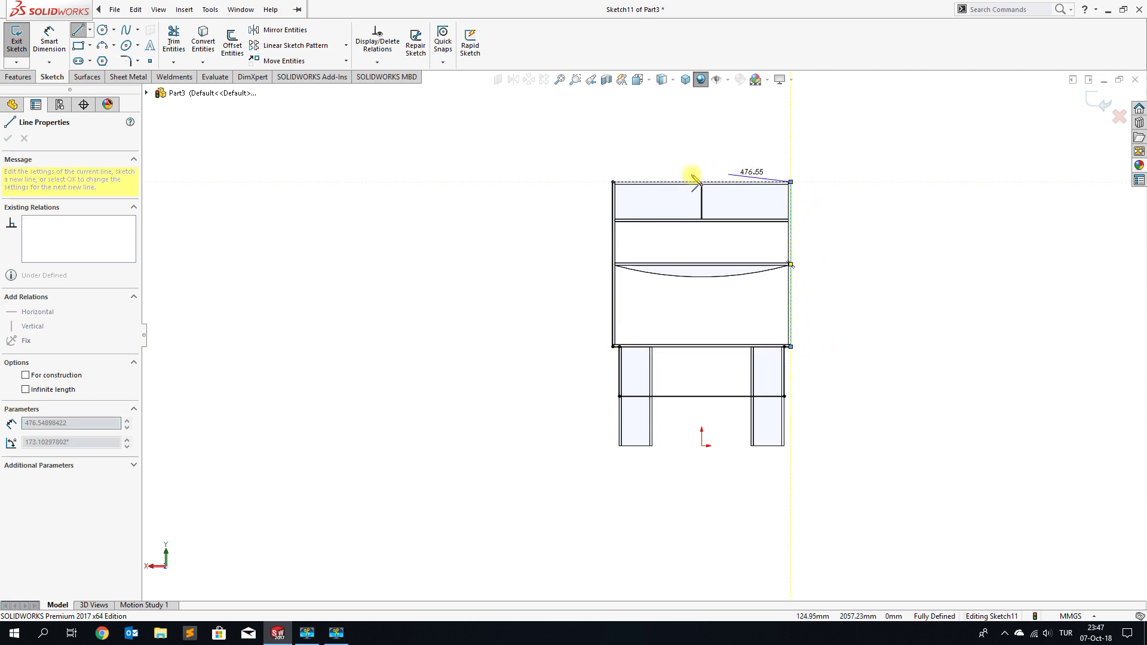
left_click(613, 181)
End the line tool and orbit the desk to see the outline in 3D.
right_click(614, 180)
left_click(642, 190)
mouse_move(530, 233)
middle_mouse_down()
mouse_move(595, 238)
mouse_move(604, 261)
middle_mouse_up()
scroll(768, 412, "down", 3)
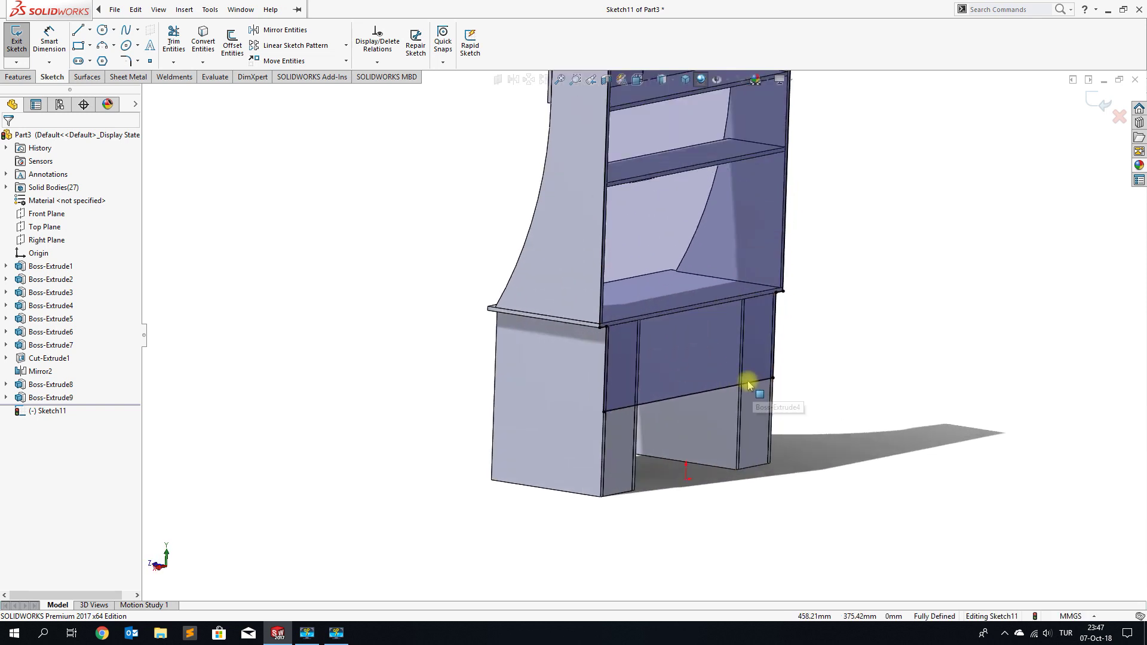
scroll(746, 382, "down", 2)
Extrude Sketch11 3 mm deep as an unmerged back panel body.
scroll(281, 209, "up", 4)
left_click(19, 77)
left_click(22, 40)
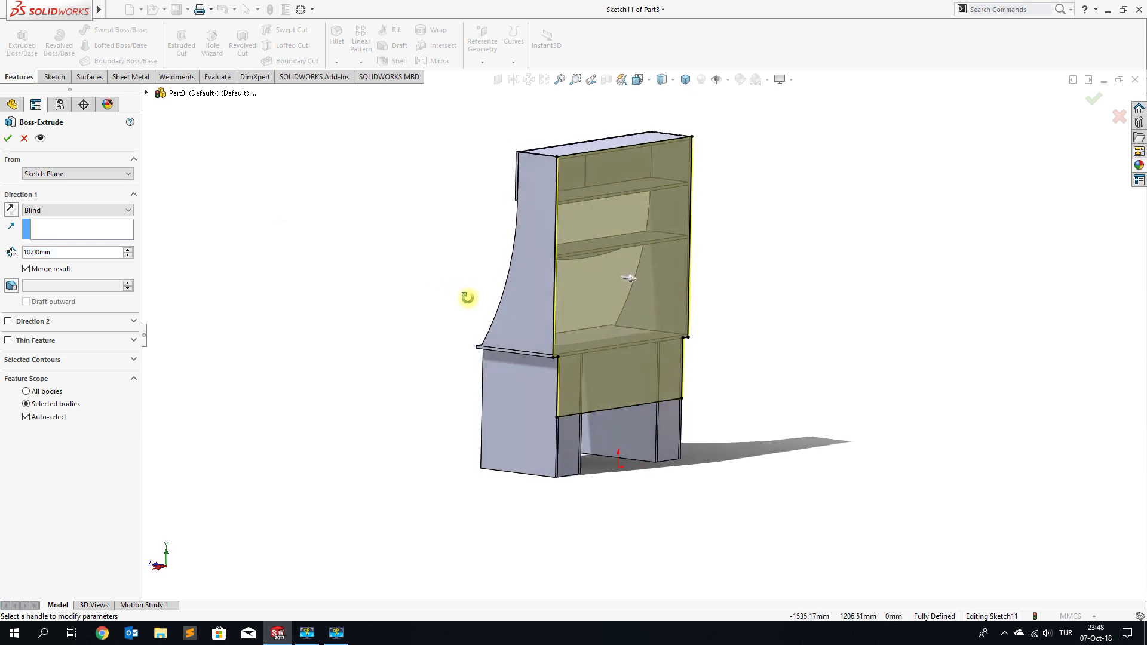
scroll(579, 181, "down", 2)
scroll(574, 197, "down", 3)
scroll(562, 239, "up", 1)
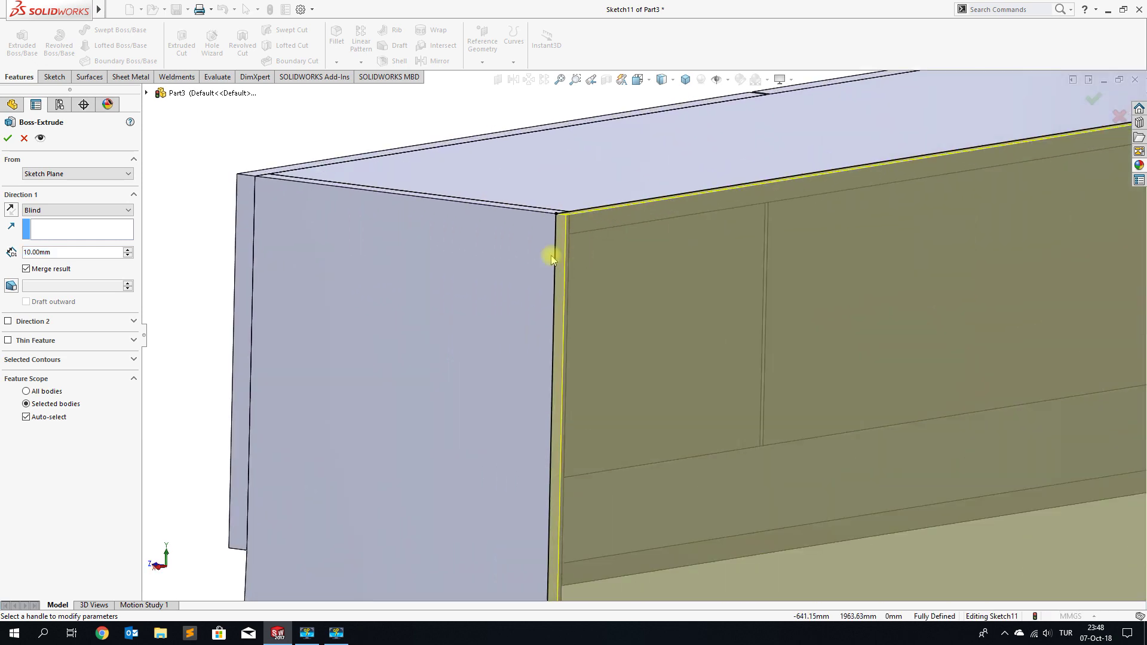
left_click_drag(82, 251, 27, 252)
type("3")
key("Return")
left_click(26, 270)
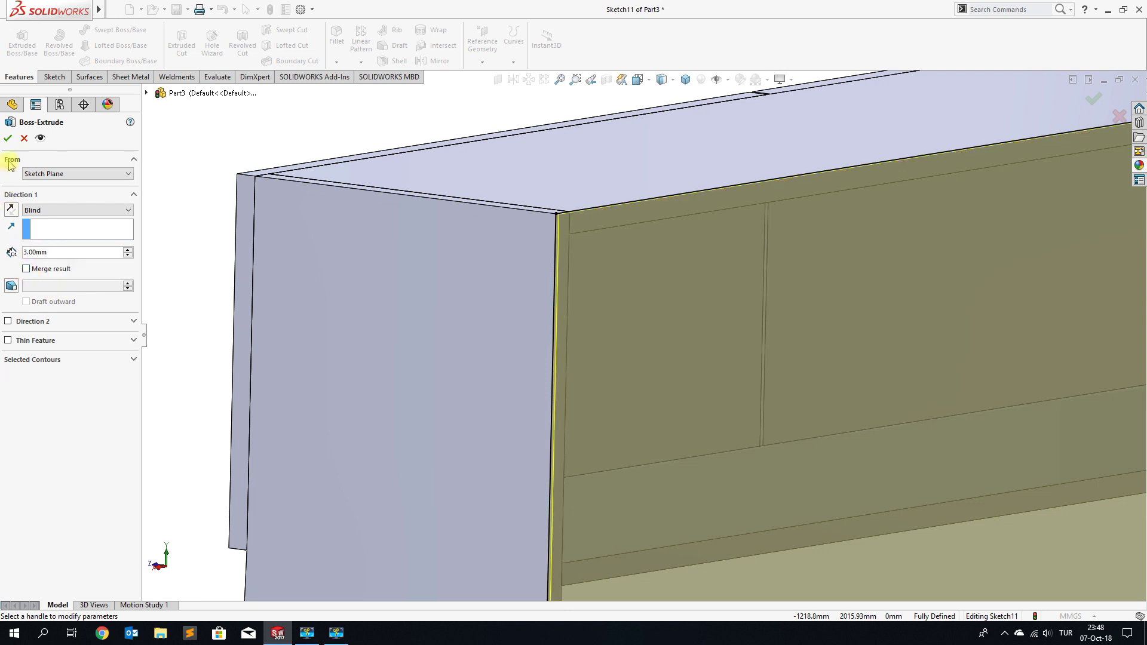
left_click(8, 138)
scroll(566, 297, "up", 2)
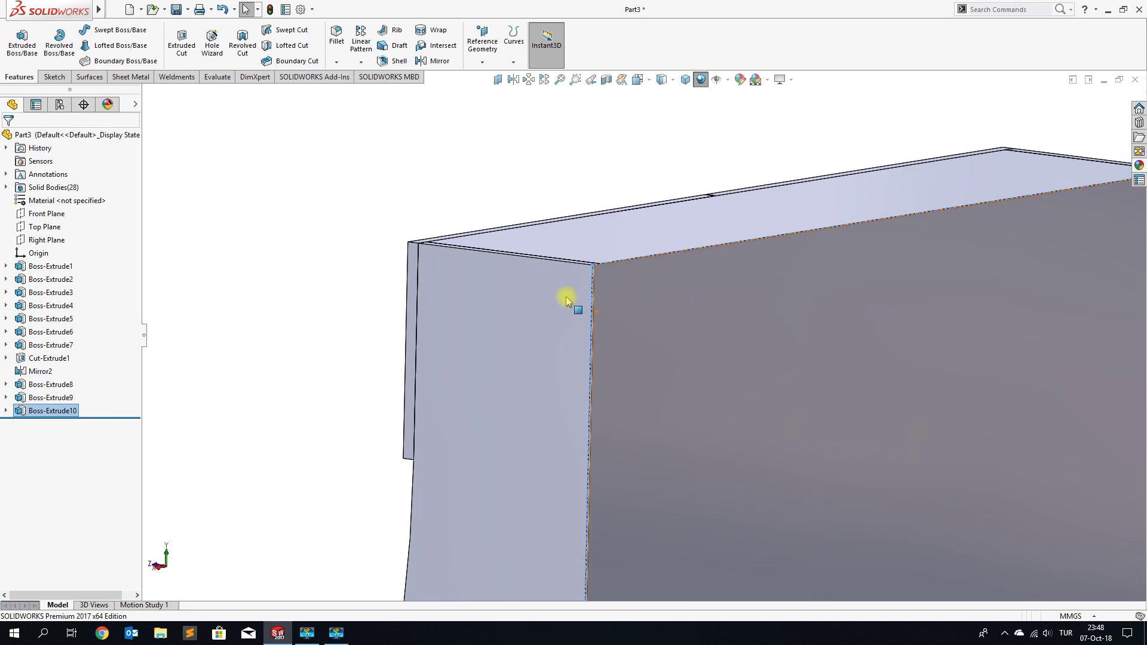
Zoom out and open the material editor from the part's unassigned Material entry.
scroll(515, 325, "up", 3)
scroll(687, 457, "up", 5)
scroll(687, 457, "down", 2)
scroll(686, 460, "down", 2)
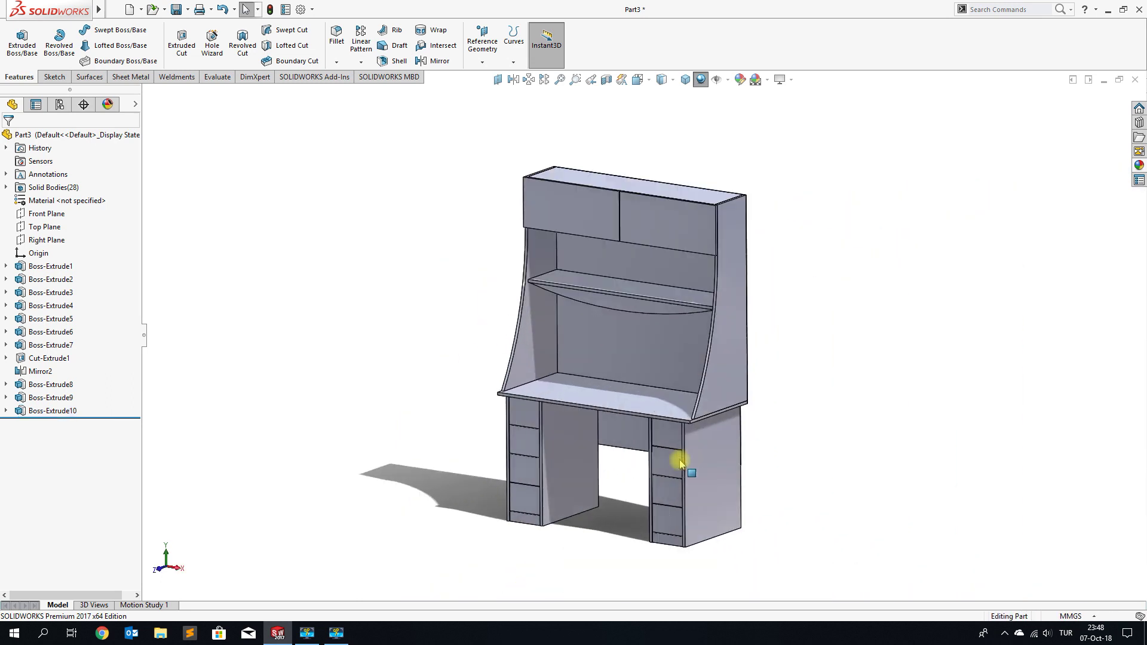
scroll(685, 460, "down", 2)
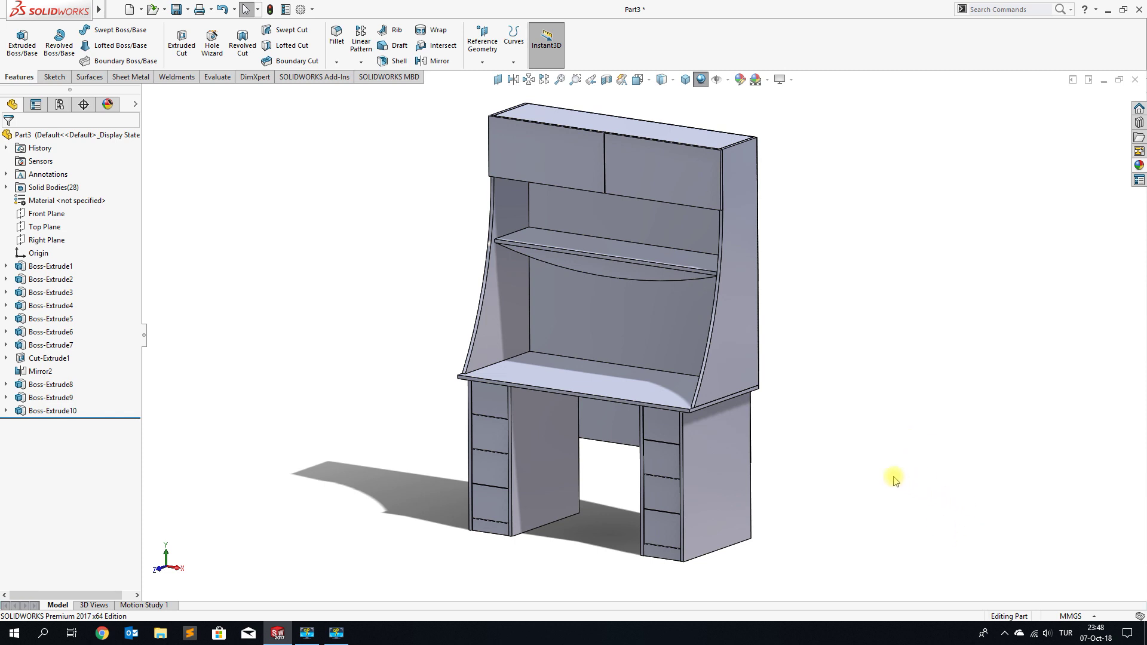
left_click(82, 201)
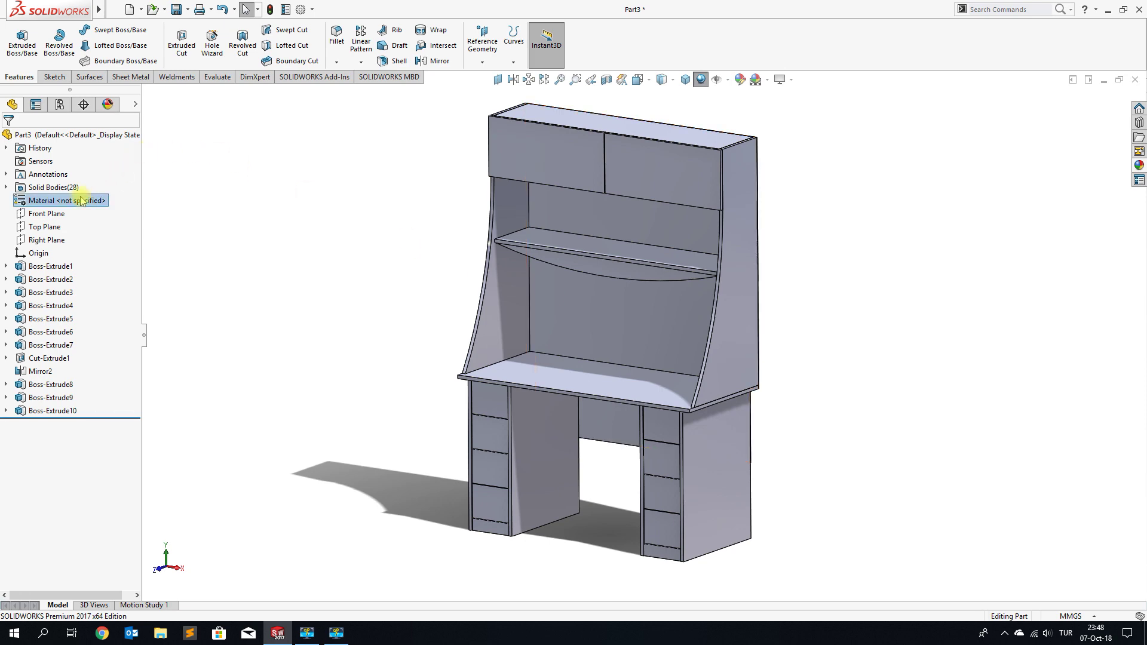
right_click(82, 201)
left_click(88, 206)
Apply Maple from the Woods category to the desk part and close the dialog.
left_click_drag(494, 138, 811, 149)
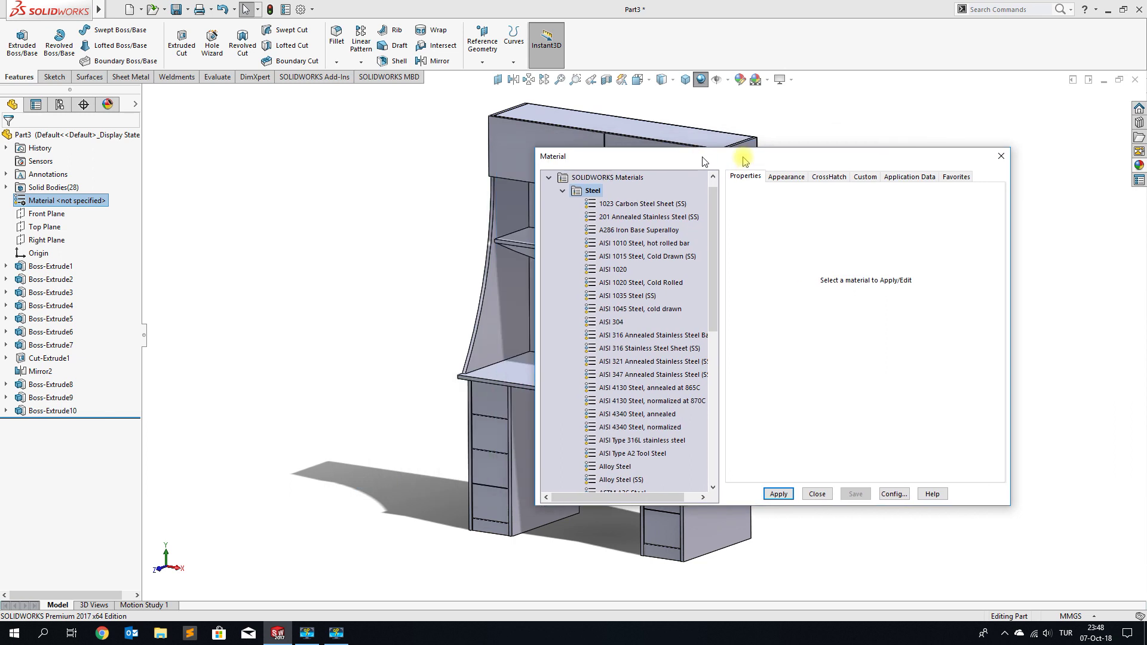
left_click(681, 197)
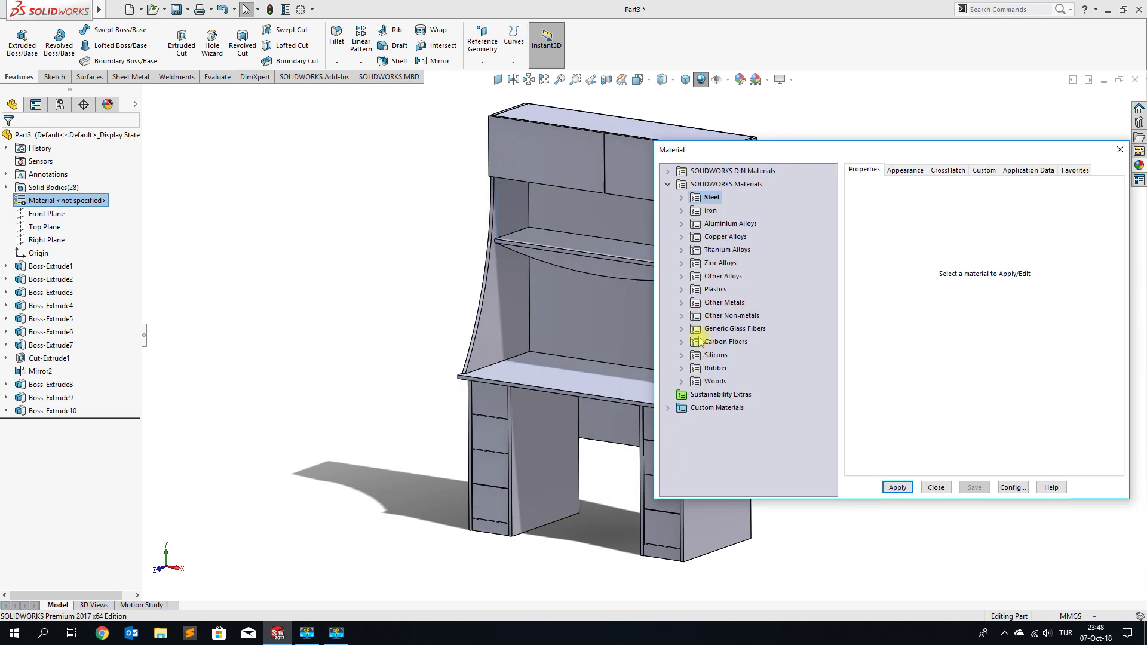
left_click(681, 381)
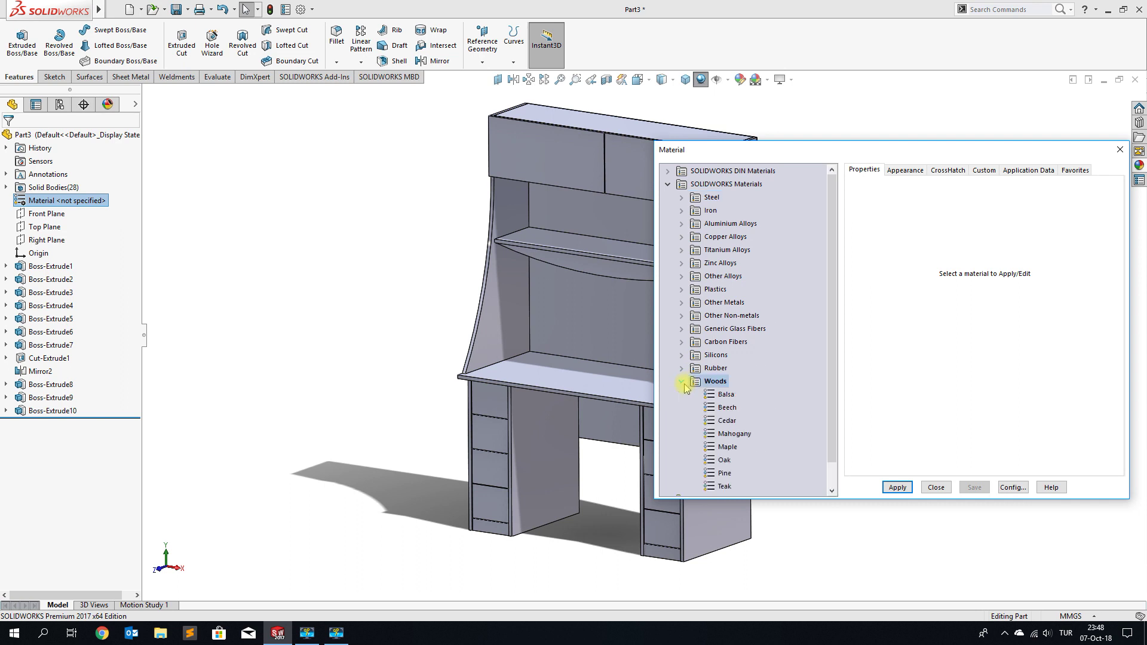
scroll(777, 401, "down", 1)
left_click(723, 421)
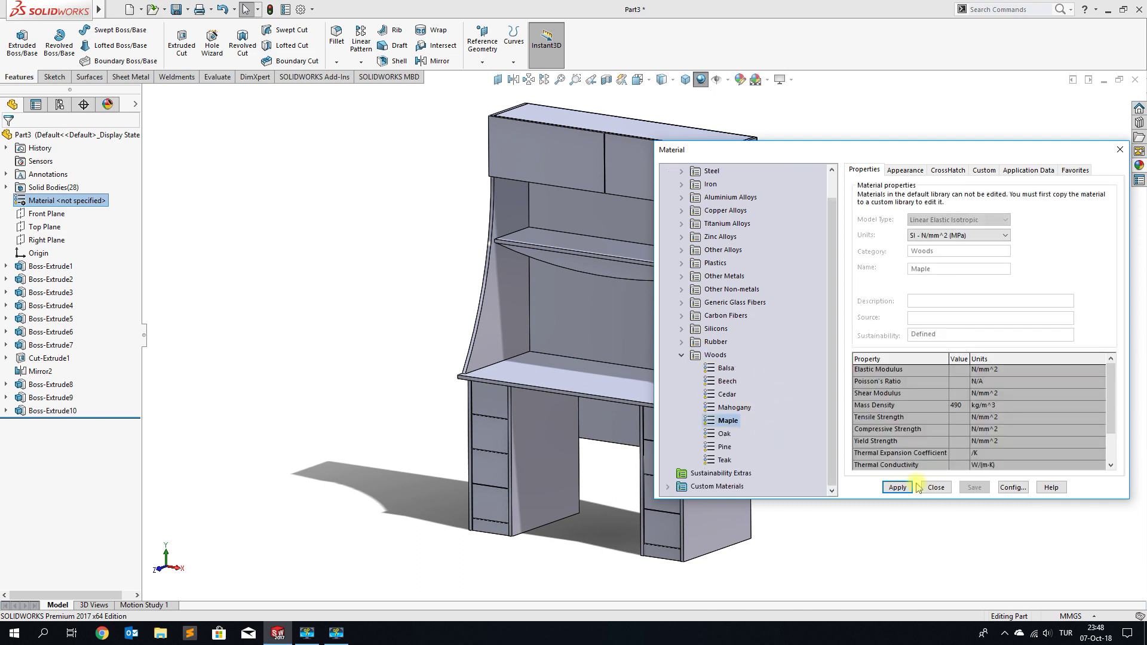
left_click(897, 489)
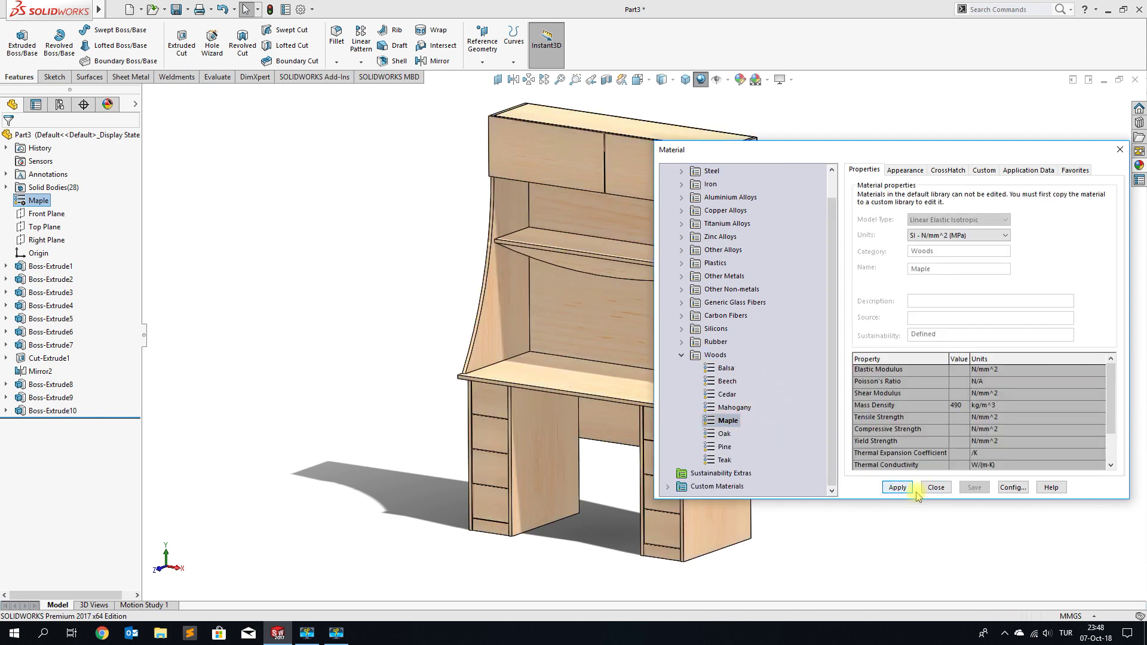
left_click(936, 488)
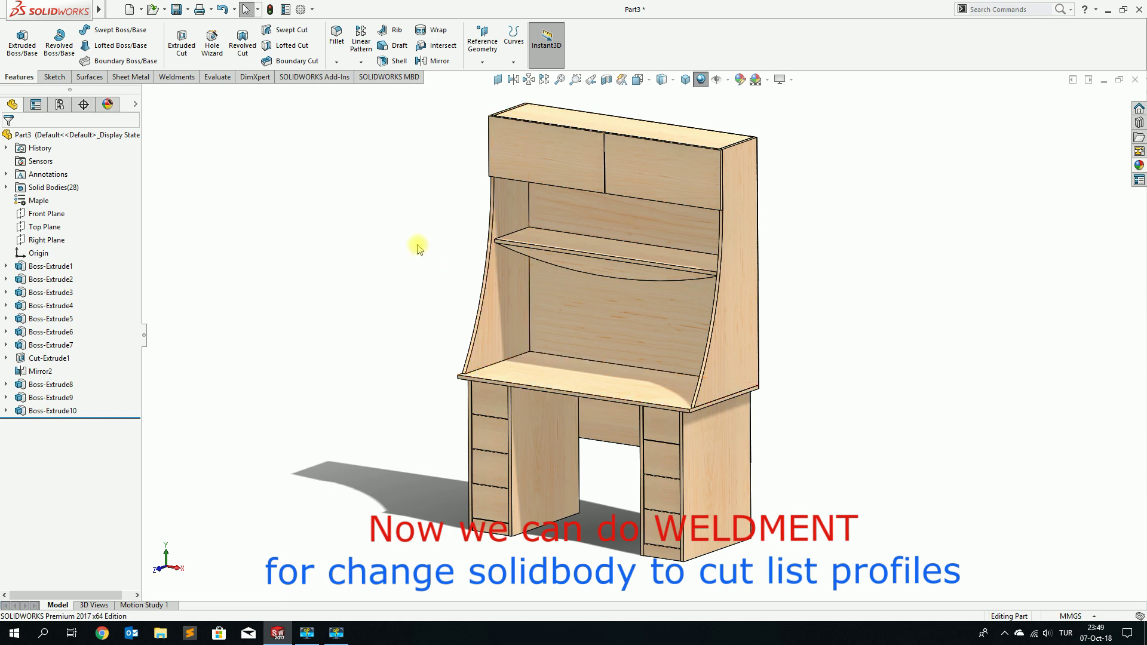
Convert the desk part into a weldment and create a bounding box for Cut list(28).
left_click(176, 77)
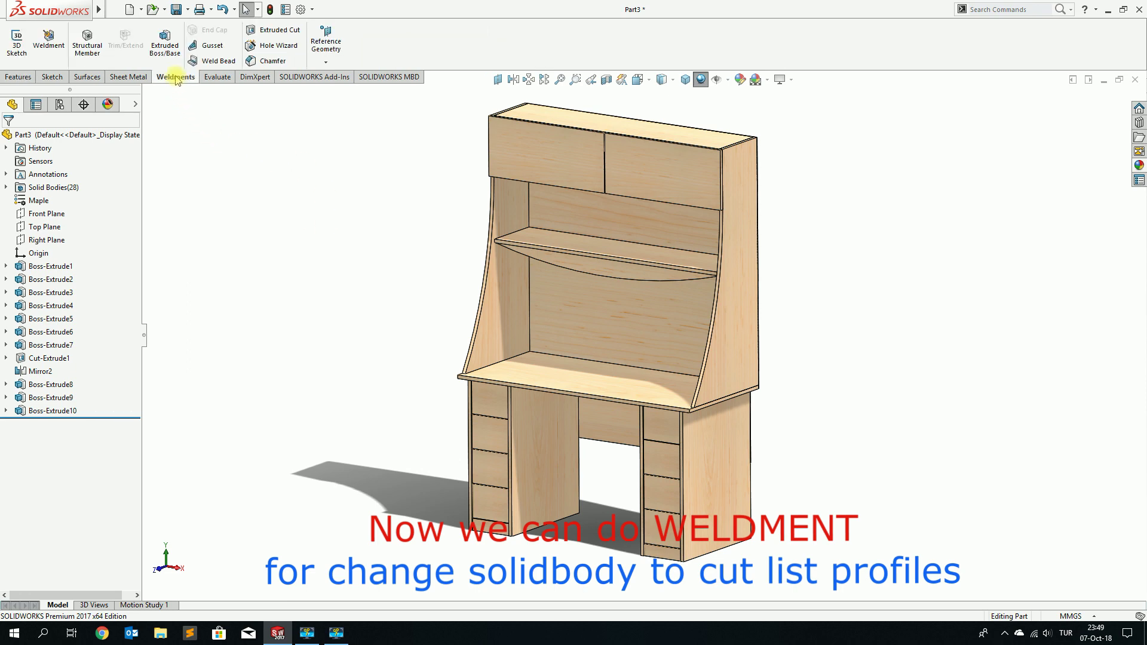
left_click(48, 46)
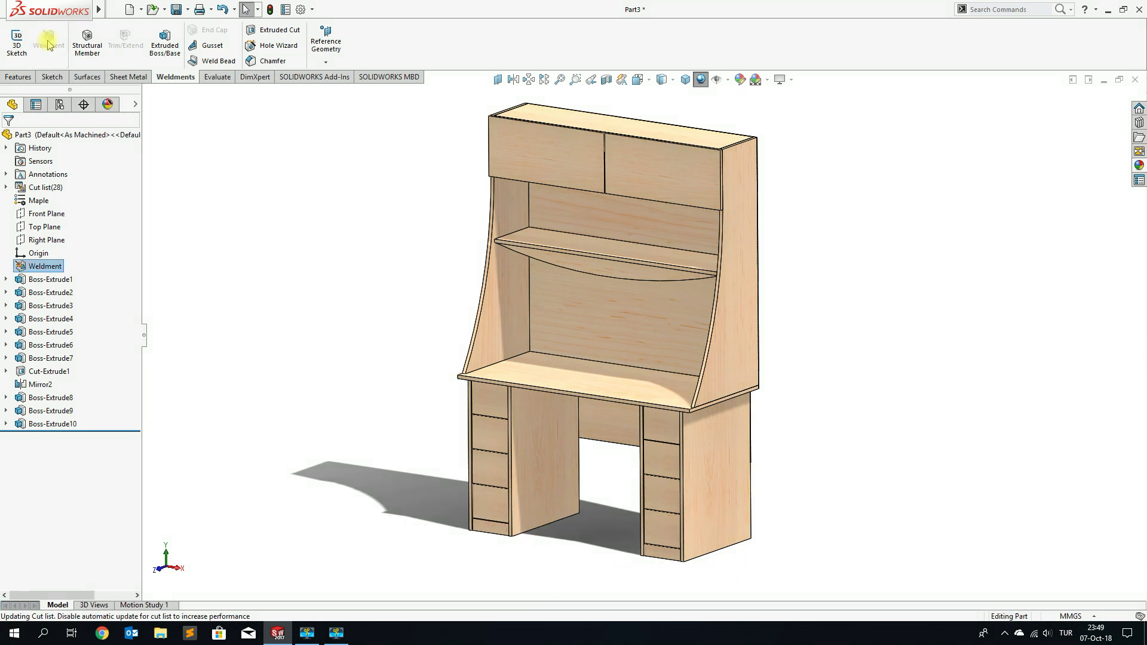
left_click(58, 187)
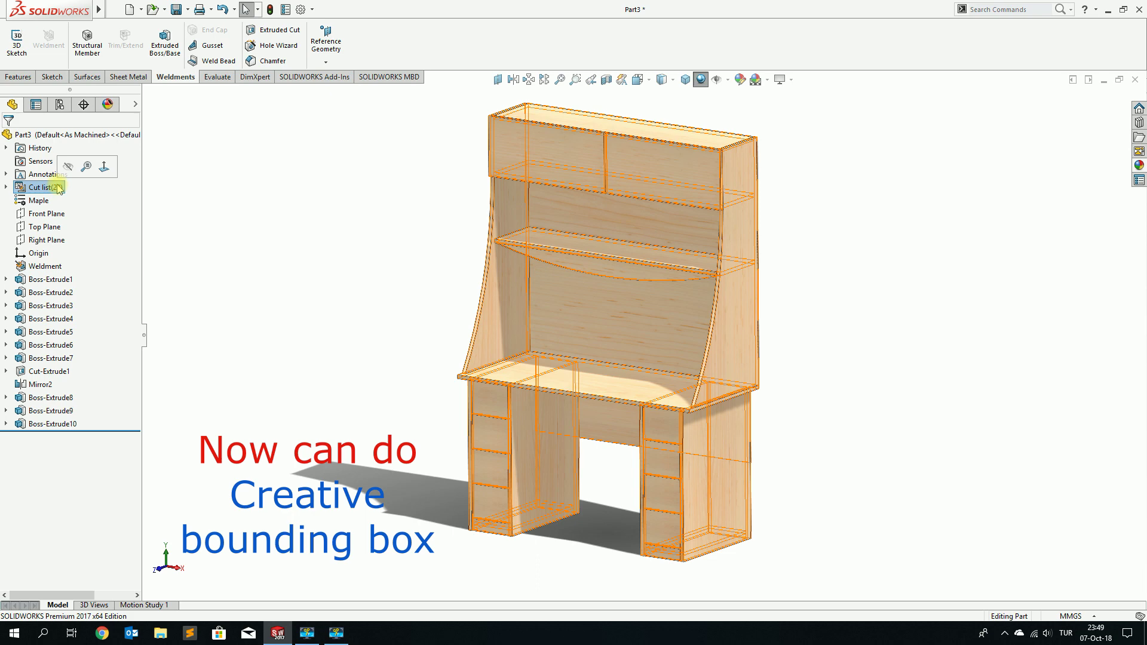
right_click(57, 189)
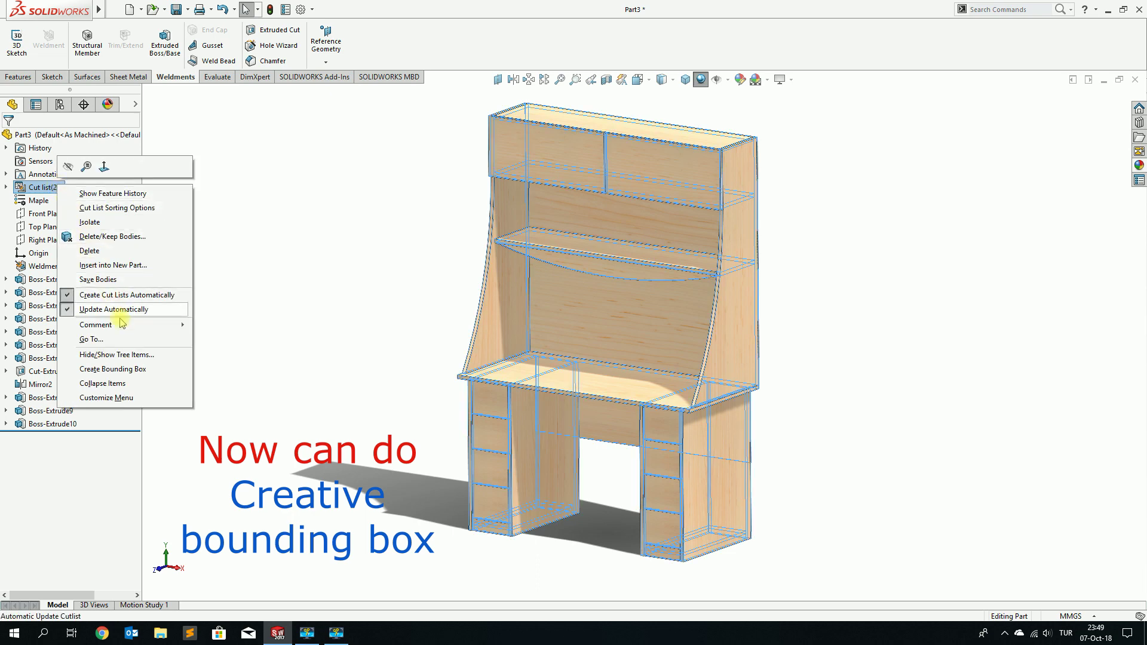
left_click(133, 370)
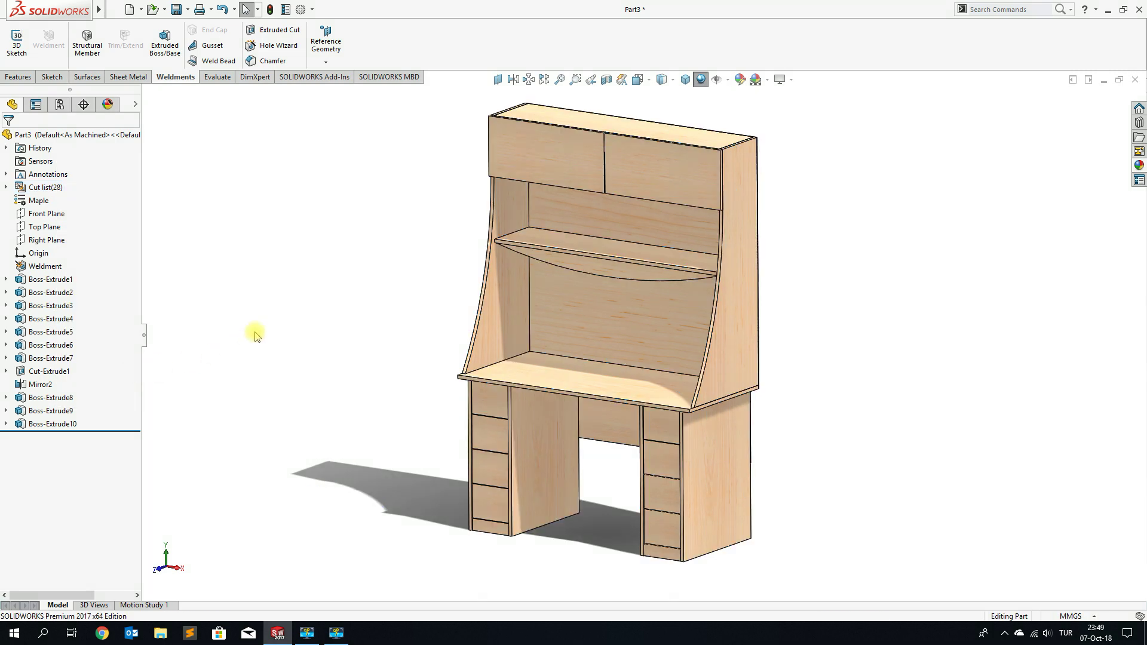
left_click(188, 9)
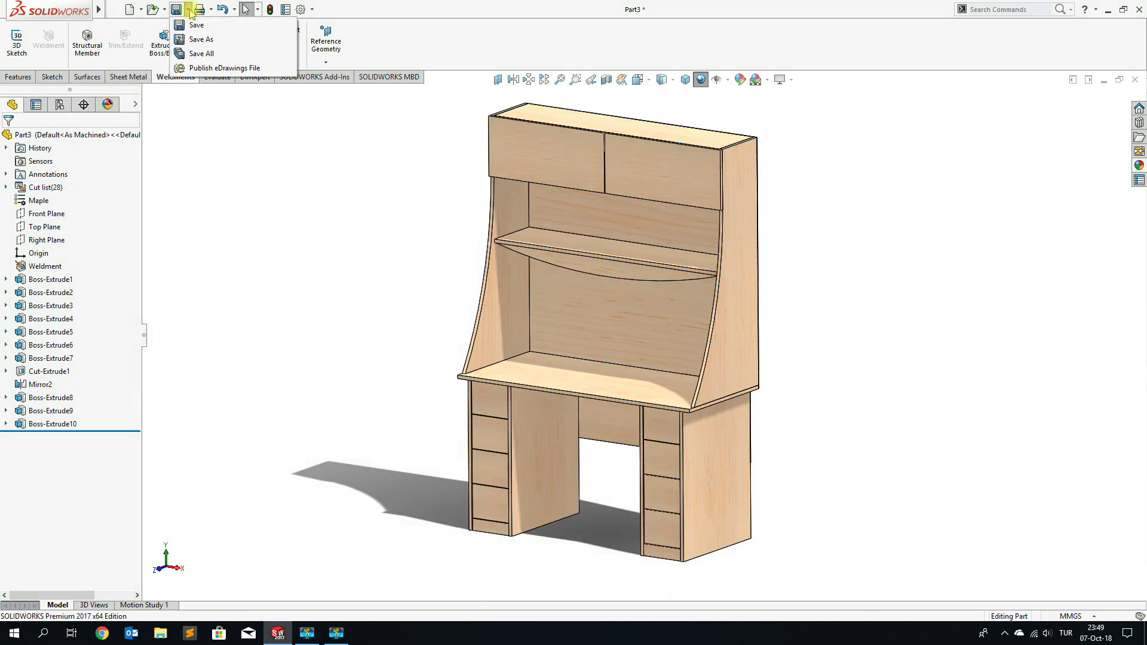
Save the Maple weldment desk as 'workdesk' in the work desk folder.
left_click(194, 40)
type("workdesk")
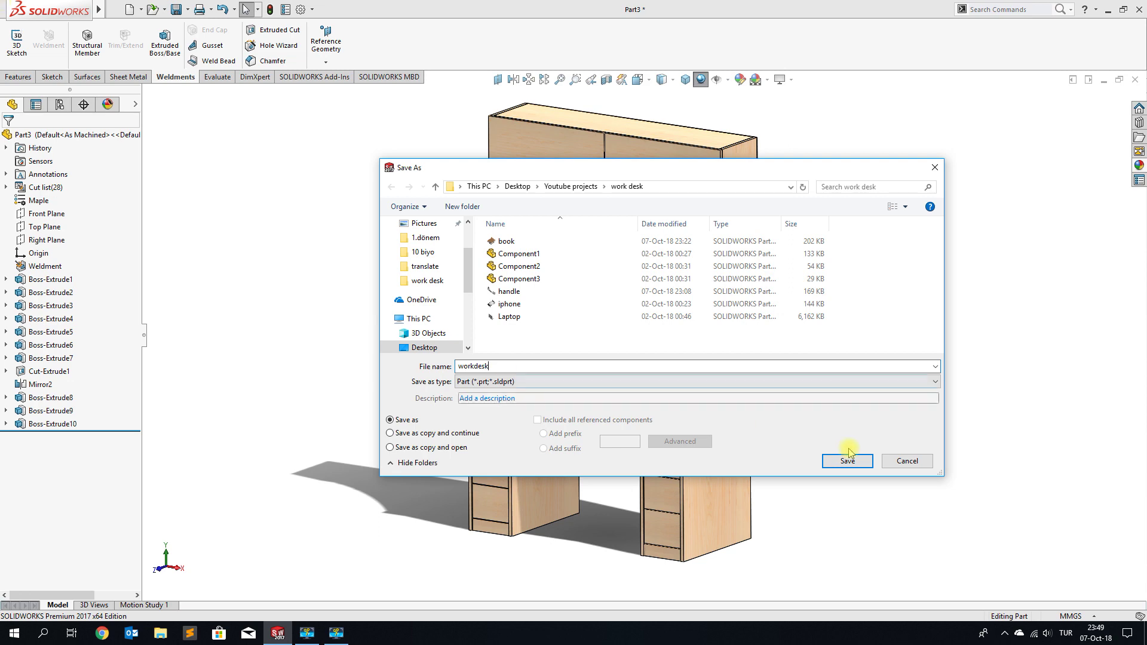
left_click(845, 461)
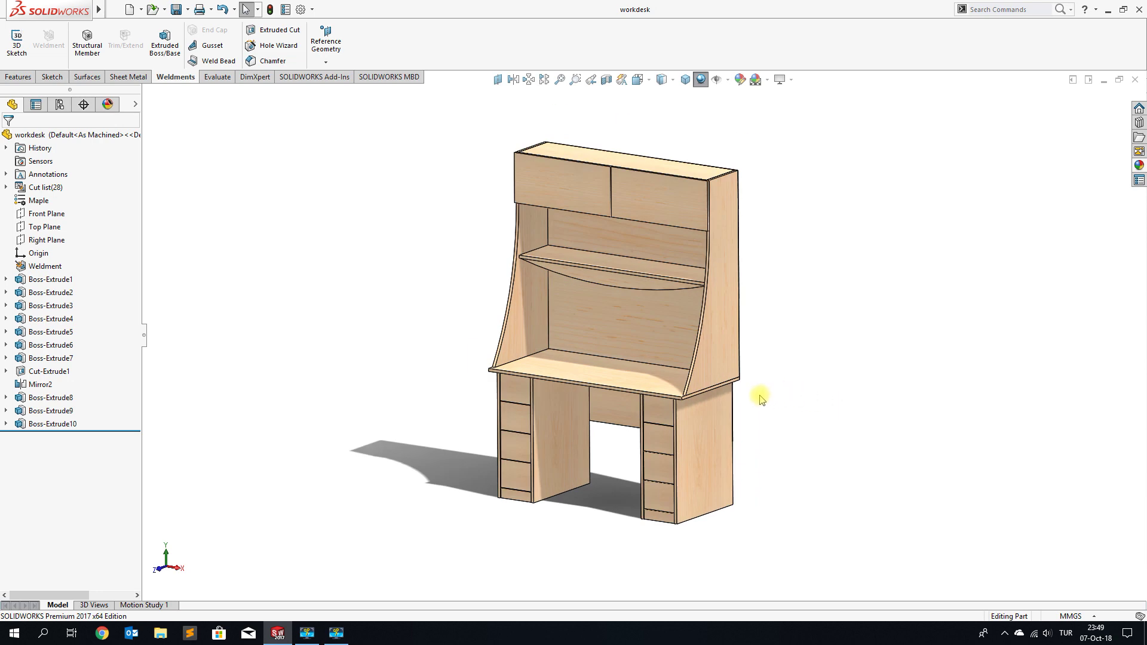
scroll(758, 397, "down", 1)
scroll(756, 400, "down", 1)
scroll(727, 359, "up", 2)
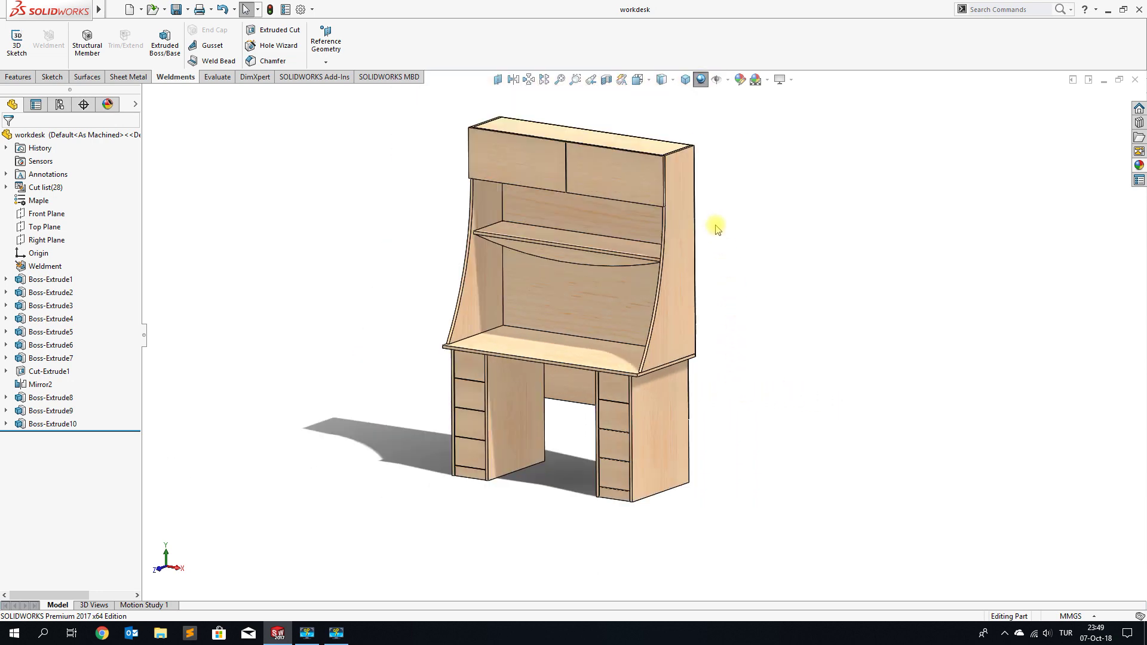
scroll(711, 218, "down", 1)
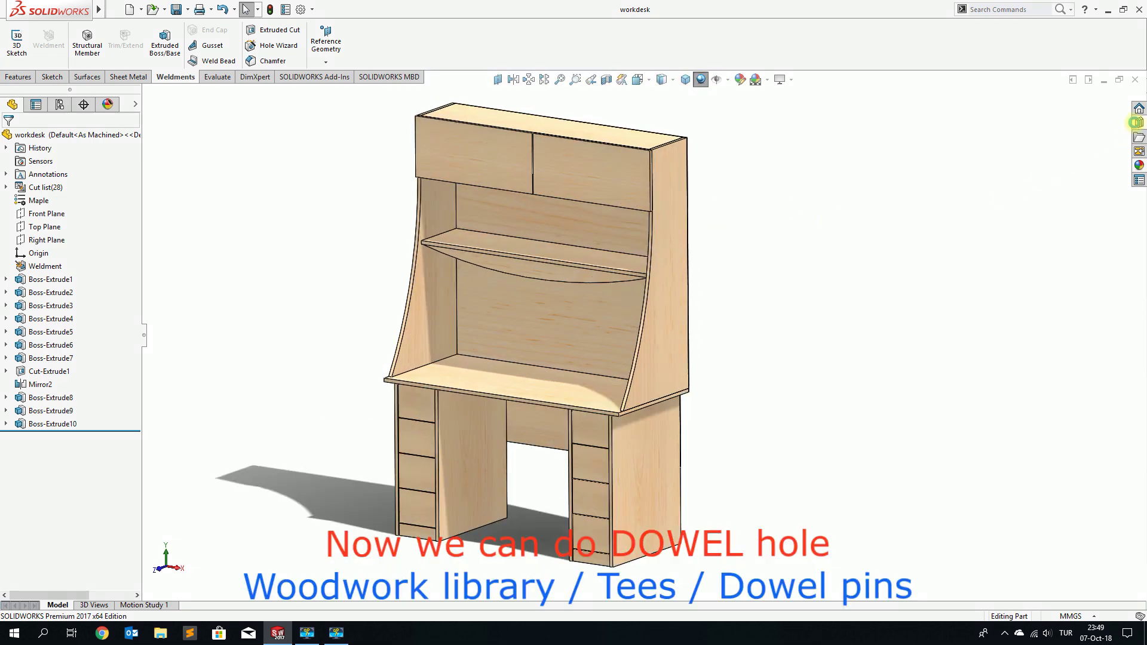
Open Woodwork_Library_Features > Tees > Dowel Pins in the Design Library.
left_click(1136, 123)
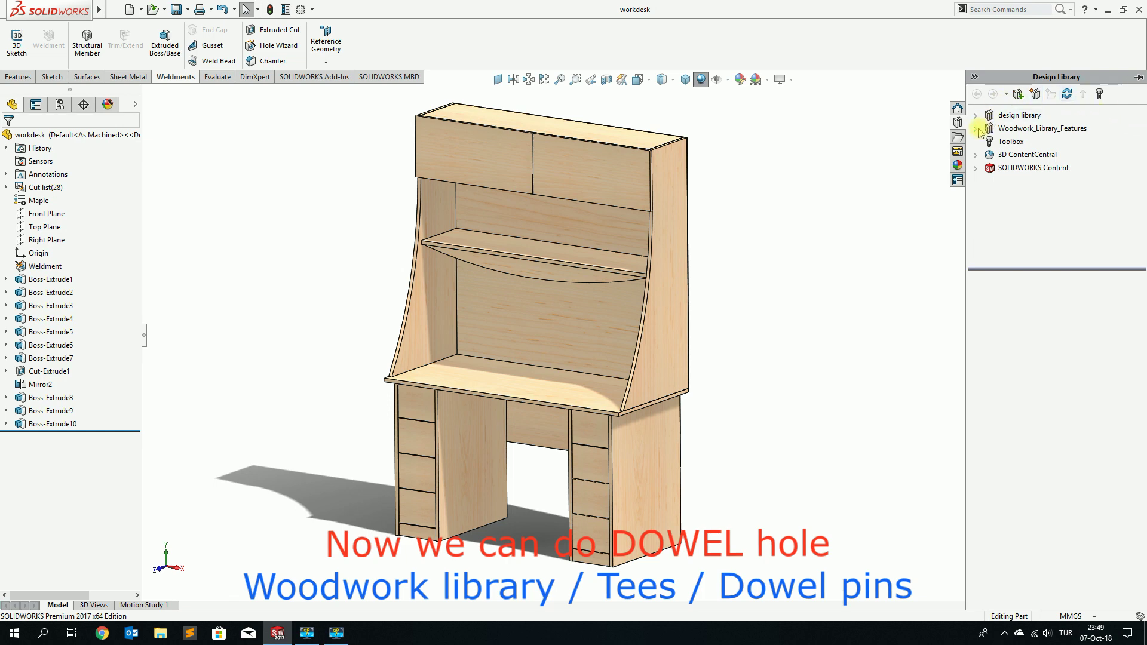
left_click(976, 129)
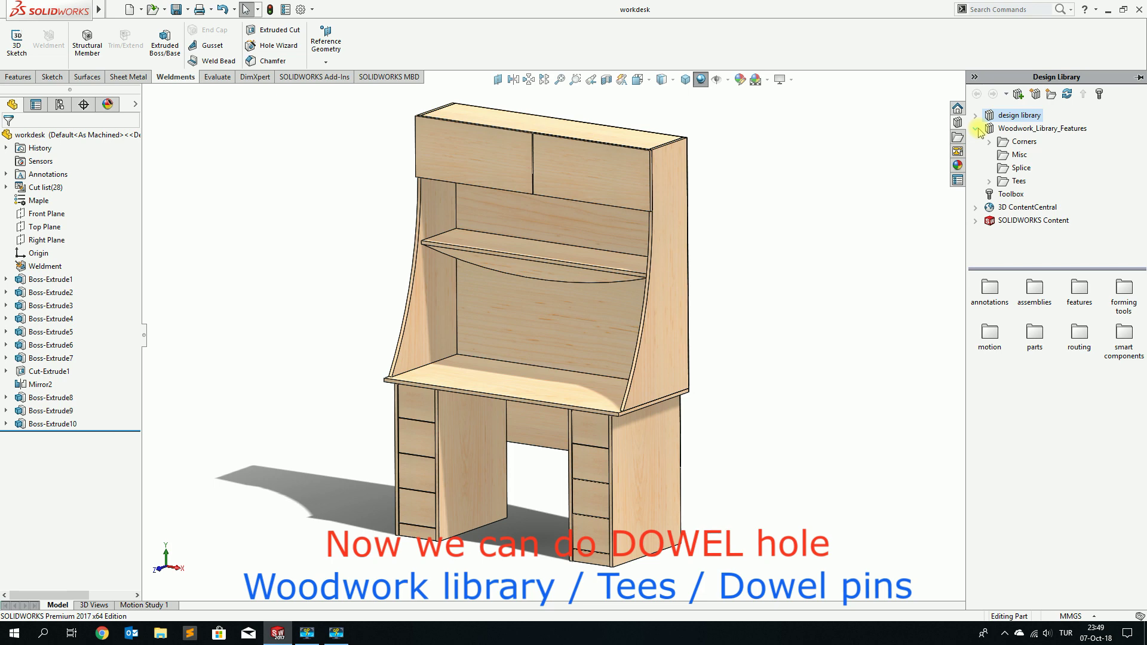
left_click(1002, 182)
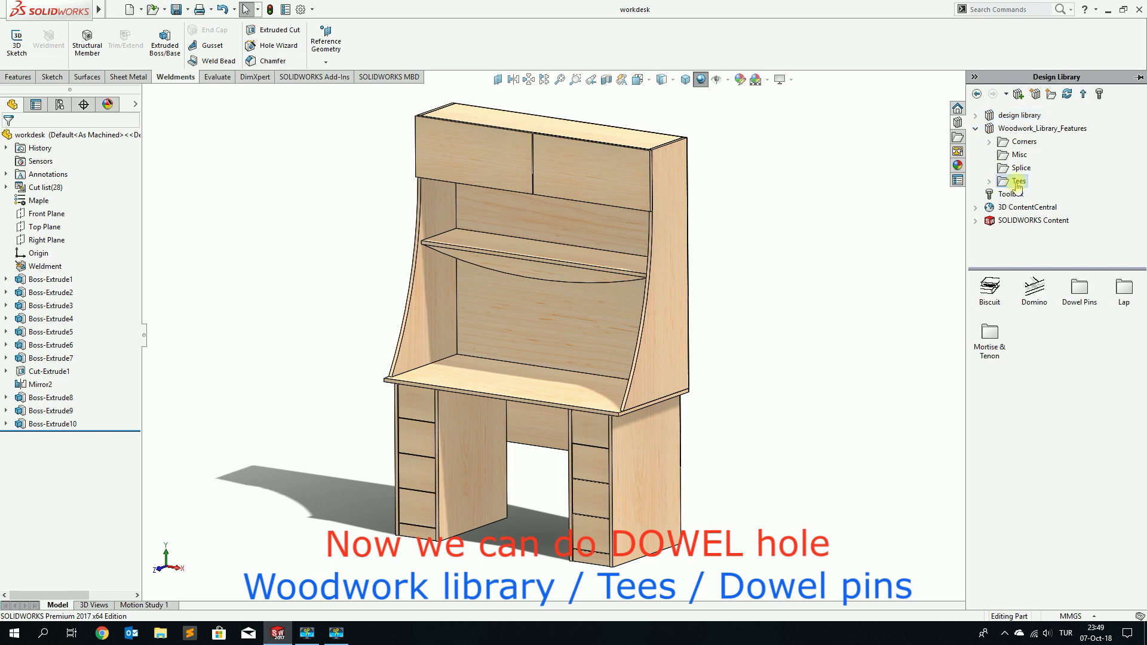
double_click(1079, 297)
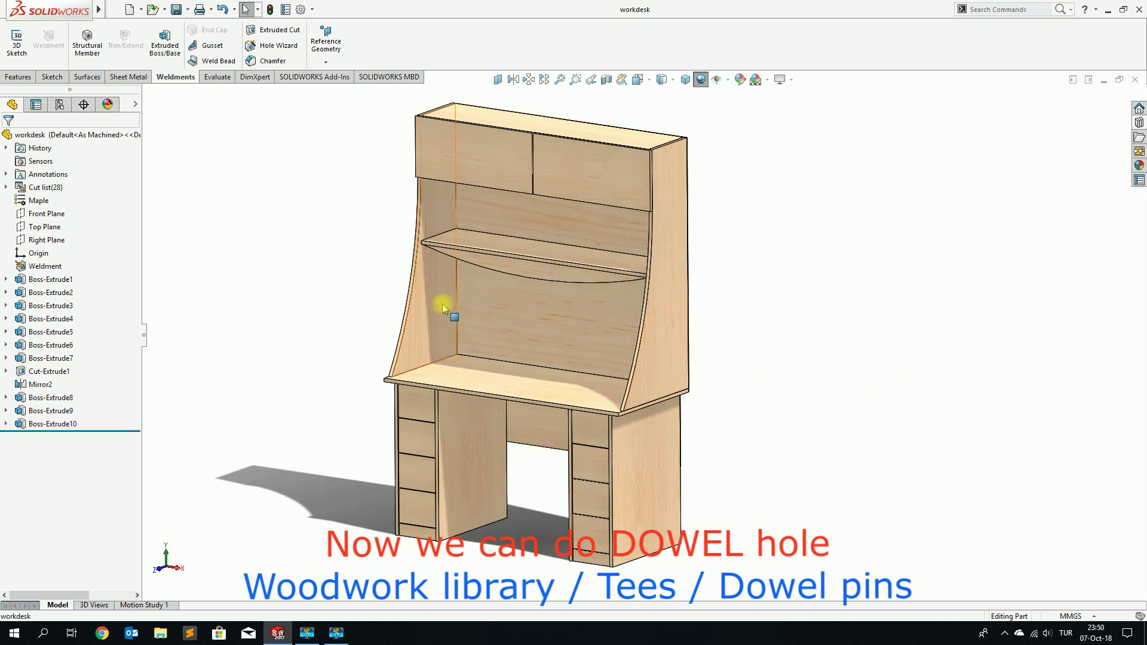
Isolate the left side panel and desk top, then orbit them to a new angle.
left_click(459, 320)
left_click(473, 379, "ctrl")
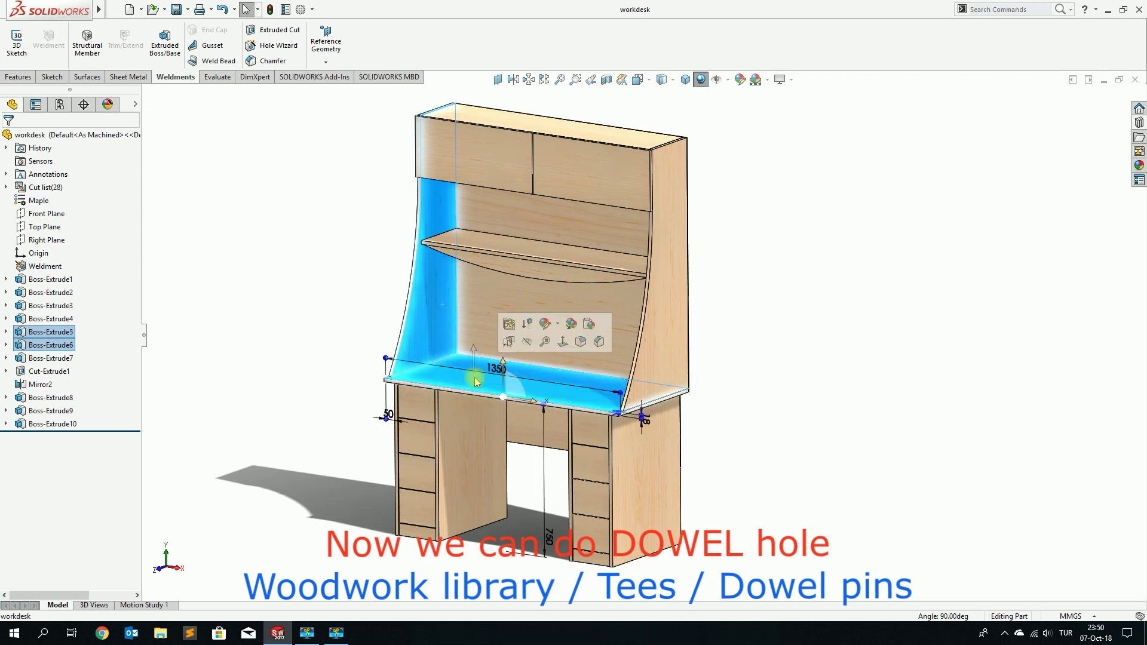
right_click(541, 387)
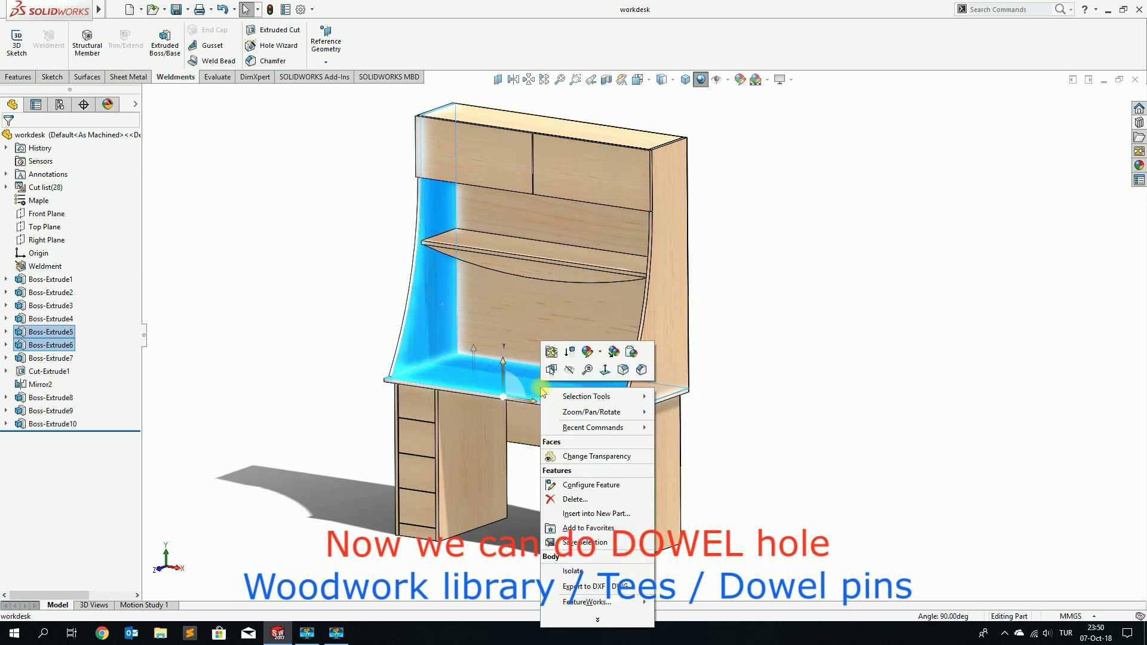
left_click(573, 571)
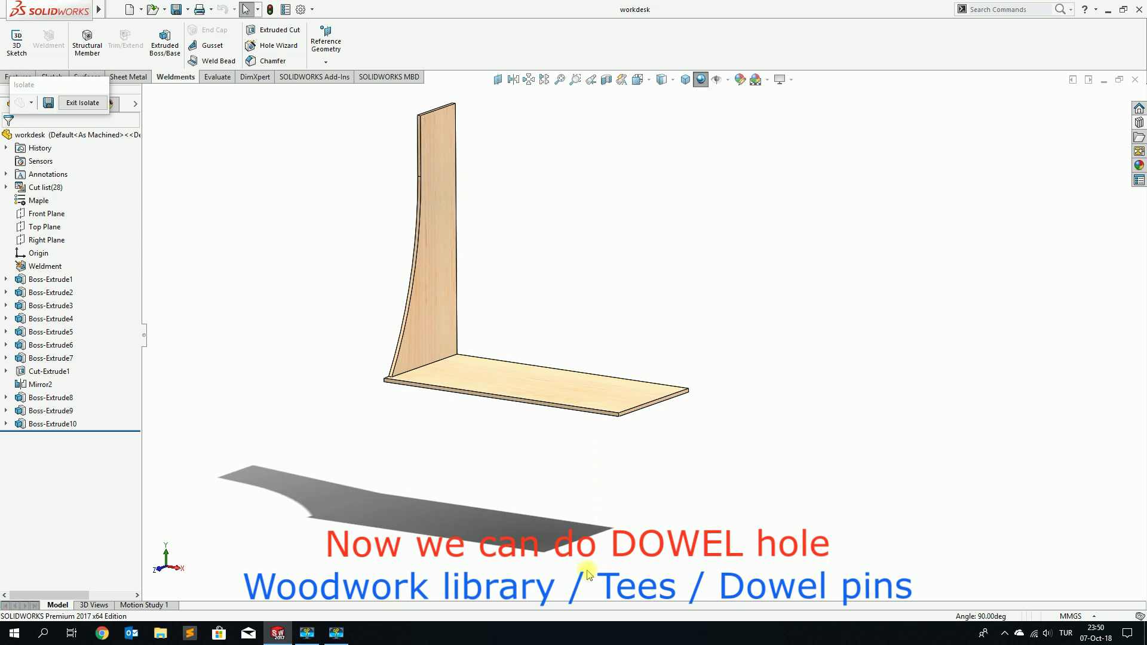
middle_click_drag(981, 270, 553, 263)
scroll(597, 278, "up", 2)
scroll(651, 282, "down", 1)
scroll(652, 282, "down", 2)
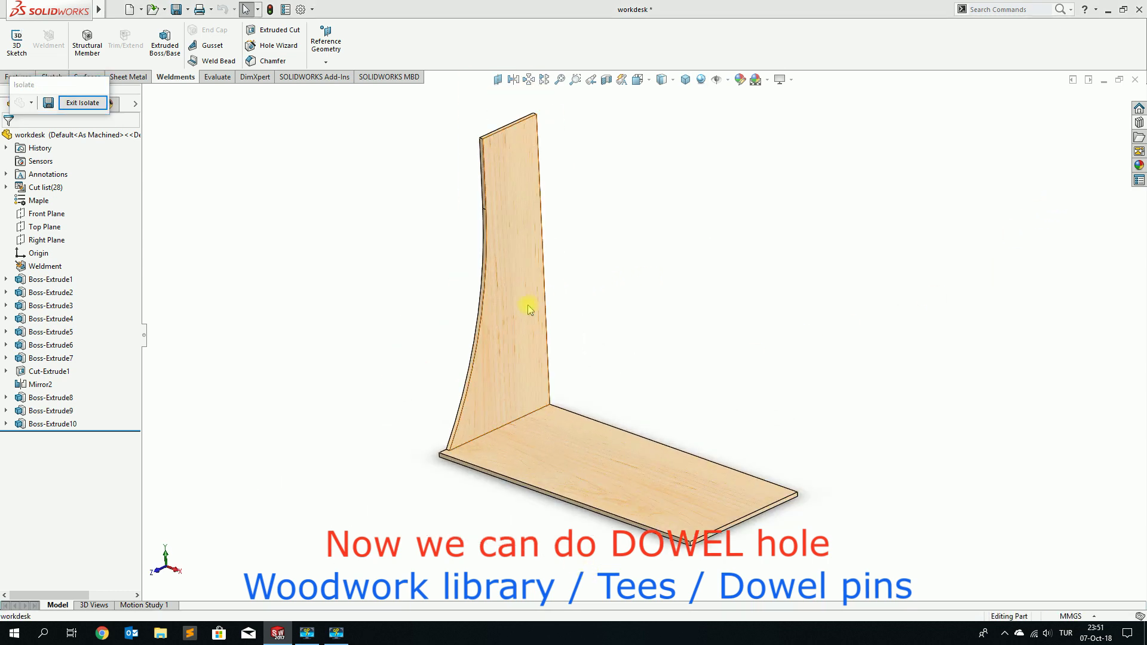
Switch the display style to Hidden Lines Visible and bring up the Design Library.
left_click(529, 308)
left_click(766, 312)
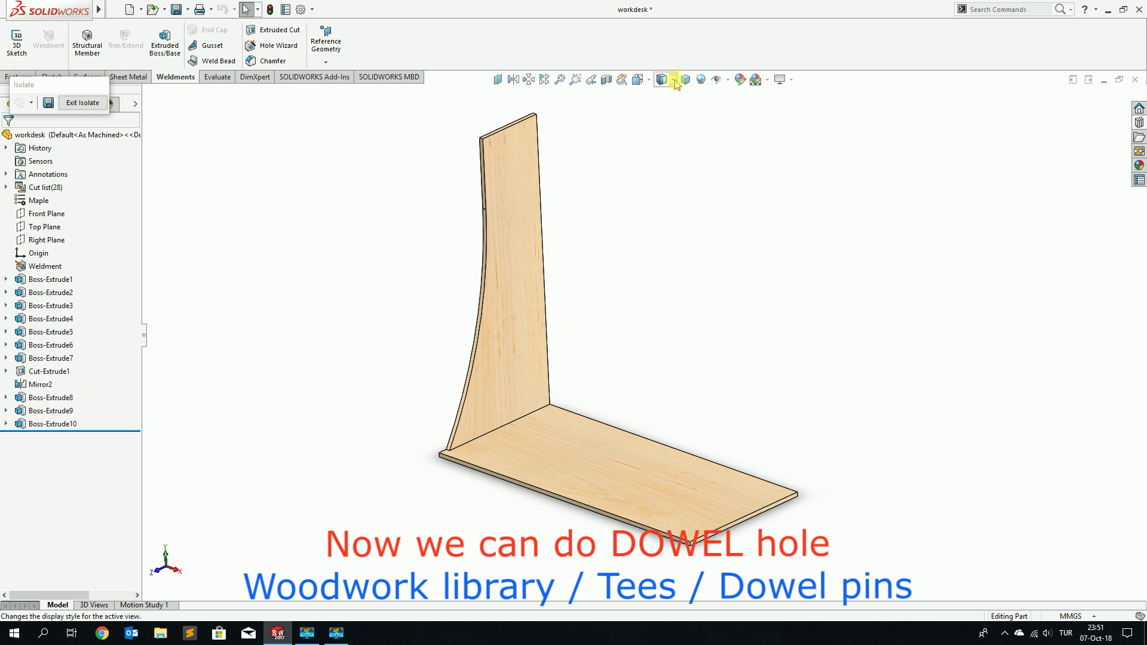
left_click(673, 80)
left_click(661, 146)
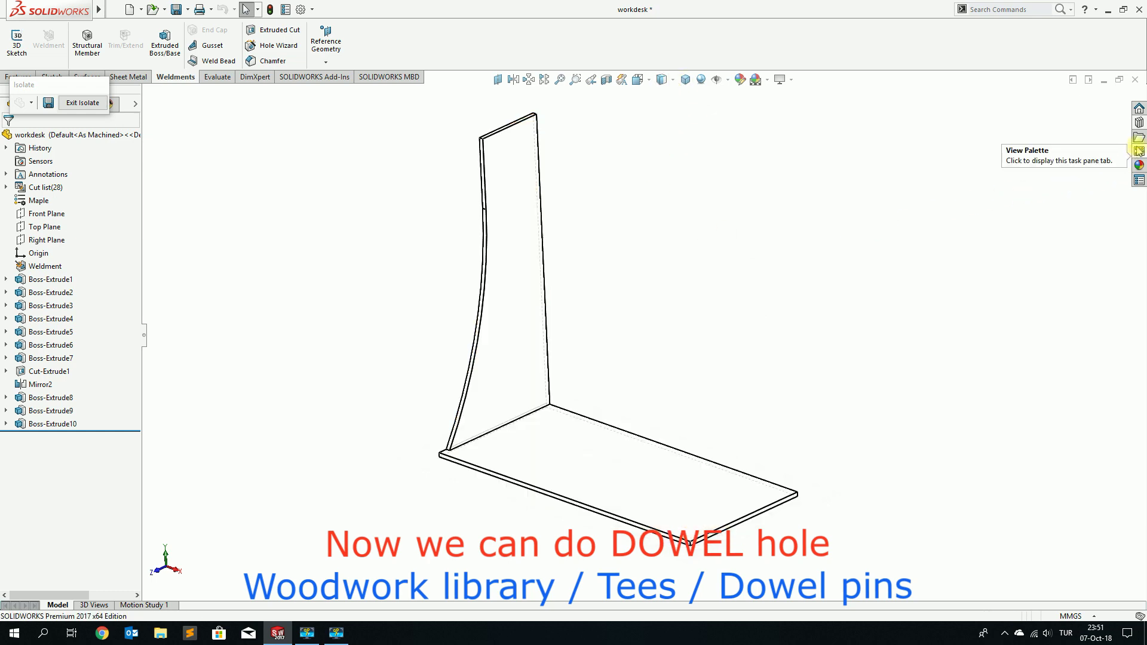
left_click(1139, 122)
Drop 4 Dowels on the desk top and assign Top Right Corner, End_Face, Bottom_Edge, Top Left Corner.
left_click_drag(1080, 301, 517, 389)
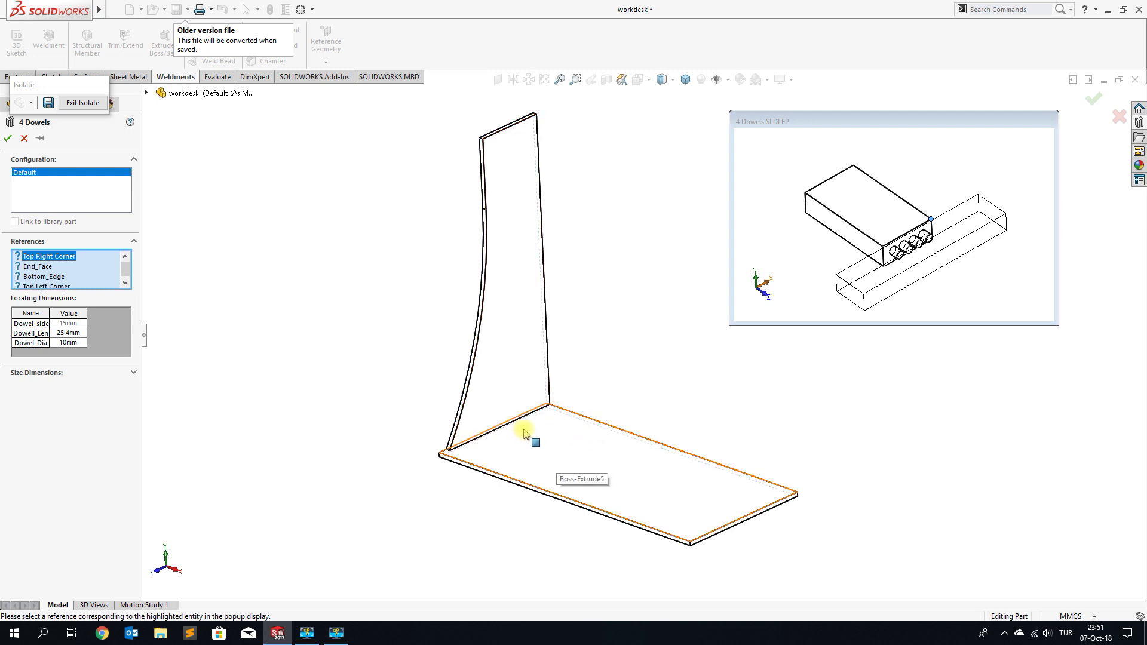
scroll(533, 428, "down", 2)
scroll(540, 418, "down", 1)
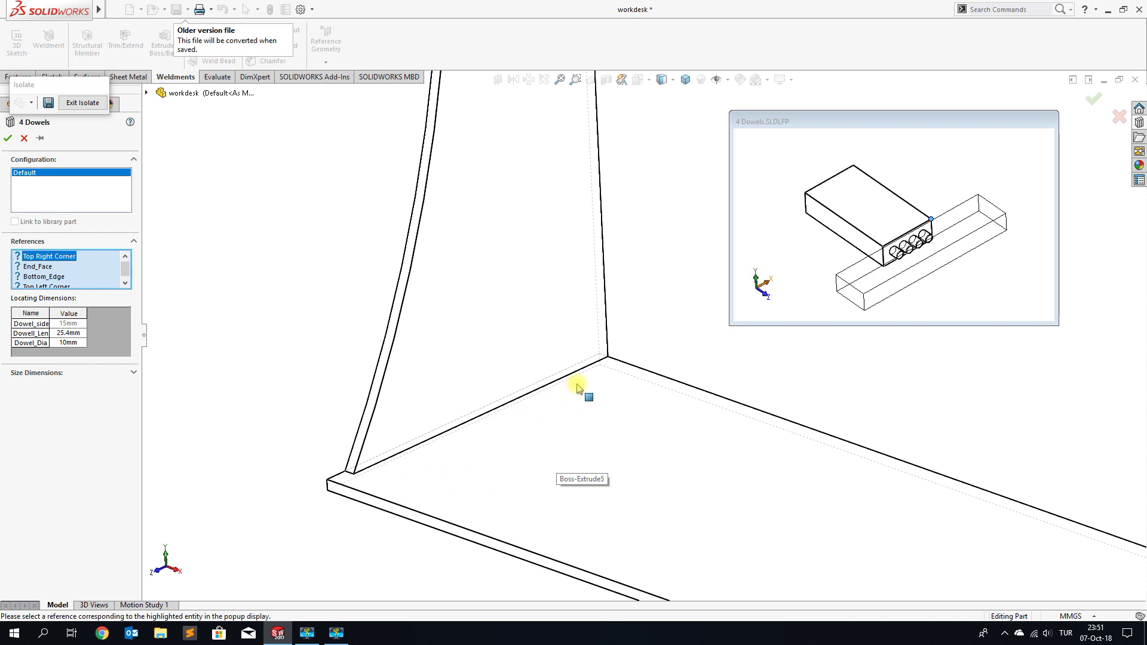
scroll(611, 354, "down", 2)
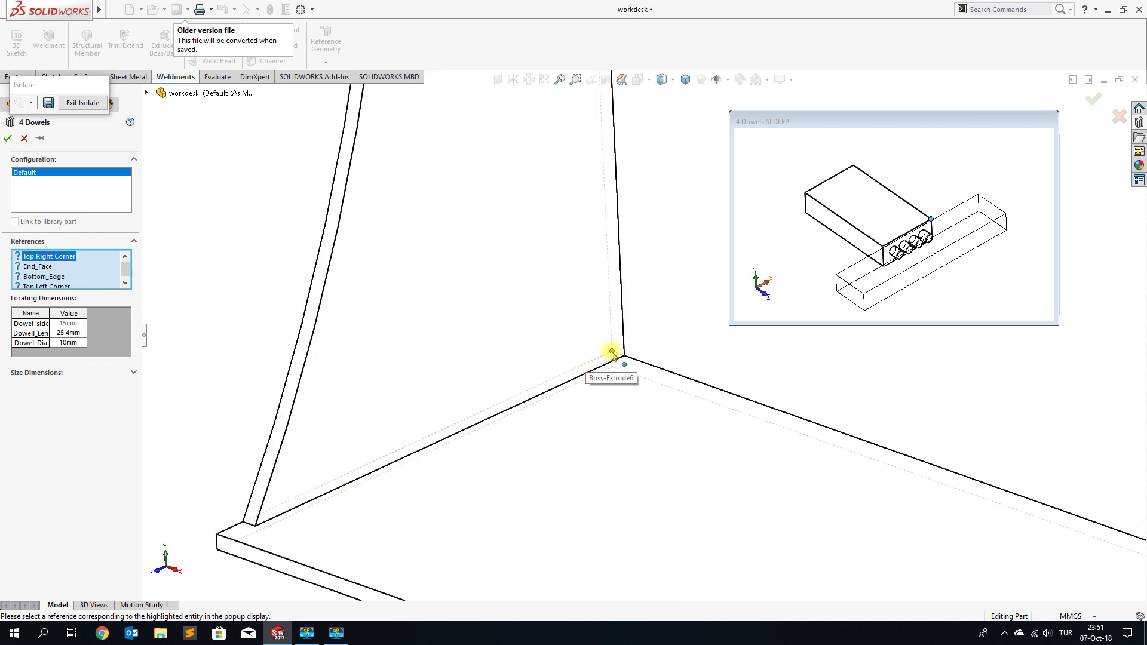
left_click(612, 352)
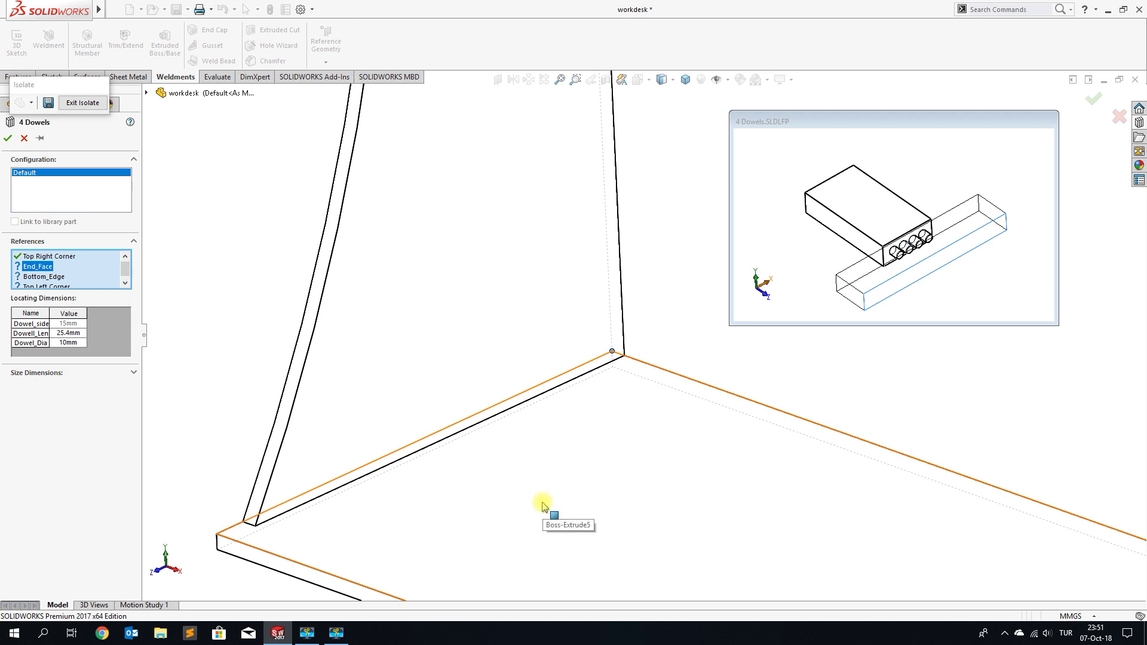
left_click(543, 506)
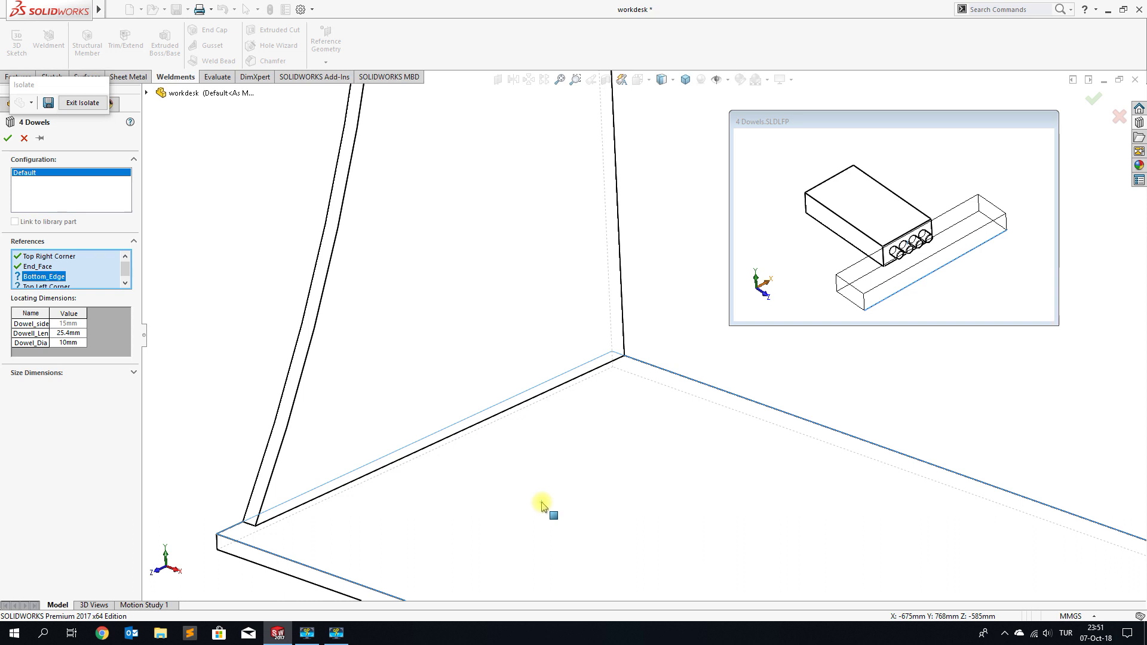
left_click(399, 461)
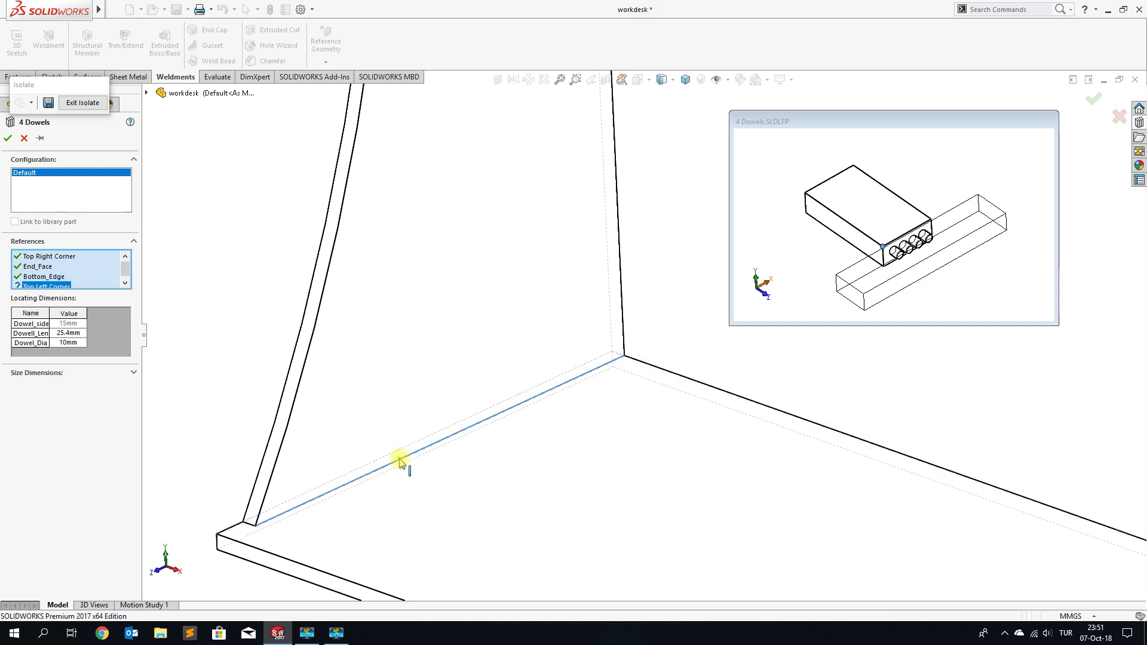
left_click(243, 521)
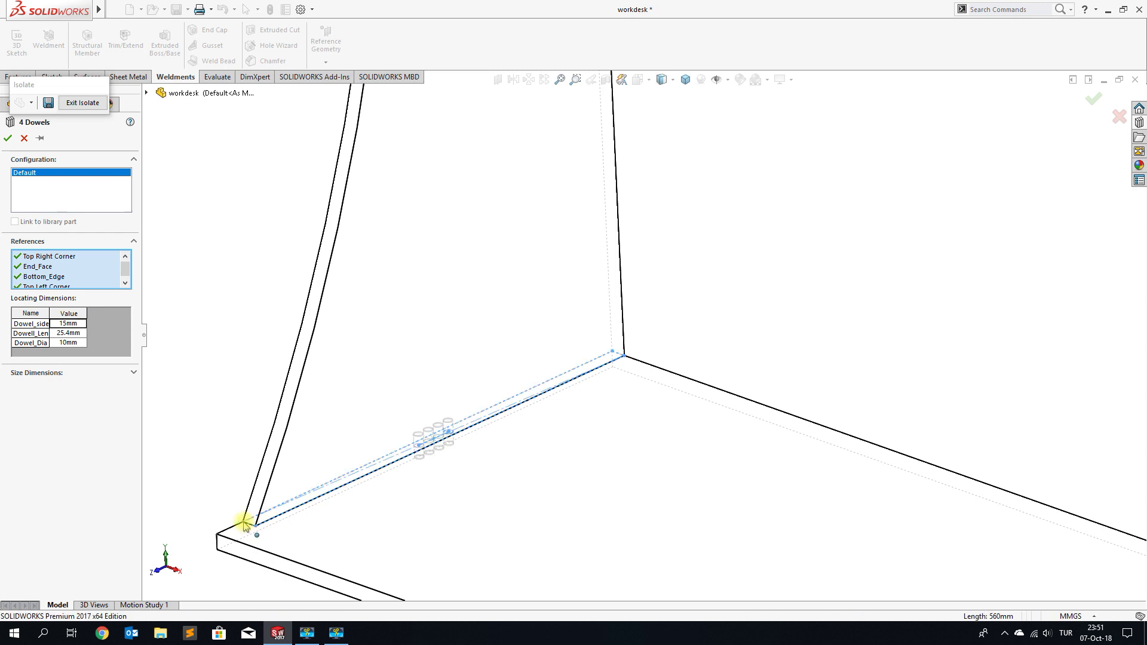
left_click(70, 324)
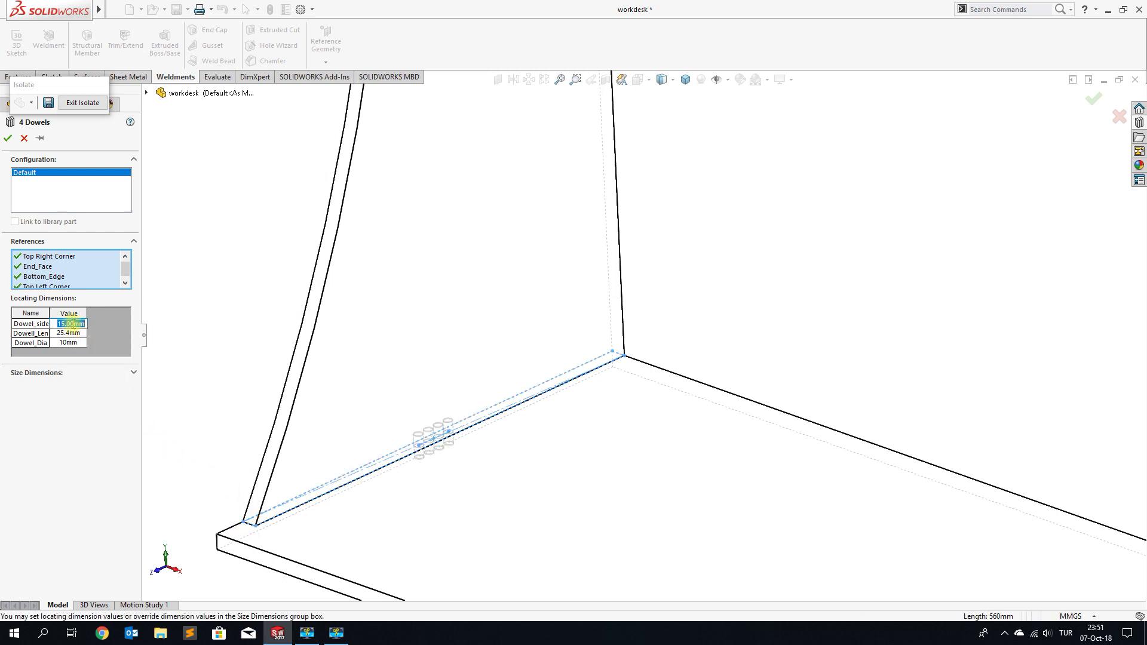
Try Dowel_side offsets of 10, 12 and 15mm, settle on 20mm, and commit 4 Dowels.
type("10")
left_click(86, 399)
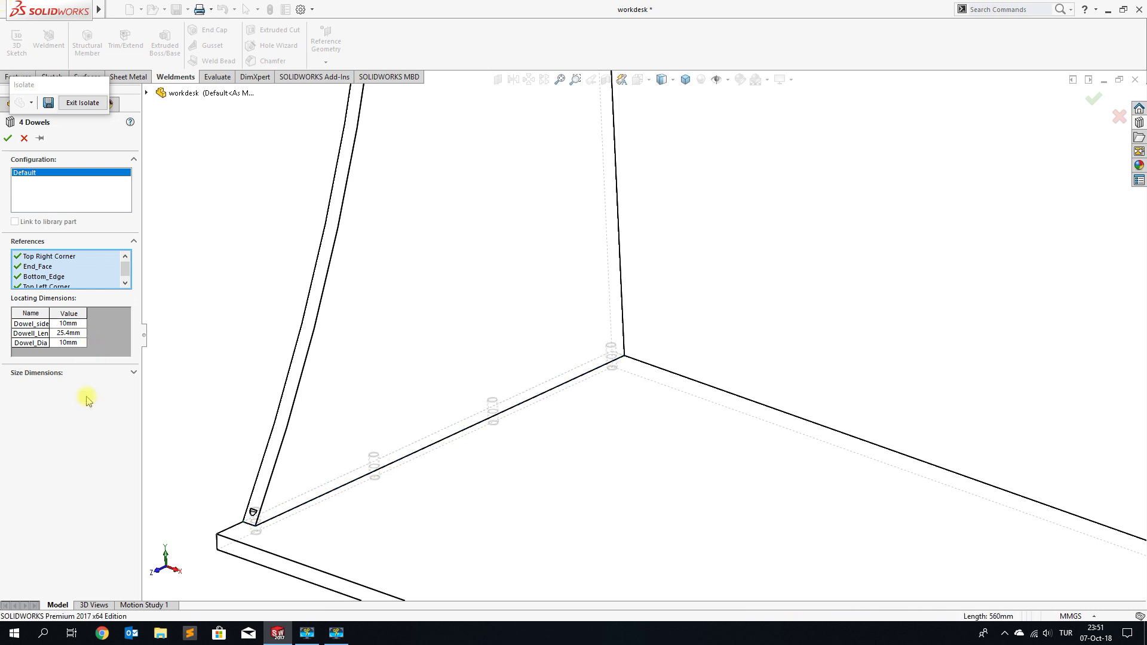
left_click(80, 323)
type("12")
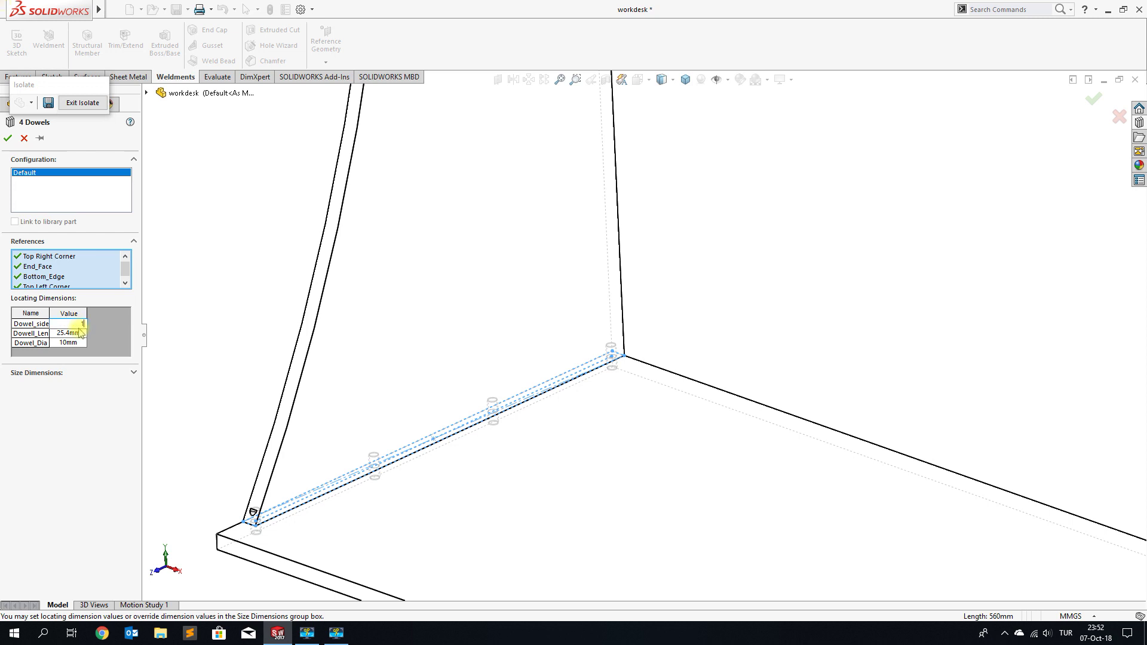
left_click(68, 393)
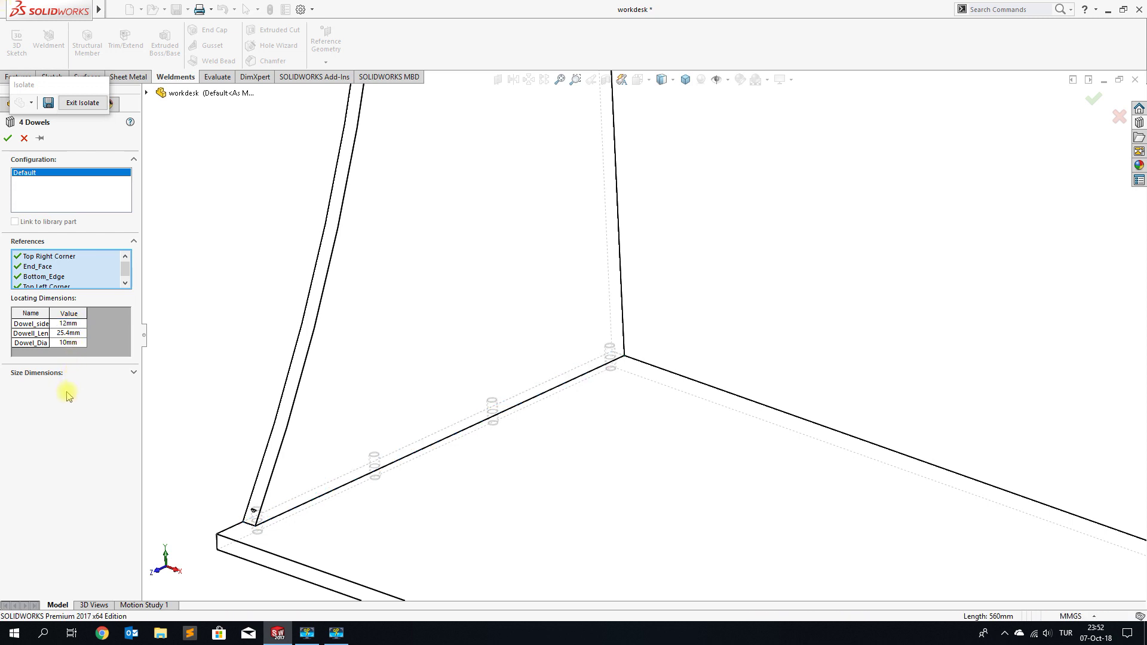
left_click(80, 324)
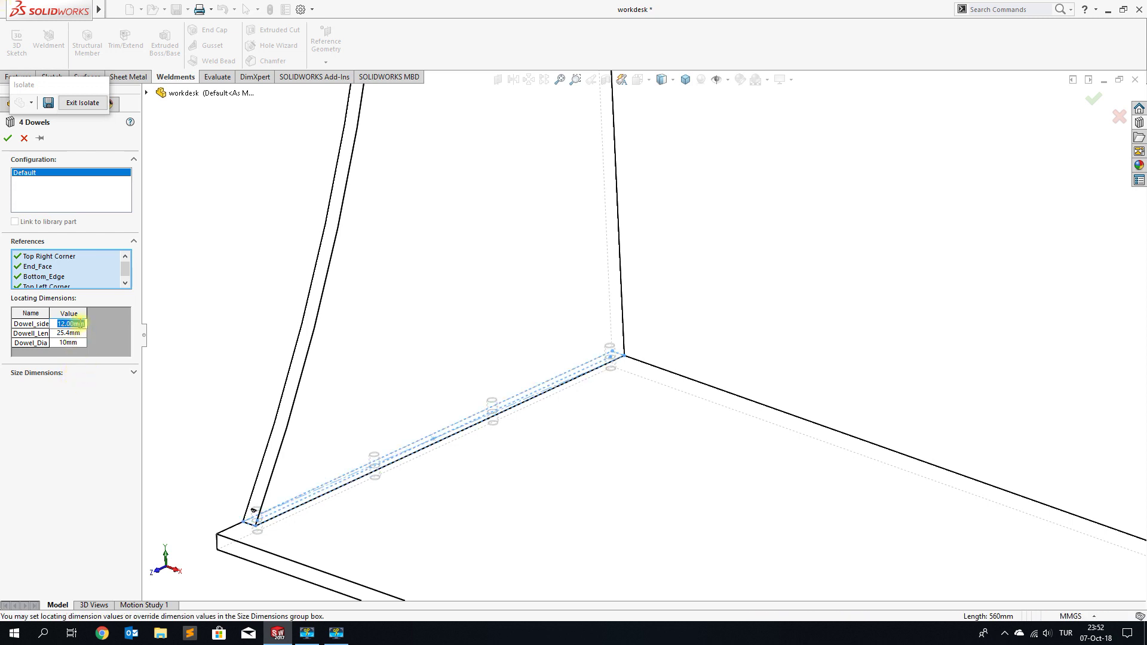
type("15")
left_click(61, 420)
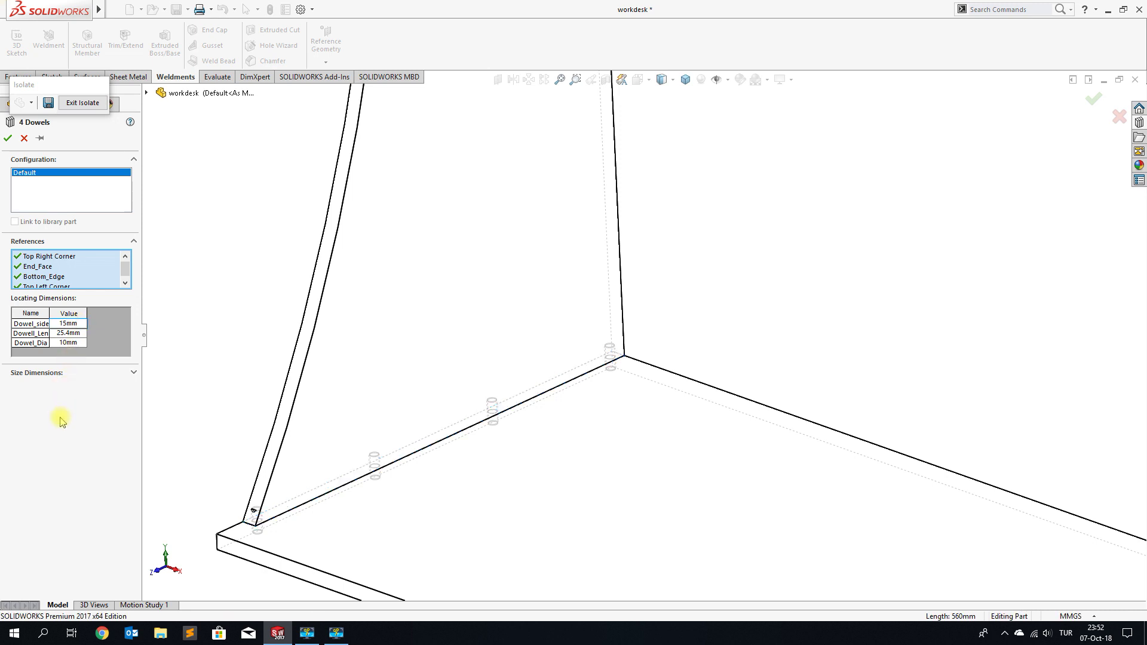
left_click(80, 324)
type("20")
left_click(63, 422)
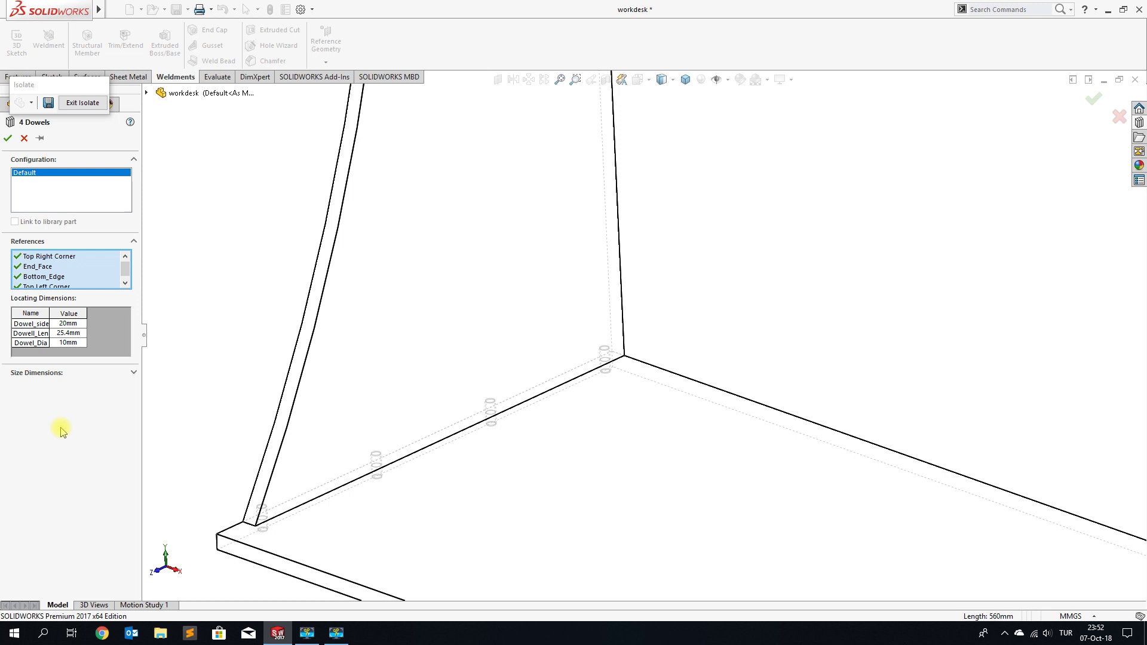
left_click(8, 138)
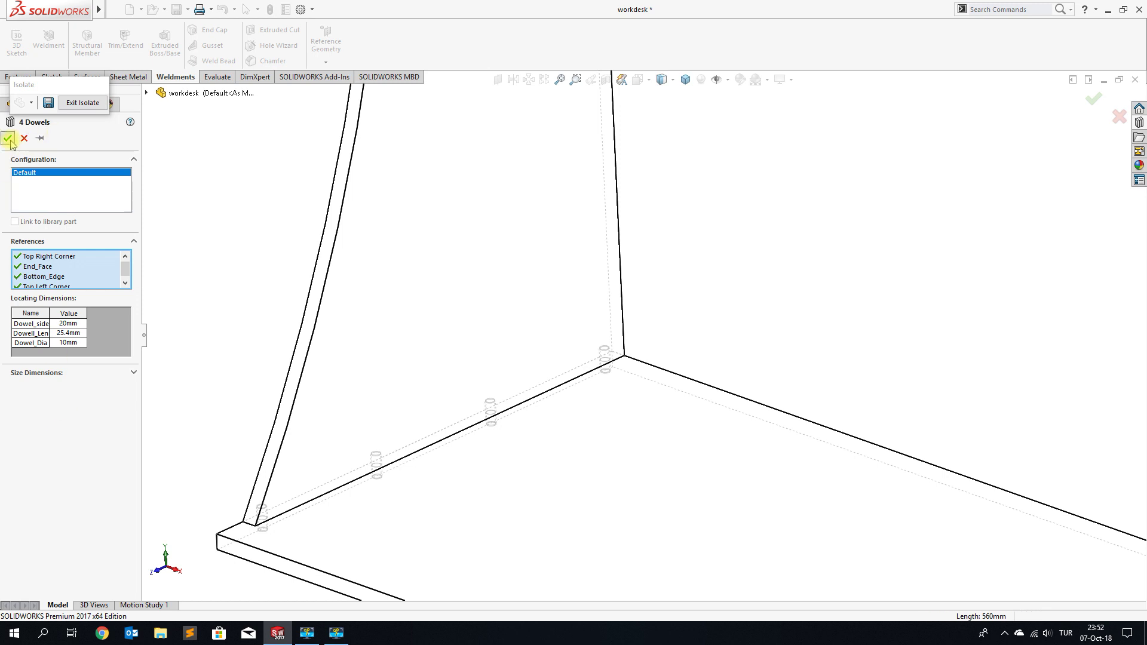
Exit isolation to restore the full desk and orbit around its corner to view the dowels.
left_click(83, 102)
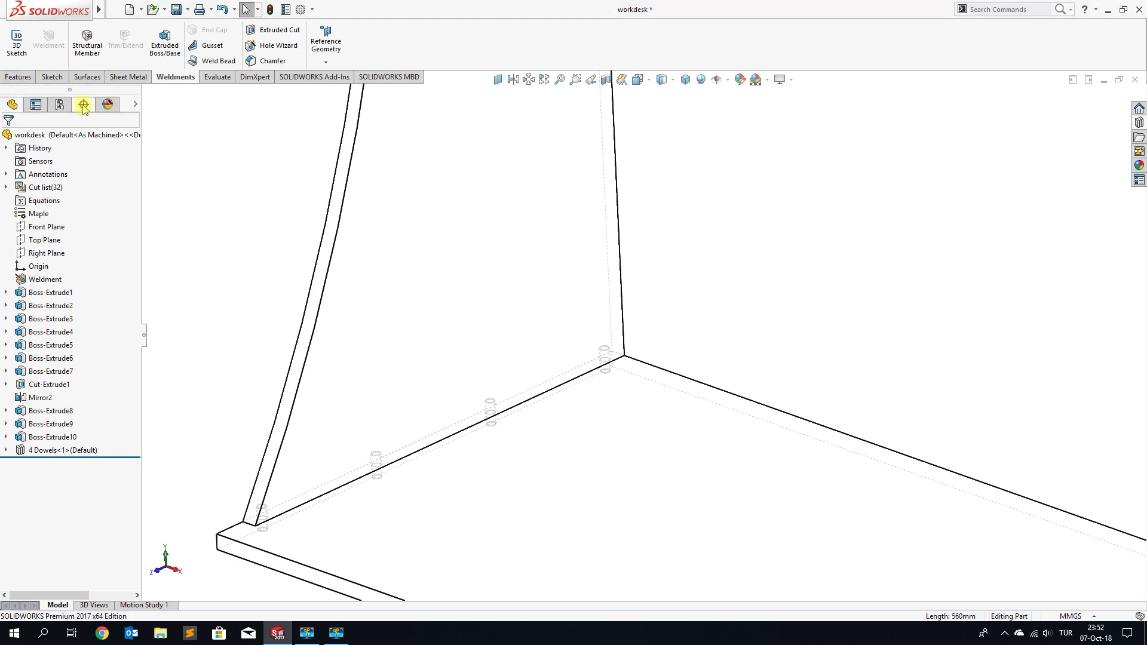
scroll(547, 380, "up", 3)
scroll(546, 379, "up", 2)
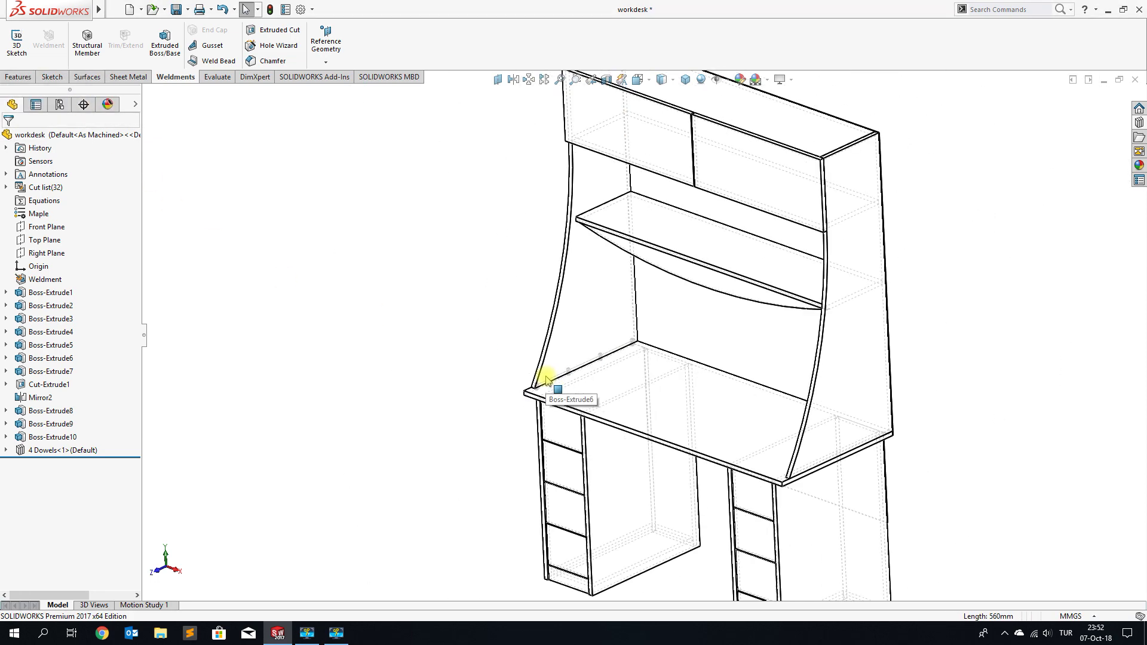
scroll(591, 346, "down", 1)
scroll(540, 397, "down", 2)
scroll(515, 404, "down", 2)
scroll(501, 411, "down", 2)
mouse_move(499, 410)
middle_mouse_down()
mouse_move(617, 500)
mouse_move(501, 402)
middle_mouse_up()
scroll(502, 405, "up", 5)
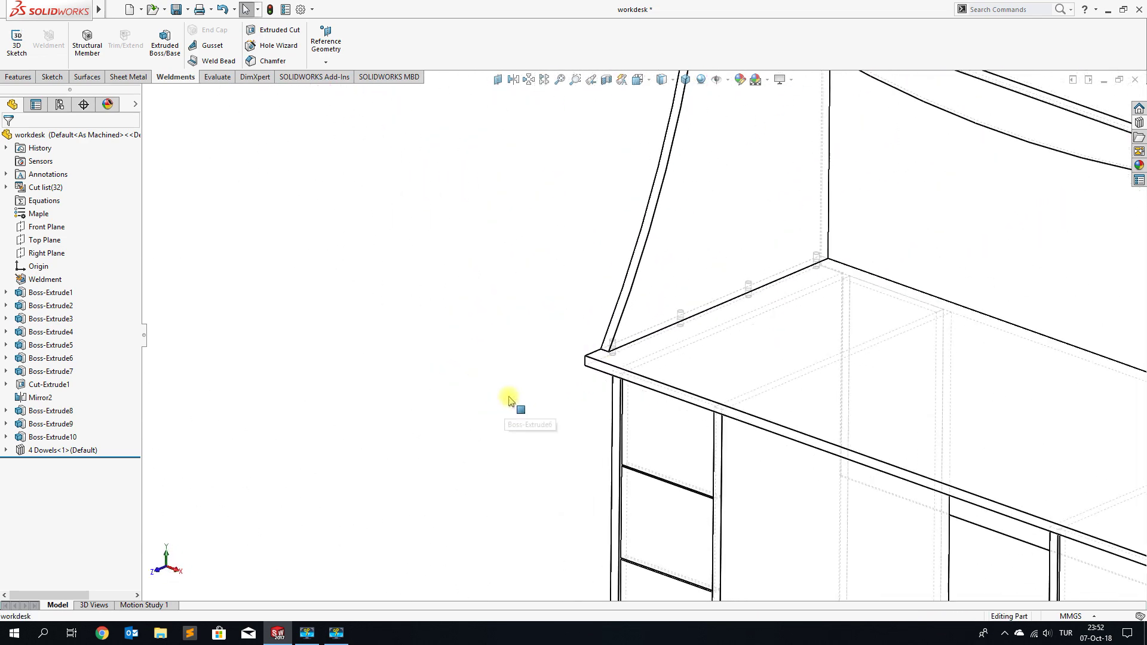
Switch the display style to Shaded With Edges to show the Maple wood.
left_click(670, 79)
left_click(667, 99)
scroll(743, 249, "up", 3)
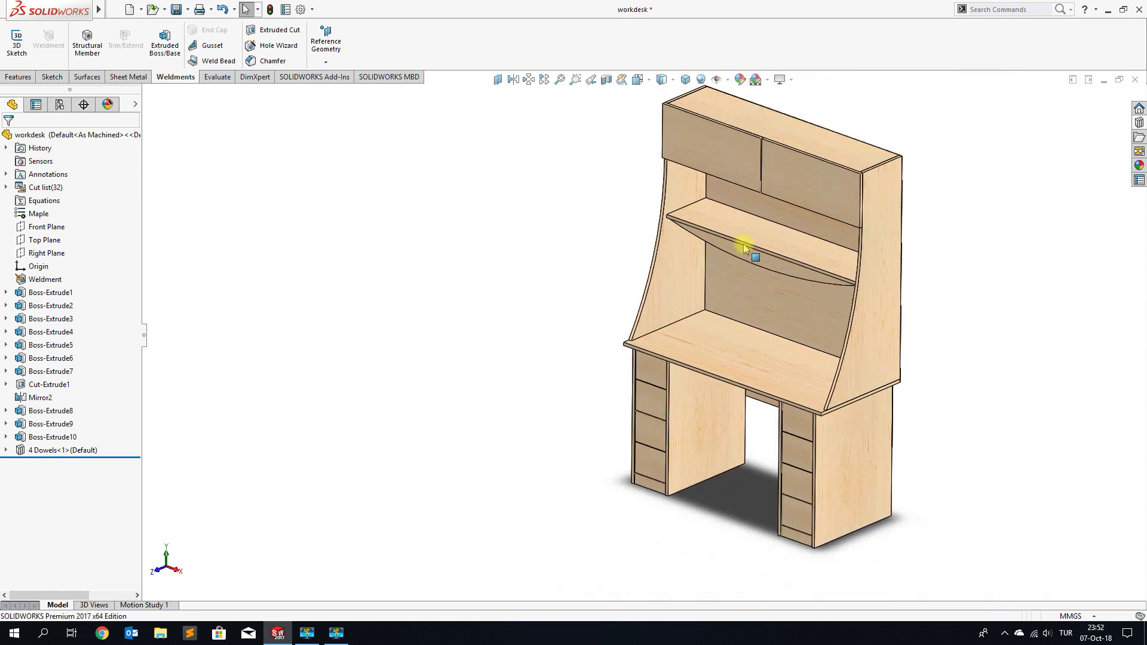
scroll(768, 307, "up", 2)
scroll(751, 327, "down", 5)
scroll(529, 347, "down", 2)
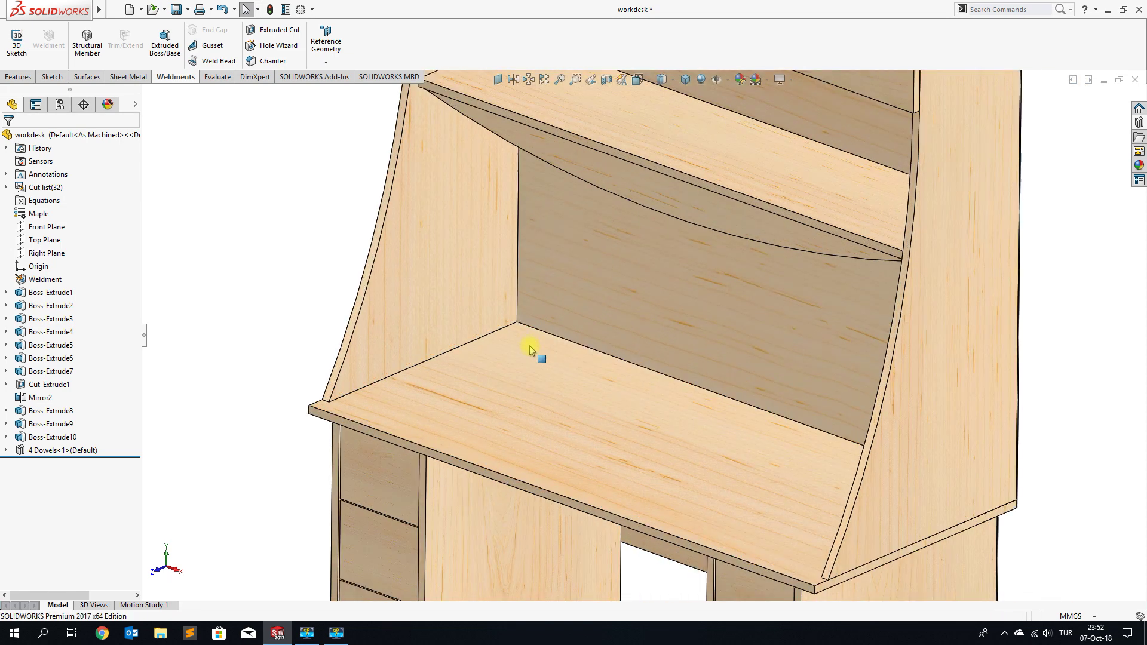
left_click(400, 405)
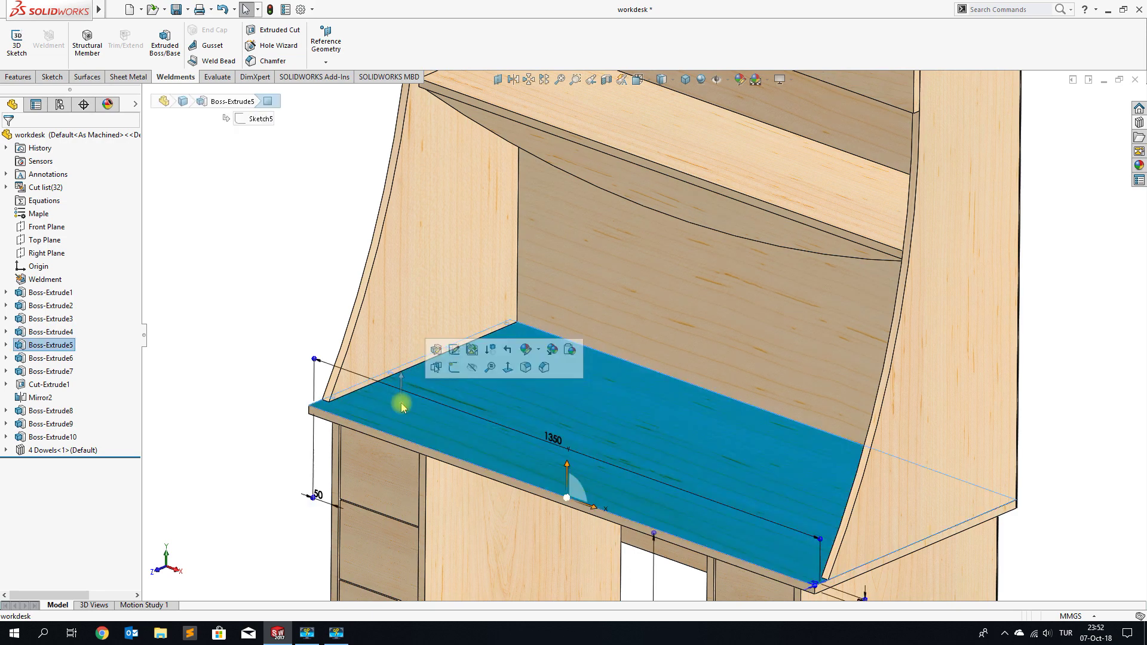
Isolate the desk top board and zoom and orbit to inspect its dowel holes.
right_click(519, 403)
left_click(556, 588)
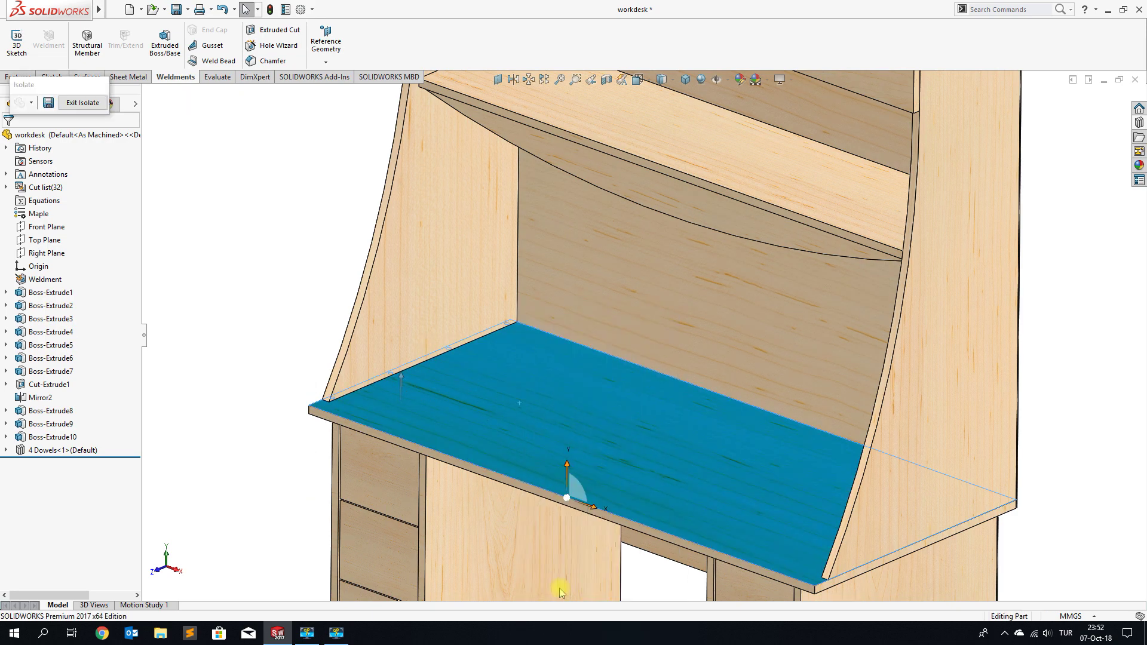
middle_click_drag(448, 375, 456, 451)
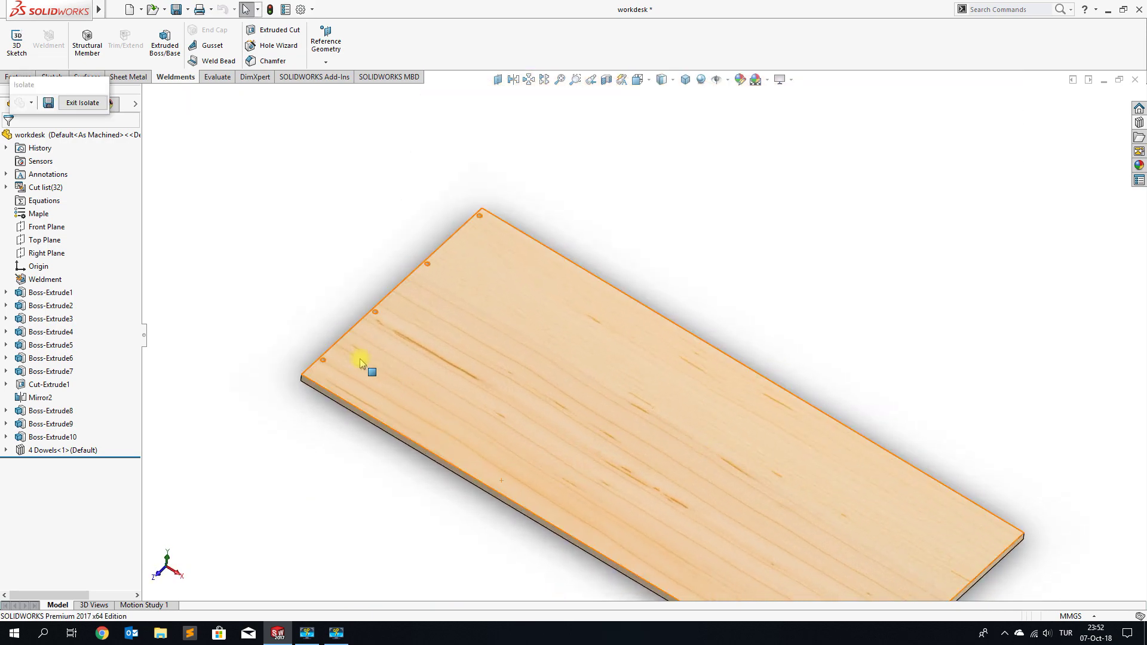
scroll(374, 353, "down", 4)
scroll(418, 346, "down", 1)
scroll(479, 351, "down", 3)
mouse_move(479, 378)
middle_mouse_down()
mouse_move(470, 466)
mouse_move(440, 471)
mouse_move(489, 420)
middle_mouse_up()
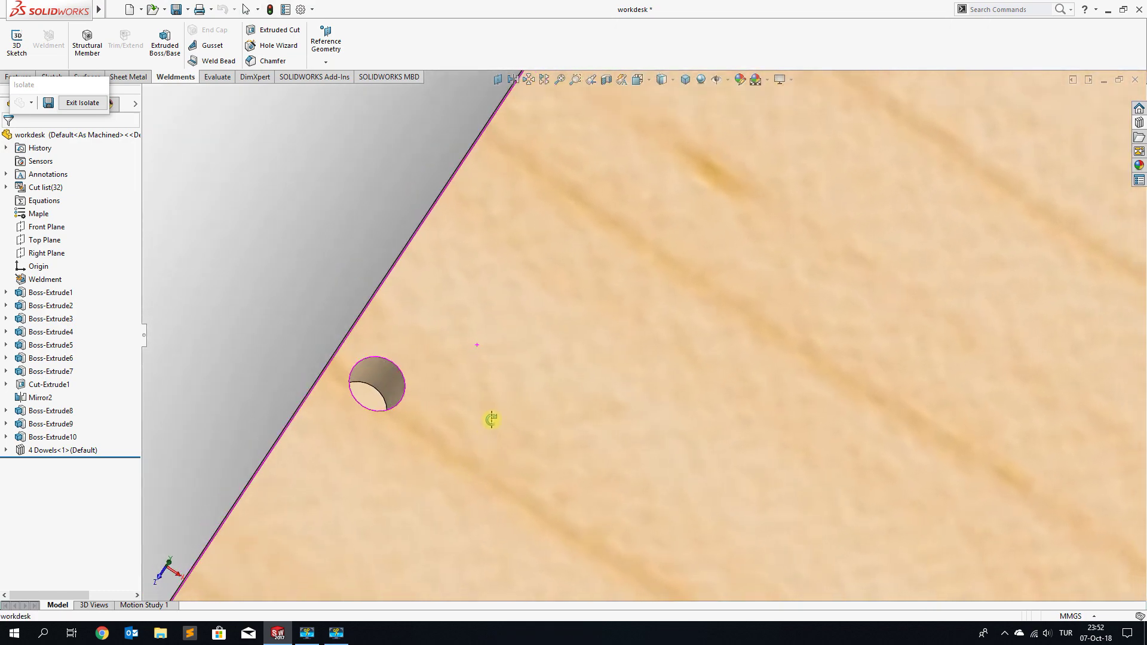
scroll(486, 417, "up", 3)
scroll(564, 393, "up", 3)
scroll(690, 358, "up", 3)
mouse_move(812, 360)
middle_mouse_down()
mouse_move(760, 276)
mouse_move(769, 256)
middle_mouse_up()
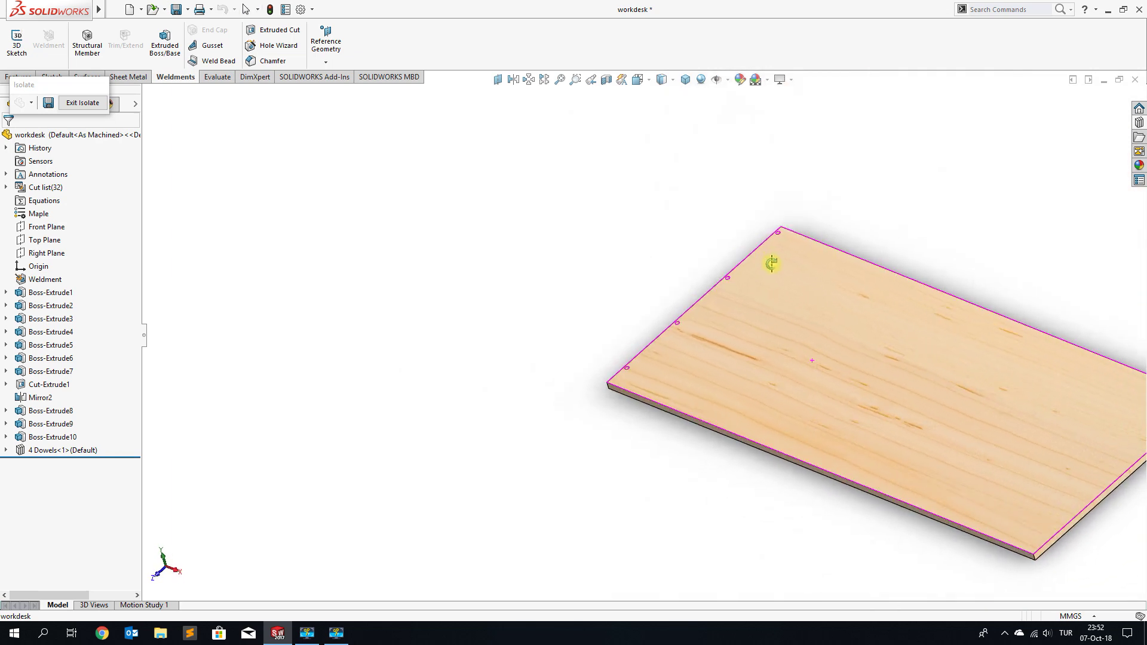
Restore the desk, then isolate the curved side panel and view it edge-on.
left_click(107, 104)
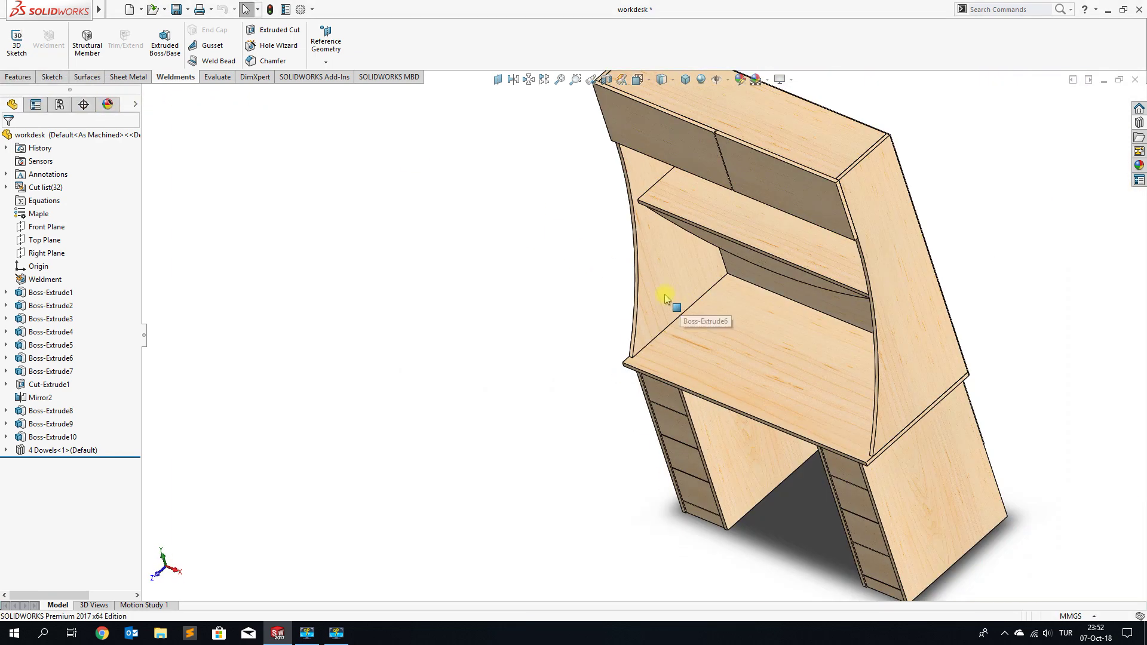
left_click(665, 295)
right_click(667, 287)
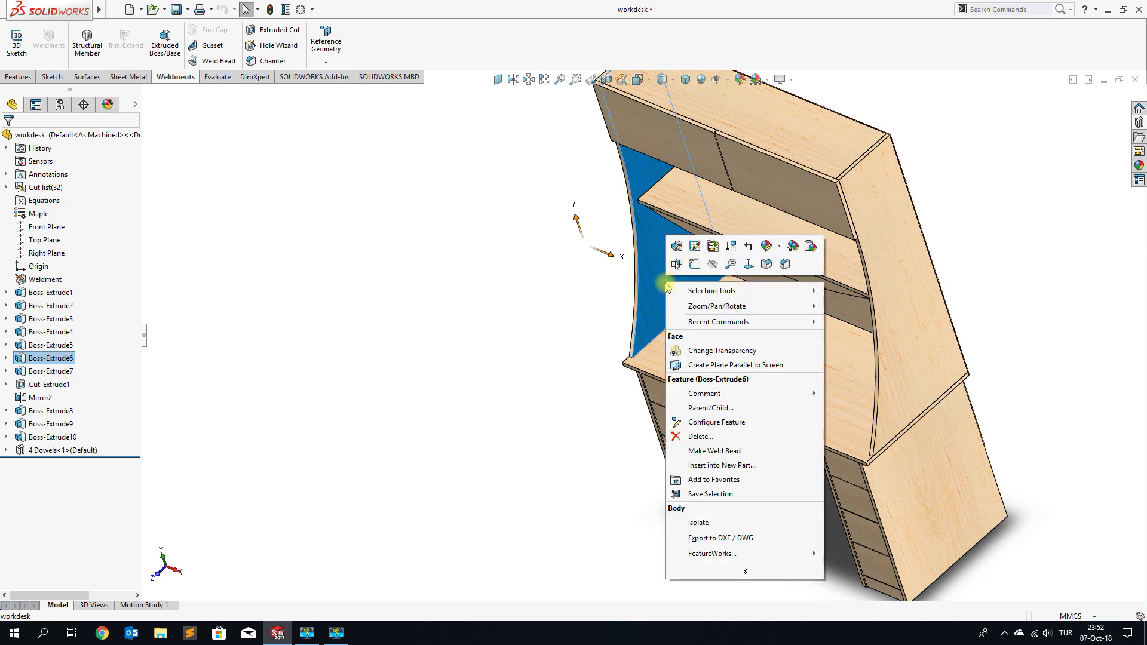
left_click(702, 523)
mouse_move(721, 326)
middle_mouse_down()
mouse_move(673, 289)
mouse_move(666, 82)
mouse_move(638, 57)
middle_mouse_up()
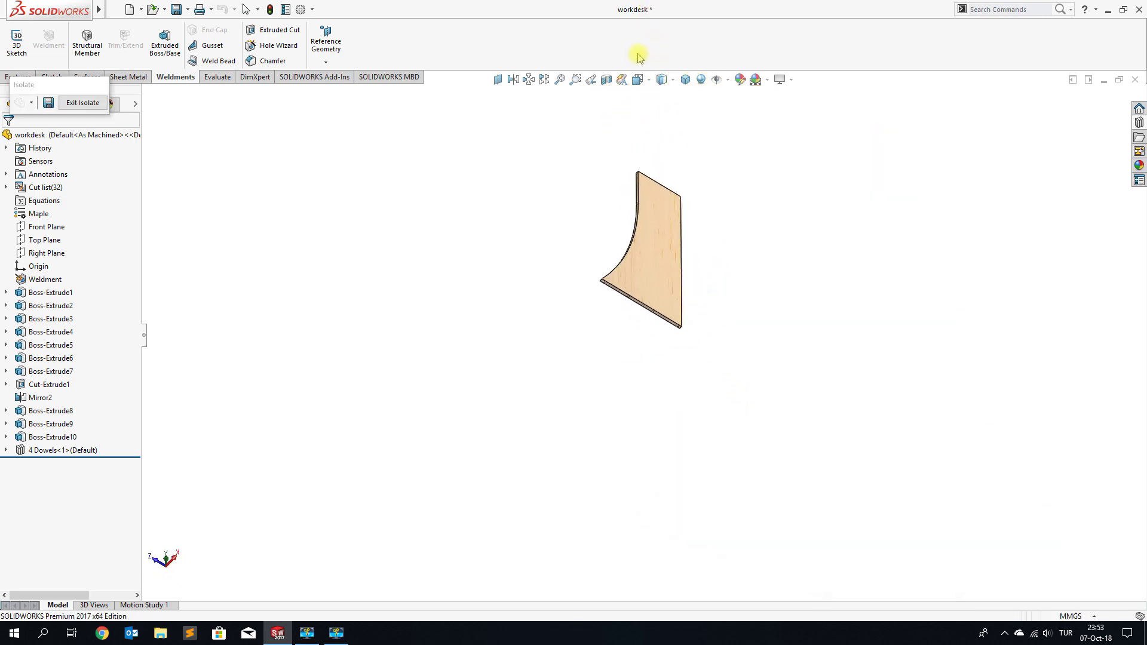
scroll(652, 277, "down", 2)
scroll(646, 322, "down", 3)
scroll(640, 366, "down", 3)
mouse_move(680, 364)
middle_mouse_down()
mouse_move(692, 288)
mouse_move(673, 469)
middle_mouse_up()
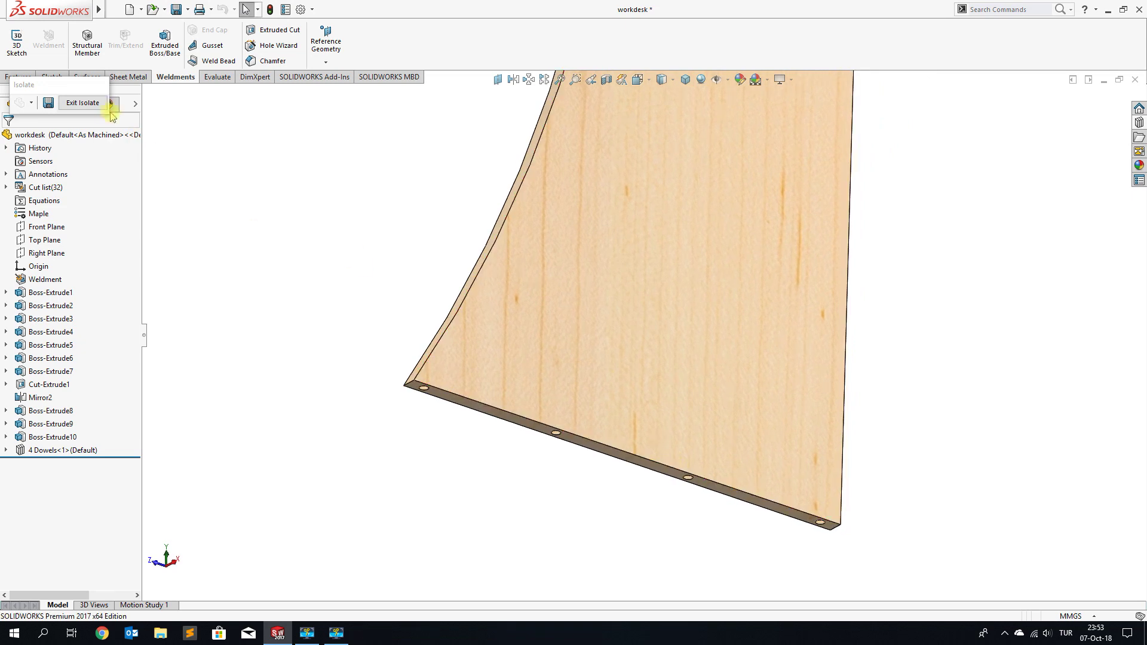
Exit isolation and orbit the full desk to a front three-quarter view.
left_click(83, 103)
scroll(646, 236, "up", 3)
scroll(651, 237, "up", 3)
mouse_move(645, 238)
middle_mouse_down()
mouse_move(660, 271)
mouse_move(655, 358)
mouse_move(687, 363)
mouse_move(639, 341)
middle_mouse_up()
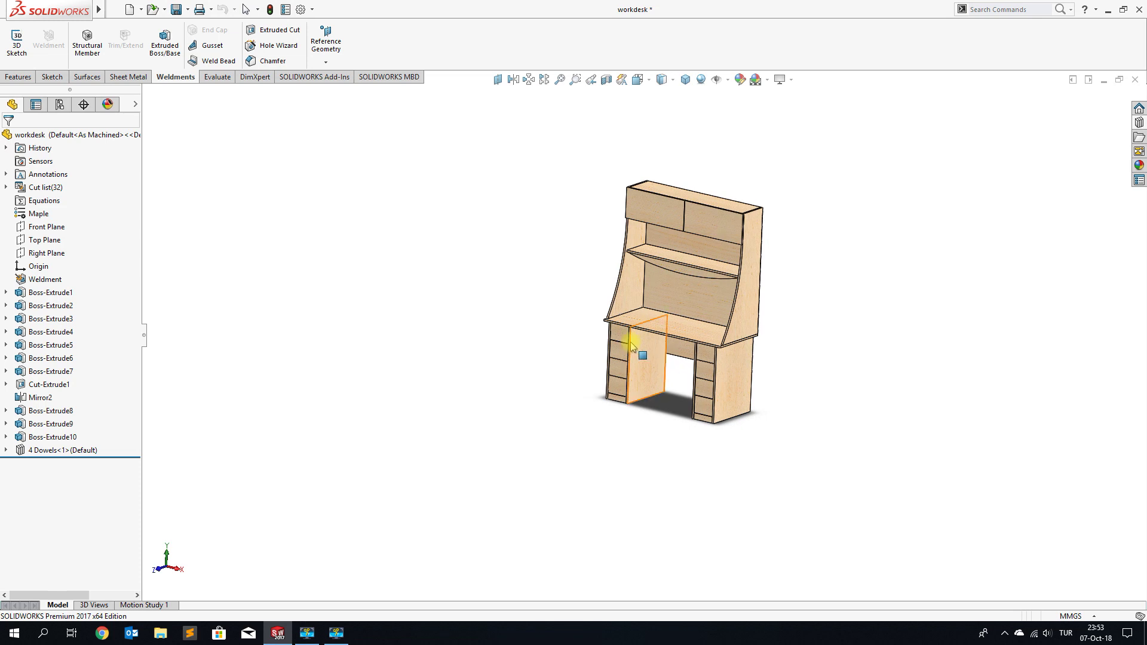
Review the 32-body cut list, including four 10 x 10 x 25.4 dowels, with the desk seen frontally.
left_click(18, 77)
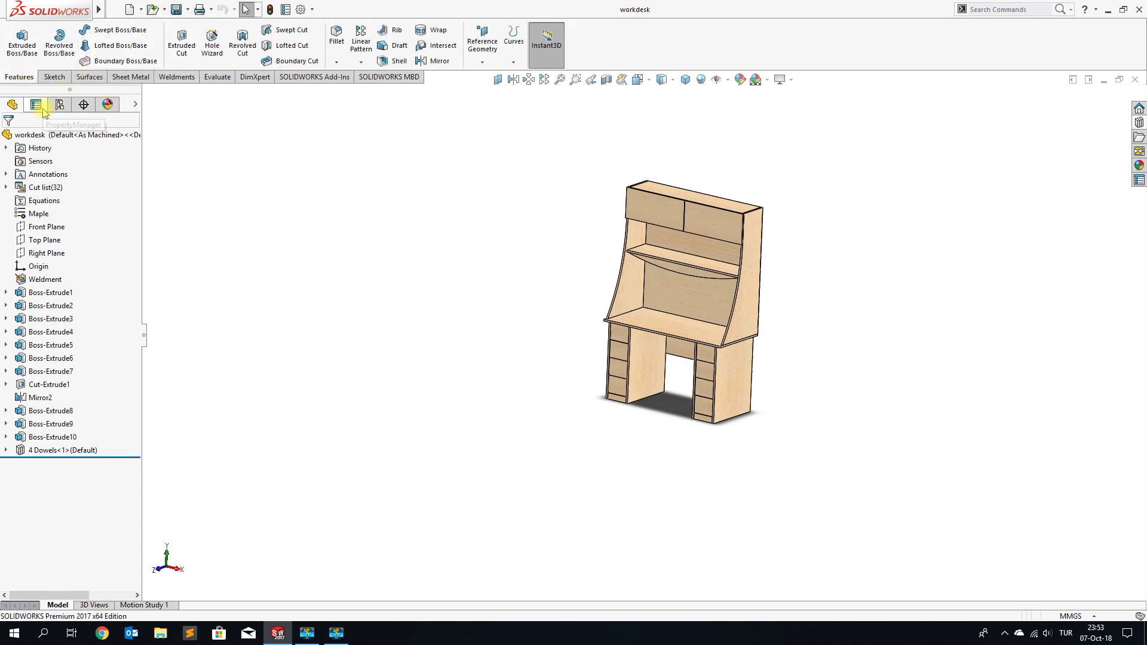
right_click(51, 188)
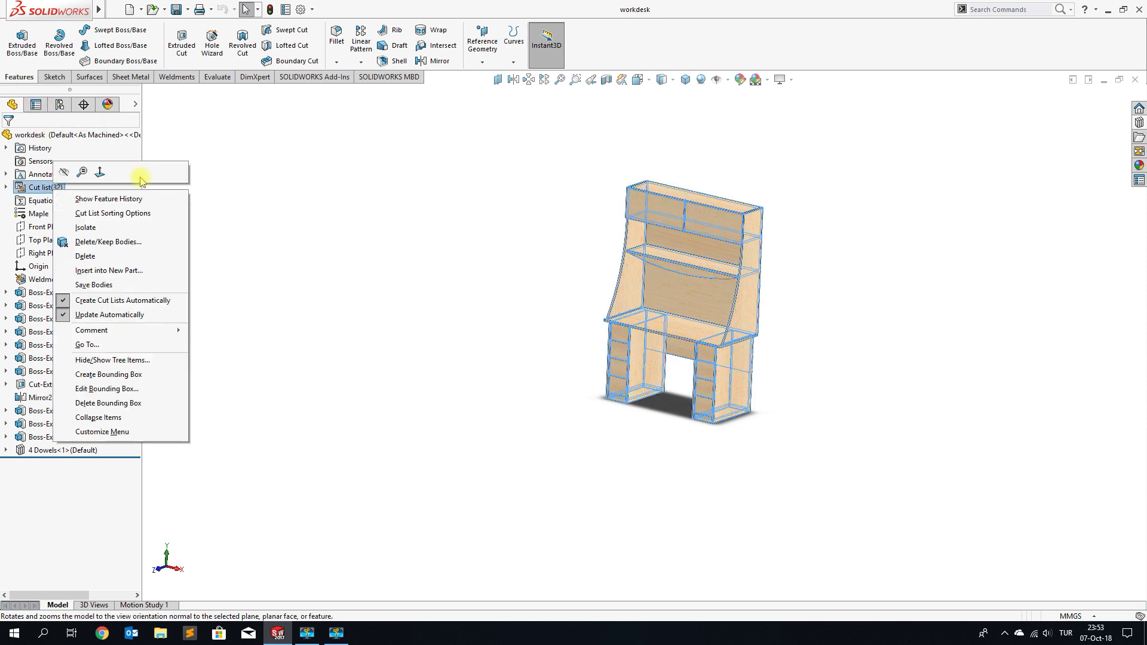
left_click(303, 171)
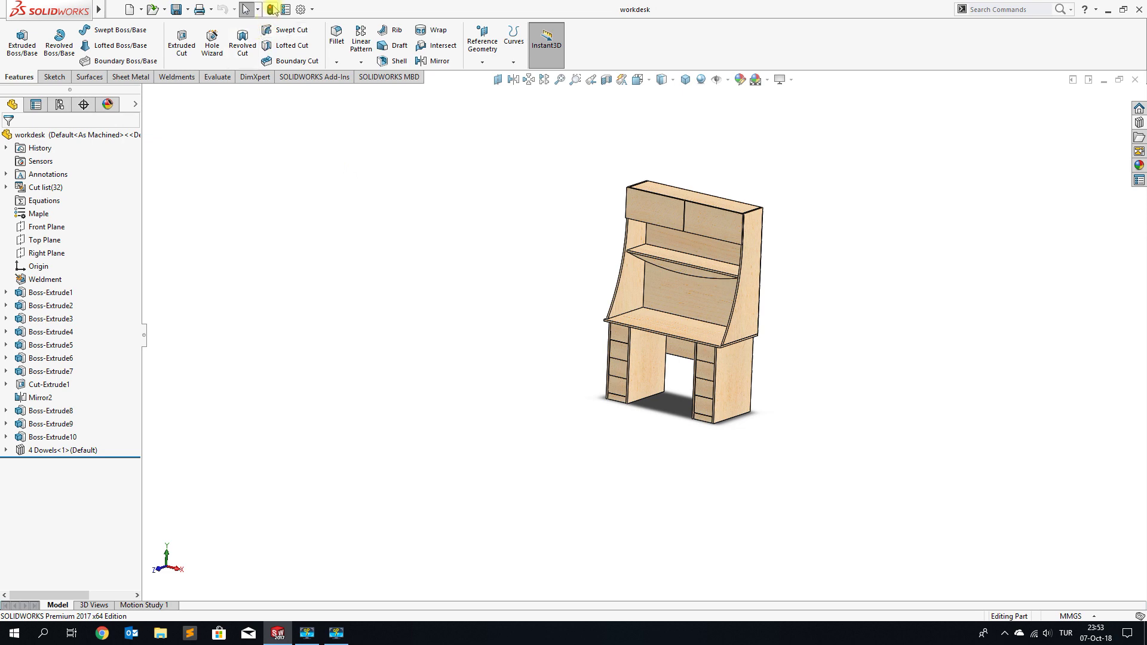
scroll(770, 229, "down", 3)
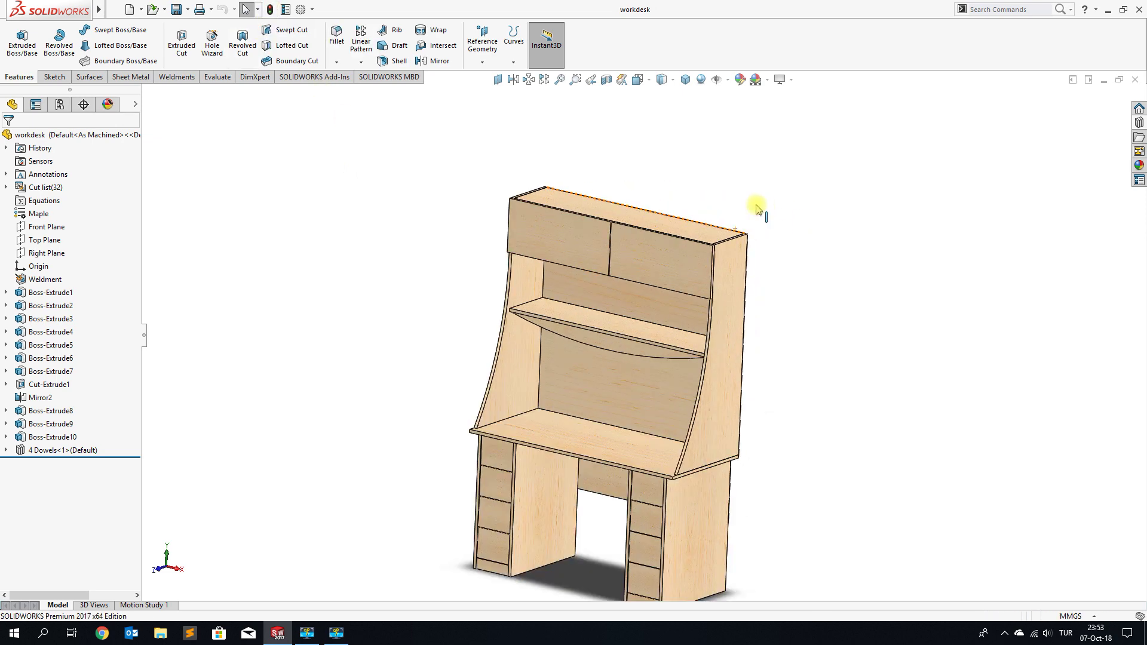
mouse_move(737, 281)
middle_mouse_down()
mouse_move(729, 245)
mouse_move(704, 256)
mouse_move(721, 251)
middle_mouse_up()
scroll(715, 359, "up", 3)
scroll(704, 368, "down", 3)
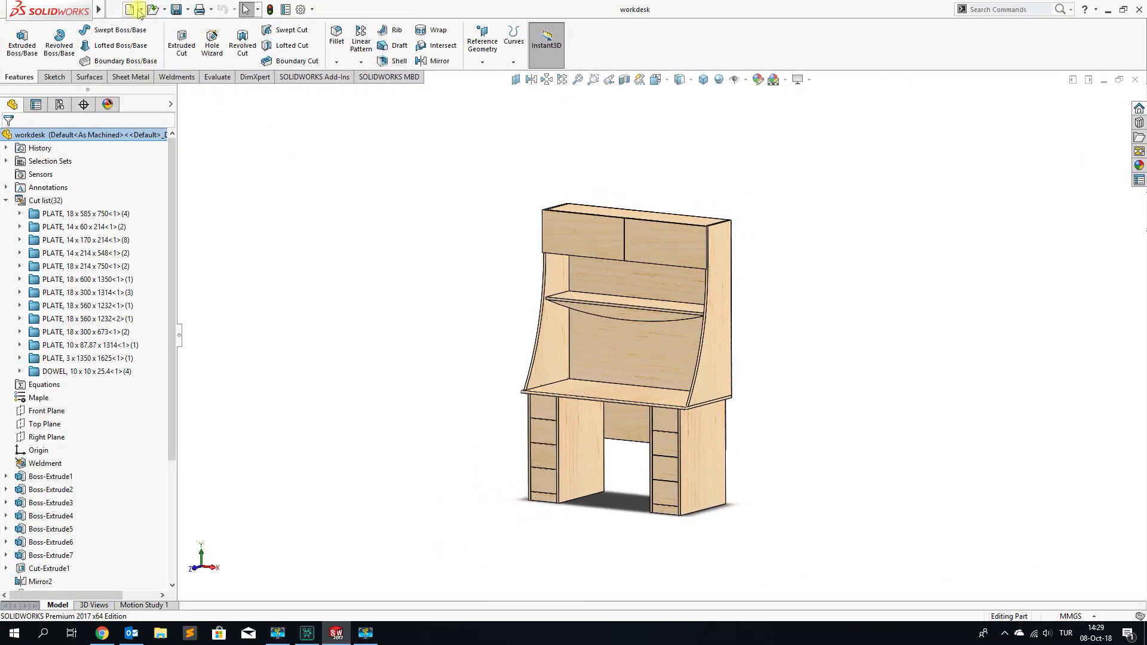
left_click(140, 10)
Create an A3 (ISO) drawing of workdesk with a Trimetric view at the top right.
left_click(147, 38)
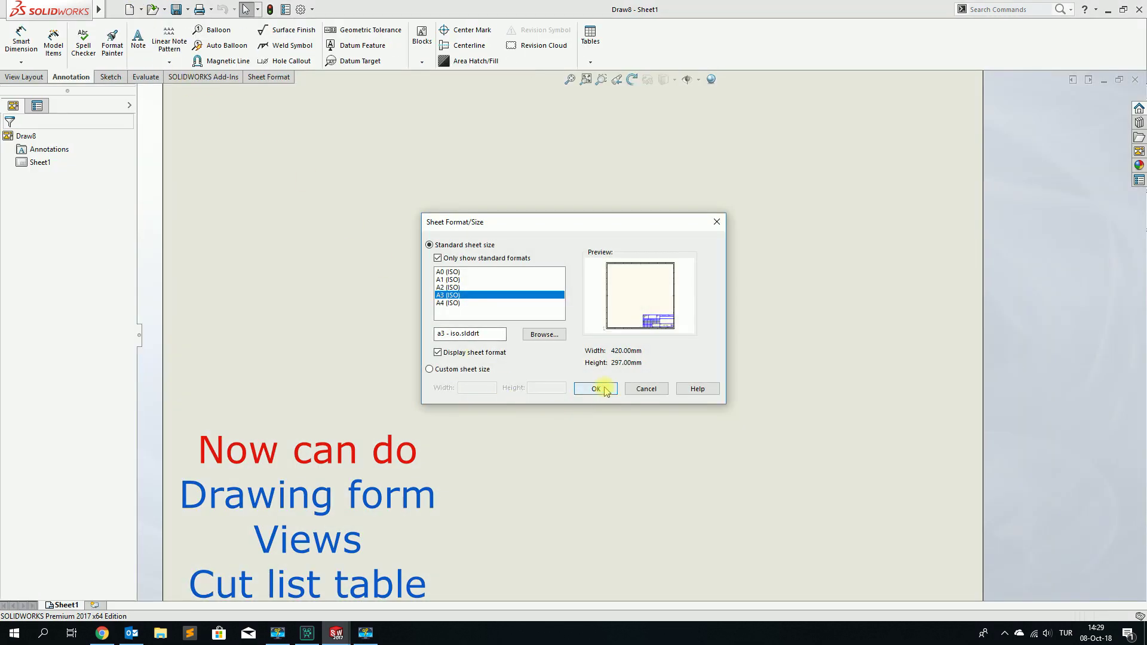
left_click(596, 389)
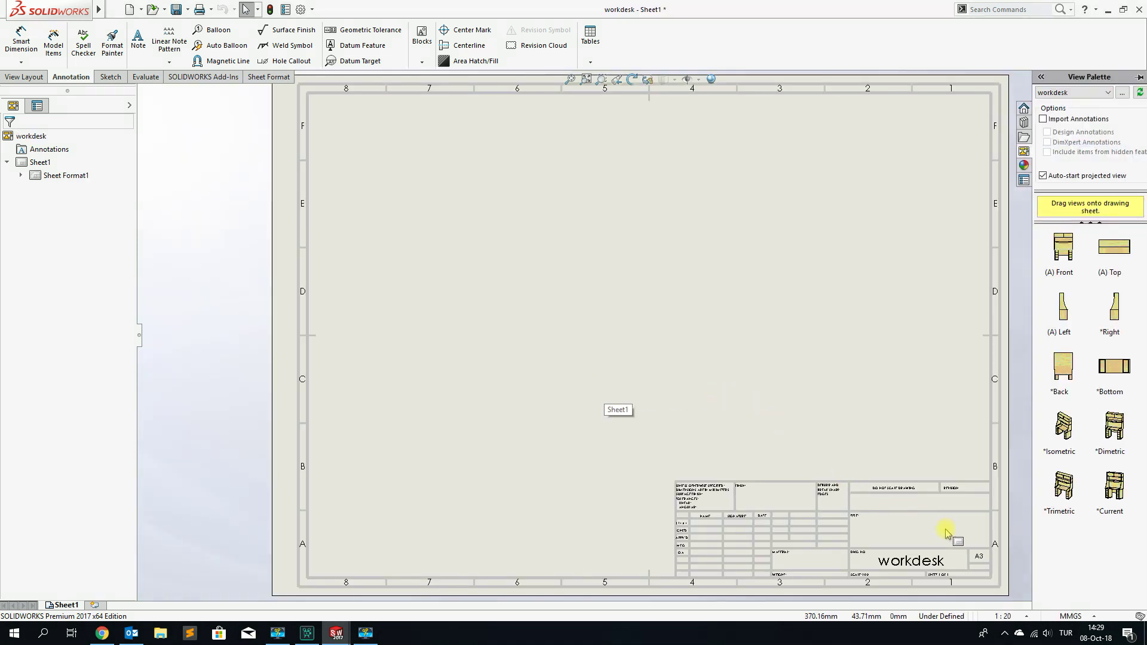
left_click_drag(1065, 504, 895, 221)
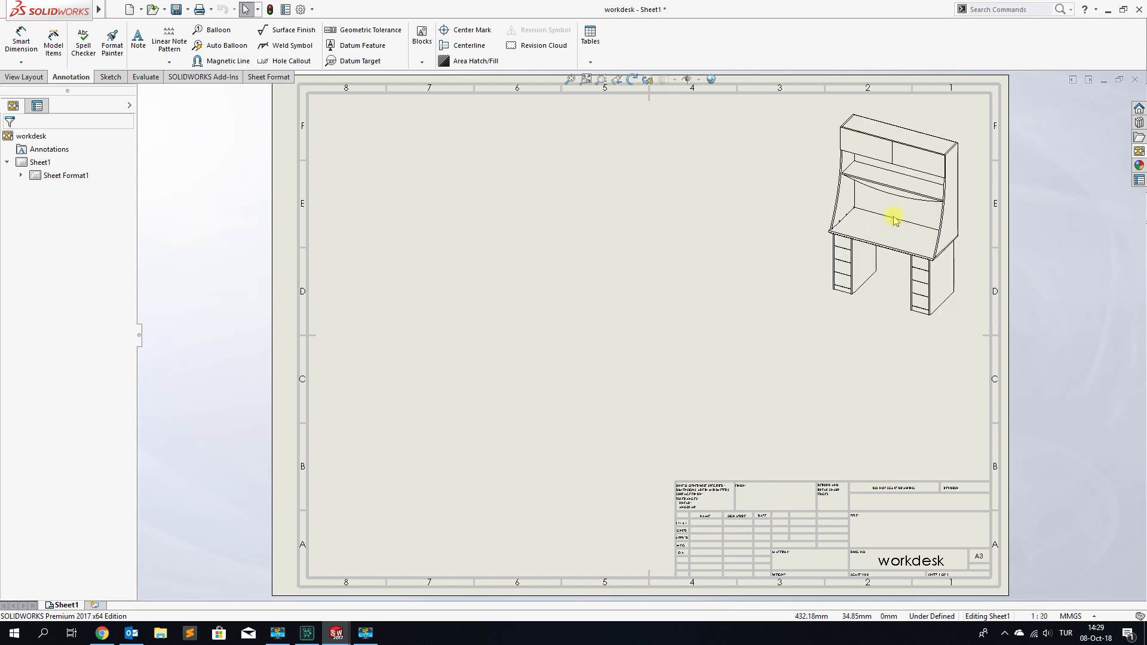
left_click(8, 141)
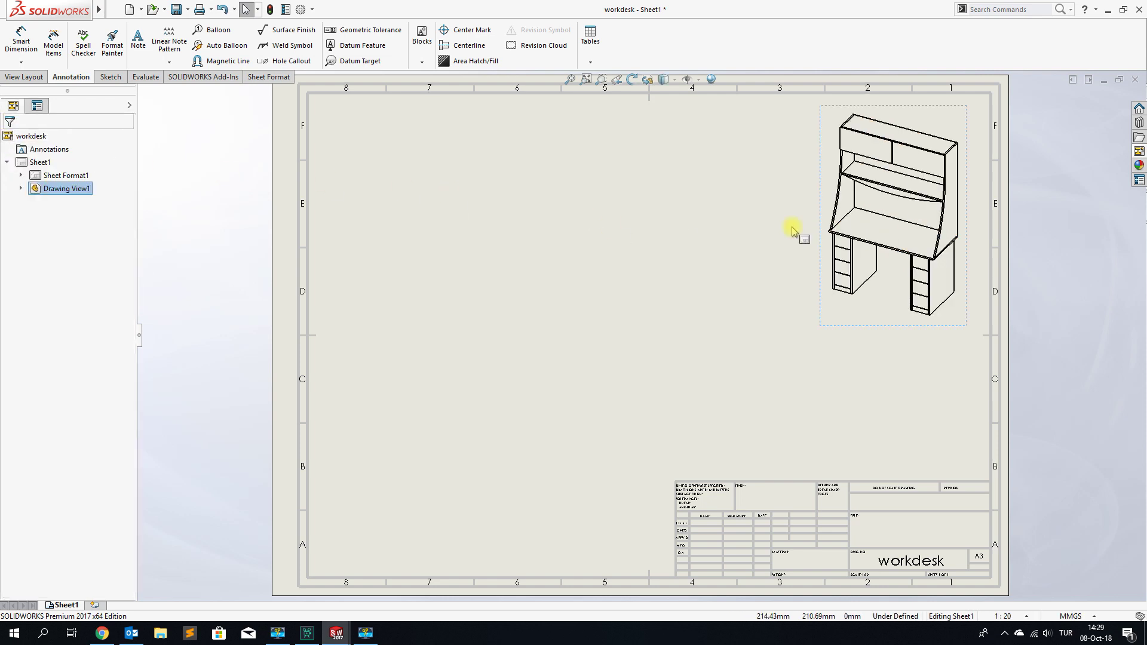
Place the Left side view at the top left and project a front view from it.
left_click(1138, 152)
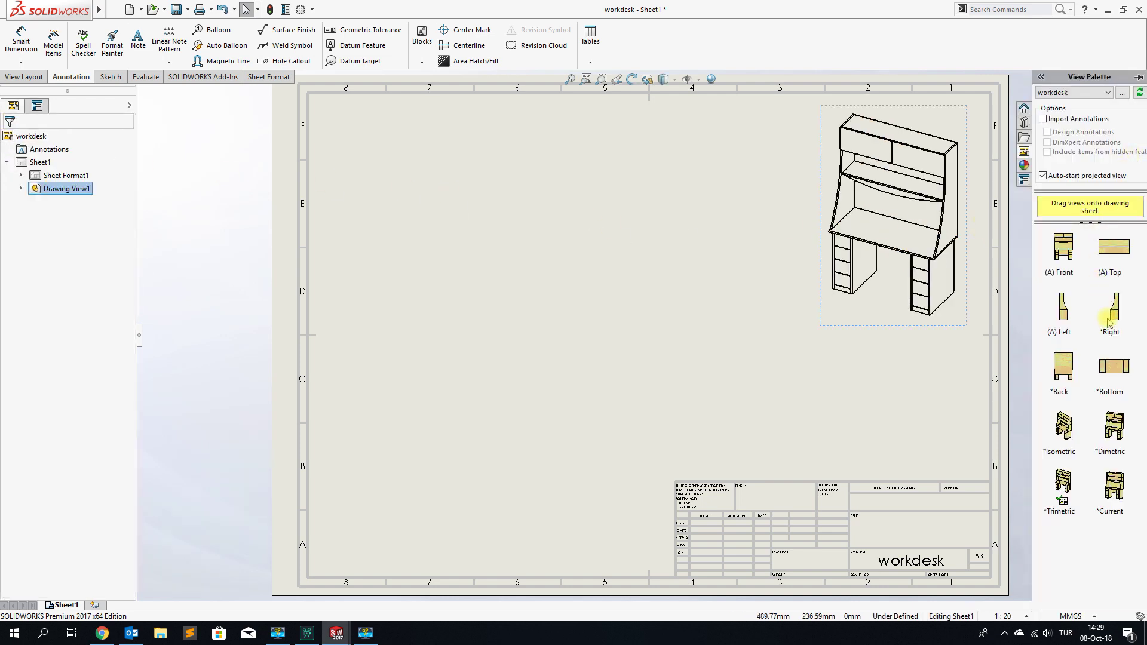
left_click_drag(971, 280, 376, 209)
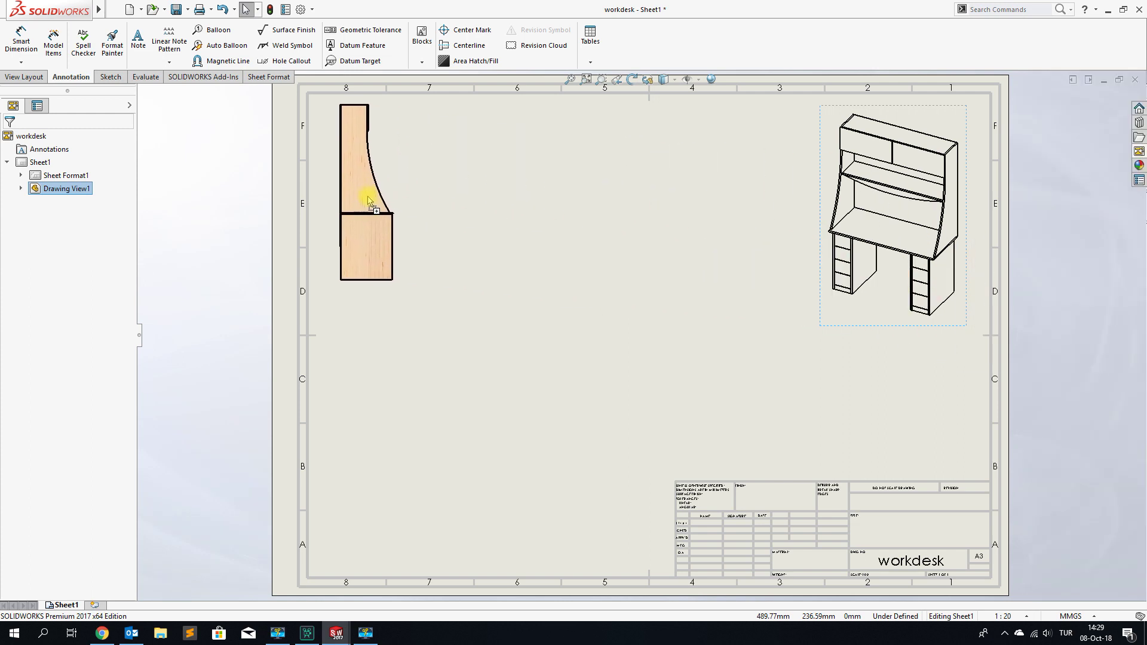
left_click_drag(375, 209, 374, 208)
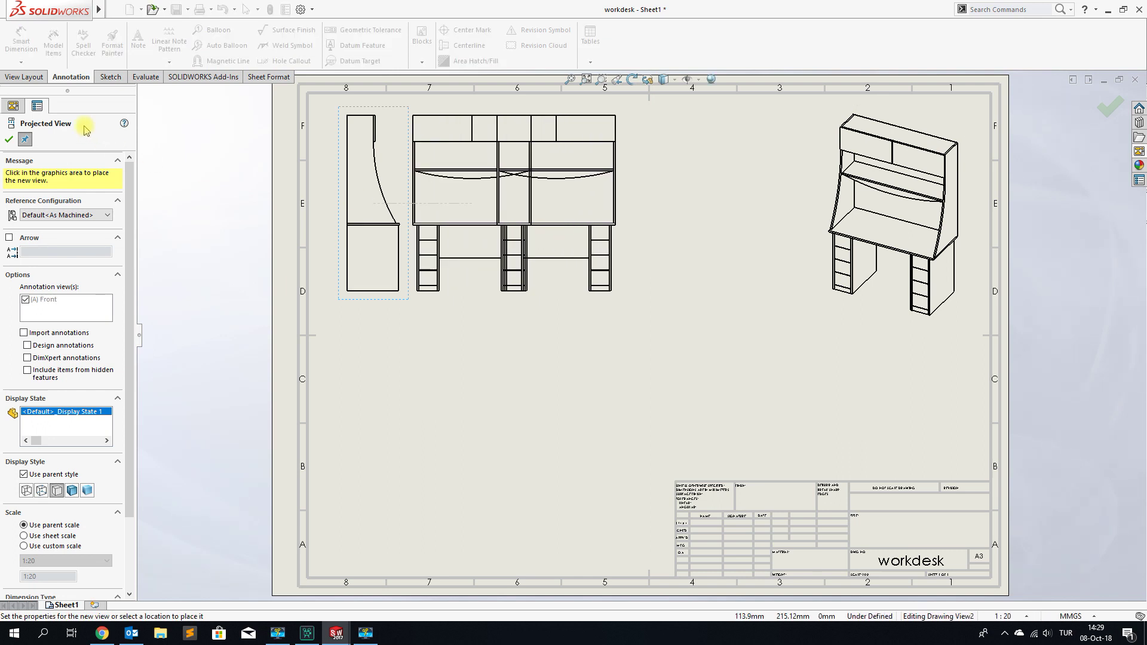
left_click(9, 144)
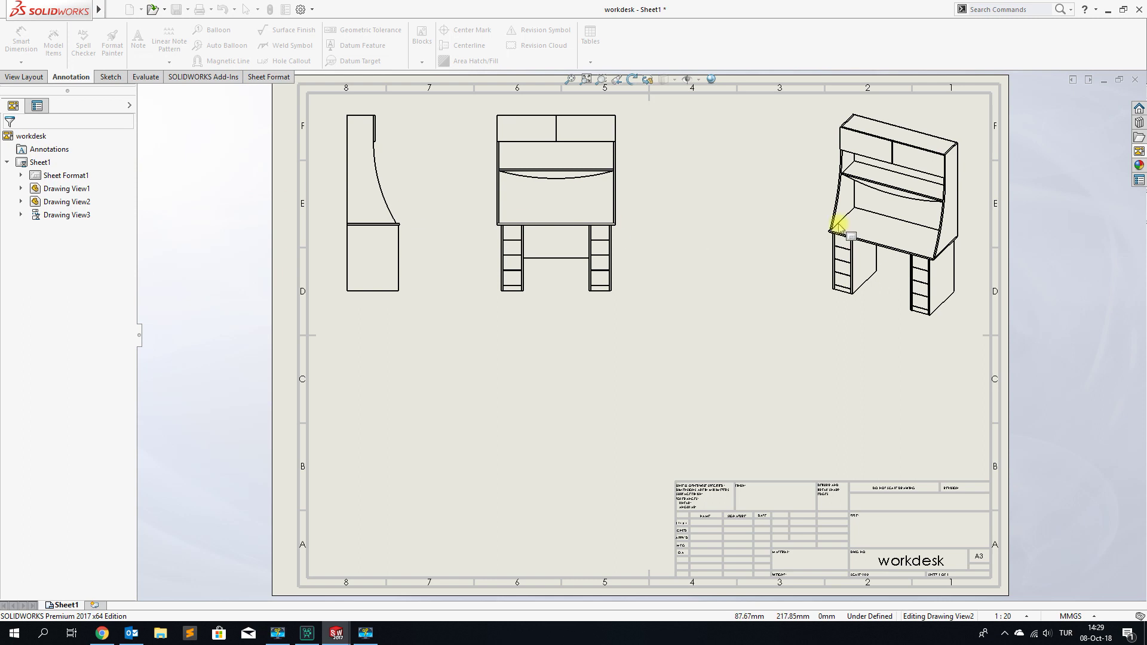
left_click(1136, 152)
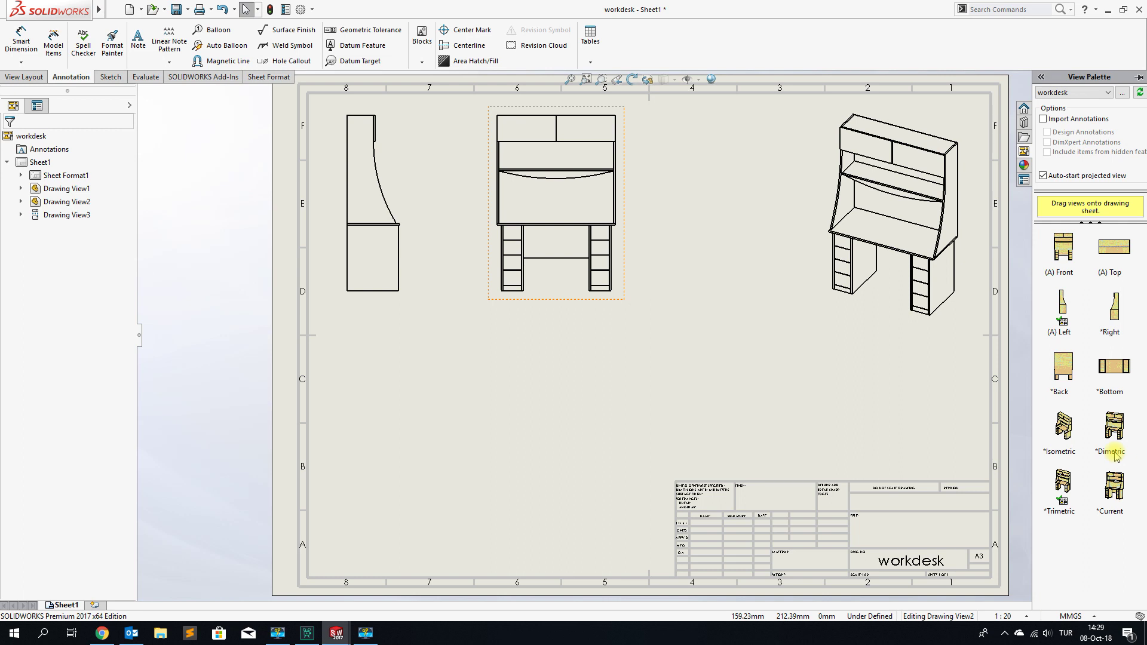
Place the Back view below the front view and the Bottom view at the sheet's lower left.
mouse_move(1062, 367)
left_mouse_down()
mouse_move(403, 445)
mouse_move(409, 473)
mouse_move(569, 466)
left_mouse_up()
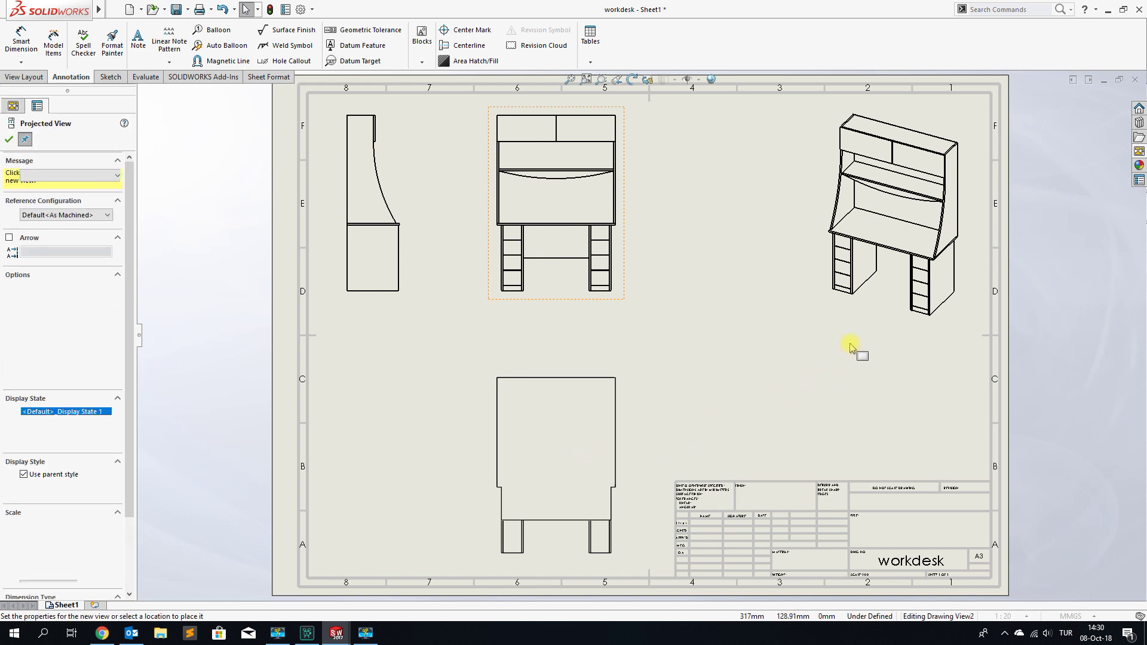
key("Escape")
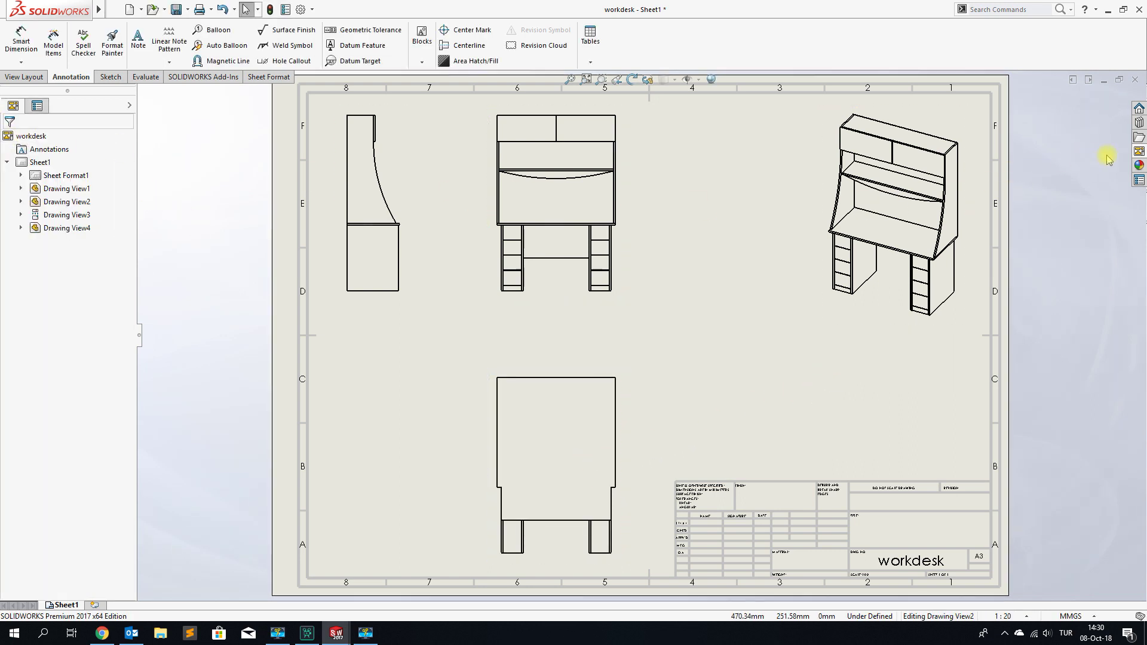
left_click(1139, 152)
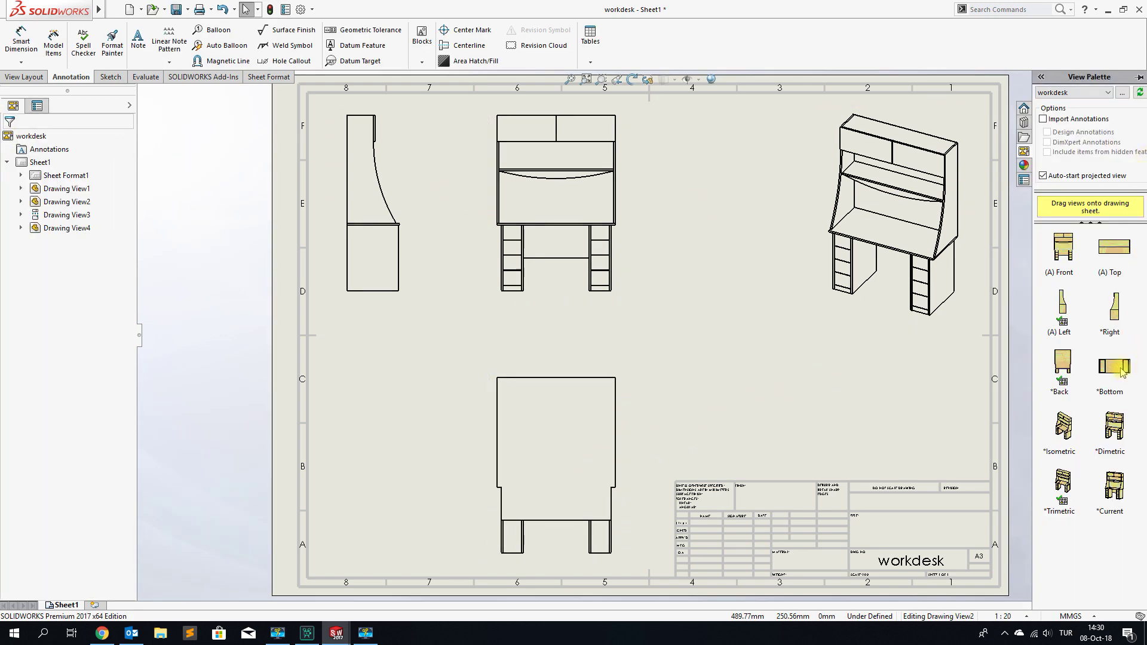
left_click_drag(1121, 372, 394, 465)
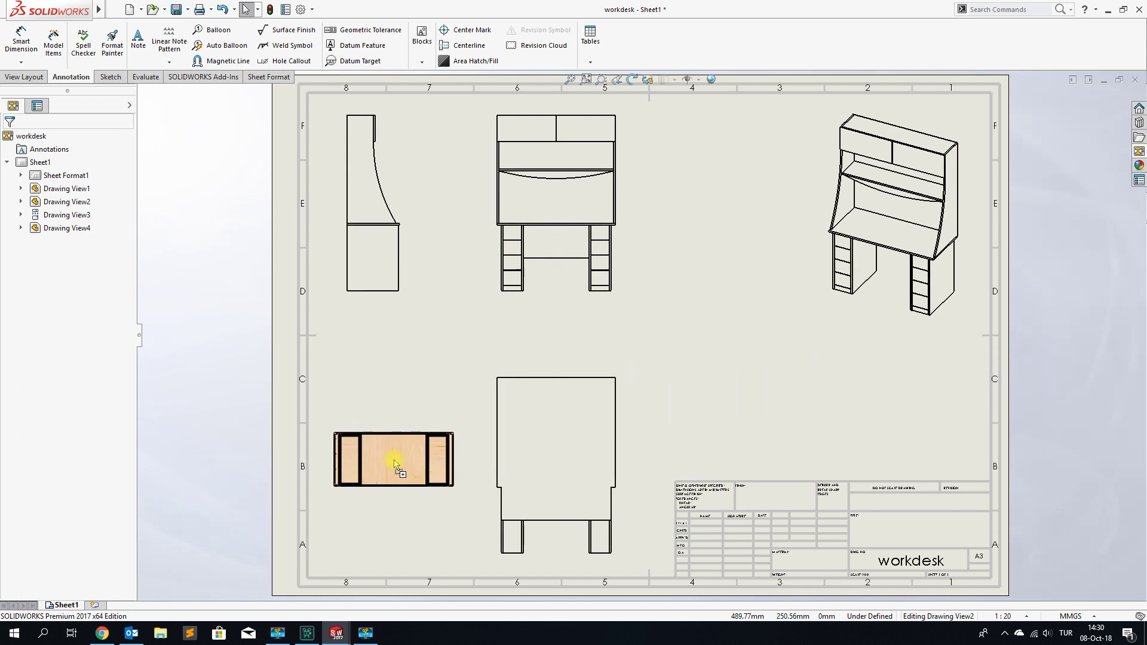
left_click_drag(394, 465, 399, 468)
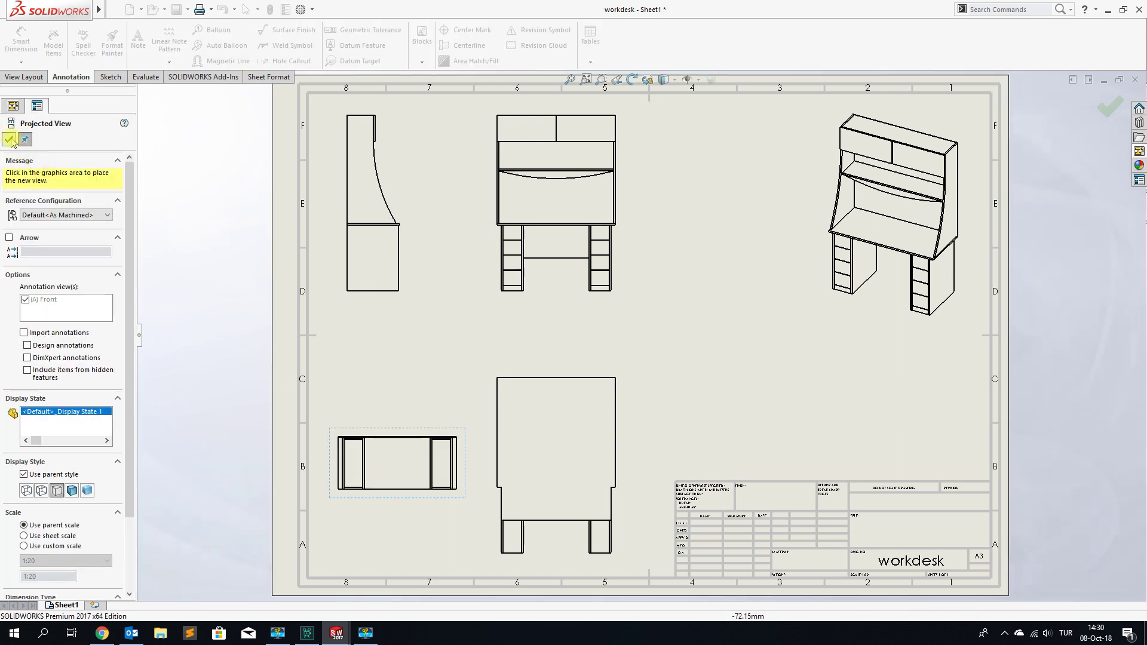
left_click(8, 139)
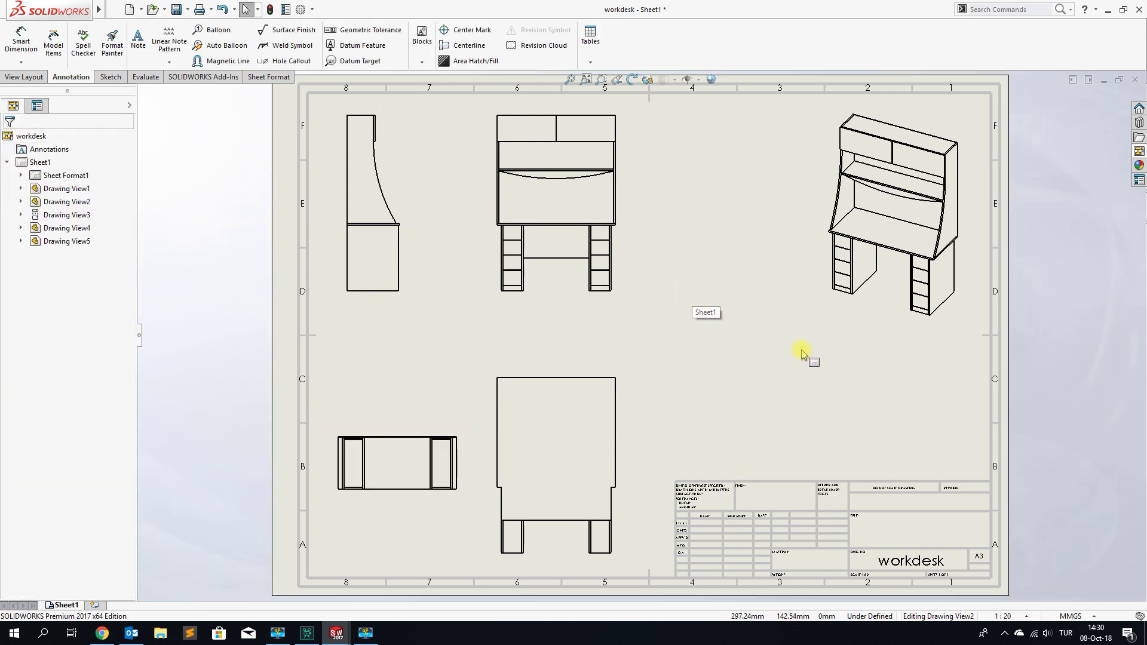
left_click(873, 306)
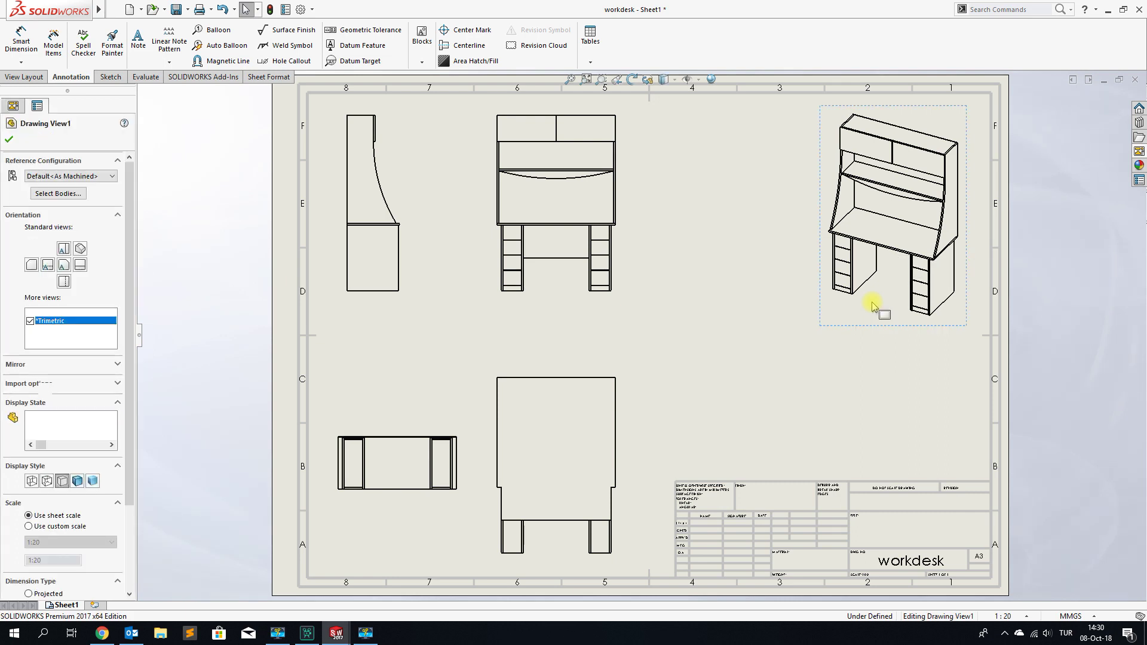
Insert a weldment cut list table for the 3D view and place it below that view.
right_click(872, 277)
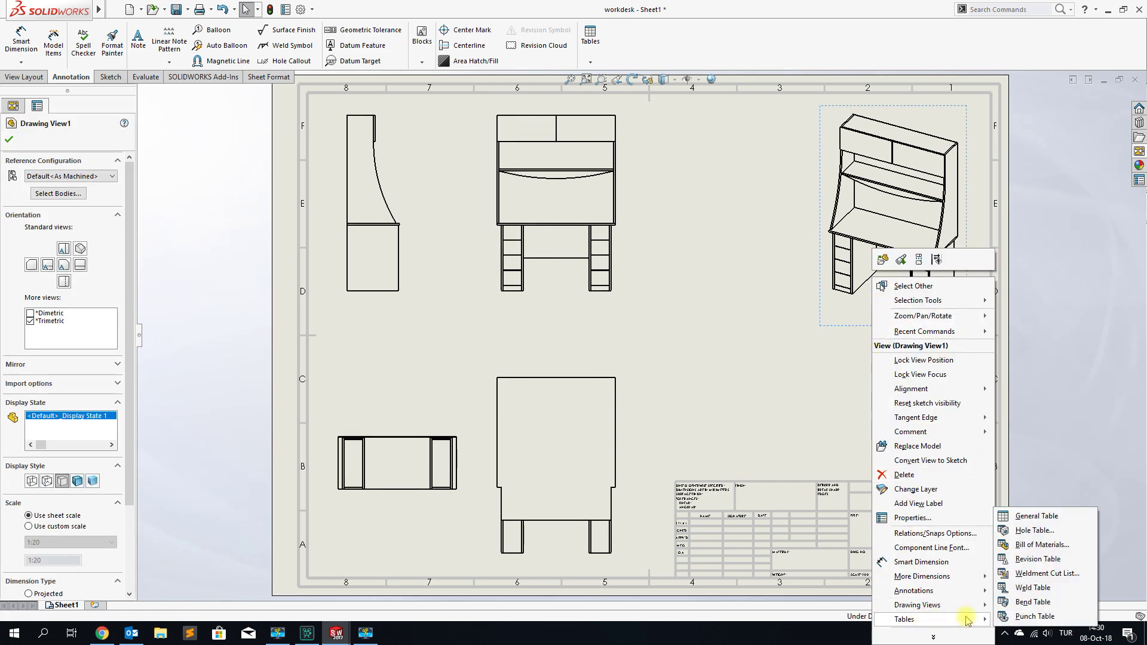
mouse_move(905, 619)
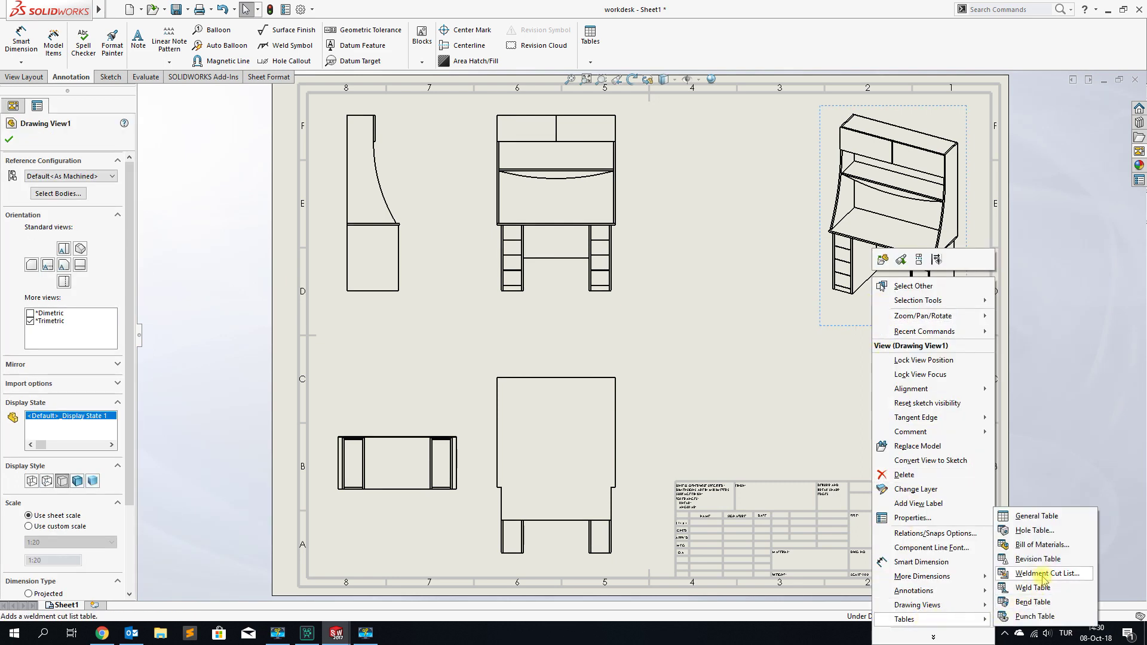
left_click(1046, 573)
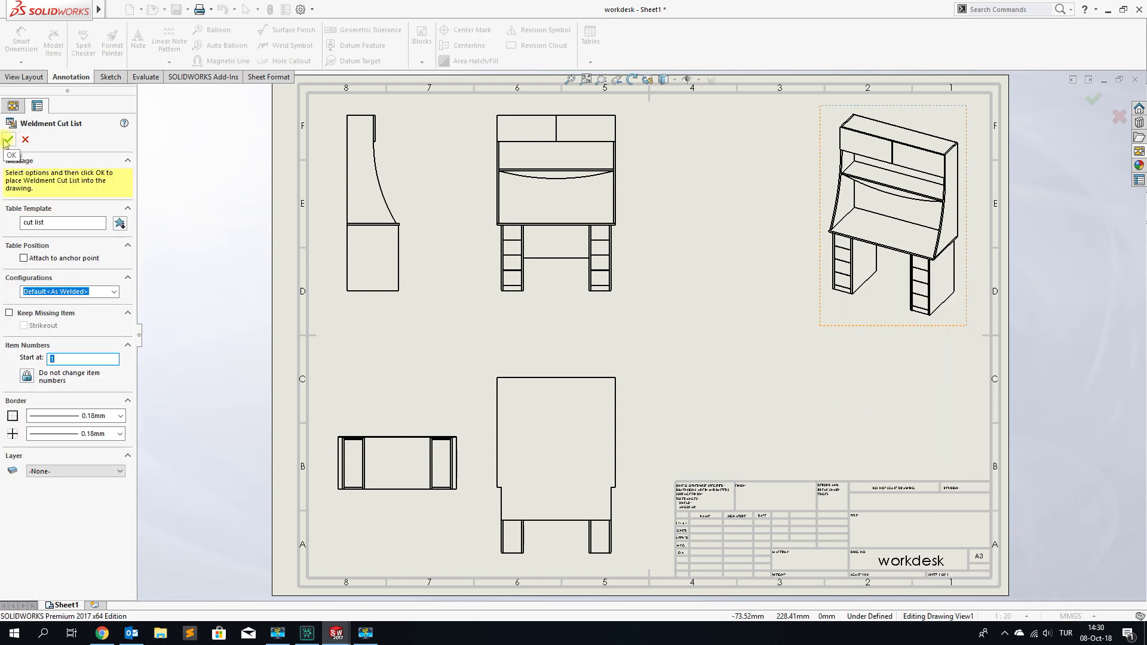
left_click(117, 293)
key("Return")
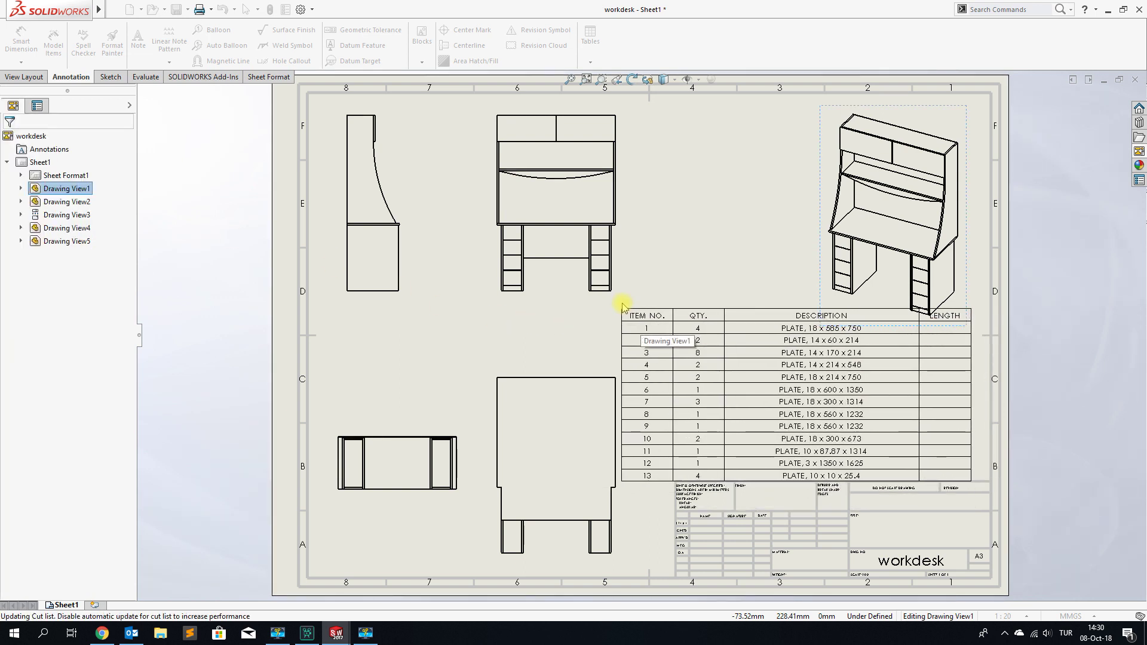
left_click(622, 306)
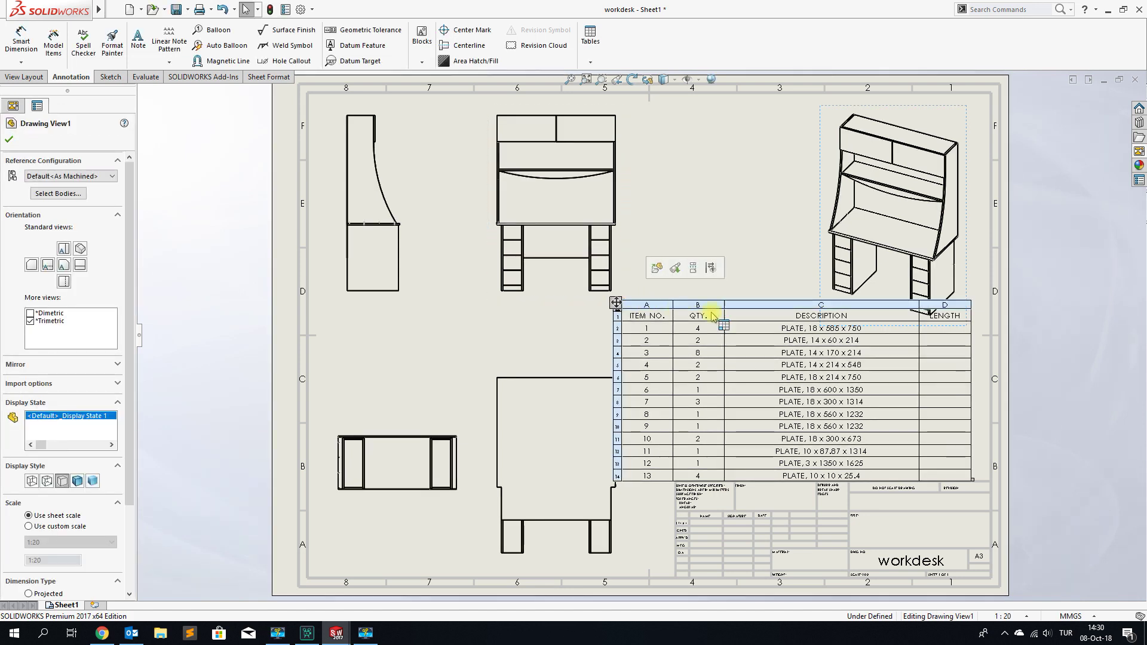
Delete the empty LENGTH column and shift the cut list table slightly right.
left_click(942, 304)
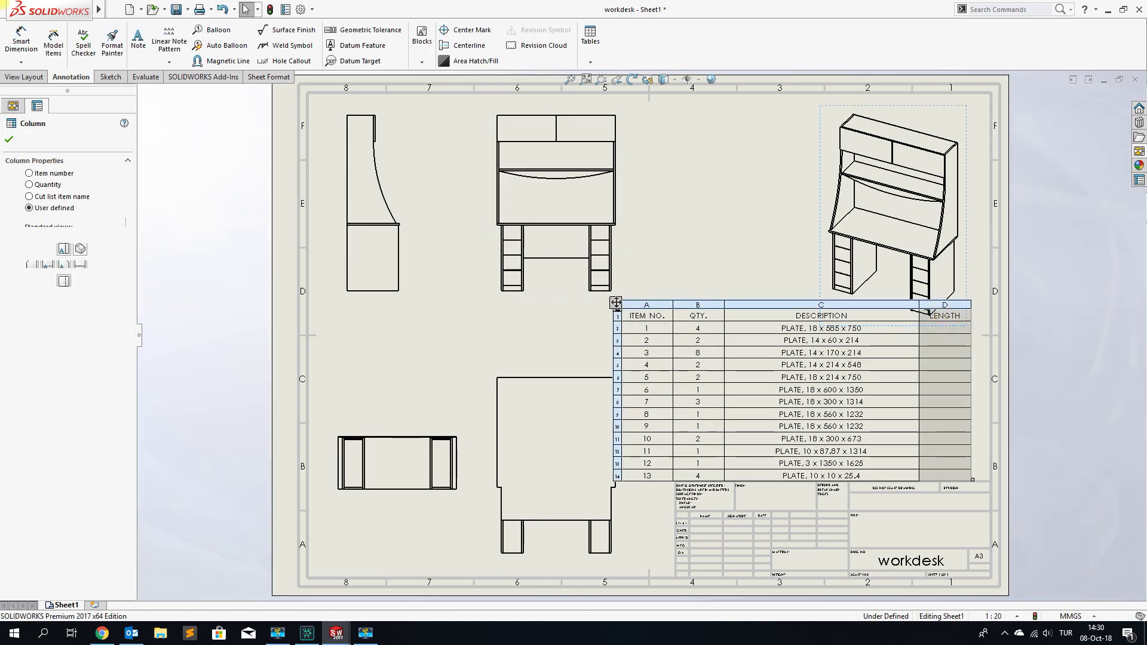
right_click(940, 307)
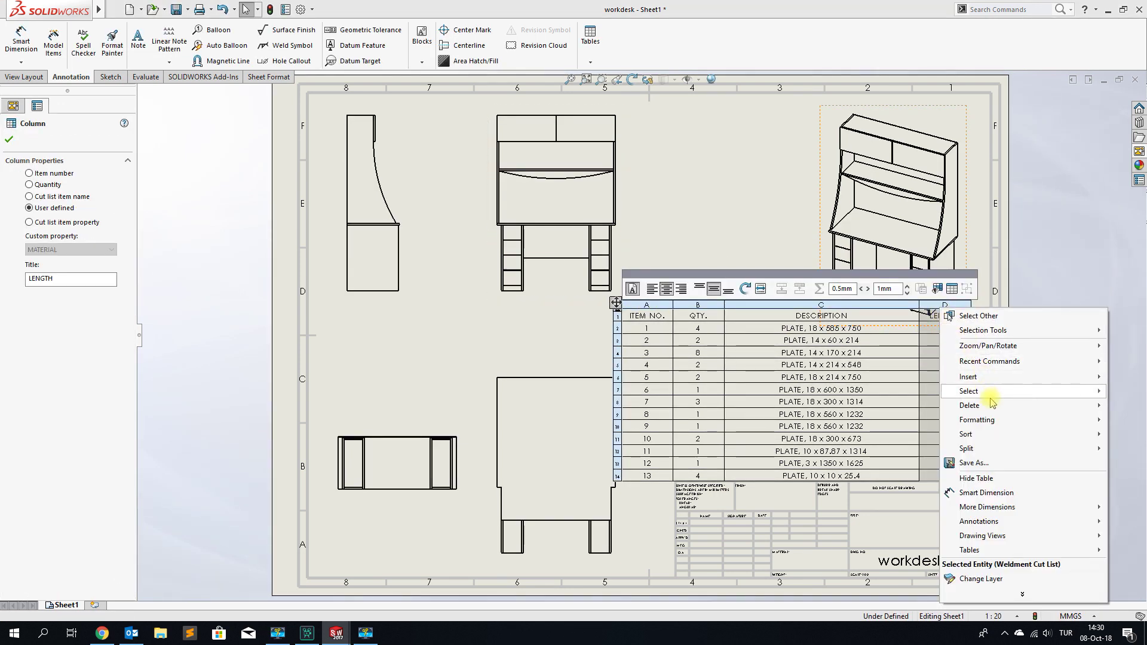
mouse_move(969, 405)
left_click(912, 421)
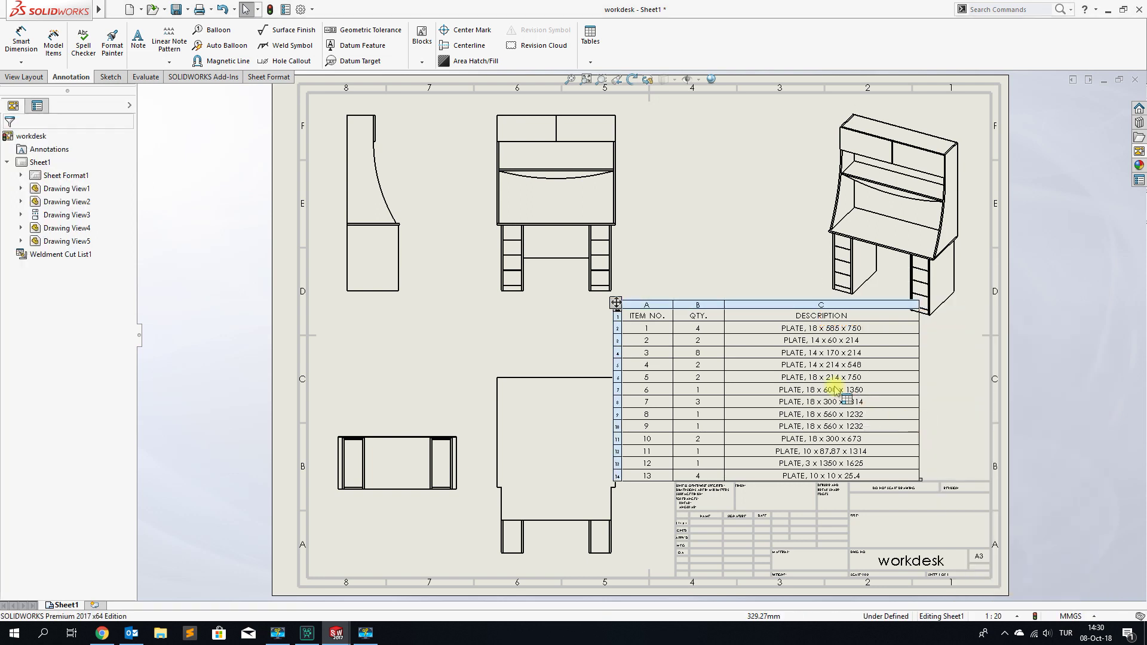
left_click_drag(623, 305, 676, 300)
left_click(682, 300)
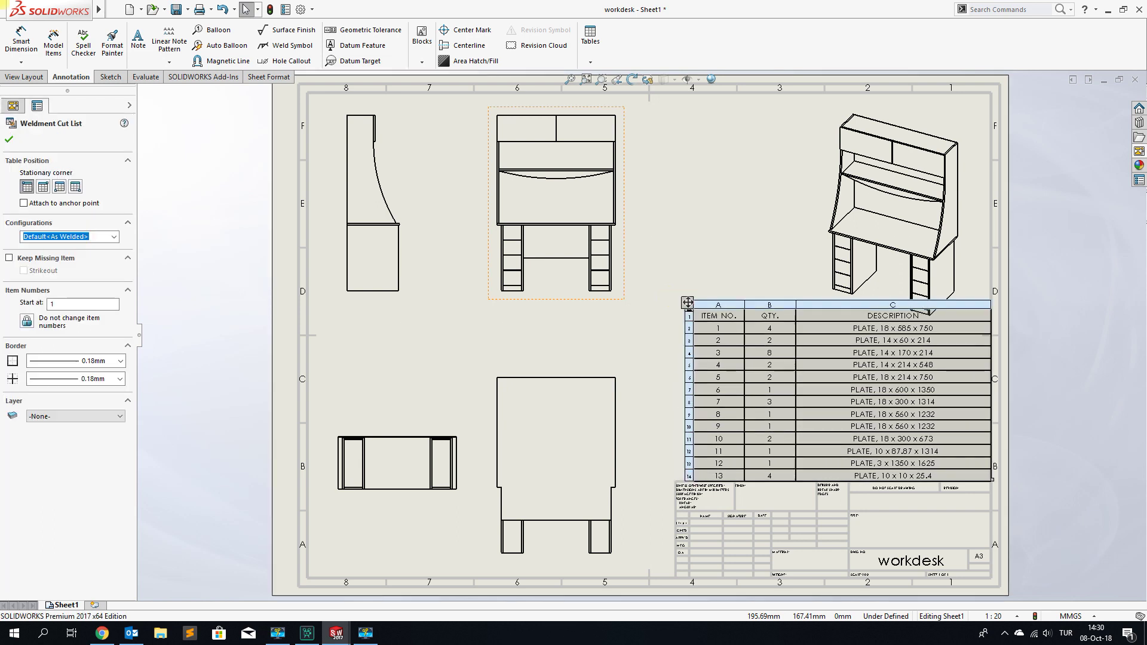
left_click(664, 233)
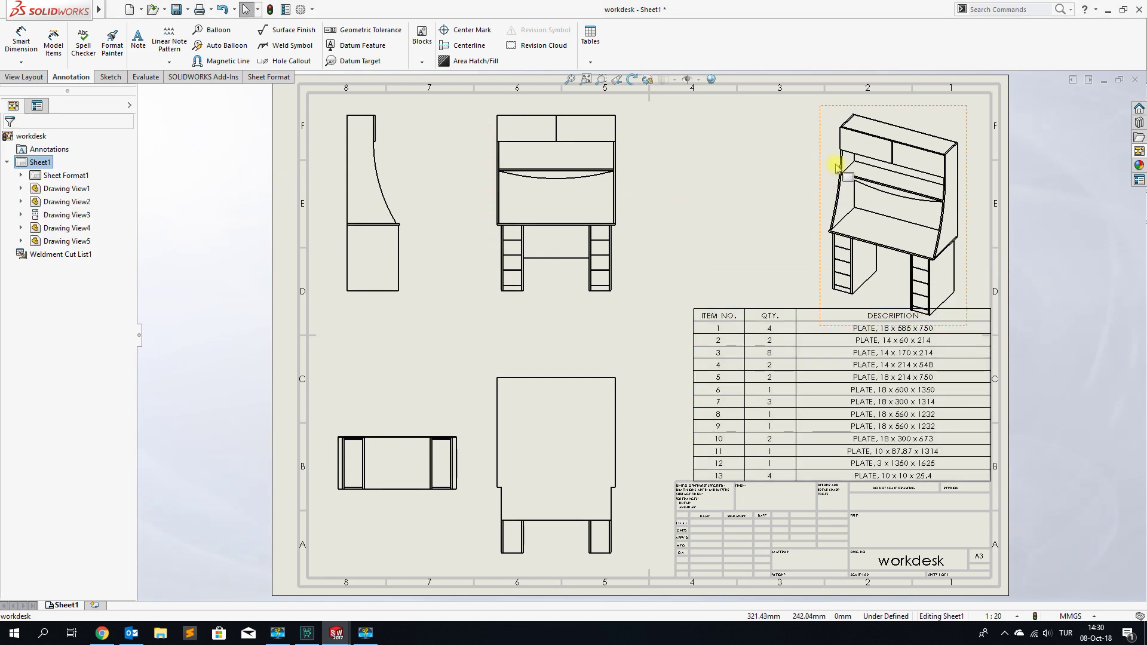
Move the isometric view up-left, the front and aligned views right, and the lower-left view down.
left_click(822, 117)
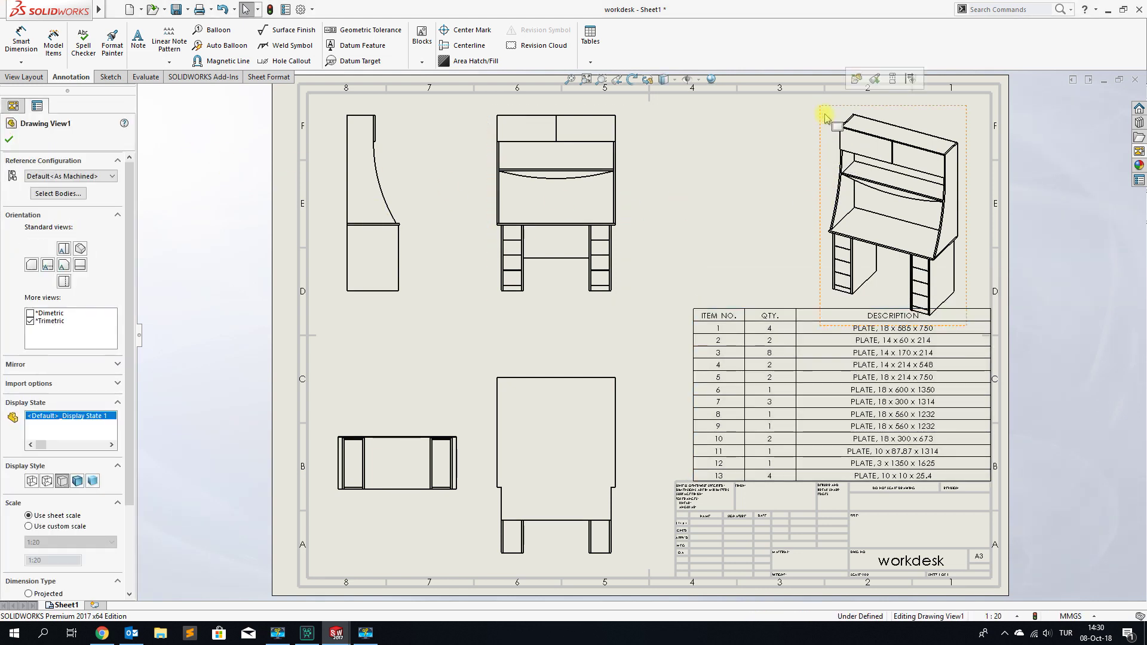
left_click_drag(822, 123, 773, 110)
left_click_drag(775, 155, 801, 154)
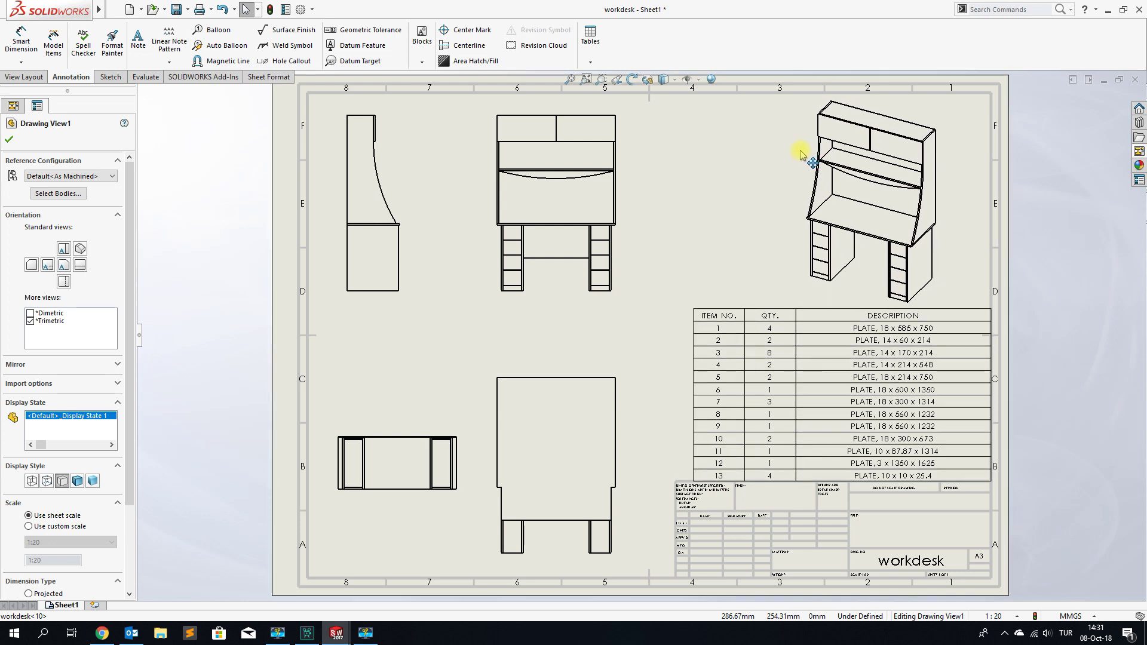
left_click(719, 187)
left_click_drag(623, 189, 664, 190)
left_click_drag(464, 494, 471, 542)
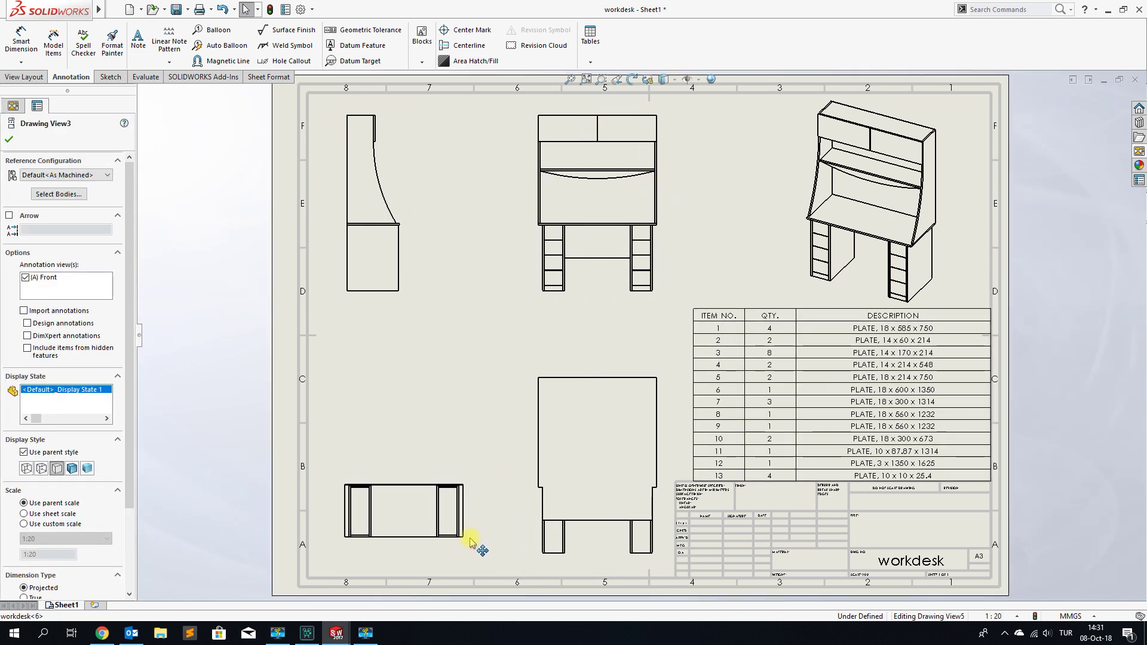
left_click(409, 325)
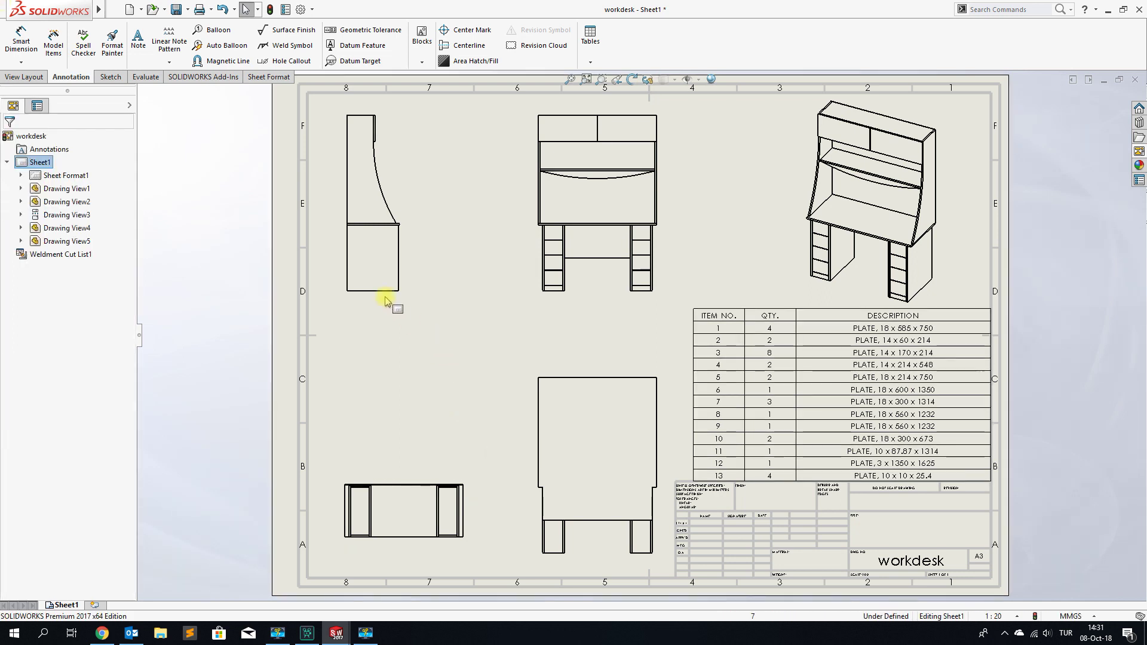
Add item balloons 1, 3, 2 and 8 to the panel, drawer units and shelf in the isometric view.
left_click(213, 30)
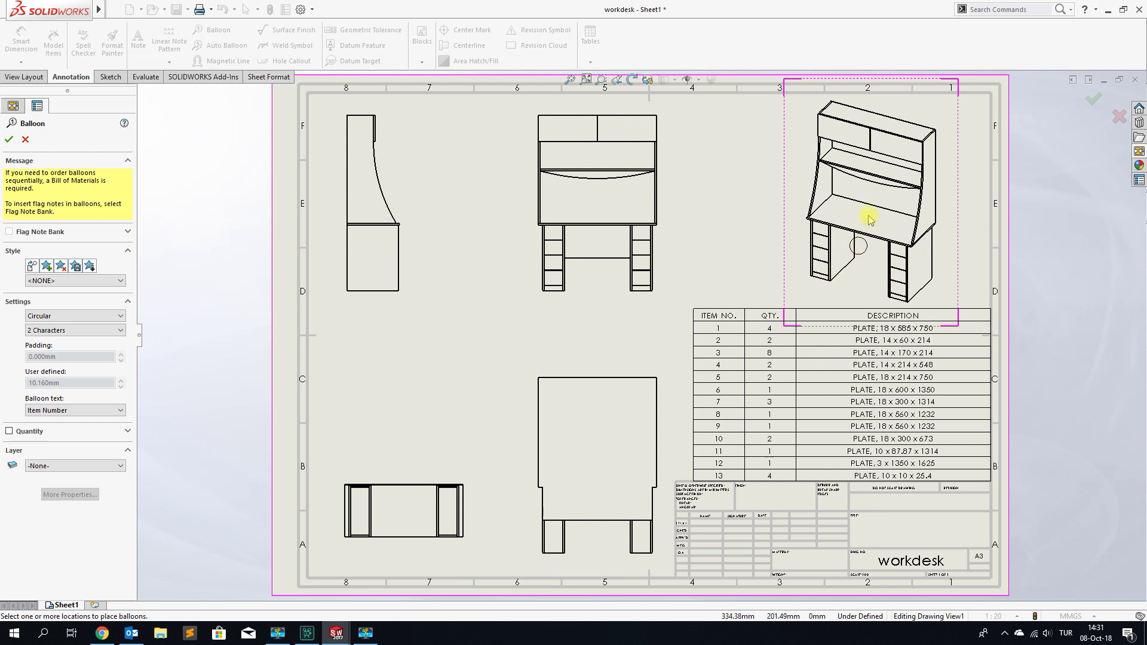
left_click(842, 253)
left_click(850, 291)
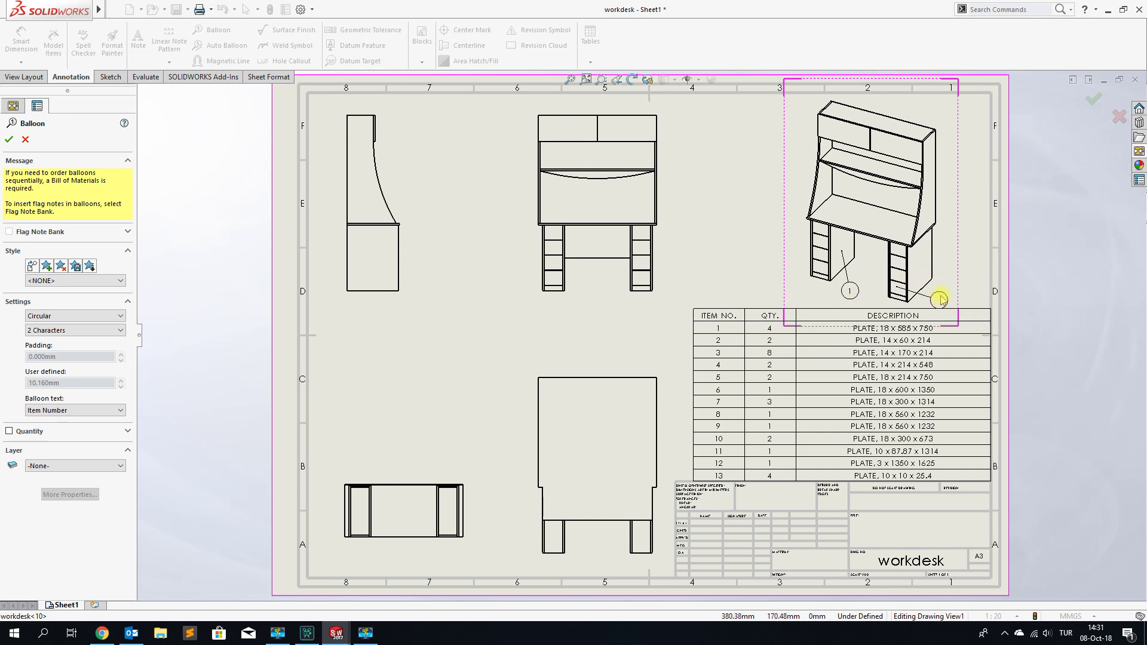
left_click(941, 296)
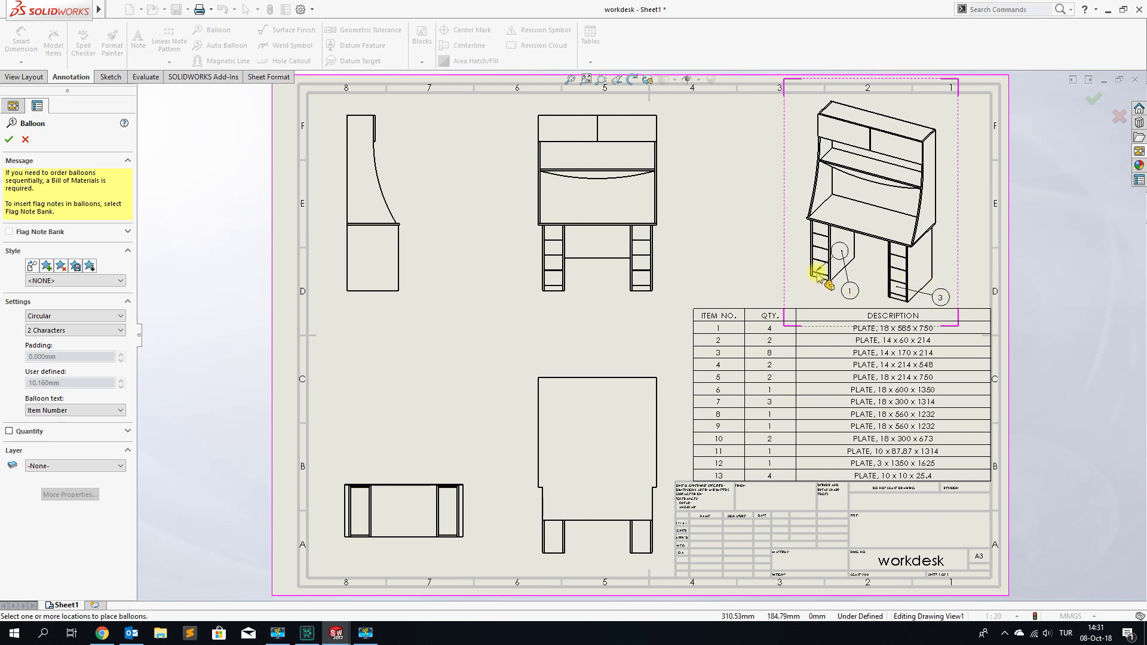
scroll(818, 263, "down", 1)
scroll(809, 280, "down", 1)
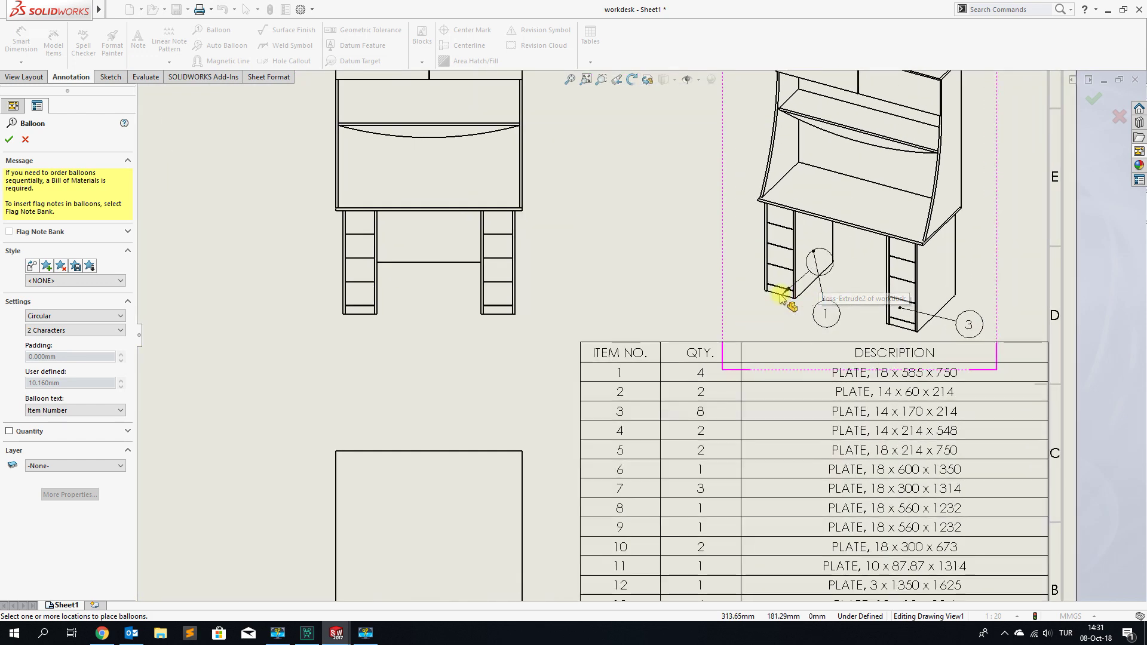
left_click(776, 291)
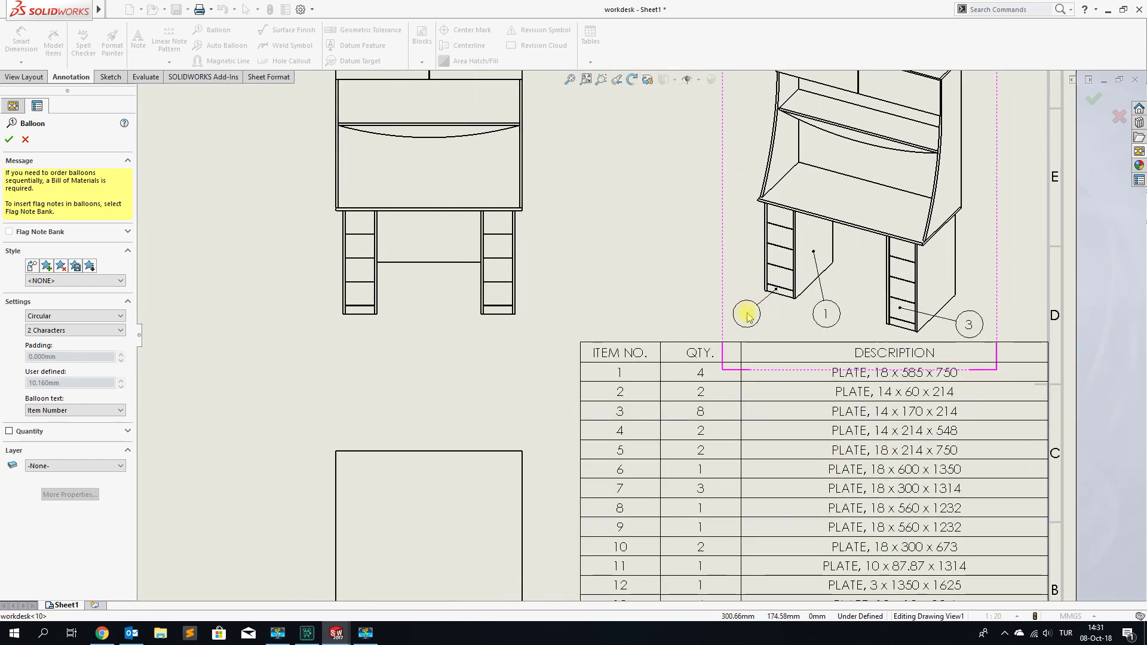
left_click(747, 315)
scroll(747, 315, "up", 2)
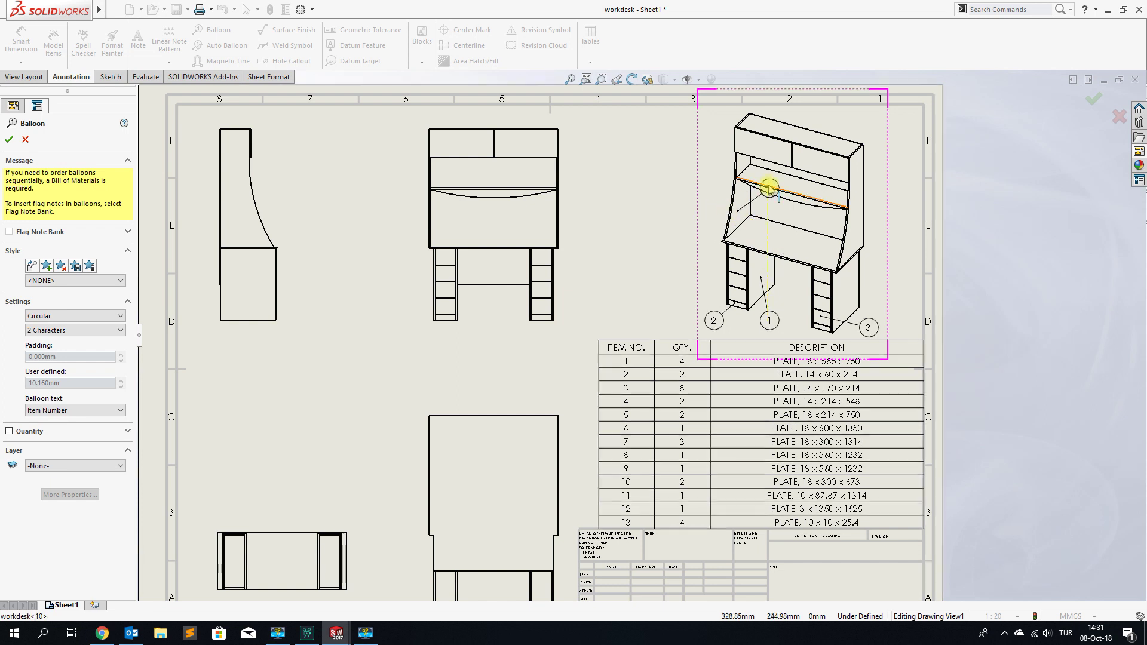
left_click(707, 215)
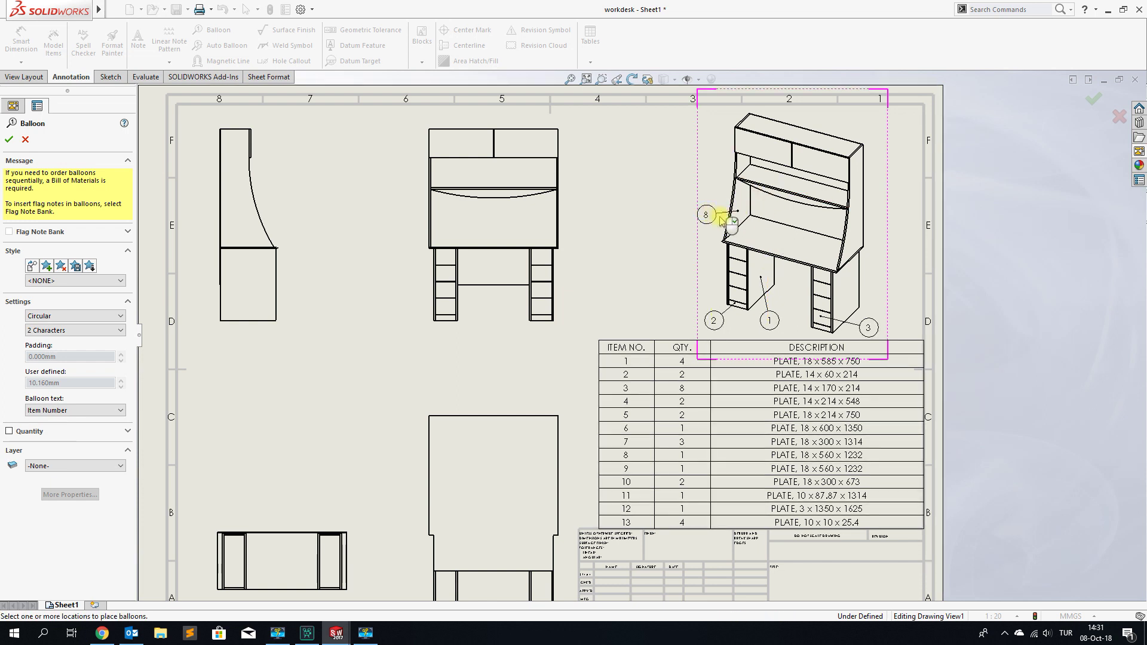
Add balloons 9, 11, 7 and 10 to the desk's right side, shelf, cabinet and top edge.
left_click(854, 235)
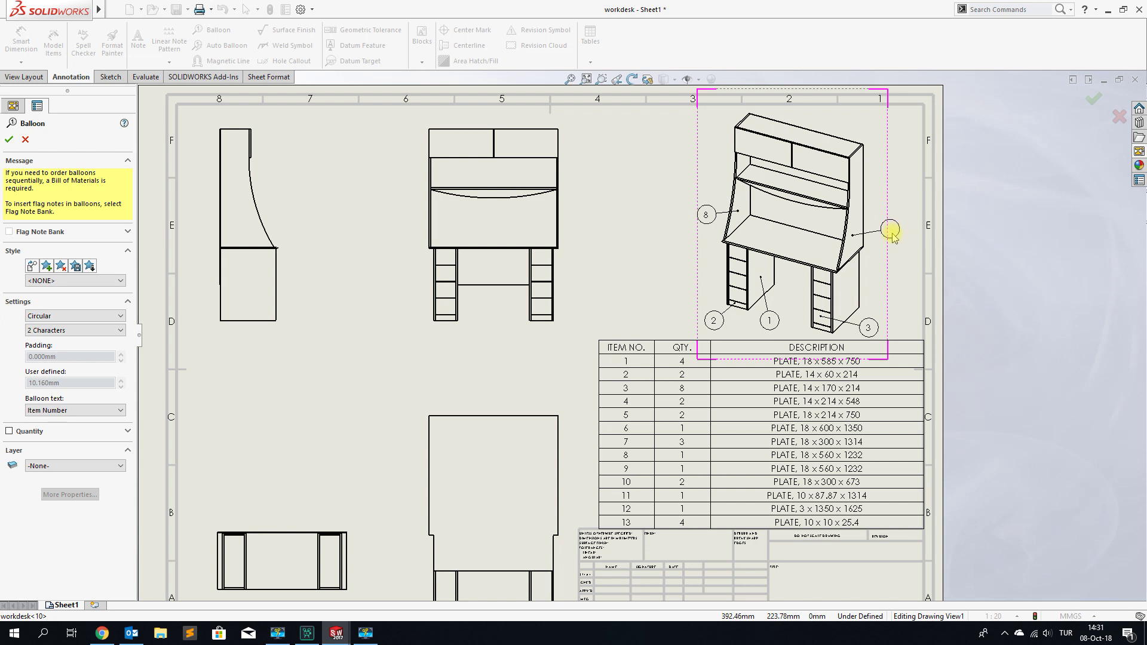
left_click(881, 274)
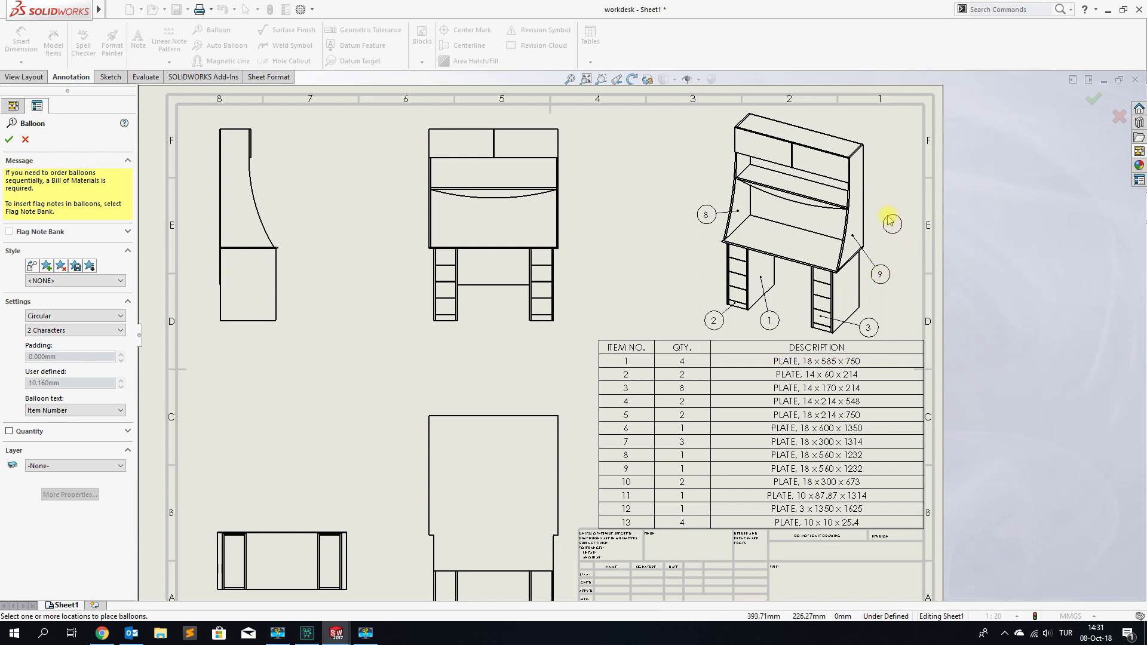
left_click(798, 199)
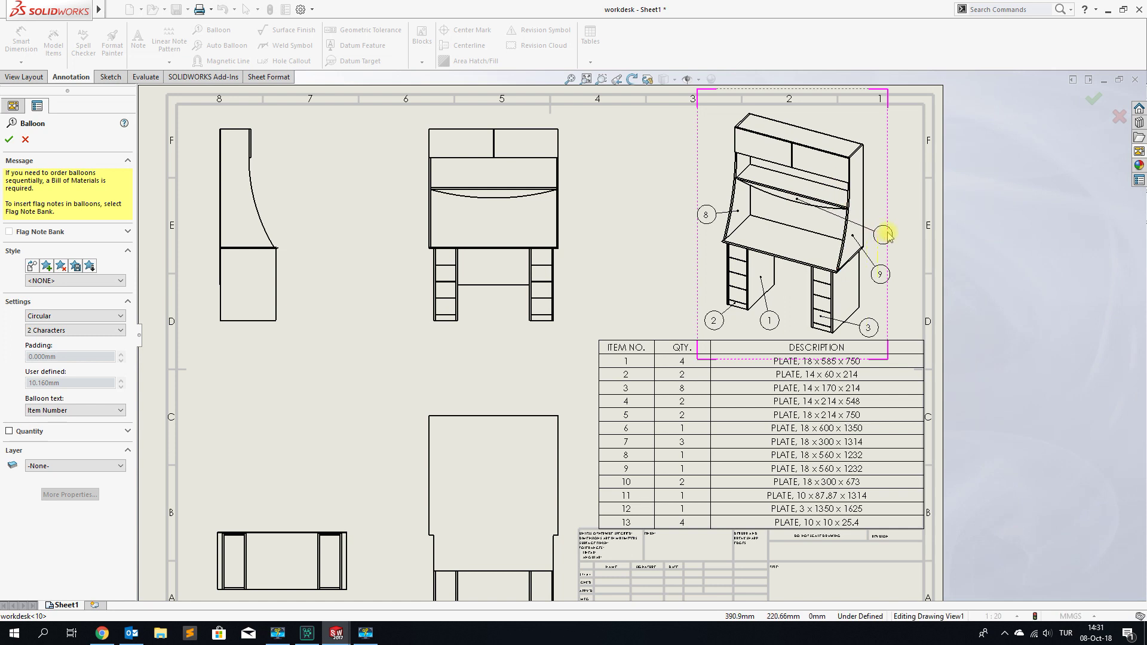
left_click(884, 235)
left_click(882, 195)
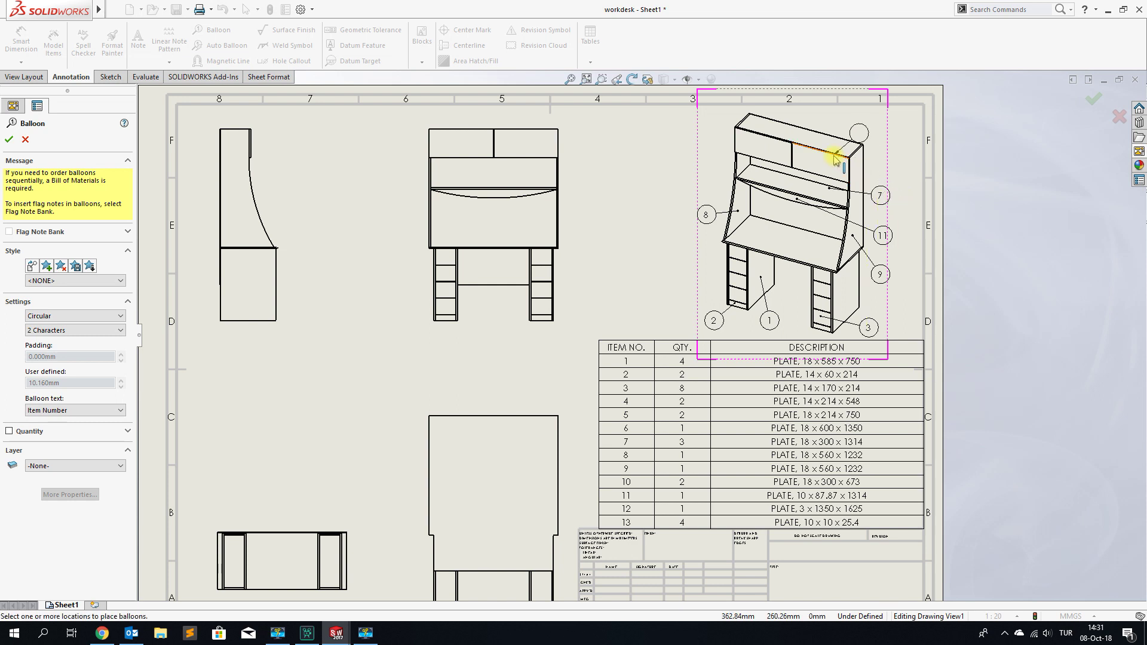
left_click(830, 164)
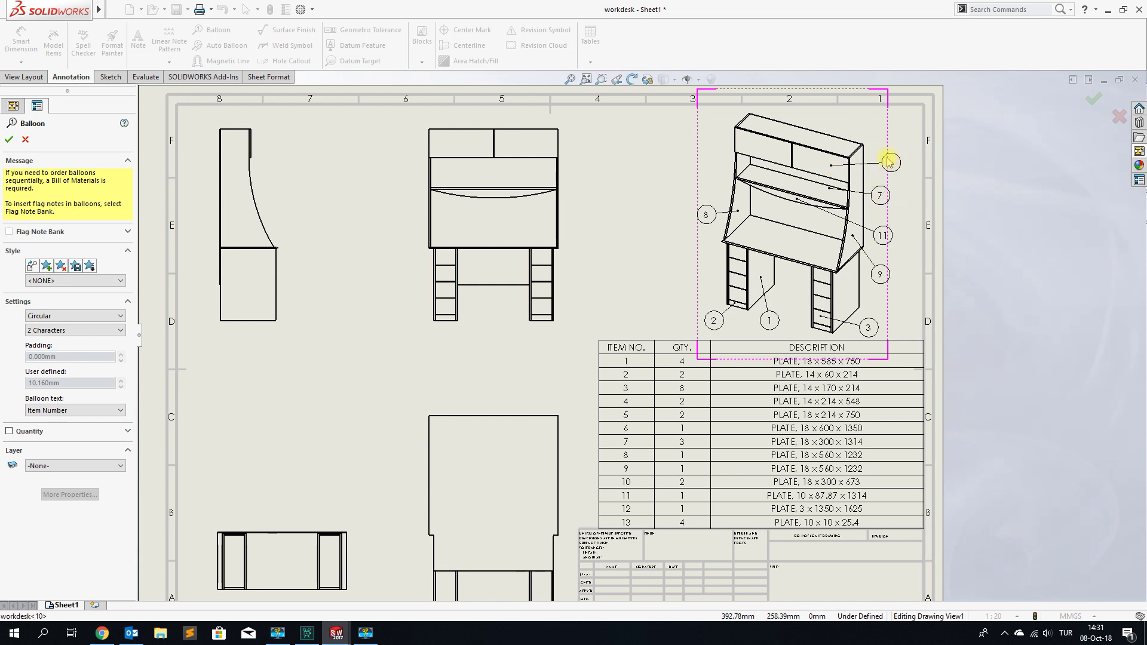
left_click(883, 159)
left_click(775, 124)
left_click(713, 123)
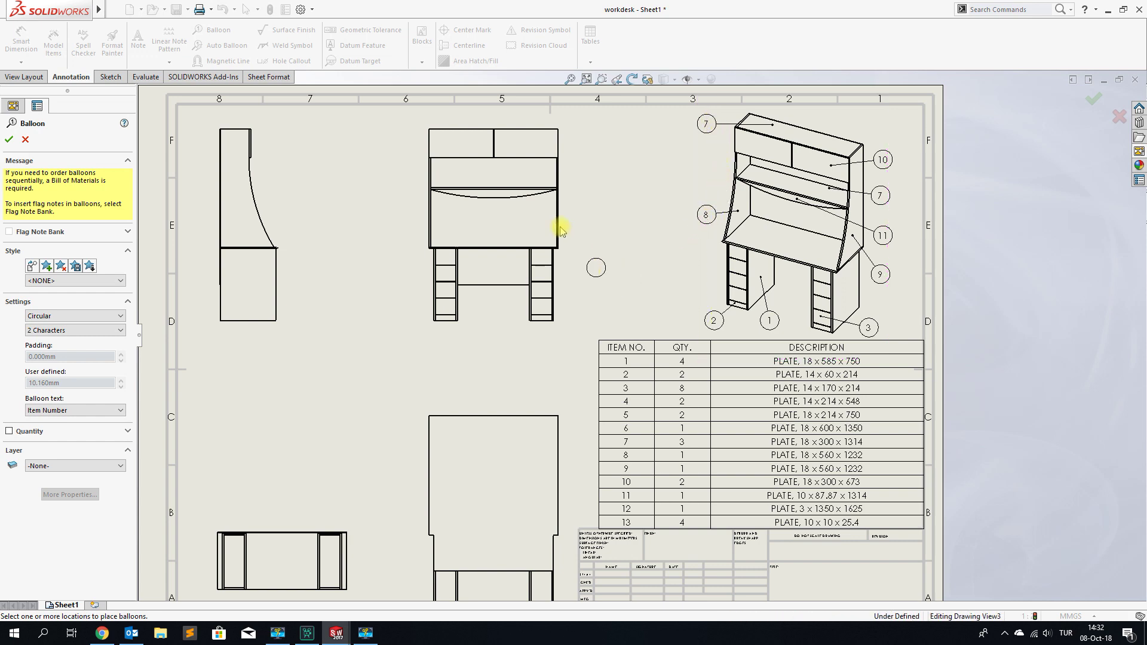
key("f")
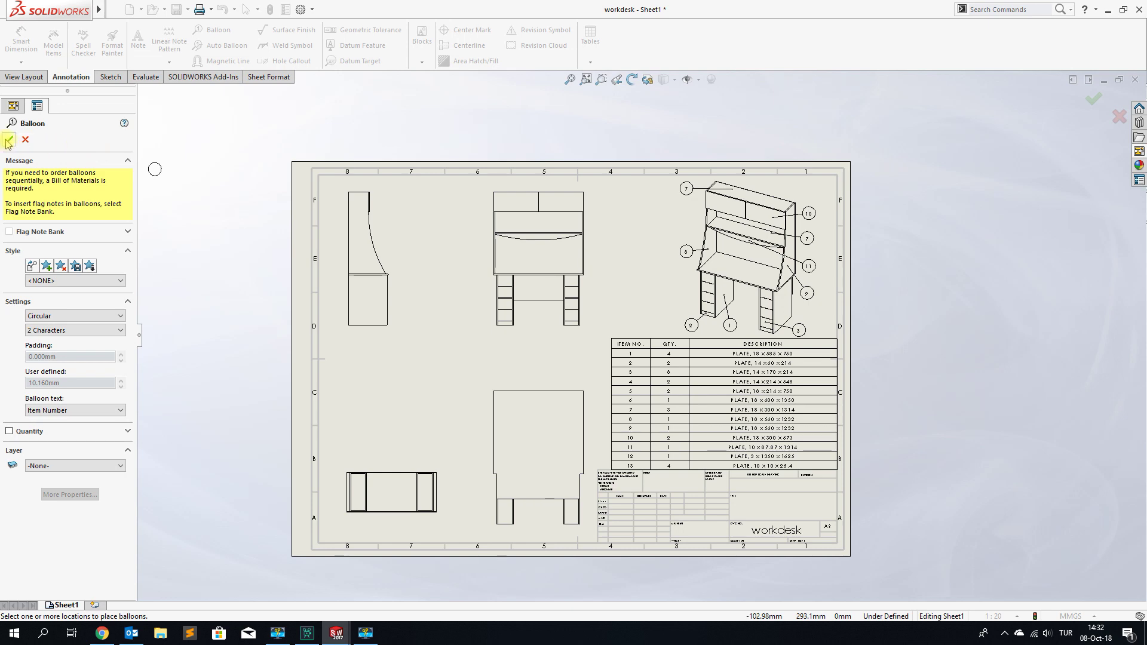
left_click(9, 139)
Add balloon 5 to the lower middle view and balloon 4 to the lower left view.
scroll(456, 520, "down", 1)
scroll(456, 520, "down", 1)
left_click(557, 482)
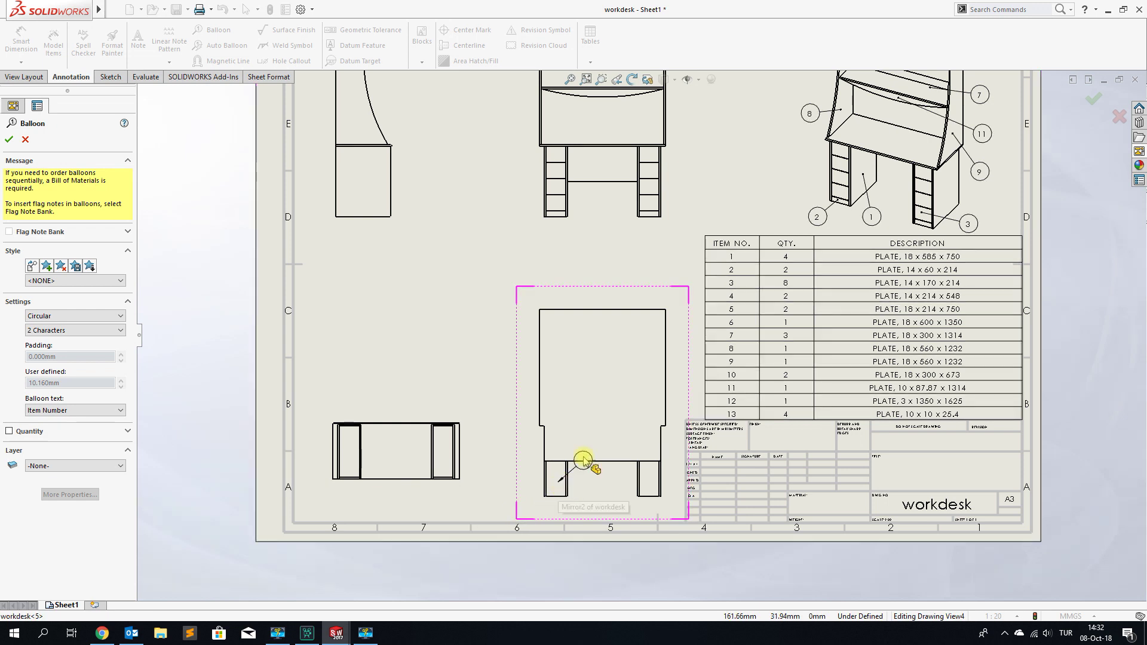
left_click(598, 494)
left_click(347, 455)
left_click(361, 495)
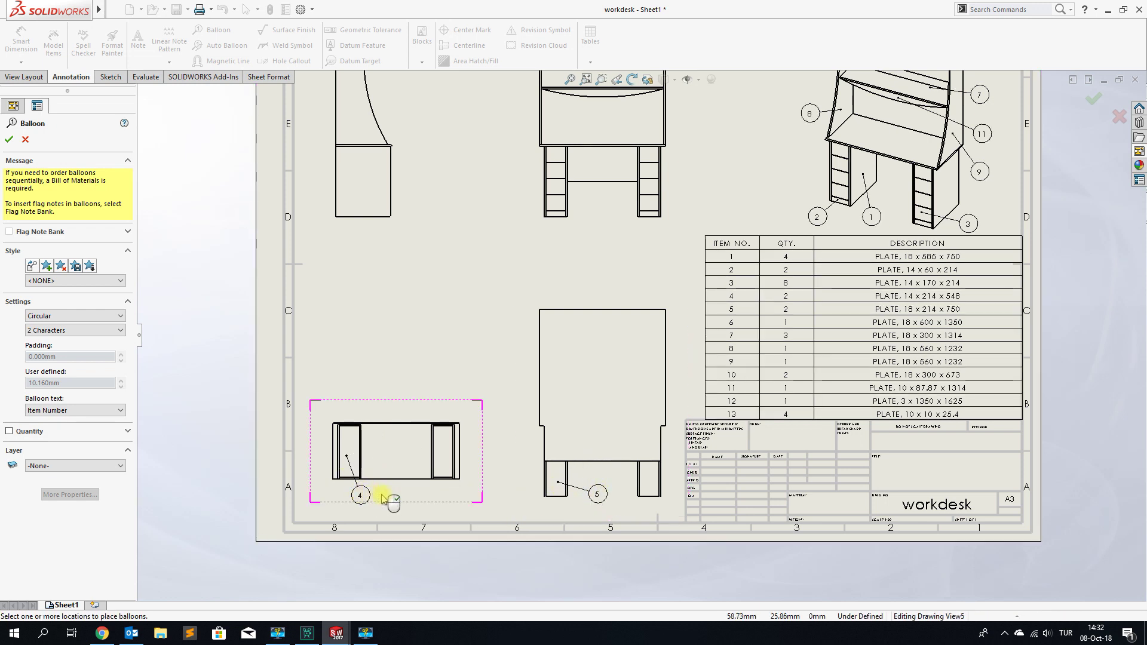
left_click(10, 141)
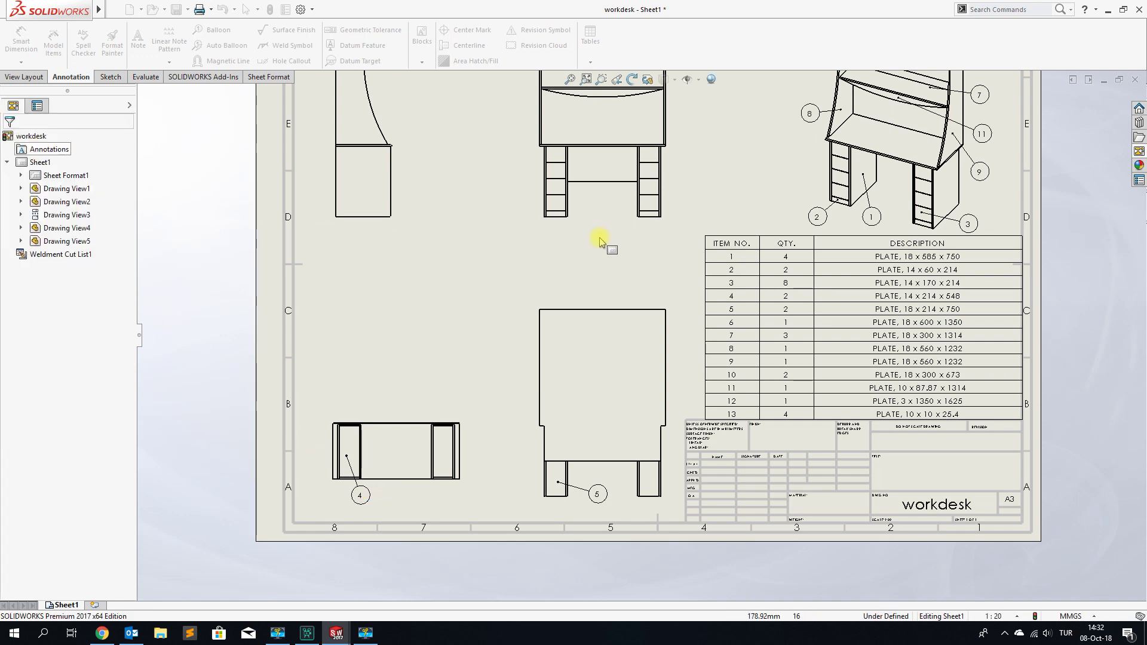
Add balloon 12 on the isometric view's desk top.
scroll(601, 238, "up", 2)
scroll(884, 210, "down", 1)
scroll(889, 212, "down", 1)
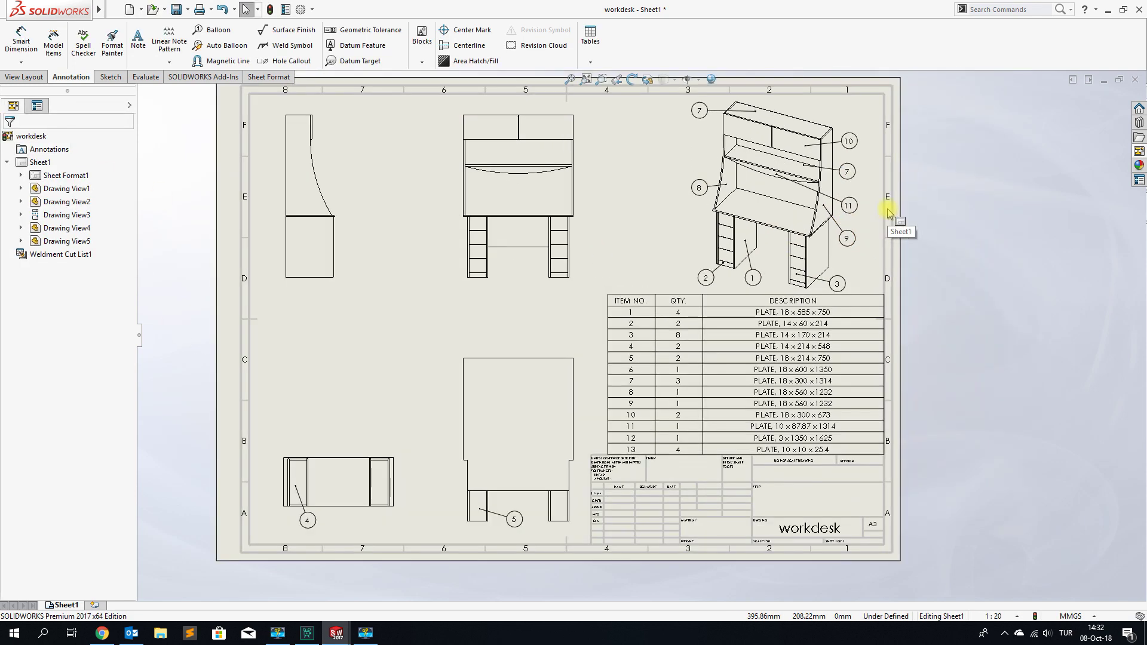
left_click(215, 30)
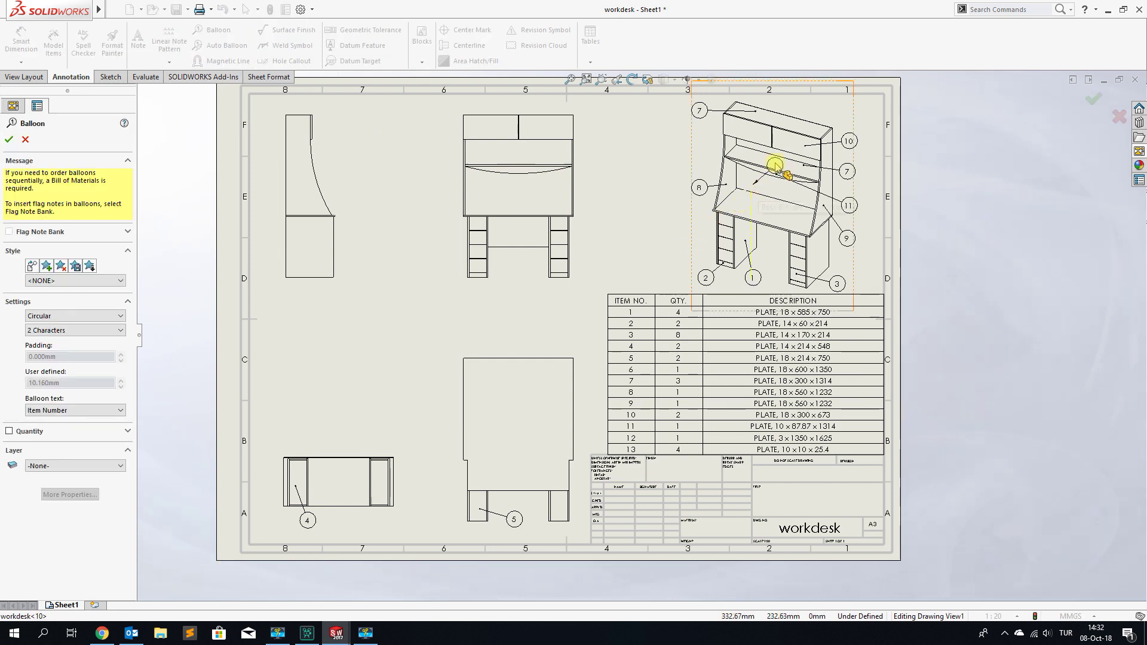
left_click(755, 205)
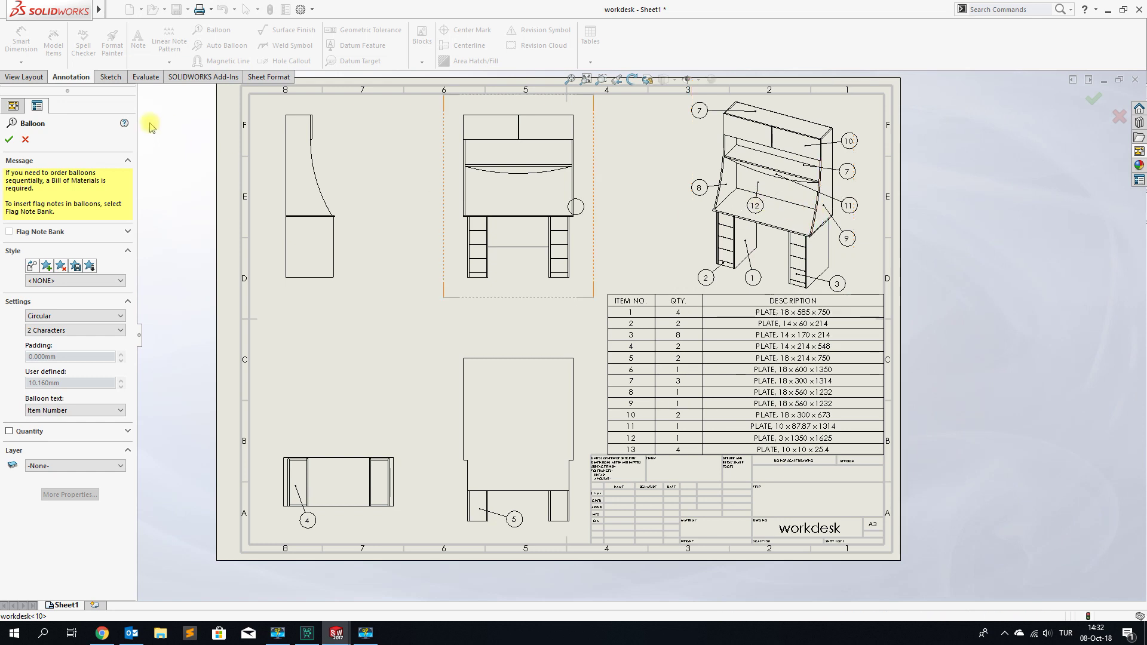
left_click(9, 140)
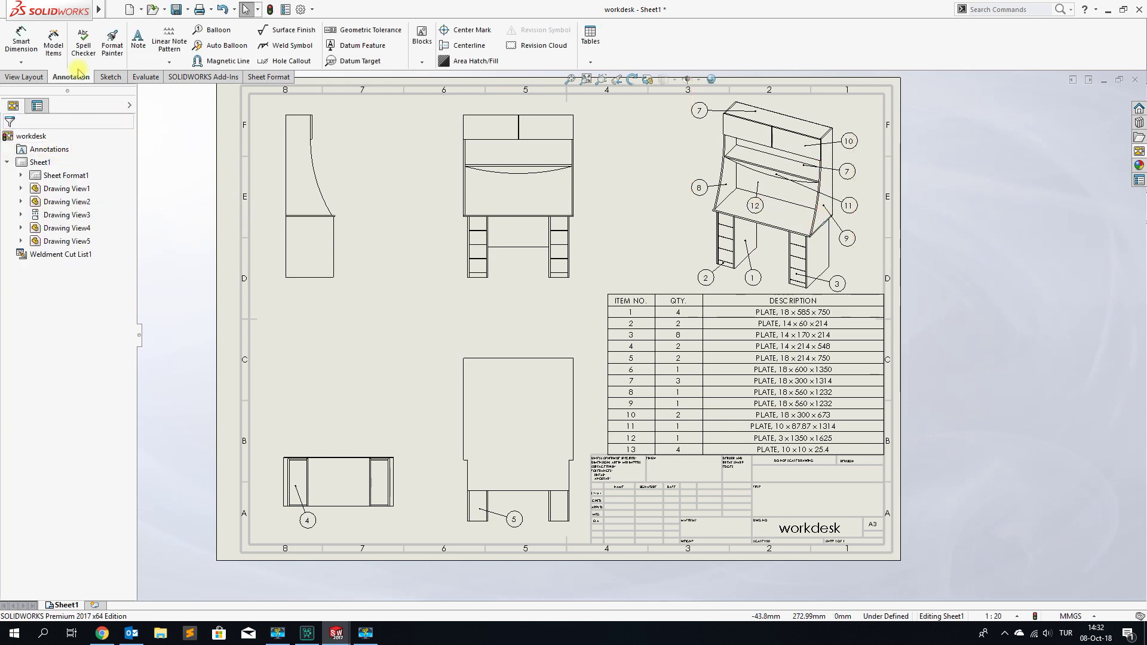
left_click(35, 78)
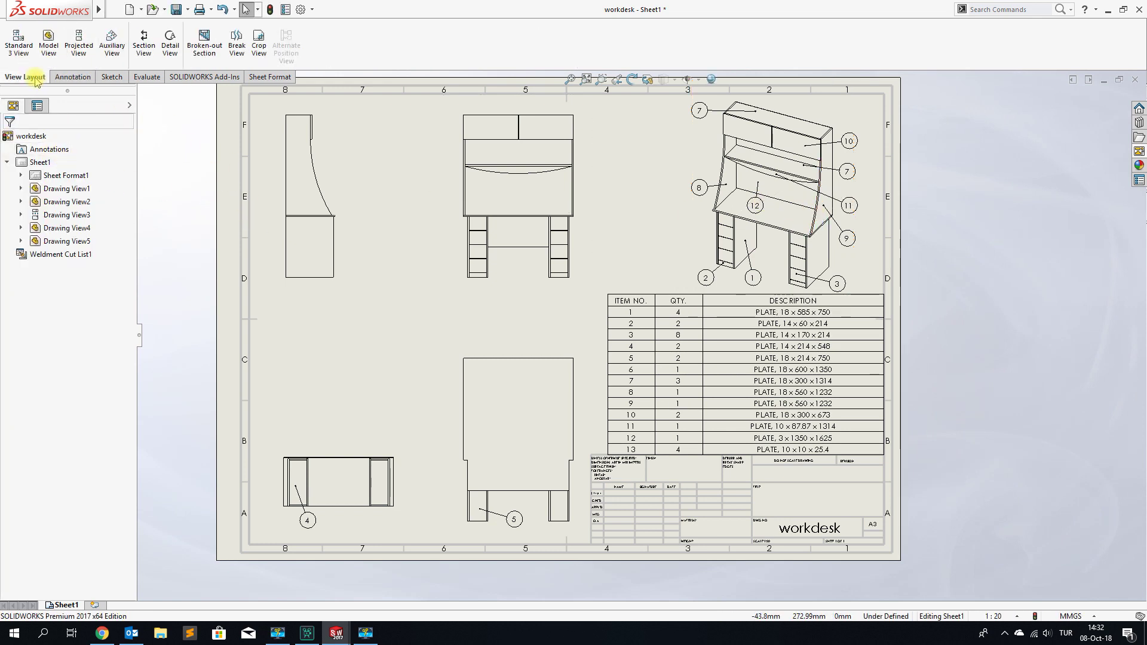
Create detail view A of the side-view joint below the side view, showing hidden lines.
left_click(171, 45)
left_click(310, 215)
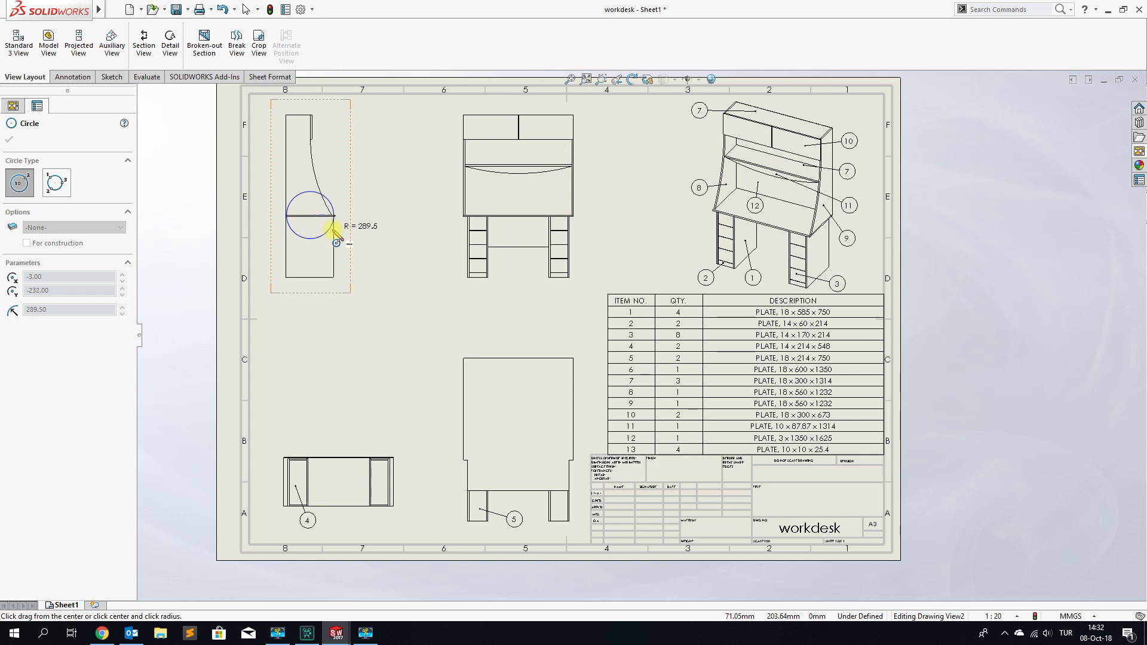
left_click(333, 229)
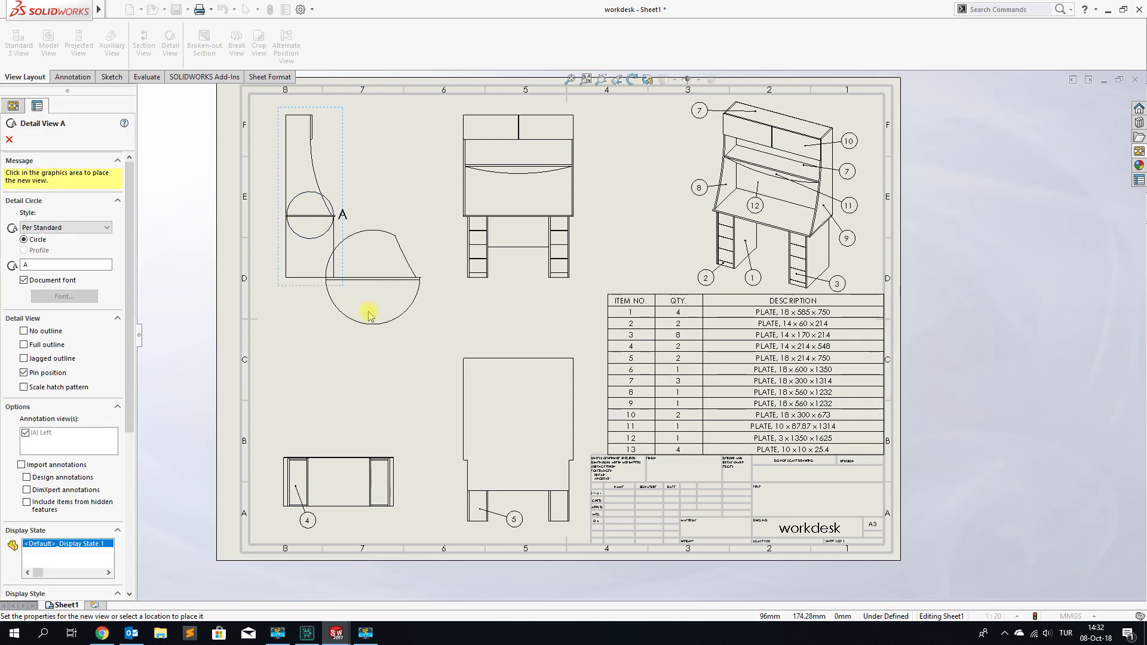
left_click(333, 362)
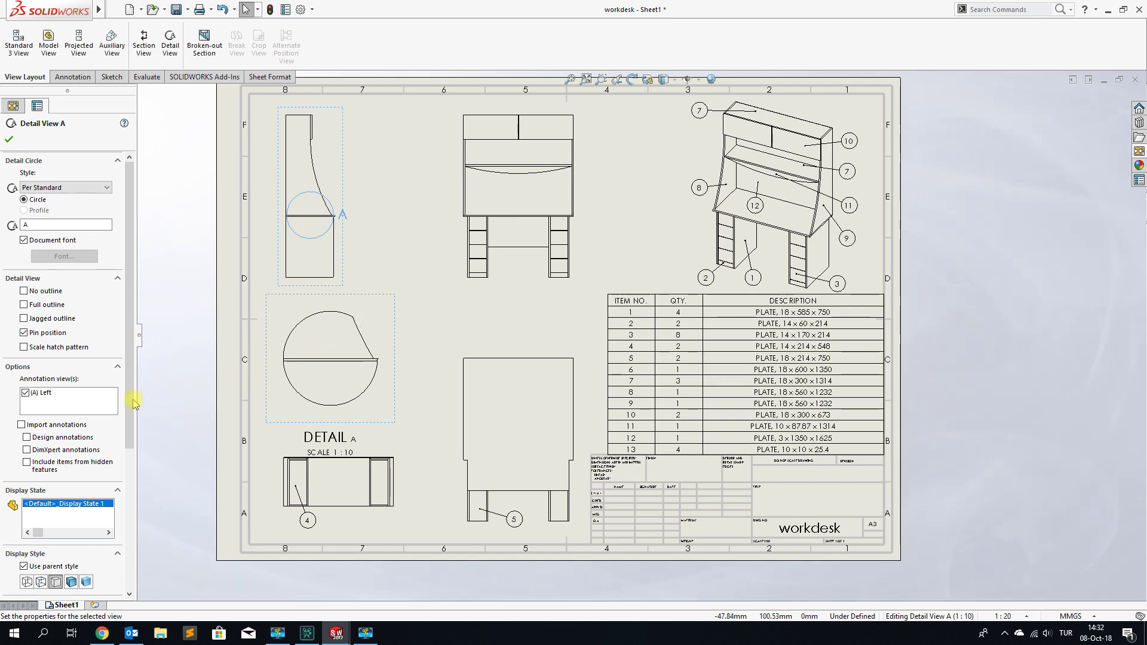
left_click(38, 581)
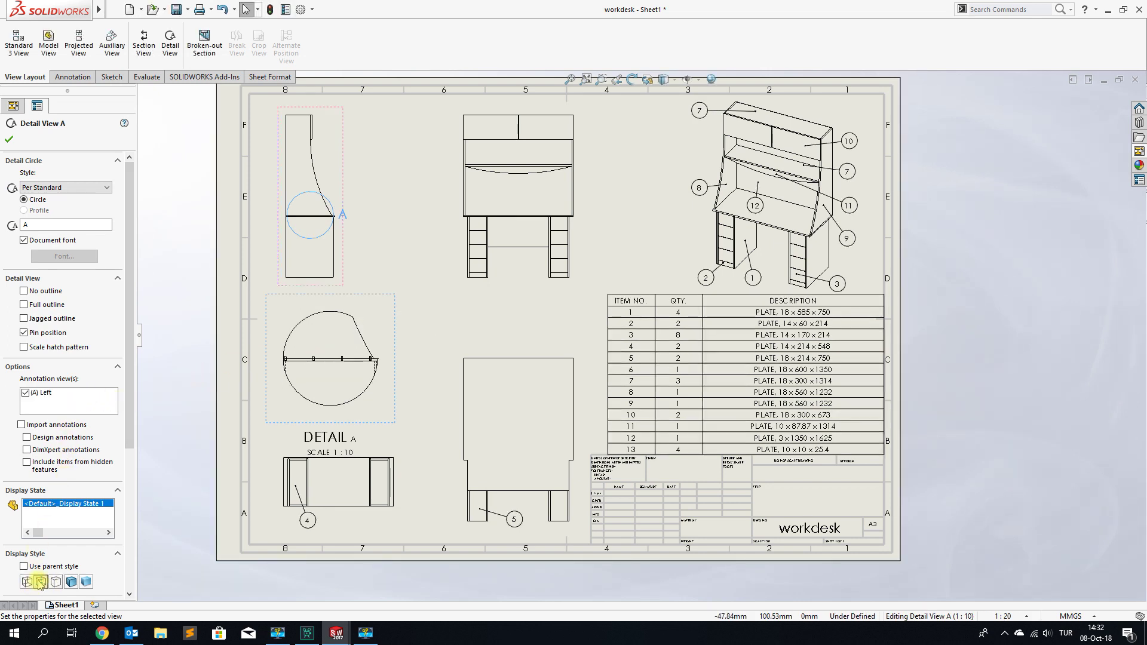
left_click(10, 141)
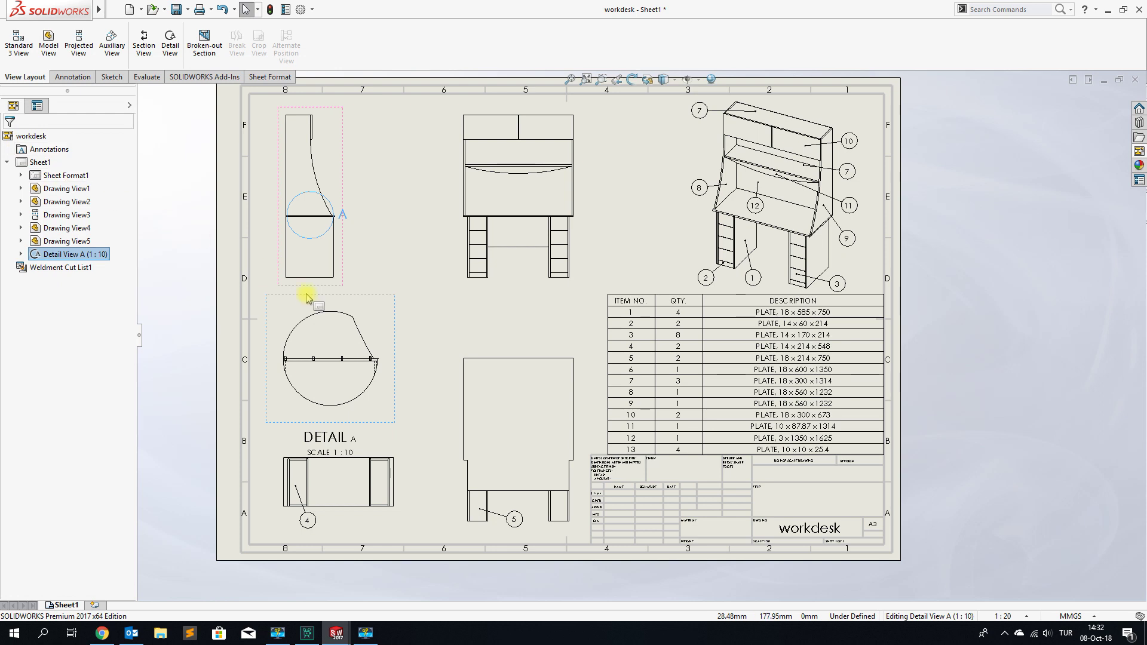
Recheck detail view A's 1:10 properties, confirm, and return to editing Sheet1.
left_click(420, 319)
left_click(390, 297)
left_click(355, 389)
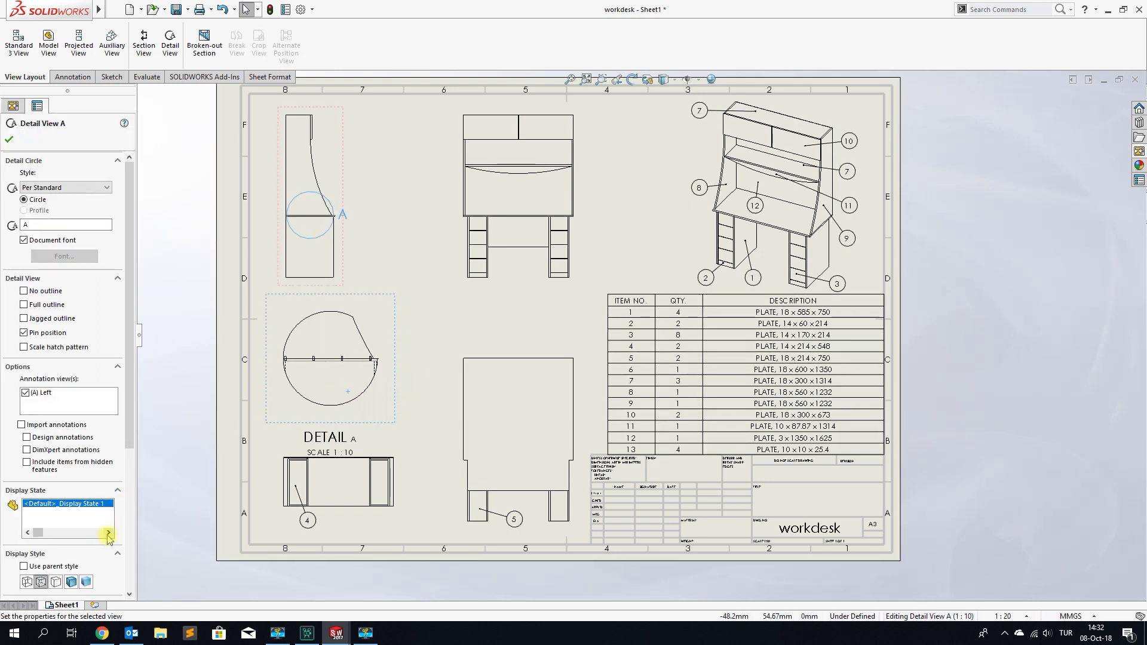
left_click(9, 141)
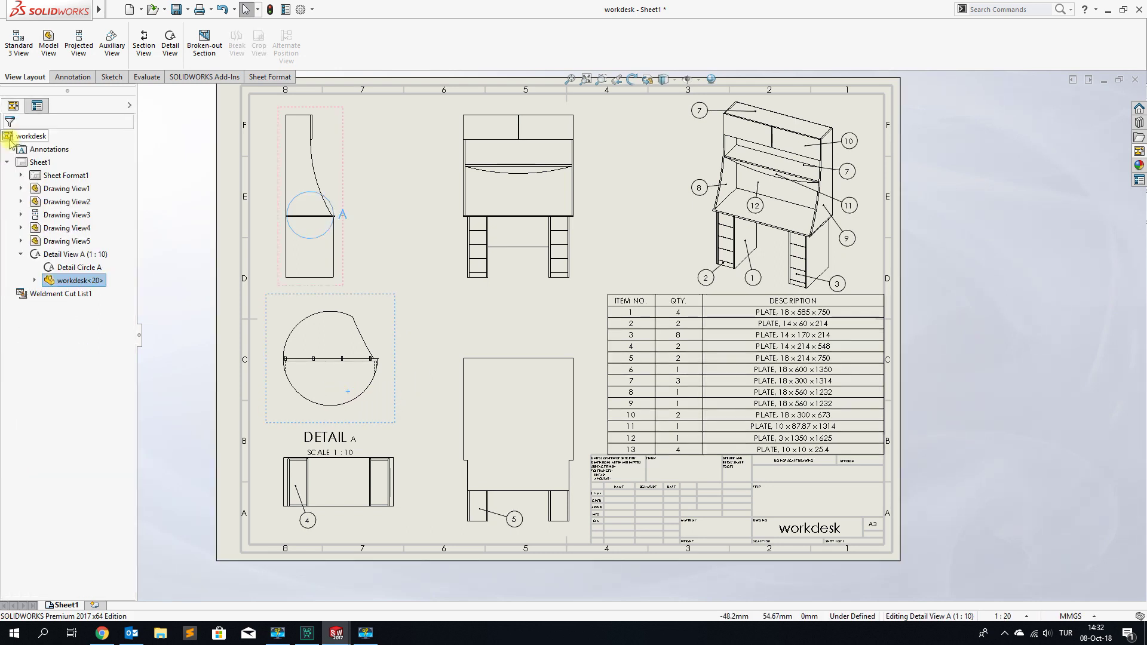
left_click(466, 325)
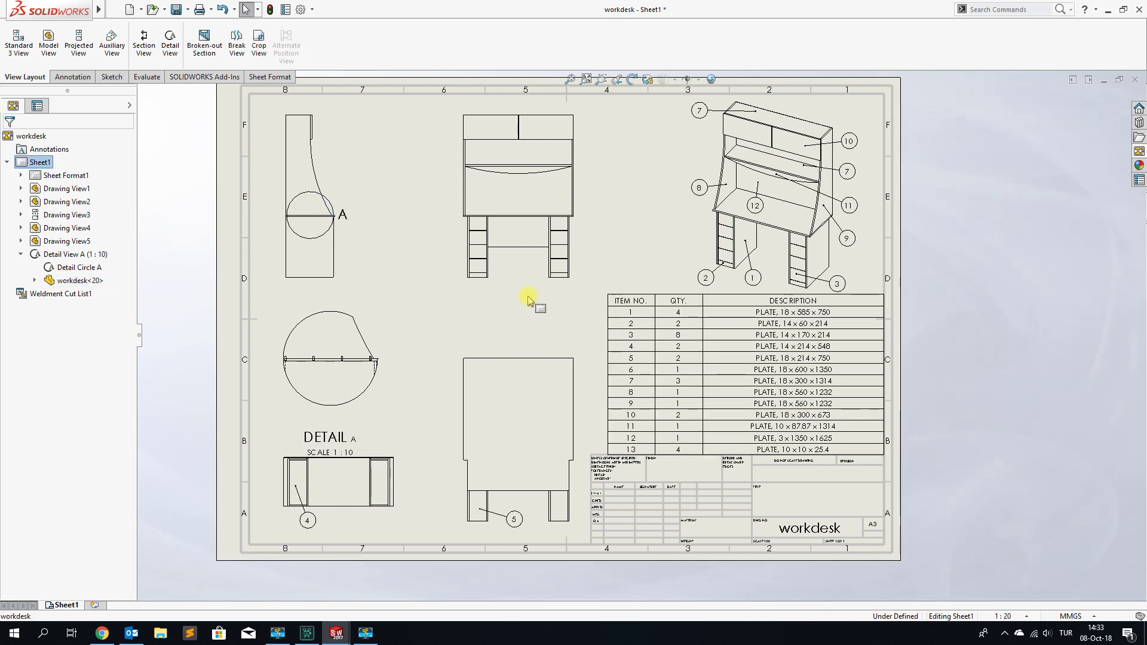
Set the isometric view's display style to Shaded With Edges.
left_click(776, 272)
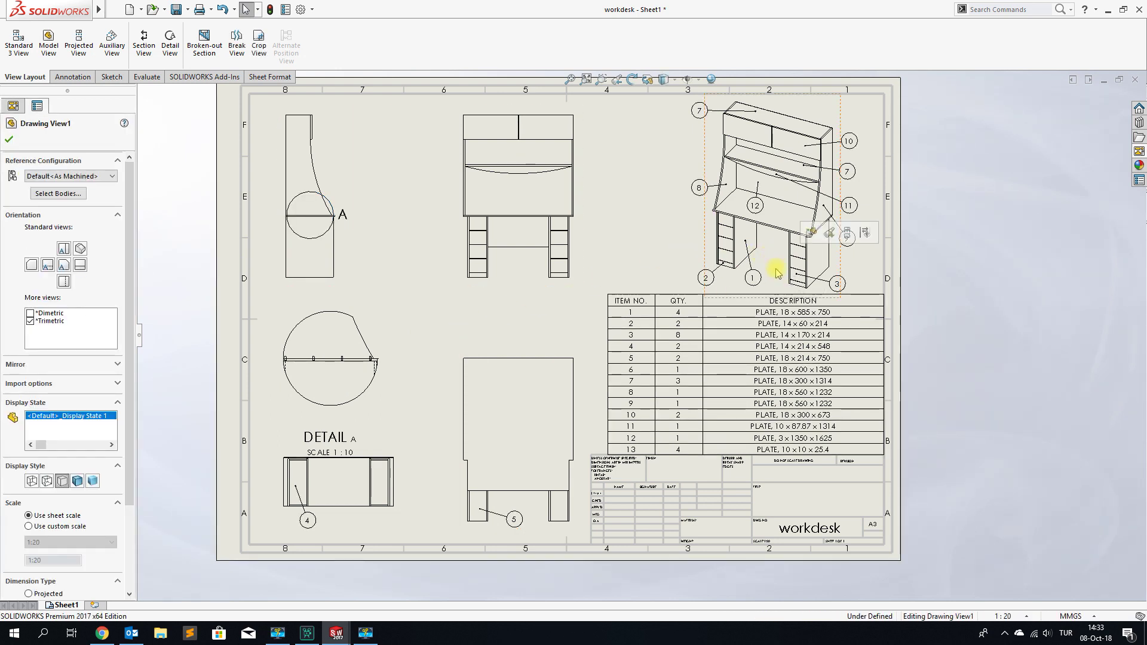
left_click(77, 481)
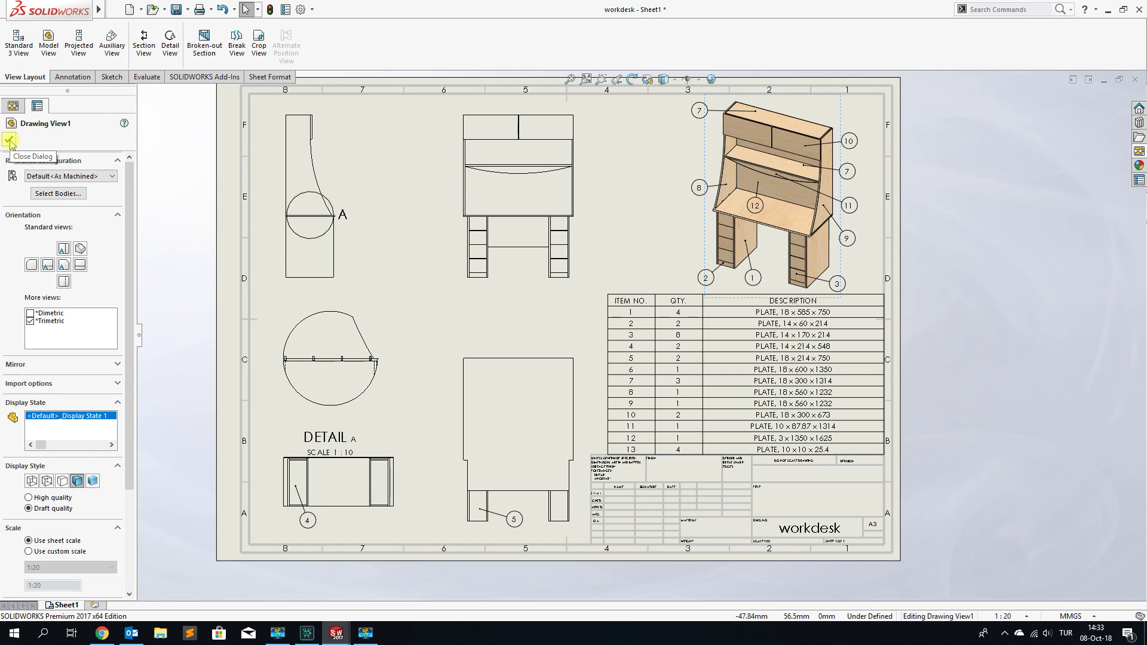
left_click(9, 140)
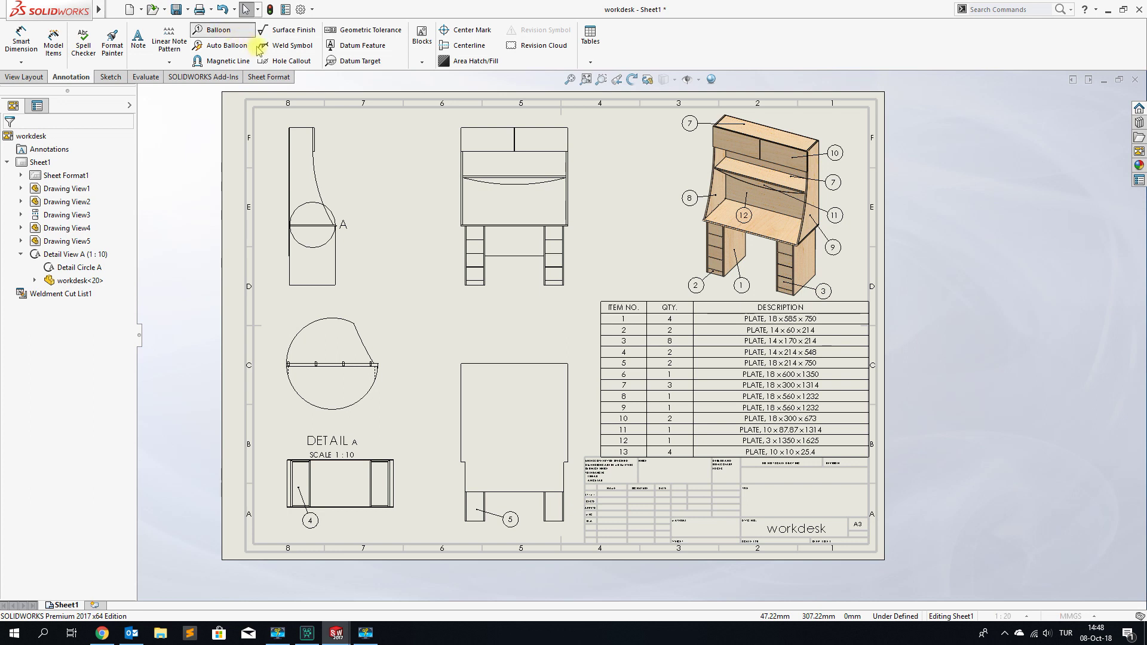
Add balloon 6 pointing at the desk top in the isometric view.
left_click(216, 30)
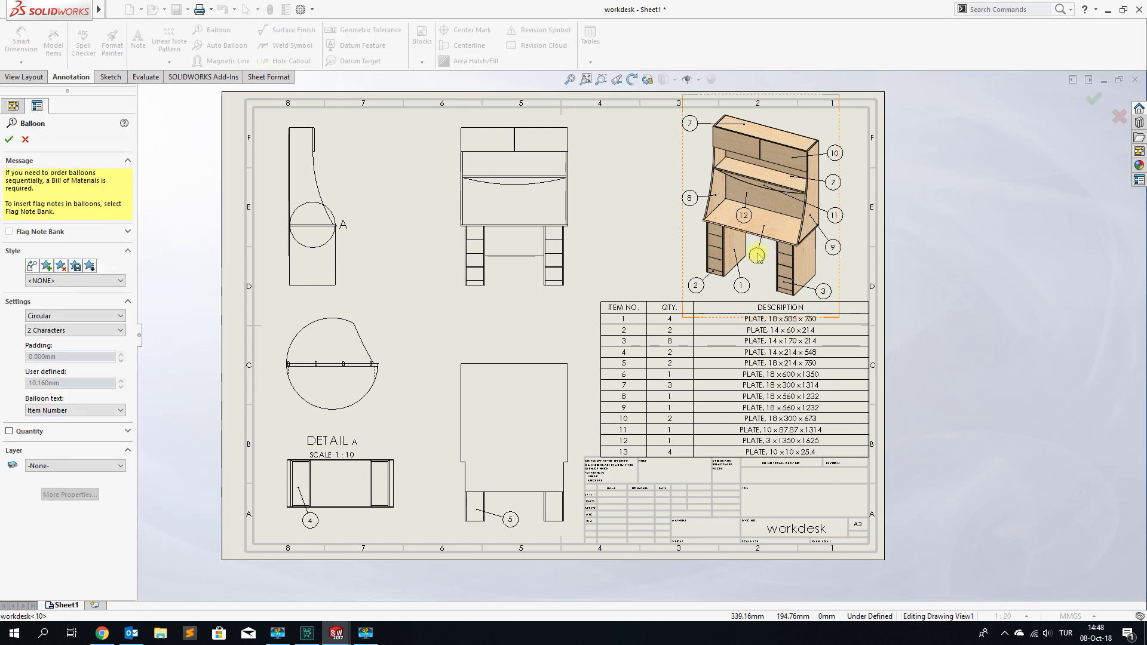
left_click(776, 232)
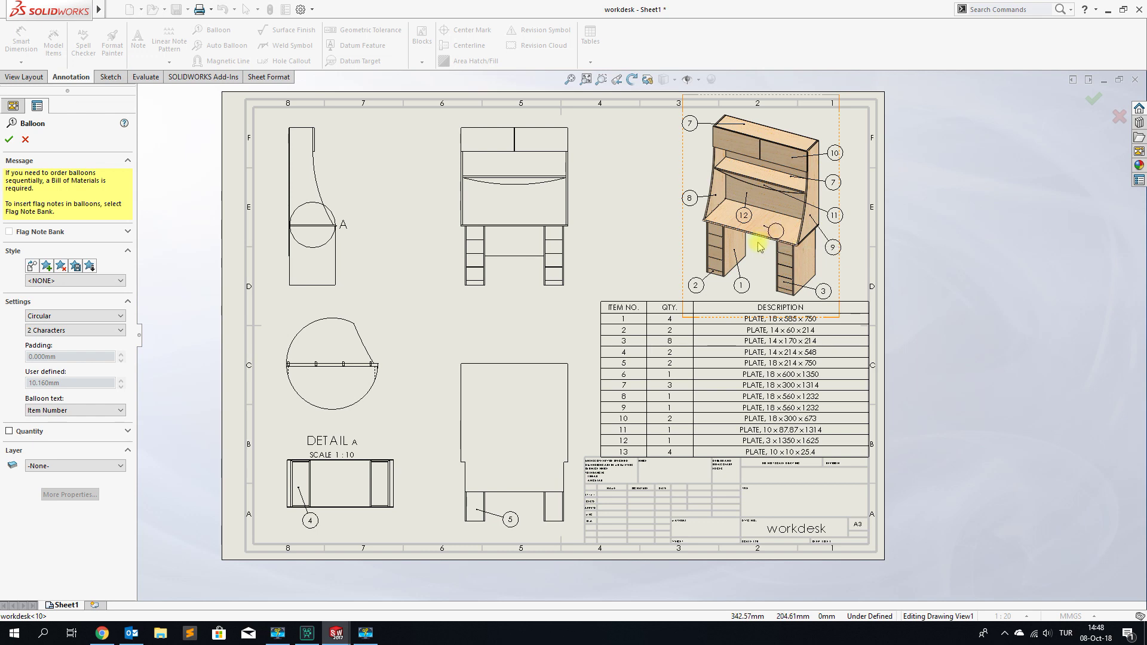
left_click(756, 246)
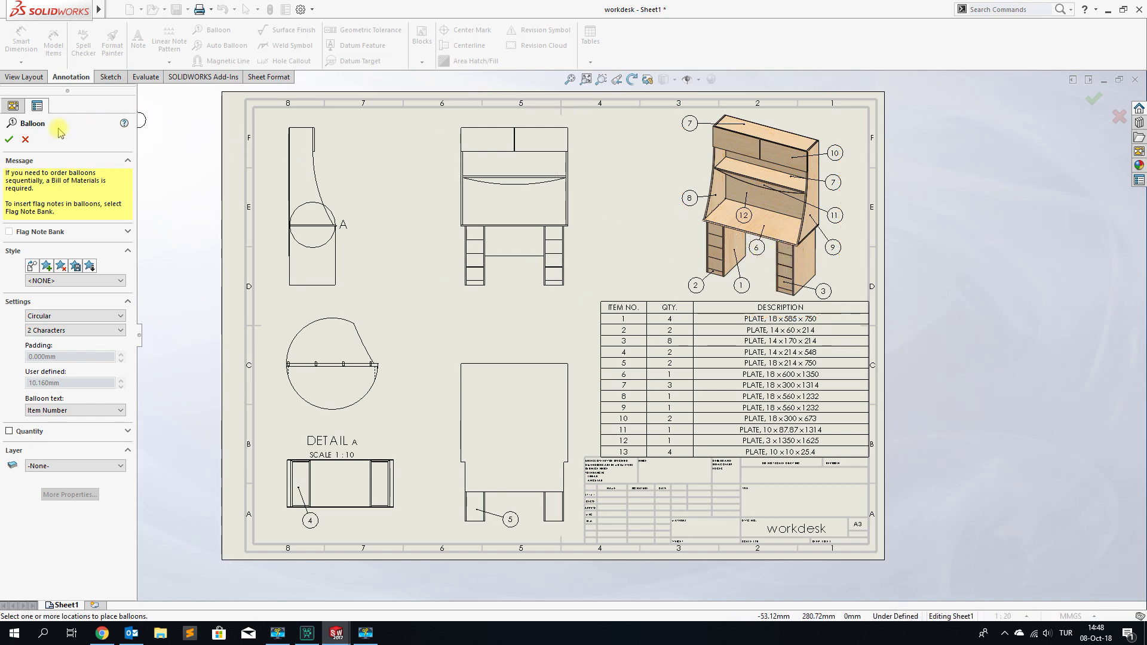
left_click(11, 142)
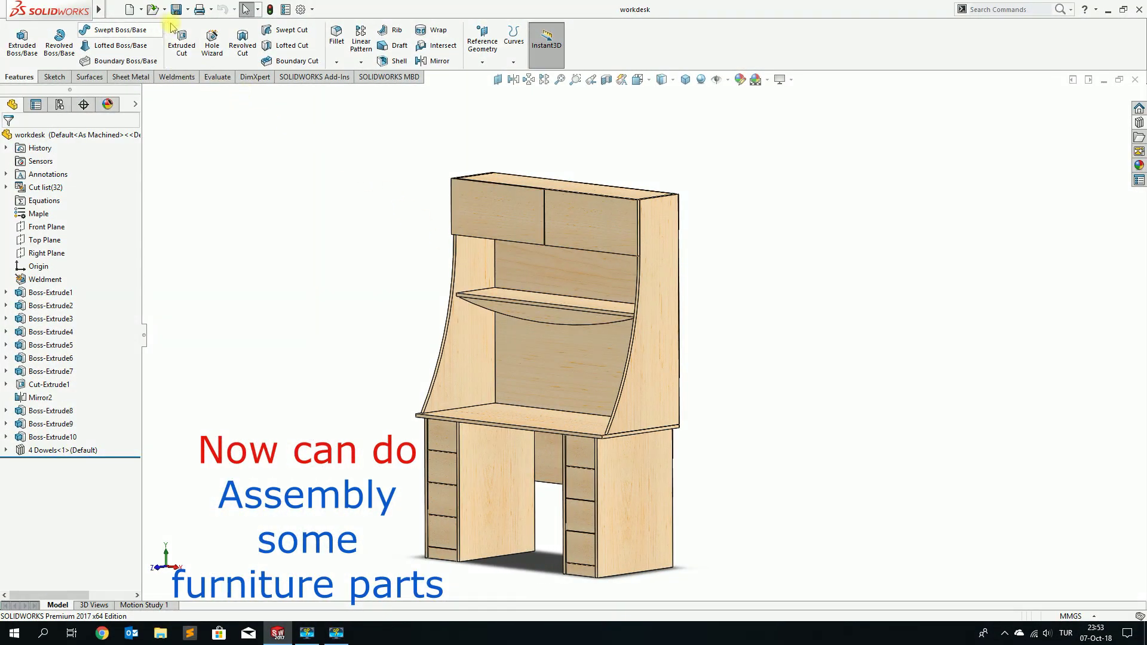
Make a new assembly from the workdesk part and place the workdesk in it.
left_click(189, 10)
left_click(141, 9)
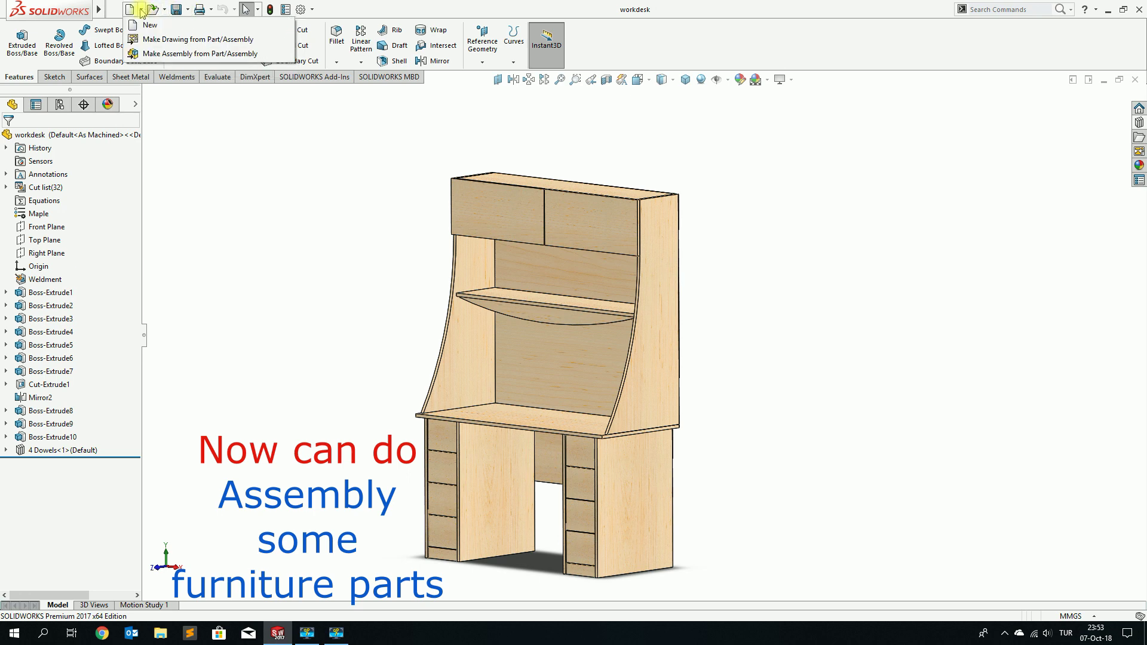
left_click(154, 55)
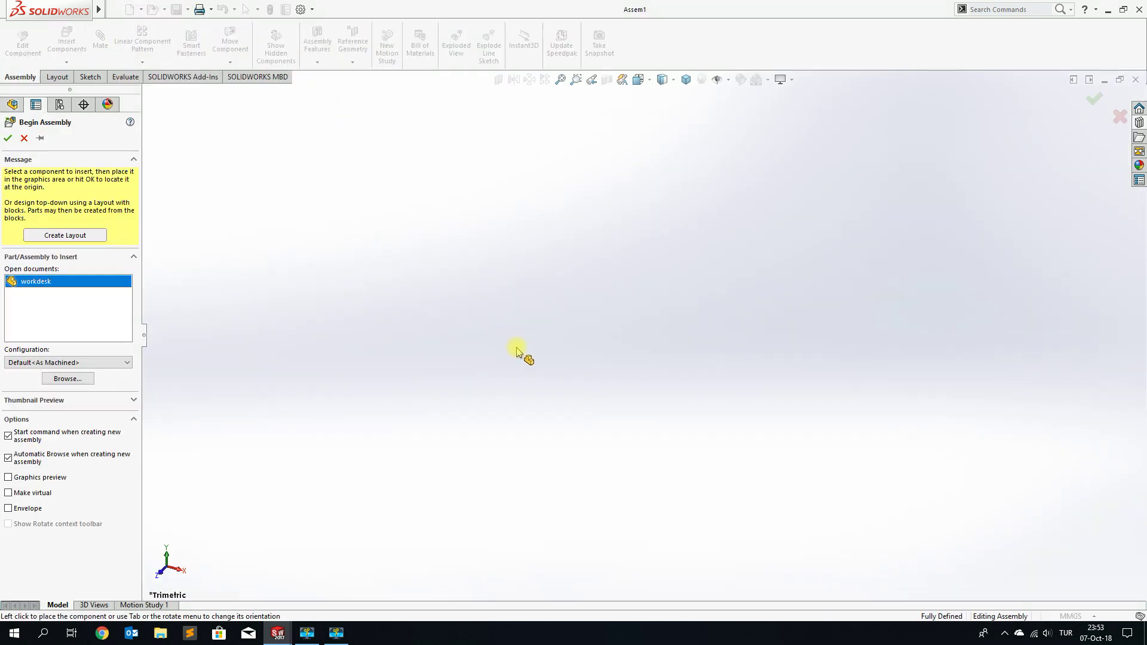
left_click(593, 389)
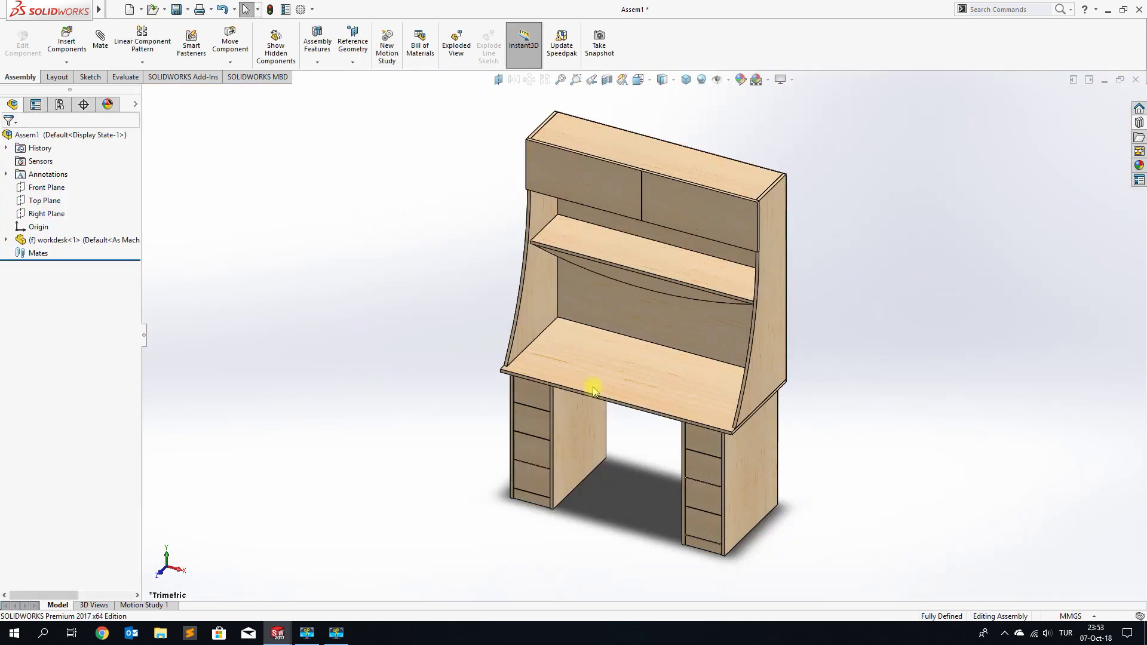
mouse_move(735, 293)
middle_mouse_down()
mouse_move(683, 287)
mouse_move(661, 256)
mouse_move(669, 247)
middle_mouse_up()
Apply the Plain White scene and browse for another component to insert.
left_click(768, 79)
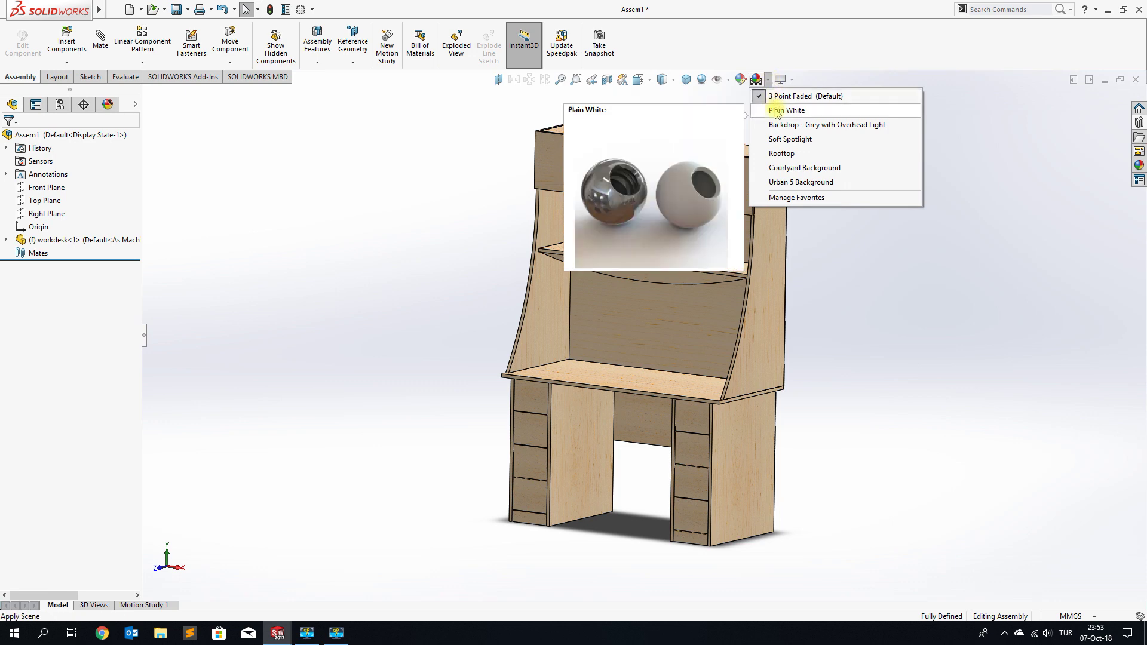
left_click(783, 108)
scroll(776, 173, "down", 1)
scroll(756, 184, "down", 1)
scroll(717, 175, "down", 1)
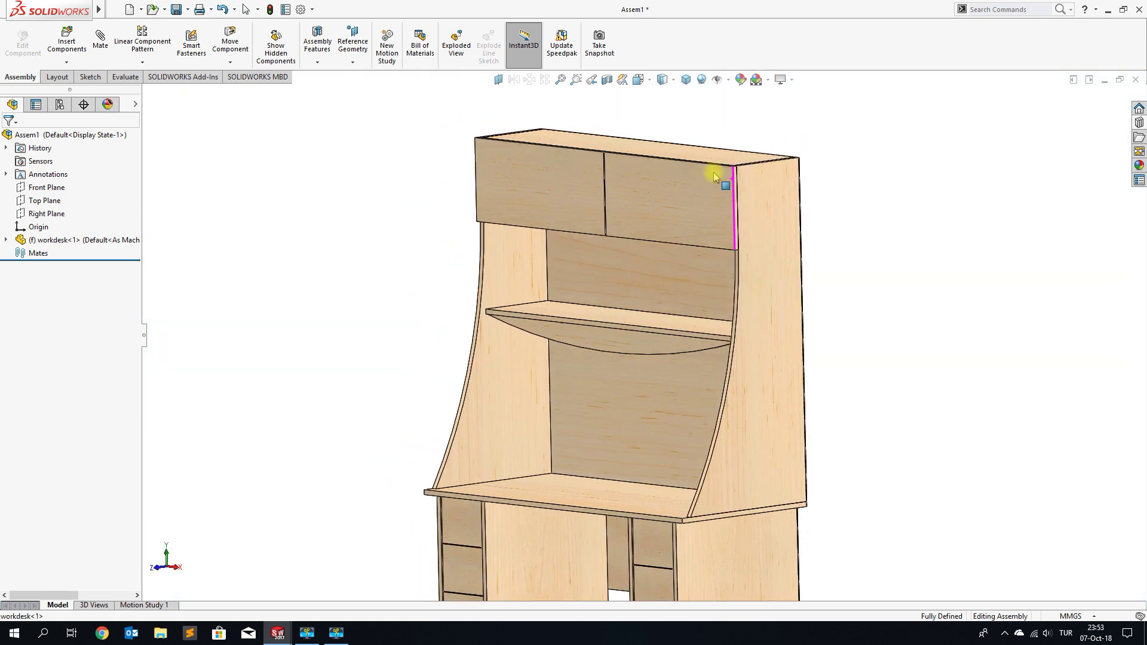
scroll(730, 238, "up", 2)
scroll(710, 311, "up", 2)
middle_click_drag(696, 378, 712, 385)
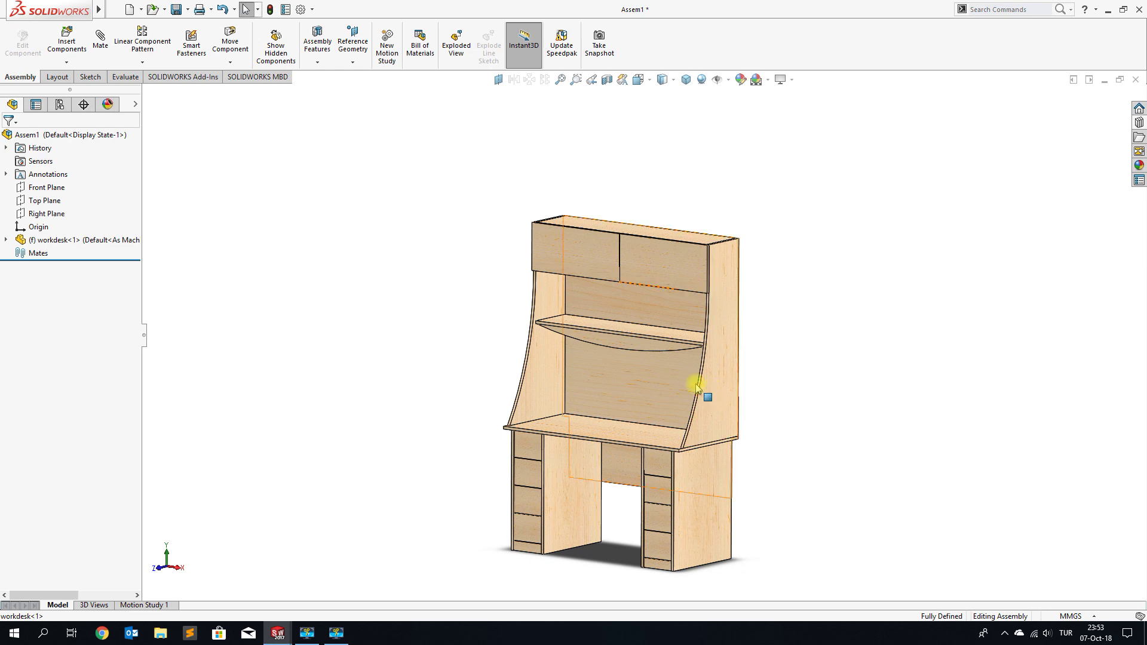
left_click(79, 56)
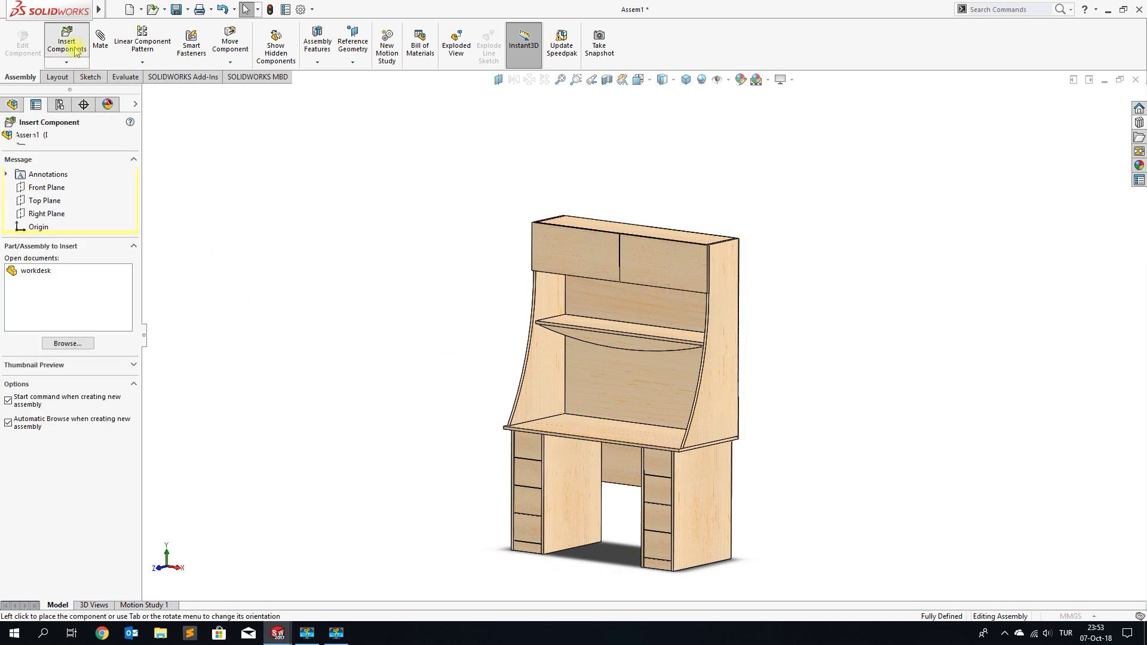
left_click(68, 343)
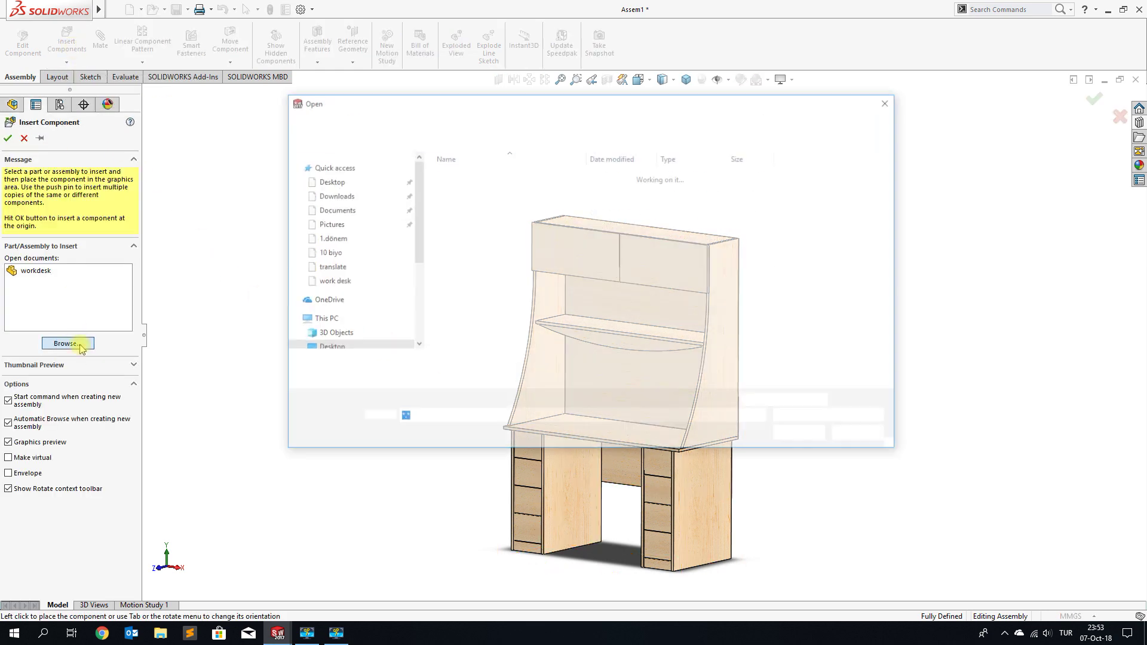
Insert the handle part rotated 90° beside the desk's left drawers and select its end face.
left_click(457, 225)
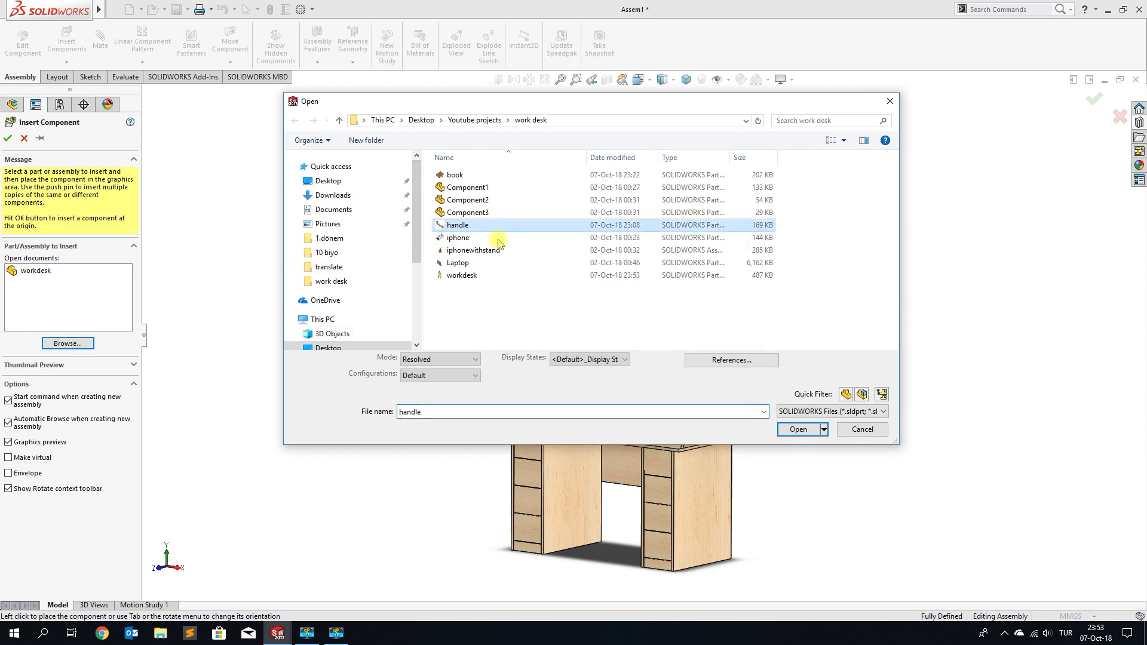
left_click(798, 435)
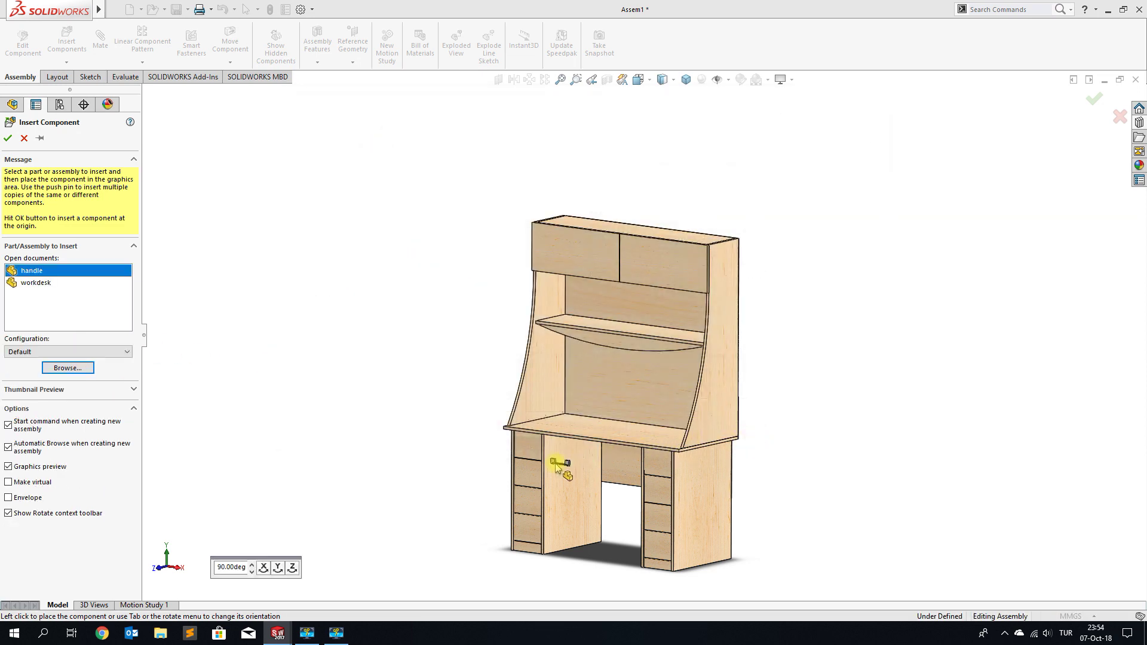
scroll(538, 451, "down", 3)
scroll(521, 424, "down", 2)
scroll(520, 411, "down", 2)
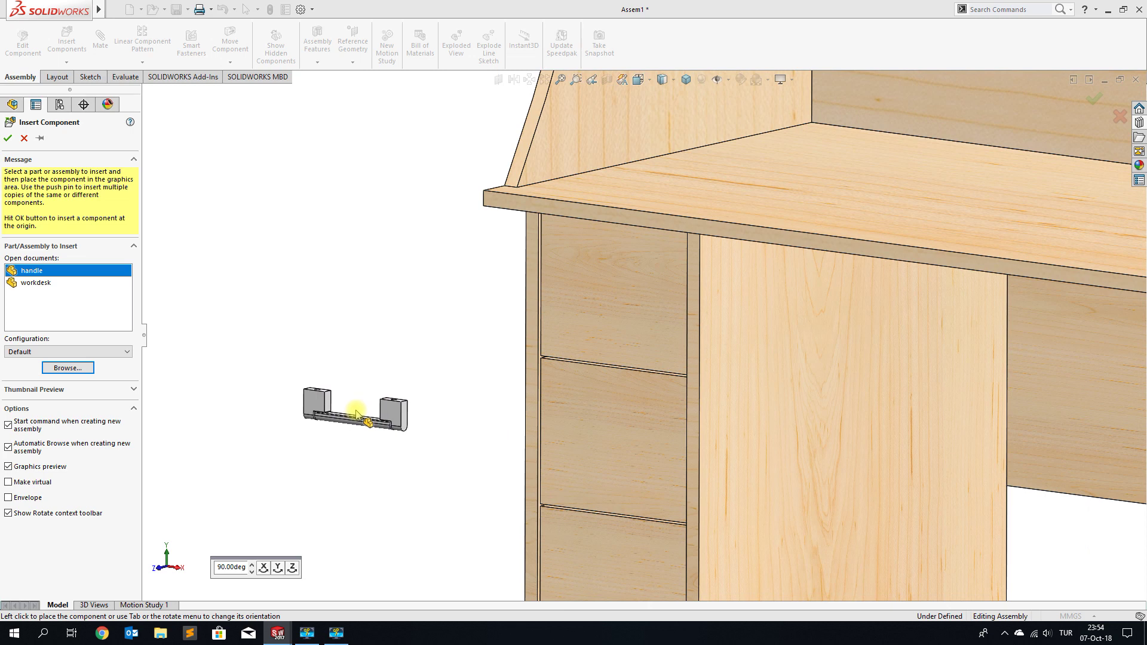
left_click(262, 567)
left_click(263, 567)
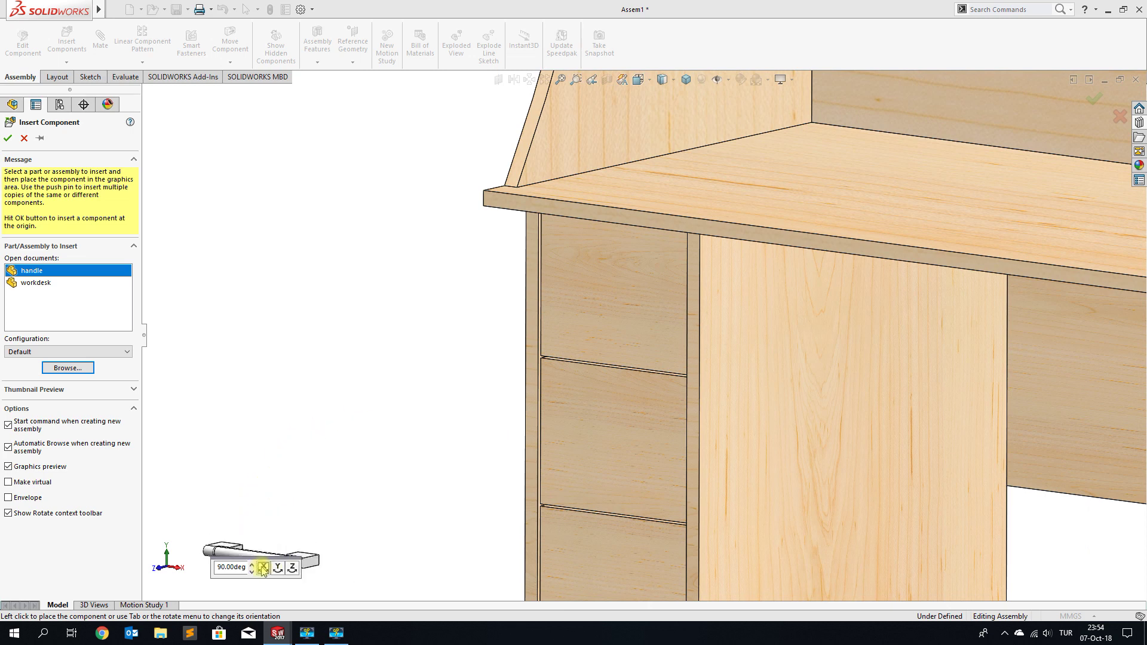
left_click(332, 353)
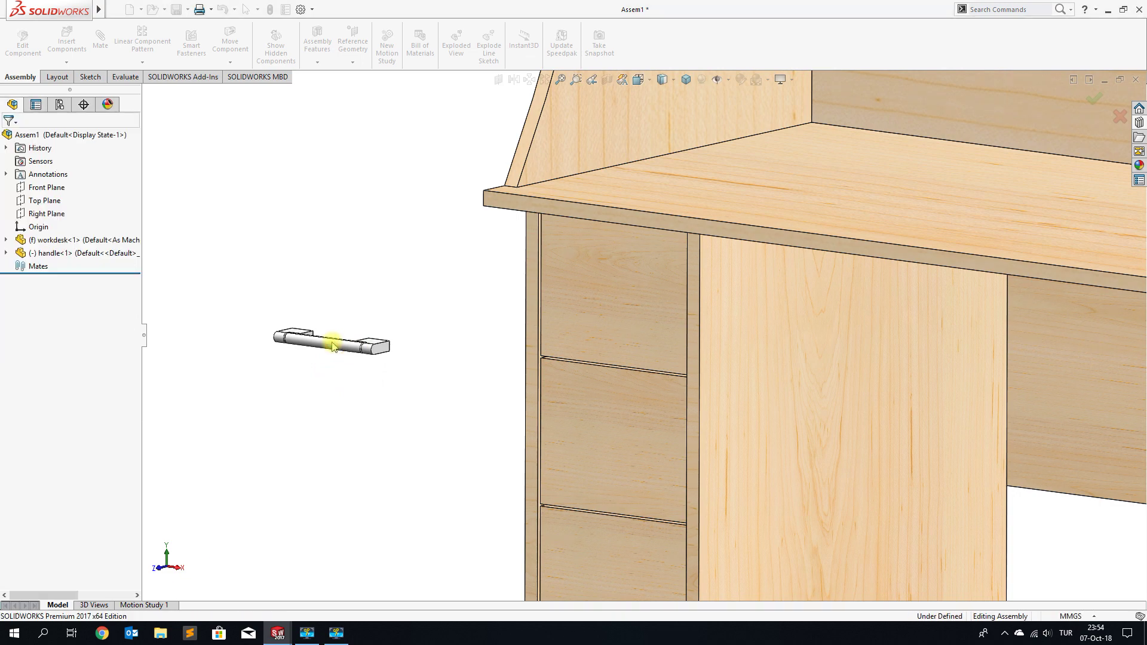
scroll(394, 359, "down", 3)
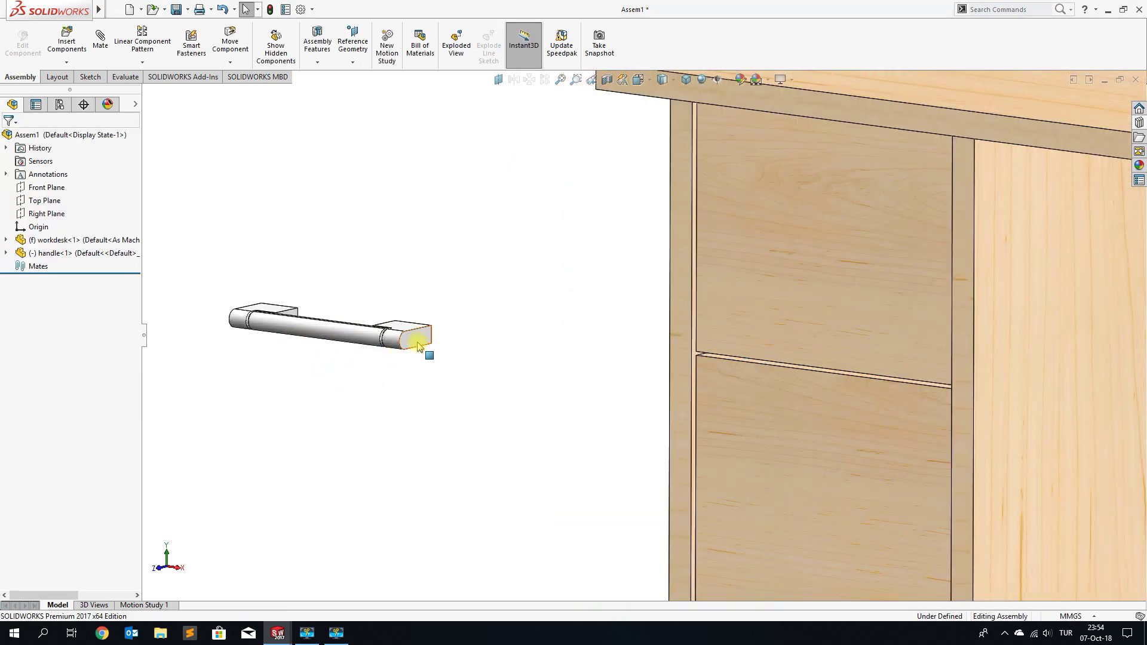
left_click(418, 347)
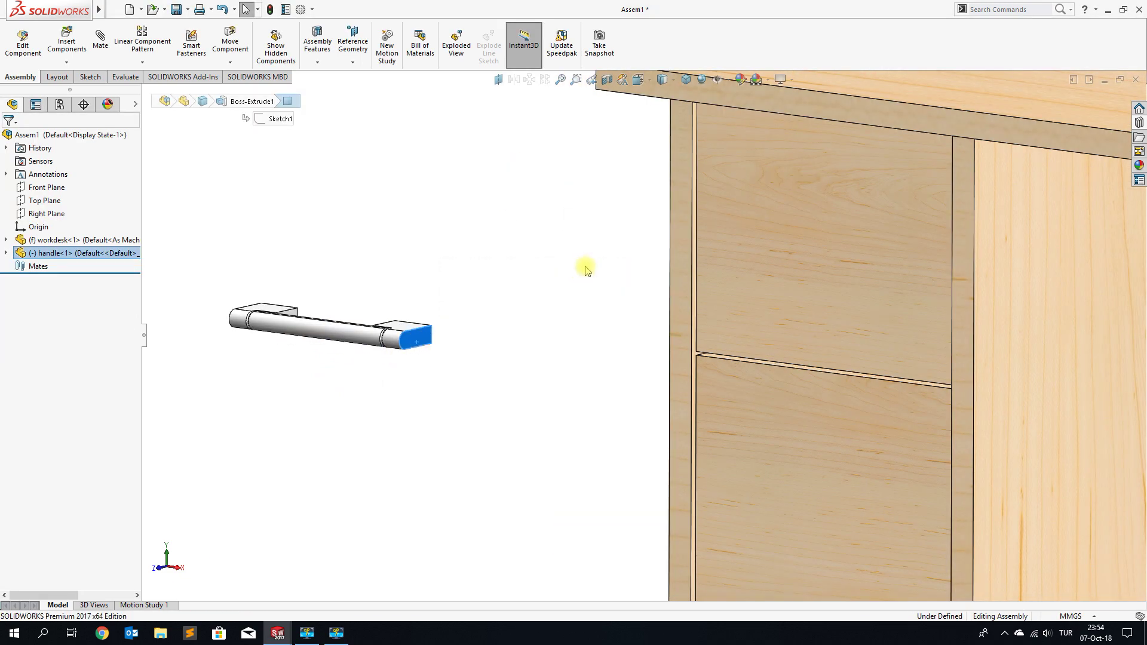
Start a Width mate using the handle's two end faces as width references.
key("m")
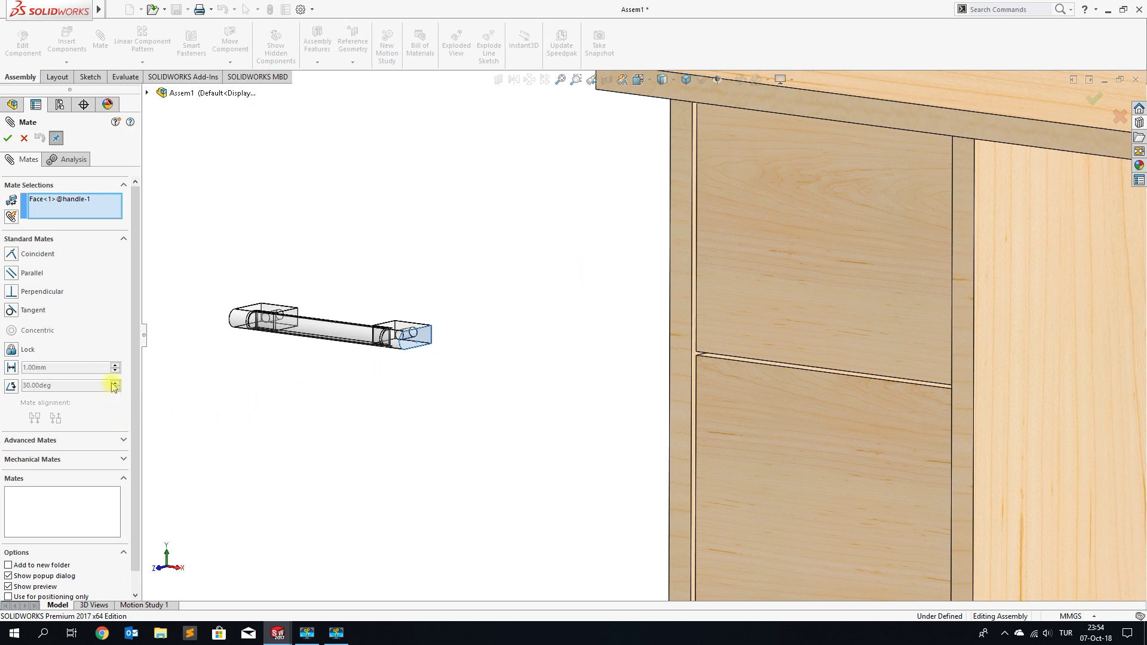
left_click(122, 441)
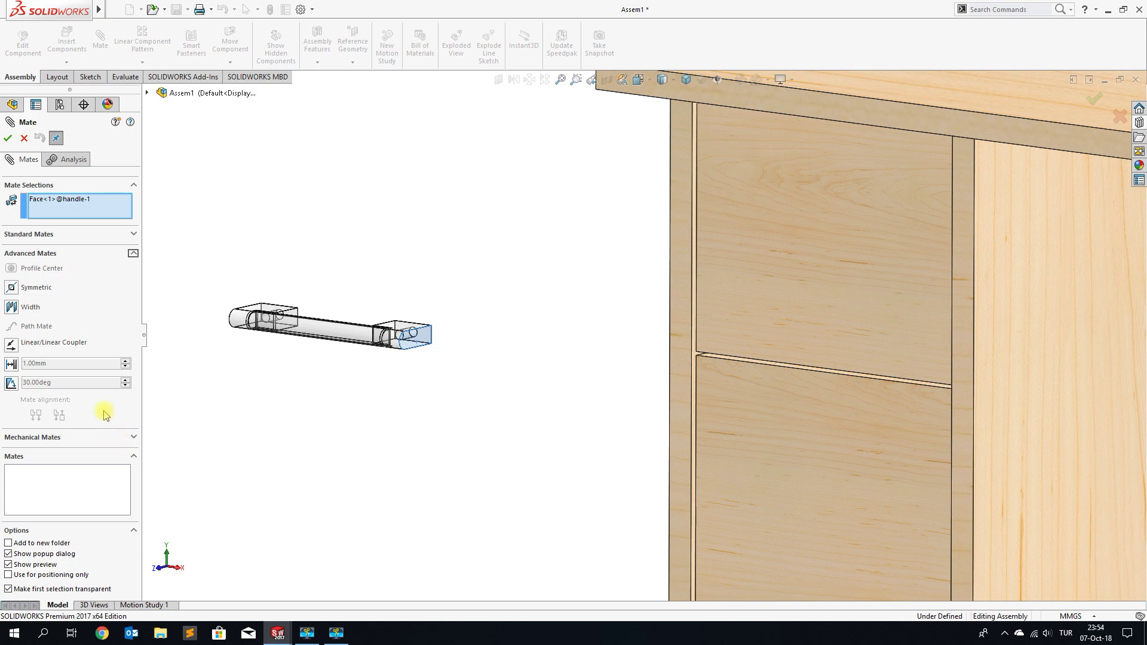
left_click(12, 307)
mouse_move(299, 343)
middle_mouse_down()
mouse_move(384, 363)
mouse_move(205, 317)
mouse_move(328, 376)
middle_mouse_up()
left_click(206, 316)
scroll(556, 366, "up", 5)
middle_click_drag(556, 366, 538, 358)
scroll(512, 350, "down", 2)
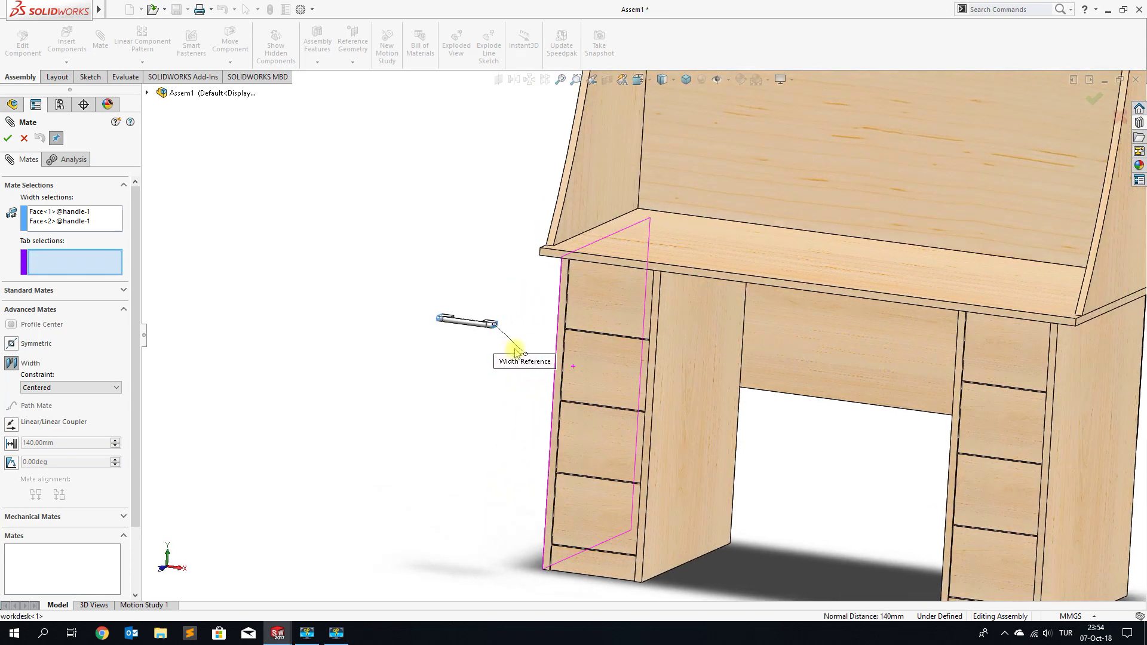
scroll(594, 296, "down", 4)
scroll(594, 296, "down", 2)
scroll(554, 302, "down", 2)
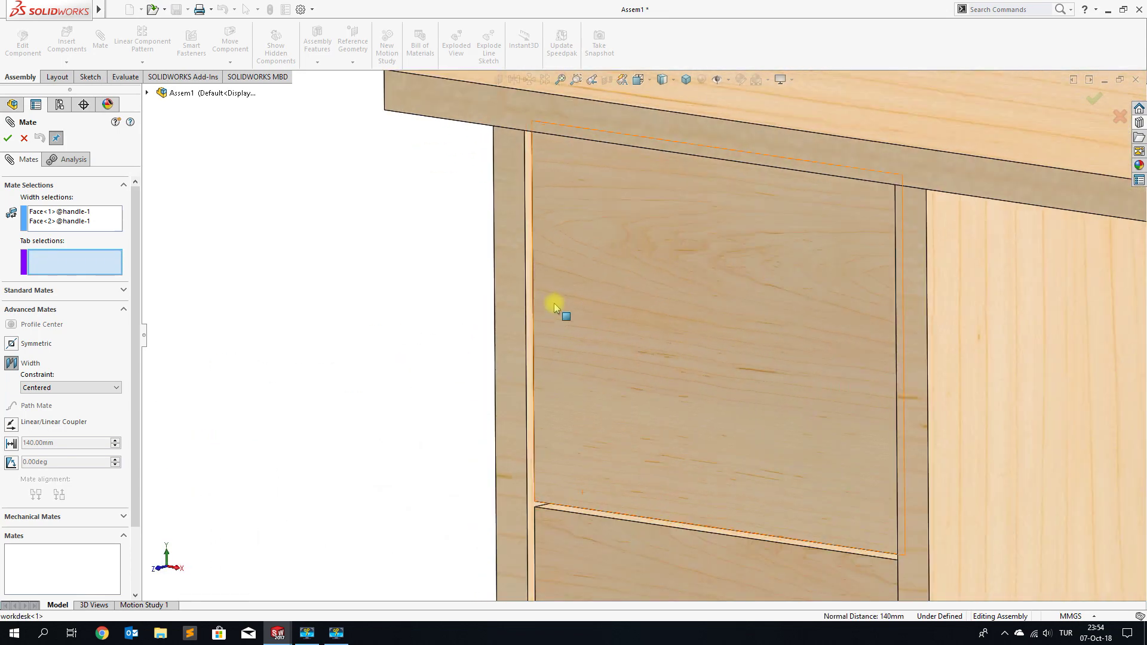
scroll(546, 299, "down", 3)
Pick the two drawer-side faces as centred tab references and accept the Width1 mate.
left_click(525, 297)
scroll(606, 313, "up", 2)
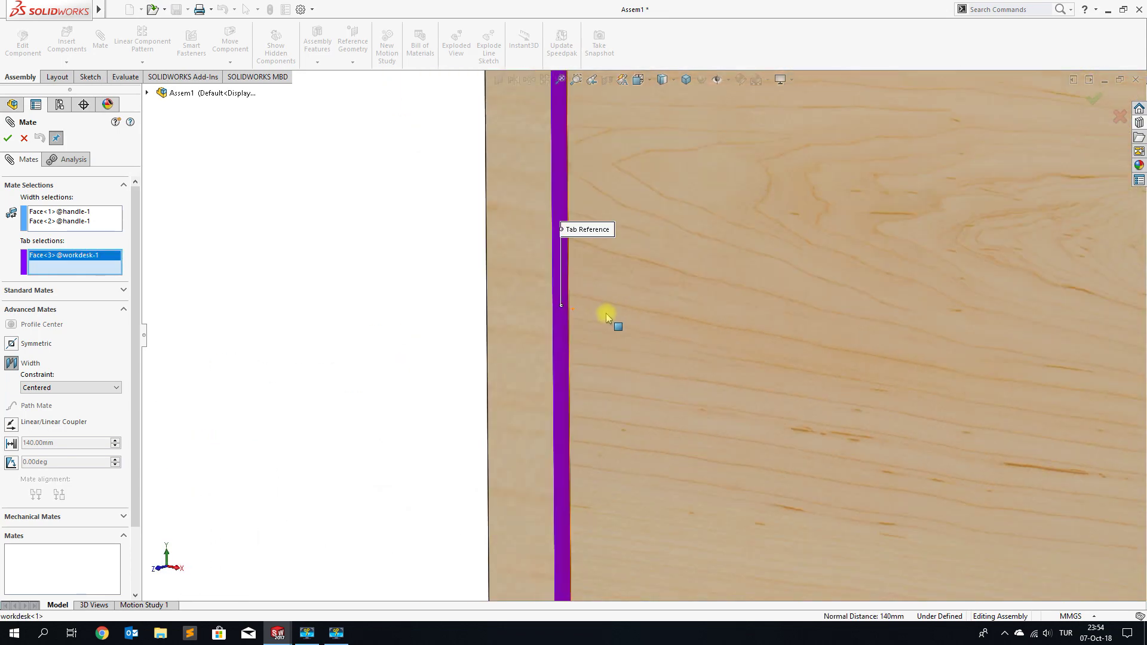
scroll(686, 351, "up", 3)
scroll(686, 351, "up", 2)
mouse_move(727, 376)
middle_mouse_down()
mouse_move(836, 392)
mouse_move(807, 374)
middle_mouse_up()
scroll(806, 375, "down", 3)
scroll(680, 307, "down", 1)
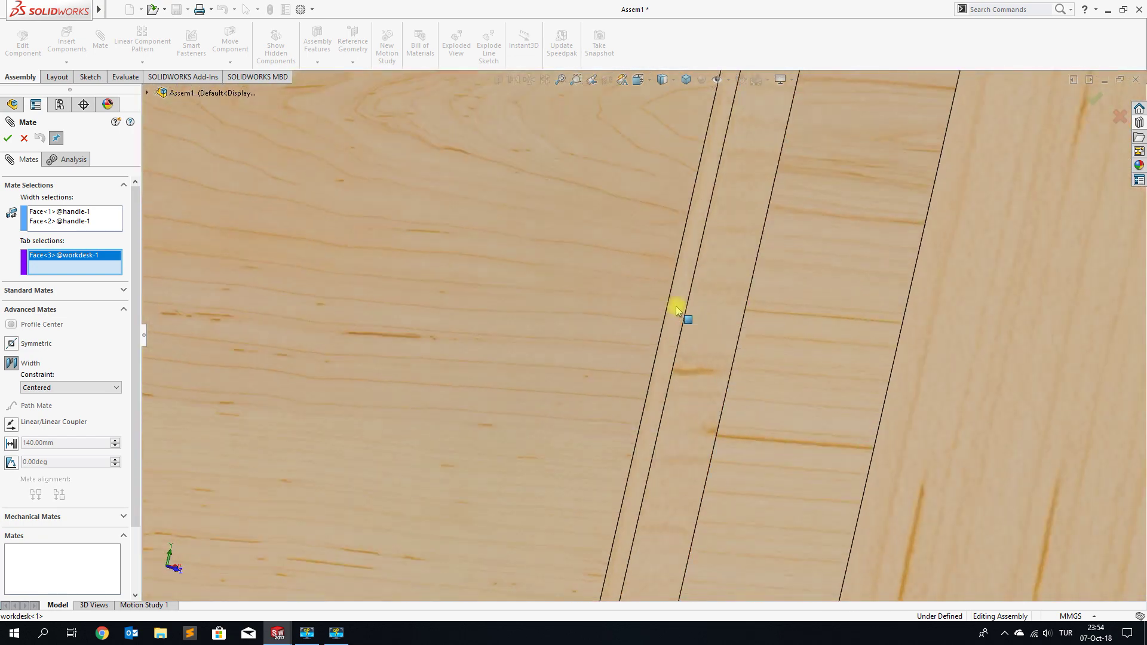
left_click(677, 310)
scroll(614, 342, "up", 3)
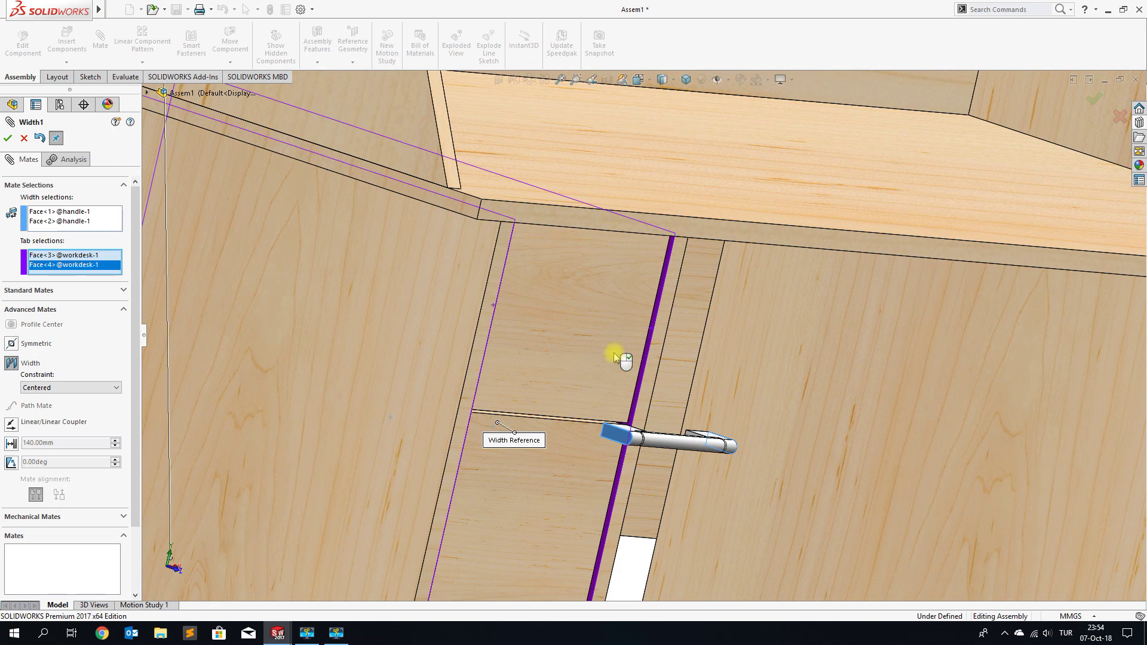
left_click(7, 140)
mouse_move(609, 374)
middle_mouse_down()
mouse_move(655, 426)
mouse_move(686, 442)
mouse_move(704, 430)
middle_mouse_up()
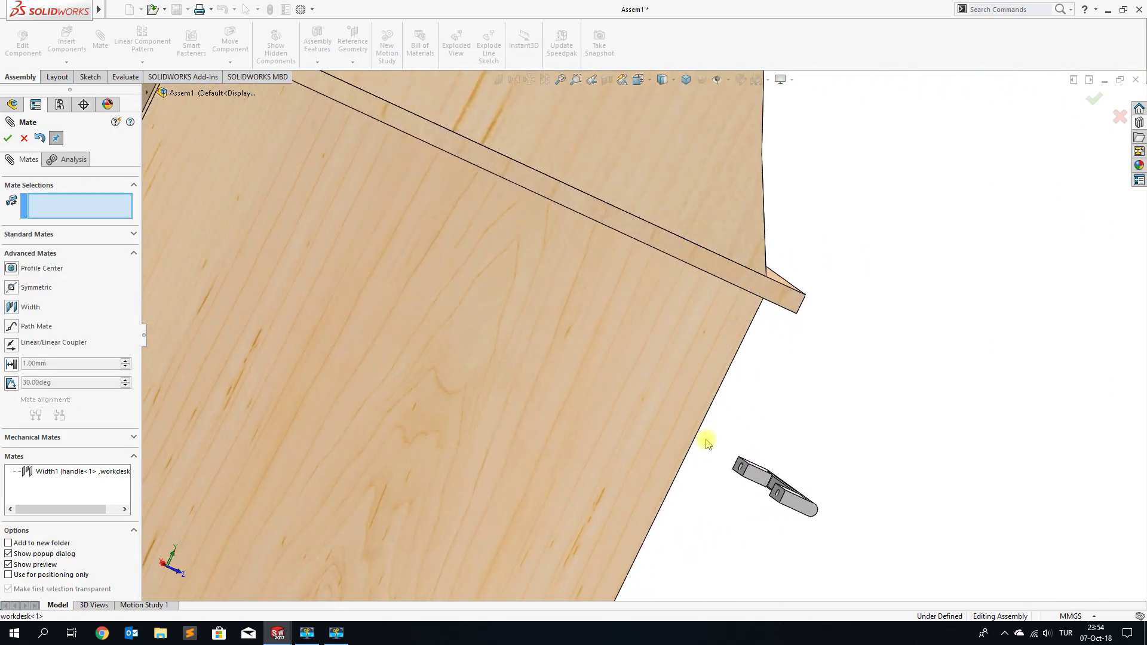
Select the handle's mounting face and the top drawer front face for mating.
scroll(768, 492, "down", 1)
scroll(748, 474, "down", 1)
scroll(730, 438, "down", 2)
left_click(729, 439)
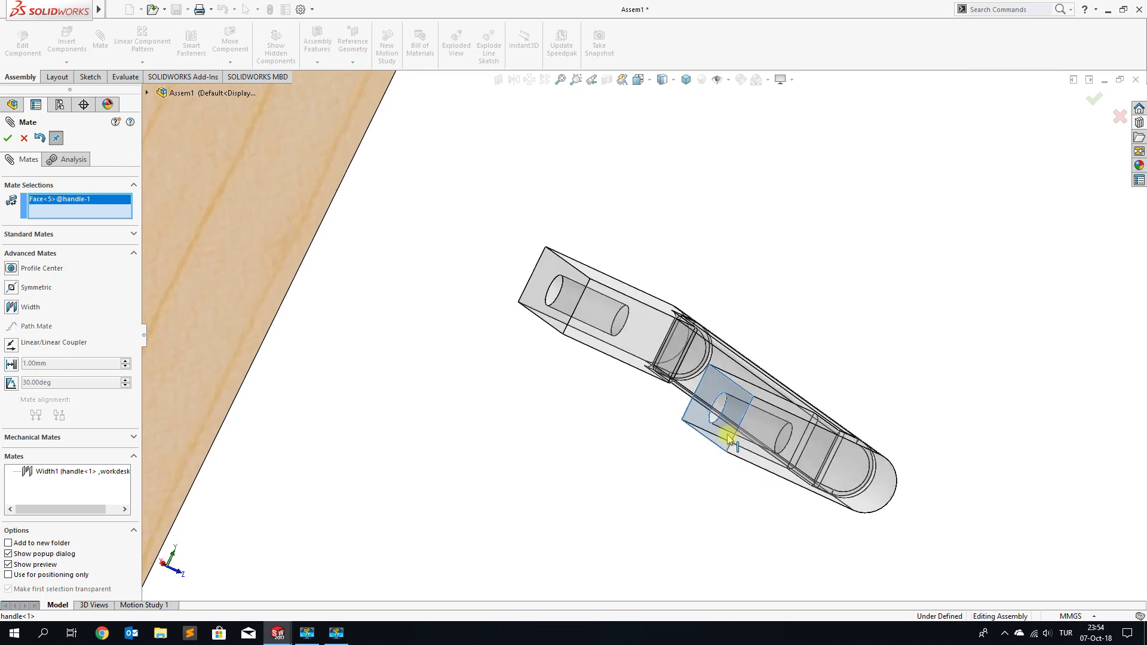
scroll(633, 438, "up", 3)
mouse_move(622, 436)
middle_mouse_down()
mouse_move(561, 412)
mouse_move(526, 364)
middle_mouse_up()
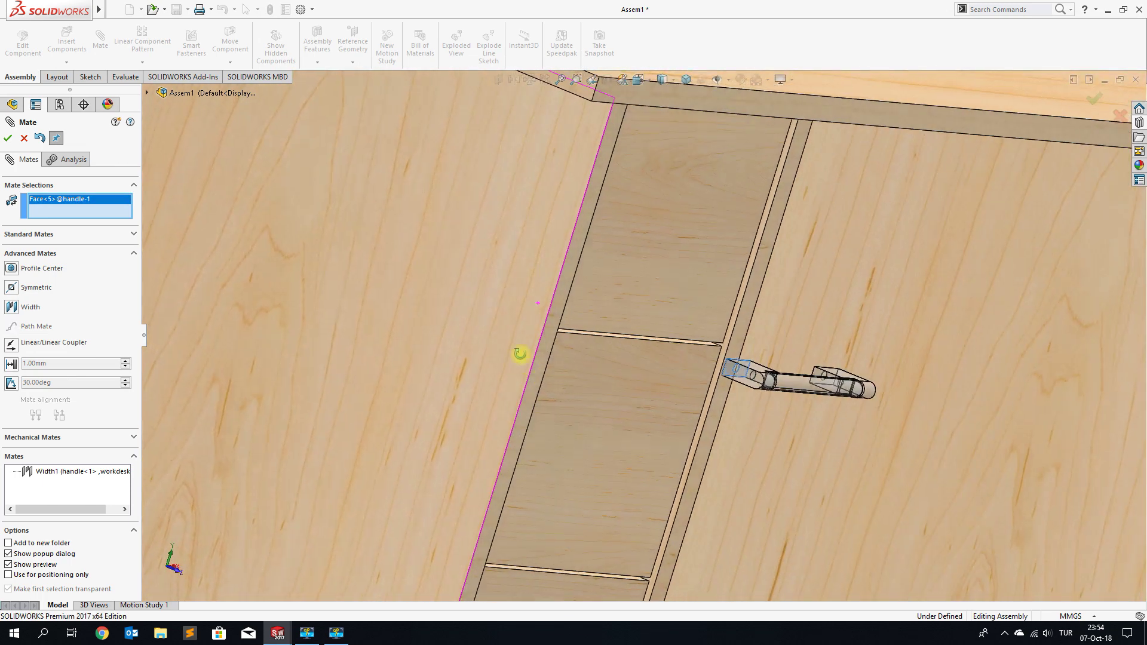
scroll(654, 261, "down", 2)
left_click(655, 251)
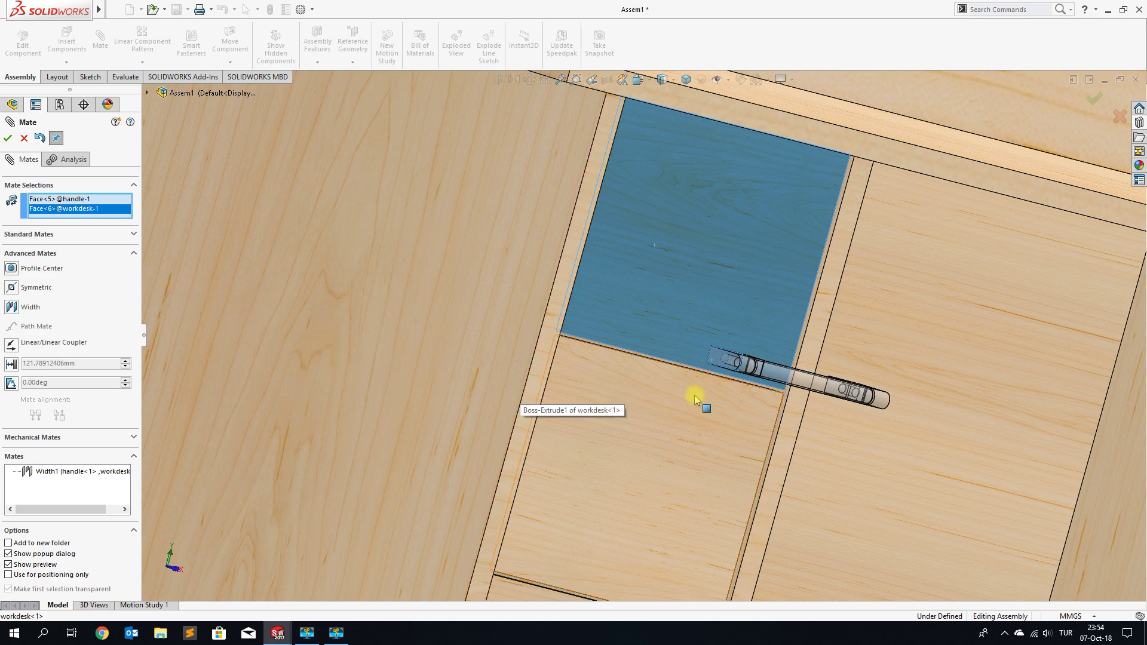
Apply a Standard Coincident mate so handle<1> sits flush on the drawer front.
scroll(747, 397, "up", 3)
mouse_move(742, 397)
middle_mouse_down()
mouse_move(693, 384)
mouse_move(691, 321)
mouse_move(696, 364)
mouse_move(681, 379)
middle_mouse_up()
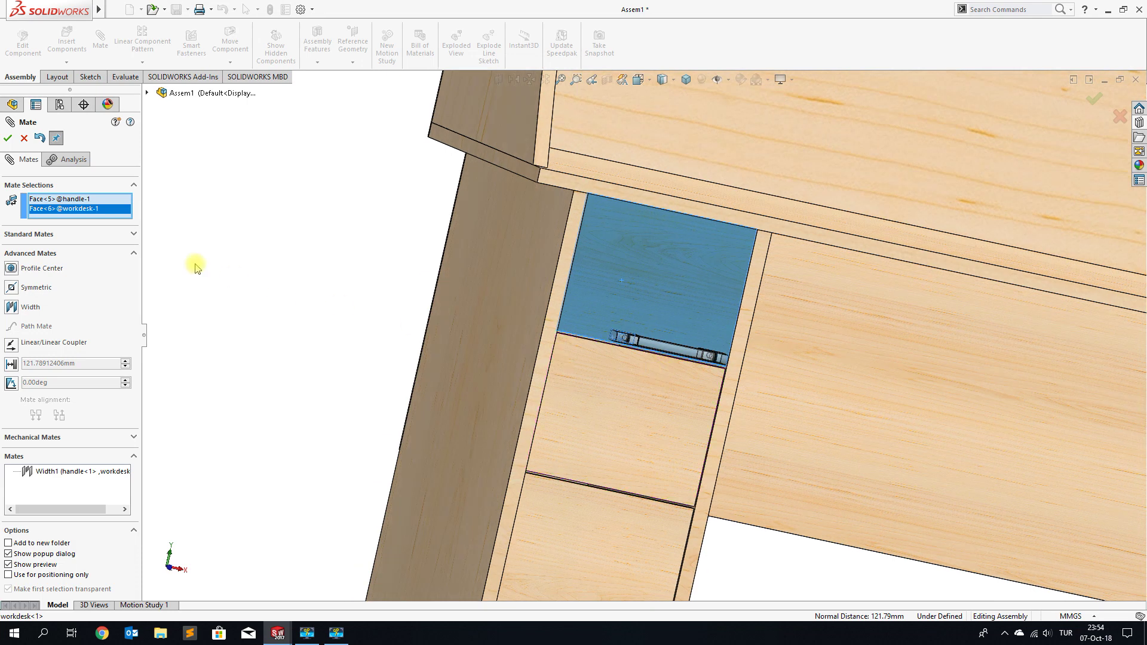
left_click(133, 235)
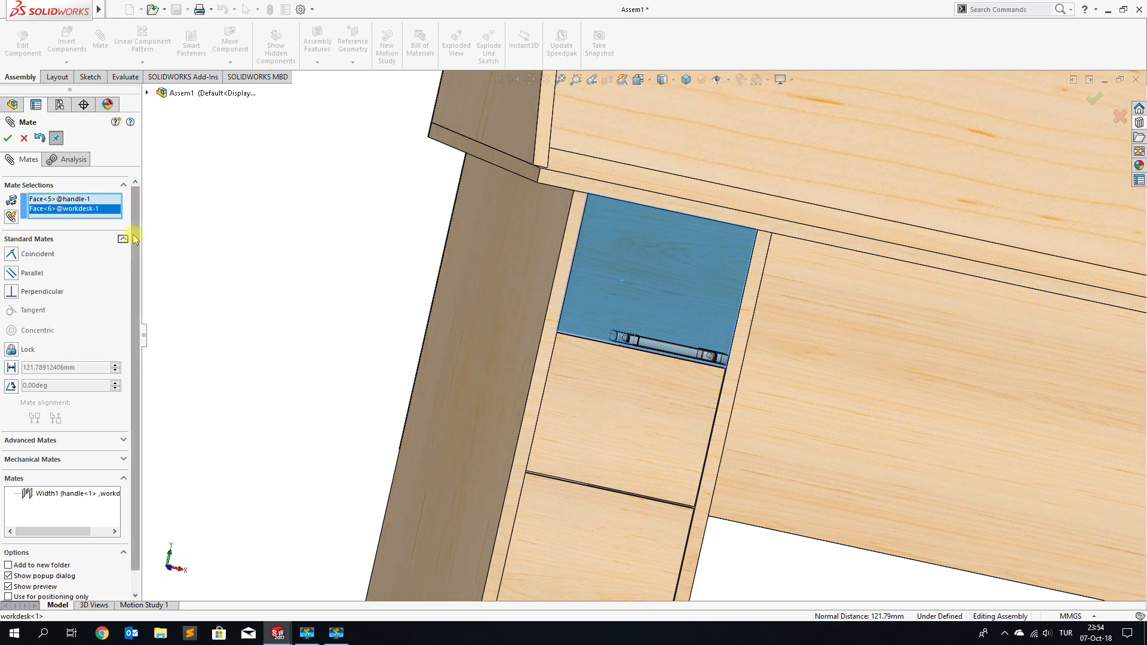
left_click(10, 255)
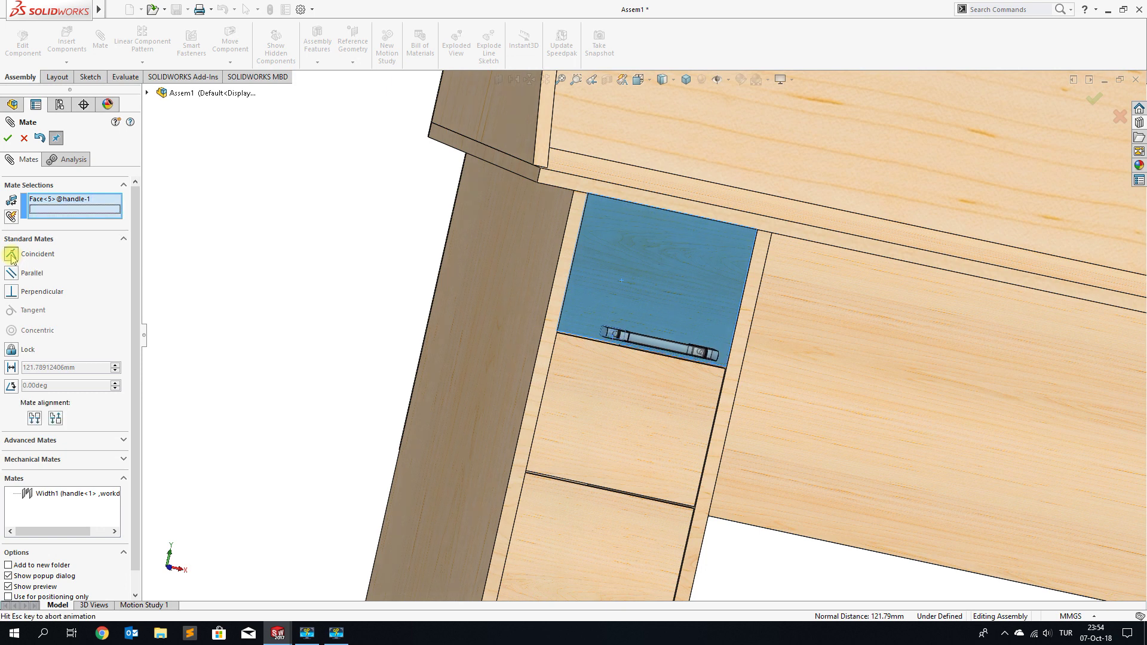
left_click(7, 140)
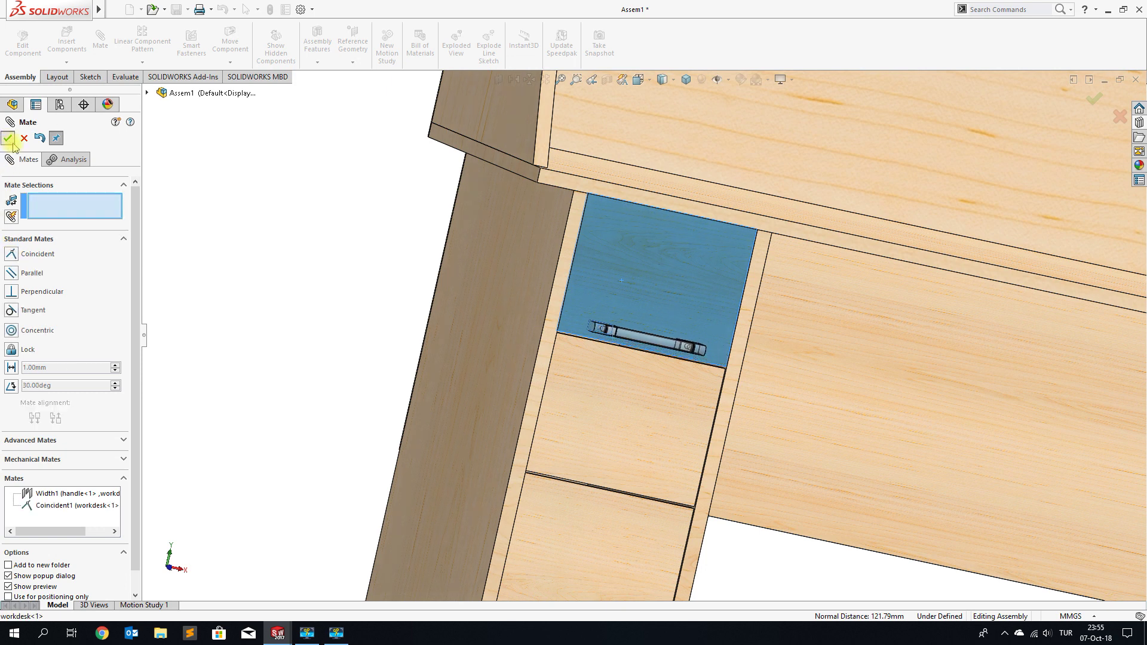
scroll(625, 346, "down", 5)
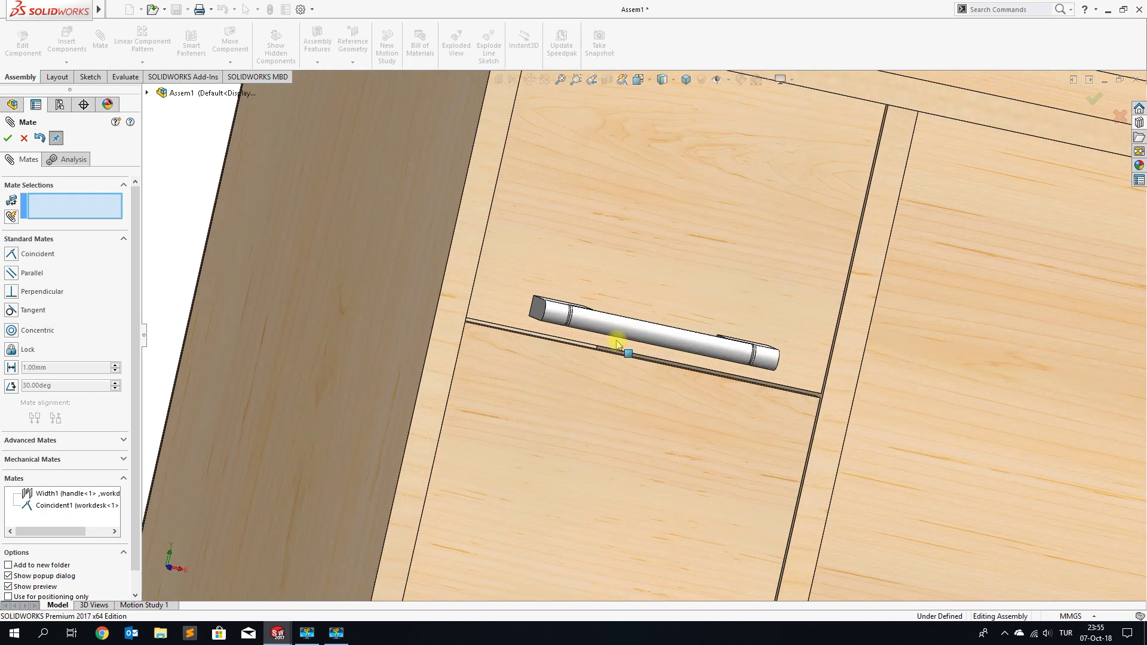
Start an Advanced Width mate using both faces of the handle's foot as width references.
left_click(123, 441)
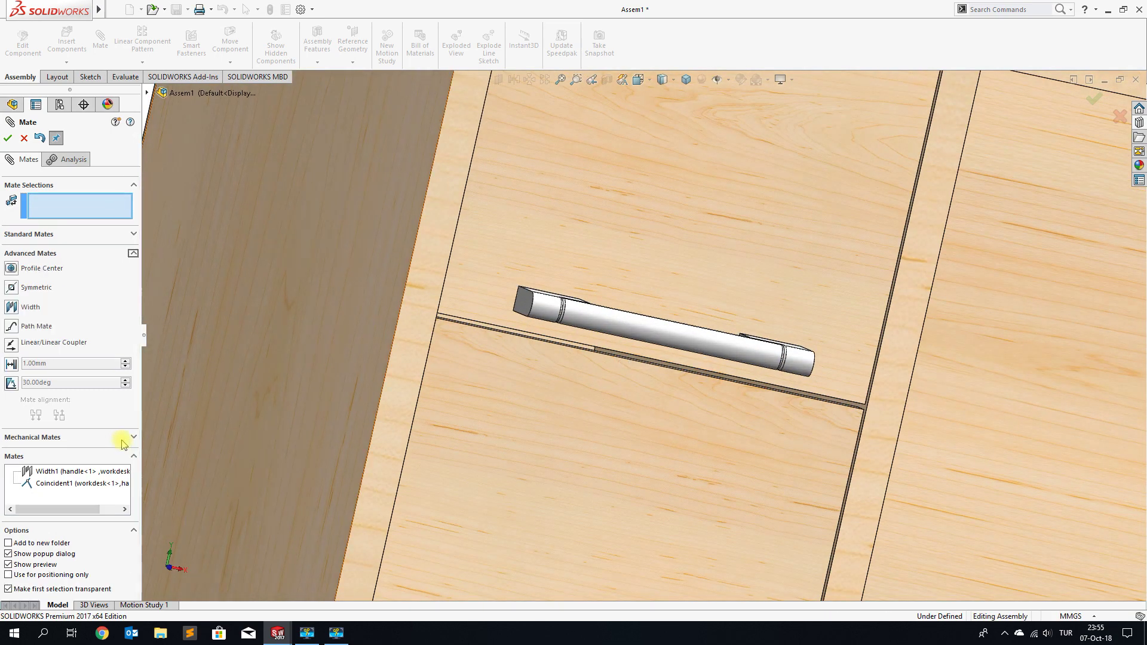
left_click(12, 307)
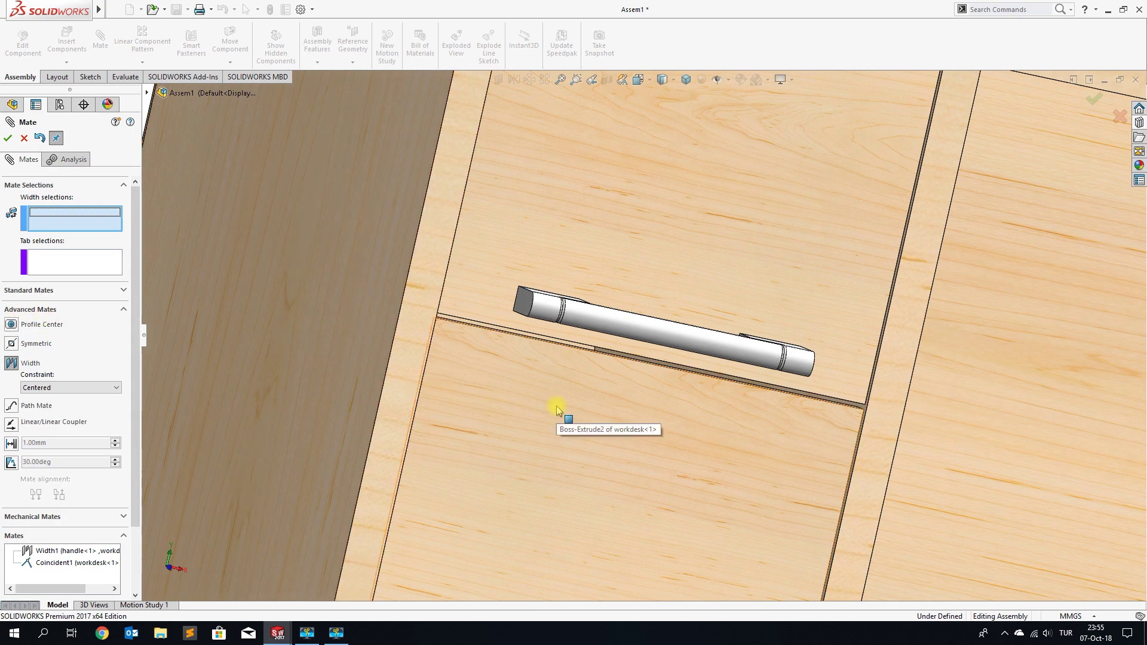
mouse_move(561, 297)
middle_mouse_down()
mouse_move(550, 289)
mouse_move(525, 422)
middle_mouse_up()
left_click(542, 304)
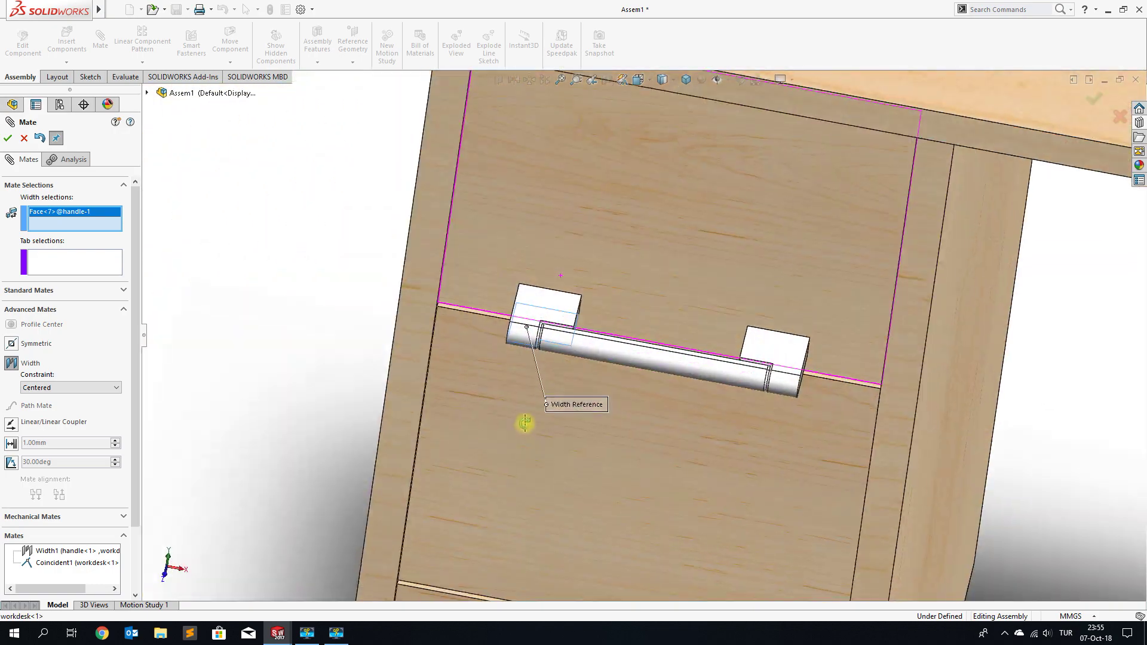
left_click(546, 309)
Pick the desk's top inner face and the drawer groove face as the tab references.
scroll(555, 299, "down", 2)
scroll(556, 299, "up", 3)
mouse_move(607, 255)
middle_mouse_down()
mouse_move(635, 98)
mouse_move(629, 135)
middle_mouse_up()
scroll(624, 209, "down", 3)
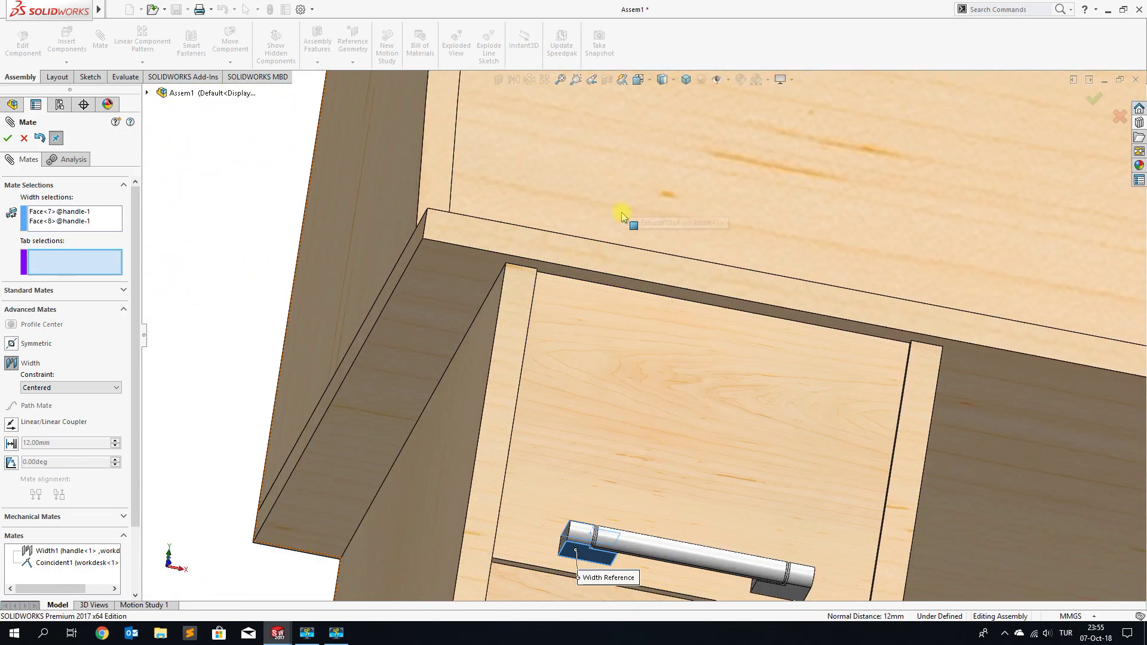
scroll(620, 243, "down", 3)
left_click(590, 313)
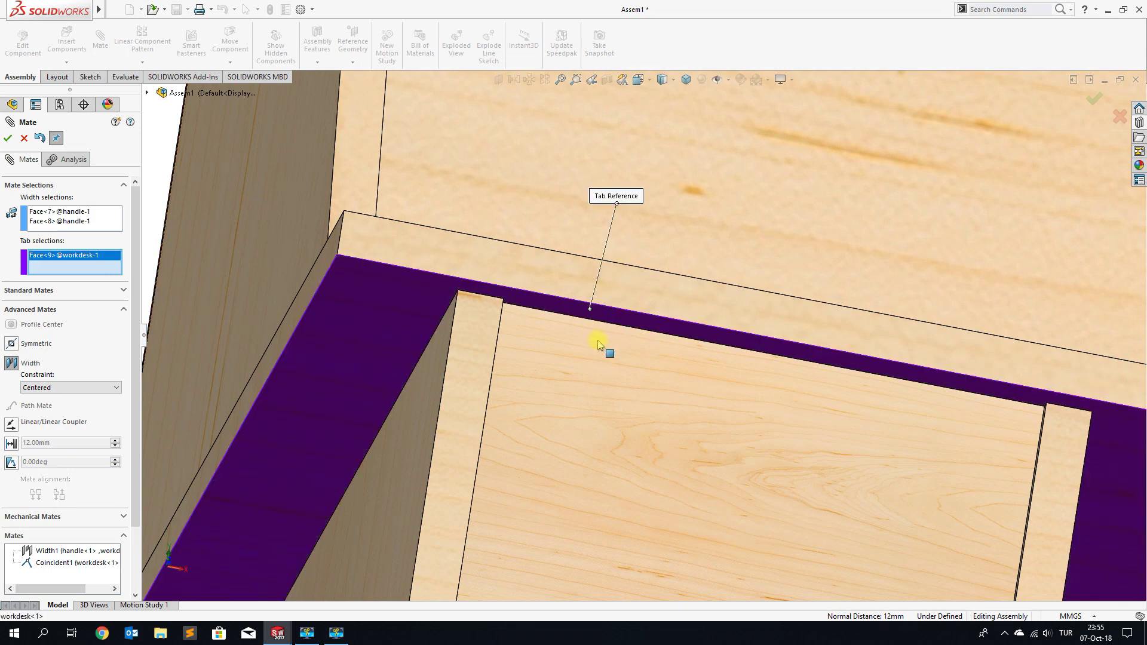
scroll(609, 349, "up", 2)
scroll(620, 430, "up", 2)
scroll(611, 445, "down", 4)
scroll(609, 382, "down", 3)
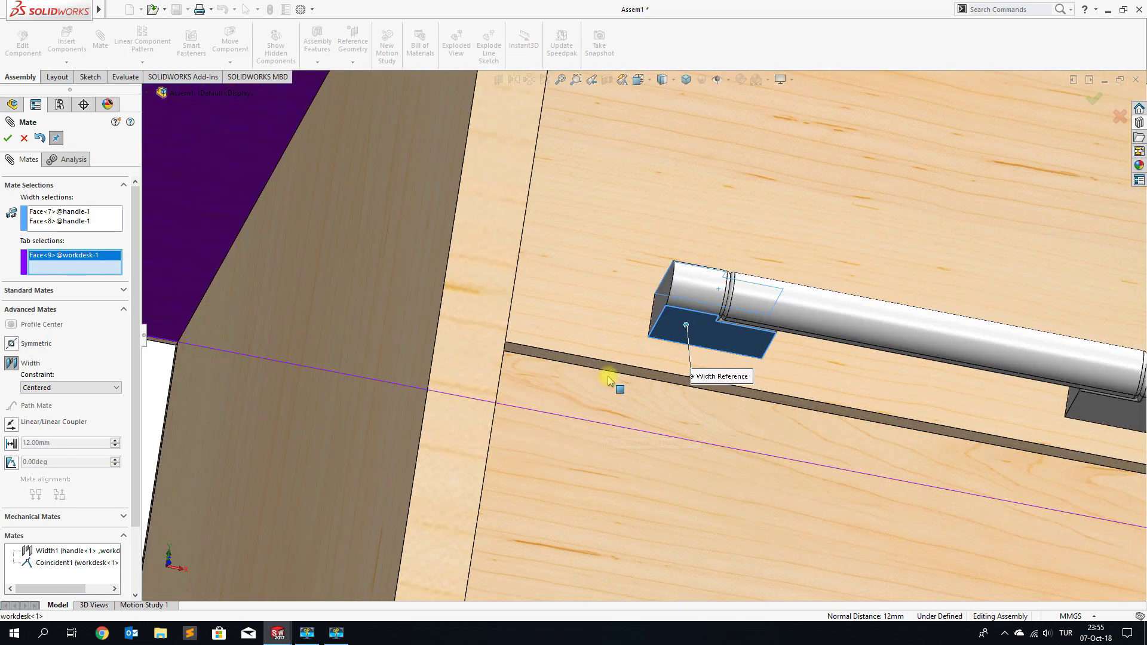
scroll(558, 348, "down", 3)
left_click(542, 333)
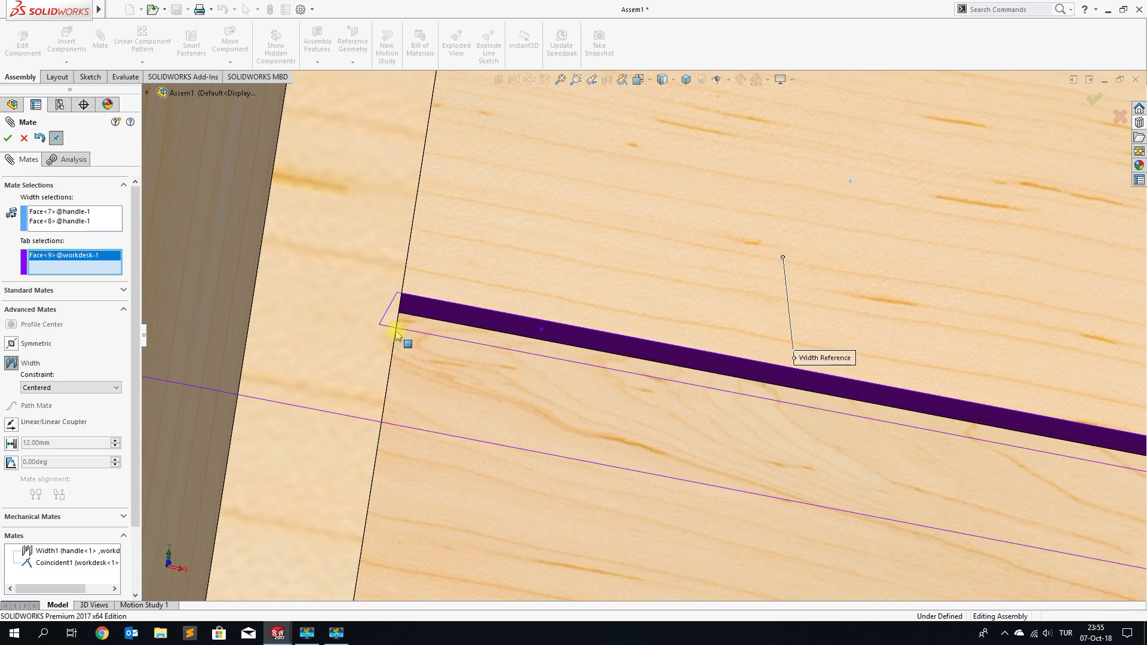
Confirm the Width2 mate centring the handle and close the Mate PropertyManager.
left_click(7, 138)
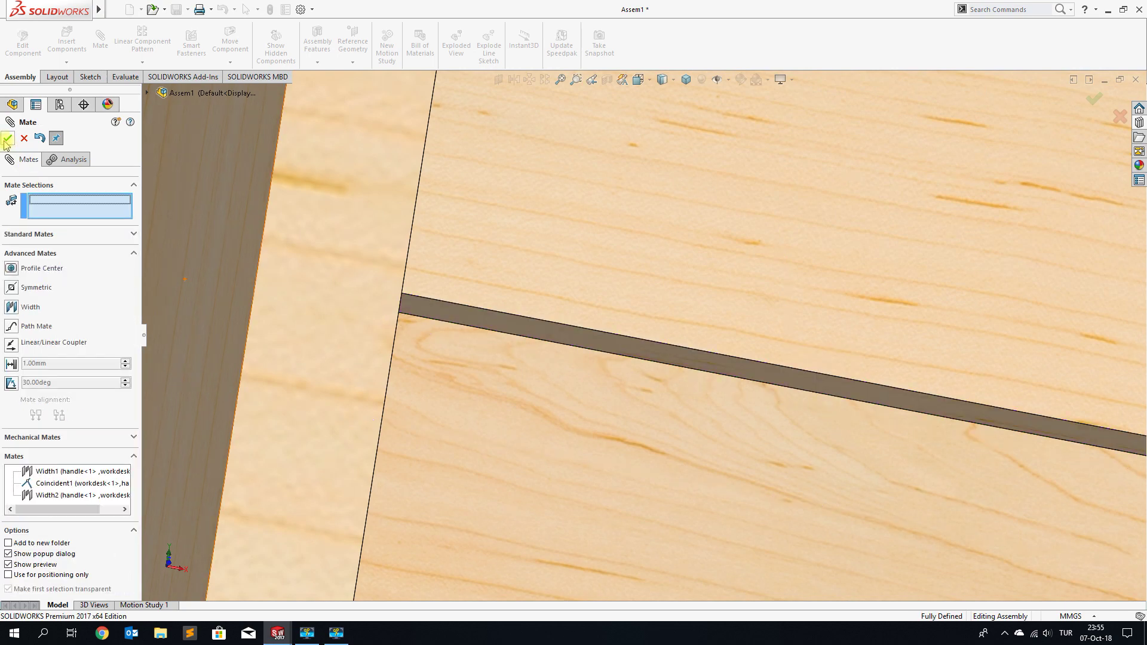
left_click(7, 138)
scroll(595, 414, "up", 3)
scroll(641, 407, "up", 3)
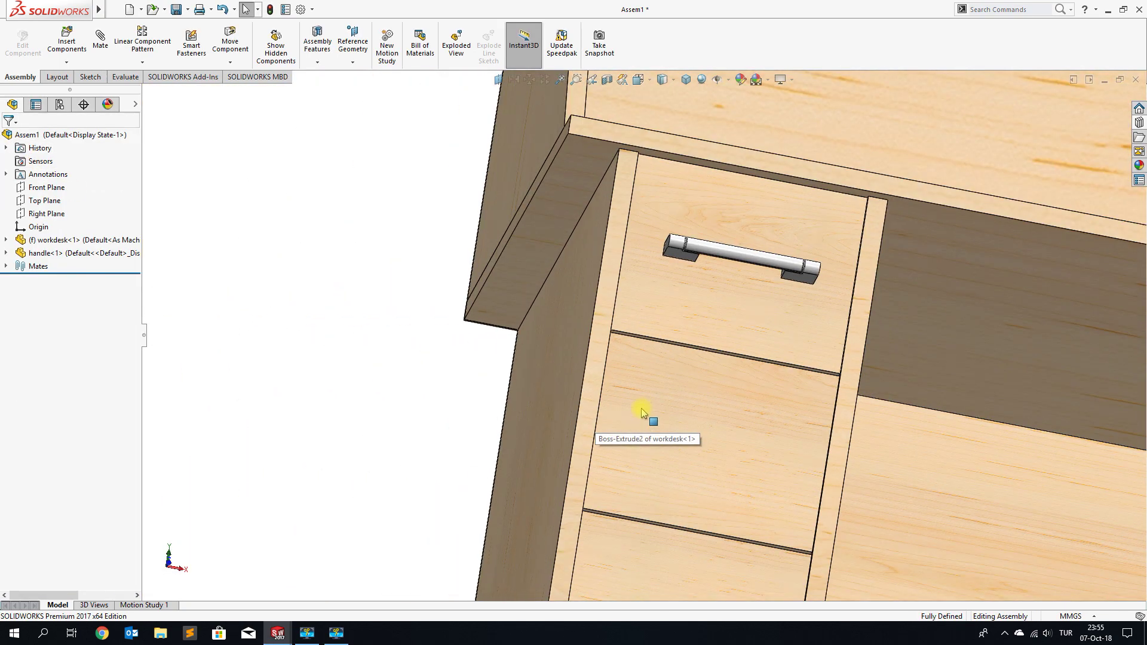
Set up a Linear Component Pattern of handle<1> along the desk-top front edge and left vertical edge.
scroll(684, 361, "up", 2)
mouse_move(684, 362)
middle_mouse_down()
mouse_move(656, 436)
mouse_move(614, 456)
mouse_move(599, 486)
mouse_move(617, 459)
middle_mouse_up()
scroll(621, 448, "up", 4)
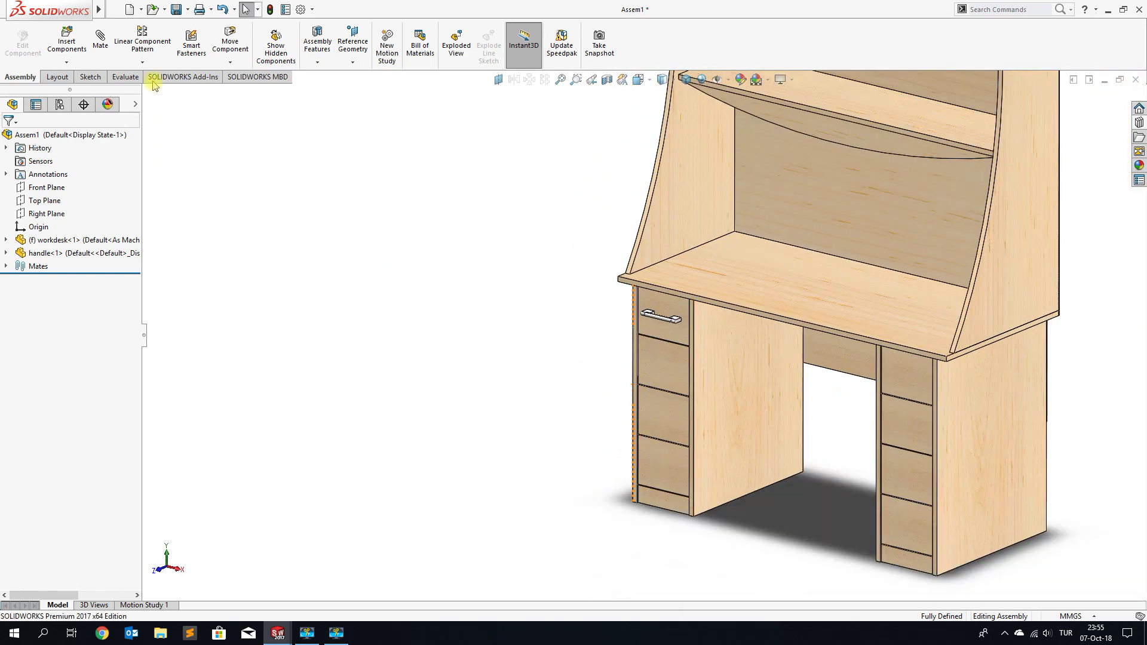
left_click(142, 41)
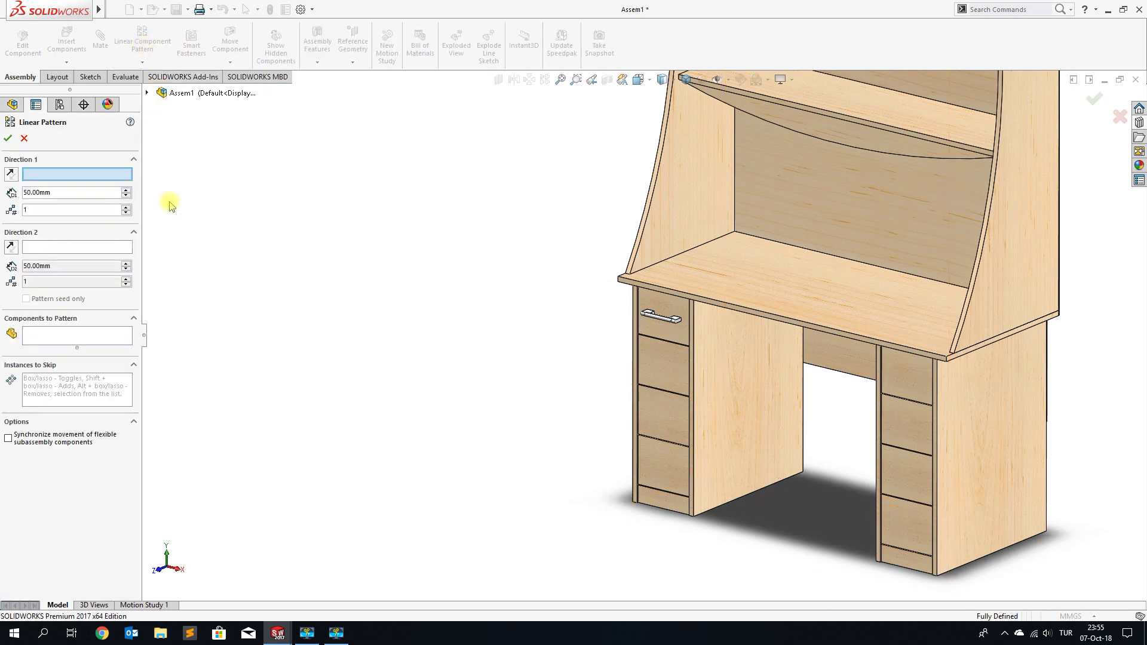
scroll(758, 356, "down", 2)
scroll(759, 356, "down", 2)
left_click(722, 276)
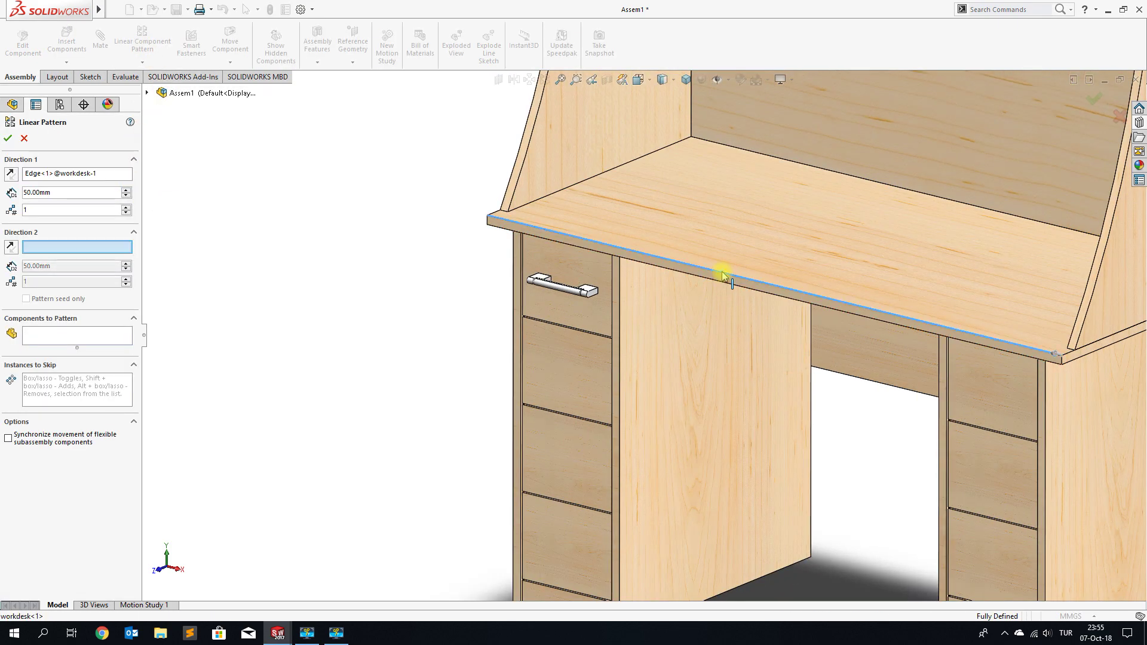
left_click(512, 301)
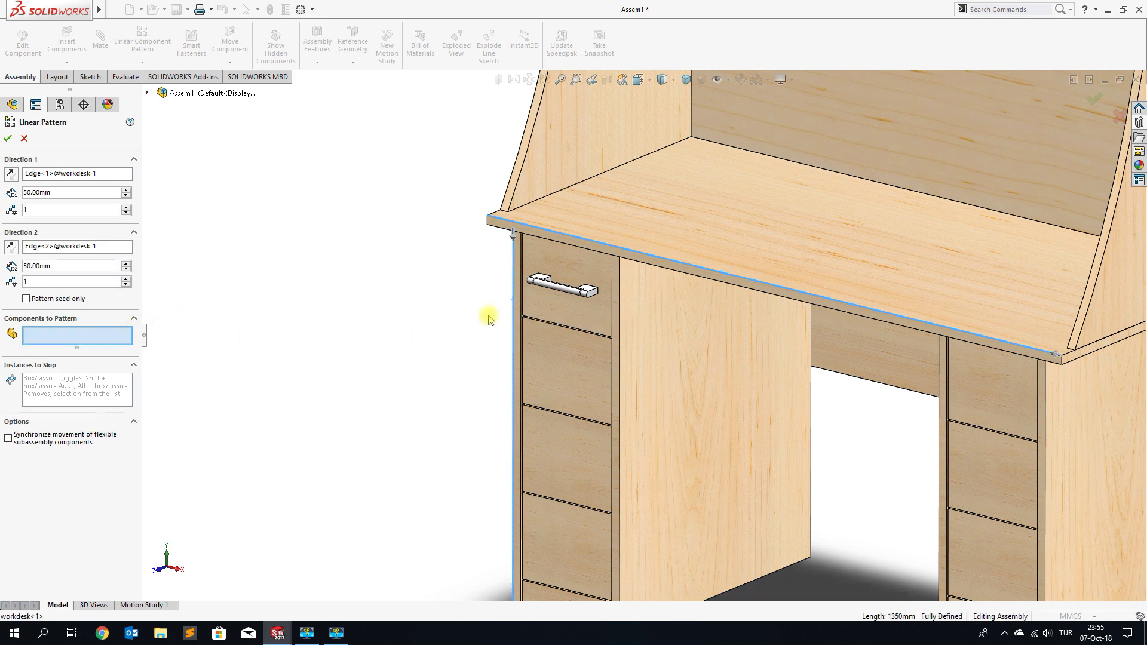
left_click(553, 292)
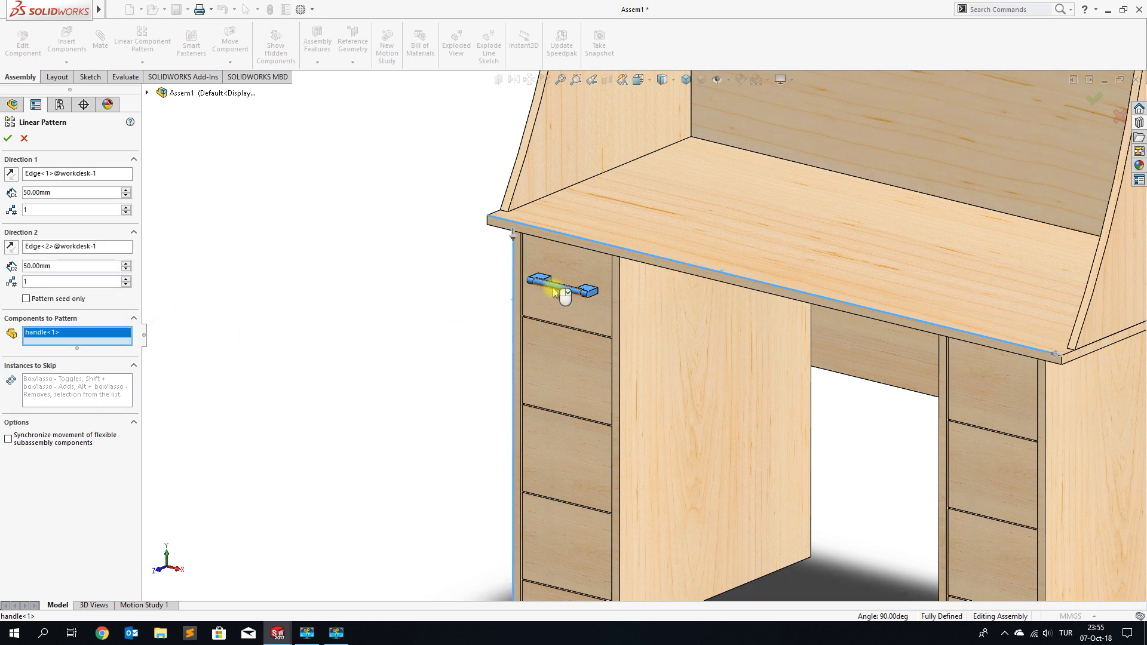
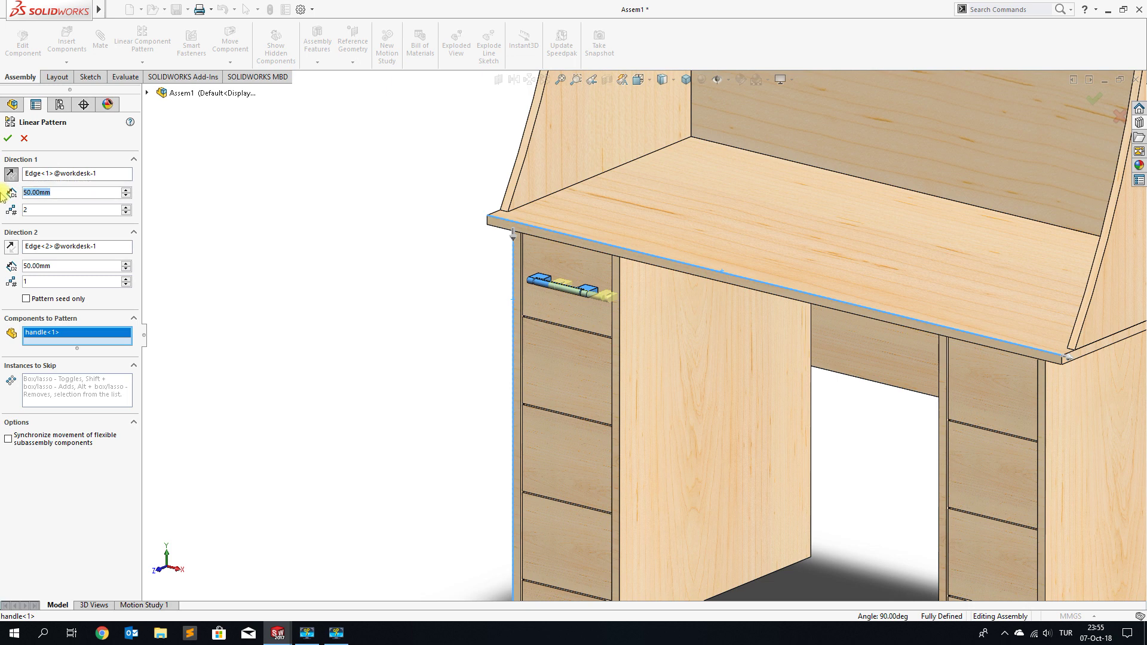
Set the handle pattern's Direction 1 spacing to 1000 mm across the two drawer columns.
type("1000")
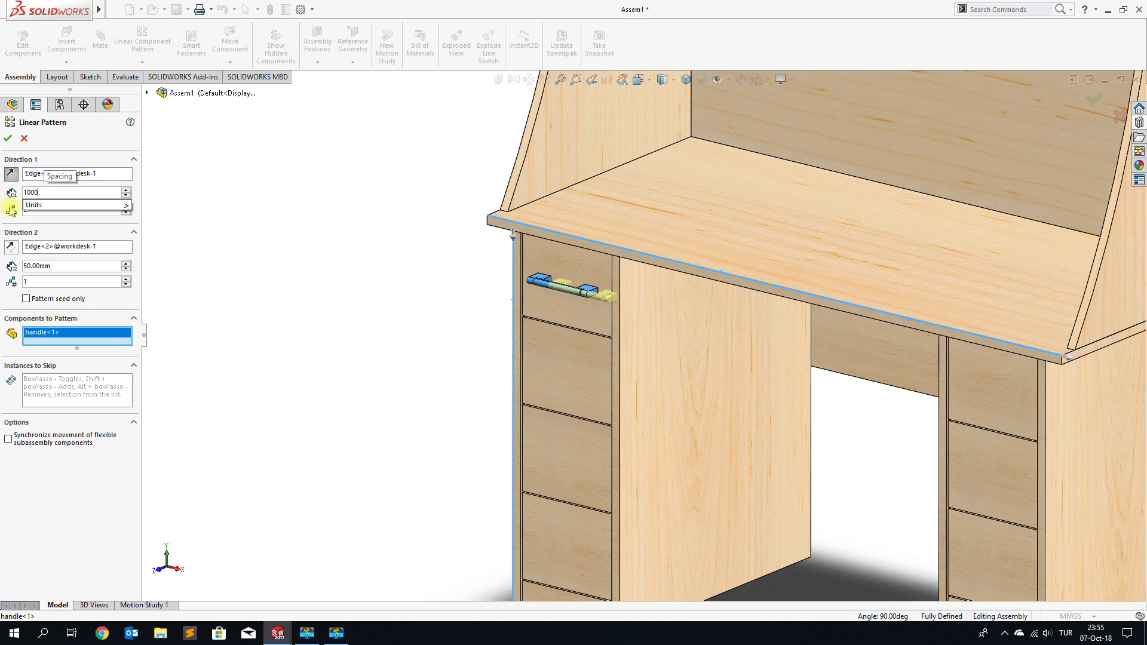
key("Return")
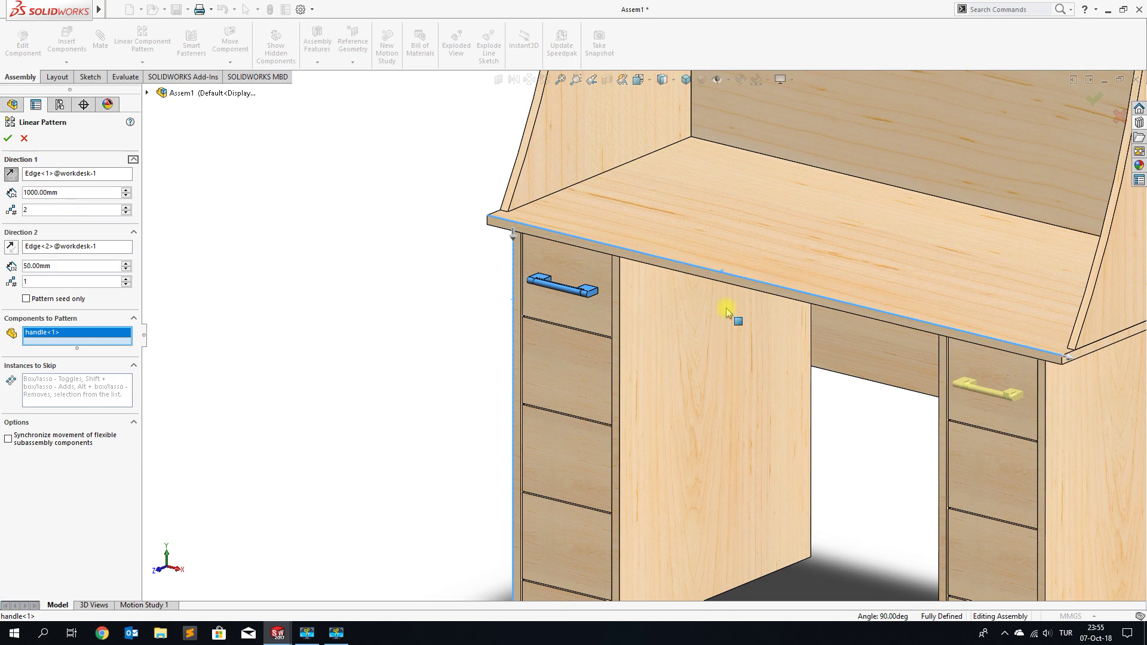
scroll(831, 396, "up", 1)
scroll(848, 394, "down", 3)
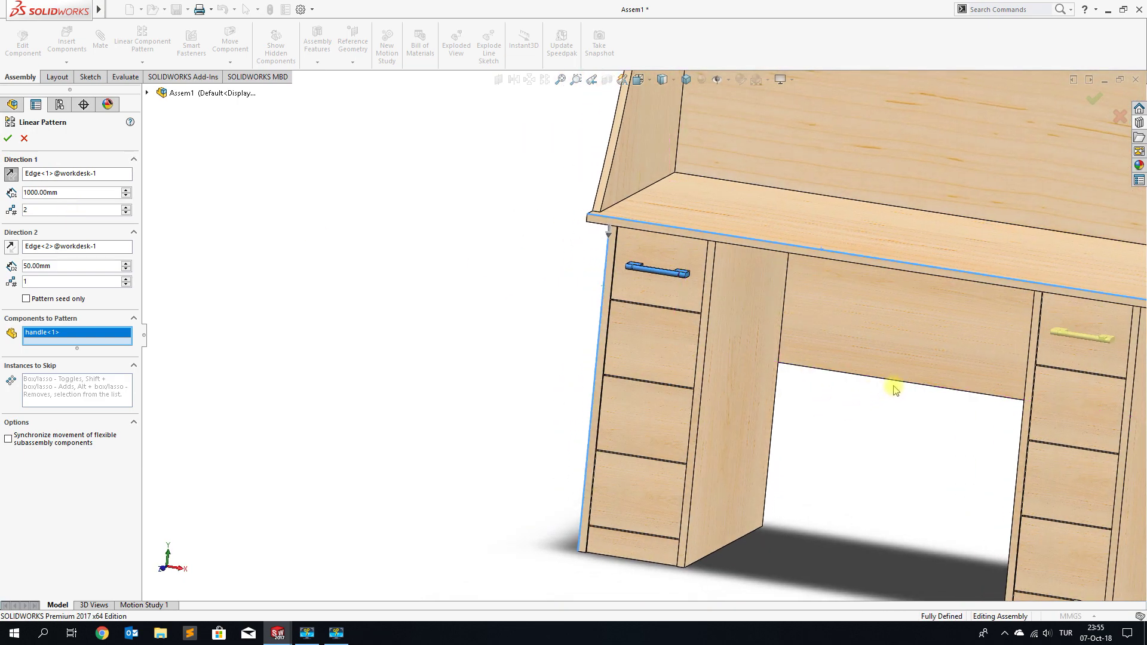
scroll(875, 389, "up", 3)
middle_click_drag(1109, 325, 951, 326)
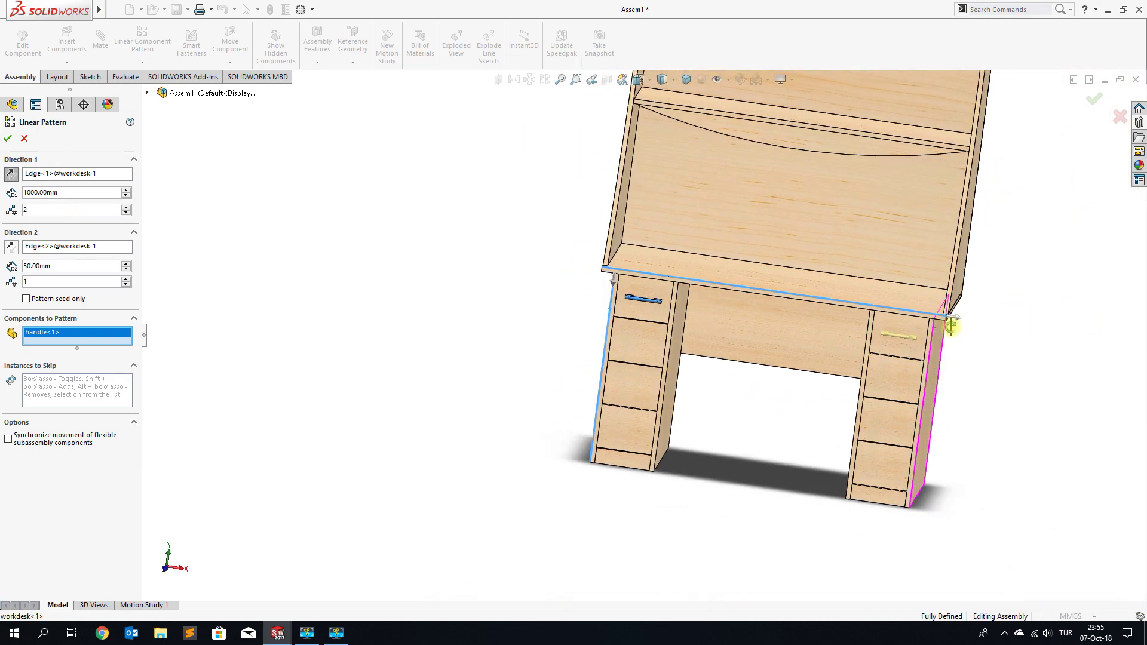
scroll(920, 337, "down", 3)
scroll(836, 334, "down", 2)
scroll(747, 332, "up", 2)
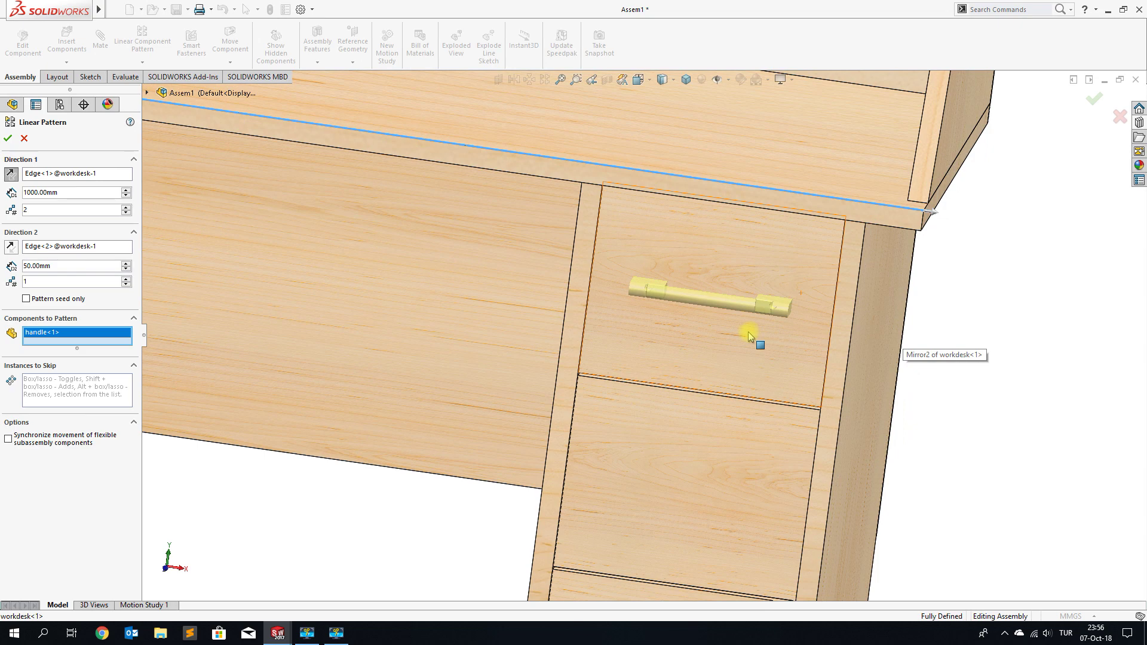
scroll(748, 331, "up", 2)
scroll(729, 329, "up", 3)
middle_click_drag(707, 326, 526, 340)
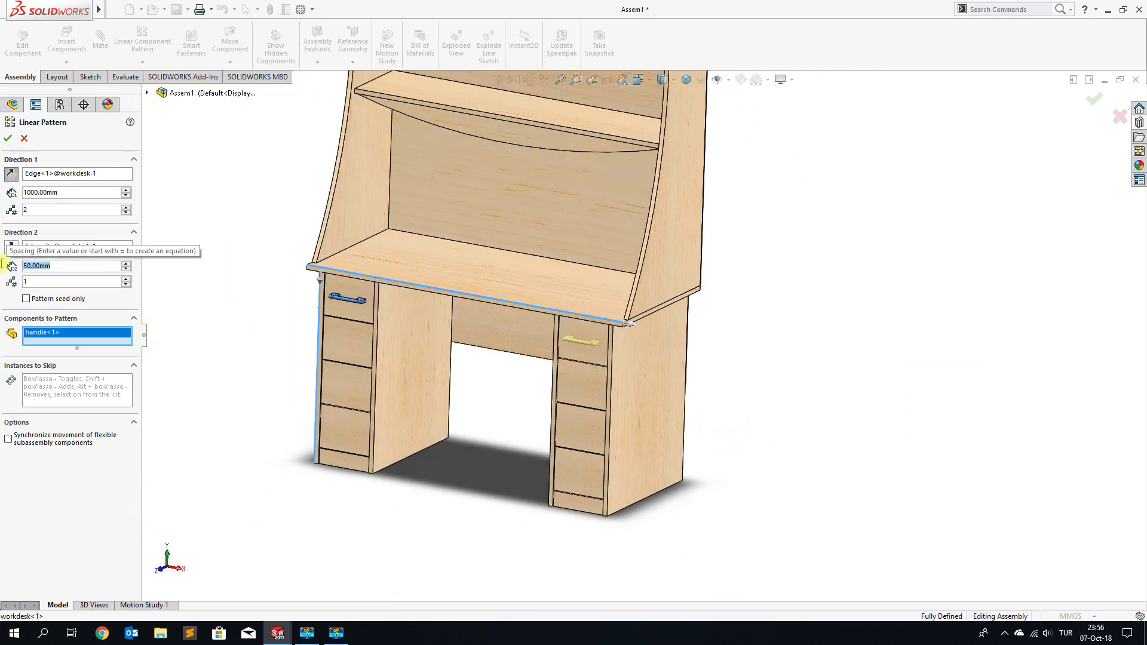
Set Direction 2 to 172.5 mm spacing down the four drawers and confirm the pattern.
type("172")
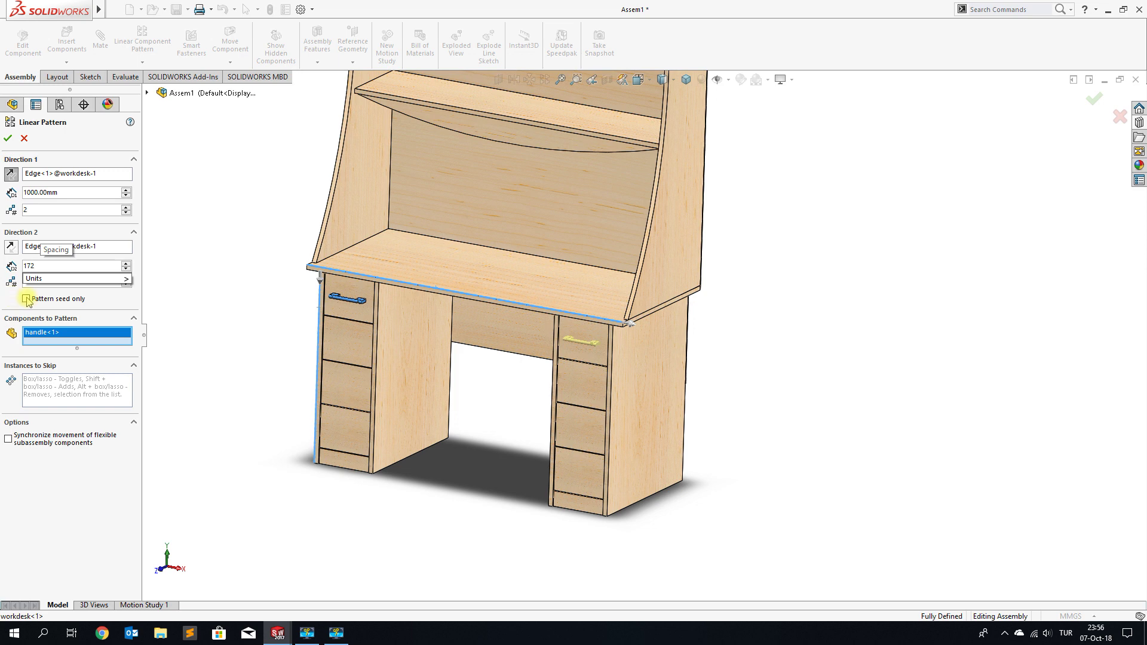
key("Return")
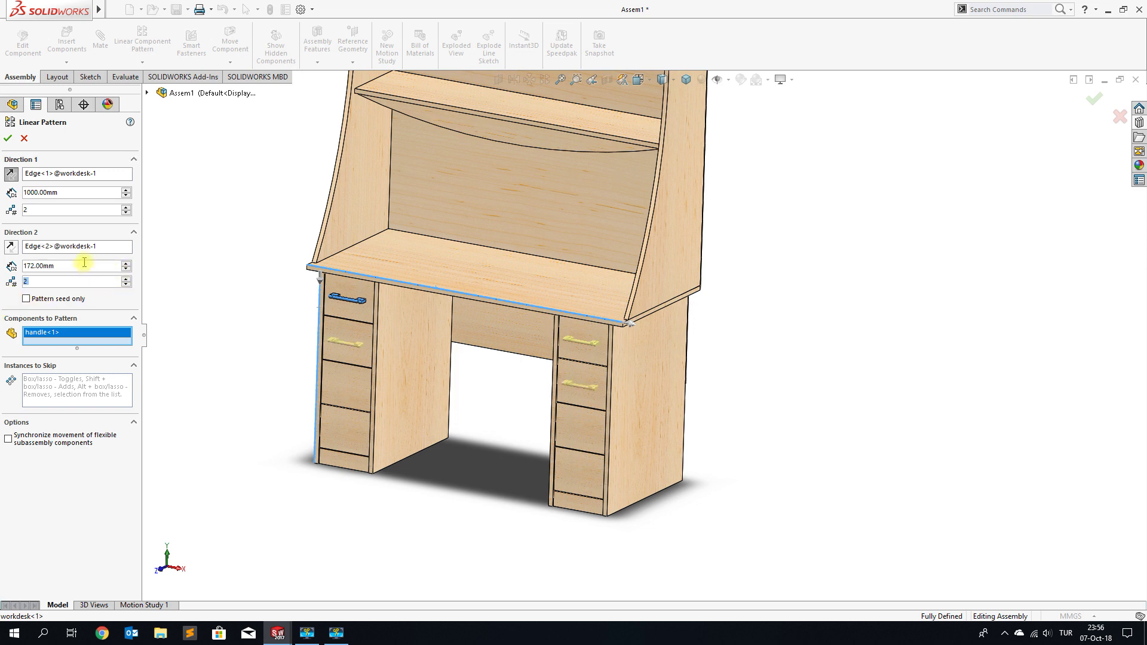
type("172.5")
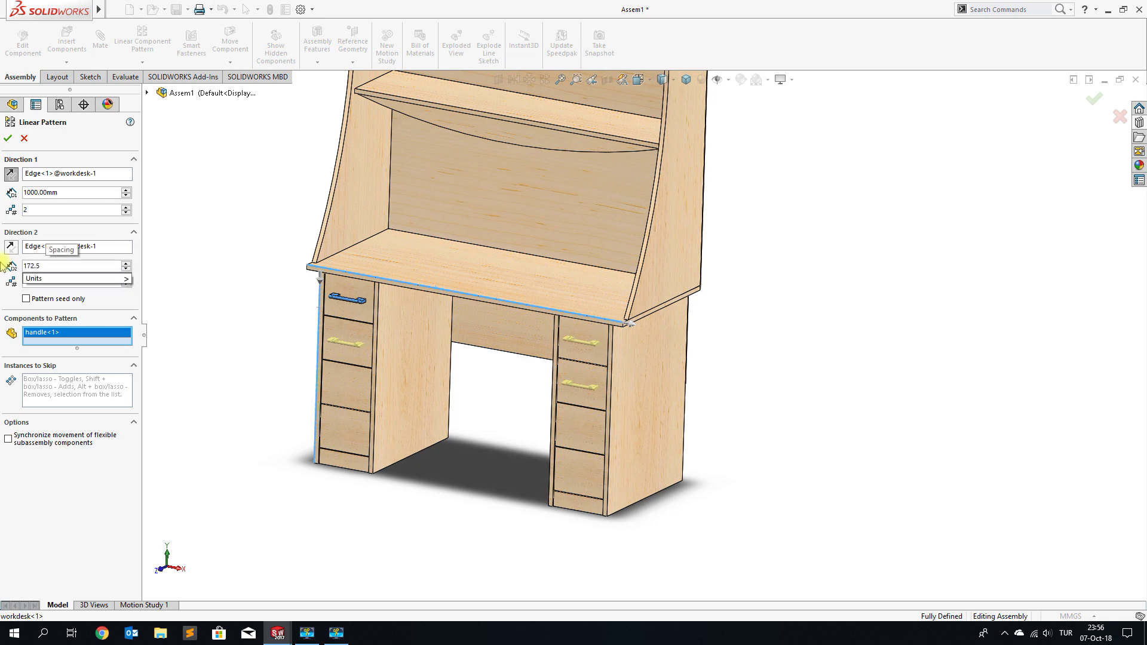
key("Return")
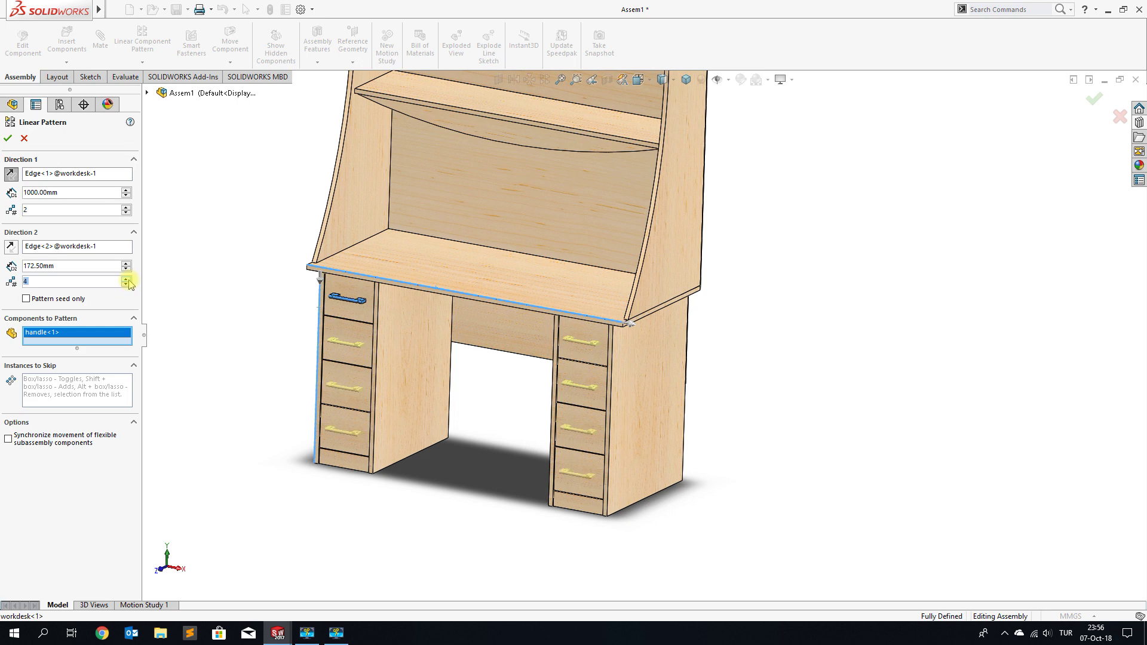
left_click(7, 139)
key("z")
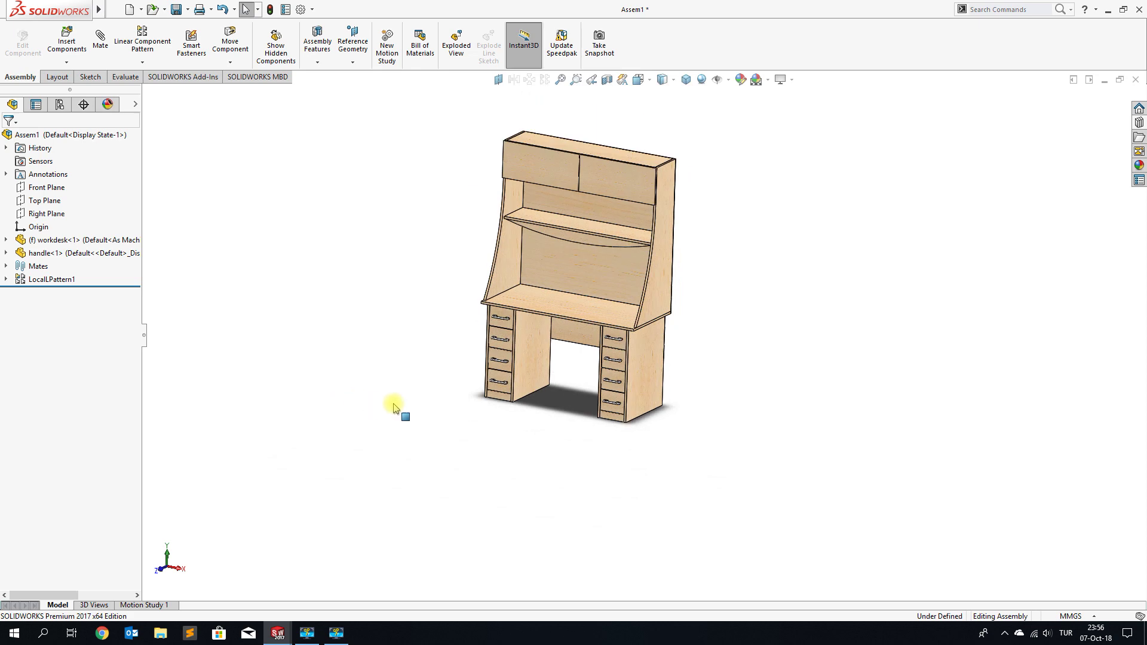
Insert another copy of the handle part into the assembly.
scroll(615, 361, "down", 3)
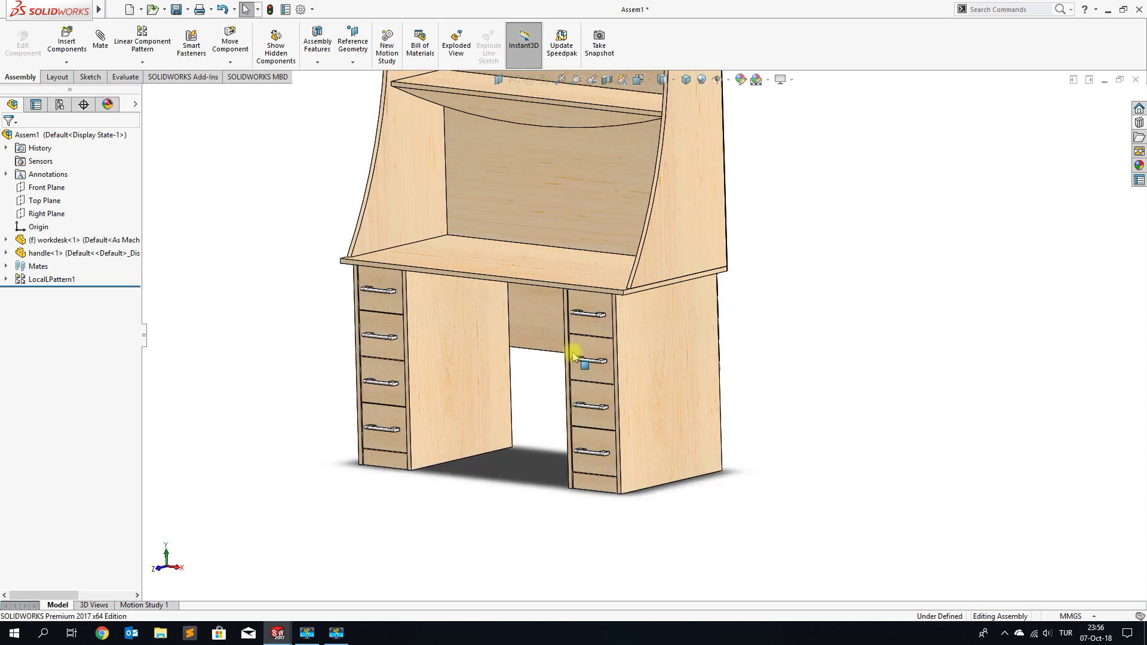
scroll(583, 358, "down", 2)
scroll(597, 386, "up", 3)
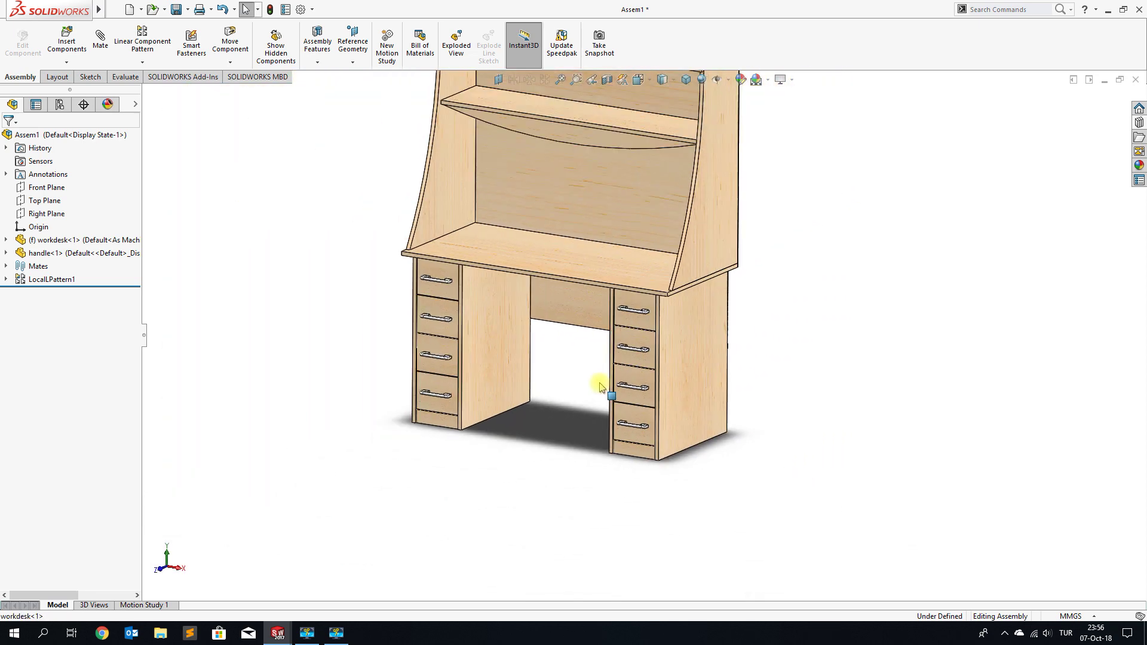
scroll(614, 307, "up", 2)
scroll(607, 154, "up", 1)
scroll(610, 158, "down", 3)
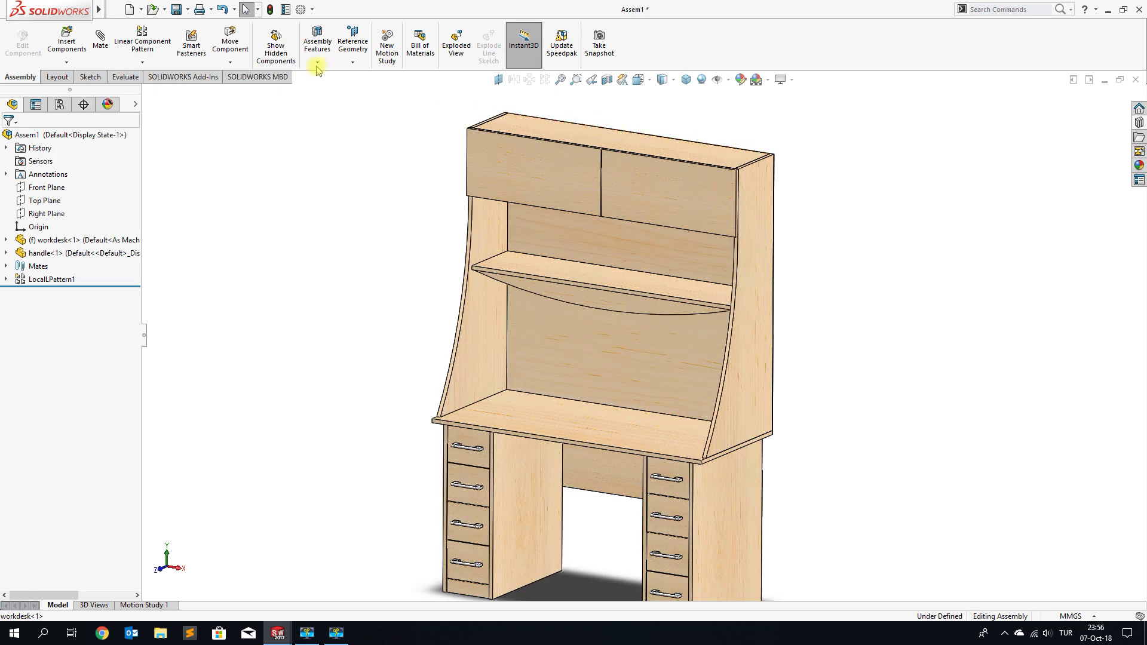
left_click(67, 41)
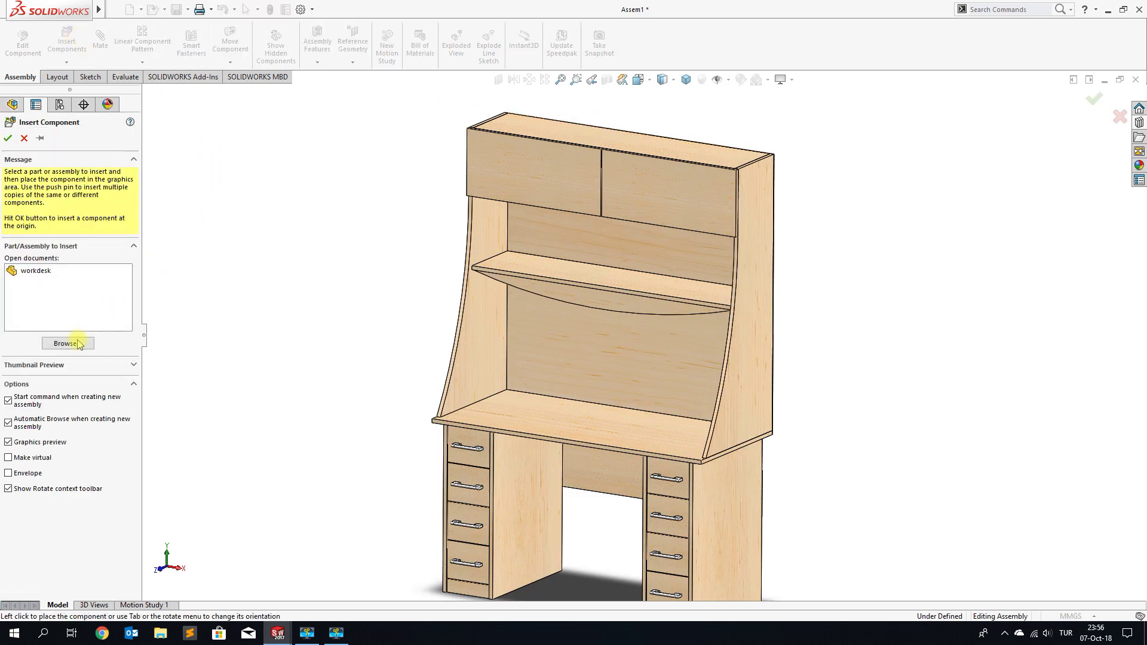
left_click(67, 344)
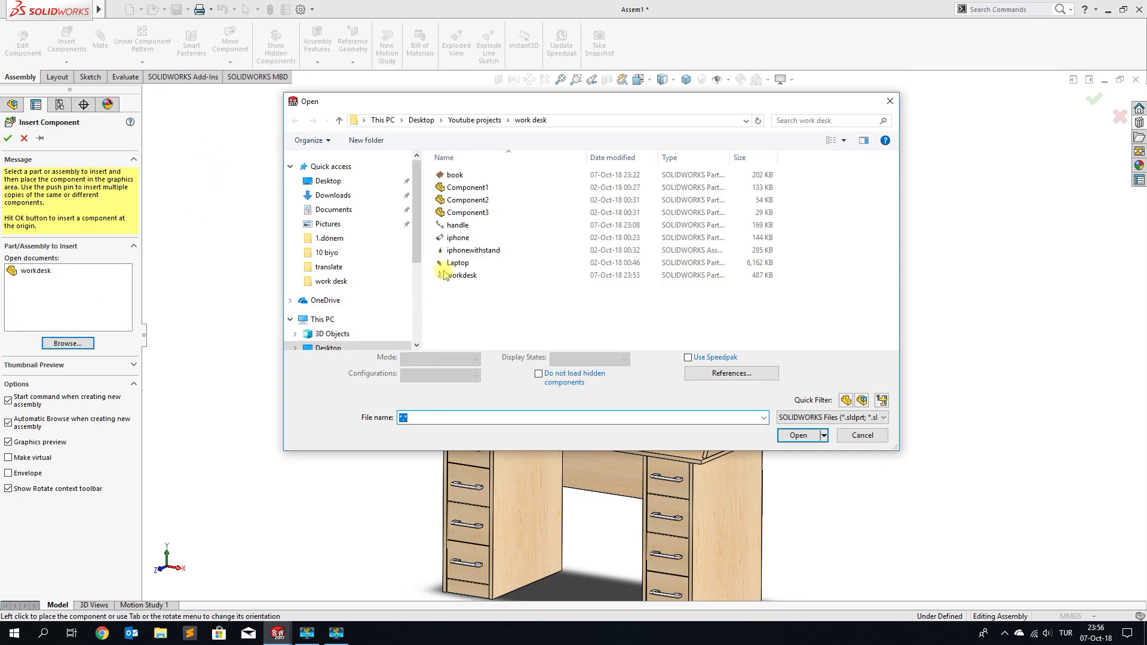
left_click(458, 225)
left_click(797, 430)
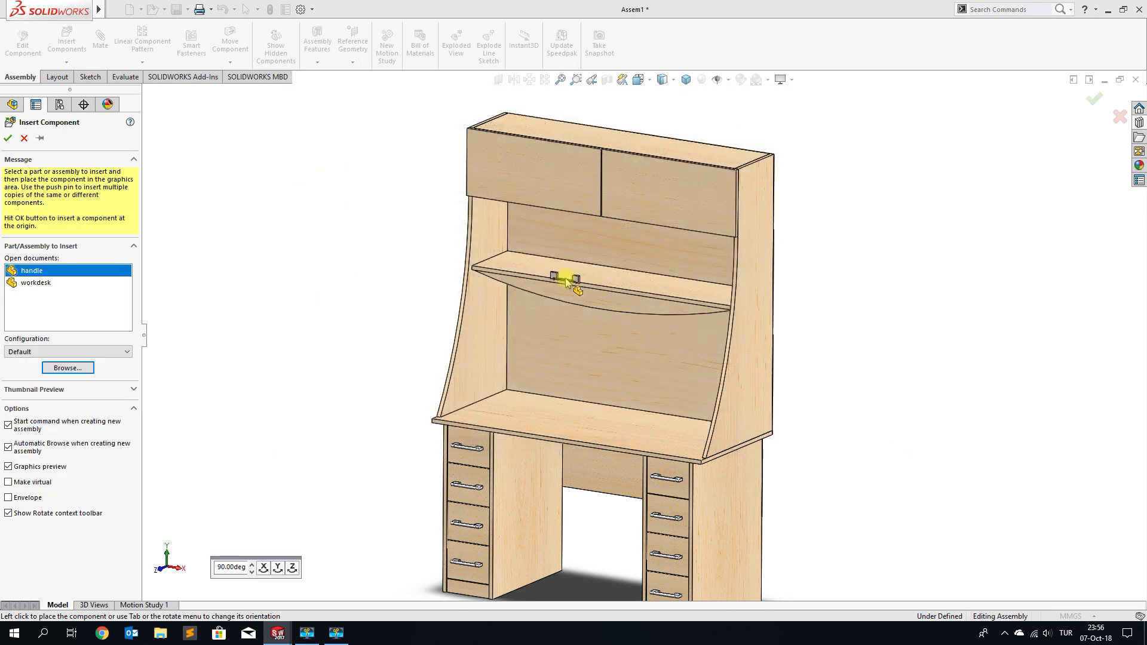
Rotate the handle 90° to stand vertical and place it on the left upper door.
left_click(293, 569)
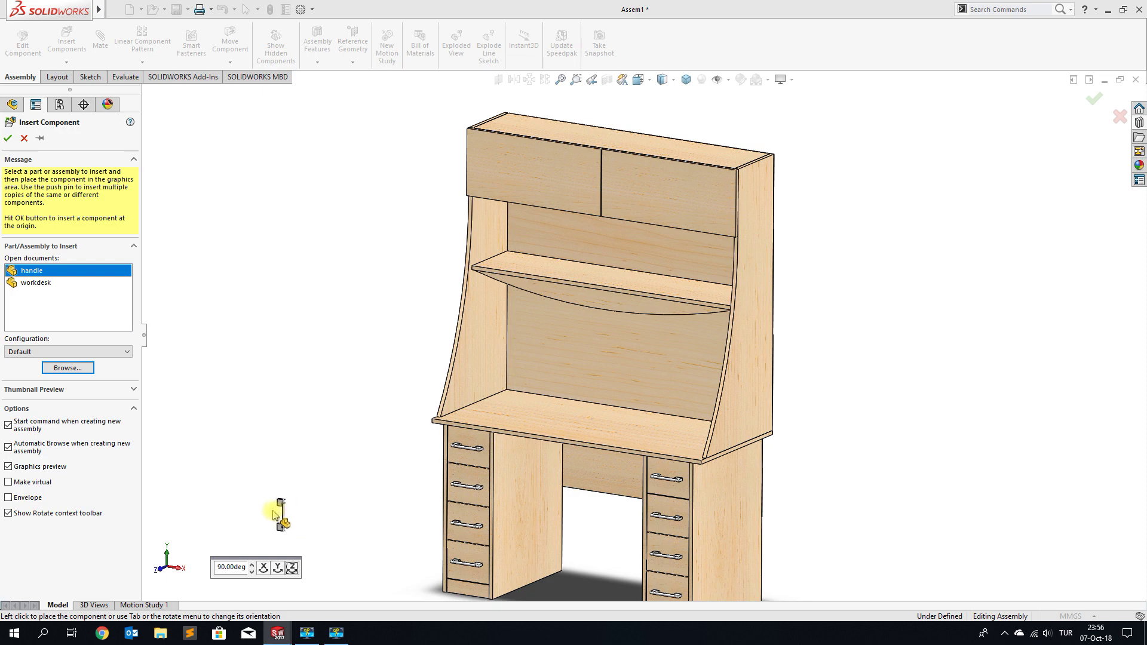
scroll(266, 481, "down", 3)
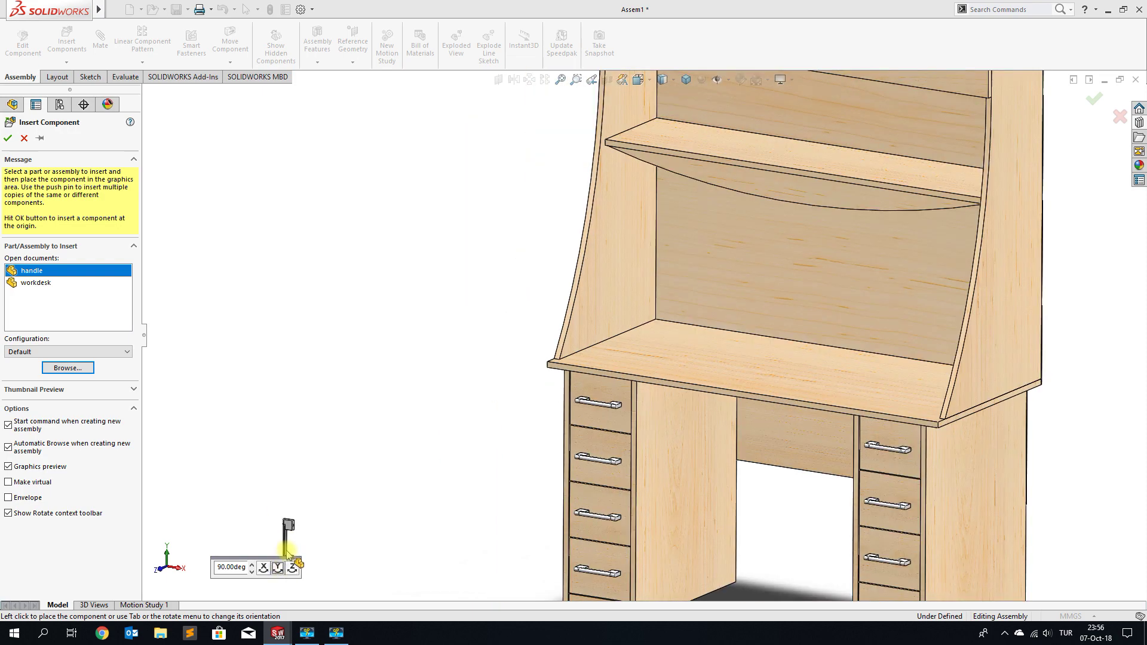
scroll(442, 430, "up", 2)
scroll(698, 200, "down", 2)
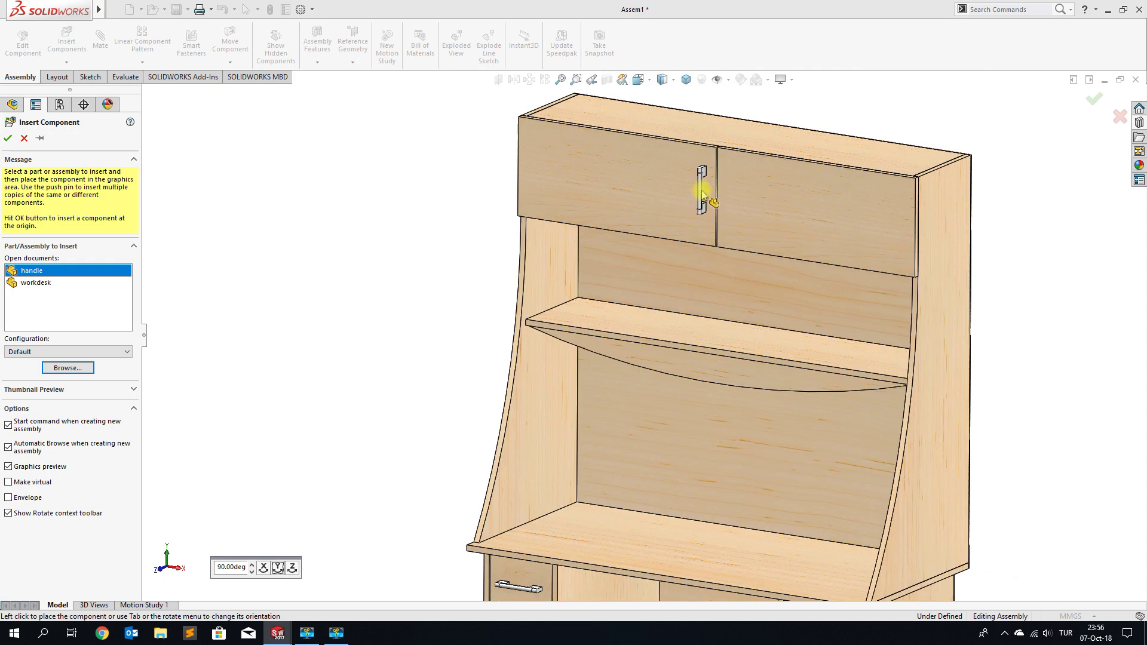
left_click(660, 207)
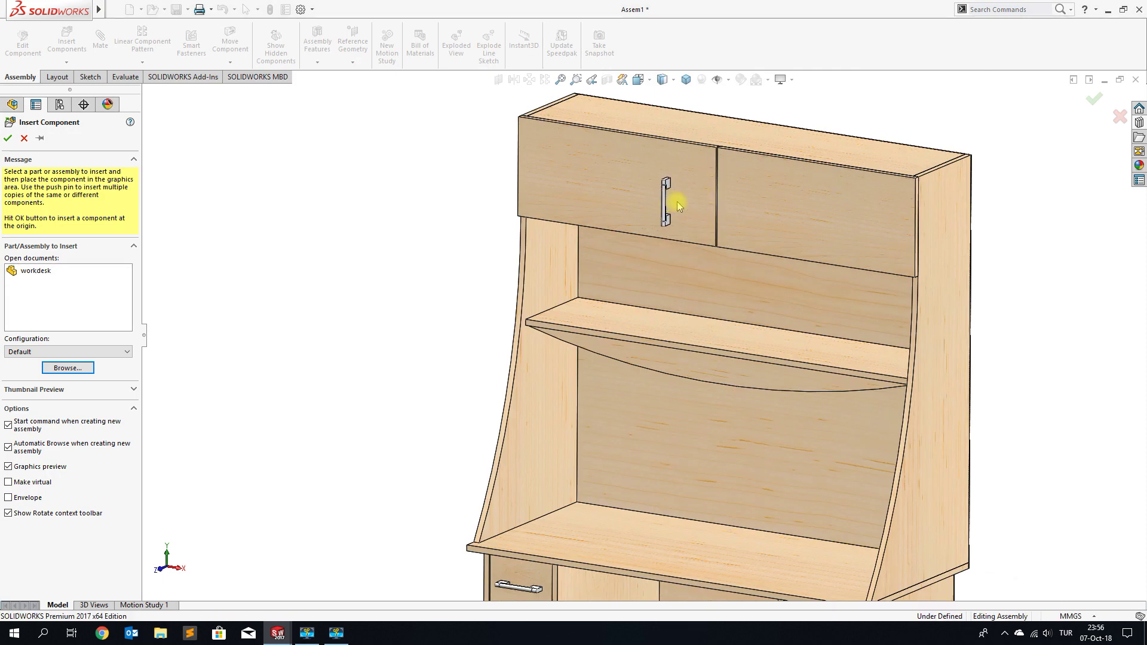
scroll(660, 208, "down", 2)
scroll(622, 223, "down", 2)
scroll(671, 192, "down", 2)
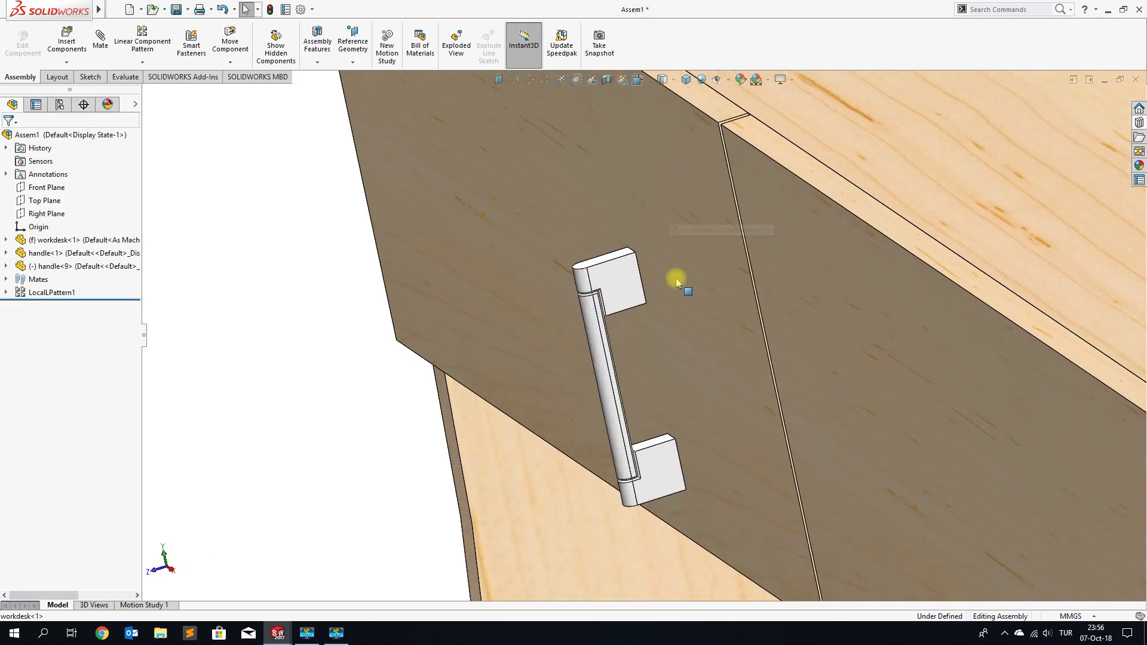
Mate the handle's back face coincident with the cabinet door face.
scroll(673, 274, "down", 2)
mouse_move(627, 319)
middle_mouse_down()
mouse_move(639, 289)
mouse_move(632, 276)
middle_mouse_up()
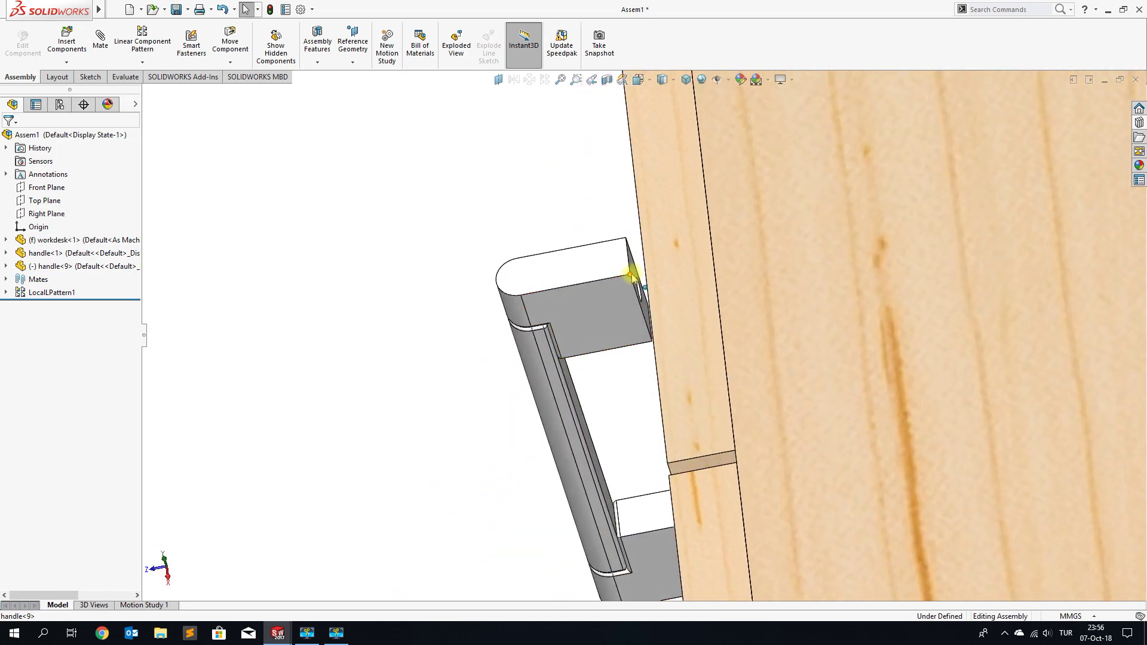
left_click(633, 275)
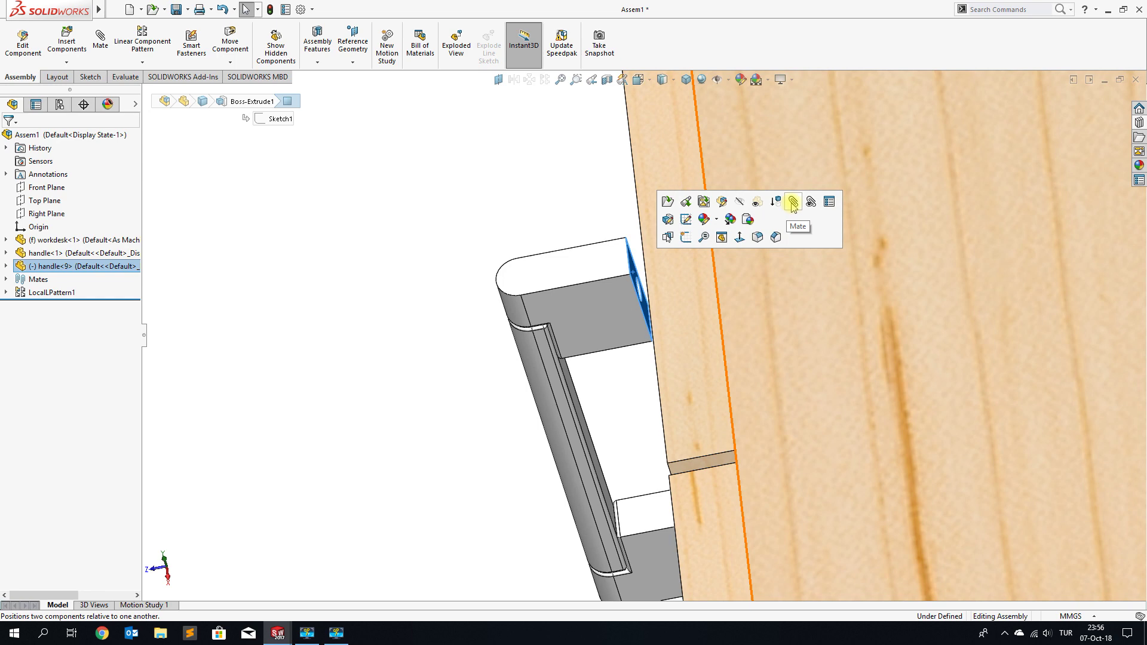
key("m")
scroll(768, 275, "up", 5)
mouse_move(768, 274)
middle_mouse_down()
mouse_move(746, 255)
mouse_move(812, 281)
mouse_move(723, 317)
middle_mouse_up()
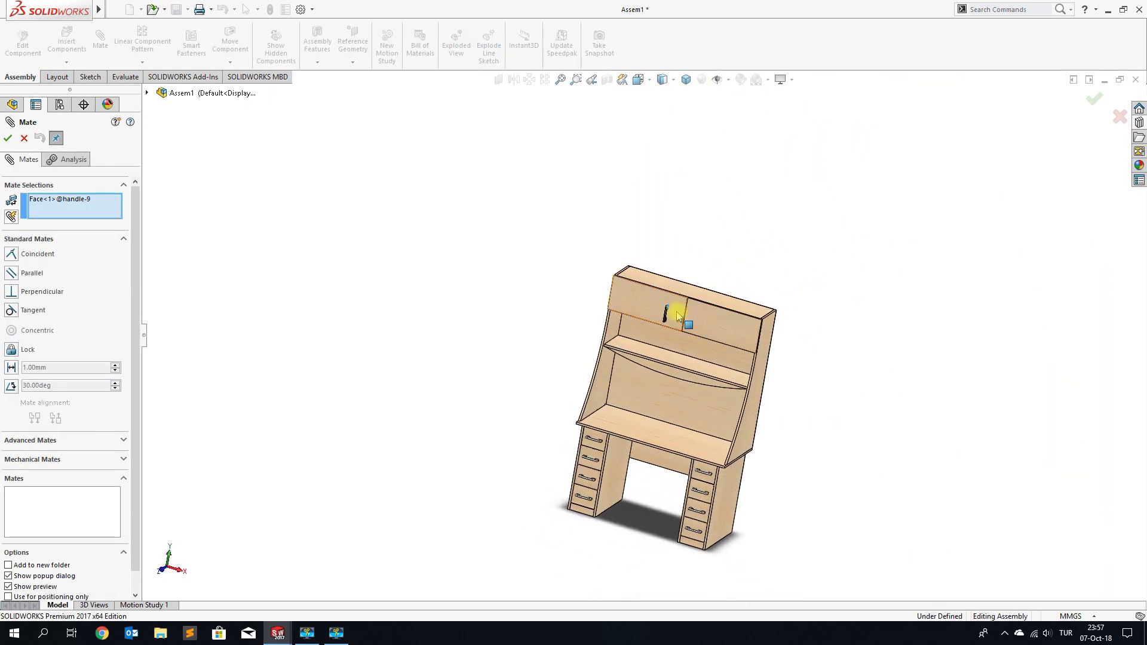
left_click(678, 315)
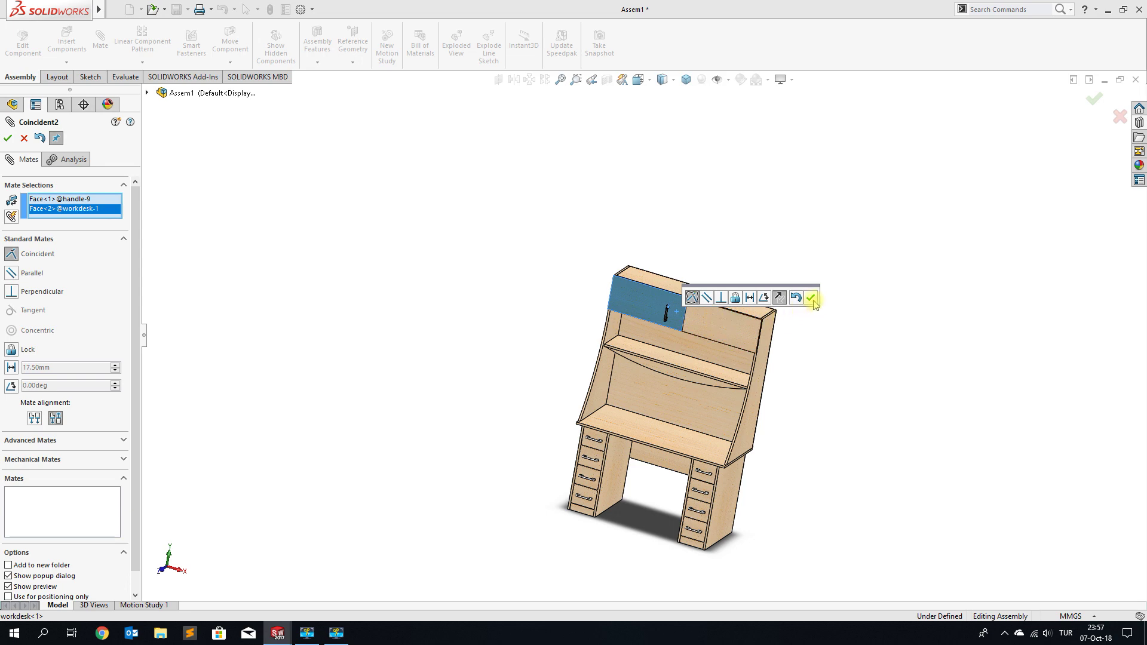
left_click(811, 299)
Add a 40 mm Distance mate between the handle's side face and the door's edge face.
scroll(678, 335, "down", 3)
scroll(678, 312, "down", 3)
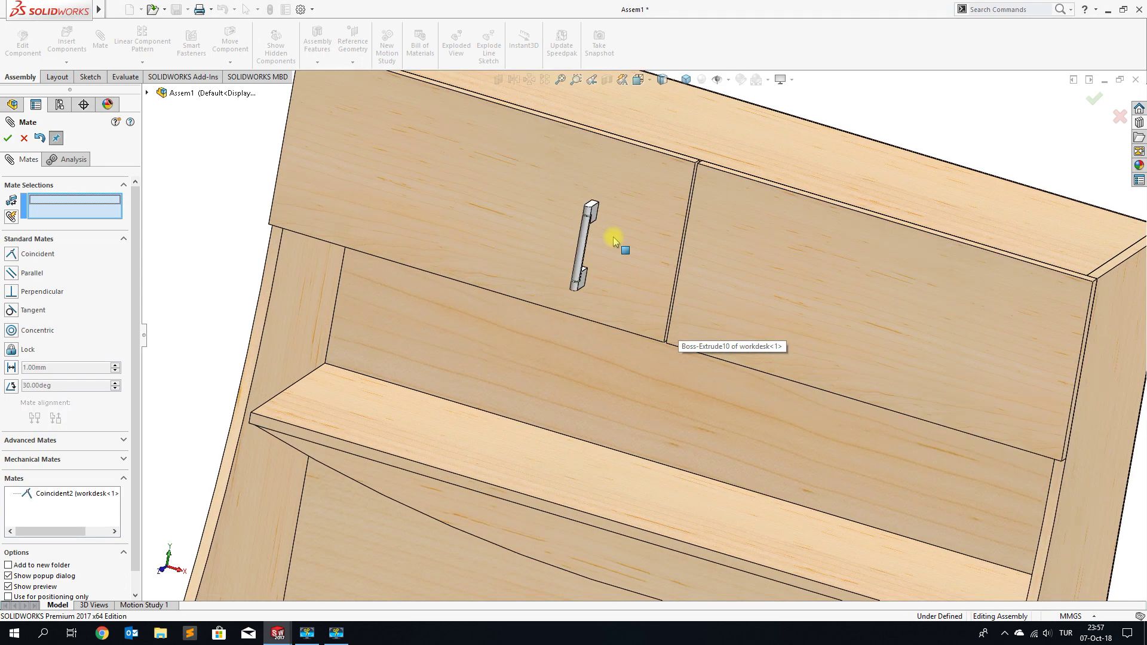
scroll(597, 227, "down", 2)
left_click(587, 225)
scroll(764, 269, "down", 3)
scroll(764, 269, "down", 2)
scroll(776, 267, "up", 3)
scroll(693, 116, "down", 3)
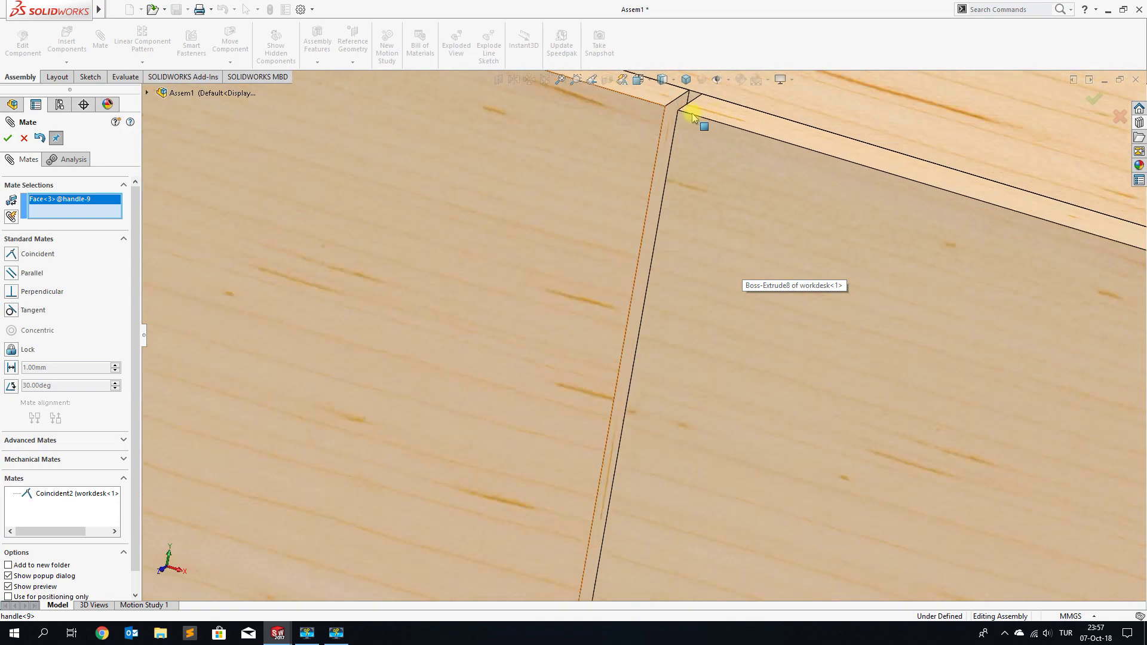
scroll(693, 117, "up", 2)
left_click(635, 167)
scroll(705, 257, "up", 2)
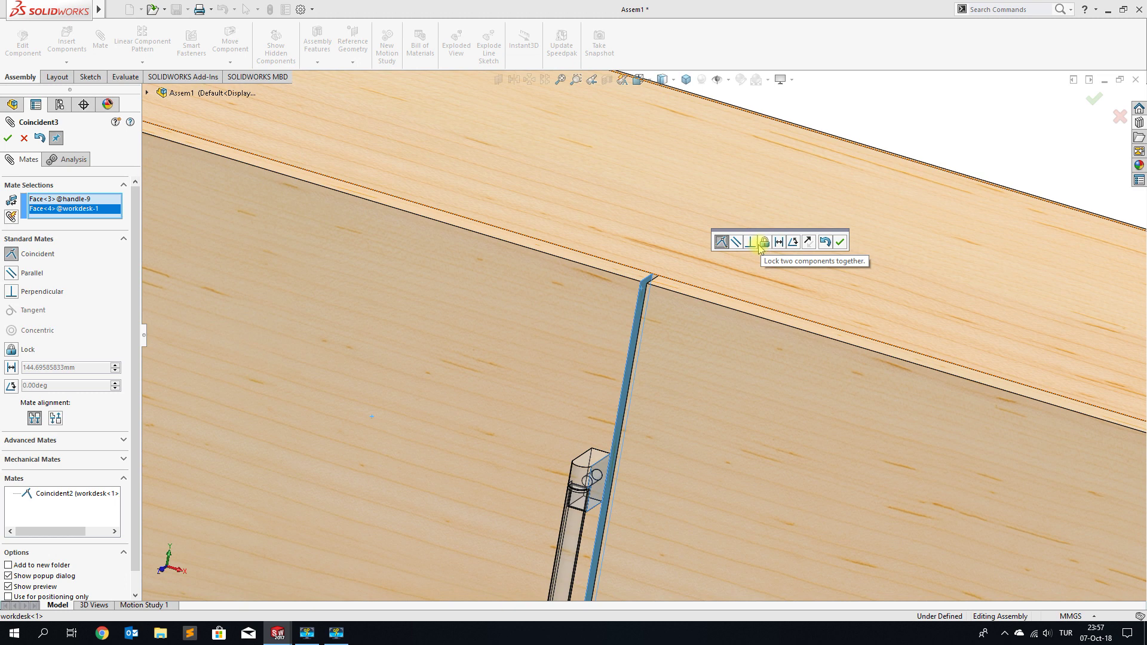
left_click(779, 242)
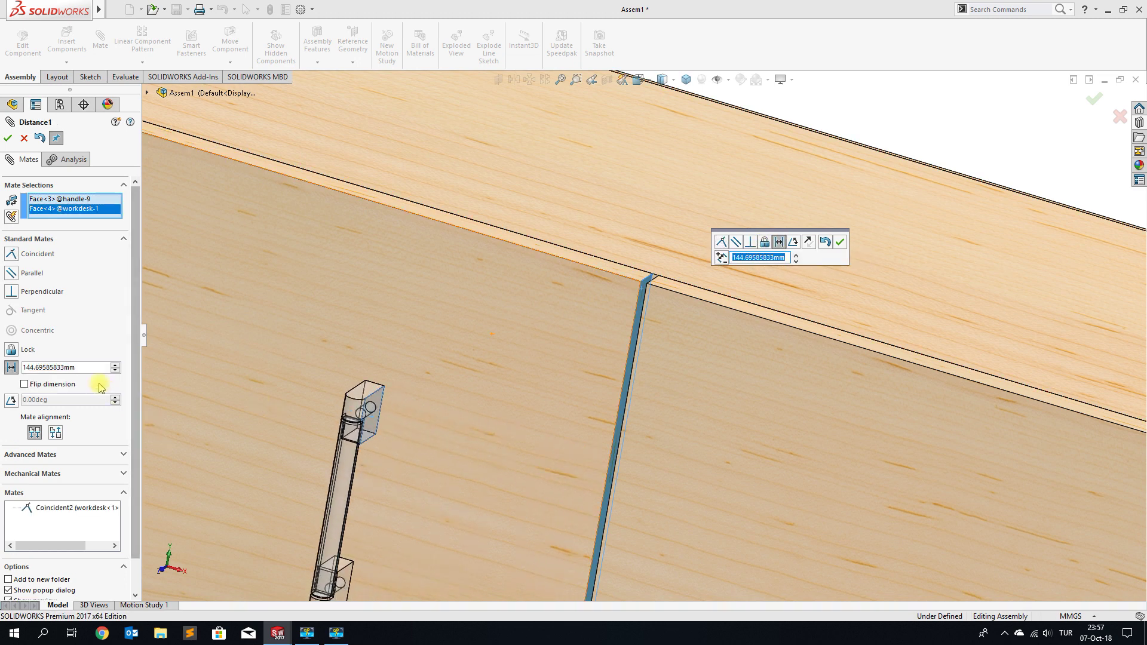
left_click(24, 367)
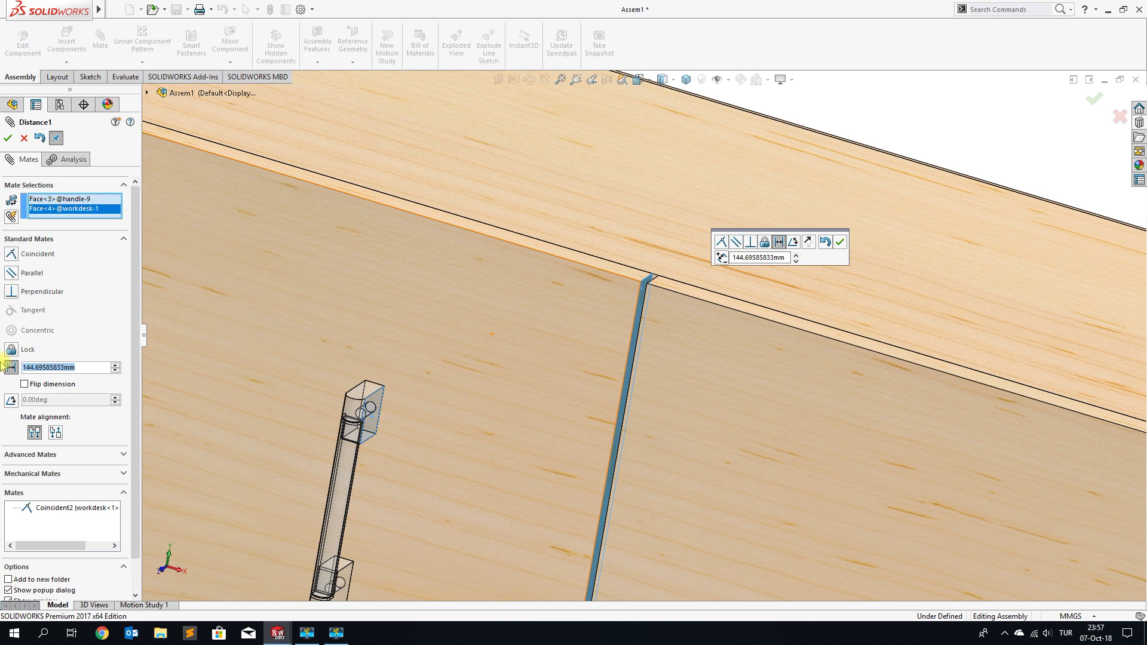
type("40")
key("Return")
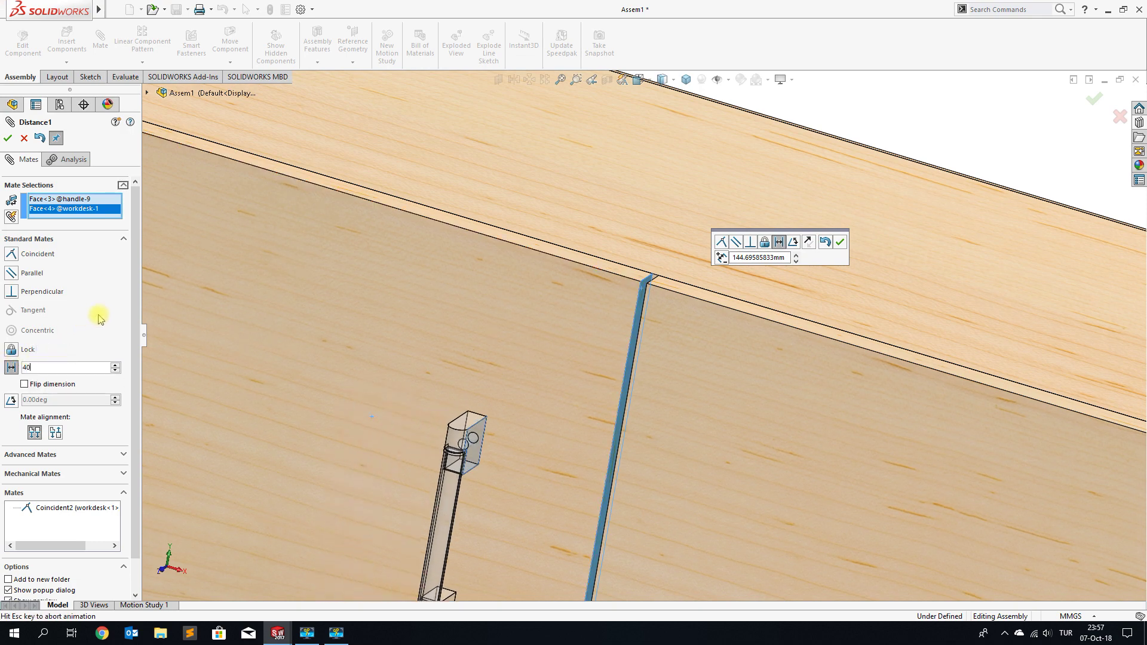
scroll(521, 385, "up", 5)
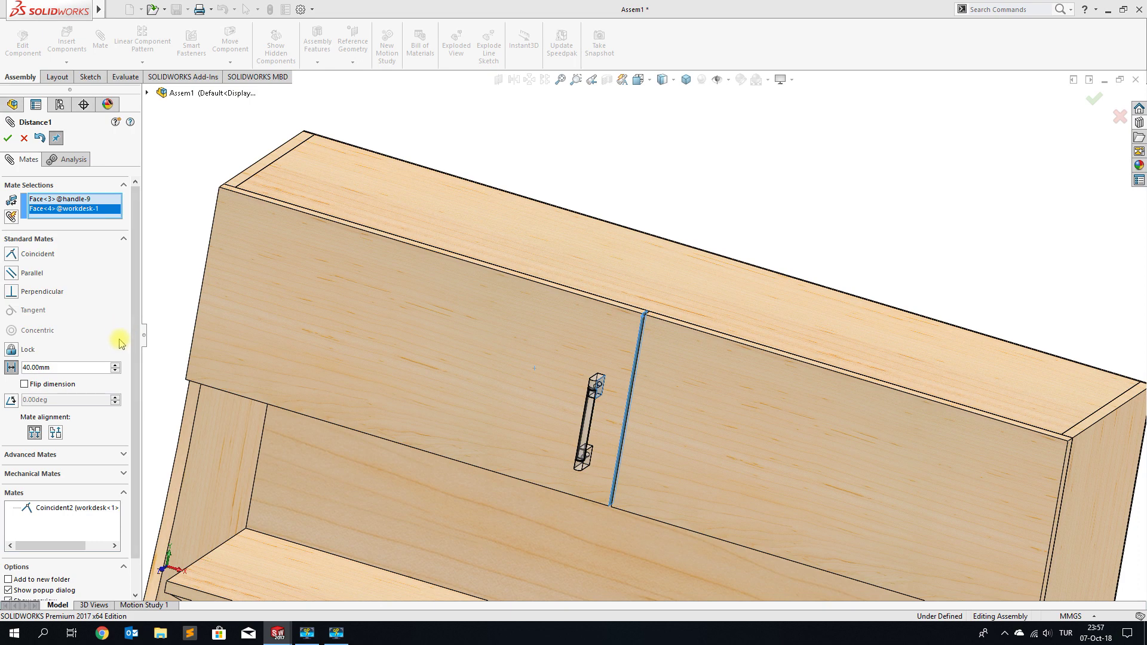
left_click(7, 139)
Centre the handle between the door's top and bottom faces with a Width mate.
mouse_move(410, 308)
middle_mouse_down()
mouse_move(646, 390)
mouse_move(658, 342)
middle_mouse_up()
scroll(654, 345, "down", 4)
left_click(123, 442)
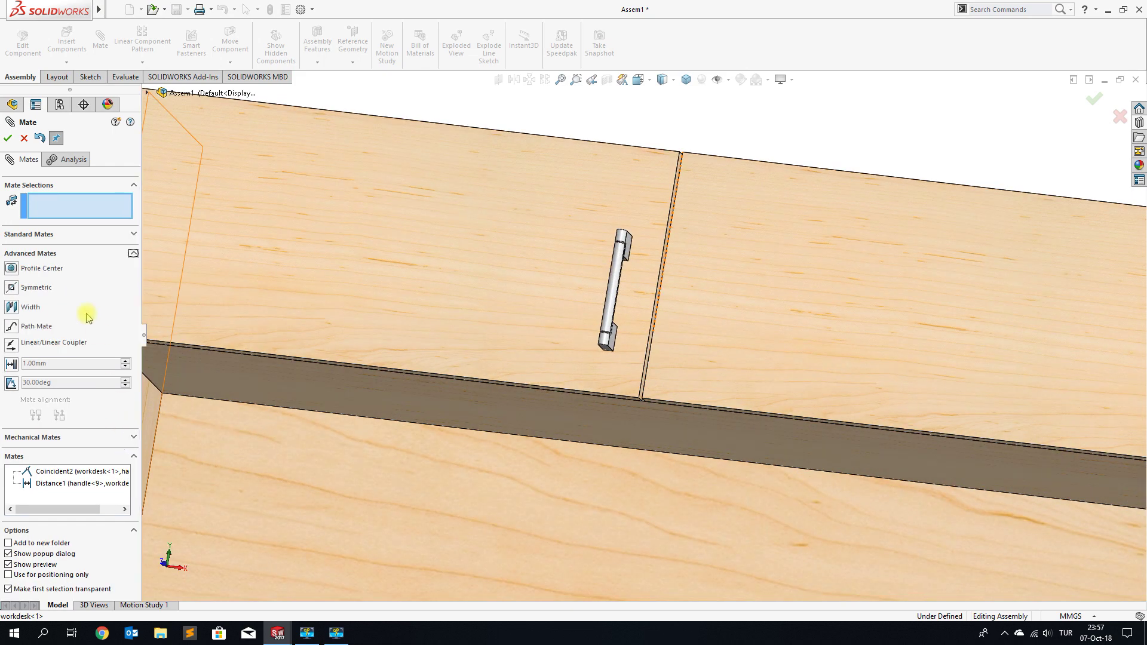
left_click(10, 308)
scroll(573, 335, "down", 3)
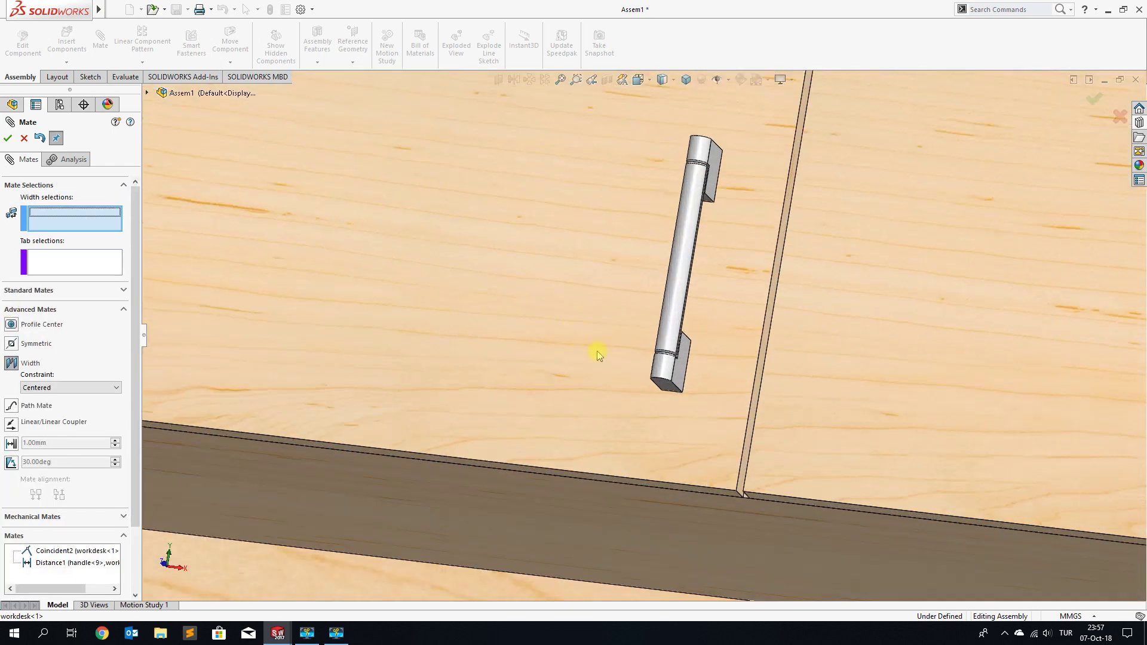
left_click(664, 392)
scroll(691, 370, "up", 3)
mouse_move(691, 371)
middle_mouse_down()
mouse_move(673, 333)
mouse_move(675, 284)
middle_mouse_up()
left_click(673, 254)
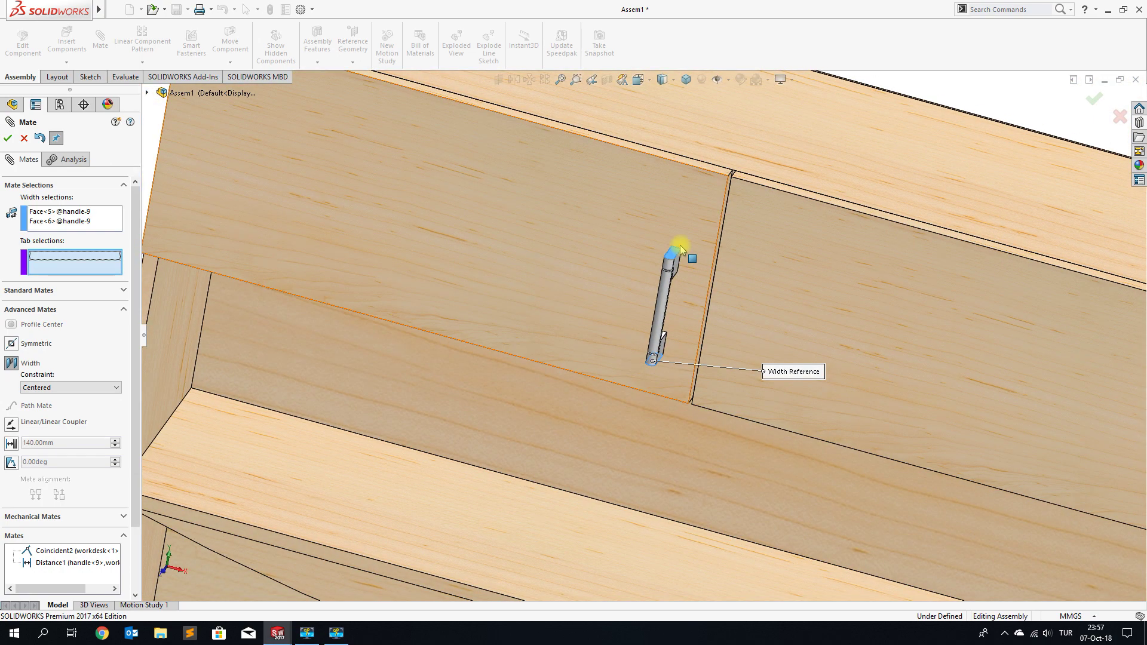
scroll(707, 191, "down", 2)
left_click(712, 182)
scroll(675, 392, "up", 2)
middle_click_drag(675, 393, 691, 218)
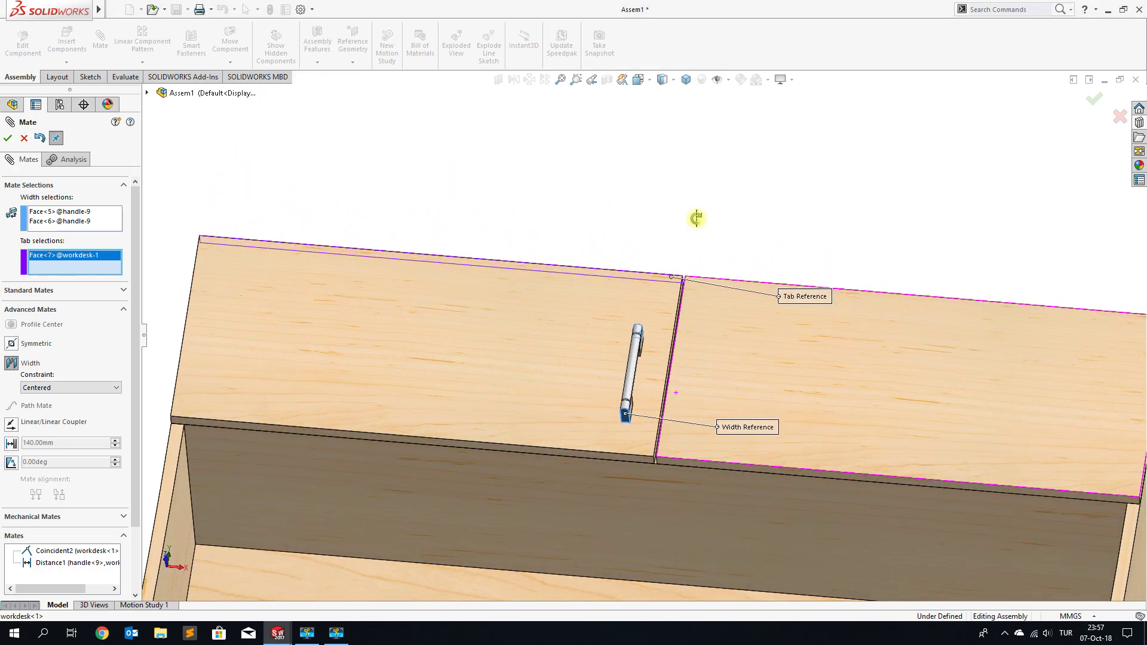
left_click(618, 460)
left_click(7, 138)
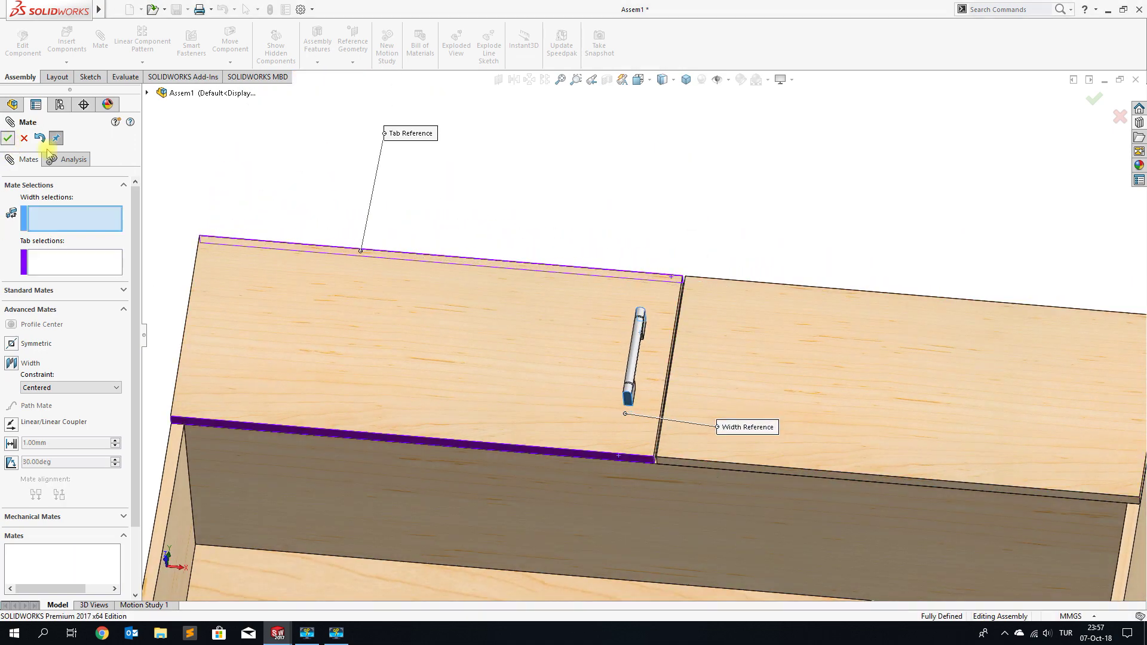
left_click(9, 142)
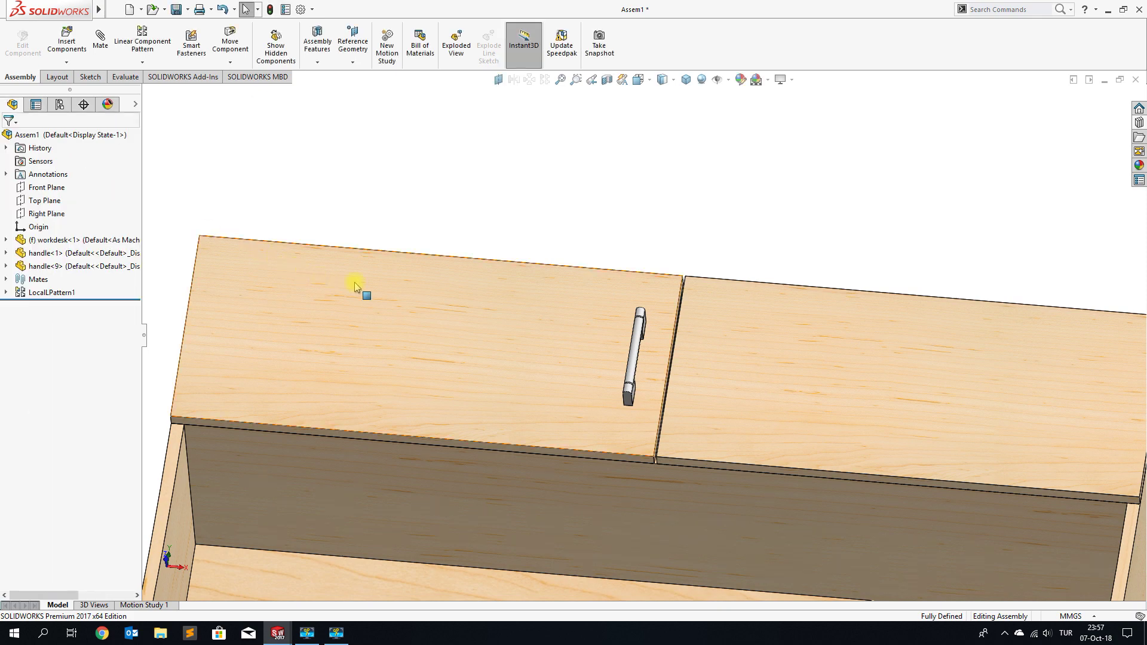
scroll(382, 293, "up", 2)
scroll(511, 331, "up", 2)
scroll(512, 333, "up", 2)
mouse_move(609, 333)
middle_mouse_down()
mouse_move(555, 451)
mouse_move(711, 450)
middle_mouse_up()
scroll(711, 450, "down", 2)
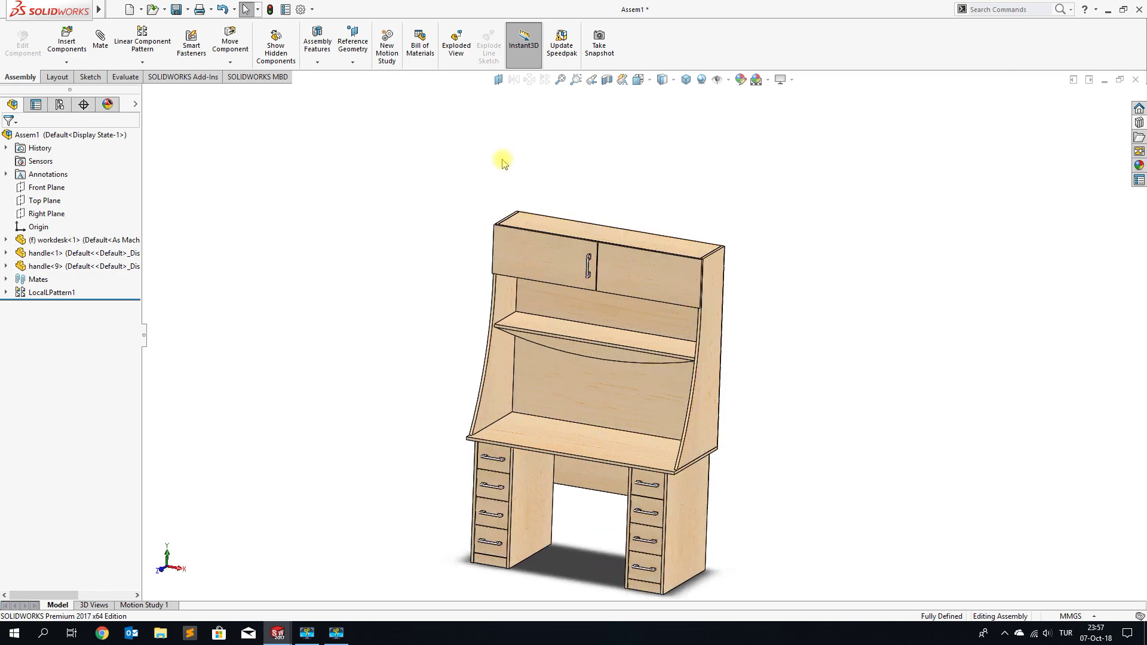
scroll(628, 281, "down", 2)
scroll(627, 274, "down", 1)
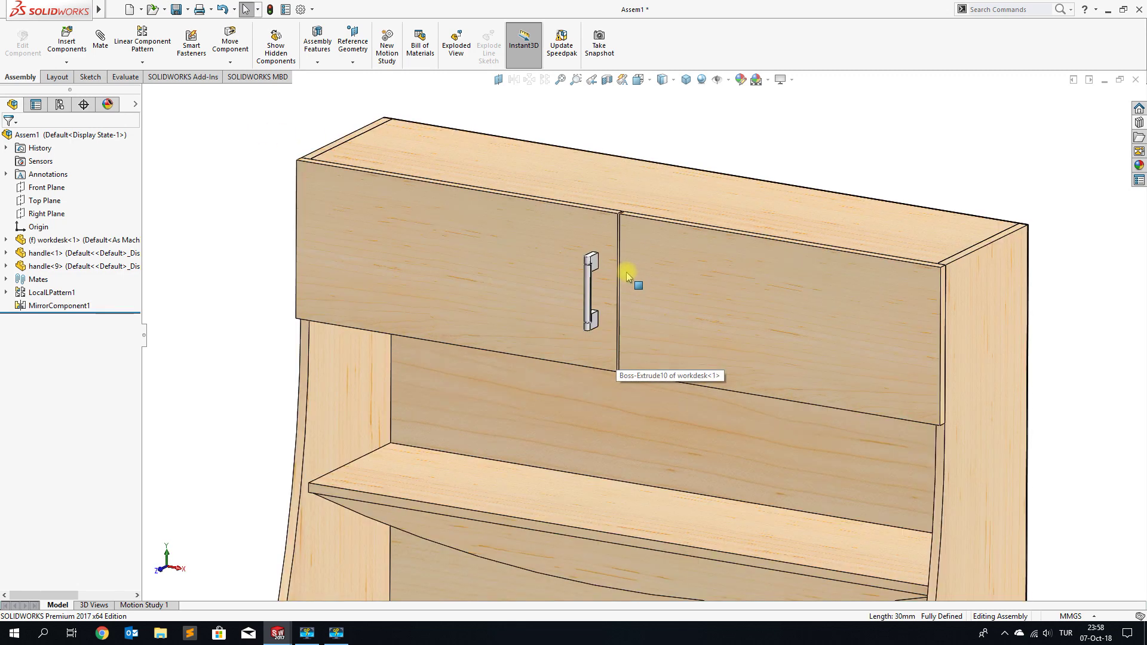
scroll(616, 311, "down", 1)
scroll(608, 294, "down", 1)
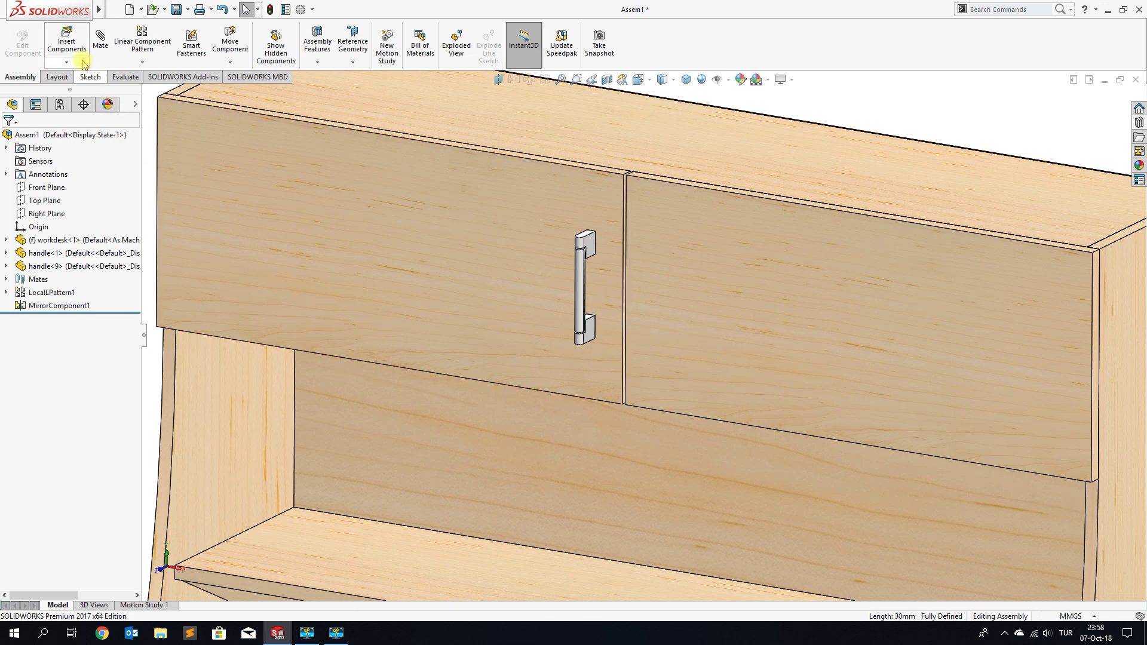
Pattern the door handle along the door's top edge, reversed, 2 instances at 96 mm.
left_click(141, 45)
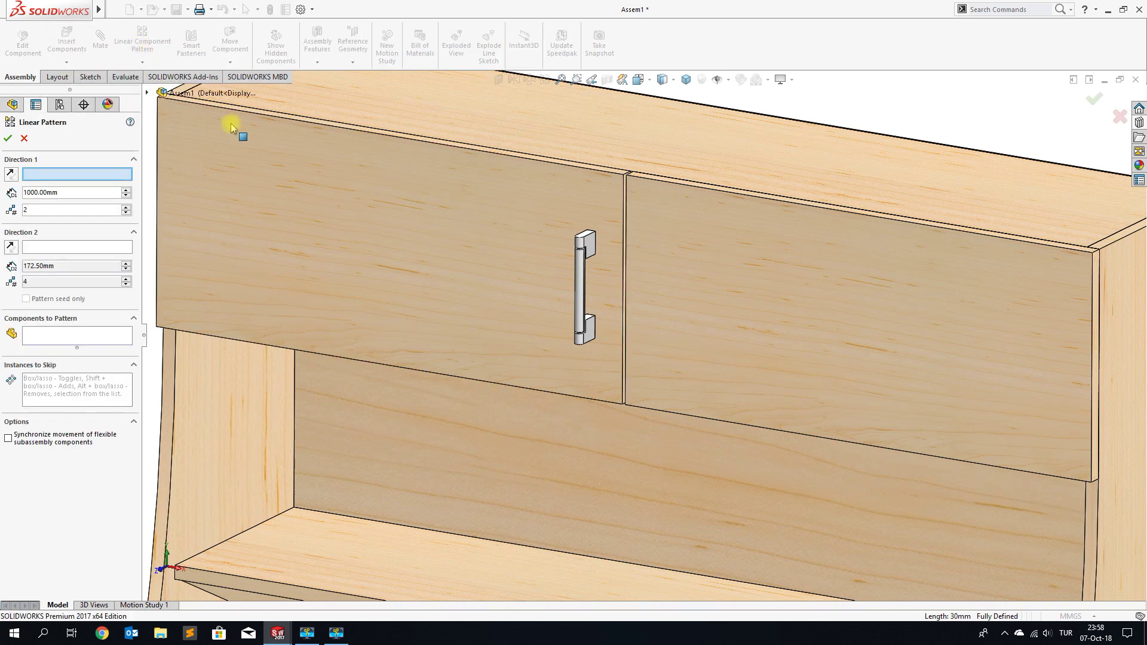
left_click(667, 182)
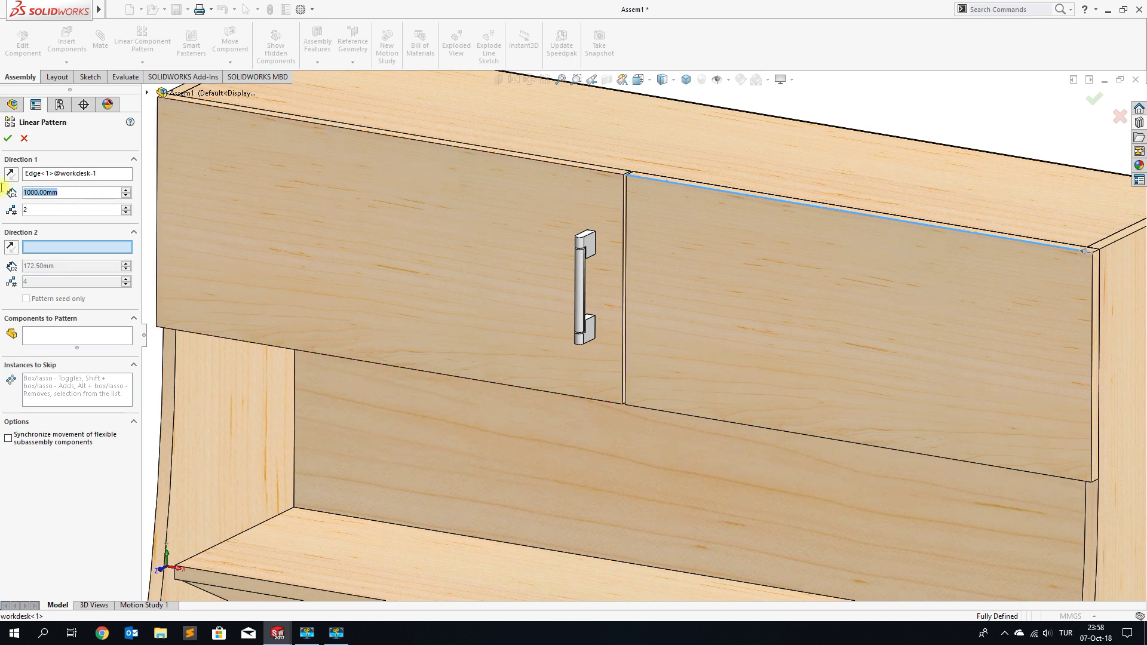
type("80")
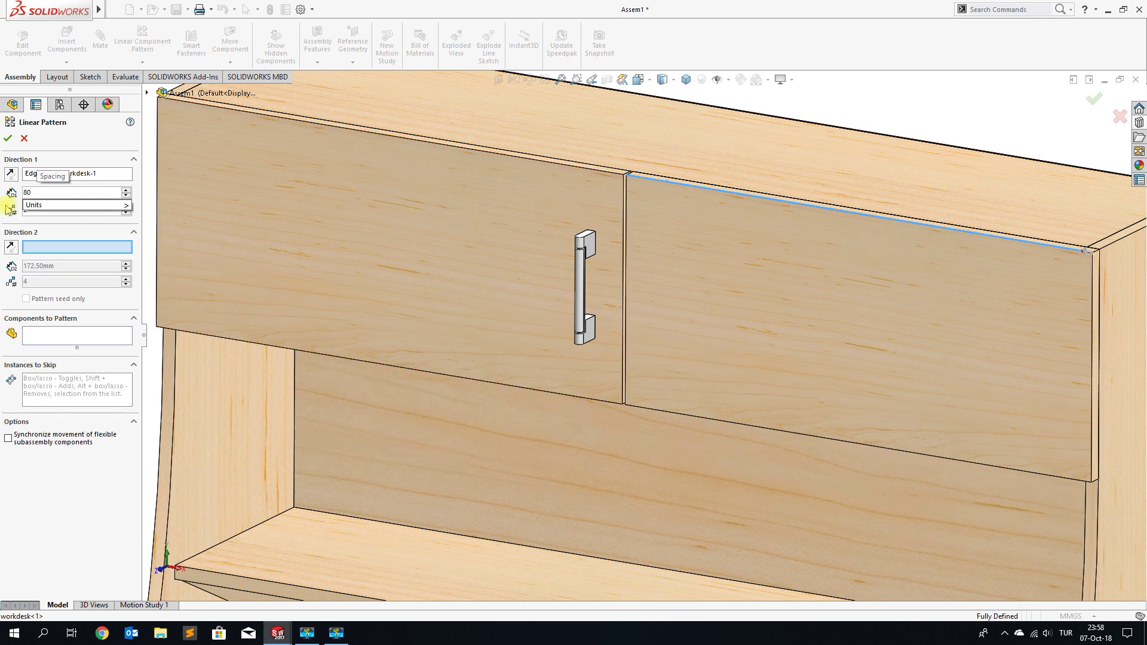
key("Return")
left_click(65, 340)
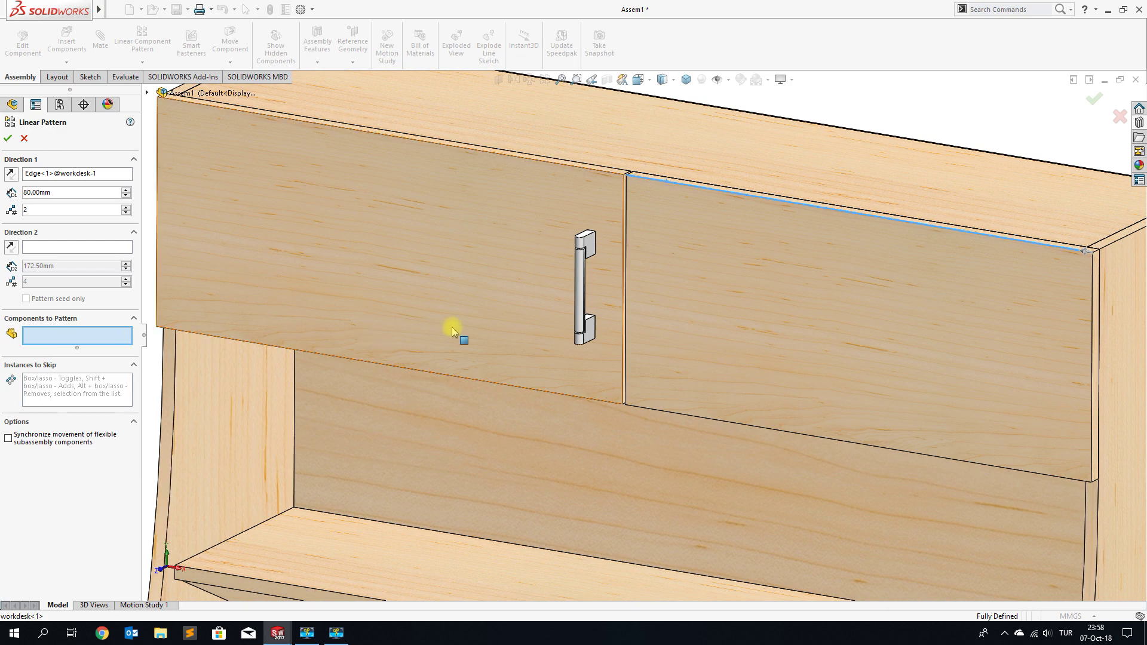
left_click(578, 298)
left_click(11, 175)
mouse_move(756, 339)
middle_mouse_down()
mouse_move(825, 318)
mouse_move(814, 307)
middle_mouse_up()
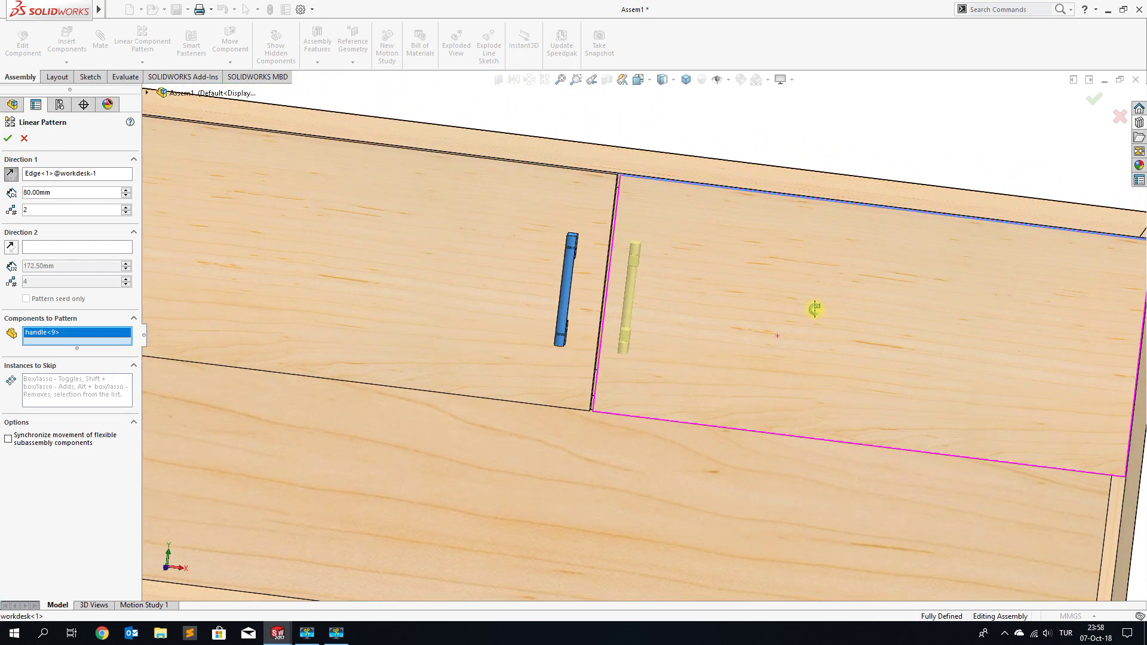
double_click(71, 192)
type("96")
key("Return")
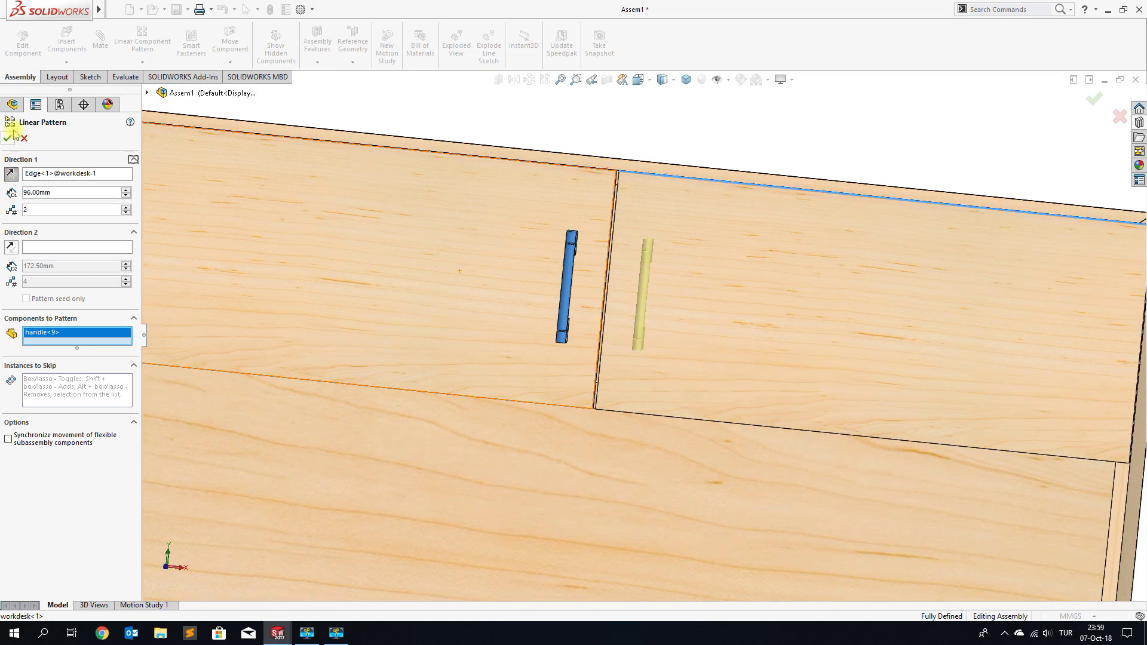
left_click(9, 138)
Orbit to an isometric view of the desk and start Insert Components.
middle_click_drag(692, 353, 665, 327)
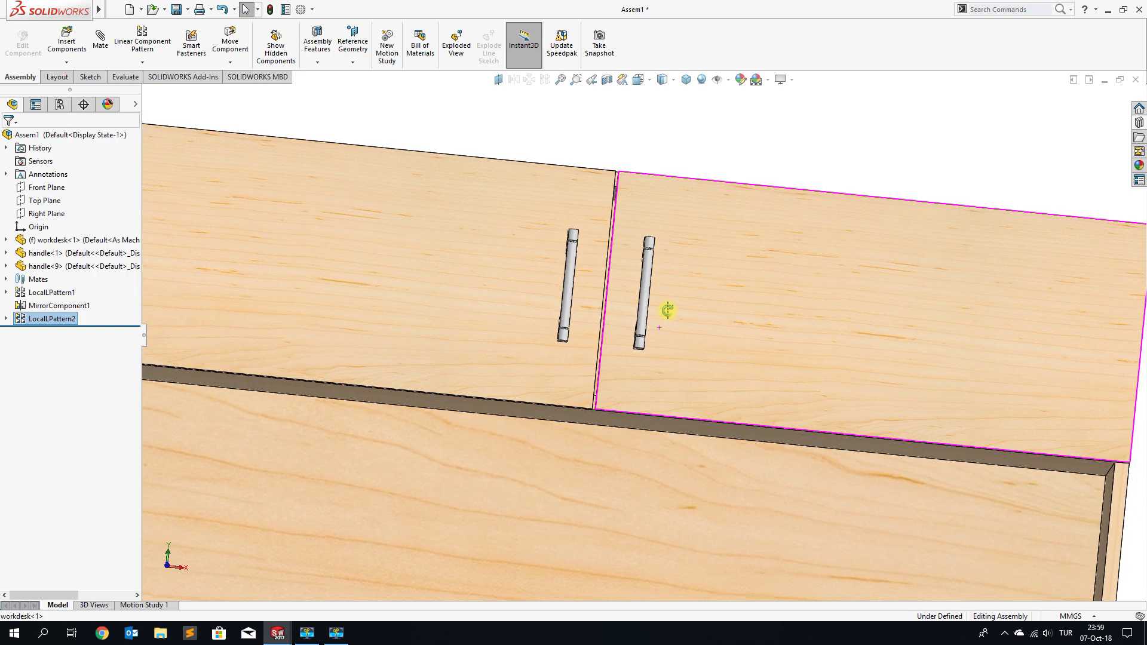
scroll(665, 327, "up", 3)
scroll(640, 366, "up", 3)
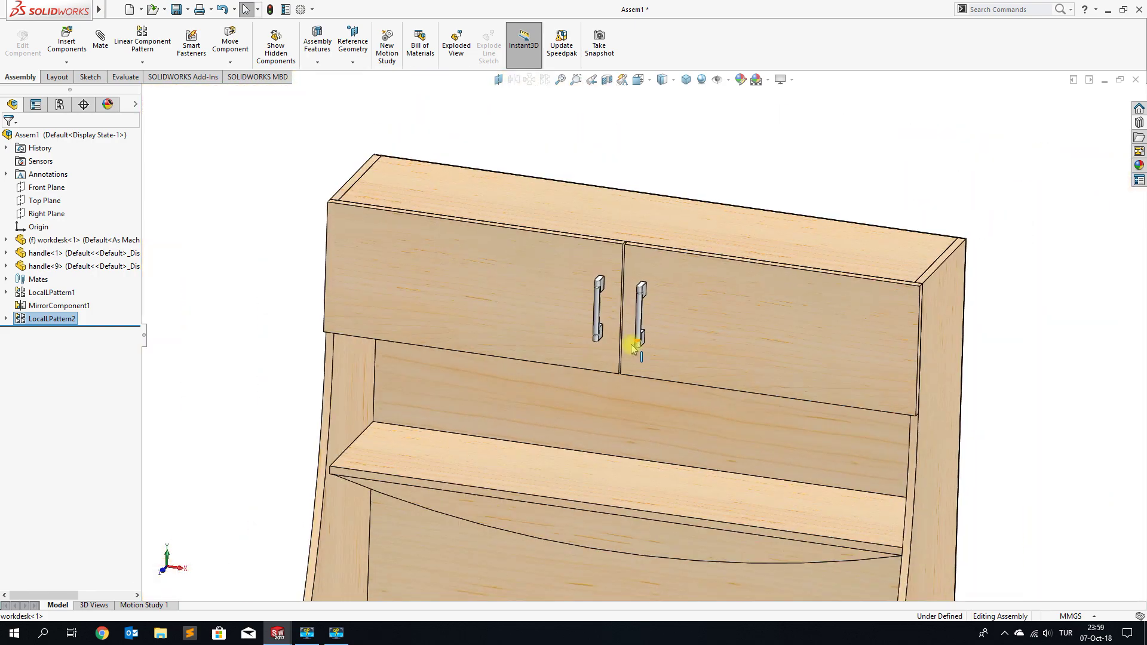
scroll(632, 340, "up", 2)
scroll(632, 348, "up", 2)
mouse_move(638, 389)
middle_mouse_down()
mouse_move(663, 461)
mouse_move(645, 449)
middle_mouse_up()
scroll(663, 476, "down", 1)
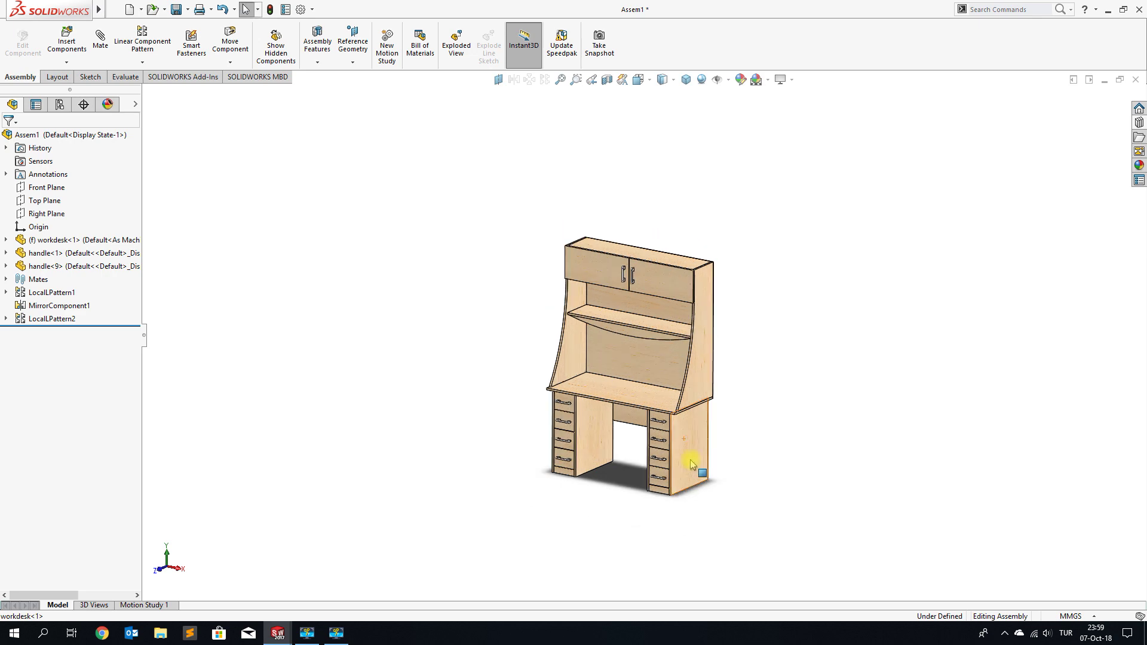
left_click(66, 41)
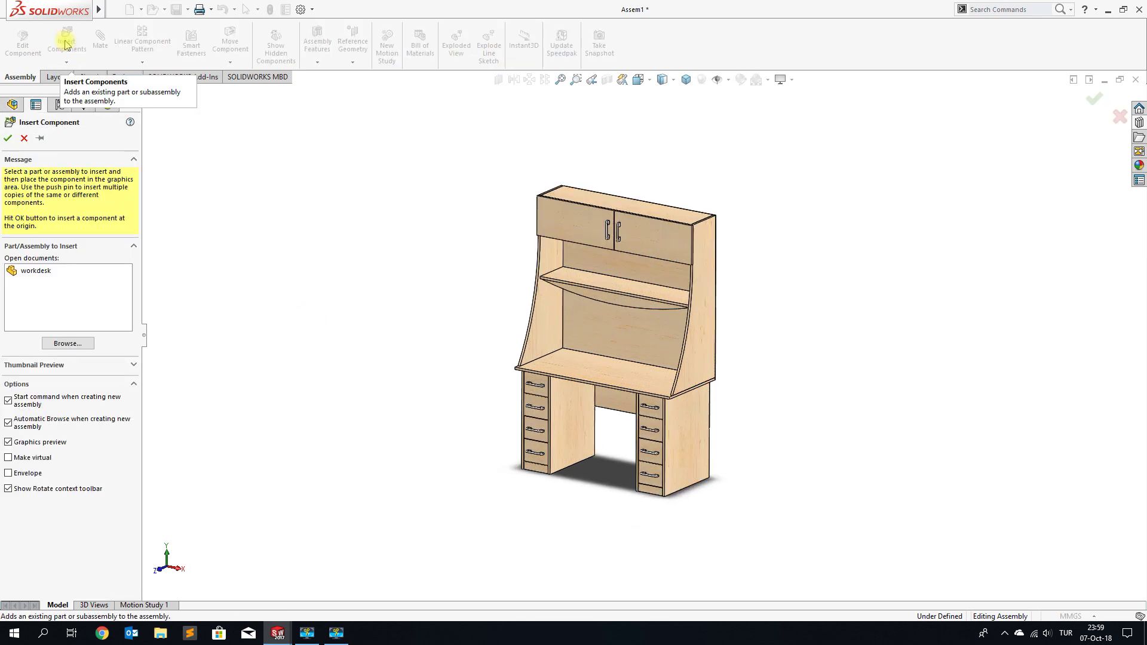
Insert the Laptop part, rotated upright, and place it beside the desk.
left_click(58, 345)
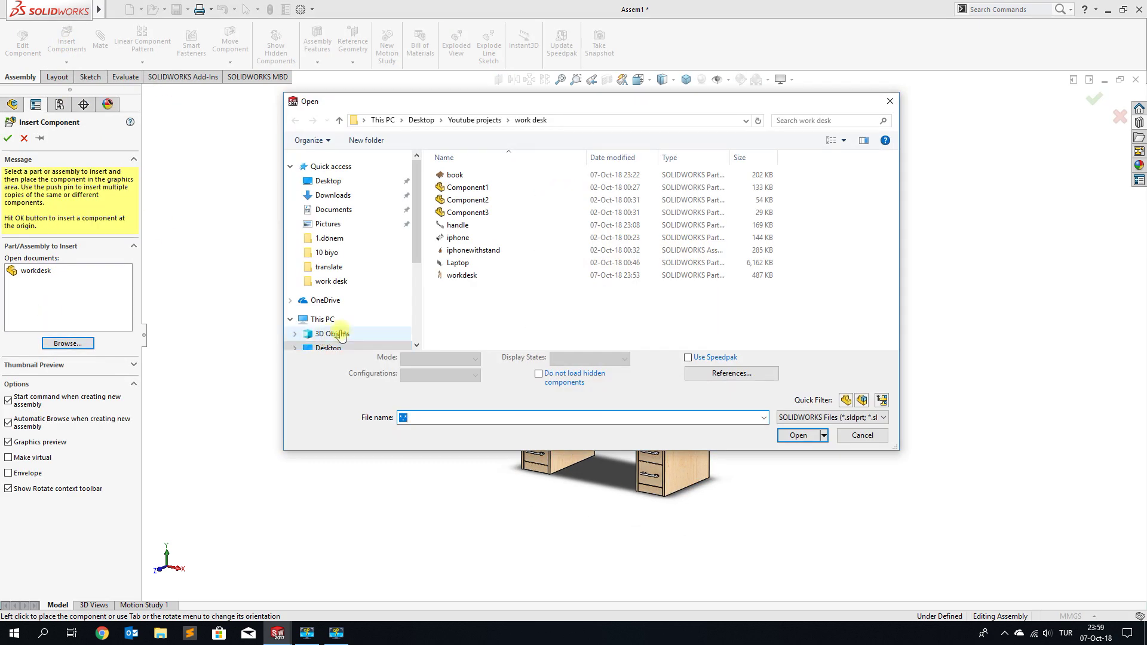
left_click(457, 263)
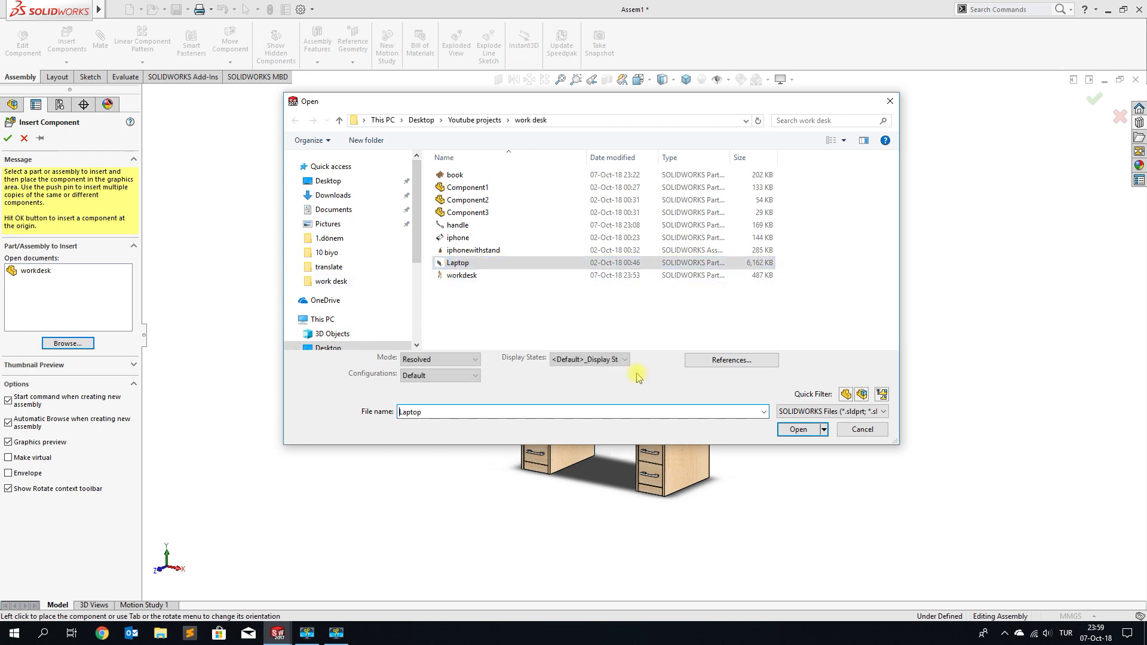
left_click(798, 435)
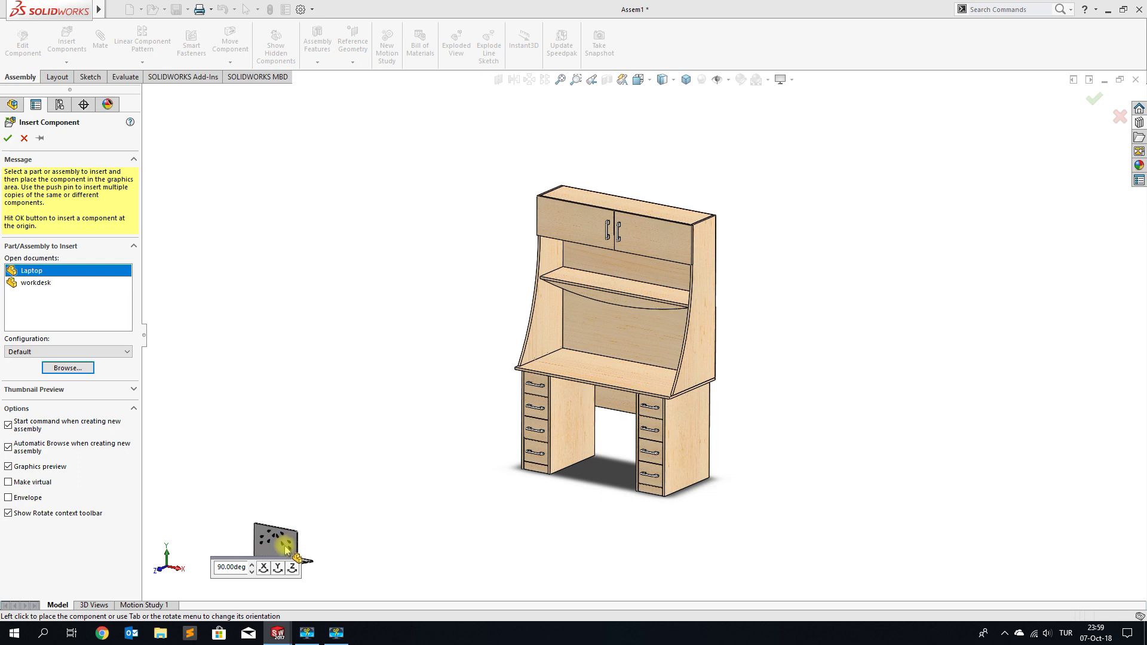
left_click(277, 567)
left_click(278, 567)
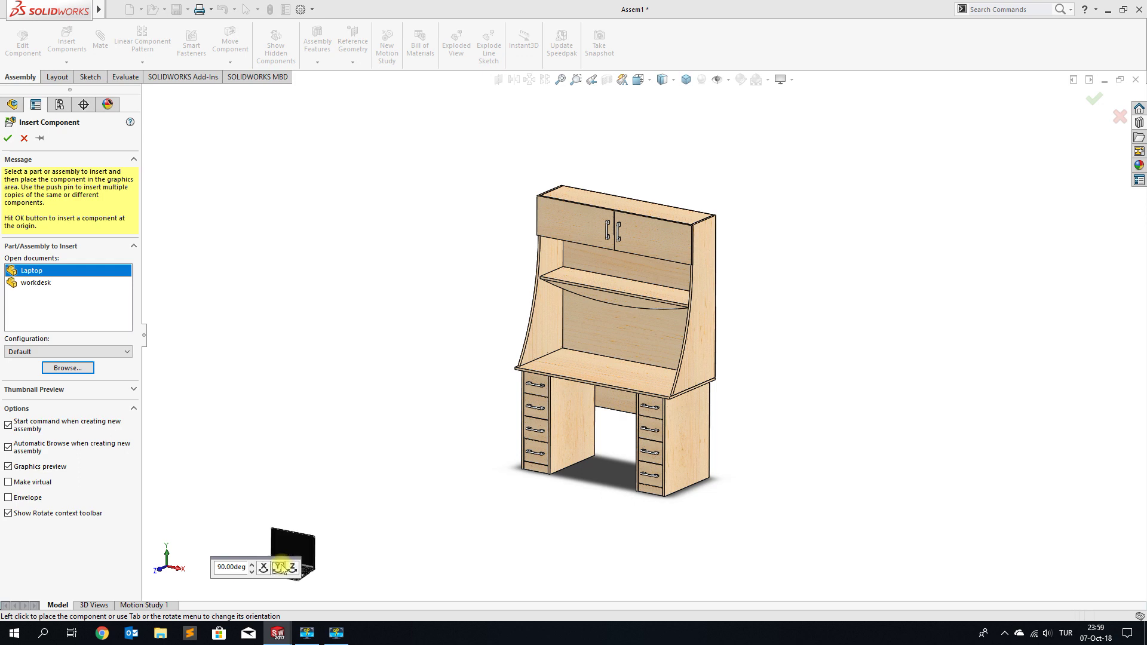
left_click(422, 392)
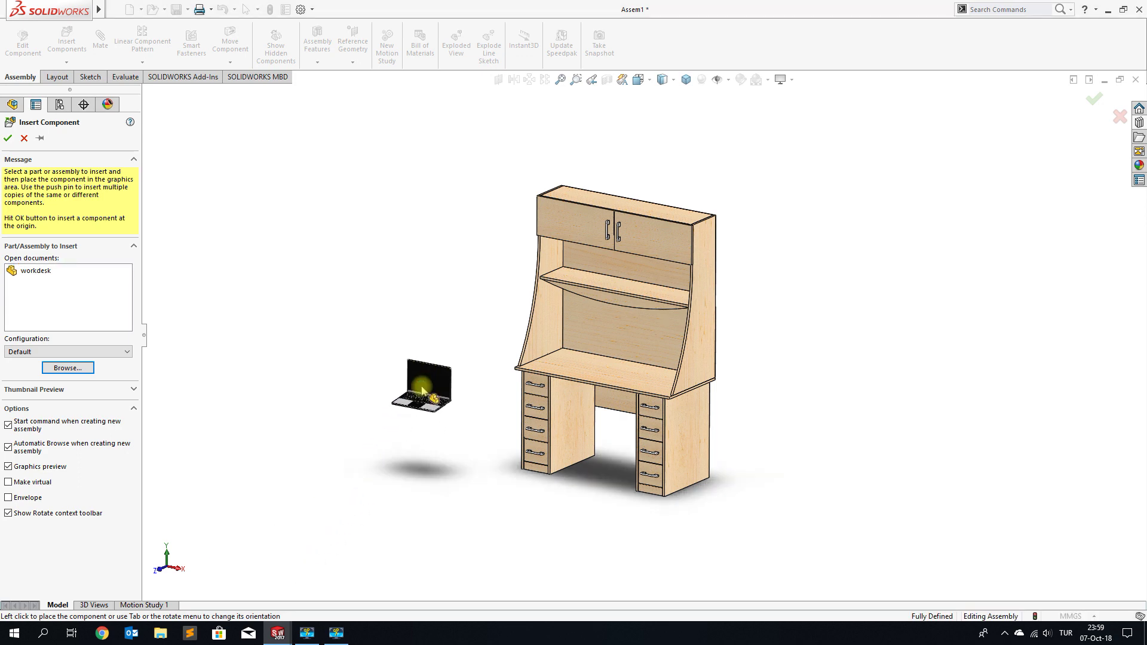
Select the laptop's base face and start a mate from it.
mouse_move(443, 399)
middle_mouse_down()
mouse_move(435, 253)
mouse_move(412, 429)
middle_mouse_up()
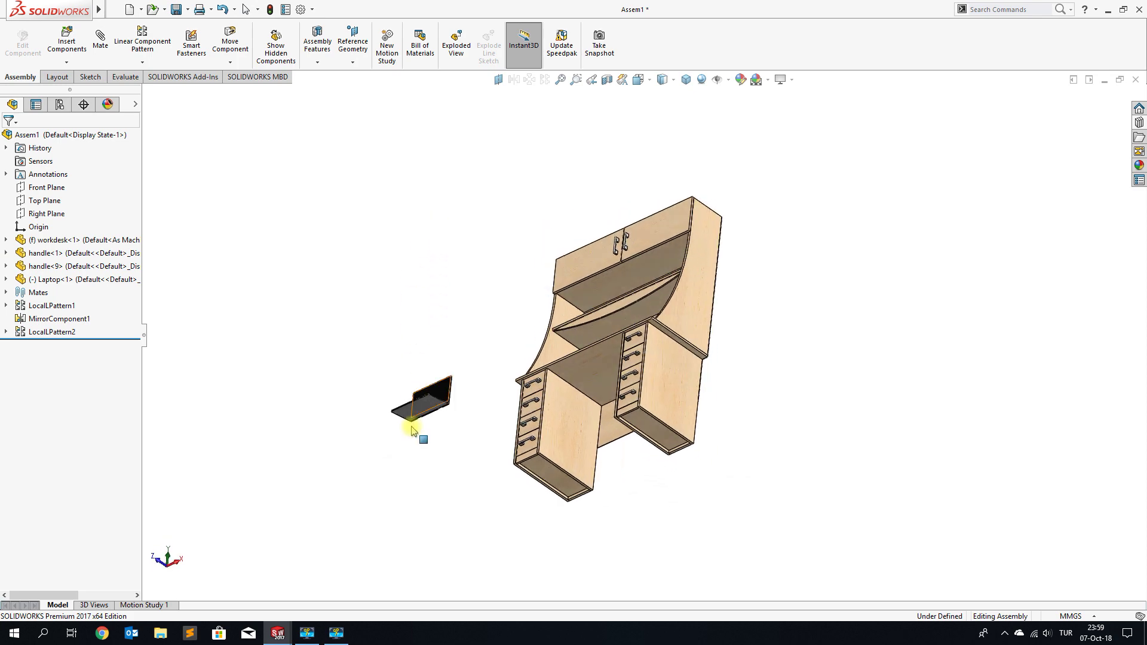
left_click(426, 409)
left_click(440, 467)
scroll(430, 428, "down", 4)
scroll(466, 402, "down", 5)
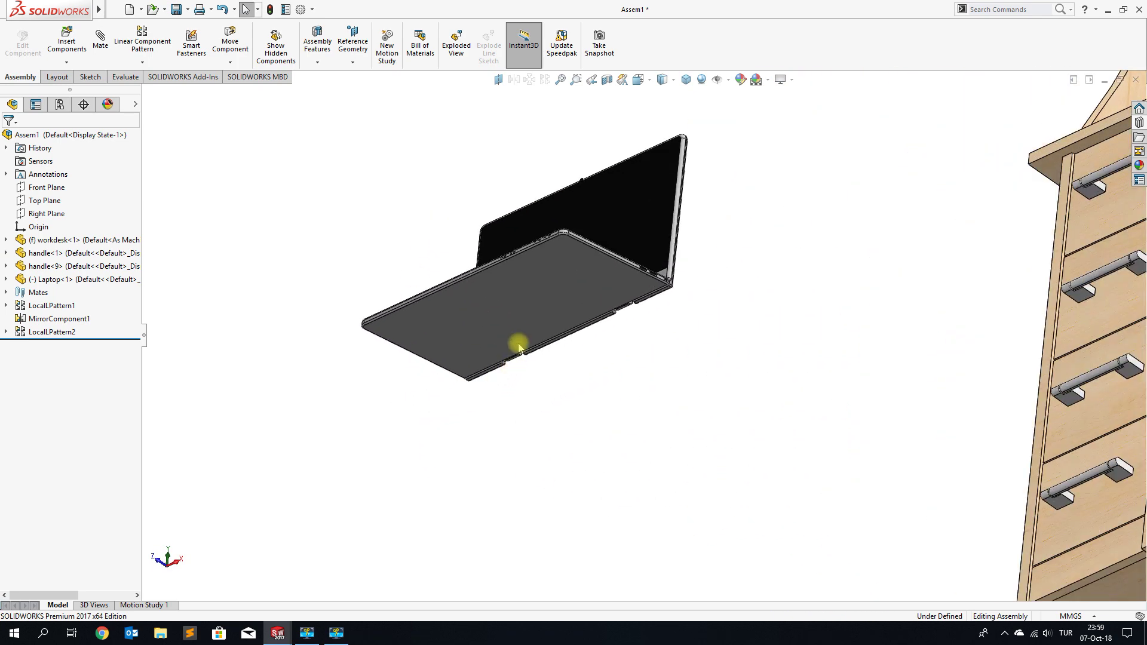
left_click(517, 332)
left_click(663, 262)
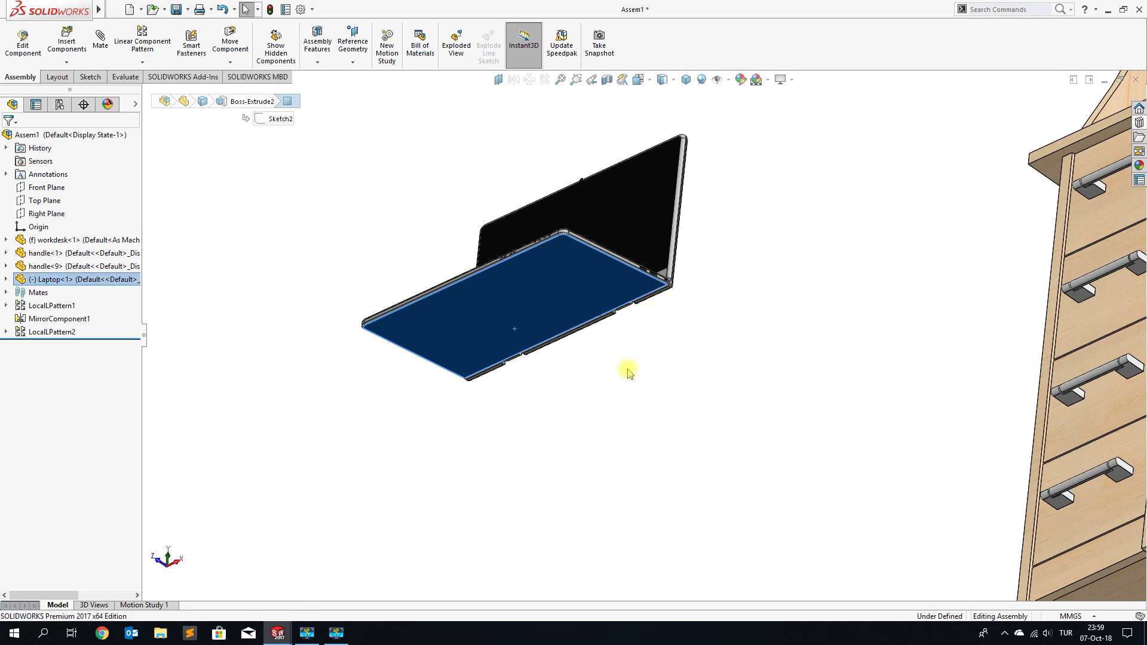
scroll(619, 389, "up", 4)
scroll(624, 387, "up", 3)
mouse_move(630, 387)
middle_mouse_down()
mouse_move(753, 303)
mouse_move(776, 424)
mouse_move(800, 466)
middle_mouse_up()
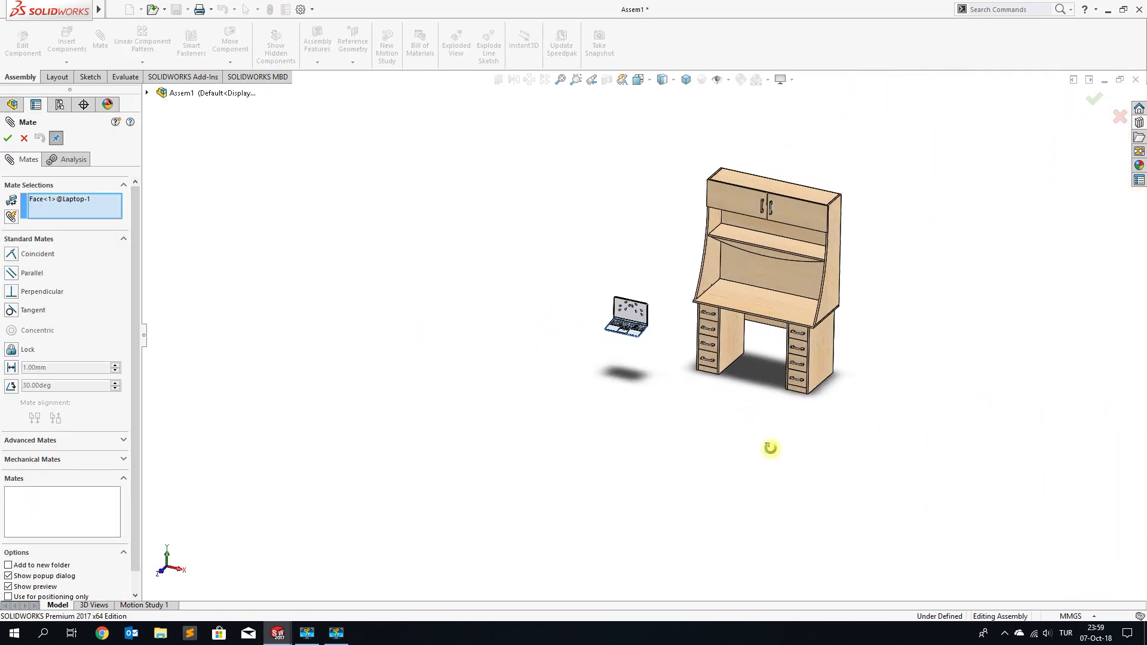
Mate the laptop base coincident with the desktop and slide it to the desk's middle.
left_click(763, 307)
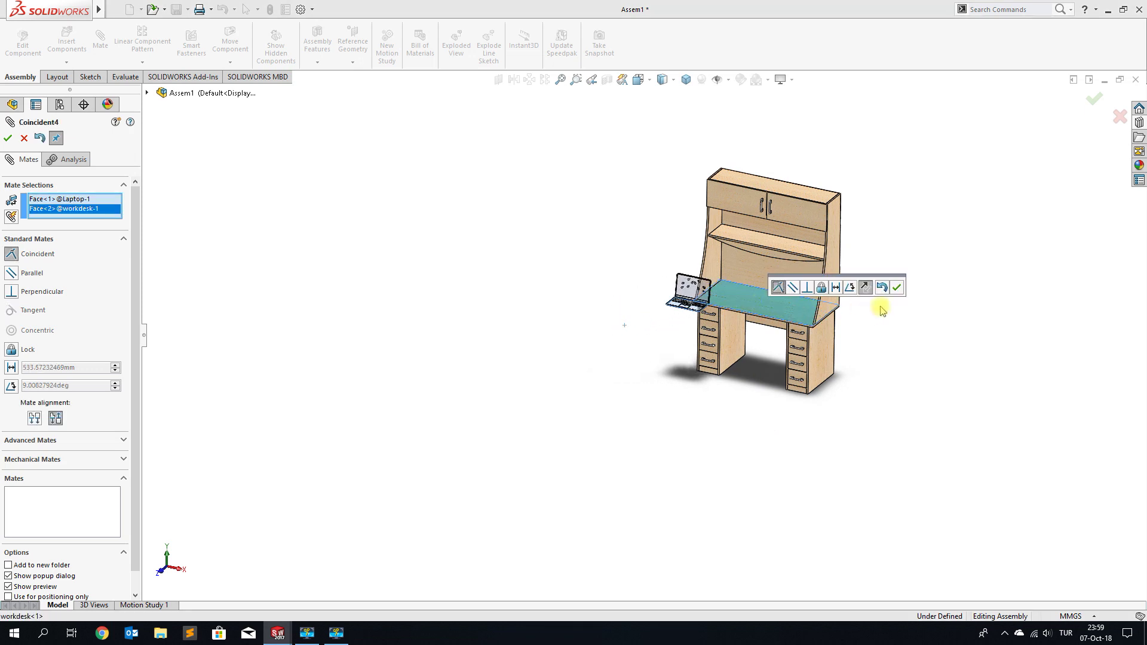
left_click(897, 287)
scroll(733, 303, "down", 3)
scroll(672, 305, "down", 3)
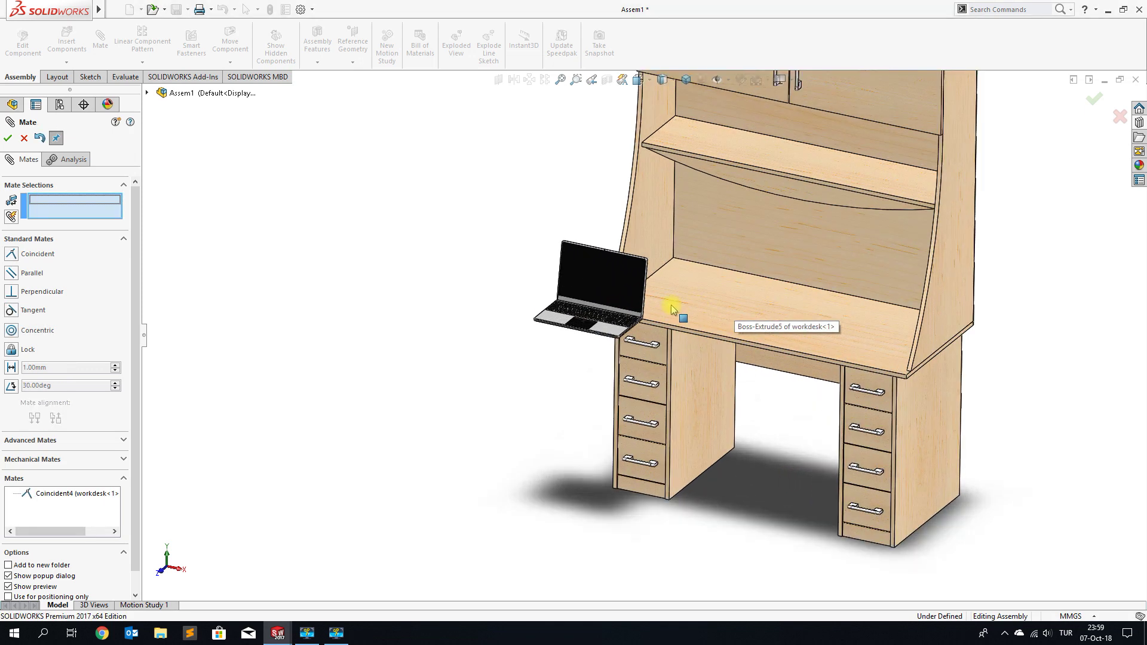
left_click_drag(644, 294, 836, 291)
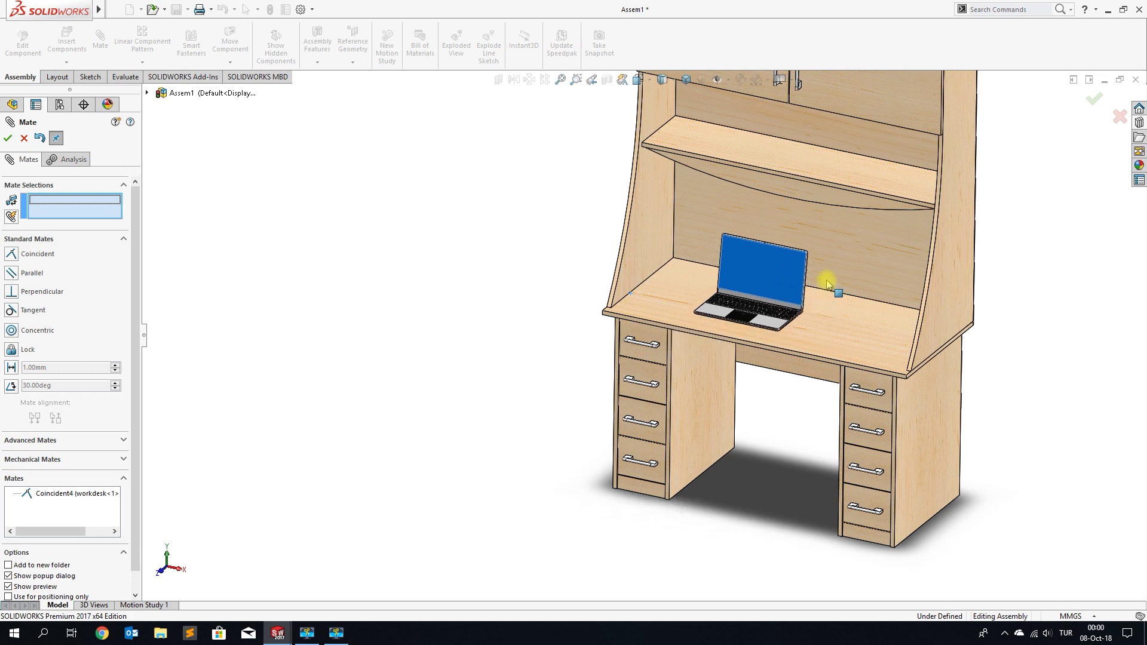
left_click_drag(837, 291, 837, 287)
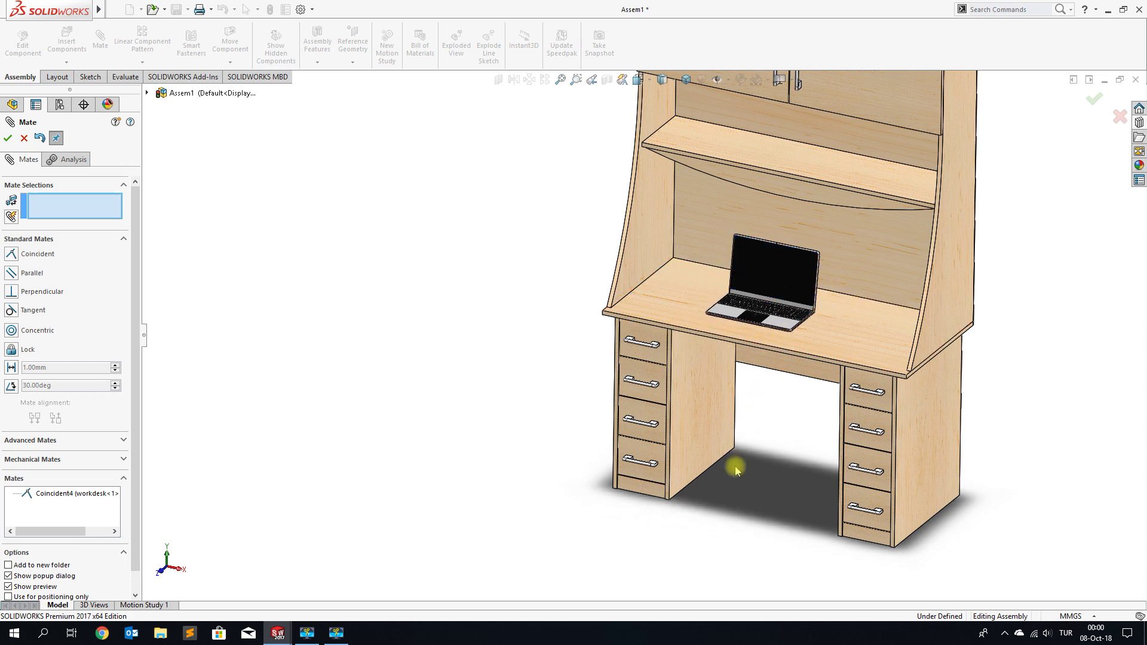
left_click(9, 140)
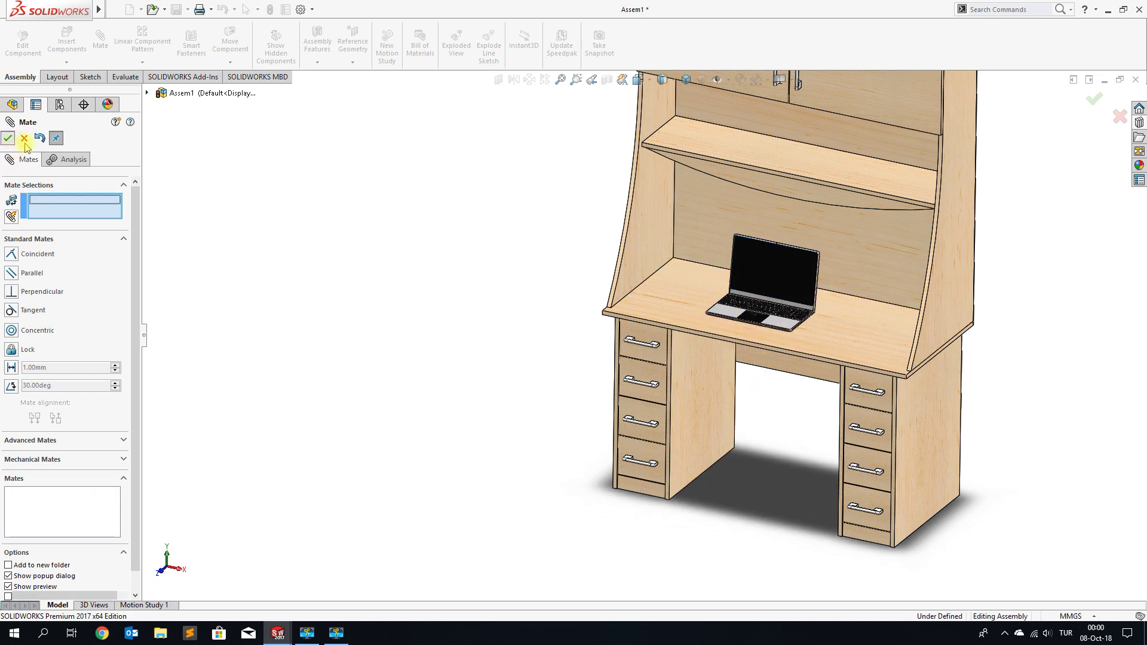
Rotate the laptop to face front and nudge it slightly left and back.
left_click(231, 62)
left_click(239, 91)
mouse_move(765, 281)
left_mouse_down()
mouse_move(815, 261)
mouse_move(801, 238)
mouse_move(833, 293)
left_mouse_up()
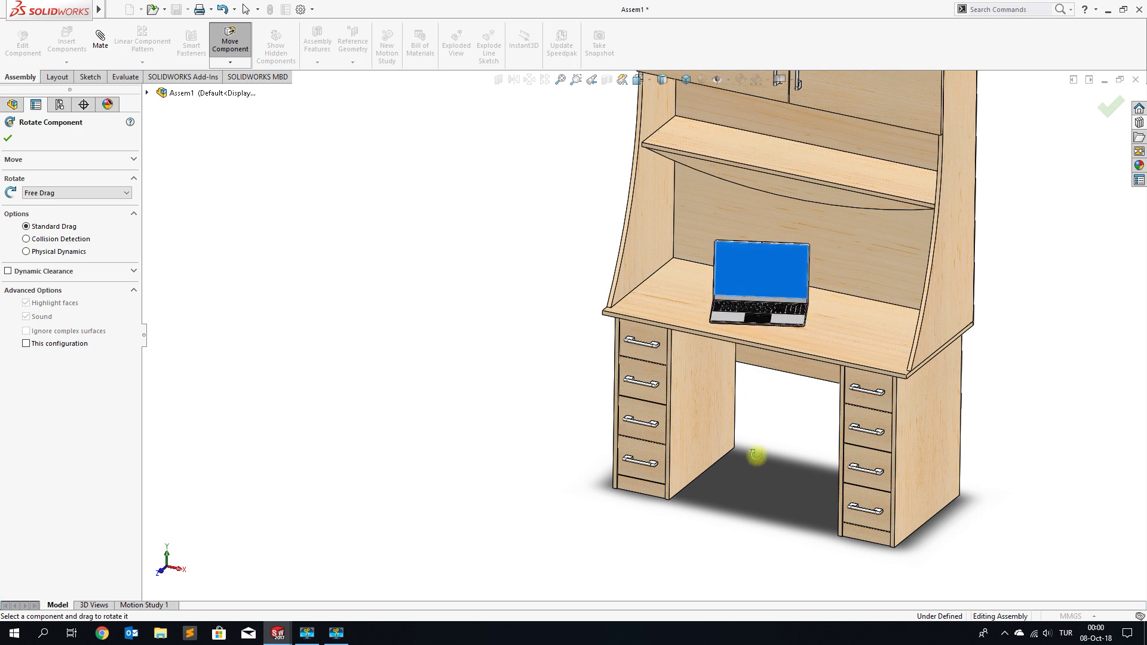
left_click(9, 142)
left_click(739, 282)
left_click_drag(740, 285, 728, 282)
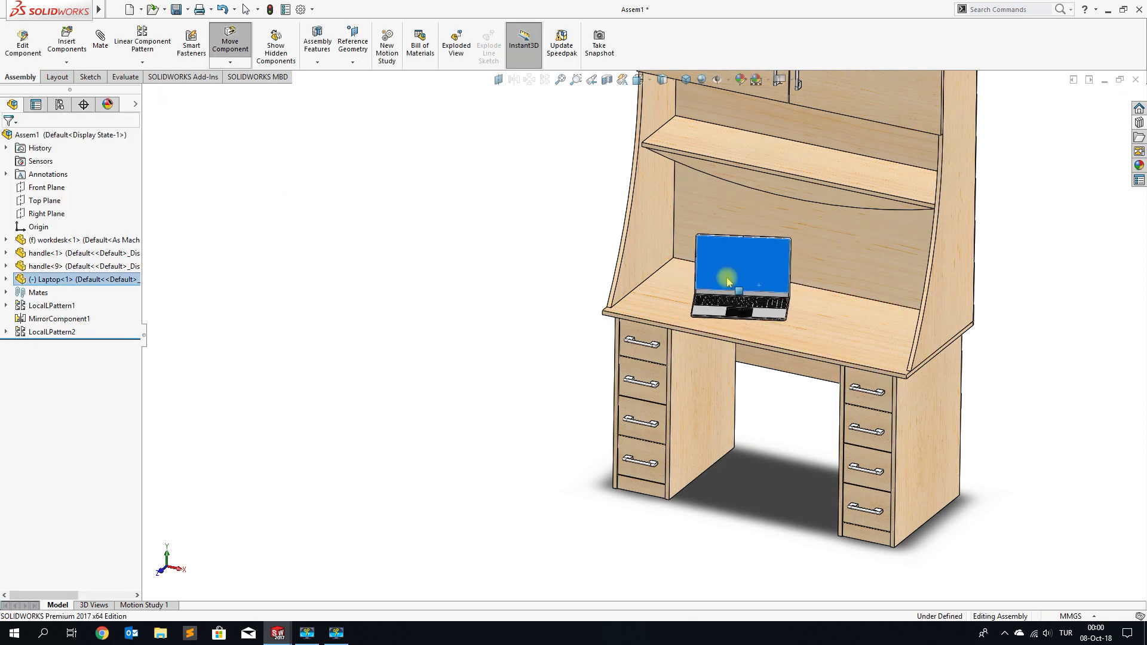
left_click(725, 556)
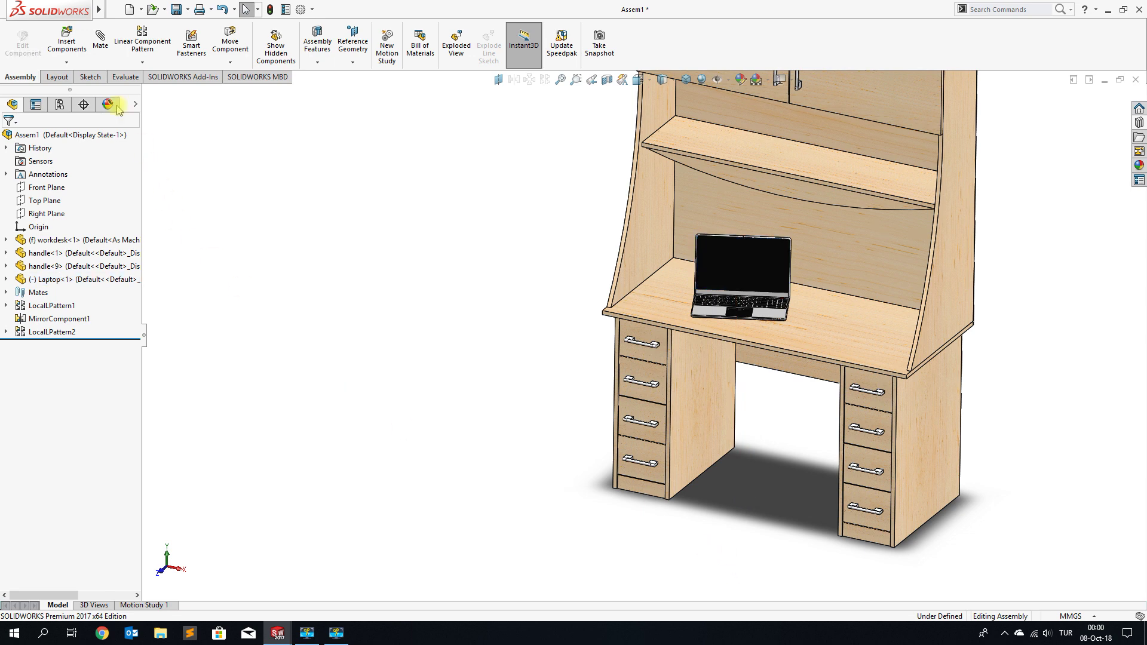
left_click(80, 44)
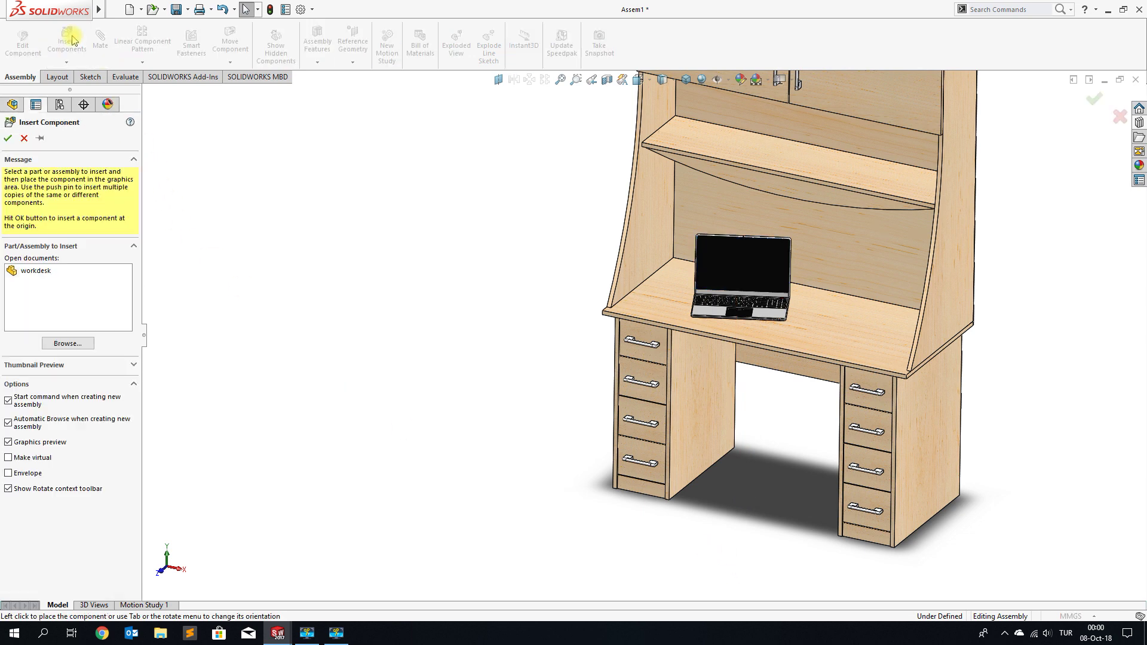
Insert the iphonewithstand part and drop it beside the desk.
left_click(89, 343)
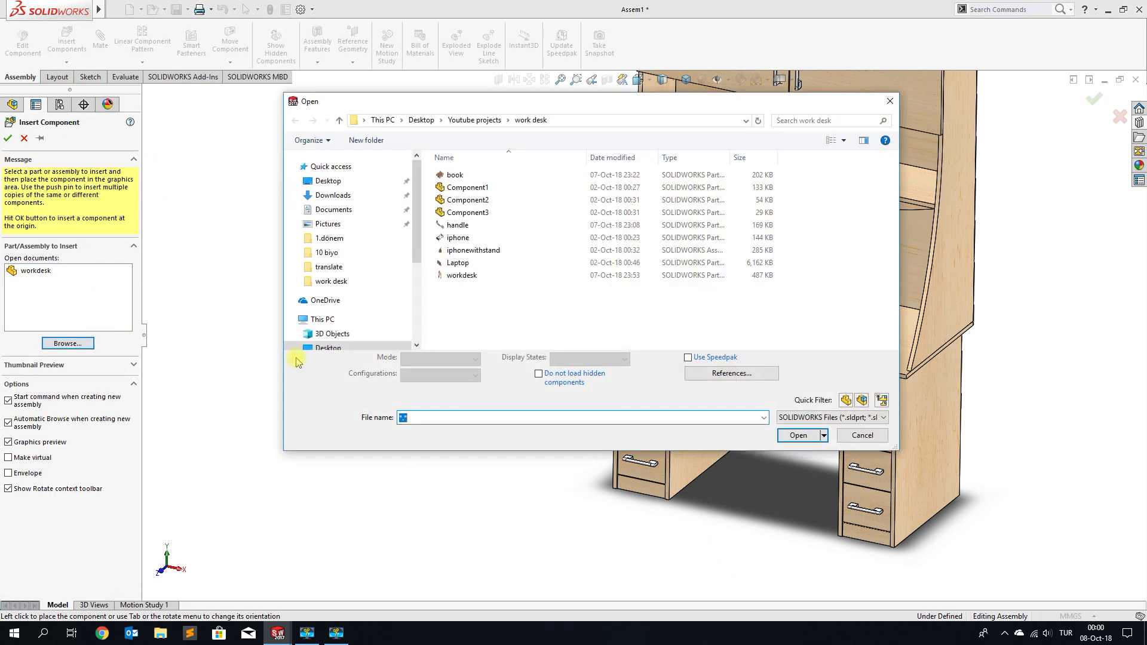
left_click(473, 250)
left_click(798, 435)
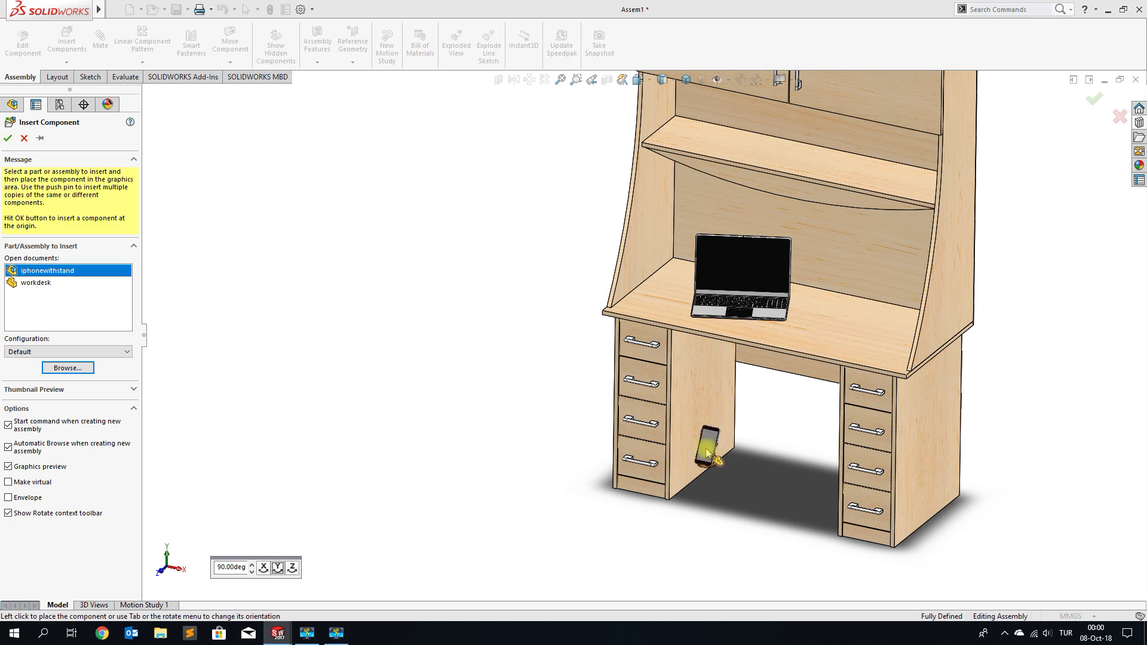
left_click(391, 457)
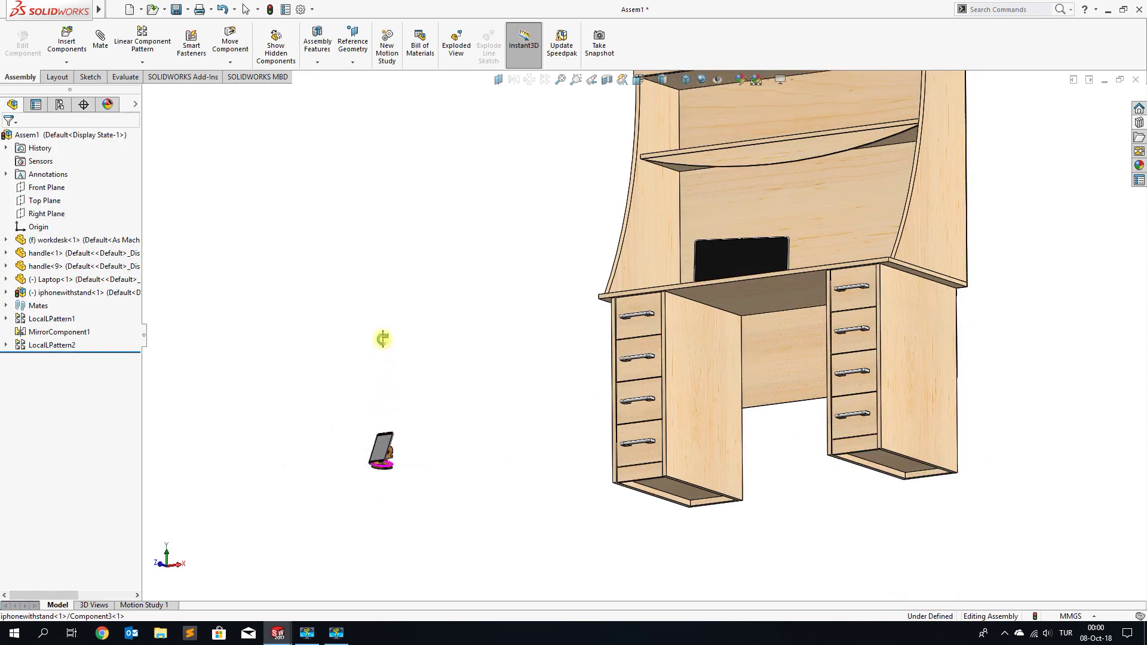
scroll(382, 451, "up", 5)
Mate the stand's base bottom face Coincident with the desk top.
left_click(494, 420)
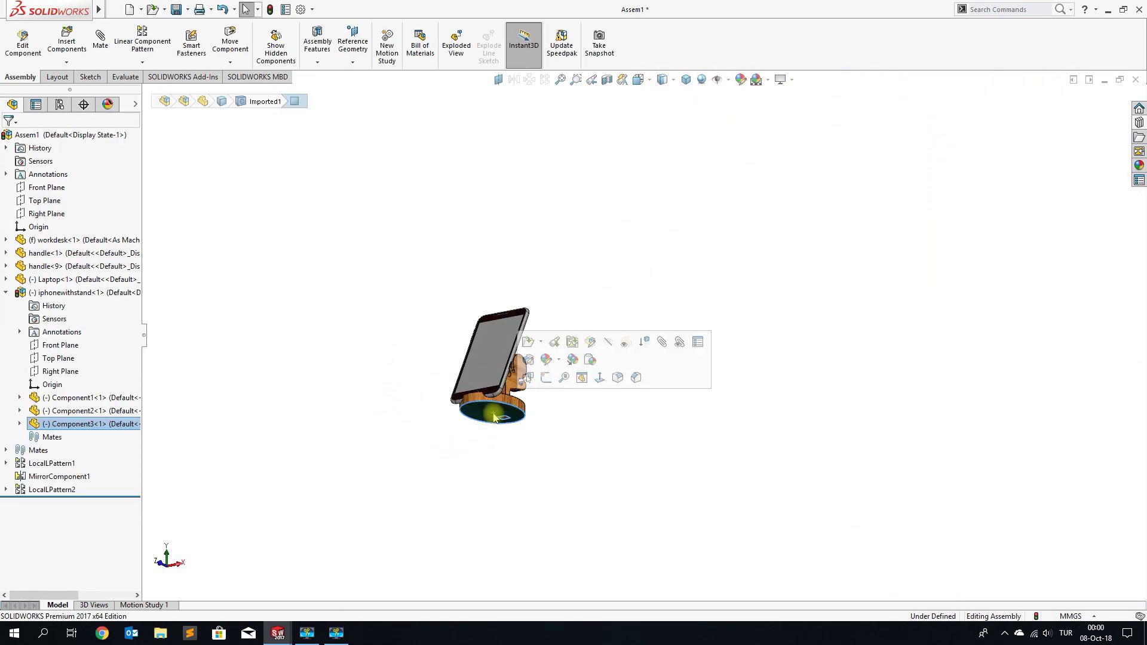
key("m")
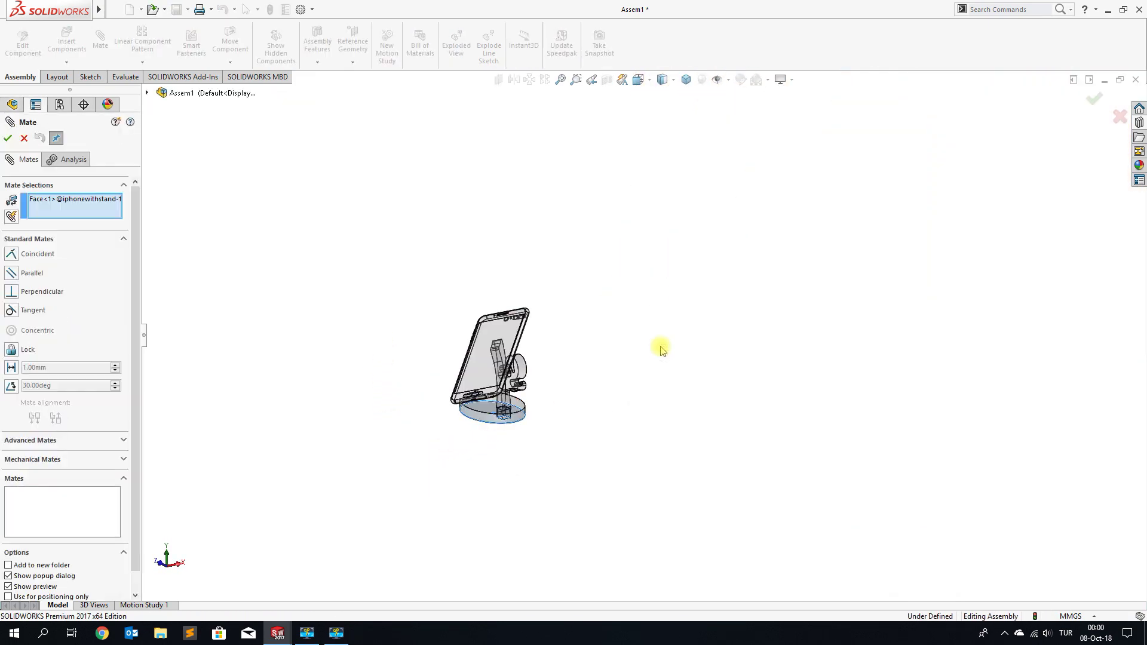
scroll(657, 345, "down", 5)
scroll(696, 289, "down", 3)
middle_click_drag(698, 387, 719, 423)
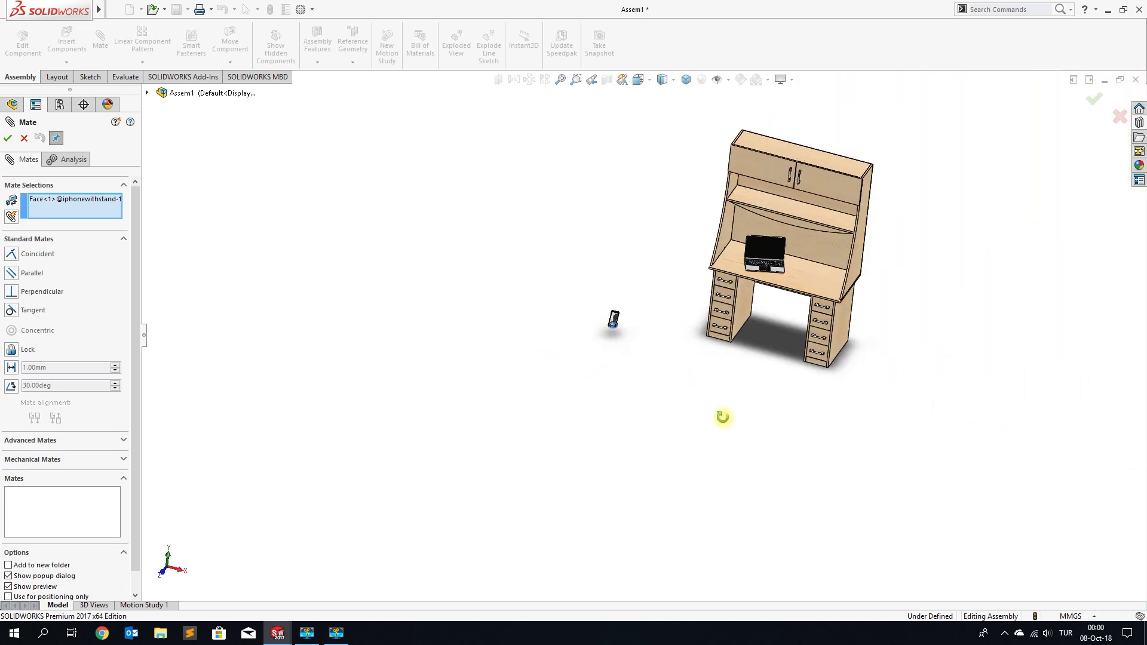
left_click(822, 274)
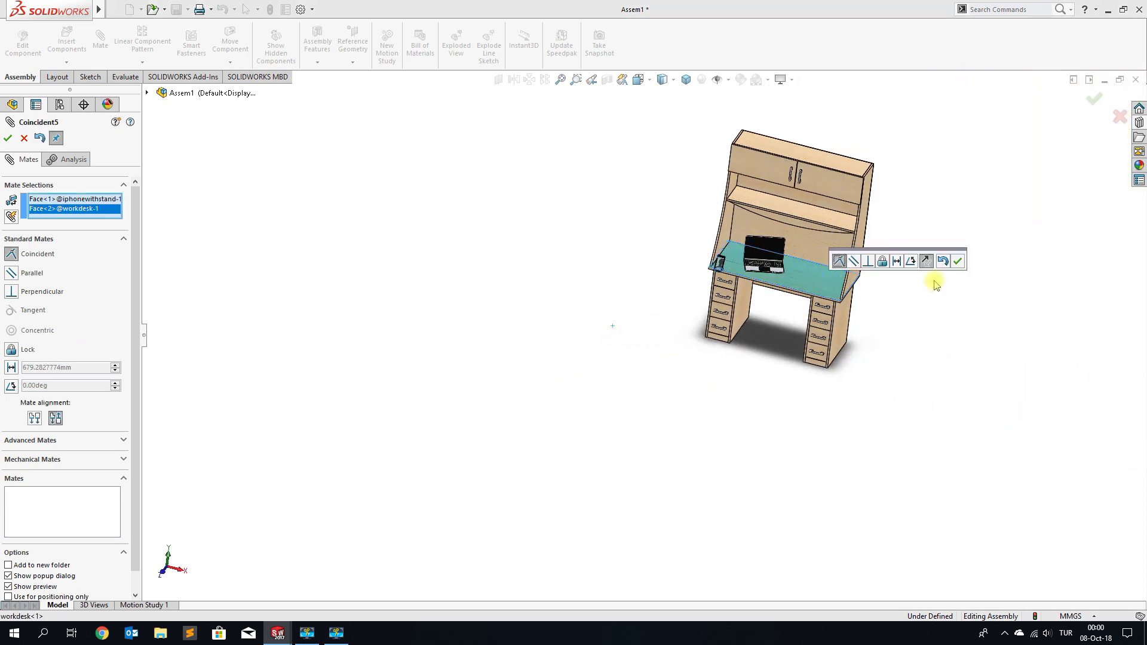
left_click(958, 261)
Slide the phone stand to the right of the laptop and finish the mates.
scroll(649, 270, "up", 3)
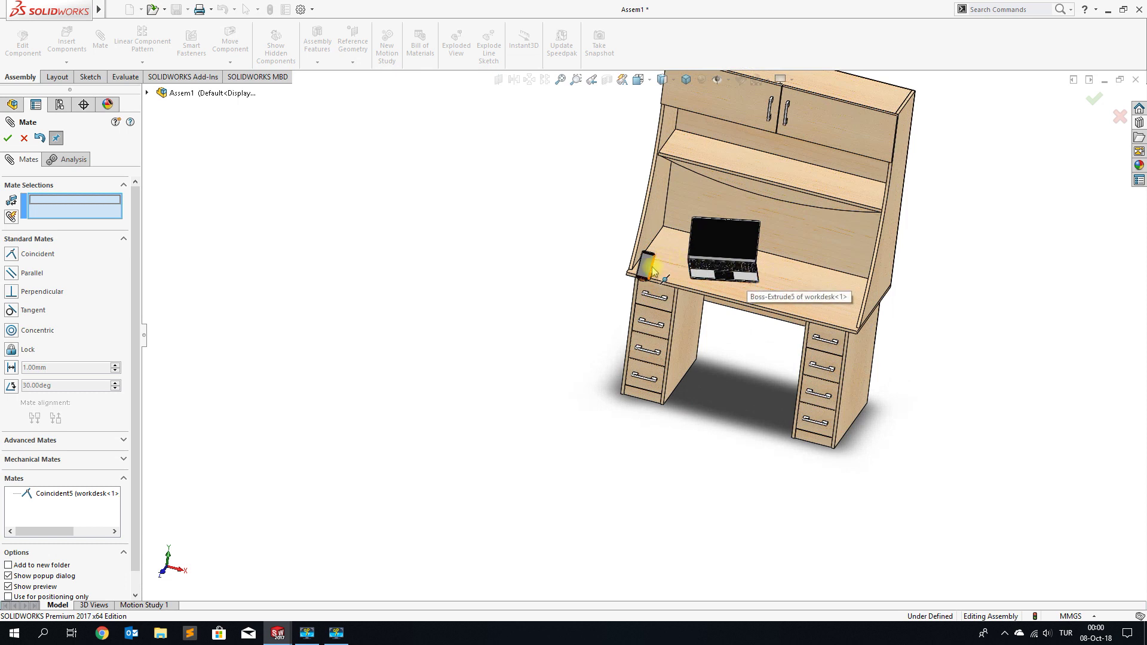
left_click_drag(648, 270, 818, 300)
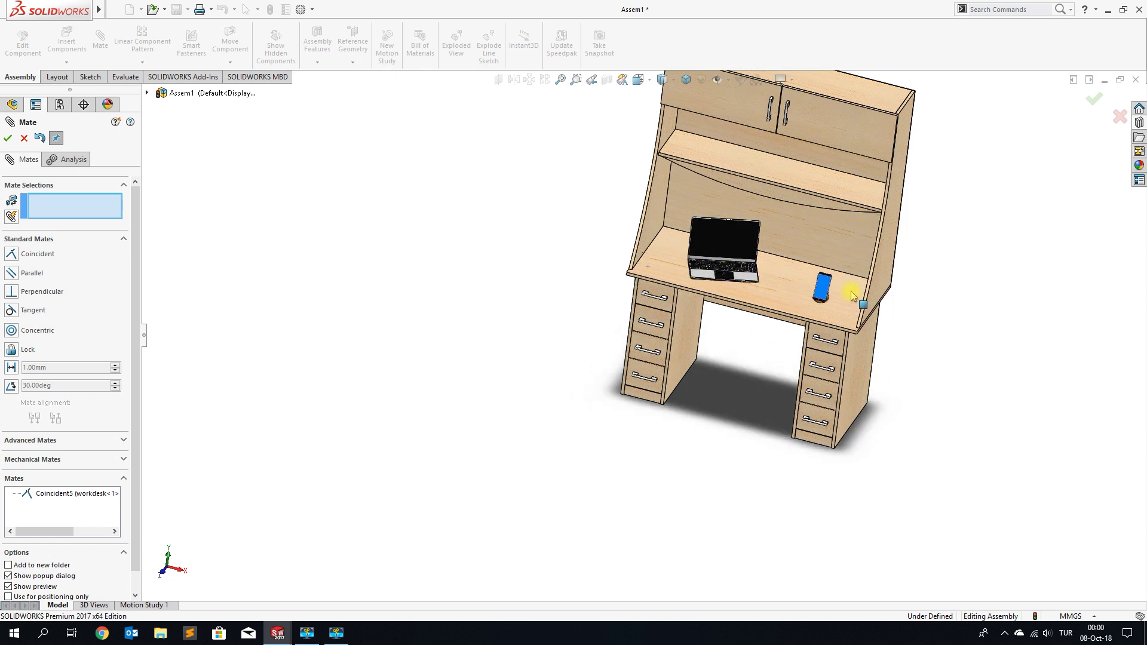
left_click(7, 138)
scroll(374, 235, "up", 3)
mouse_move(373, 235)
middle_mouse_down()
mouse_move(553, 254)
mouse_move(571, 223)
mouse_move(574, 200)
mouse_move(561, 194)
middle_mouse_up()
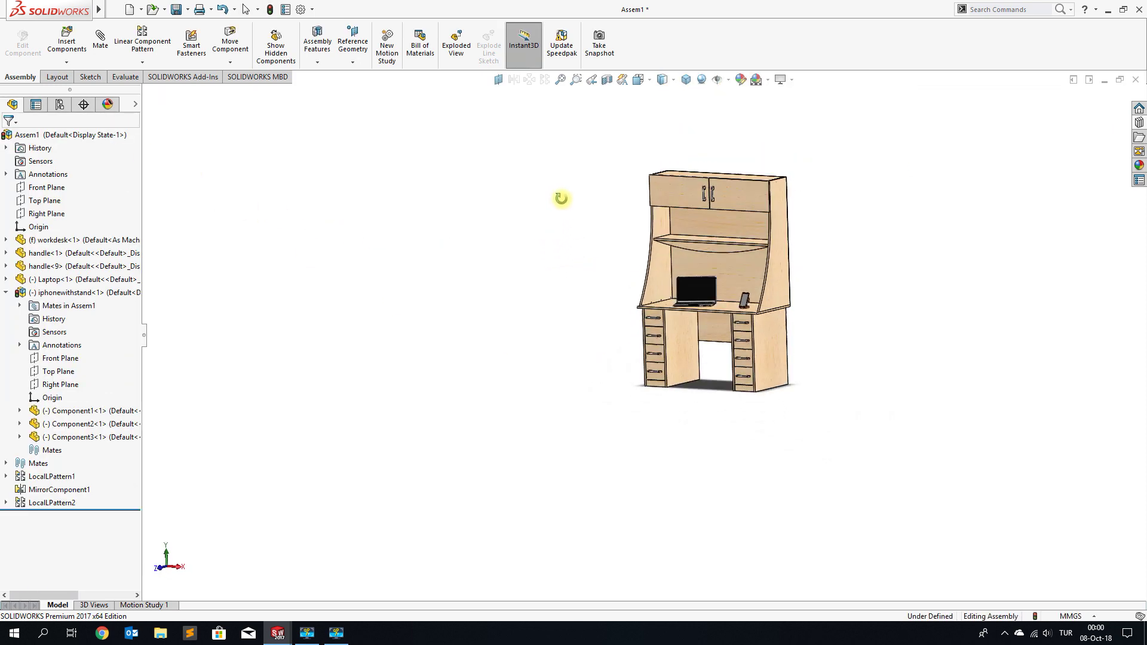
Insert the book part file into the assembly.
scroll(762, 241, "down", 3)
mouse_move(727, 259)
middle_mouse_down()
mouse_move(714, 250)
mouse_move(701, 266)
mouse_move(711, 278)
middle_mouse_up()
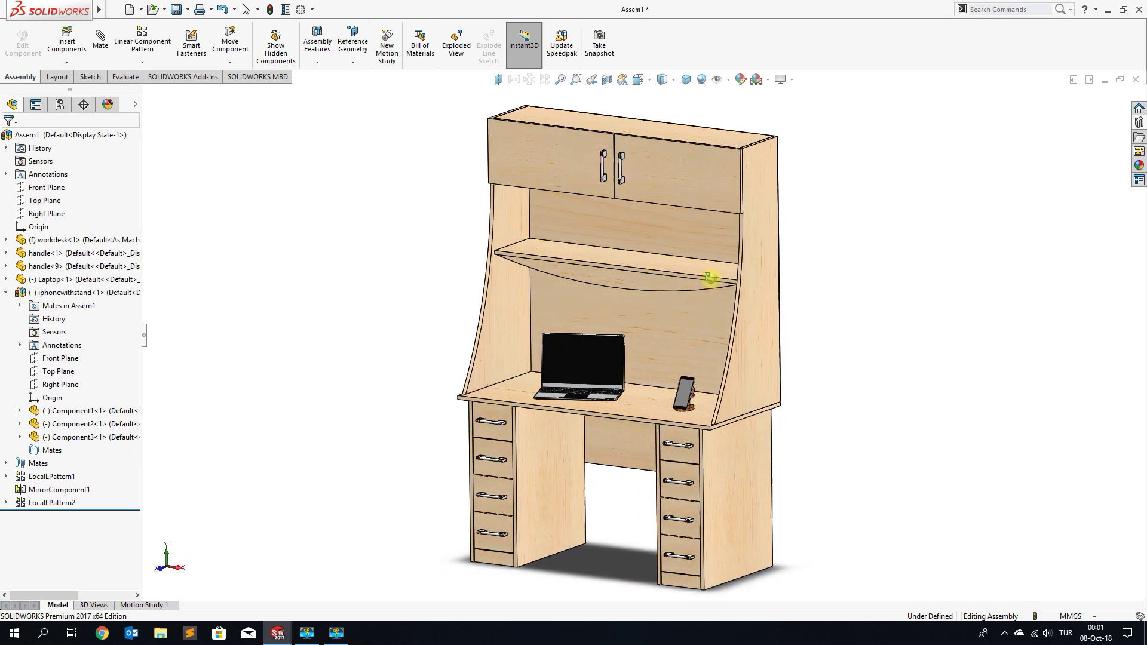
left_click(66, 42)
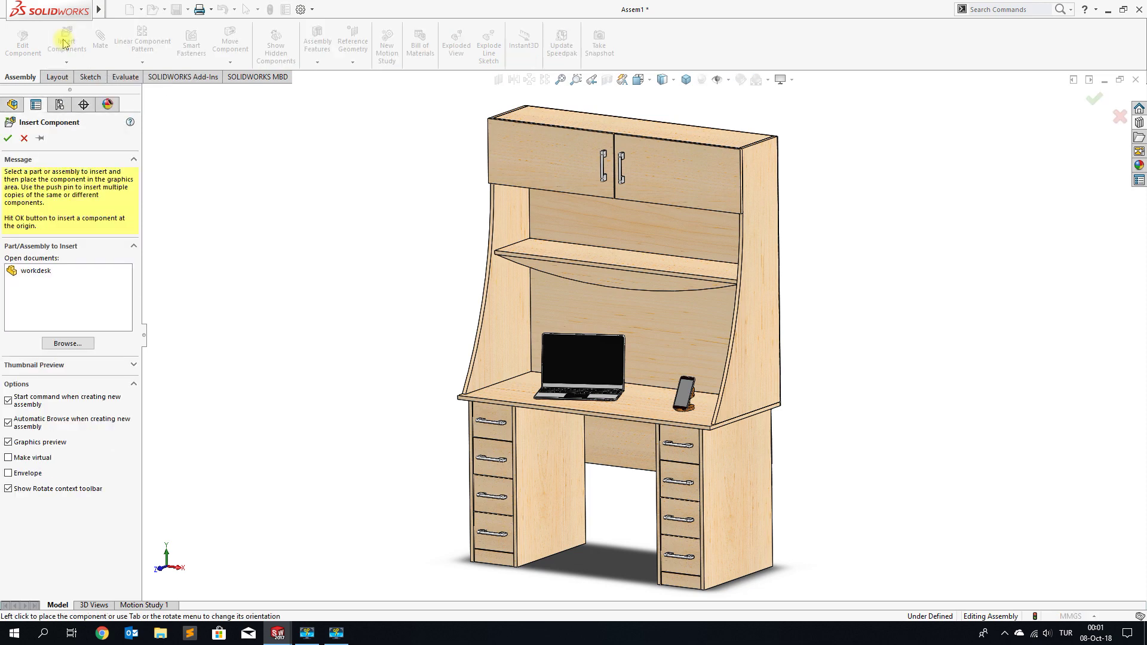
left_click(55, 345)
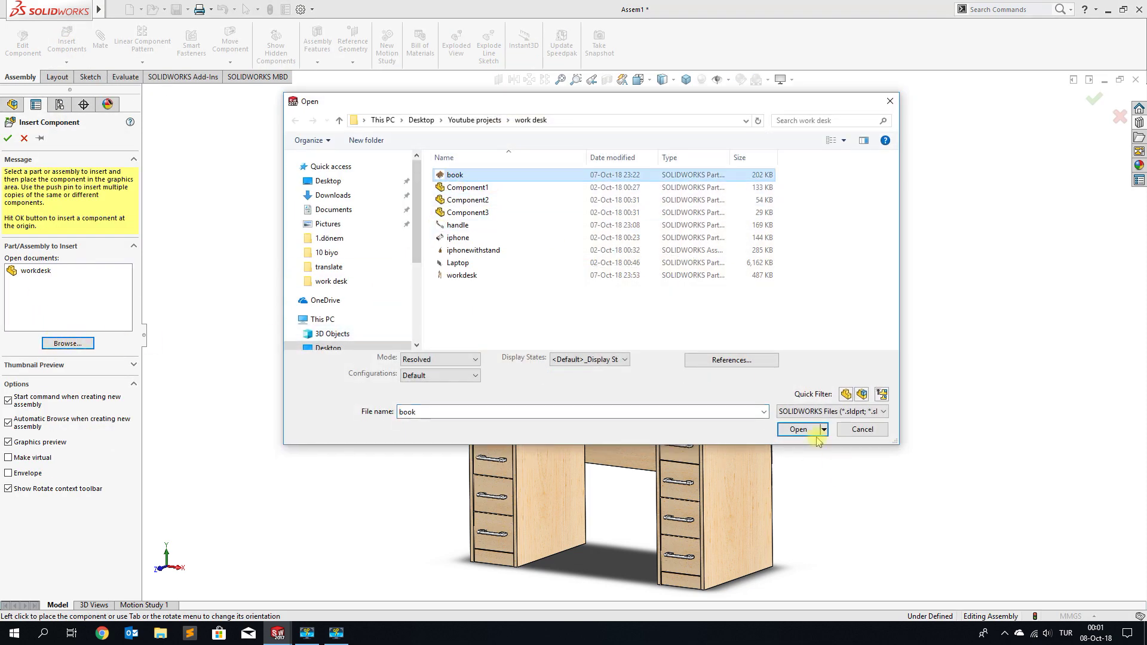
left_click(798, 429)
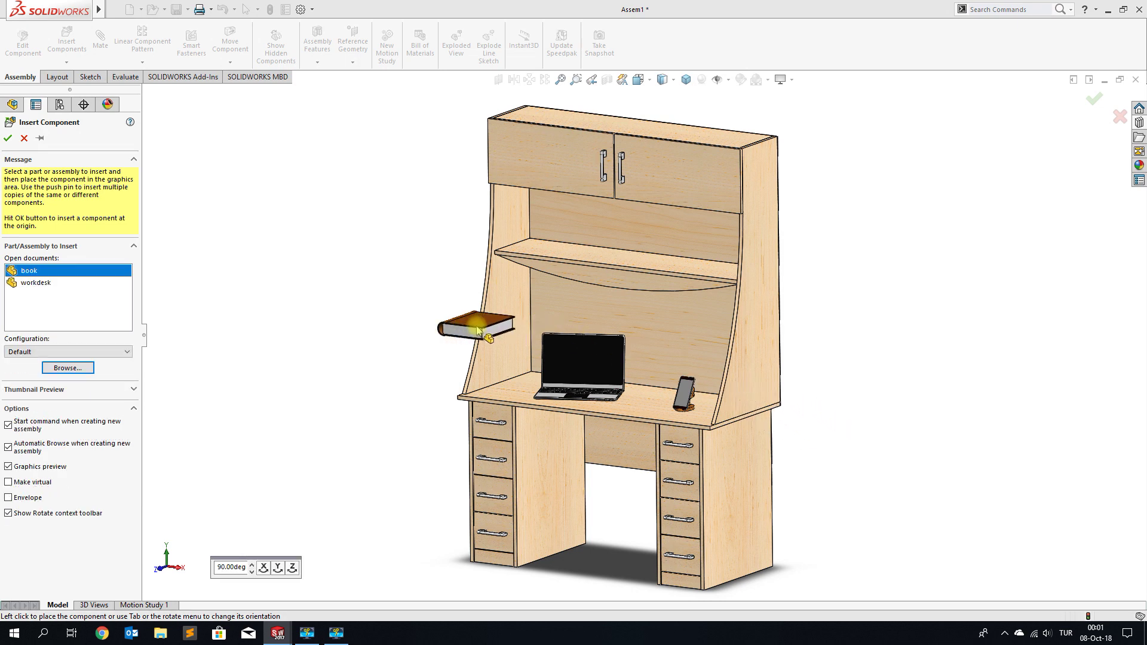
Rotate the book upright in 90° steps about Z, X and Y, then place it left of the desk.
left_click(292, 569)
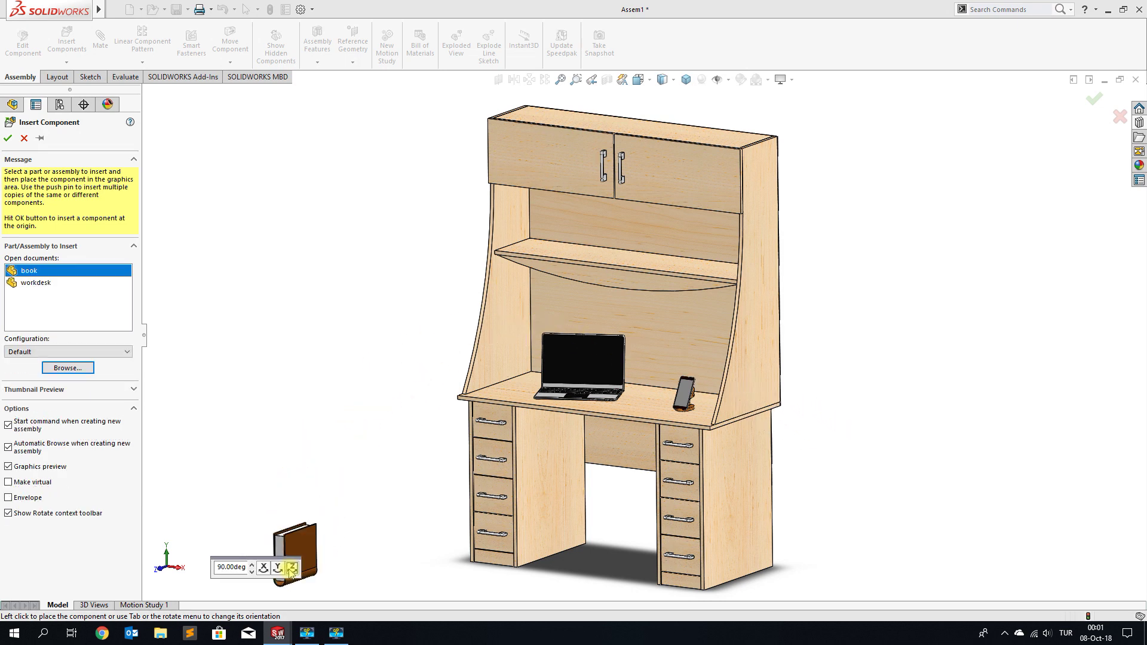
left_click(291, 568)
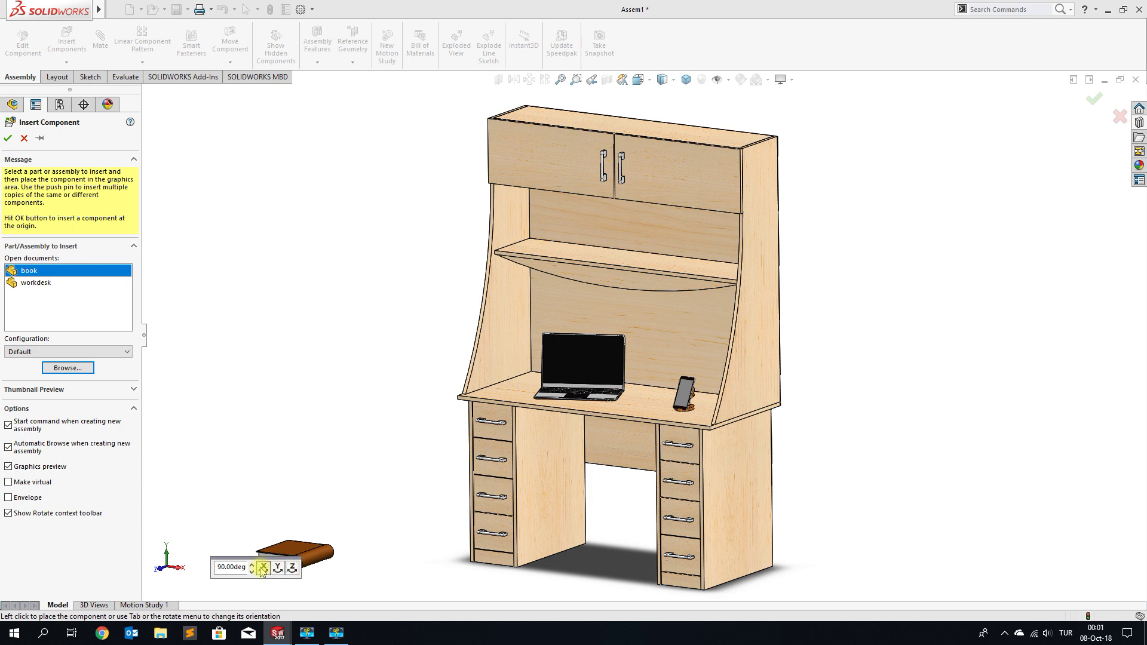
left_click(263, 569)
left_click(279, 569)
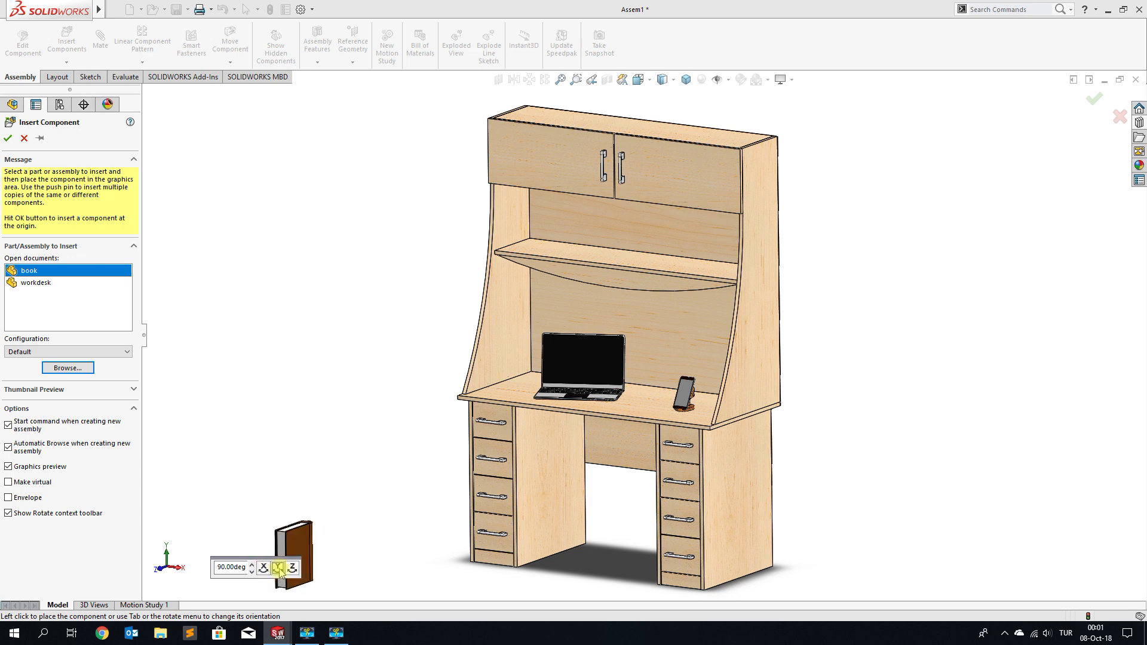
left_click(279, 569)
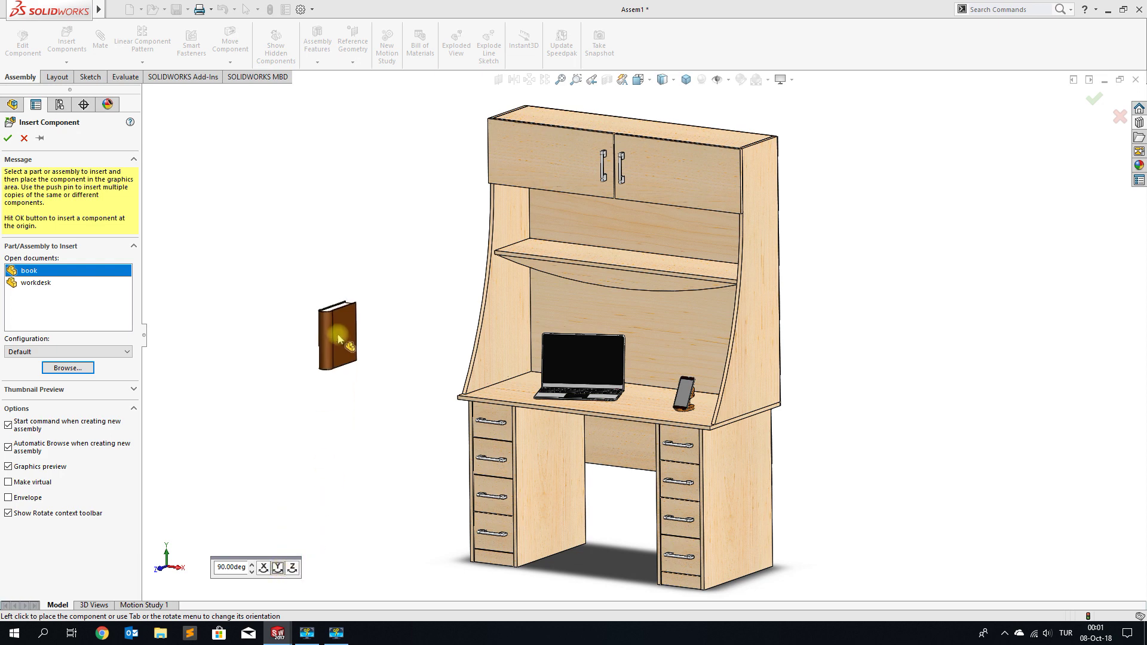
left_click(361, 296)
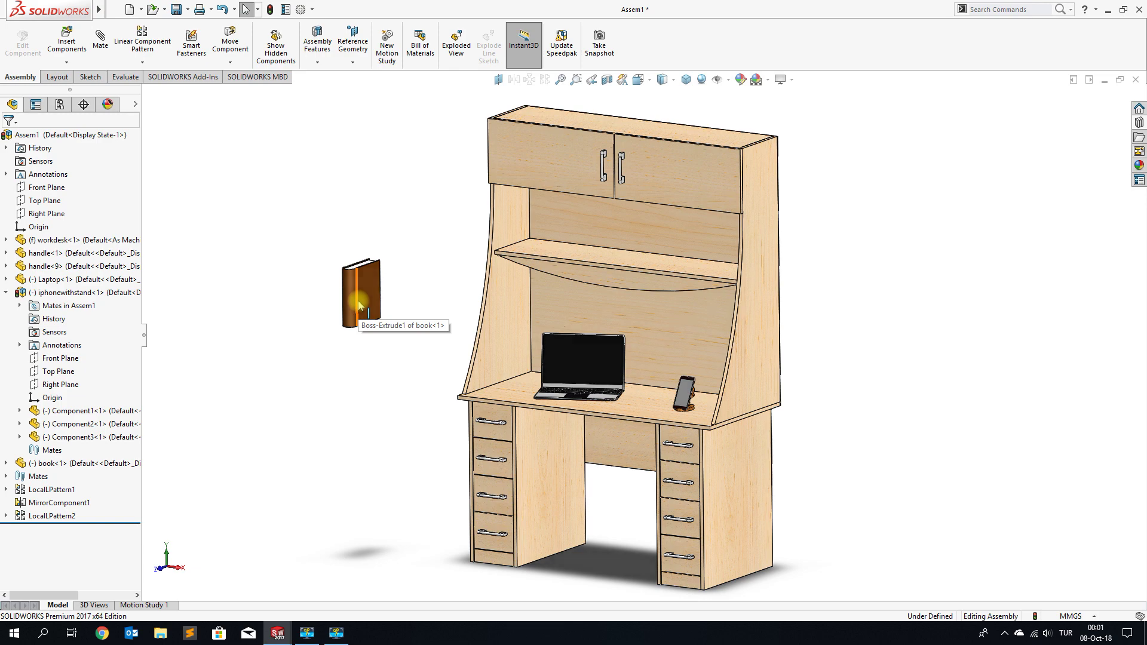
Start an Angle mate between the book's front face and the desk's side face.
middle_click_drag(358, 305, 309, 286)
mouse_move(377, 312)
middle_mouse_down()
mouse_move(379, 281)
mouse_move(366, 274)
mouse_move(422, 322)
middle_mouse_up()
left_click(442, 336)
left_click(591, 262)
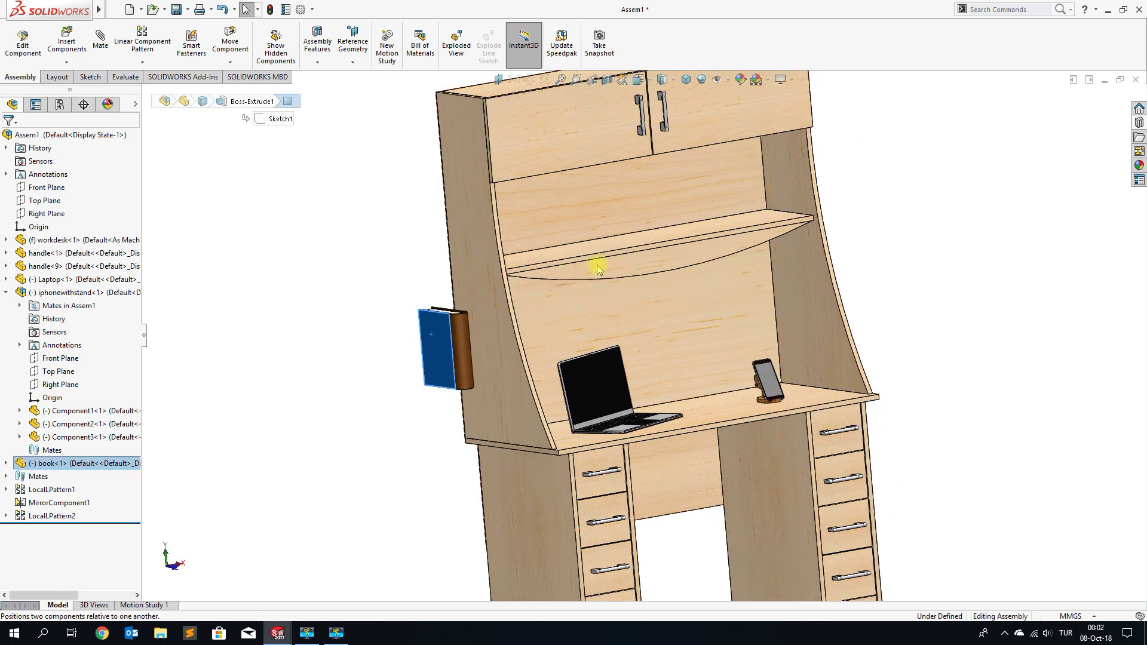
scroll(531, 318, "up", 5)
mouse_move(535, 302)
middle_mouse_down()
mouse_move(450, 317)
mouse_move(521, 301)
middle_mouse_up()
left_click(604, 282)
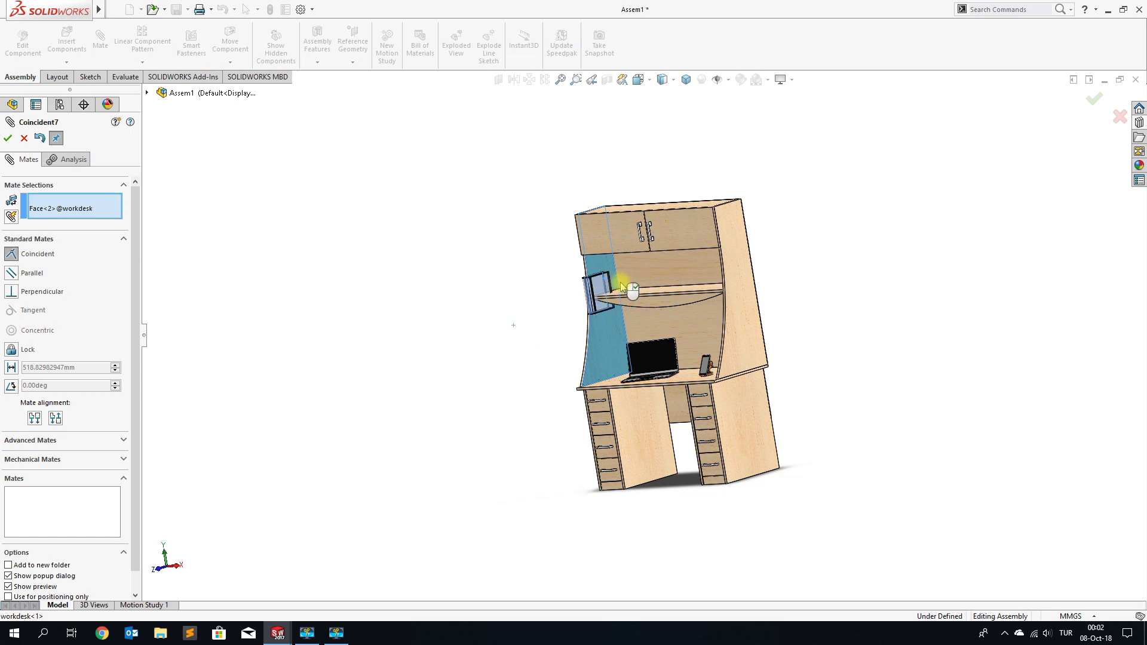
left_click(707, 267)
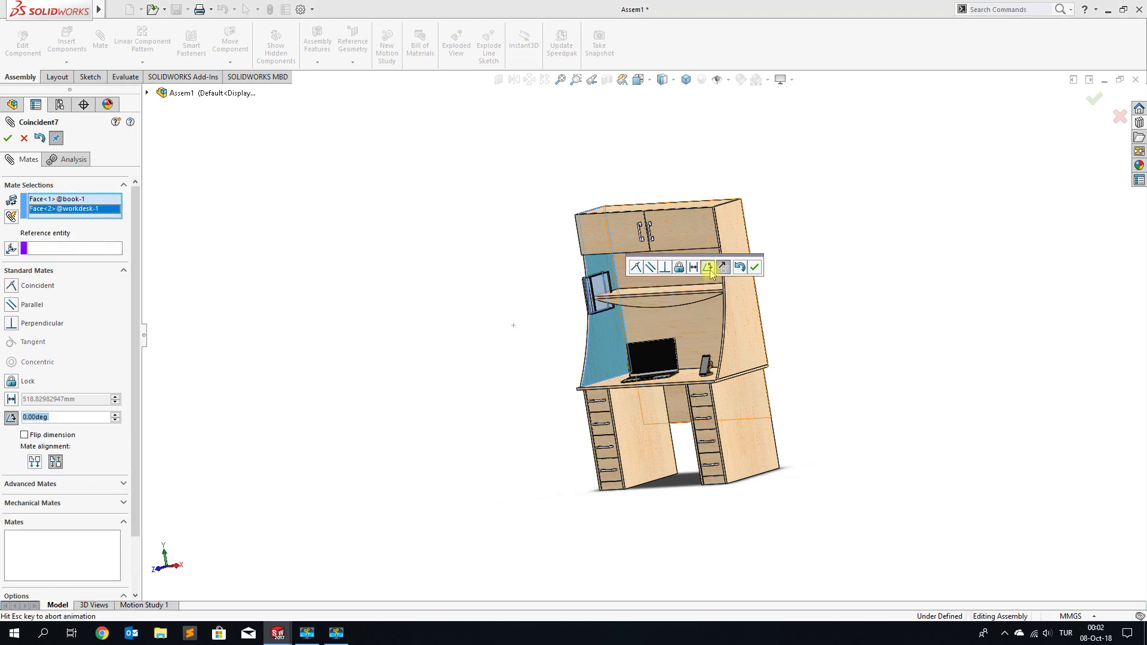
Flip the angle dimension, set it to 16° and confirm the mate.
mouse_move(571, 343)
middle_mouse_down()
mouse_move(606, 295)
mouse_move(639, 305)
middle_mouse_up()
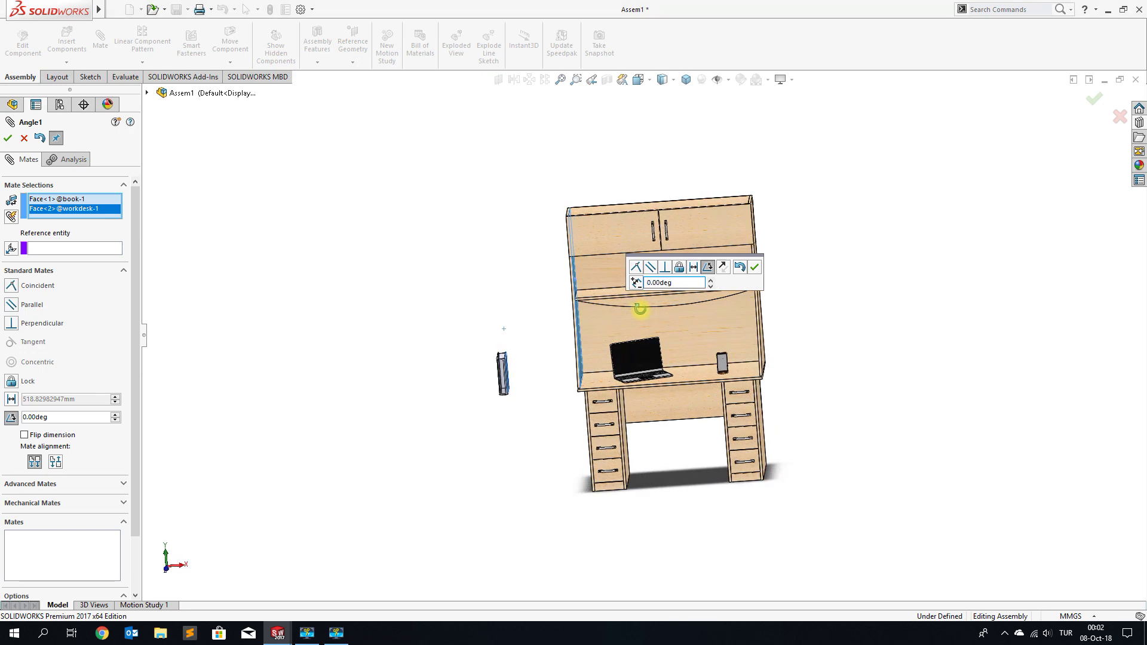
left_click(711, 283)
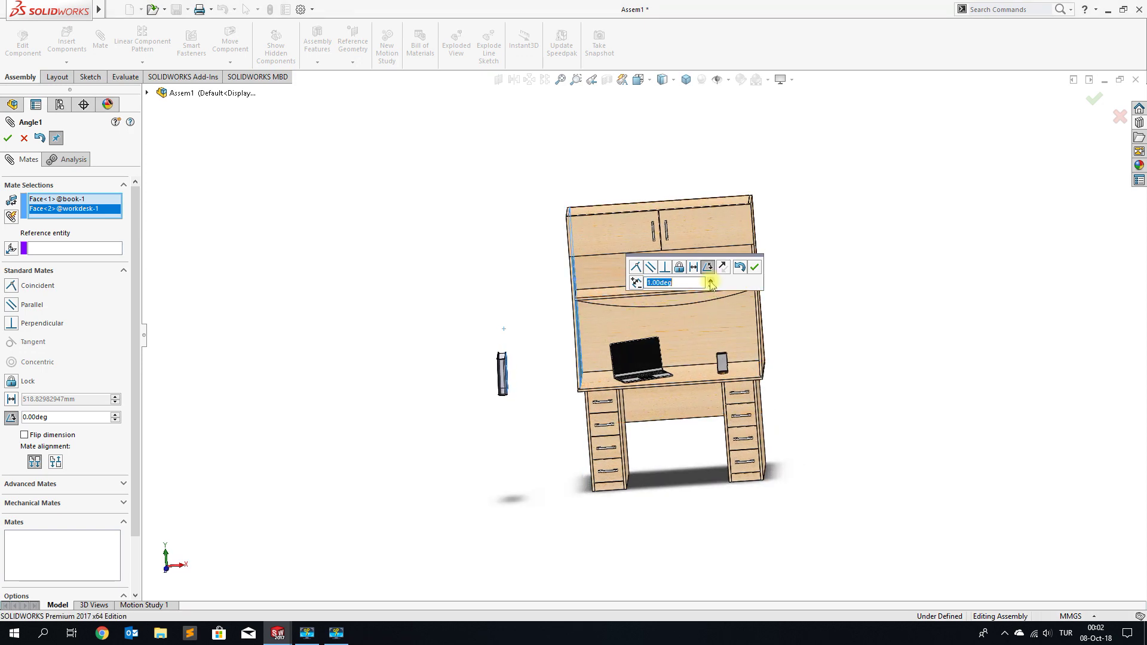
left_click(711, 282)
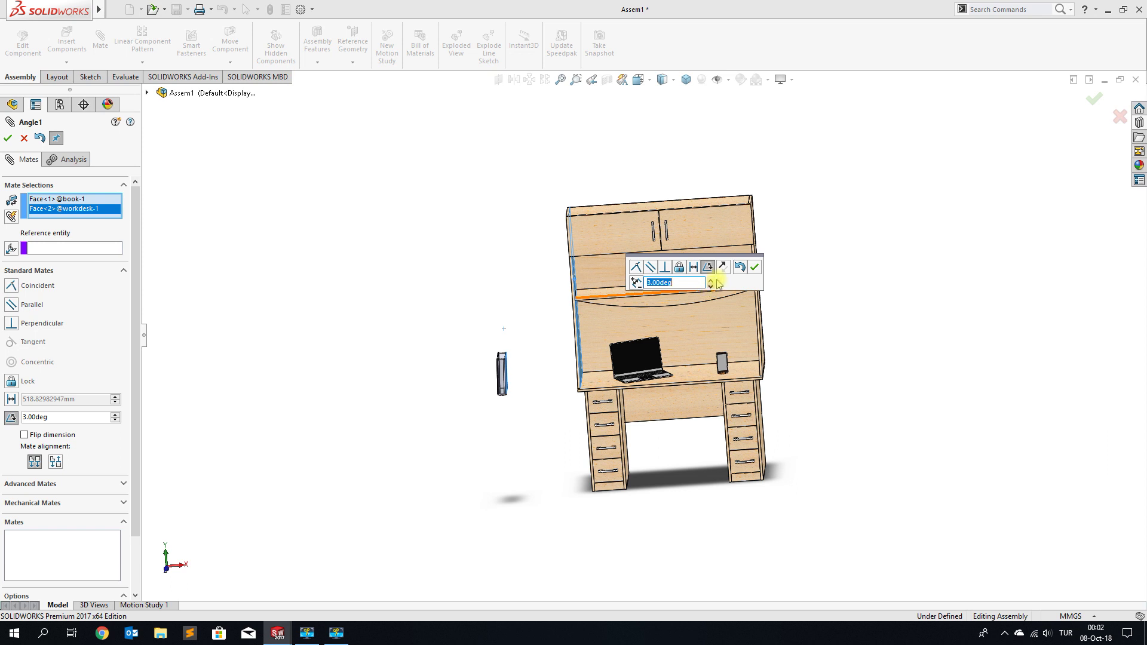
left_click(636, 285)
type("15")
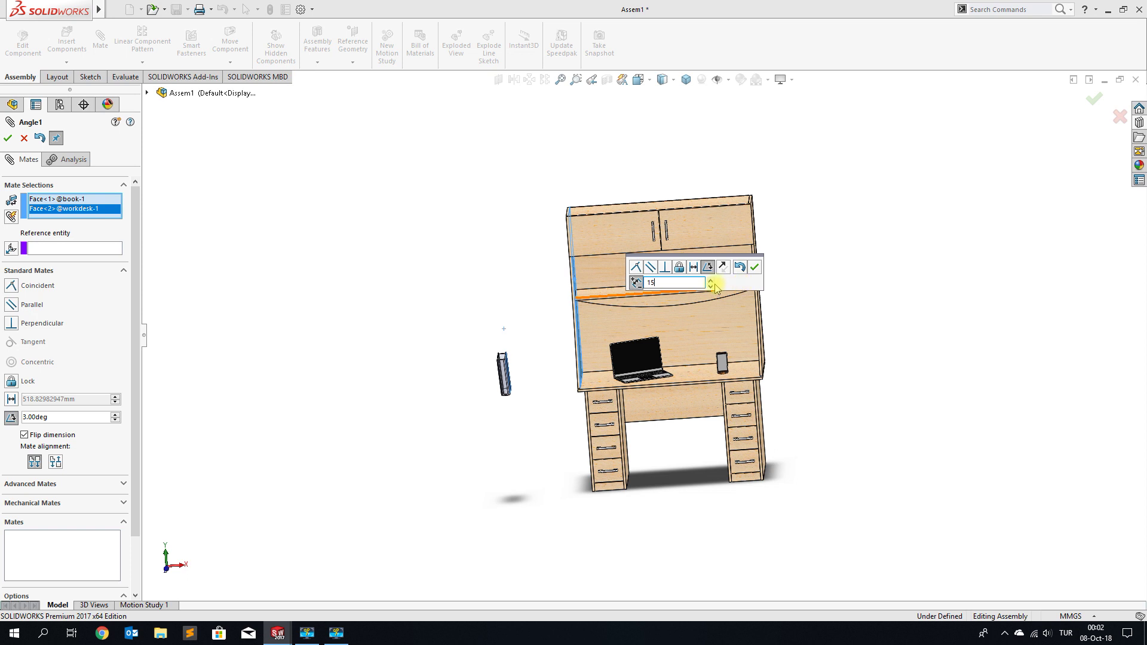
left_click(712, 280)
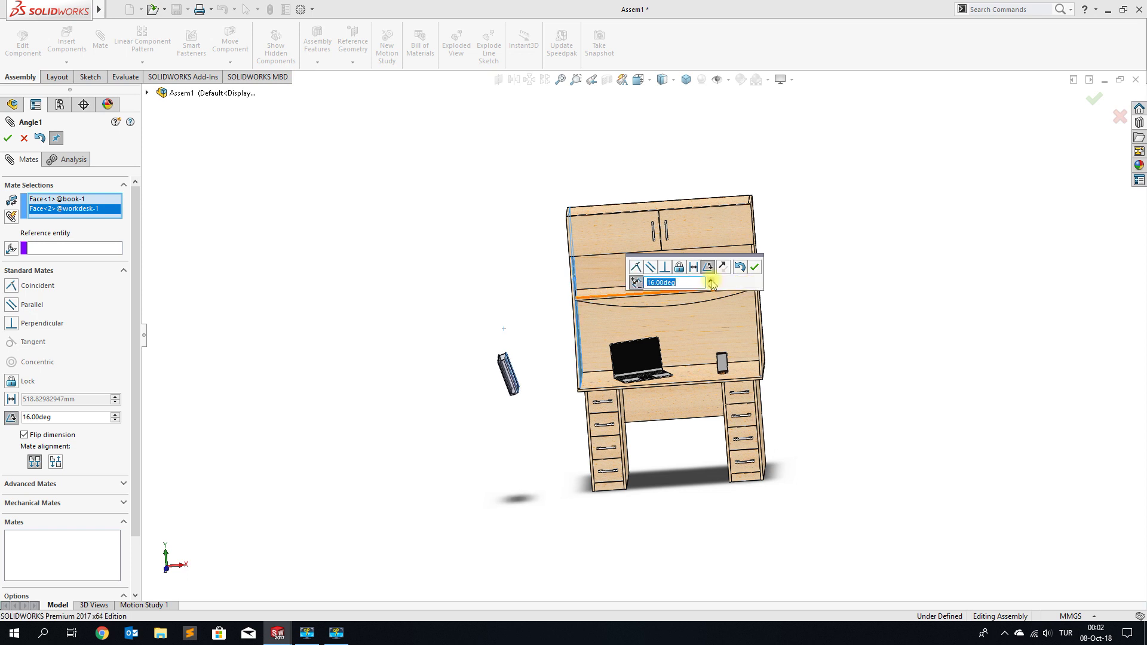
left_click(754, 269)
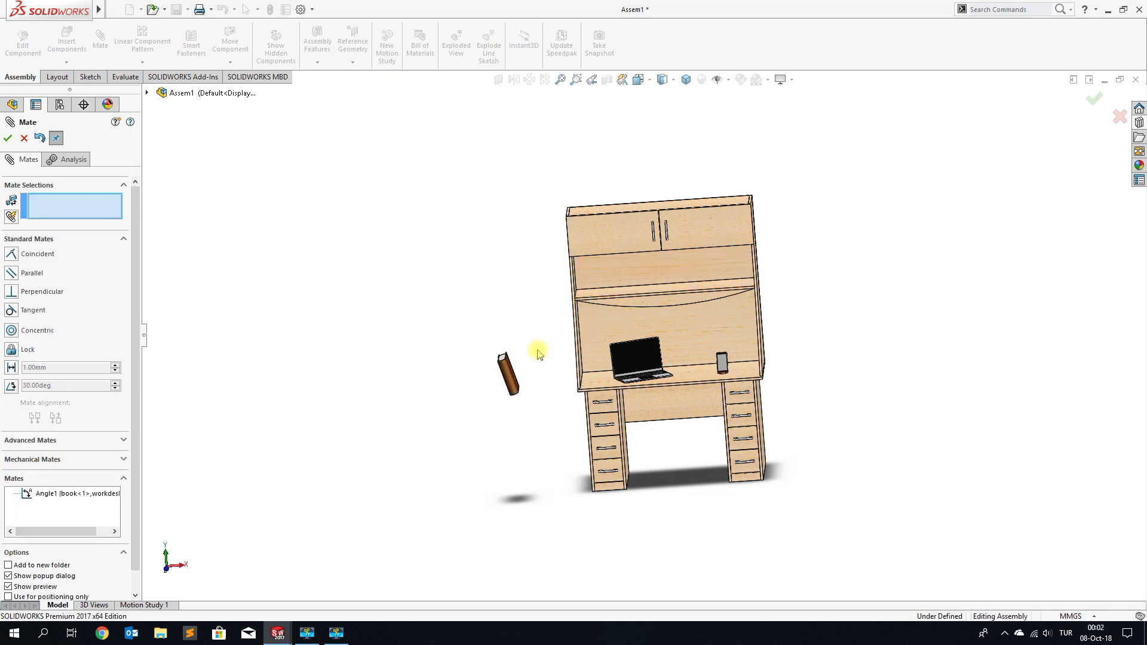
scroll(537, 354, "down", 3)
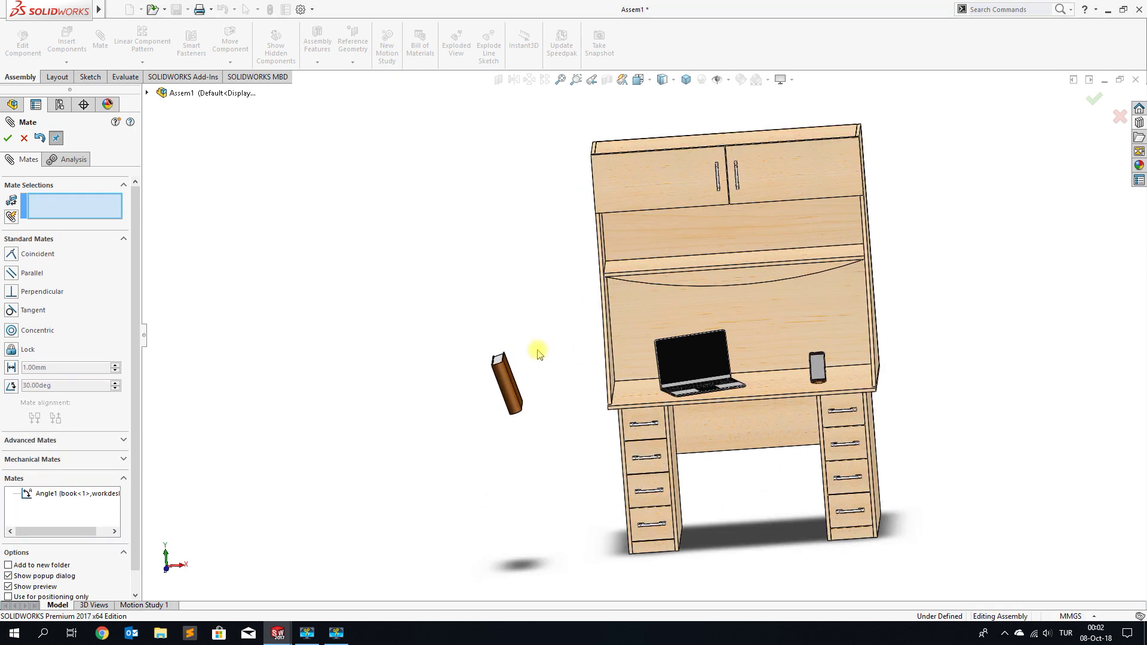
Mate the book's bottom edge Coincident with the desk face.
middle_click_drag(537, 353, 524, 312)
scroll(517, 388, "down", 3)
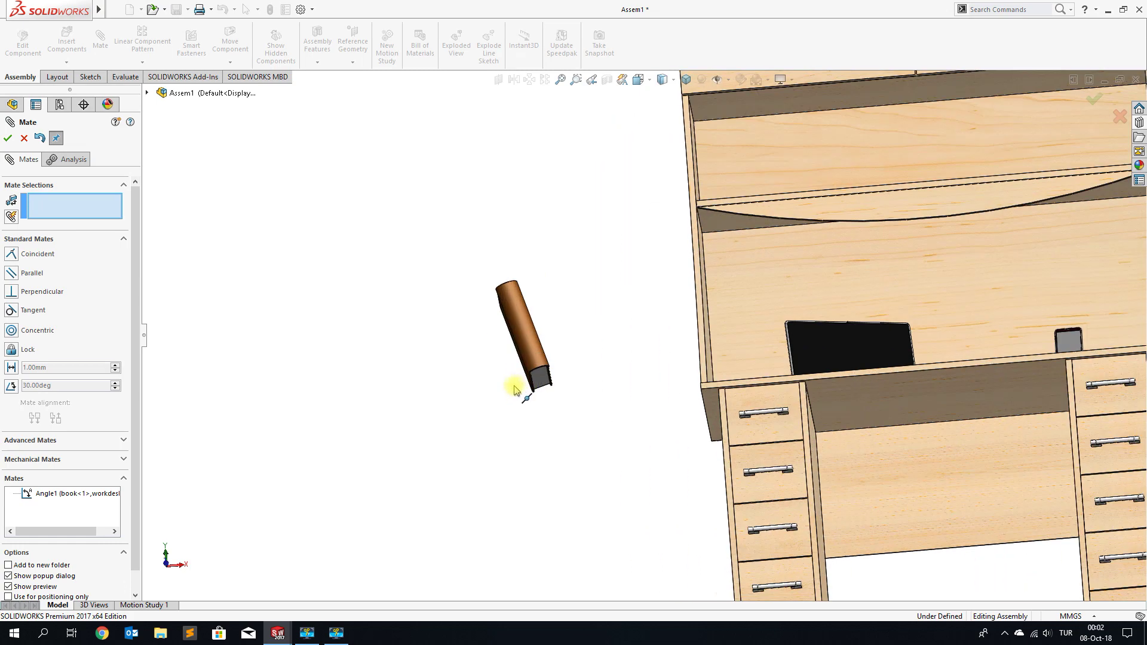
scroll(562, 376, "down", 3)
scroll(573, 364, "down", 3)
scroll(632, 325, "down", 3)
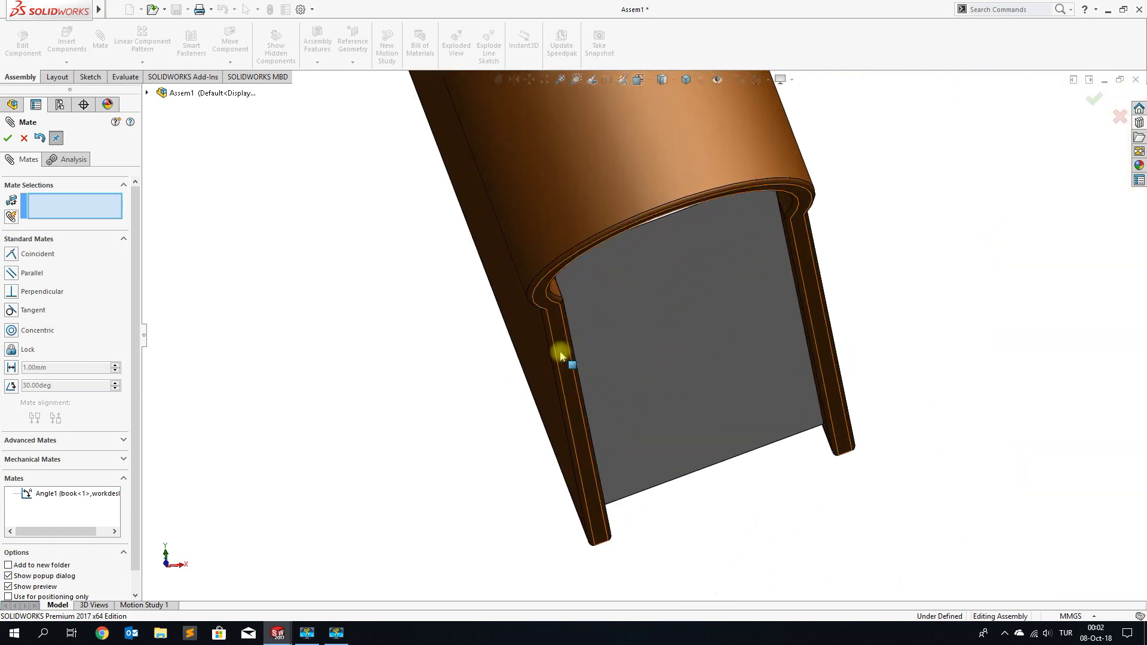
left_click(558, 355)
scroll(558, 356, "up", 2)
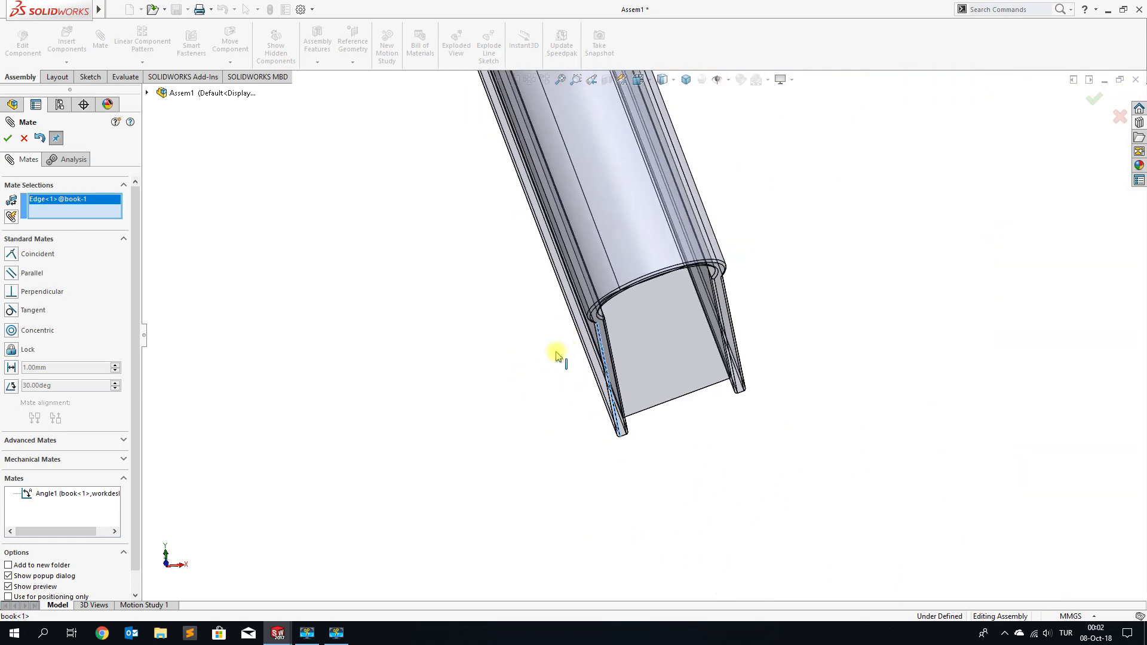
scroll(561, 354, "up", 3)
scroll(598, 353, "up", 3)
scroll(681, 286, "up", 2)
mouse_move(697, 238)
middle_mouse_down()
mouse_move(706, 387)
mouse_move(759, 225)
middle_mouse_up()
left_click(754, 221)
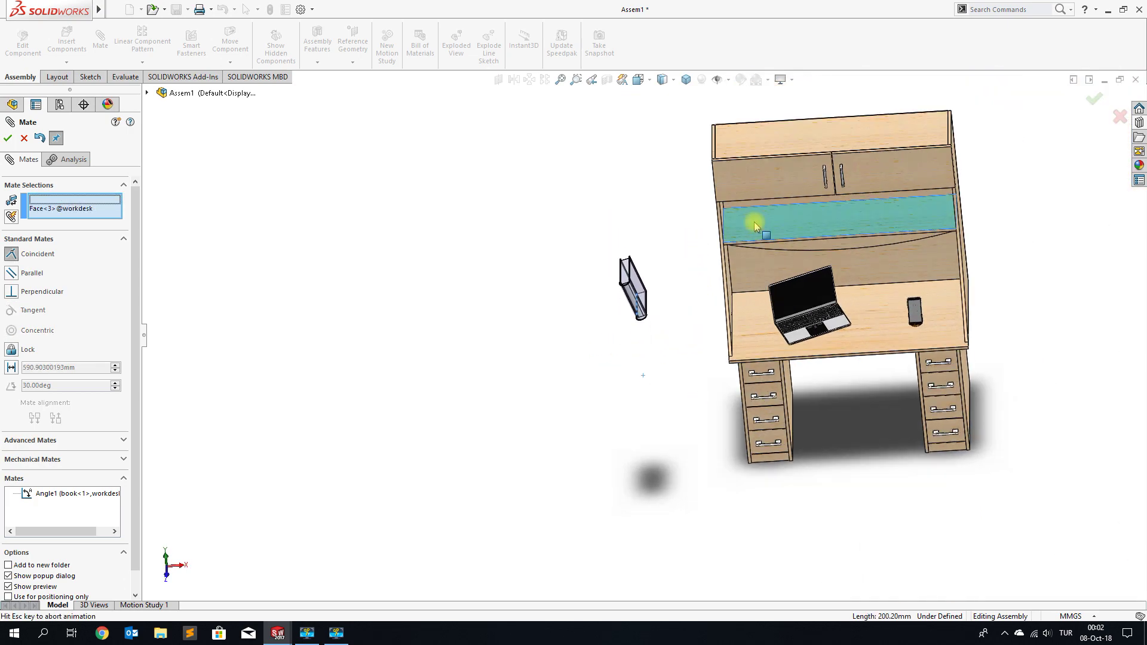
left_click(861, 196)
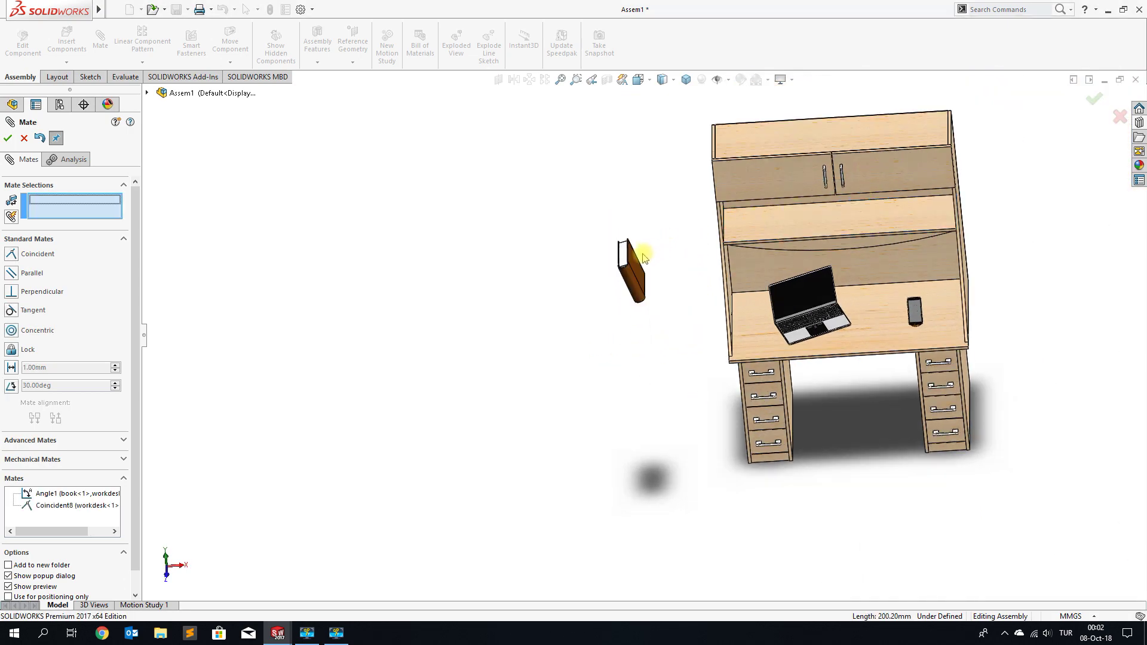
Mate the book's rounded spine Tangent to the upper shelf's front face.
scroll(642, 263, "down", 3)
scroll(606, 340, "down", 2)
left_click(606, 341)
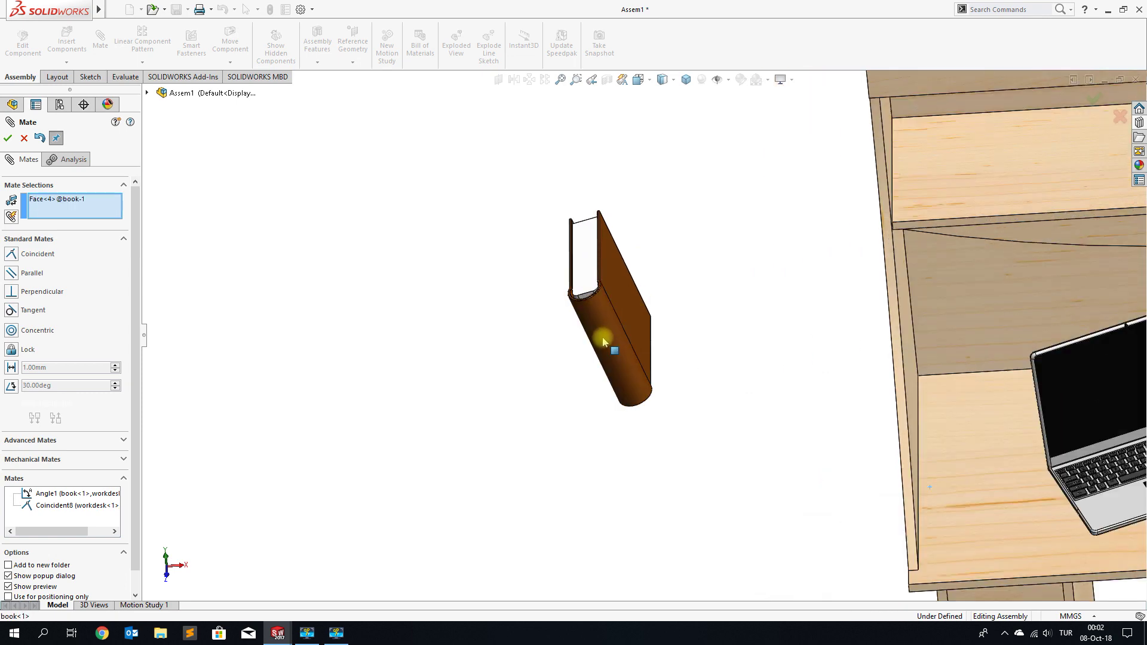
scroll(884, 262, "down", 3)
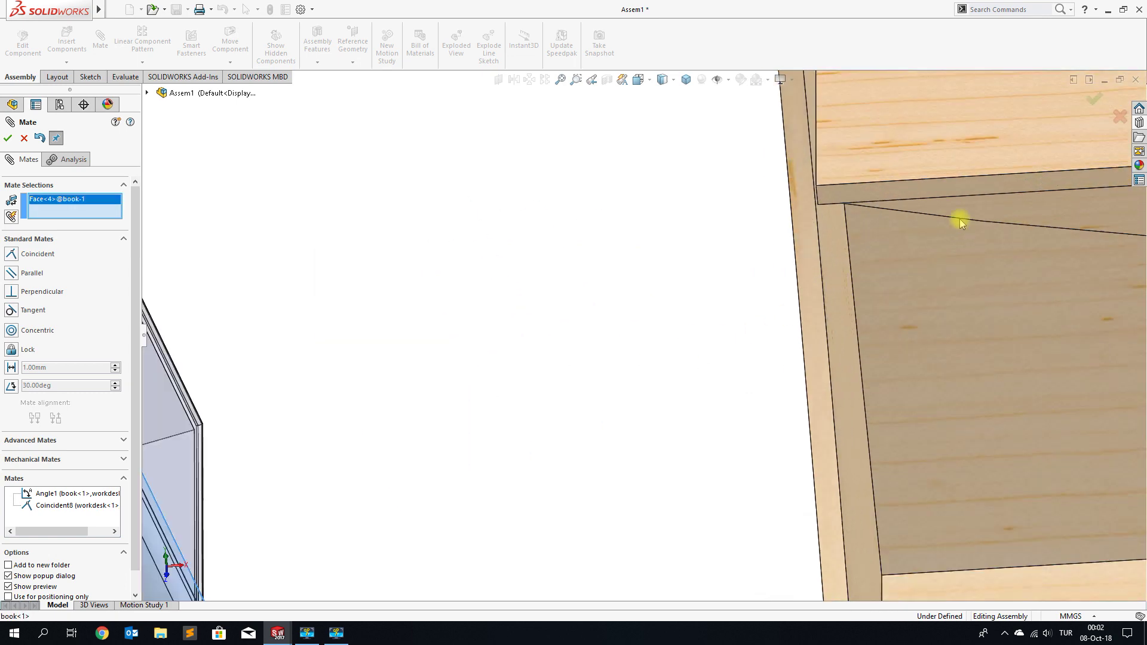
left_click(960, 182)
scroll(815, 249, "up", 2)
scroll(711, 249, "up", 2)
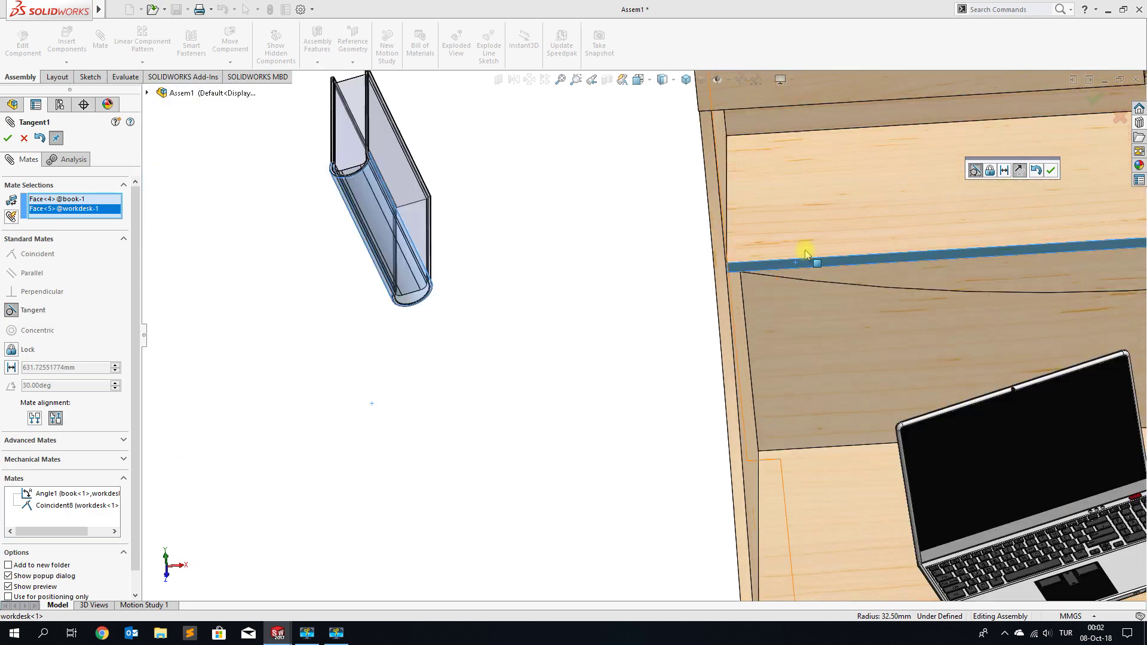
scroll(711, 251, "up", 2)
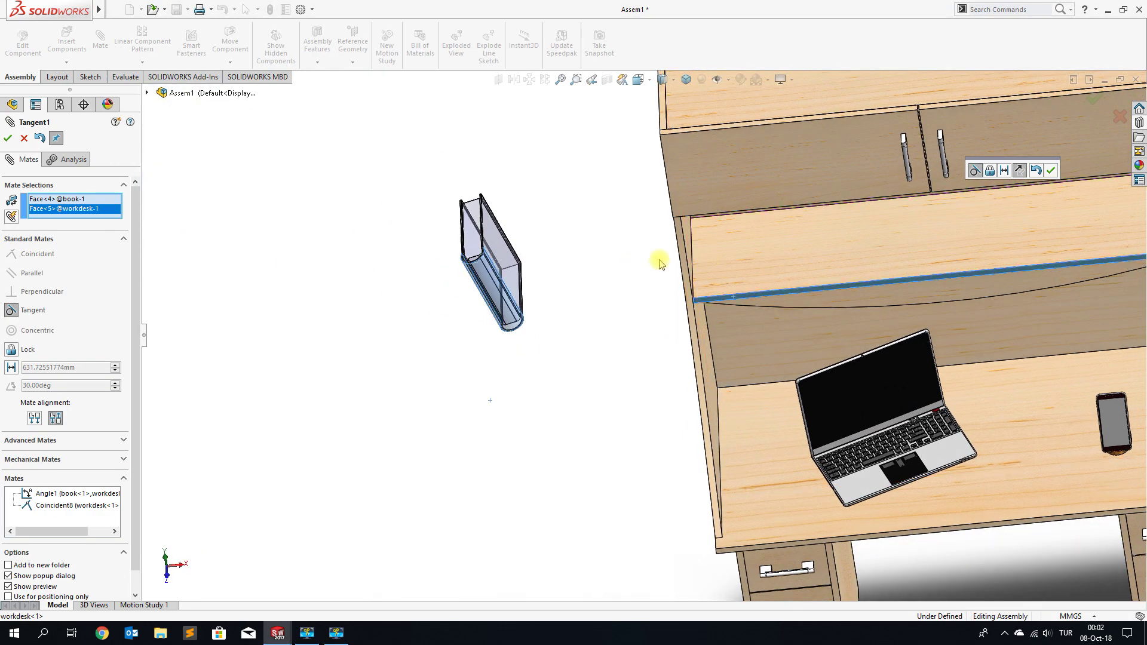
left_click(1051, 173)
Drag the book onto the upper shelf and slide it left toward the side wall.
left_click_drag(505, 269, 781, 256)
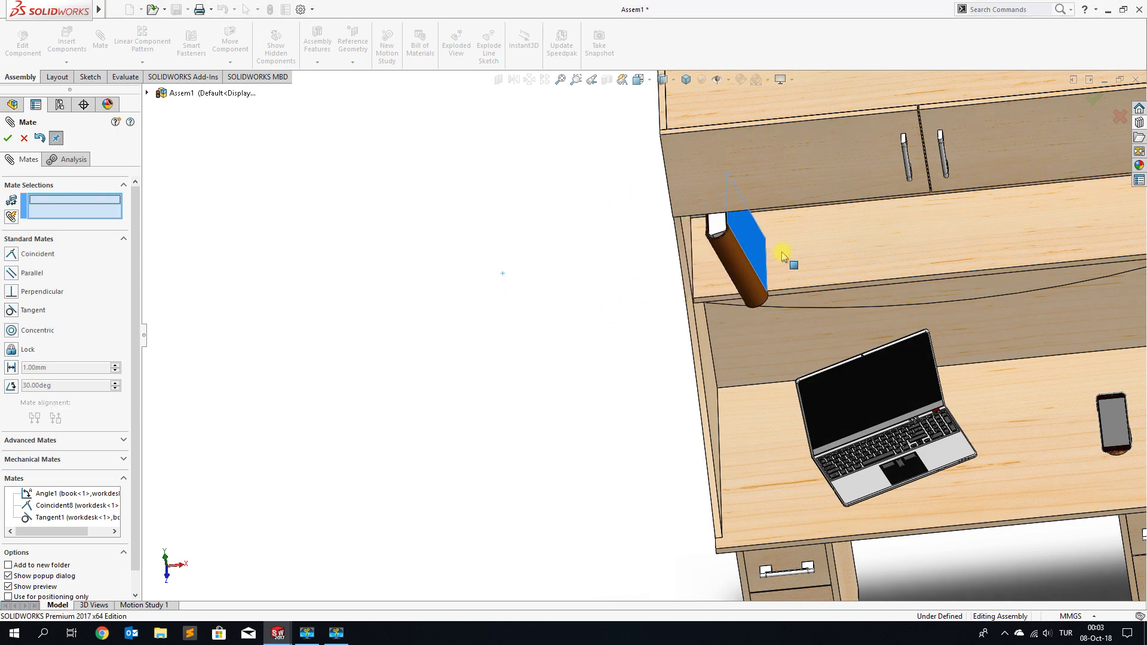
mouse_move(781, 256)
middle_mouse_down()
mouse_move(780, 46)
mouse_move(799, 115)
mouse_move(746, 131)
mouse_move(752, 167)
middle_mouse_up()
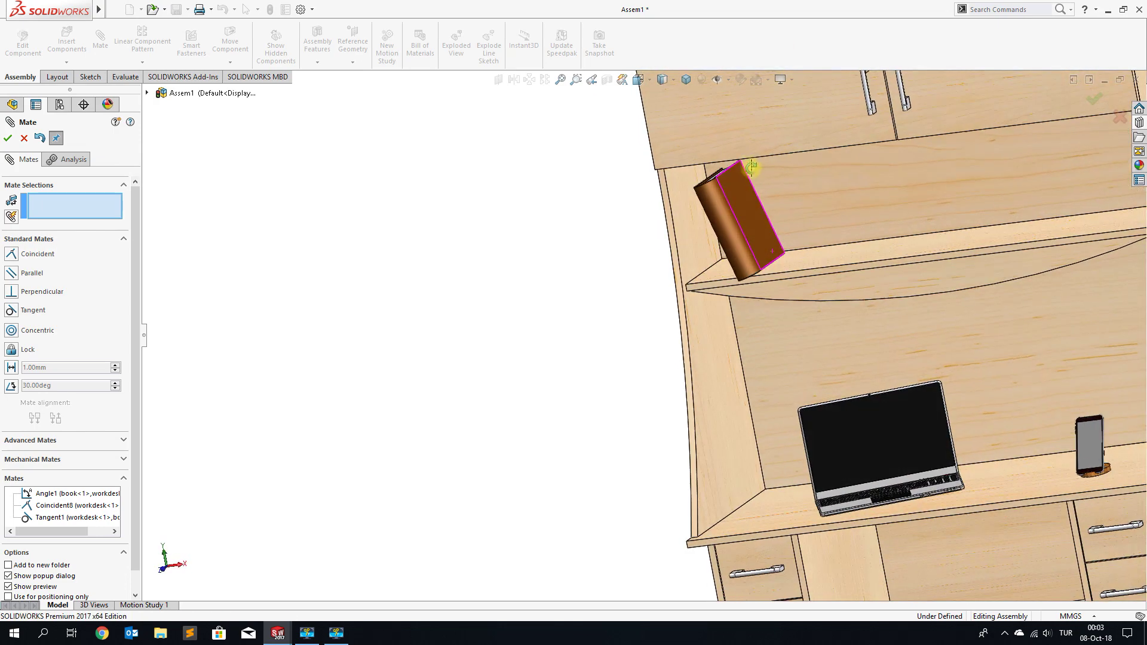
scroll(729, 340, "up", 3)
key("ctrl+1")
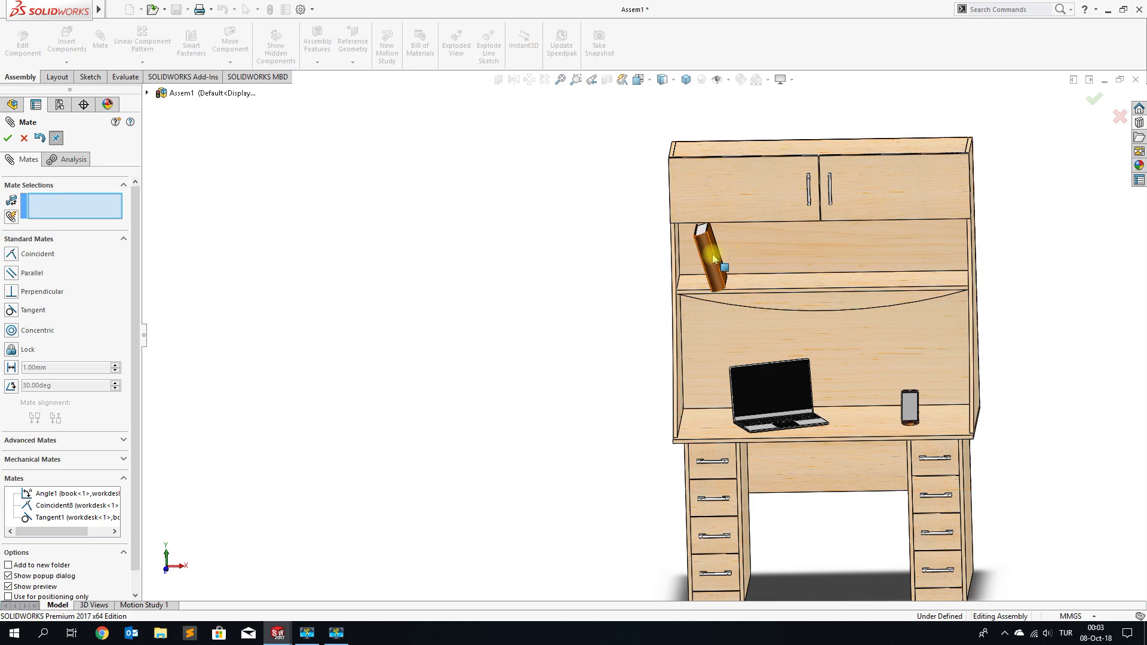
scroll(736, 257, "down", 2)
scroll(712, 269, "down", 2)
left_click_drag(701, 274, 665, 271)
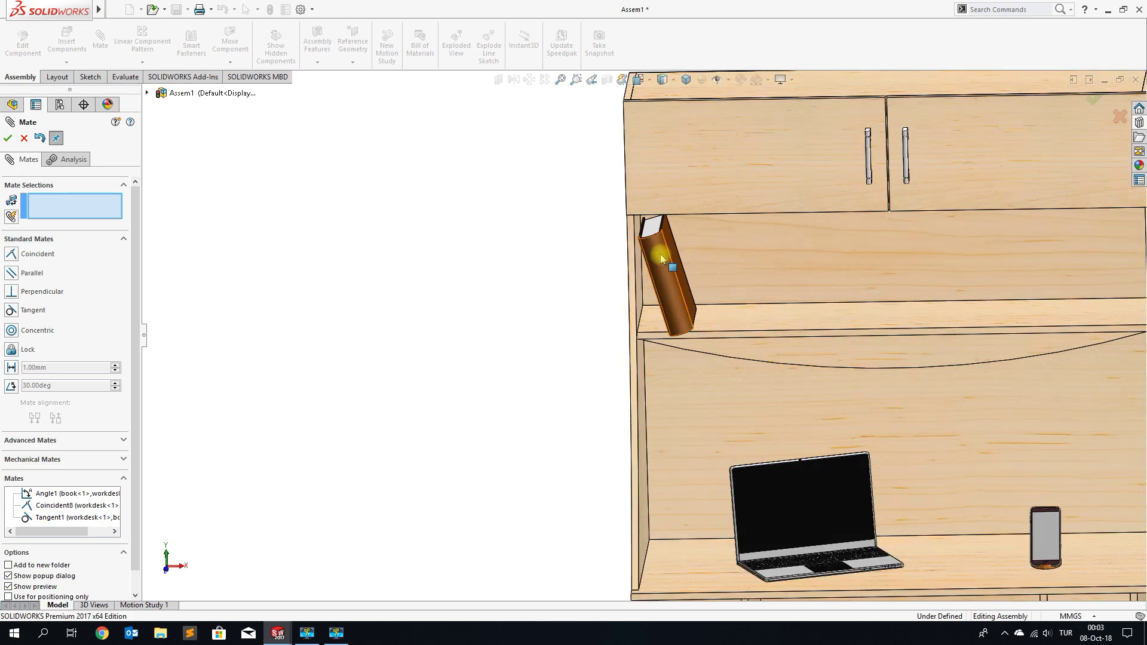
Add a Tangent2 mate between the book's side face and the shelf's side wall.
scroll(633, 257, "down", 3)
scroll(628, 257, "down", 2)
scroll(597, 266, "down", 1)
scroll(586, 278, "down", 1)
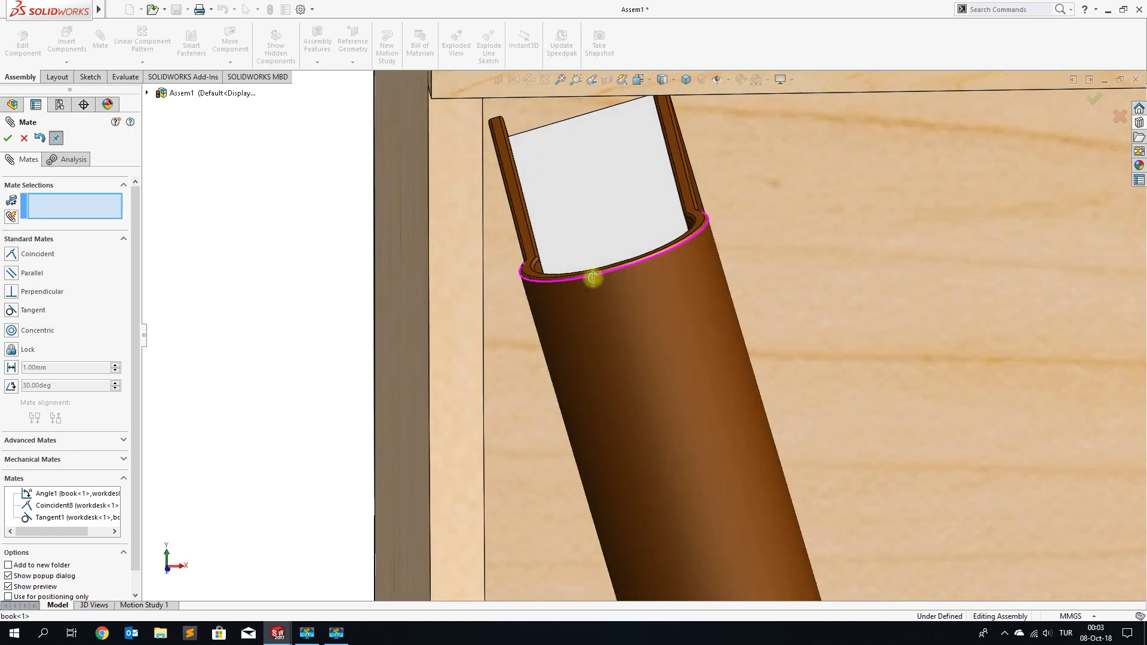
scroll(593, 276, "down", 1)
scroll(504, 261, "down", 1)
scroll(508, 260, "down", 2)
scroll(589, 263, "down", 1)
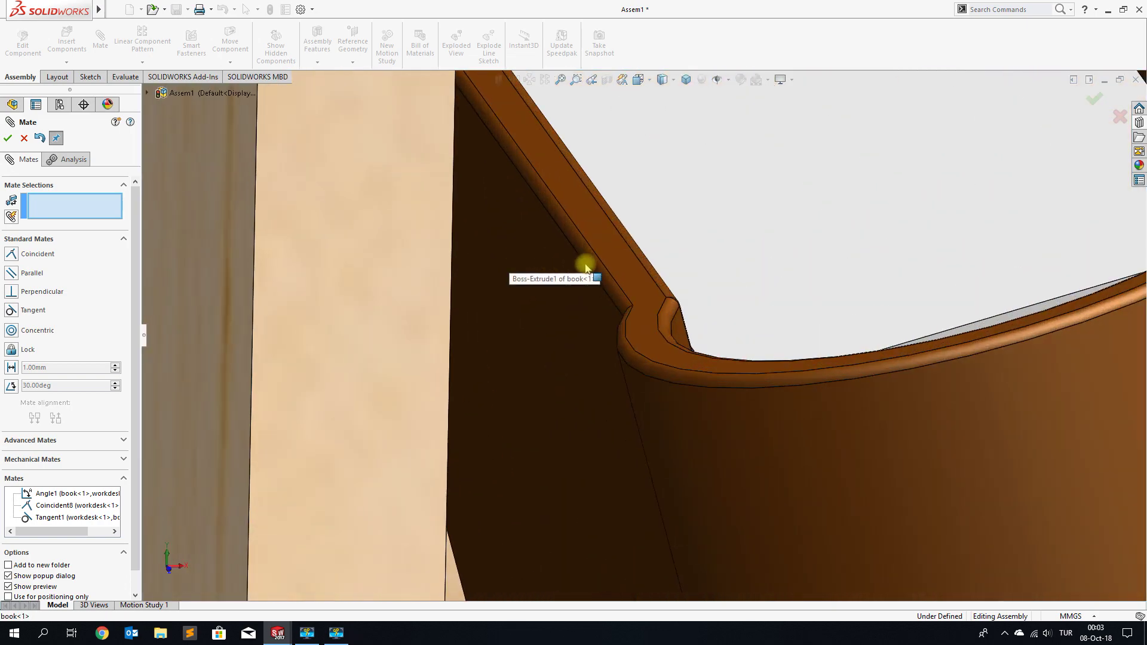
left_click(594, 258)
scroll(551, 267, "up", 2)
scroll(544, 275, "up", 2)
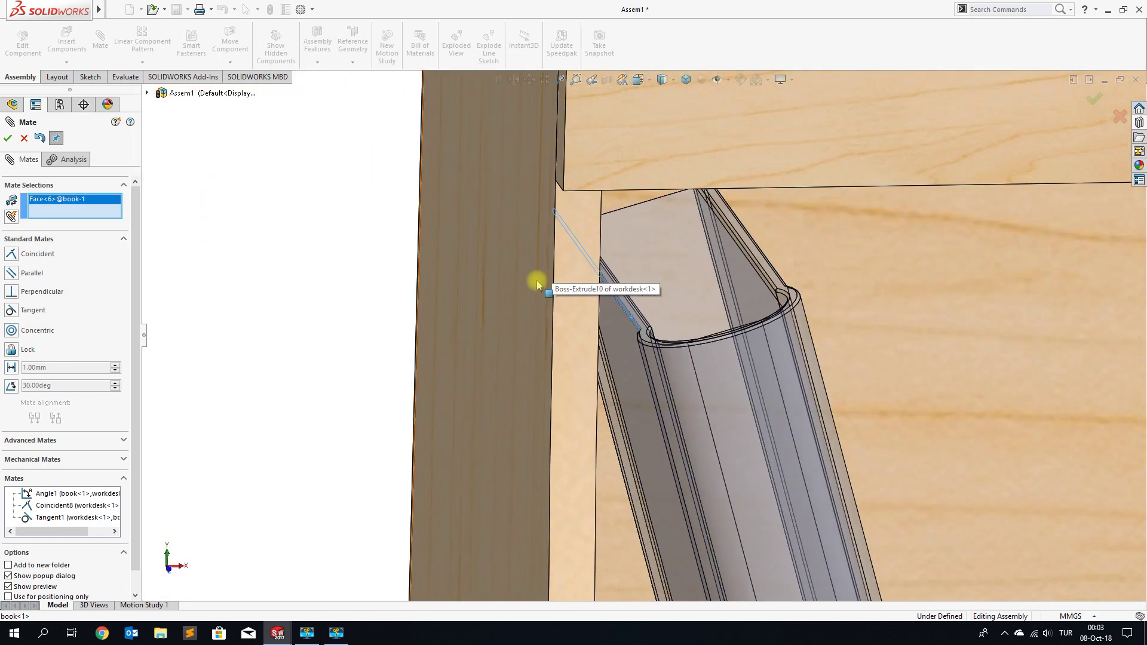
scroll(562, 298, "up", 2)
scroll(545, 315, "up", 2)
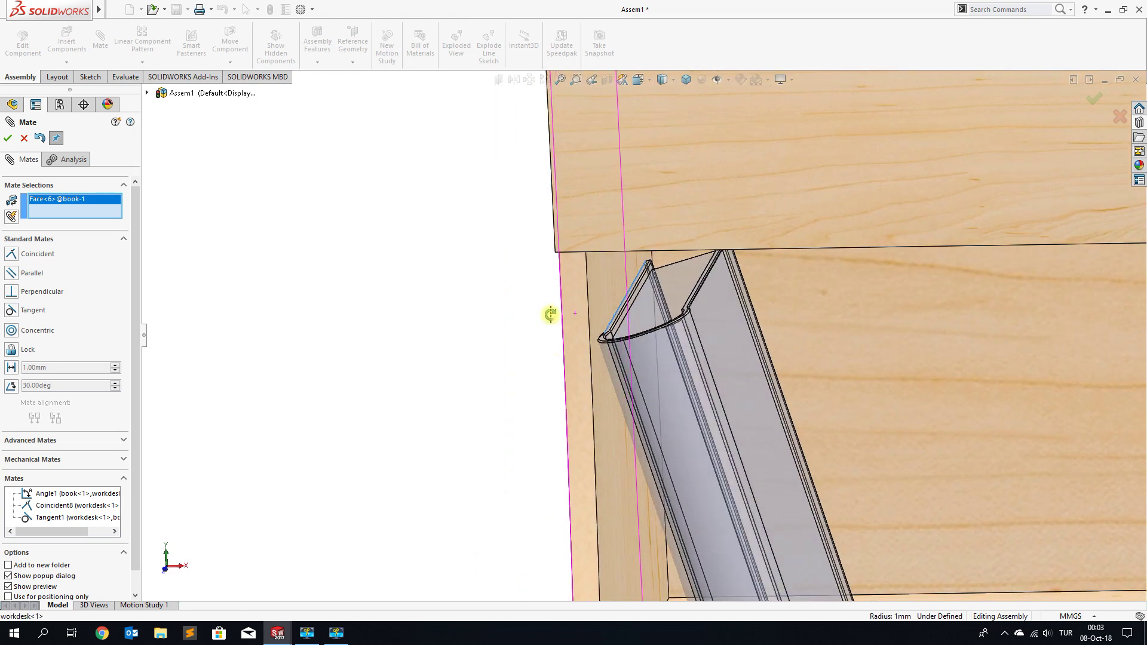
left_click(605, 293)
left_click(697, 279)
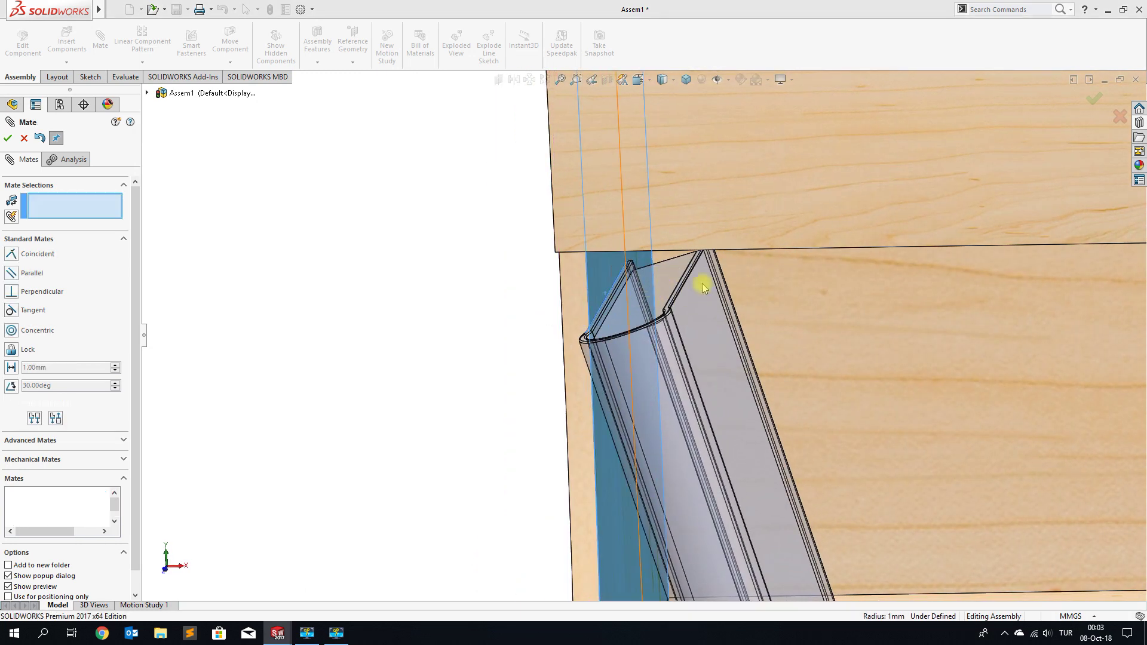
Change Tangent1 into a 0 mm Distance mate and finish mating.
mouse_move(575, 338)
middle_mouse_down()
mouse_move(484, 363)
mouse_move(596, 353)
mouse_move(543, 356)
mouse_move(562, 317)
mouse_move(558, 340)
mouse_move(494, 379)
mouse_move(53, 567)
middle_mouse_up()
left_click(65, 518)
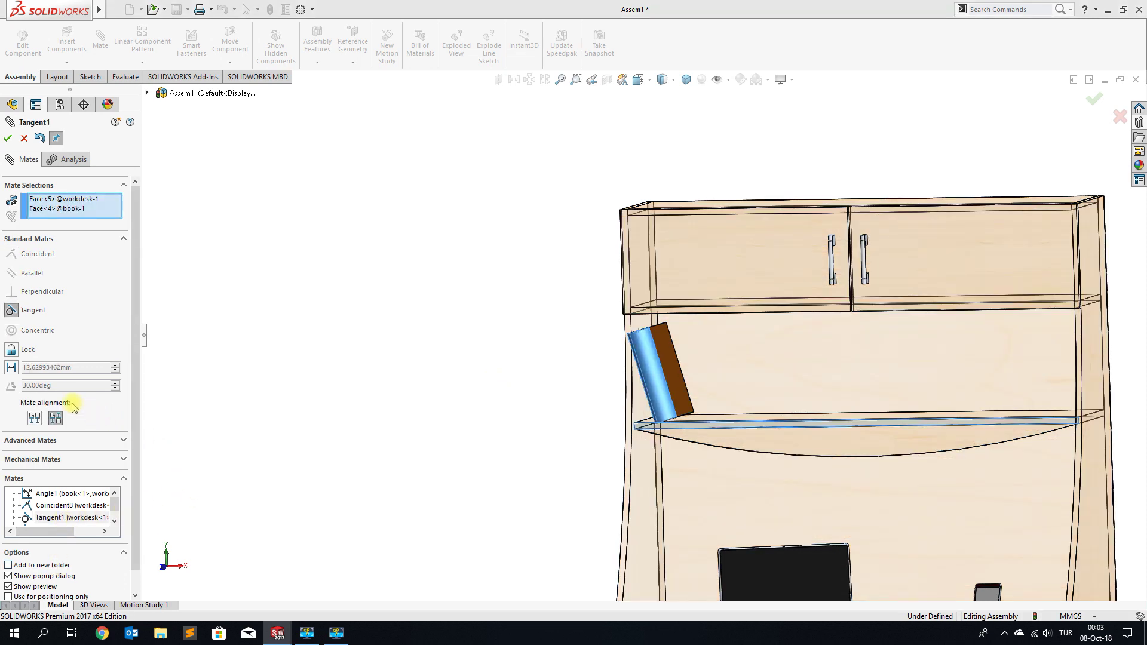
left_click(12, 367)
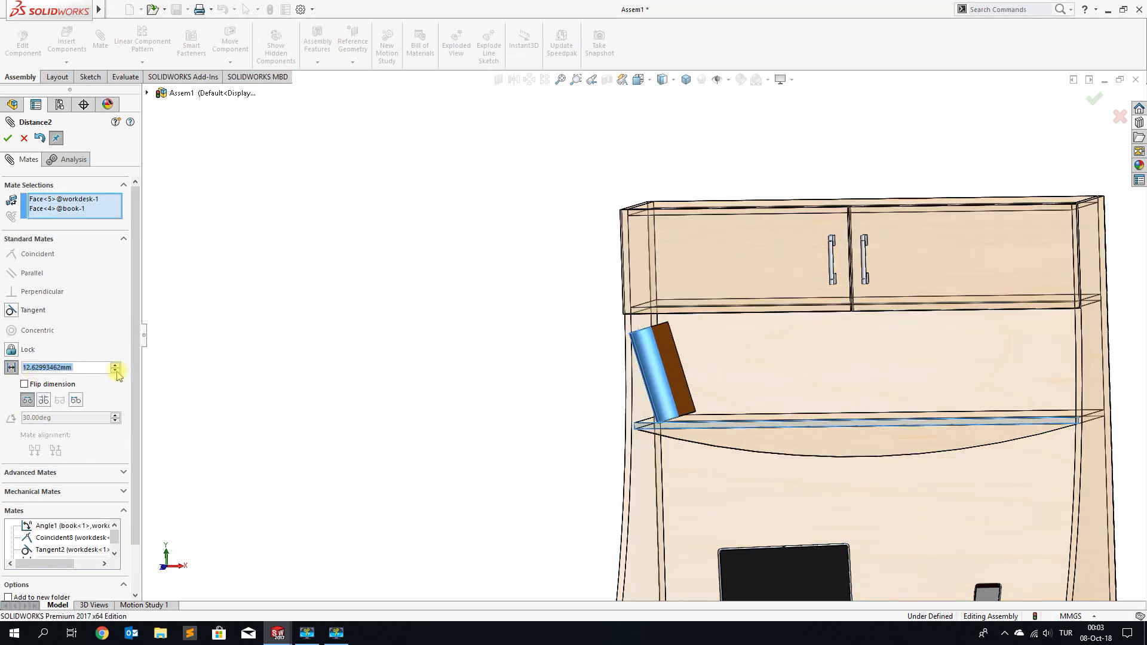
type("0")
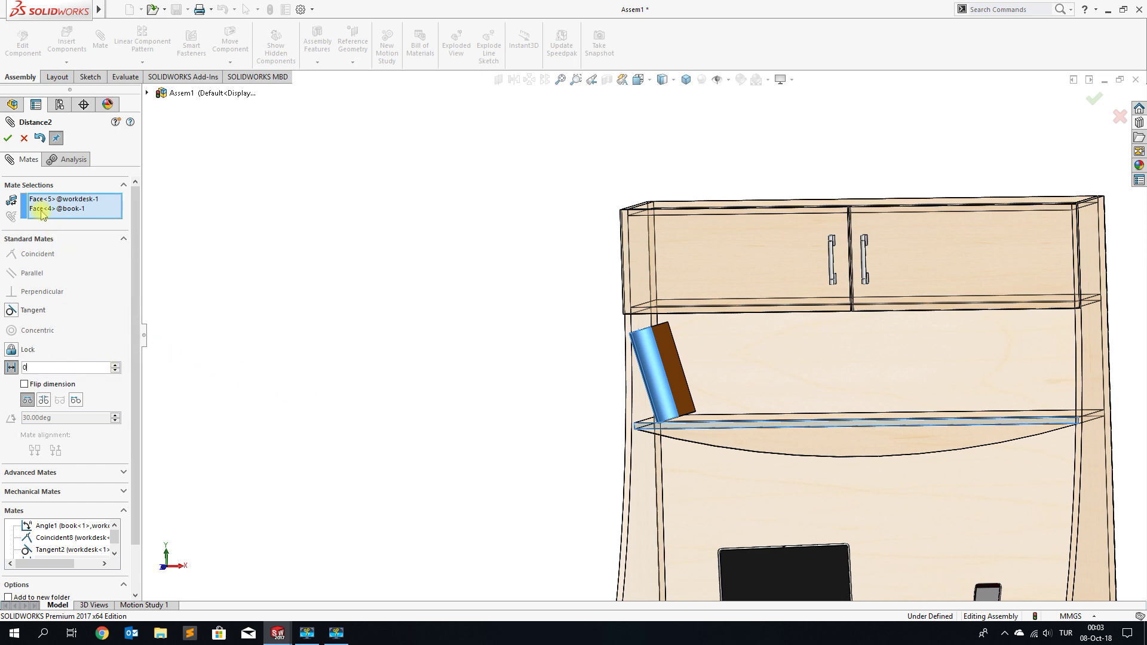
key("Return")
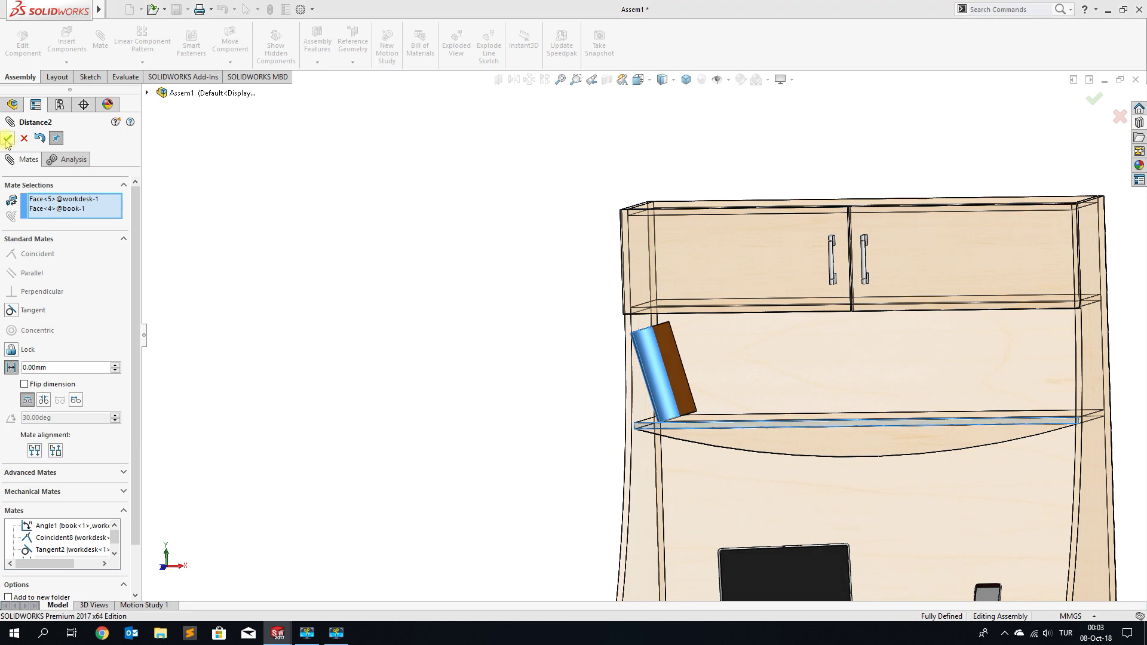
middle_click_drag(801, 448, 780, 545)
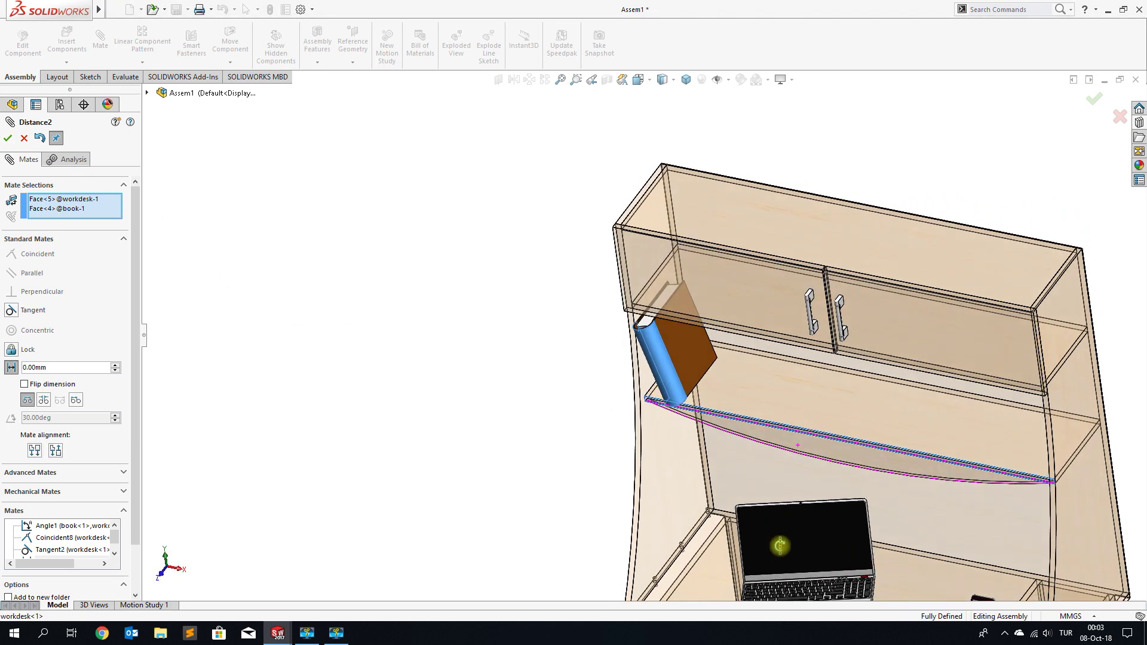
left_click(6, 139)
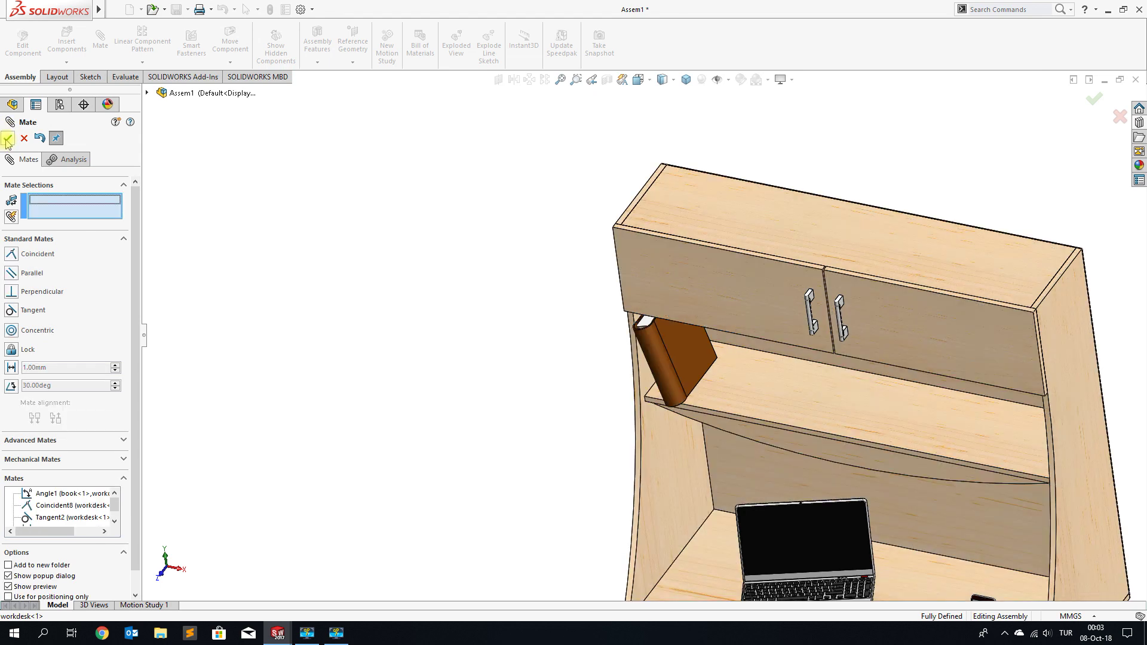
left_click(6, 138)
Set up a linear component pattern of book<1> along the shelf front edge, reversed to the right.
key("ctrl+shift+z")
mouse_move(616, 374)
middle_mouse_down()
mouse_move(614, 299)
mouse_move(560, 242)
mouse_move(597, 314)
mouse_move(734, 397)
middle_mouse_up()
scroll(690, 376, "down", 3)
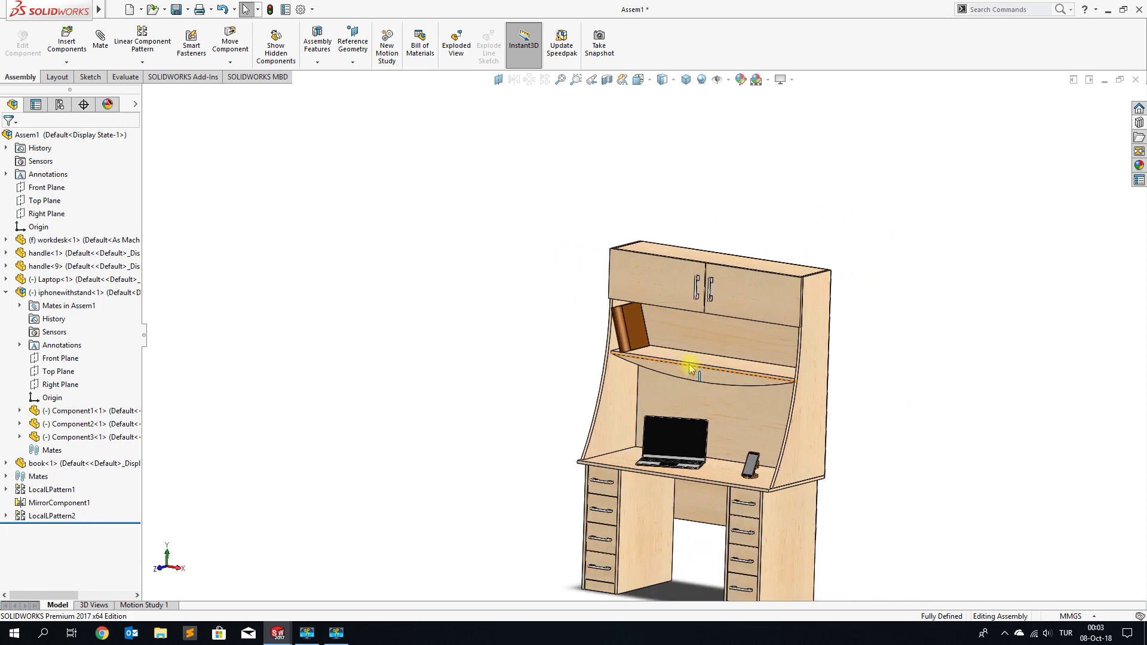
left_click(142, 36)
scroll(684, 361, "down", 3)
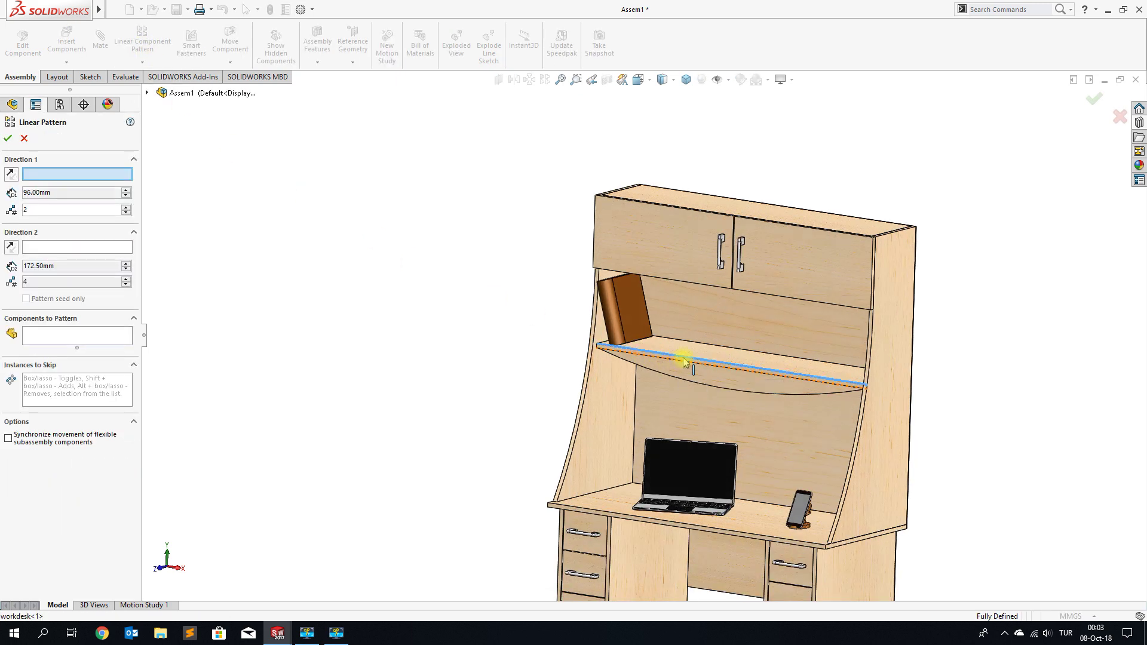
left_click(687, 359)
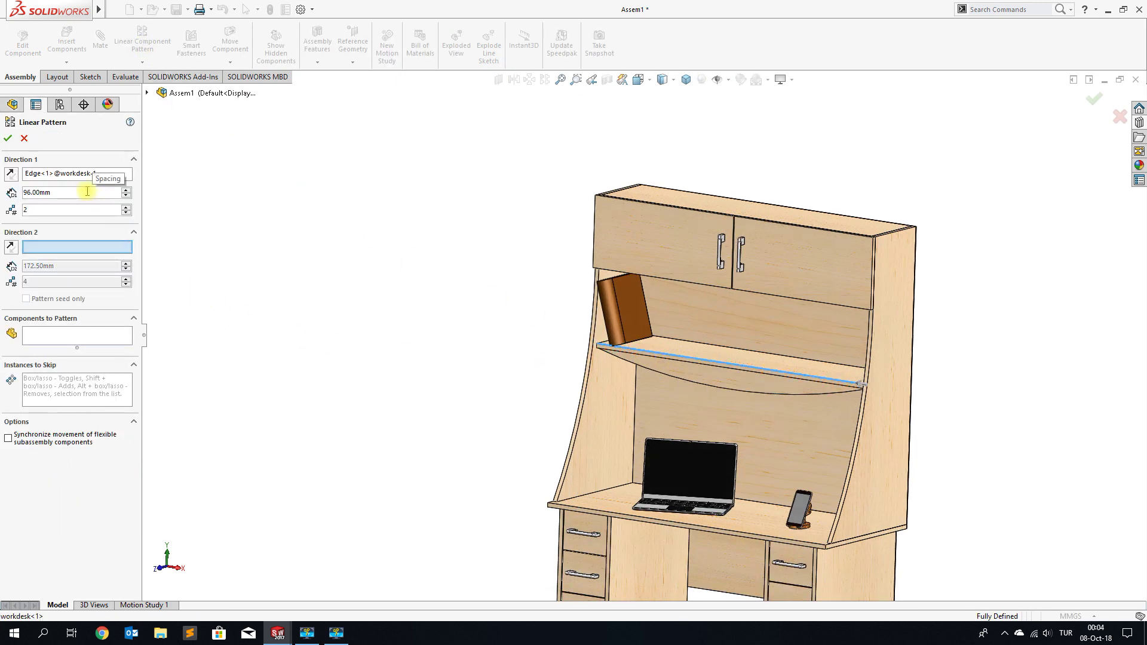
left_click(74, 338)
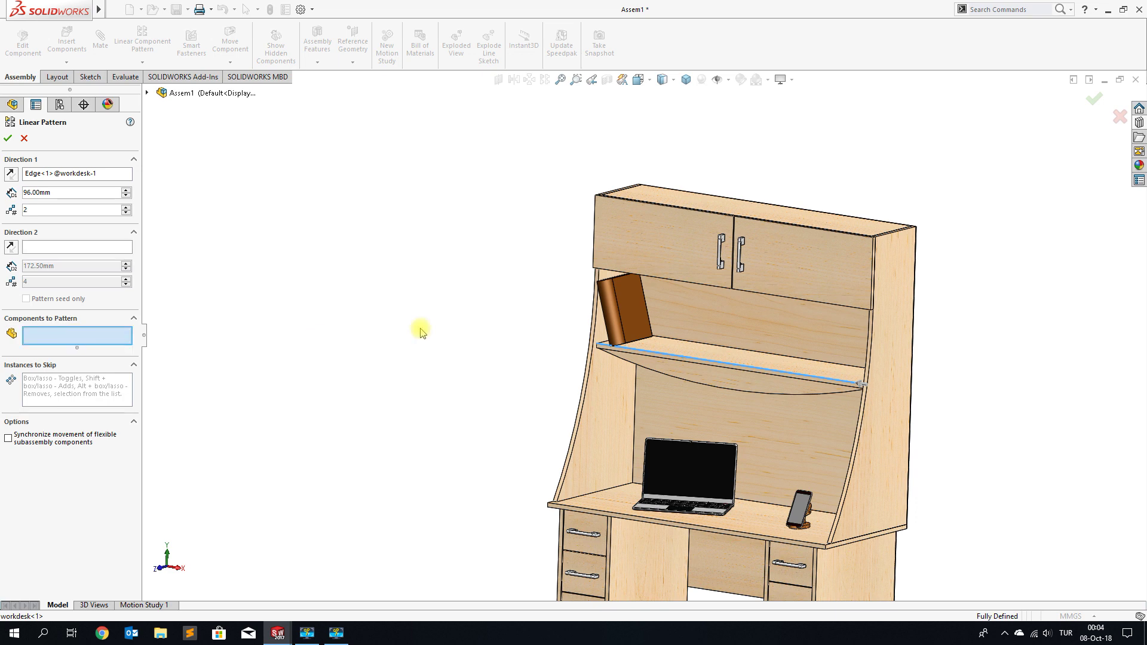
left_click(642, 317)
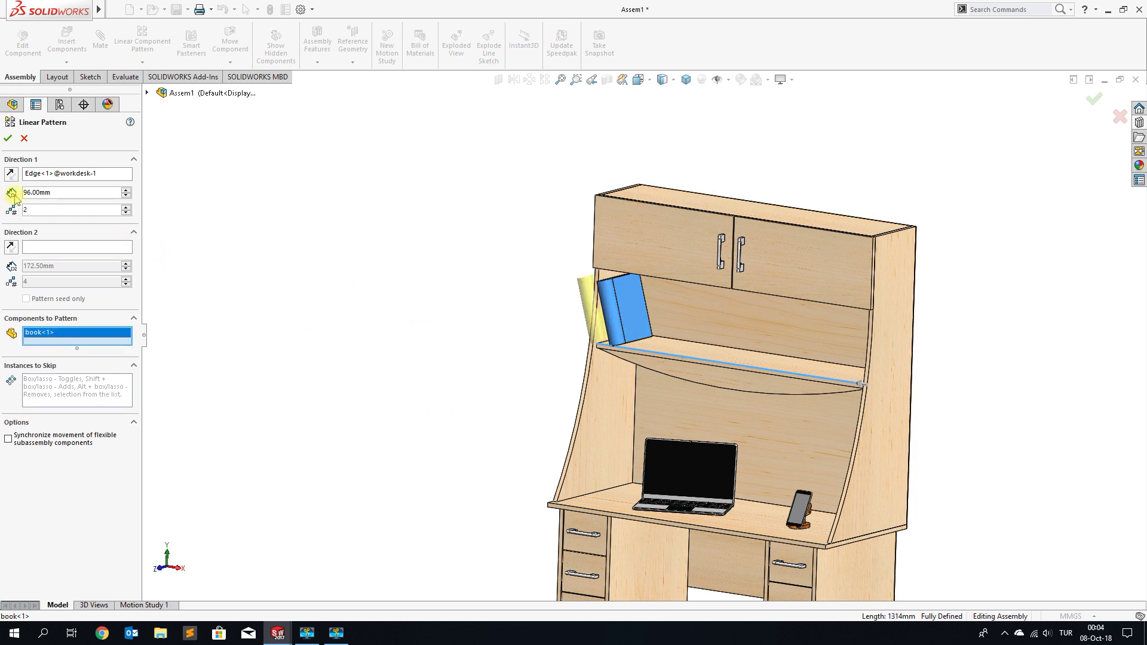
left_click(15, 177)
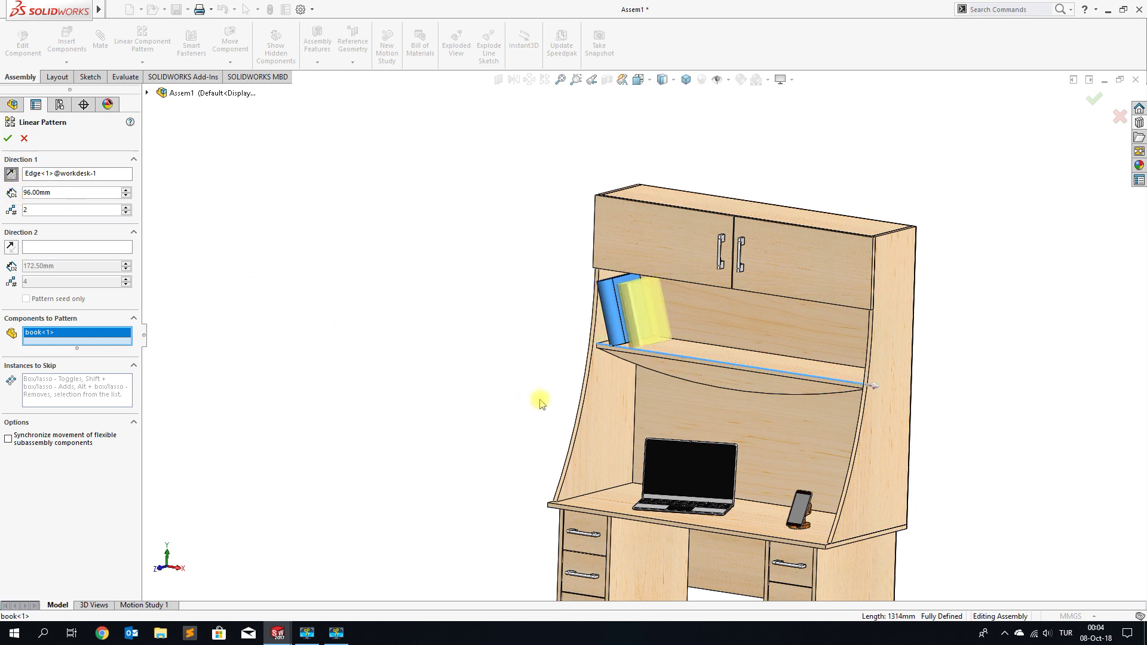
Set the book pattern spacing to 65 mm for two instances and accept it.
mouse_move(468, 374)
middle_mouse_down()
mouse_move(515, 361)
mouse_move(500, 382)
middle_mouse_up()
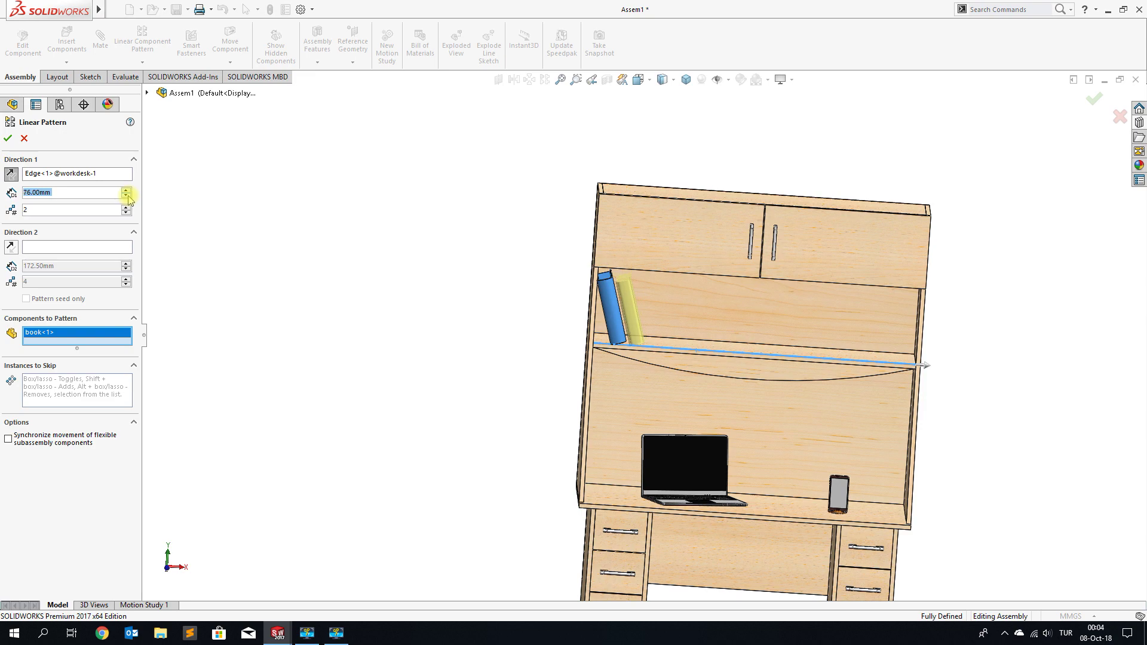
scroll(640, 307, "down", 1)
scroll(600, 291, "down", 3)
scroll(592, 259, "down", 3)
scroll(589, 266, "down", 1)
scroll(589, 263, "down", 2)
scroll(590, 267, "down", 2)
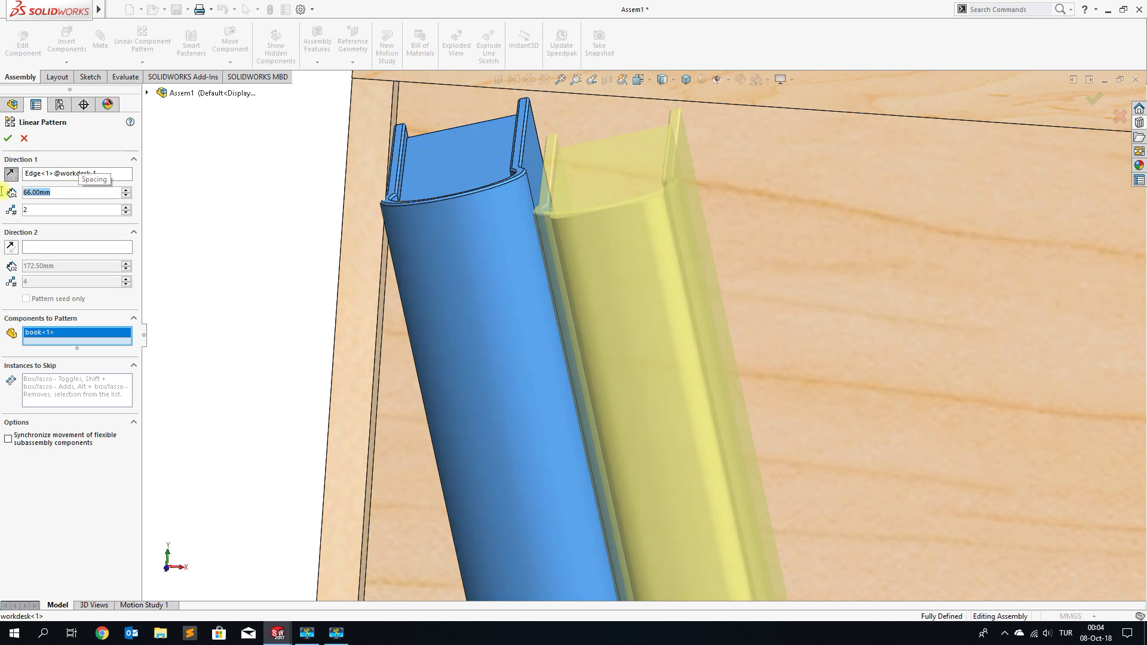
type("65")
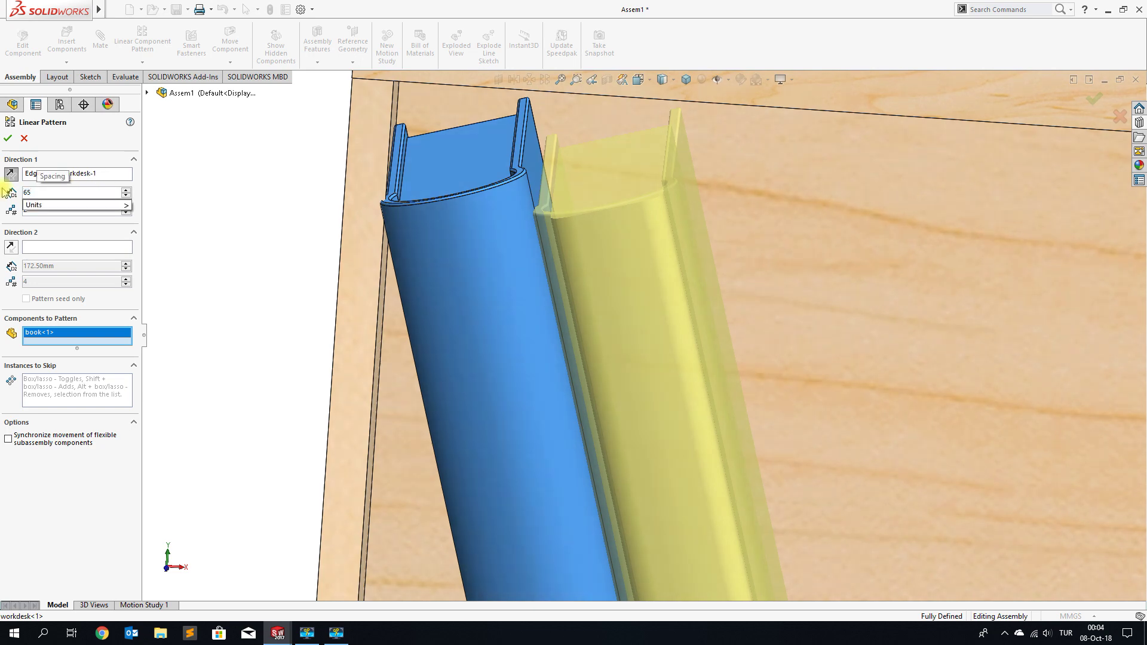
key("Return")
scroll(644, 383, "up", 5)
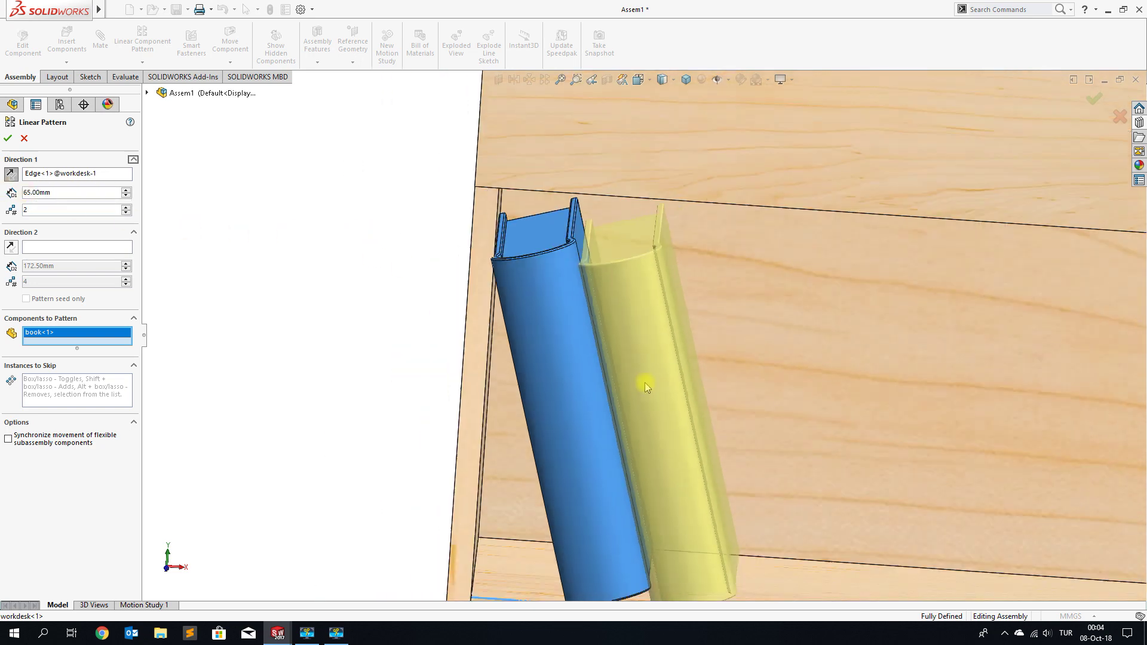
scroll(644, 383, "up", 3)
middle_click_drag(644, 382, 657, 406)
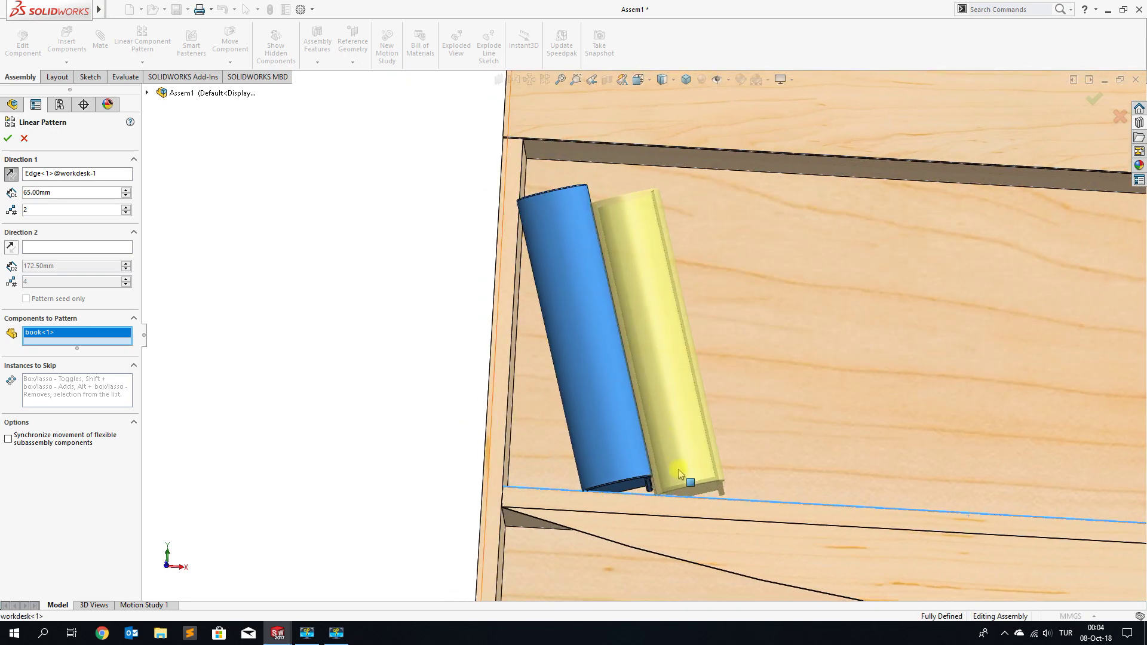
scroll(657, 407, "down", 3)
scroll(621, 409, "down", 2)
scroll(620, 402, "down", 2)
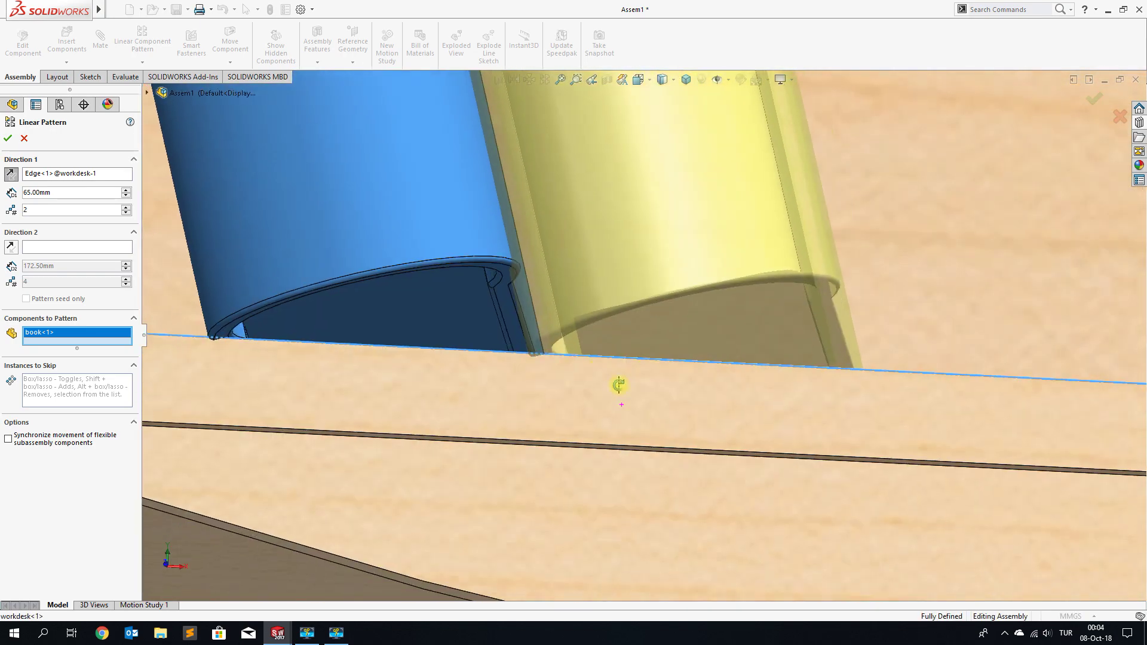
middle_click_drag(619, 386, 478, 350)
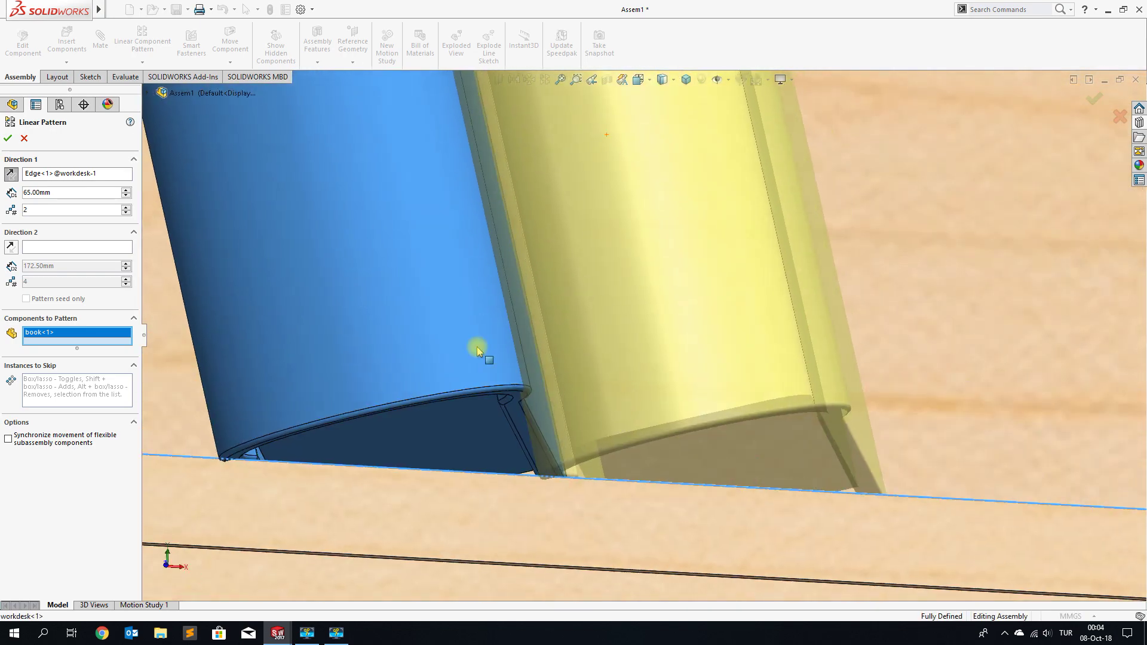
left_click(8, 139)
Inspect the two patterned books, then reopen LocalLPattern3 for editing.
middle_click_drag(550, 353, 590, 373)
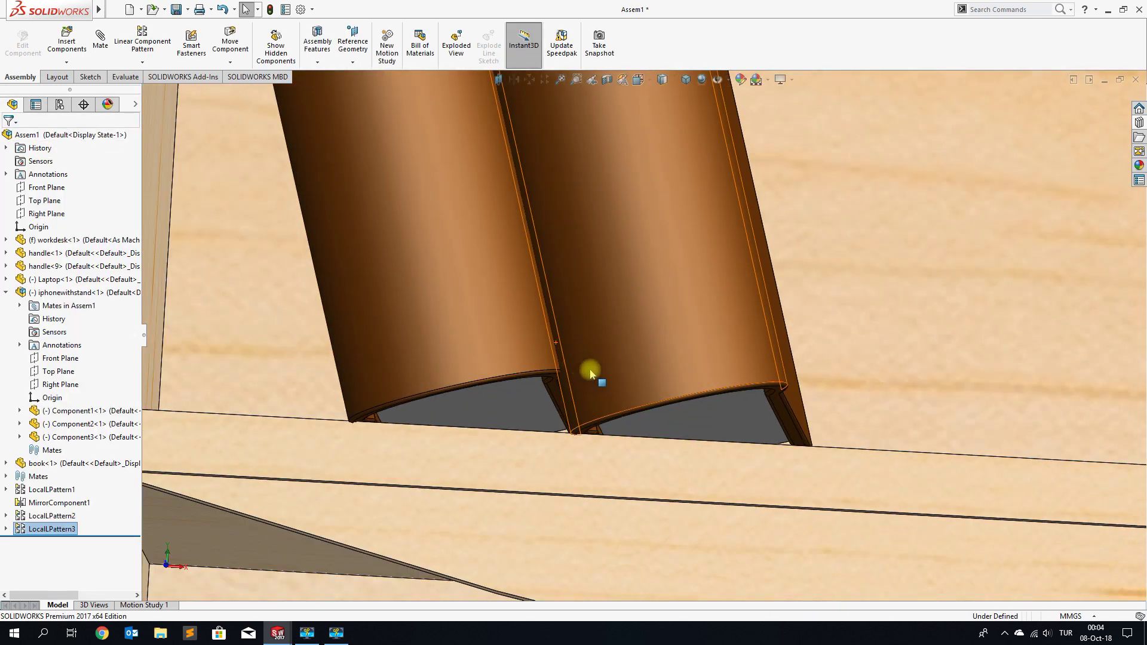
scroll(617, 371, "up", 3)
scroll(609, 289, "up", 3)
middle_click_drag(609, 223, 596, 287)
scroll(614, 149, "down", 3)
scroll(554, 276, "down", 3)
scroll(553, 276, "up", 2)
scroll(586, 292, "up", 2)
scroll(576, 277, "up", 1)
scroll(576, 277, "up", 3)
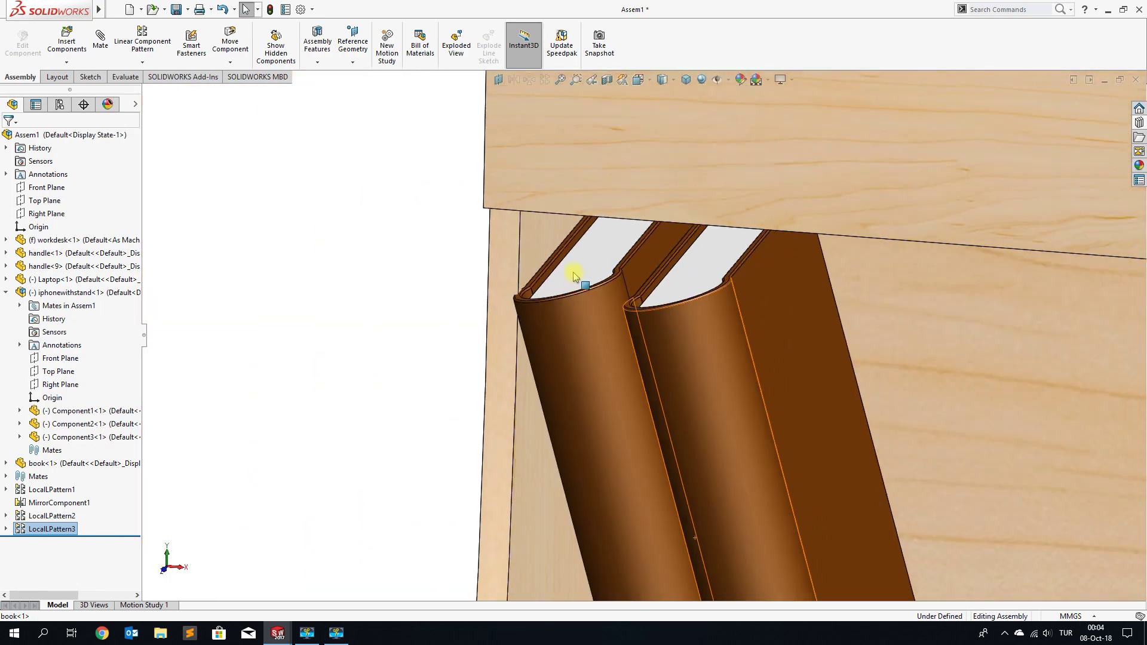
scroll(576, 276, "up", 3)
scroll(578, 274, "up", 2)
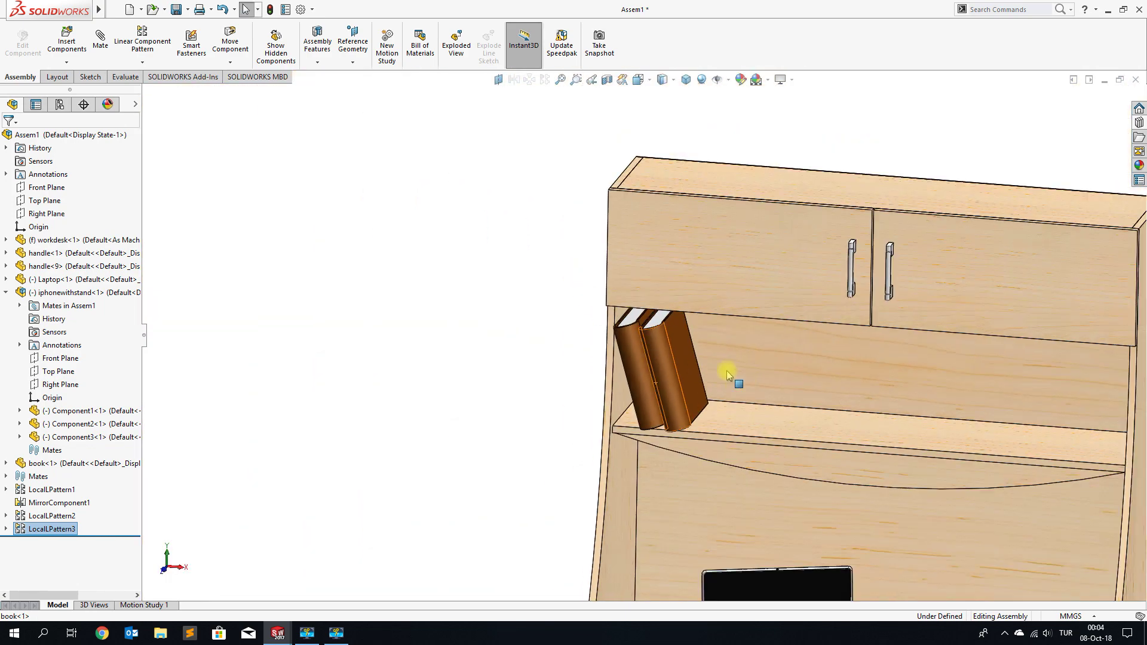
left_click(69, 530)
left_click(75, 512)
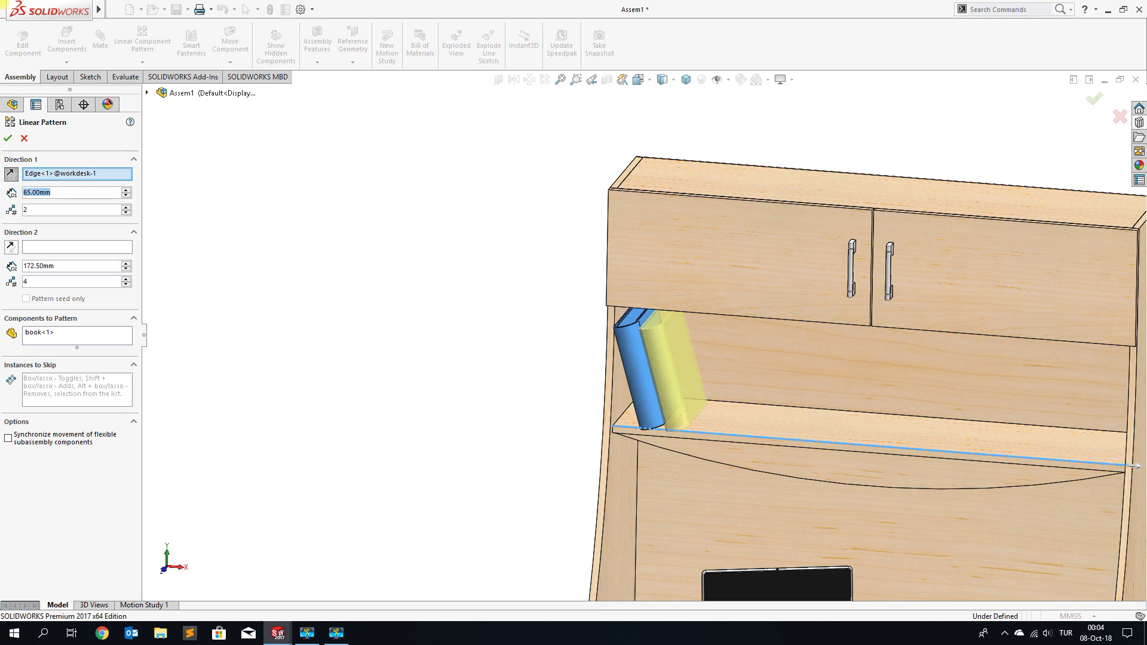
Change the book pattern spacing to 67 mm, after briefly trying 68 mm.
type("68")
key("Return")
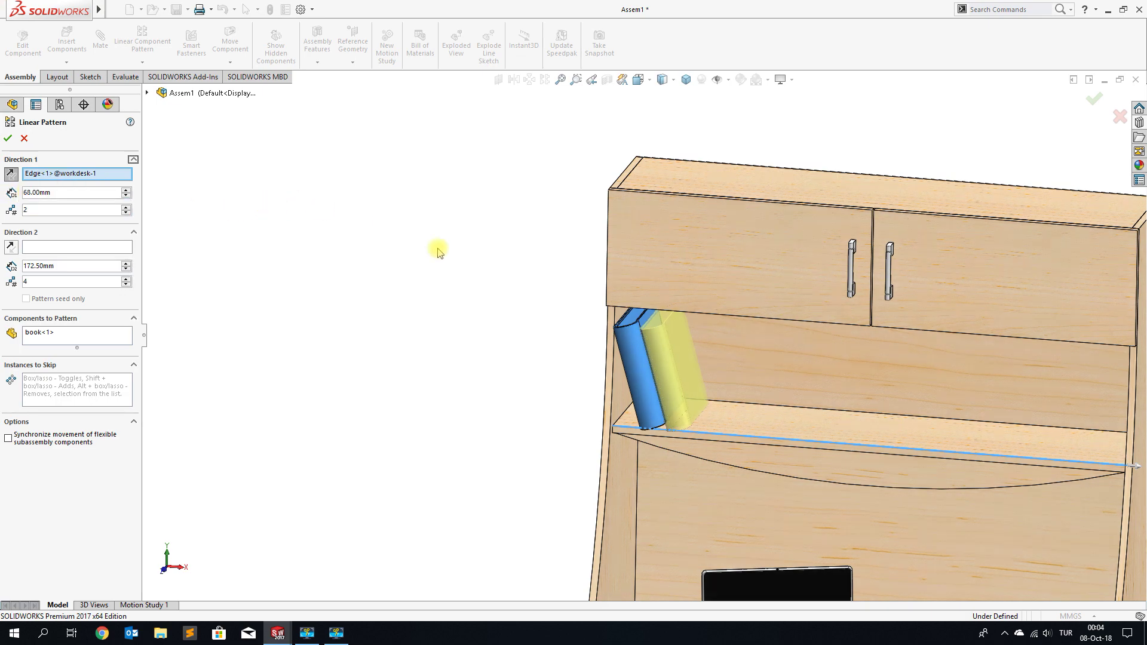
scroll(597, 359, "down", 3)
scroll(533, 320, "down", 3)
scroll(555, 322, "down", 2)
scroll(555, 322, "down", 2)
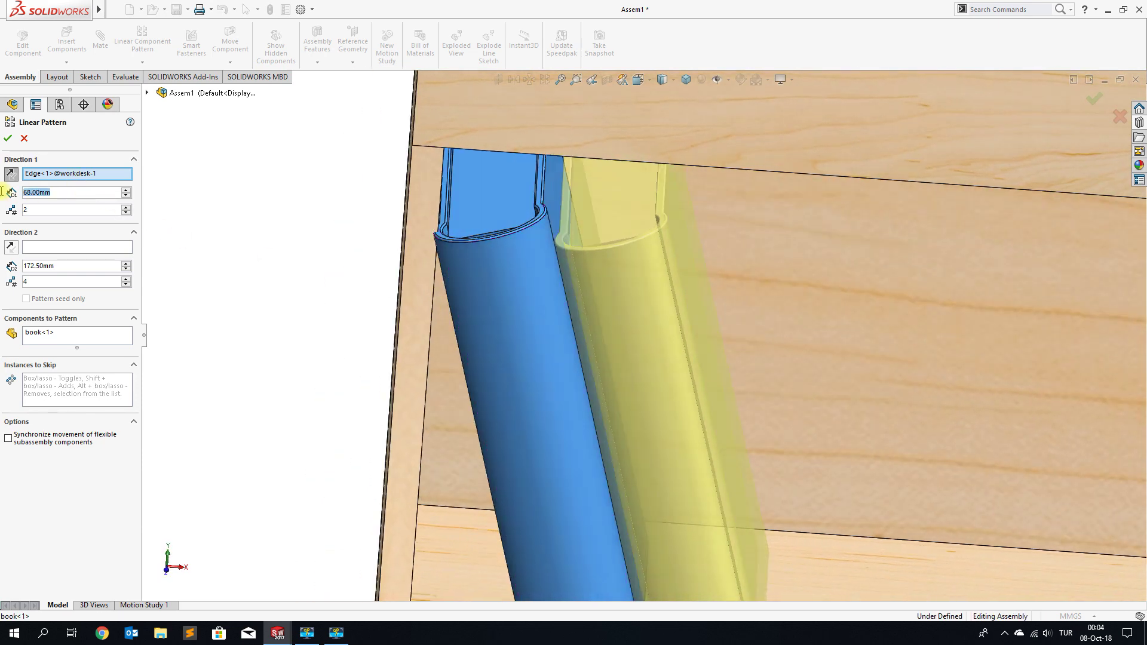
type("67")
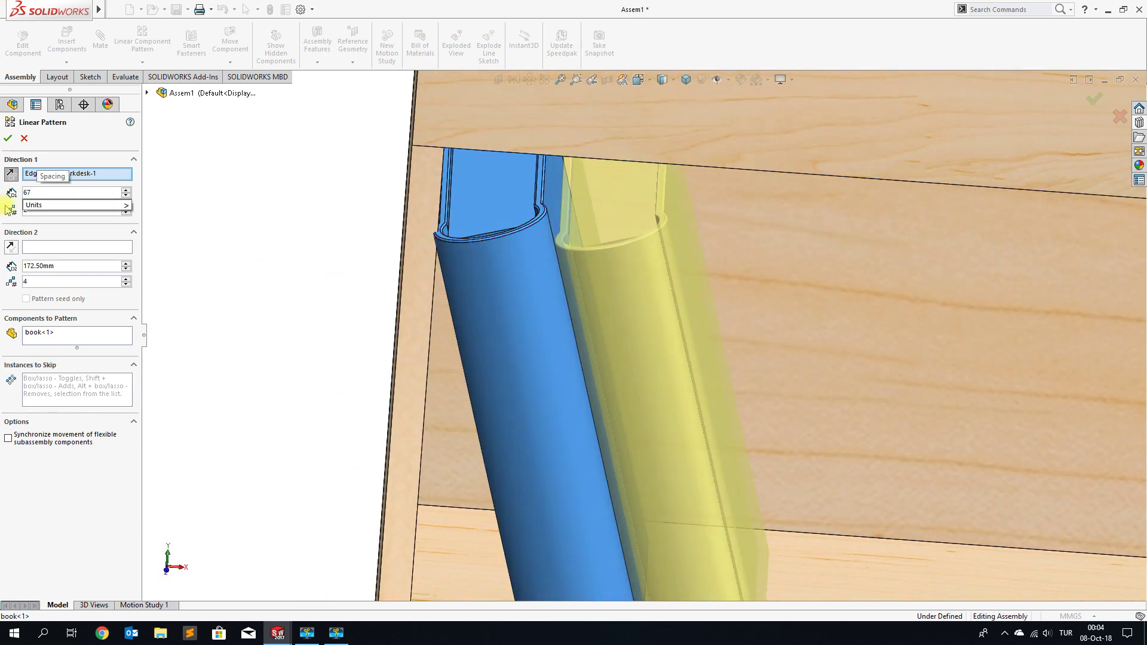
key("Return")
scroll(219, 240, "up", 2)
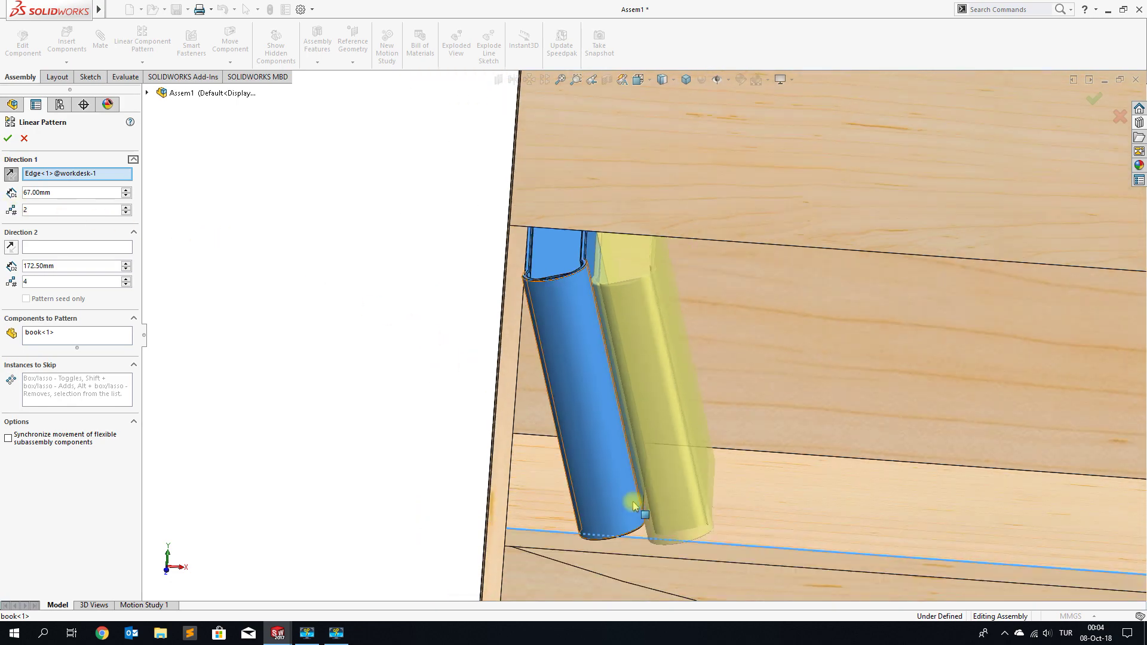
scroll(630, 502, "down", 2)
scroll(620, 262, "down", 1)
Raise the Direction 1 book count to 13 and confirm the pattern.
mouse_move(622, 261)
middle_mouse_down()
mouse_move(622, 332)
mouse_move(594, 210)
middle_mouse_up()
scroll(598, 267, "up", 5)
scroll(606, 346, "up", 5)
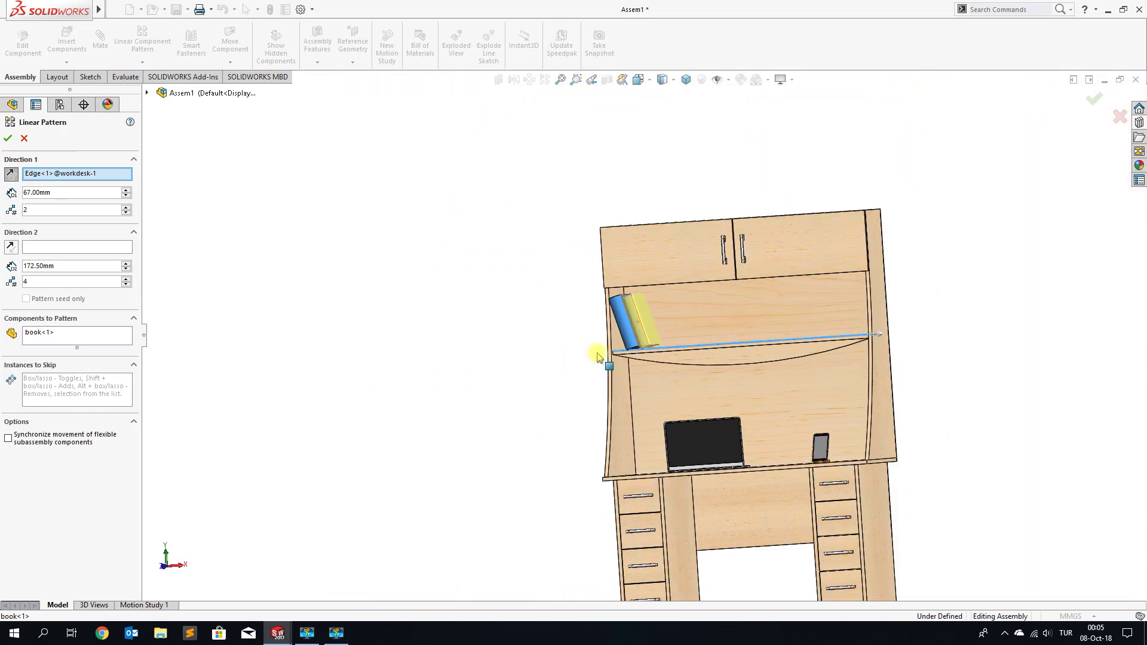
mouse_move(796, 383)
middle_mouse_down()
mouse_move(726, 417)
mouse_move(763, 441)
mouse_move(801, 410)
mouse_move(775, 437)
middle_mouse_up()
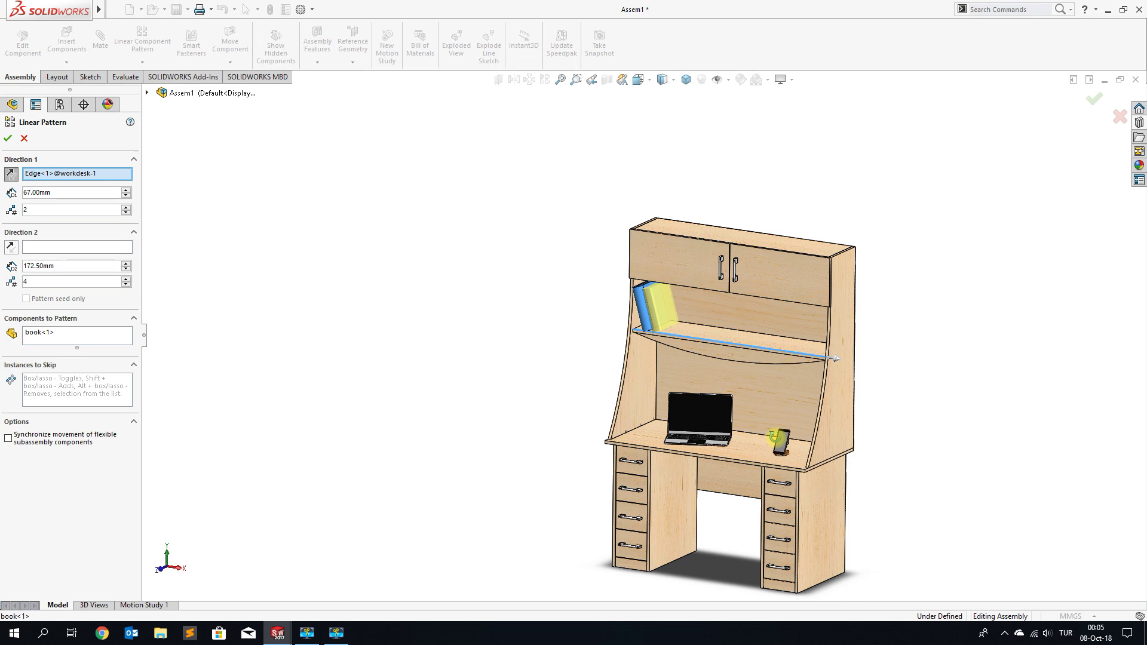
left_click(126, 208)
left_click(126, 208)
left_click(126, 208)
left_click(126, 208)
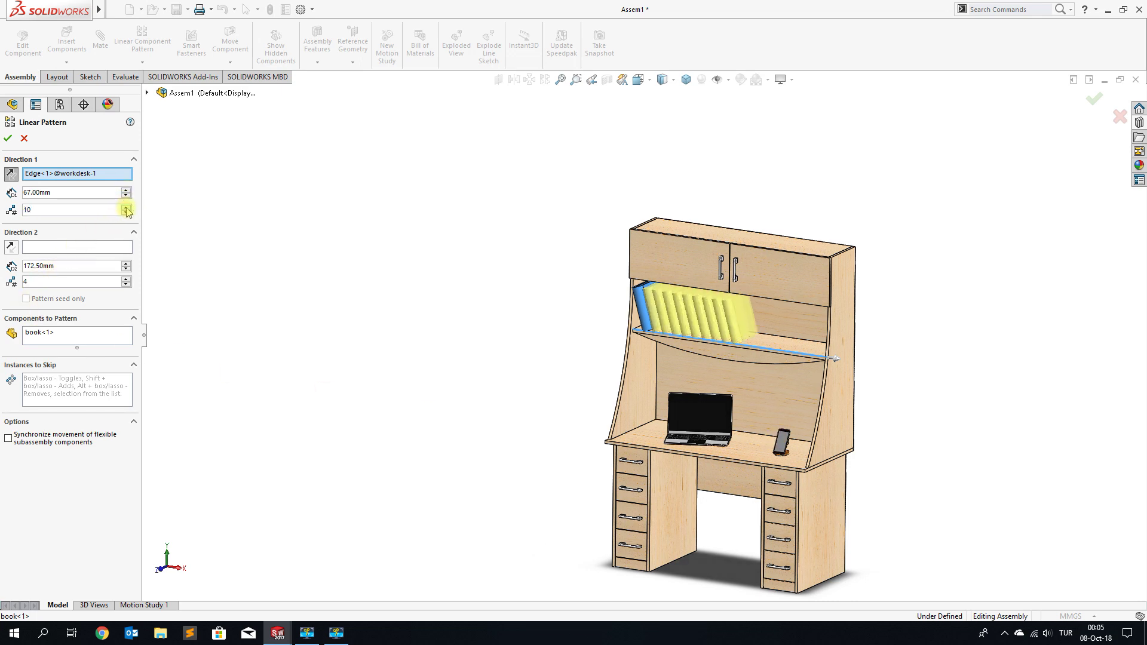
left_click(126, 208)
left_click(126, 208)
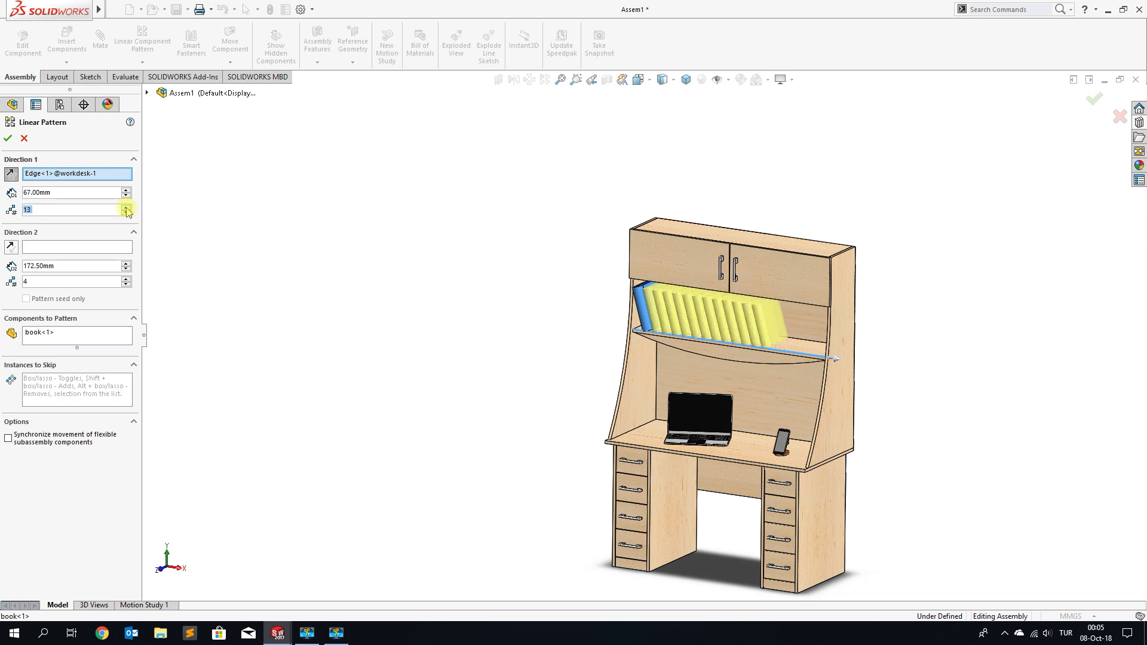
left_click(9, 139)
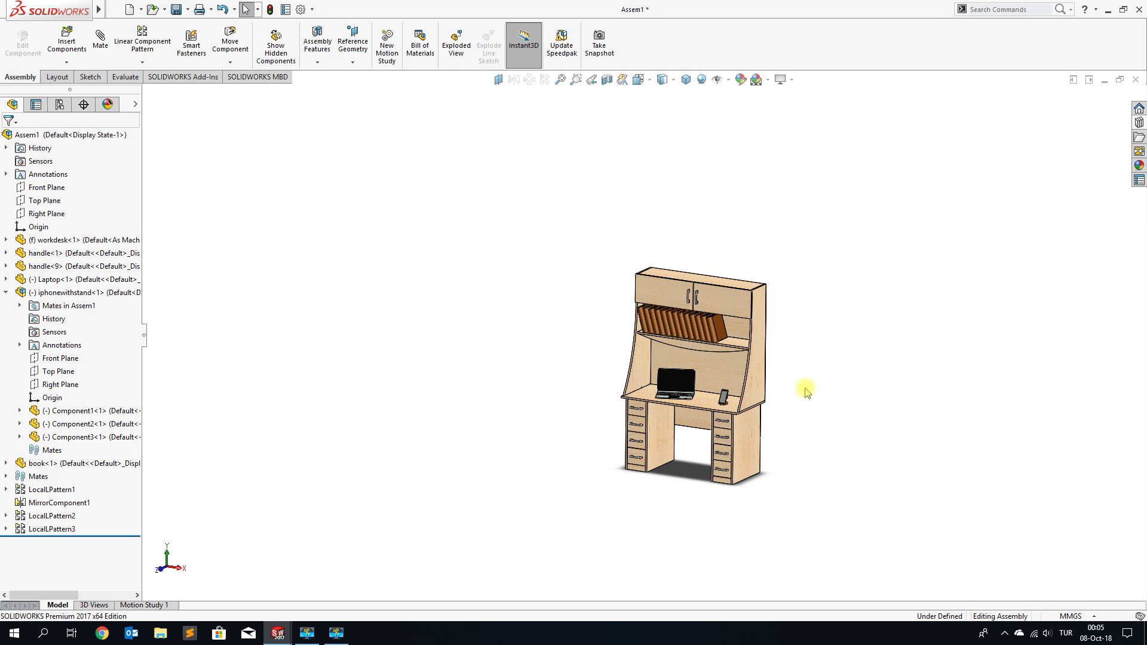
Zoom out to the whole desk and turn on RealView Graphics for realistic shading and shadows.
scroll(789, 382, "down", 2)
scroll(746, 397, "down", 2)
scroll(745, 397, "down", 1)
scroll(741, 391, "down", 2)
scroll(722, 372, "down", 1)
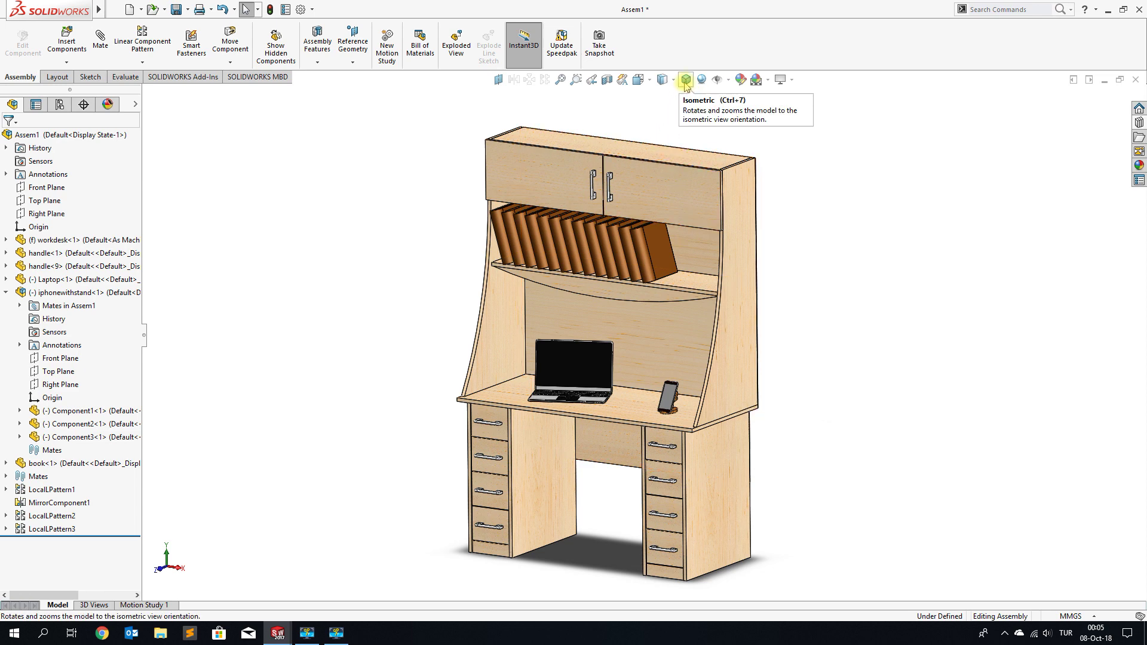
left_click(701, 82)
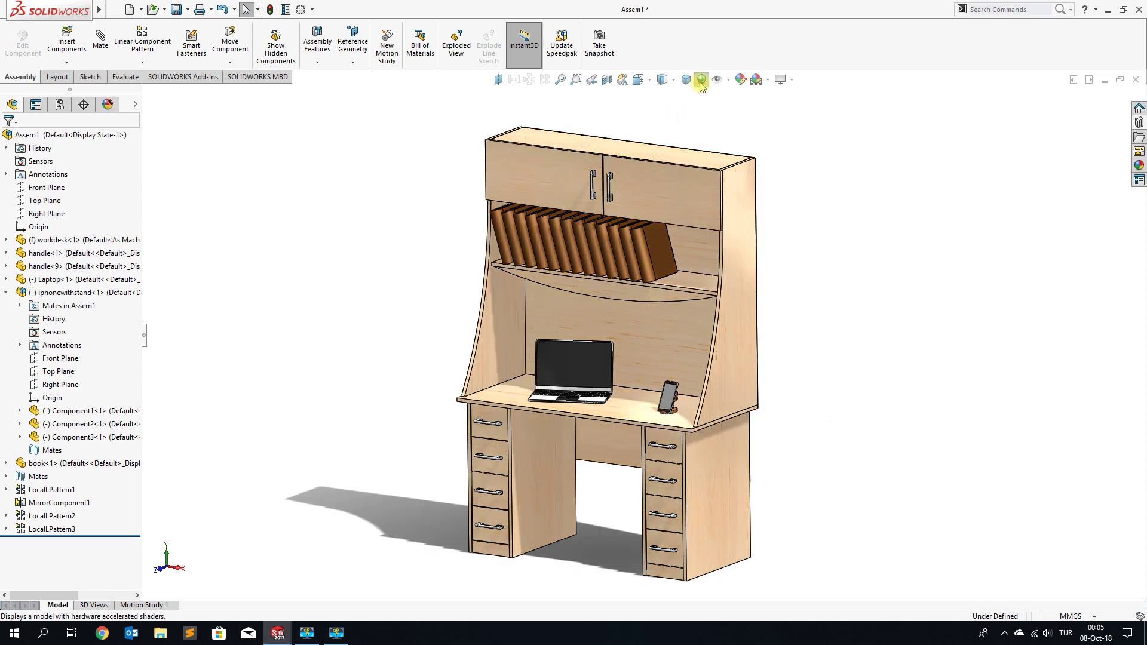